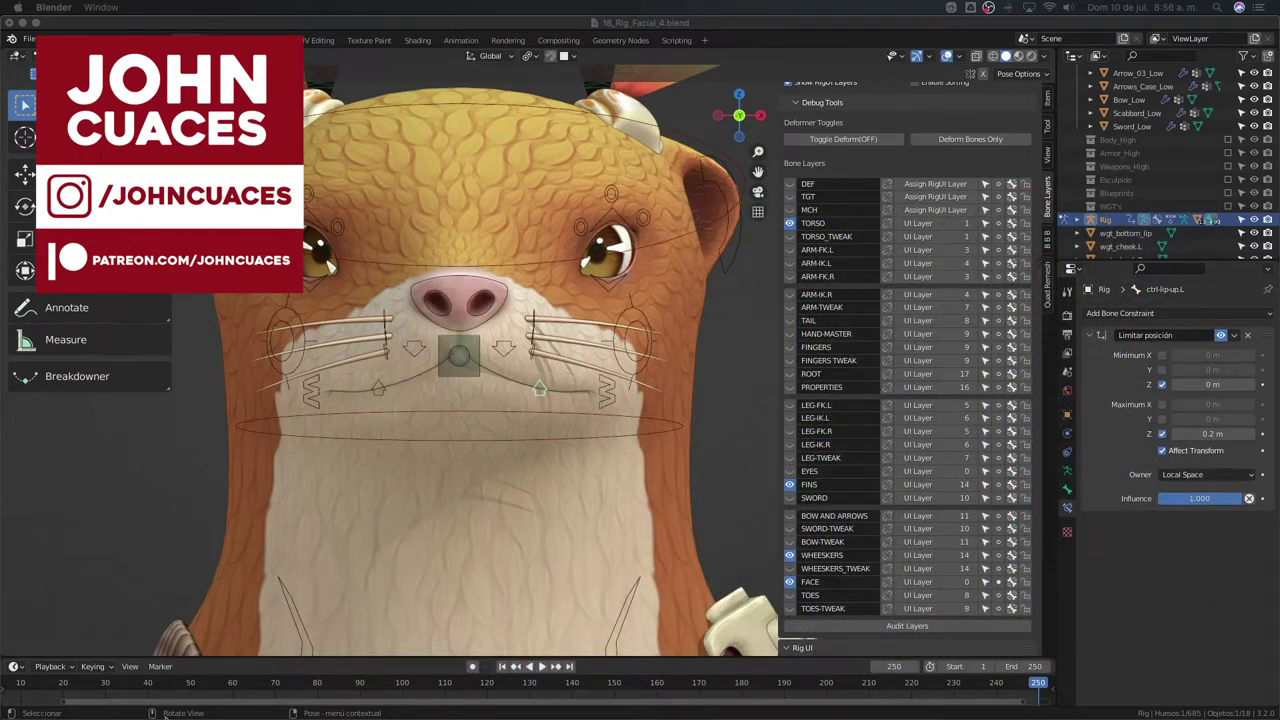
# - Select the jaw bone and hide the FINS bone layer
pyautogui.click(481, 349)
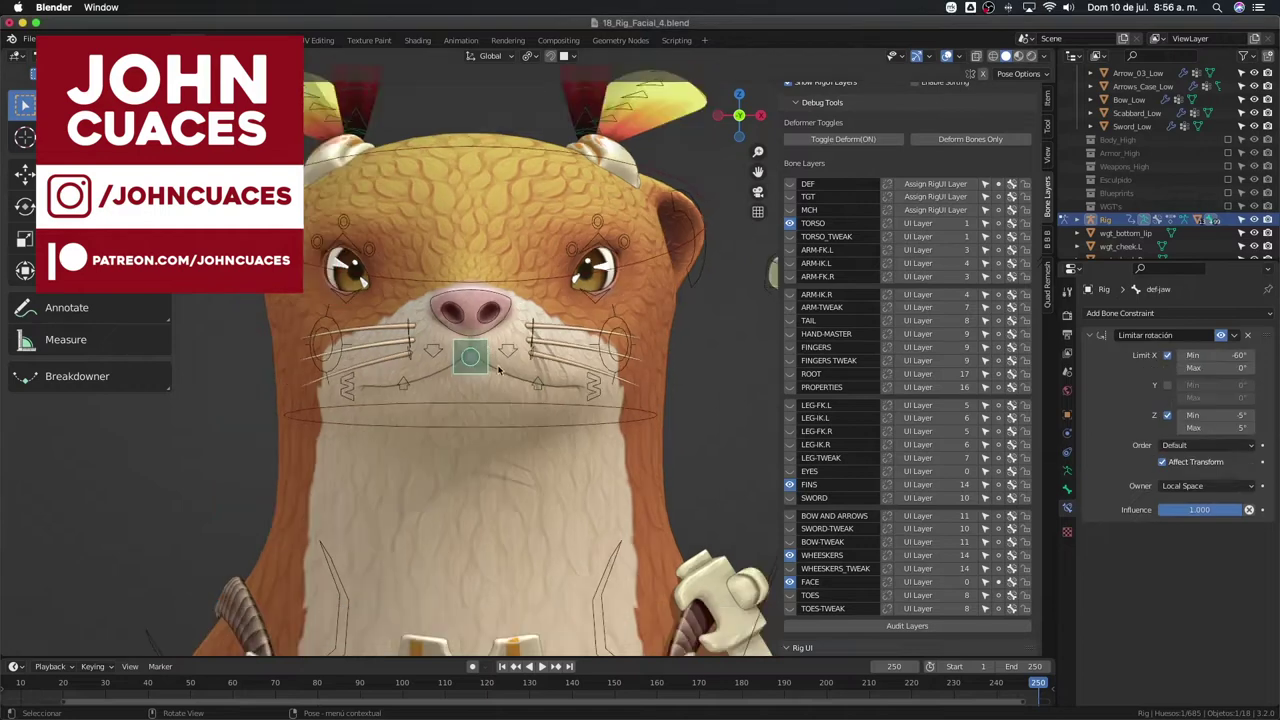
pyautogui.scroll(-1, 517, 424)
pyautogui.scroll(-1, 752, 266)
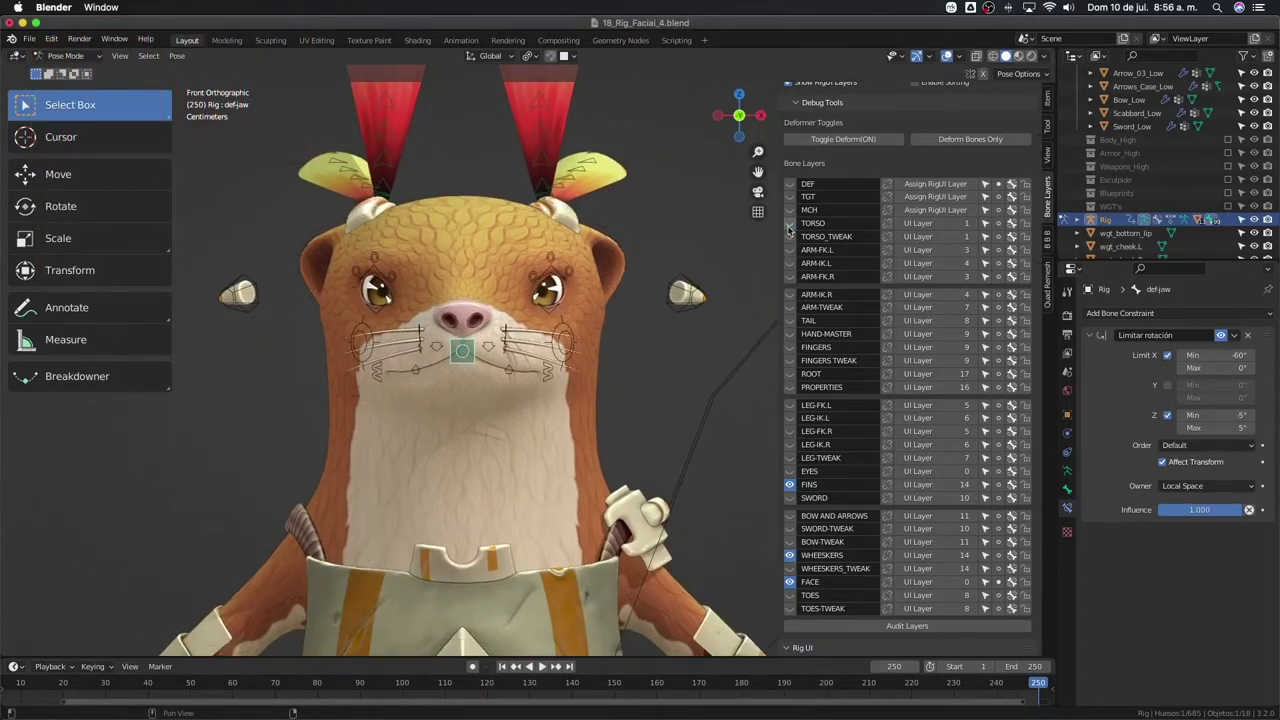
pyautogui.click(790, 485)
pyautogui.scroll(2, 507, 279)
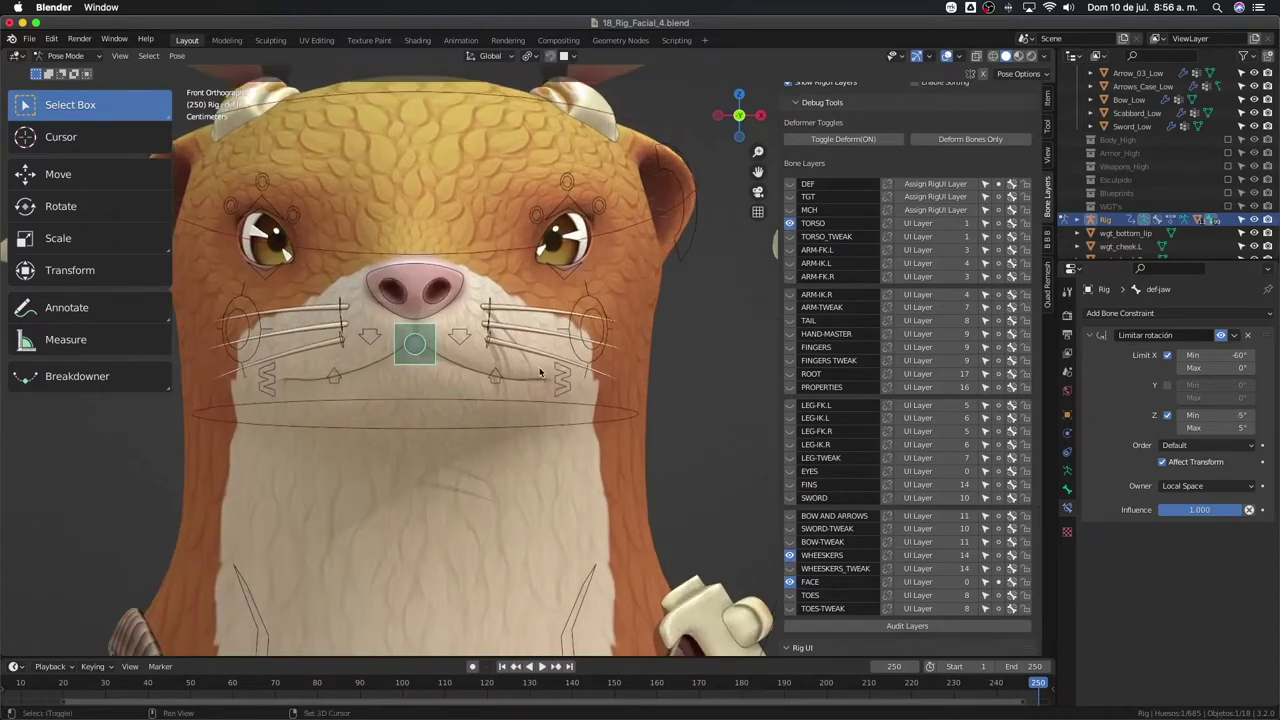
pyautogui.scroll(-1, 507, 279)
# - Test-grab the ctrl-head control, cancel it, and make Body_Low the active object
pyautogui.click(585, 256)
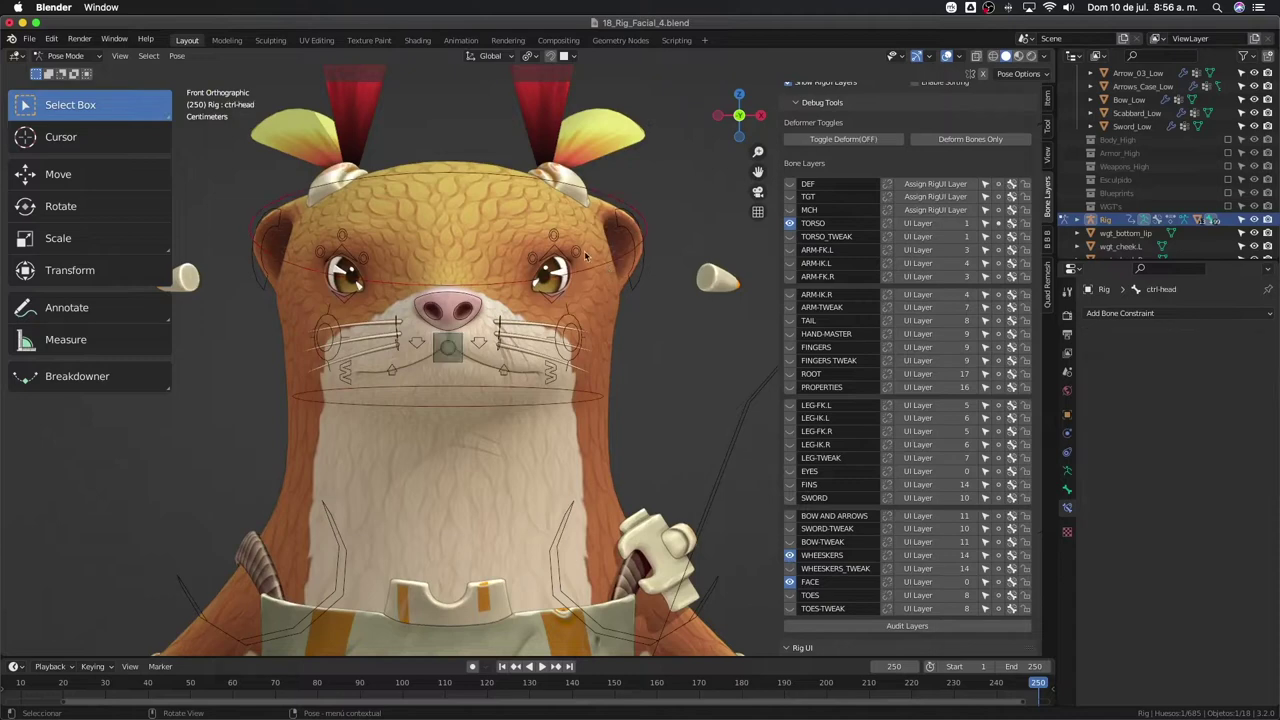
pyautogui.press('g')
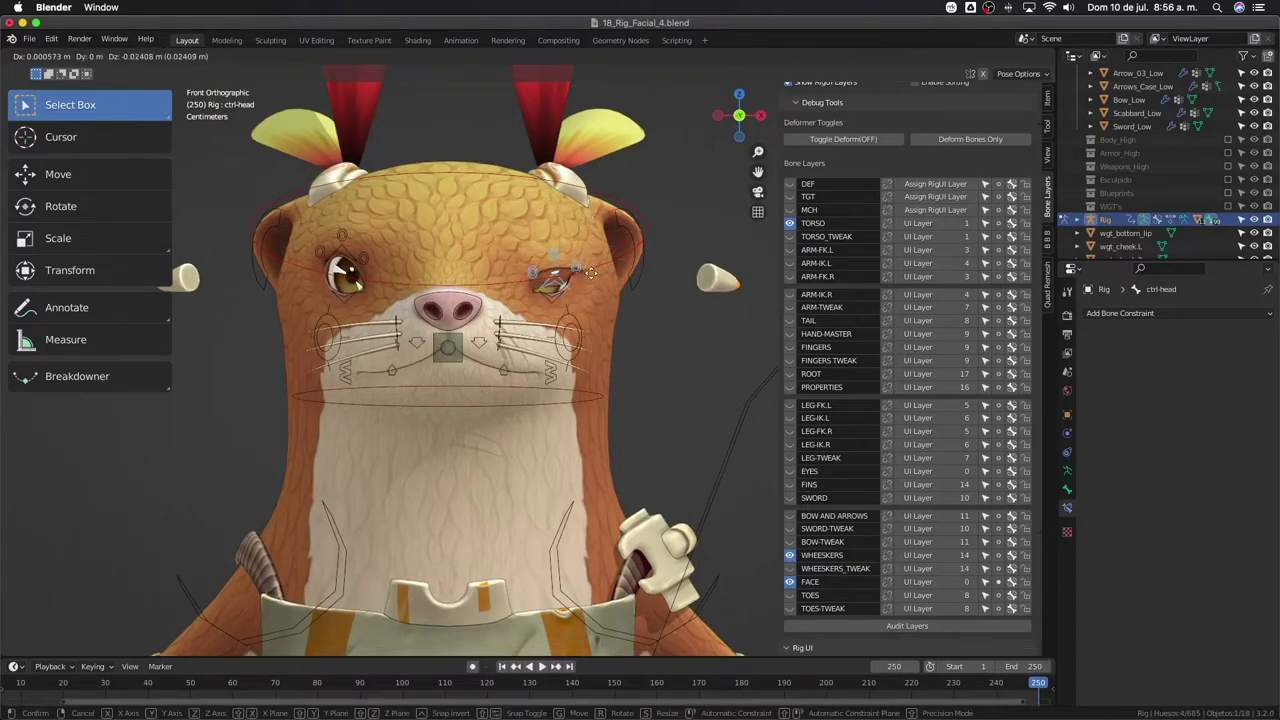
pyautogui.rightClick(598, 320)
pyautogui.click(608, 320)
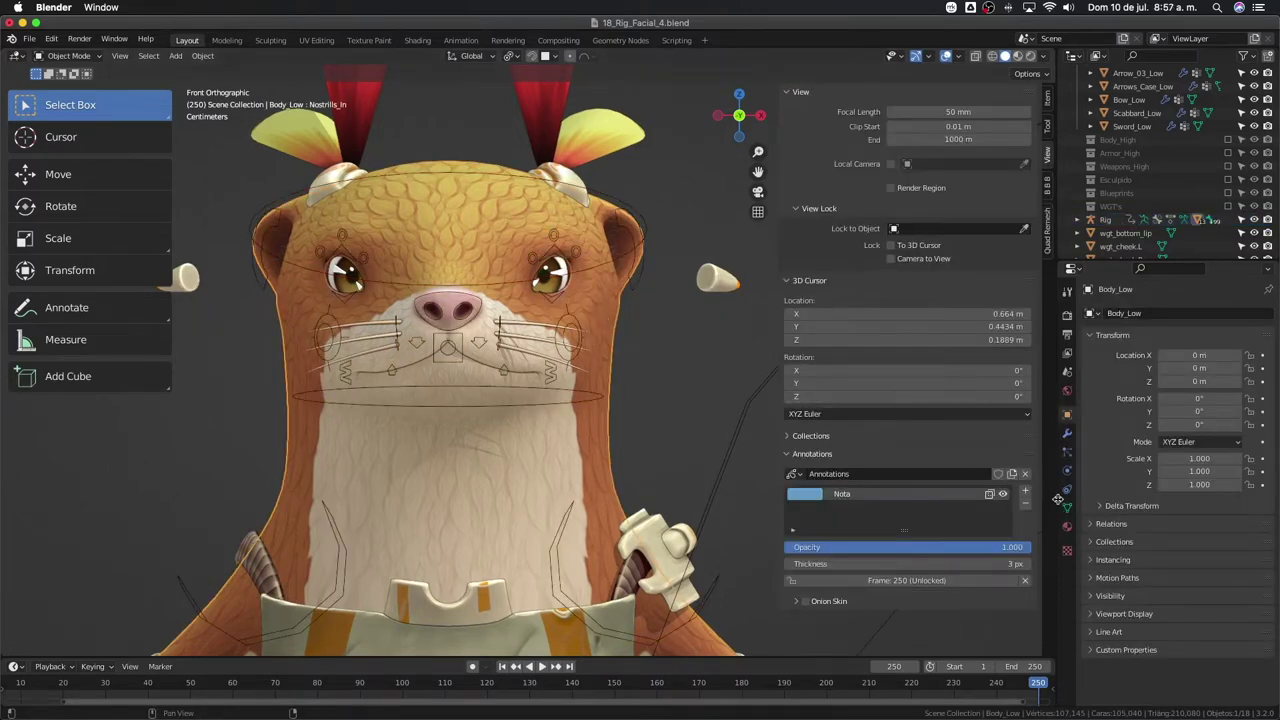
# - In Object Data properties, maximize the editor, lengthen the Shape Keys list, and select Jaw_Open
pyautogui.click(1067, 507)
pyautogui.scroll(5, 1115, 500)
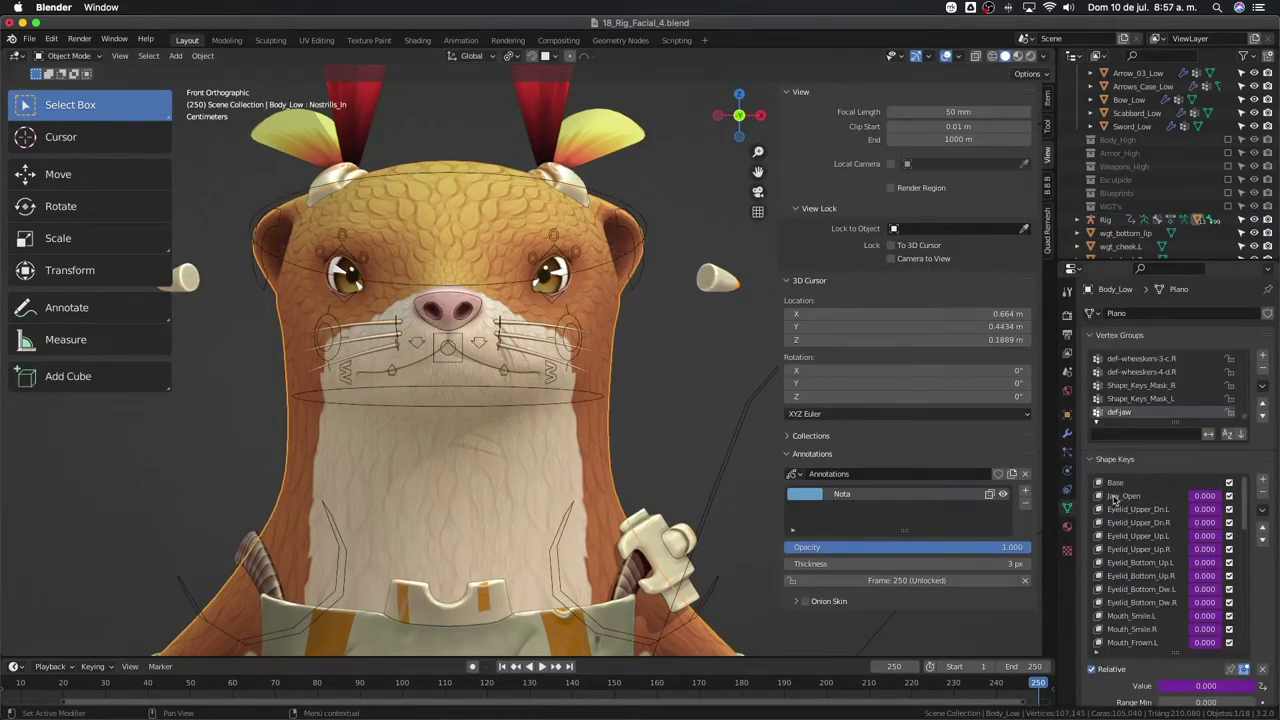
pyautogui.hotkey('ctrl', 'space')
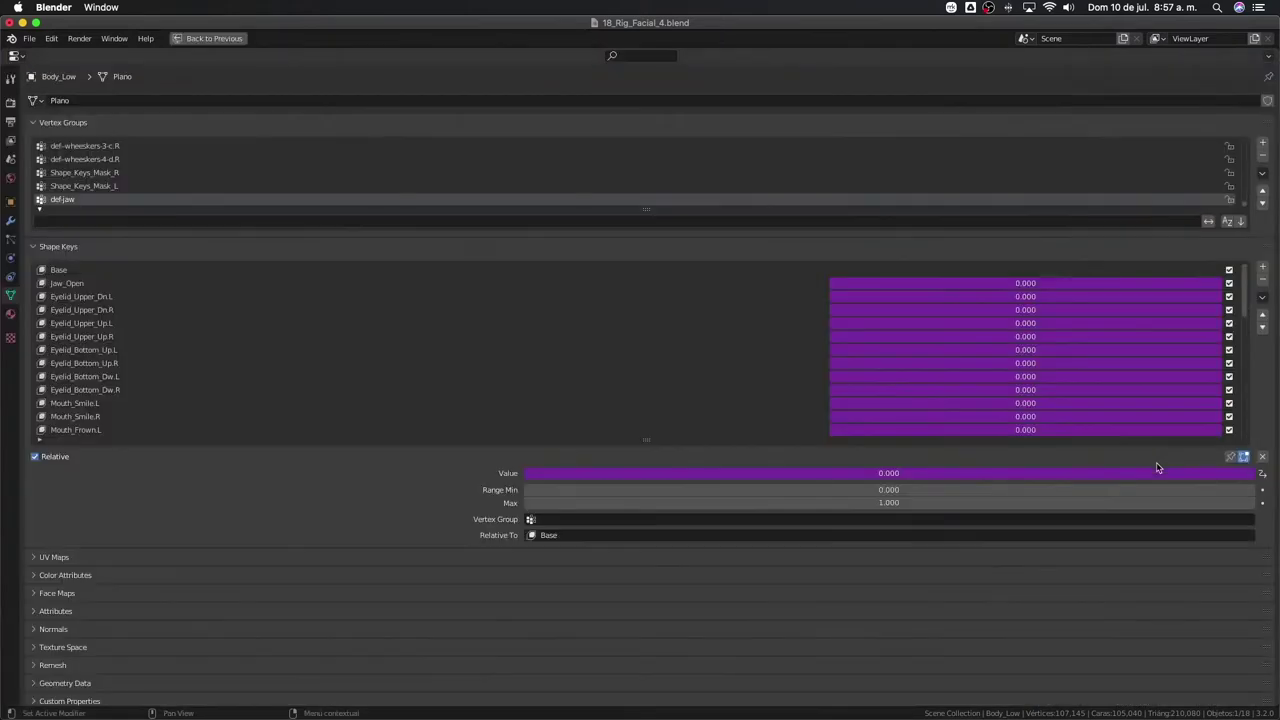
pyautogui.moveTo(643, 442); pyautogui.dragTo(643, 716)
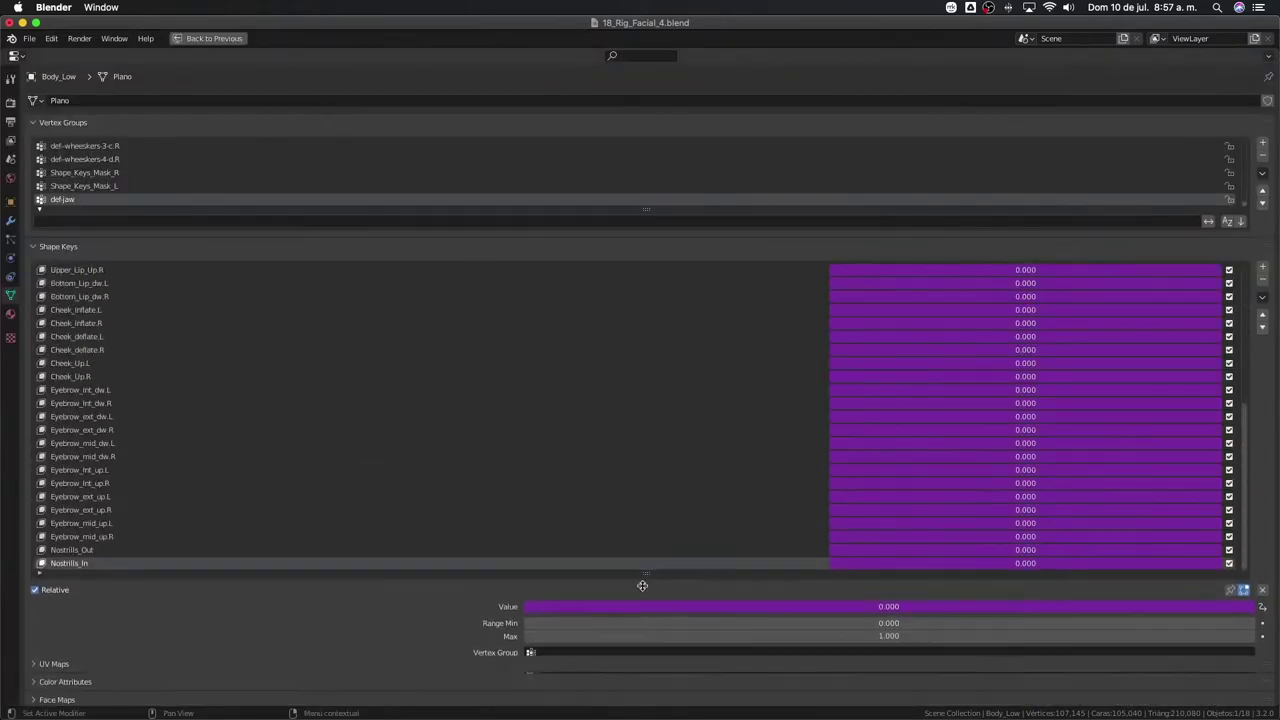
pyautogui.scroll(5, 640, 382)
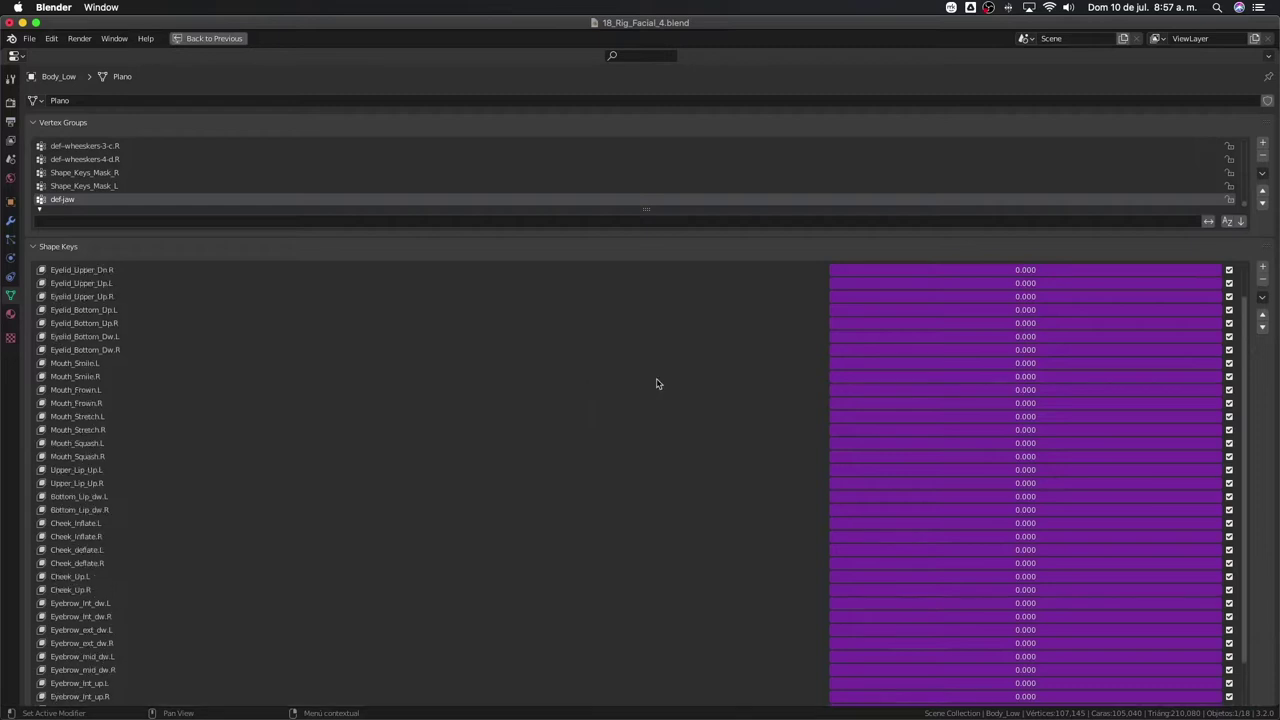
pyautogui.scroll(-5, 660, 420)
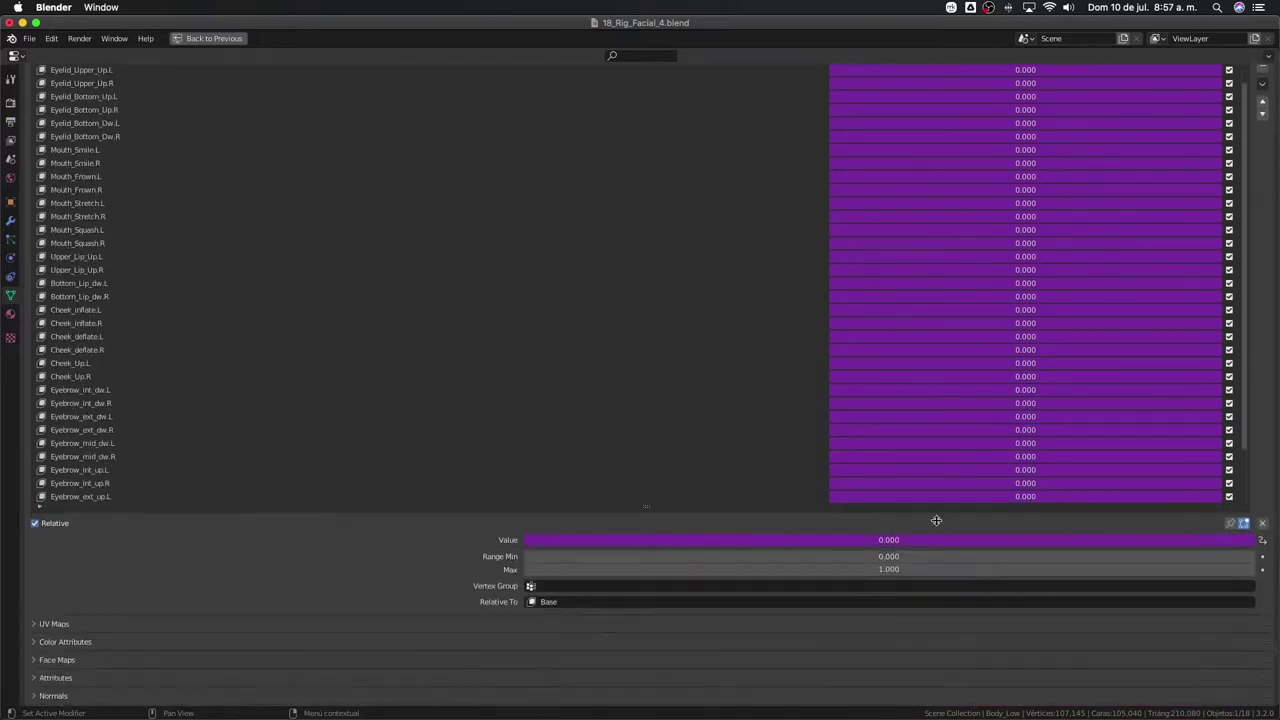
pyautogui.moveTo(648, 507); pyautogui.dragTo(666, 653)
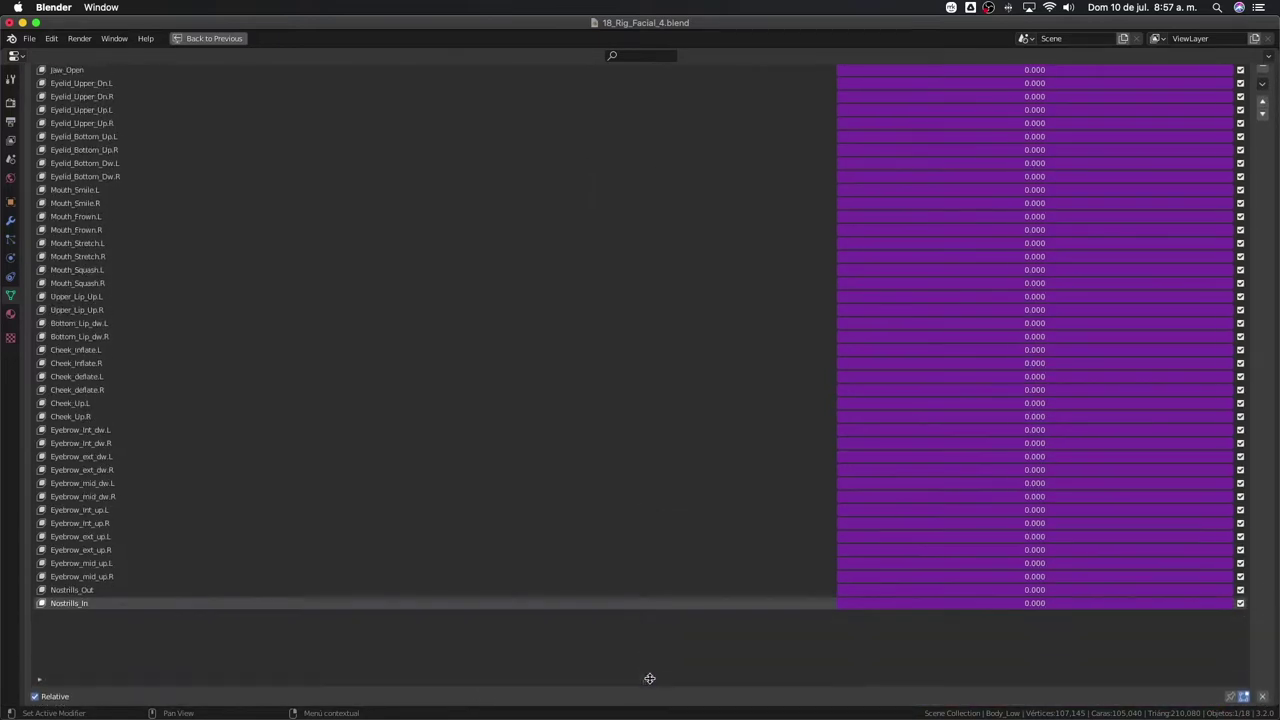
pyautogui.scroll(2, 718, 589)
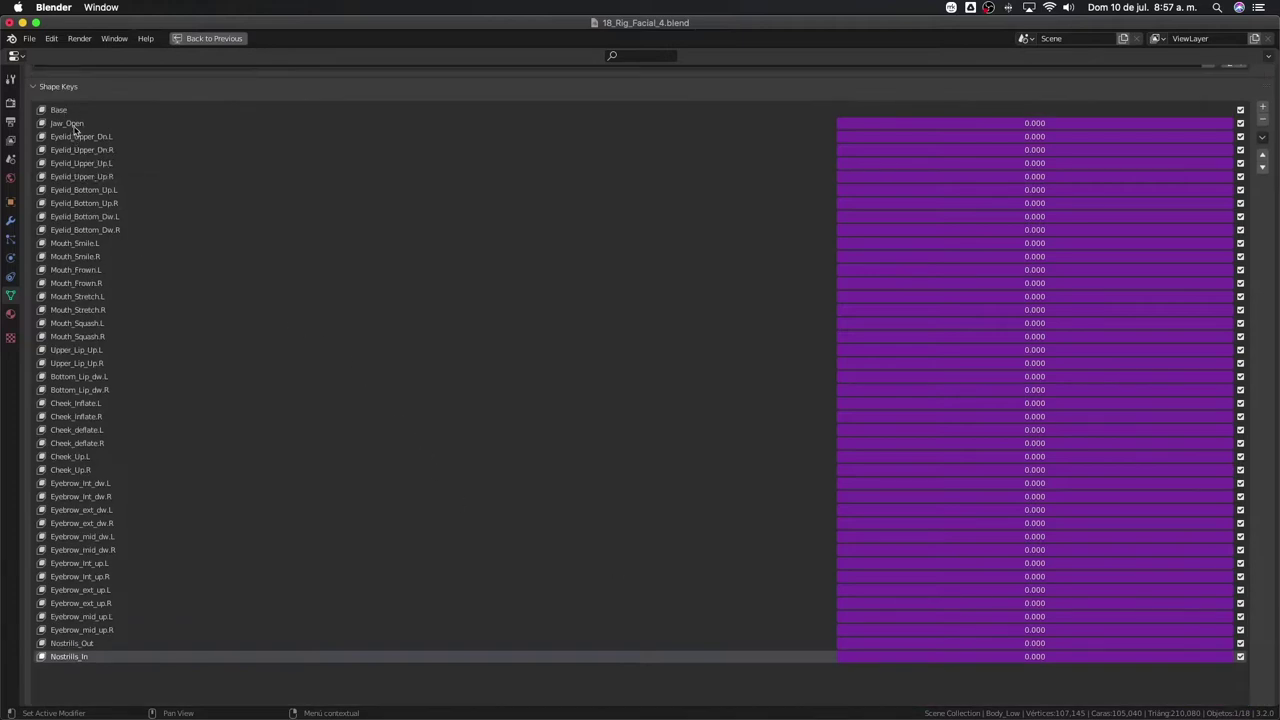
pyautogui.click(76, 125)
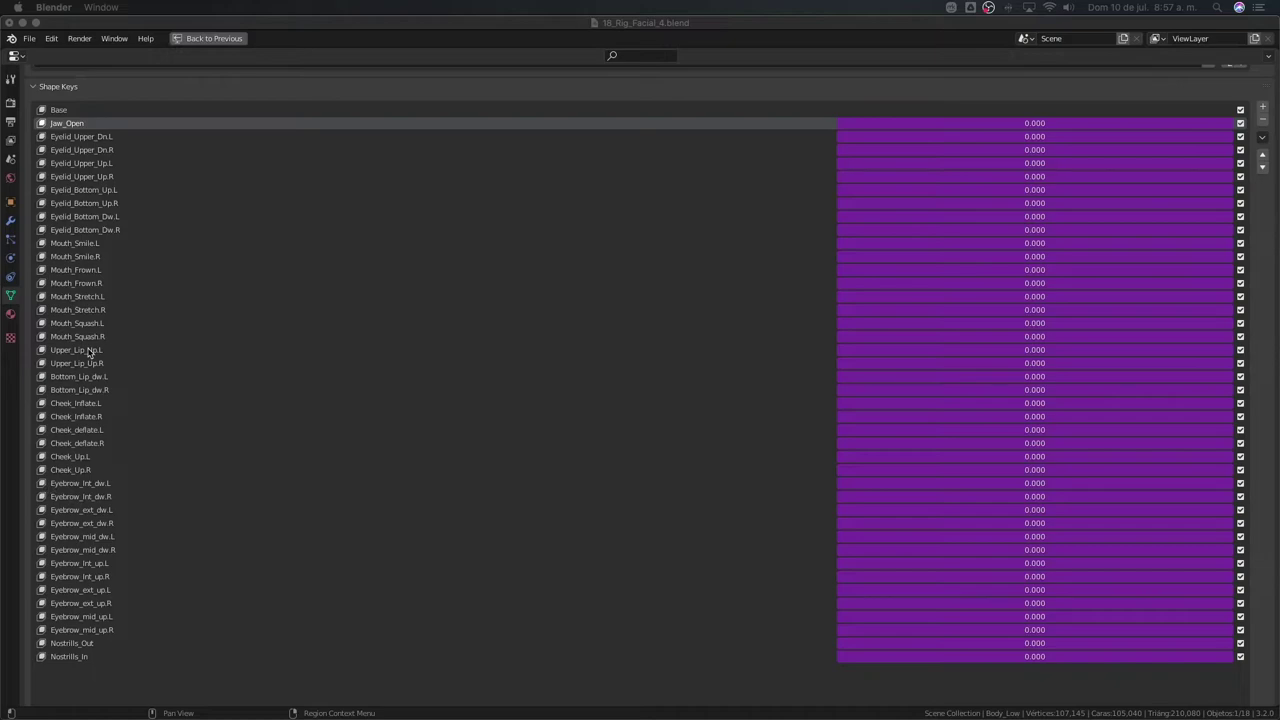
pyautogui.click(183, 42)
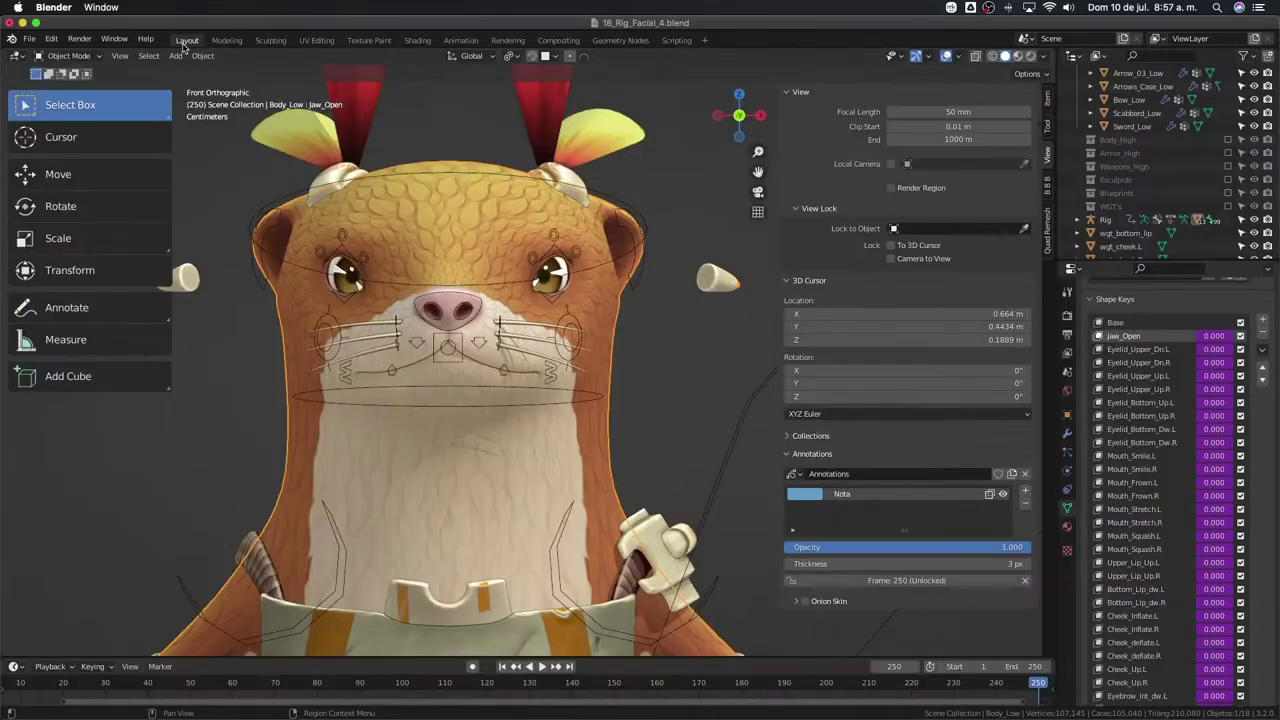
# - Make the rig active and test the inner, middle and outer left eyebrow controls, cancelling each move
pyautogui.click(531, 257)
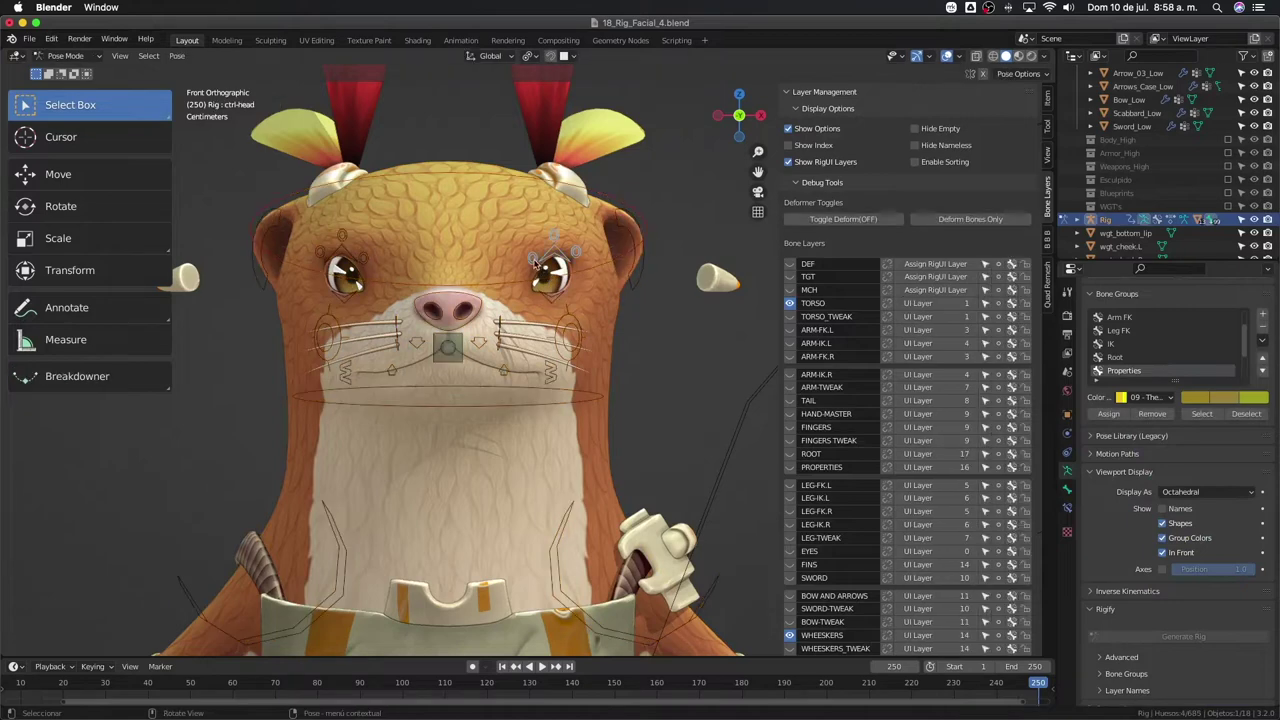
pyautogui.click(538, 250)
pyautogui.press('g')
pyautogui.press('z')
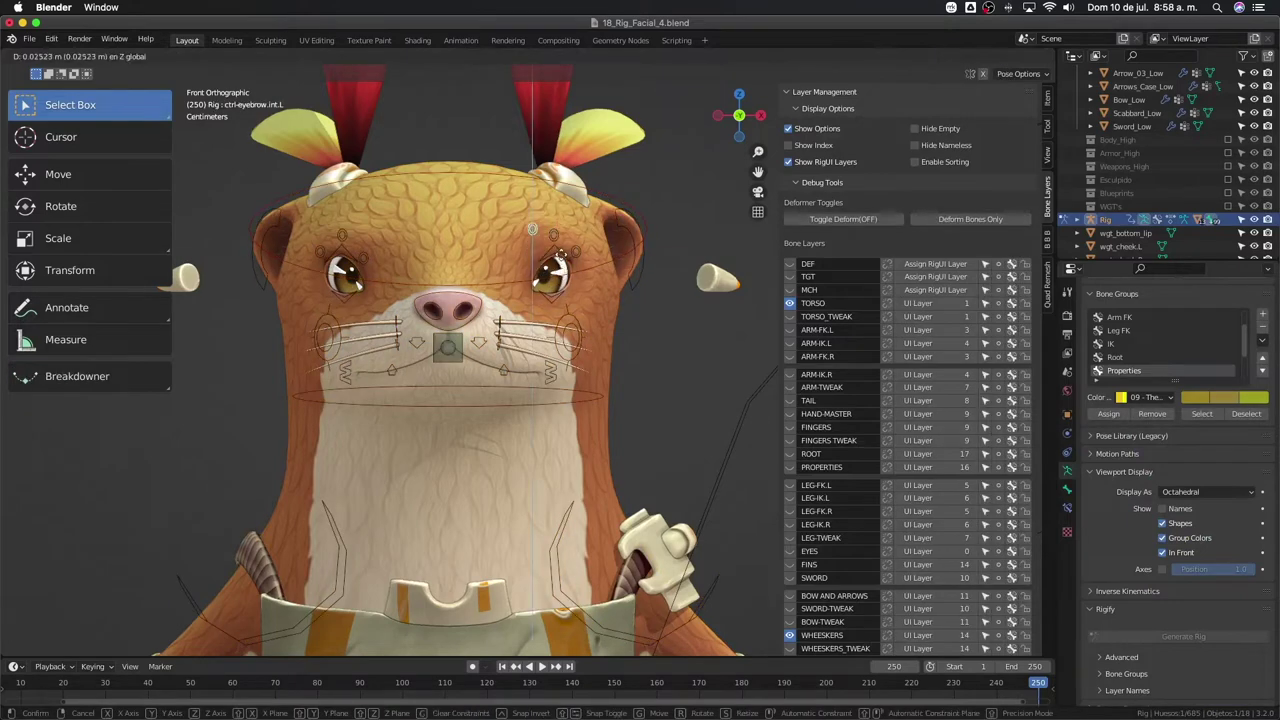
pyautogui.rightClick(566, 258)
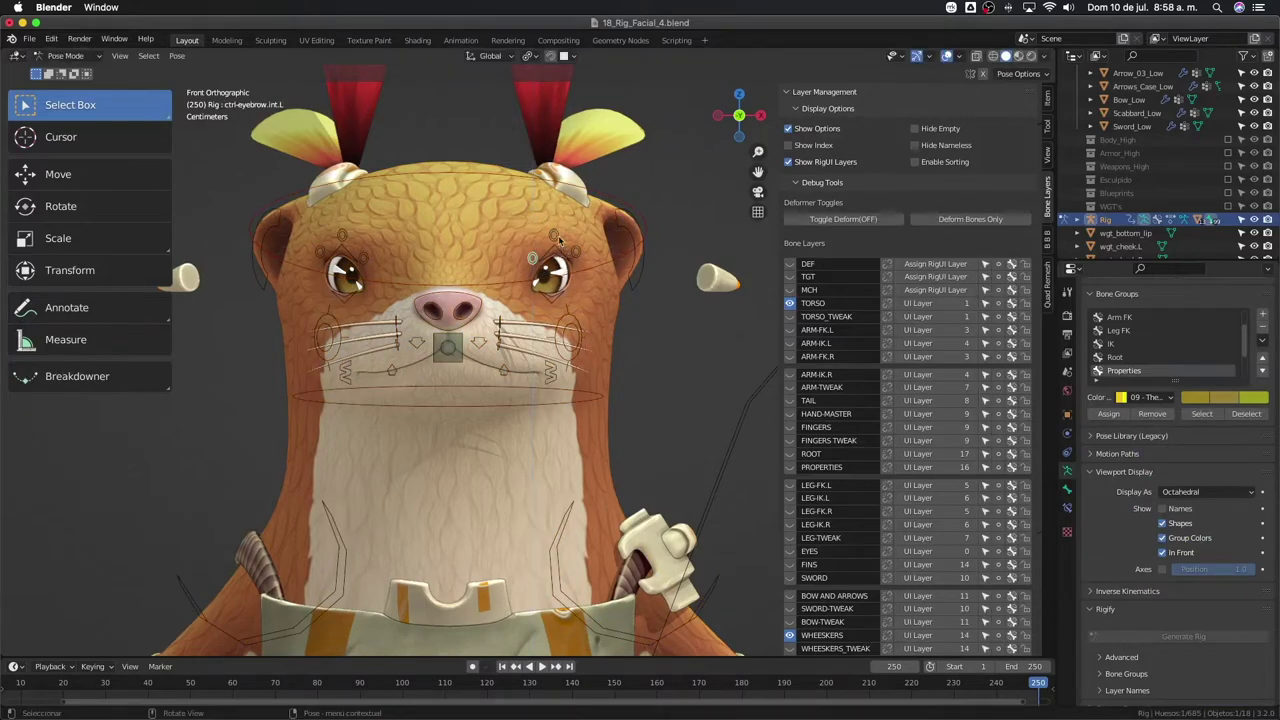
pyautogui.click(556, 234)
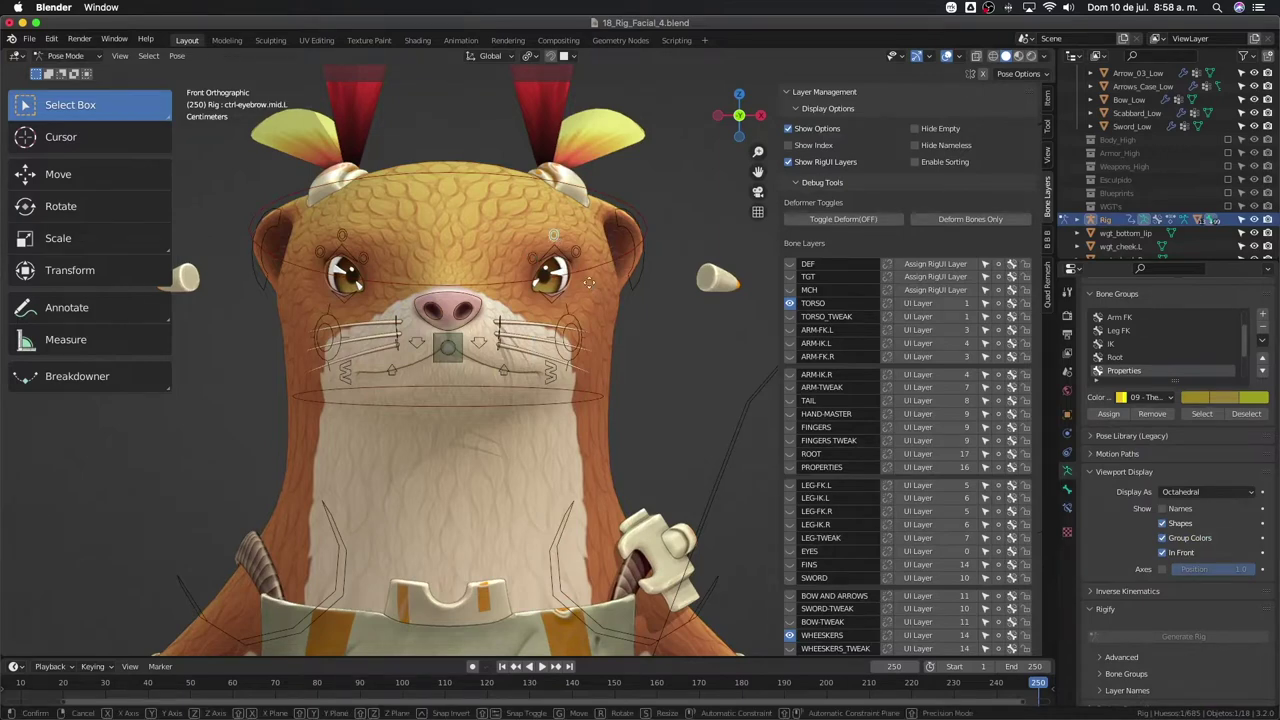
pyautogui.press('g')
pyautogui.rightClick(582, 258)
pyautogui.click(580, 258)
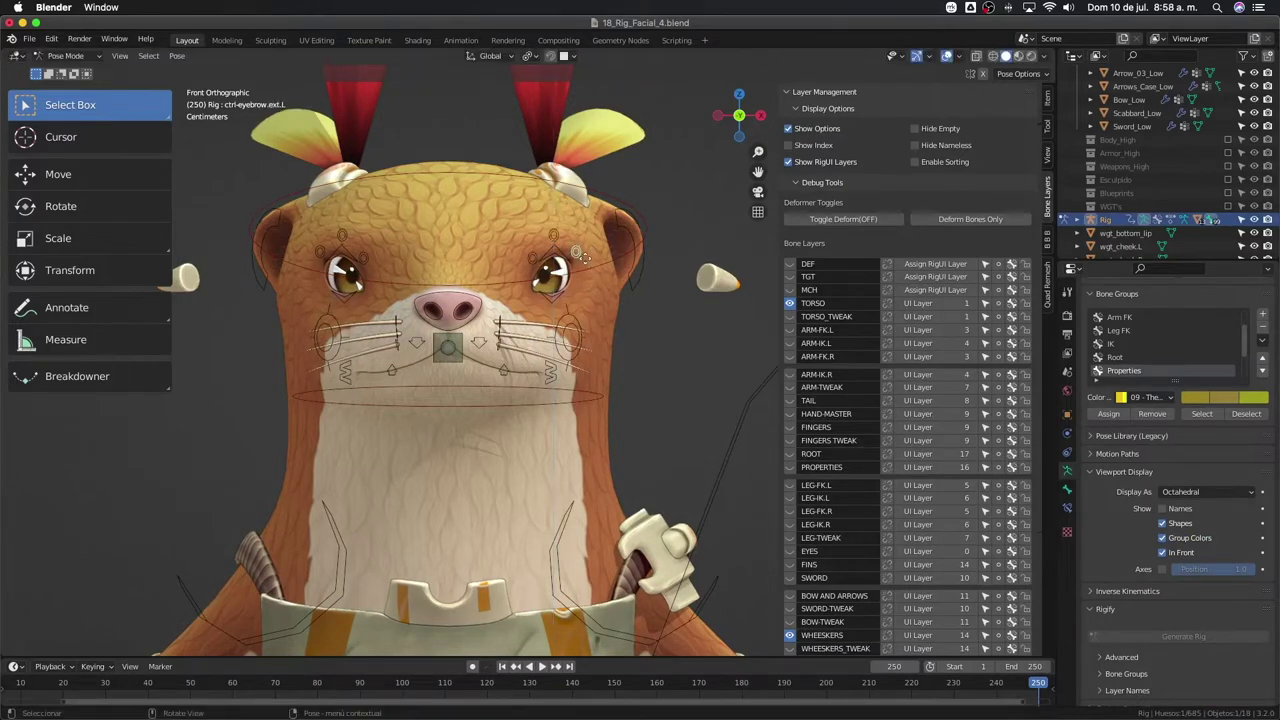
pyautogui.press('g')
pyautogui.press('z')
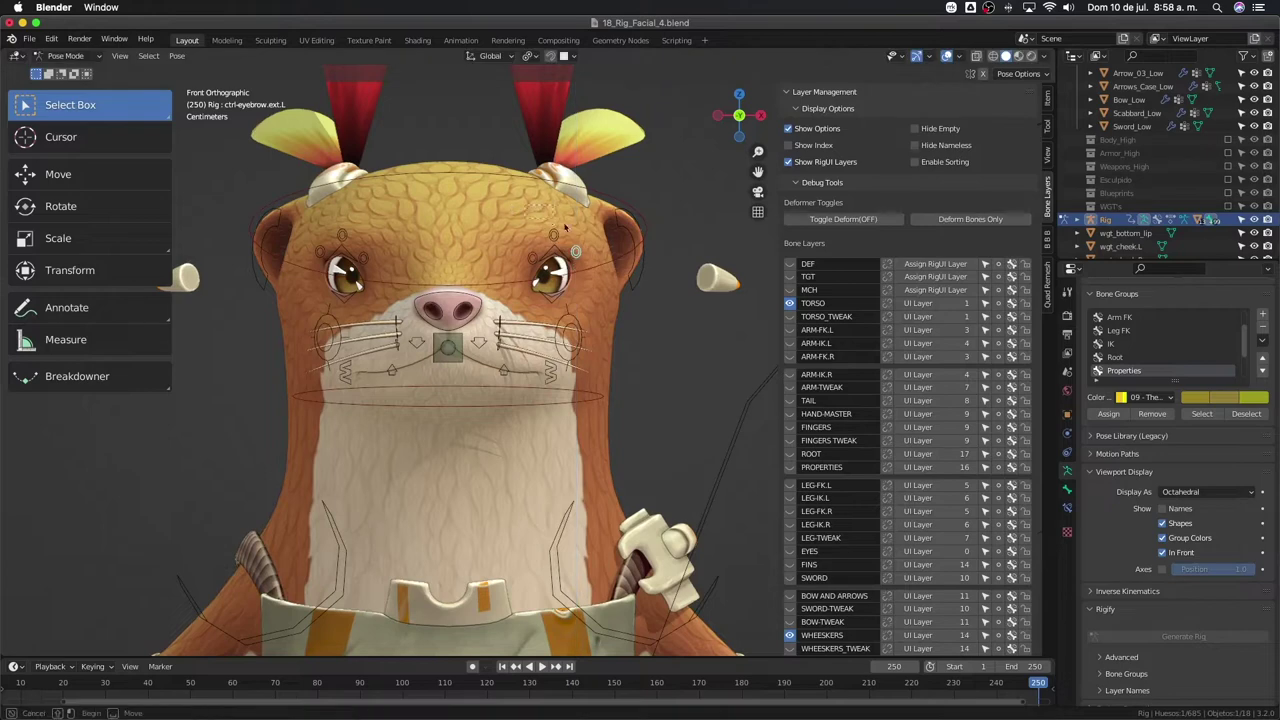
pyautogui.press('z')
pyautogui.press('z')
pyautogui.rightClick(563, 258)
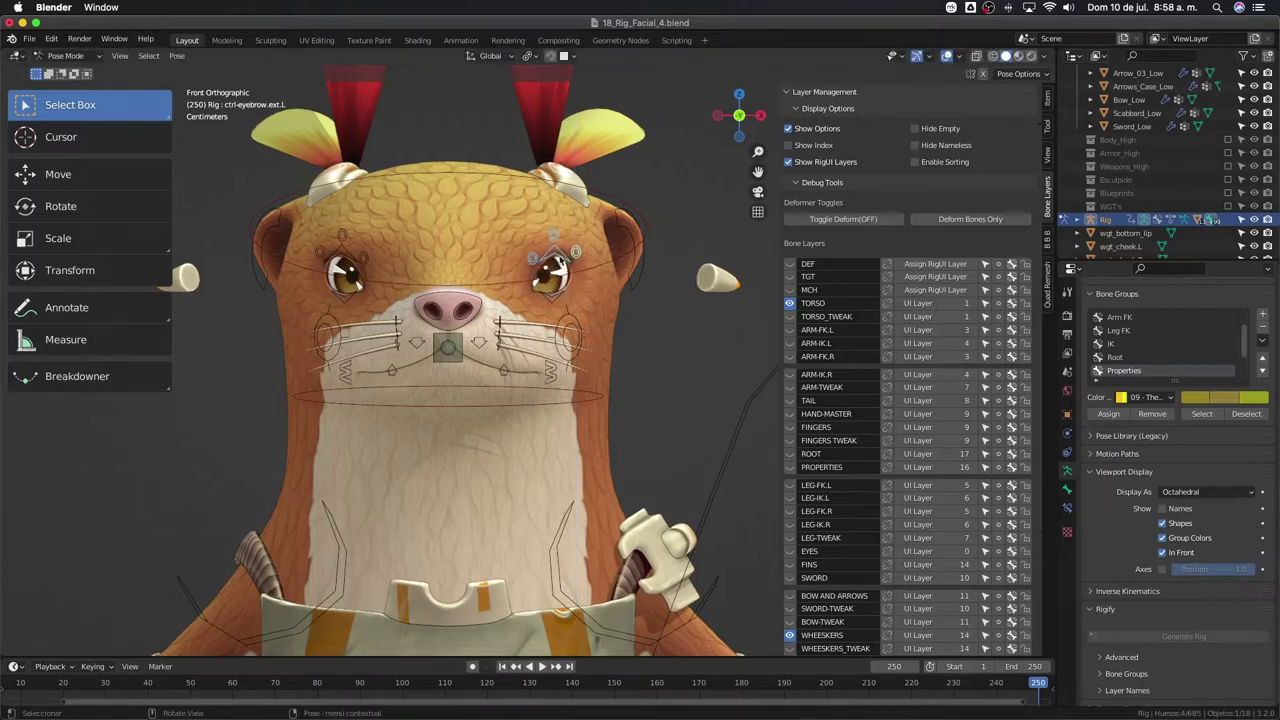
# - Test the upper and lower left eyelid controls, cancelling both moves
pyautogui.click(575, 252)
pyautogui.press('g')
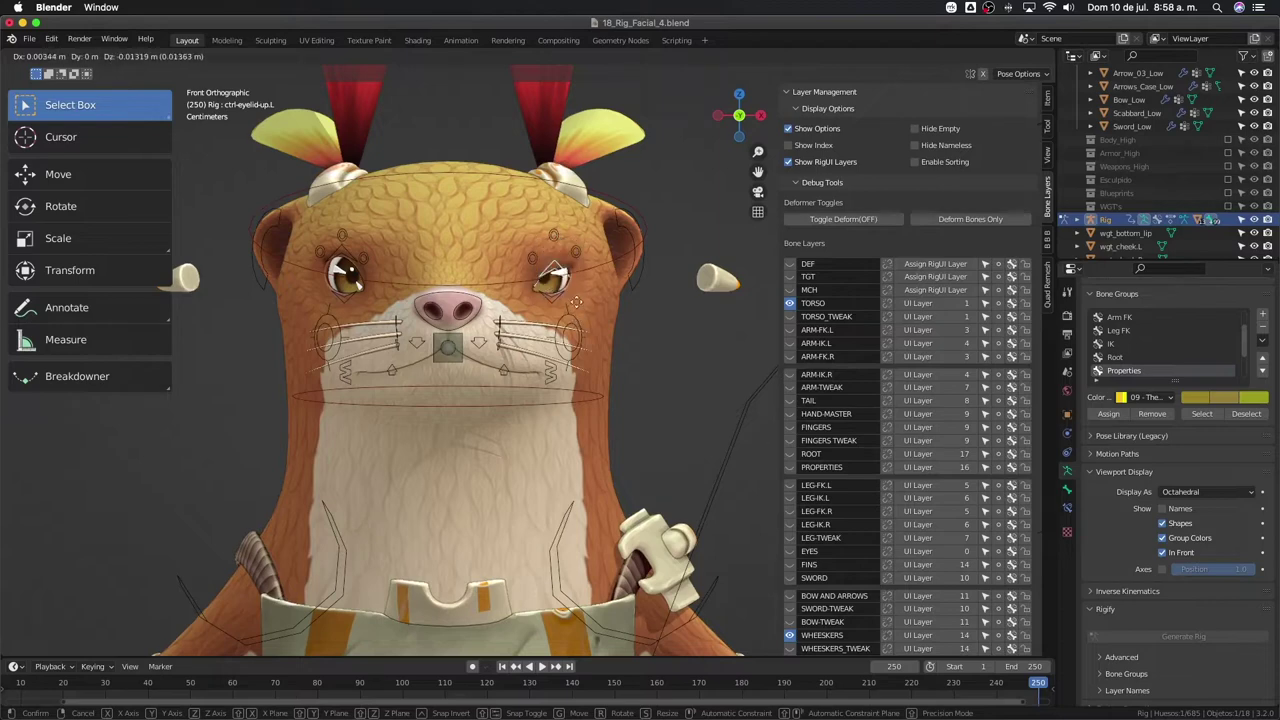
pyautogui.rightClick(562, 298)
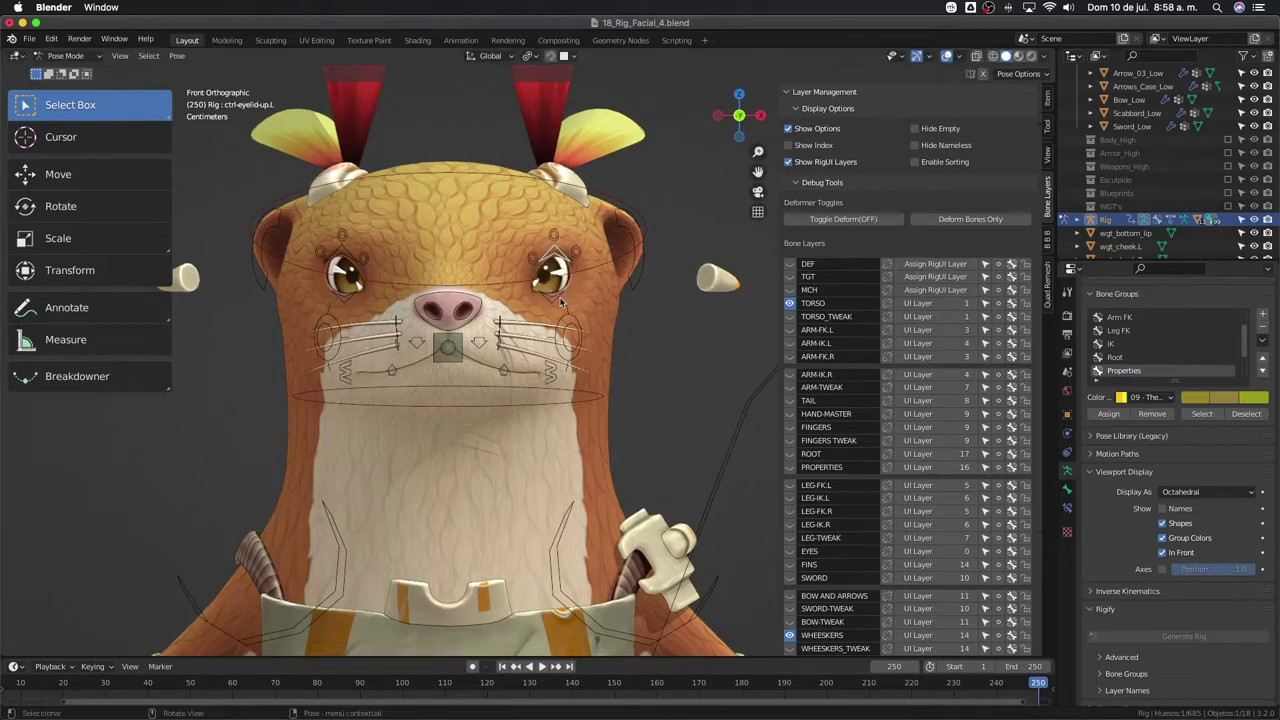
pyautogui.click(560, 300)
pyautogui.press('g')
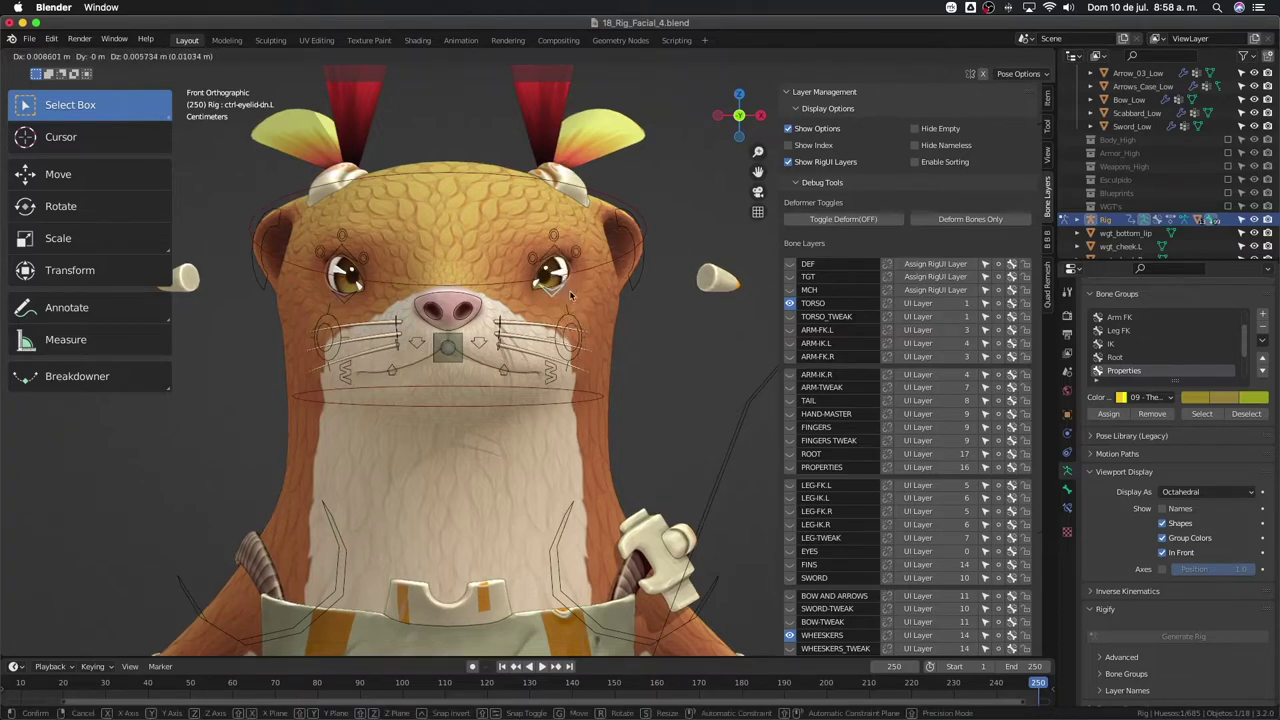
pyautogui.rightClick(566, 365)
pyautogui.scroll(1, 507, 300)
pyautogui.scroll(1, 505, 262)
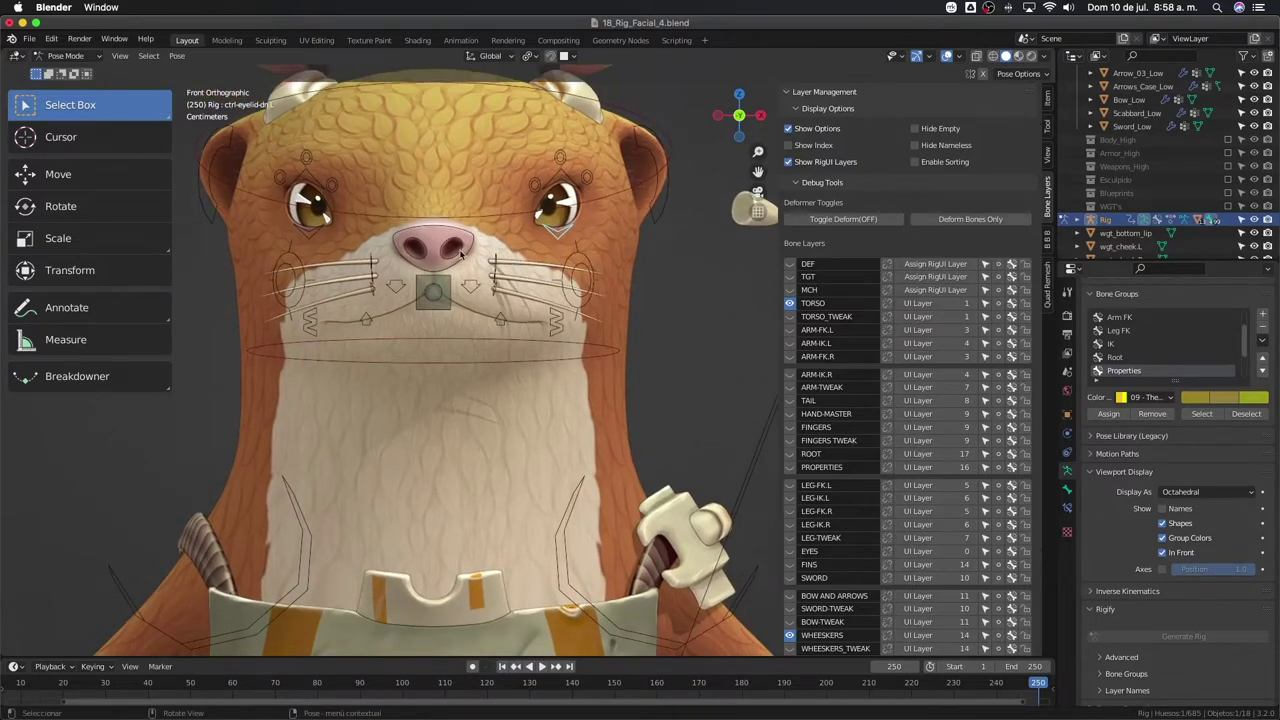
pyautogui.click(461, 255)
pyautogui.press('g')
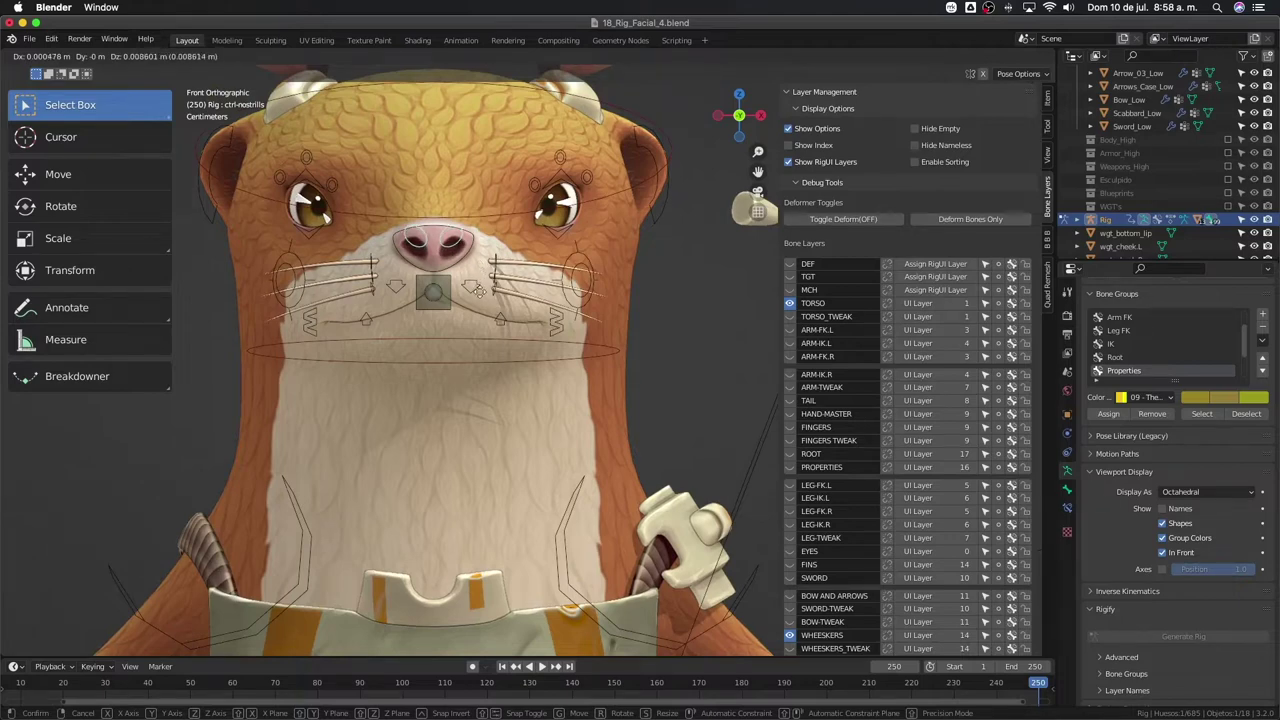
pyautogui.rightClick(475, 289)
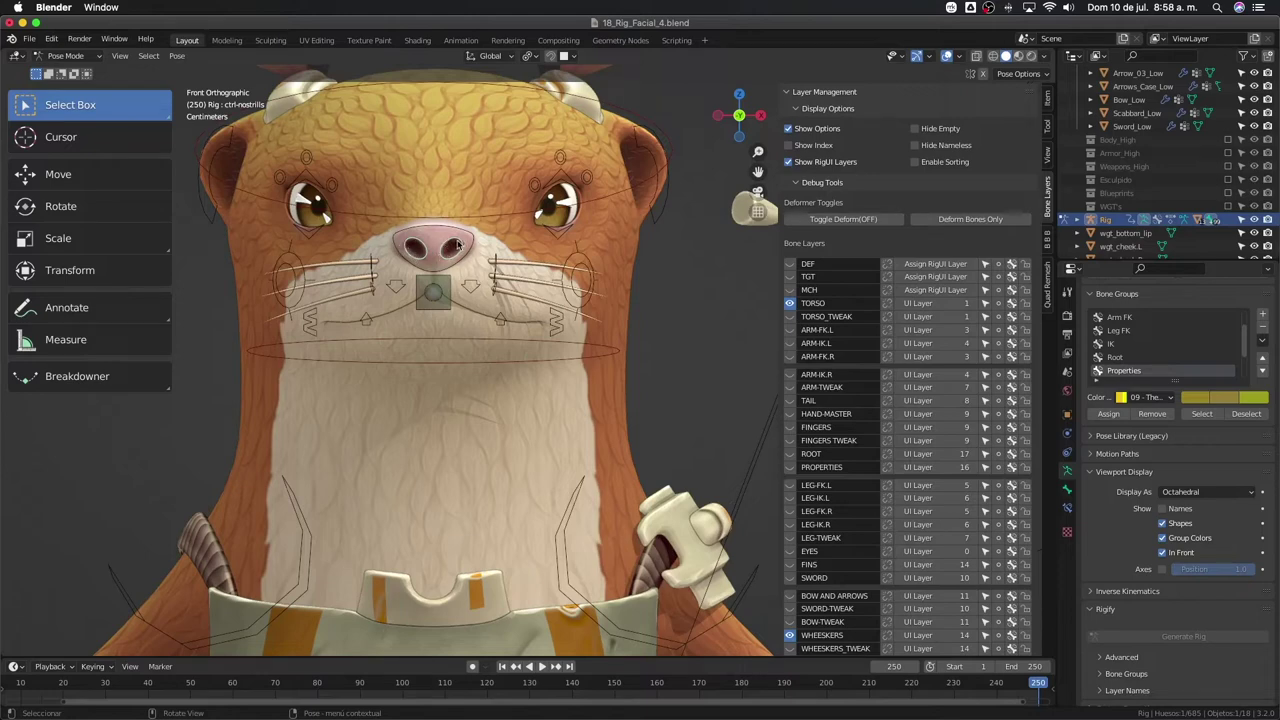
pyautogui.press('g')
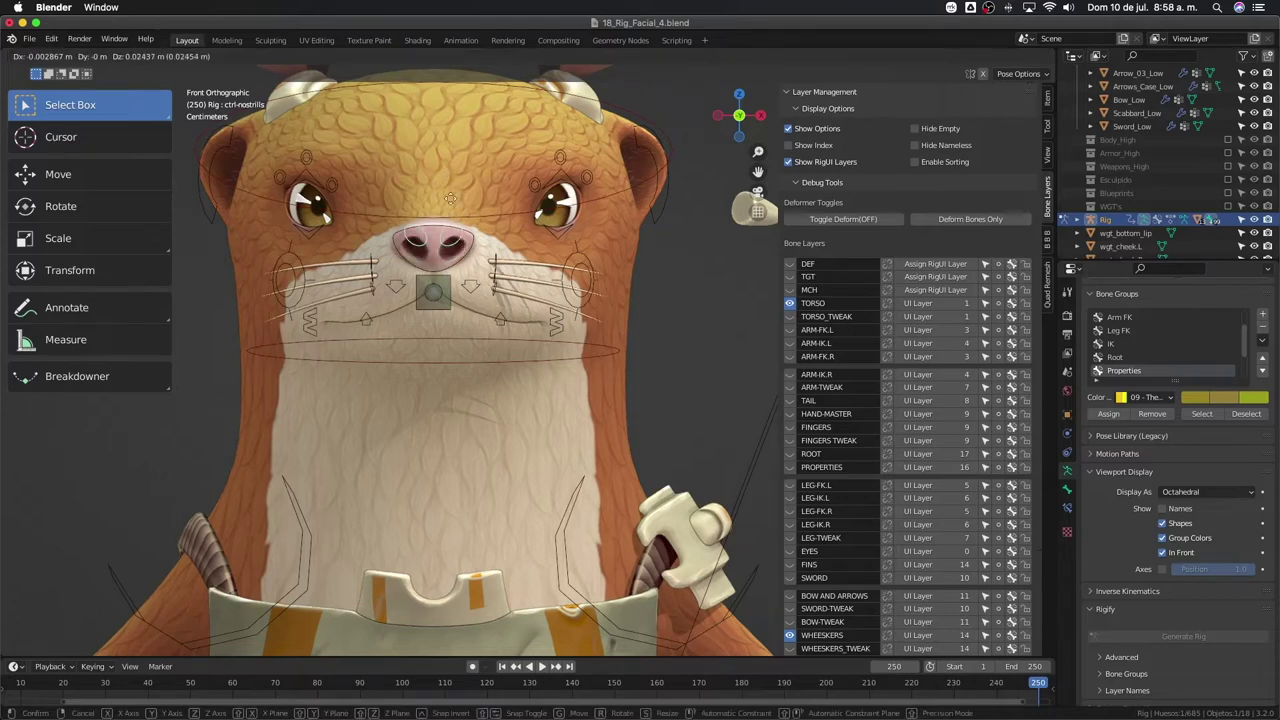
pyautogui.click(453, 245)
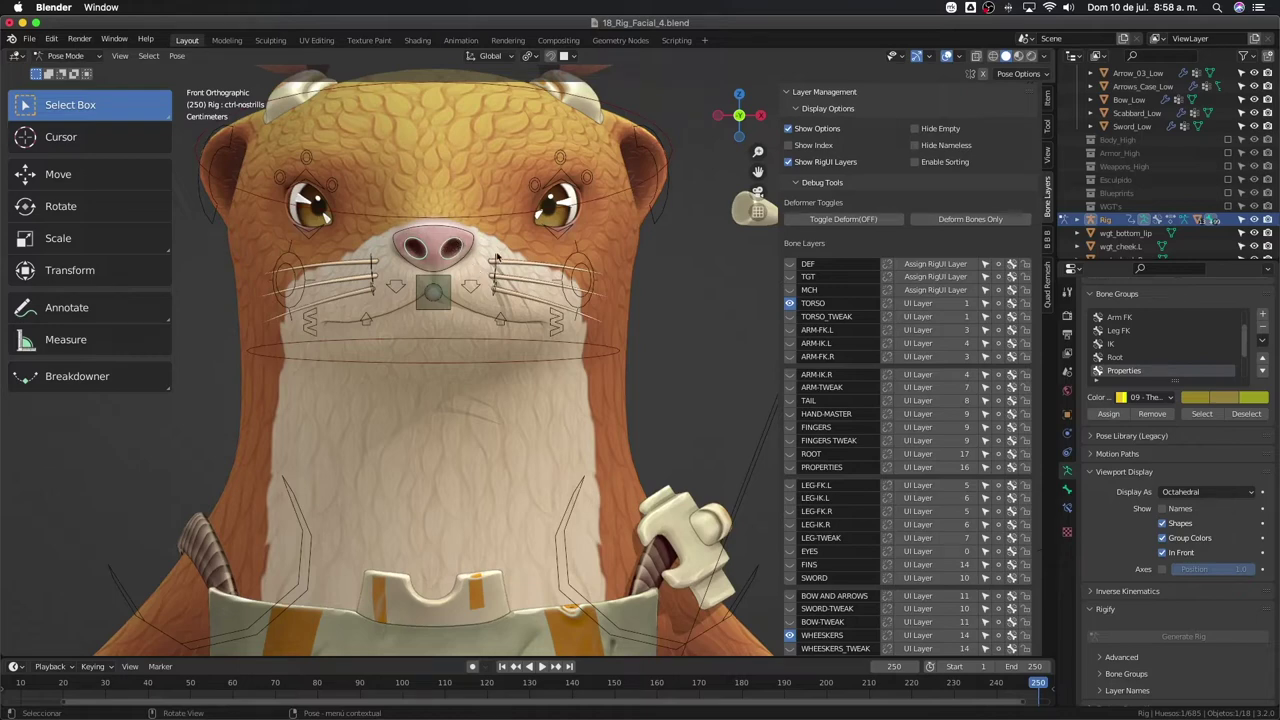
pyautogui.click(573, 280)
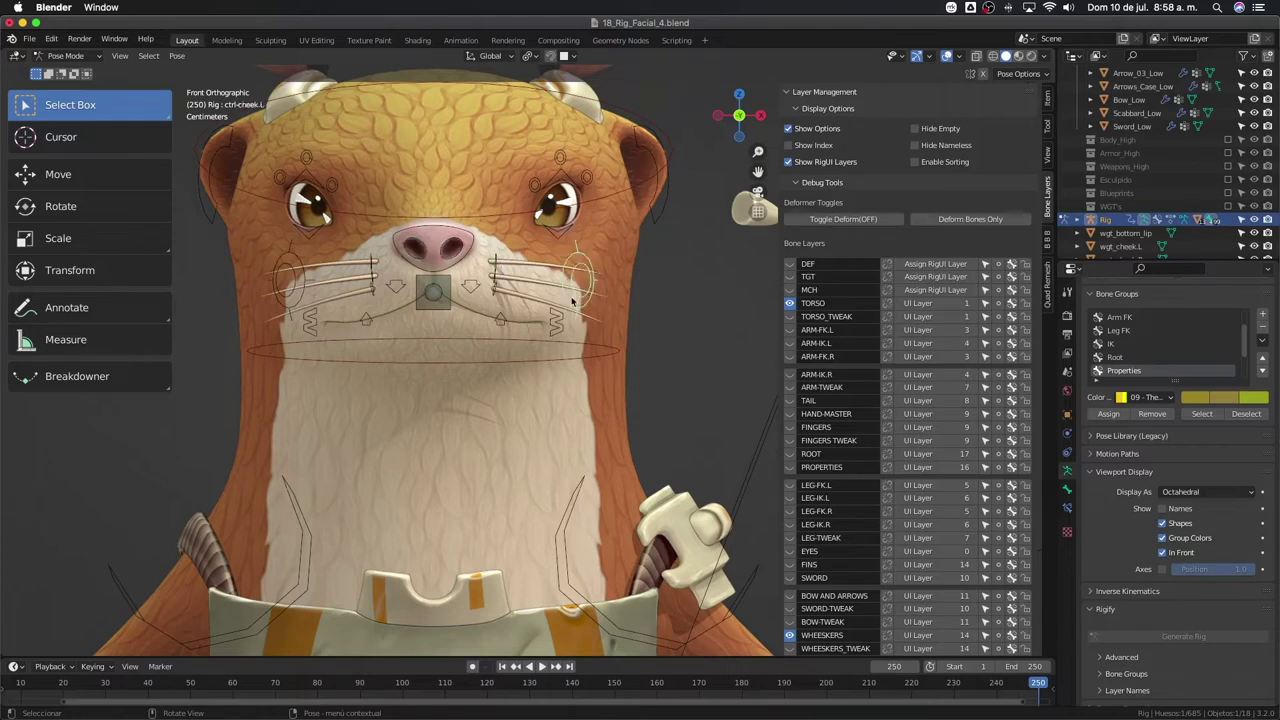
pyautogui.press('g')
pyautogui.press('x')
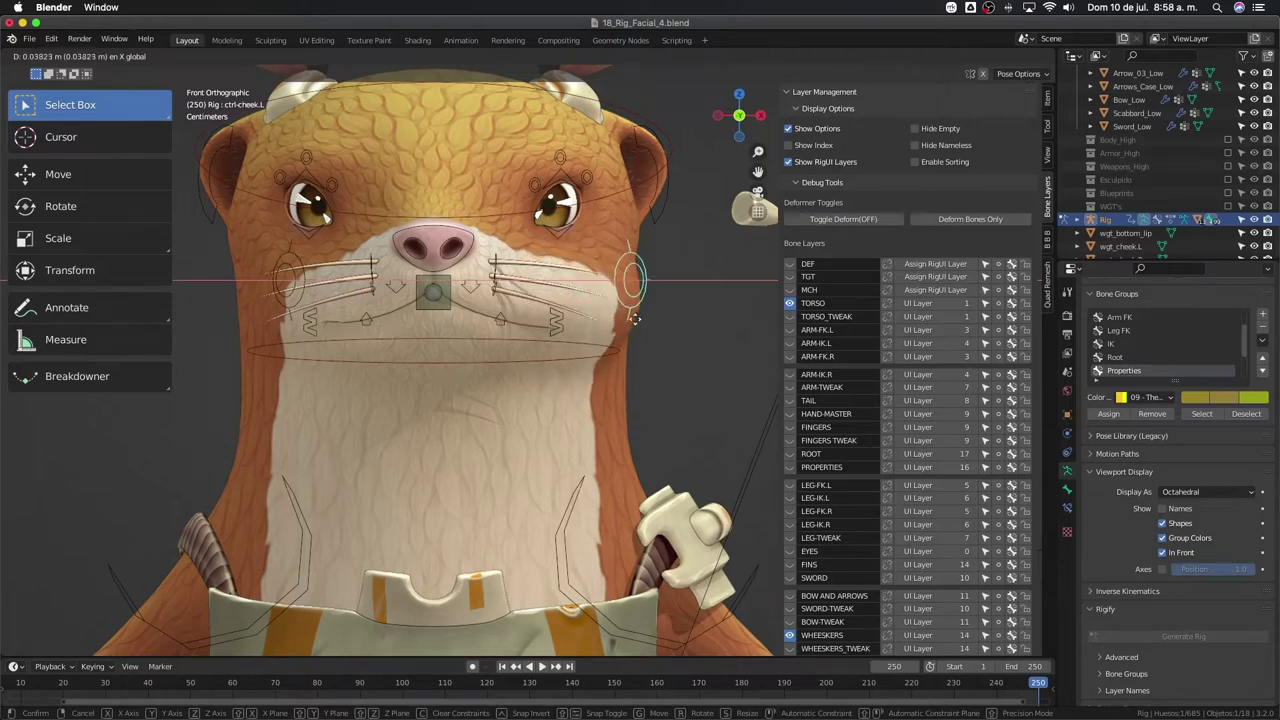
pyautogui.press('z')
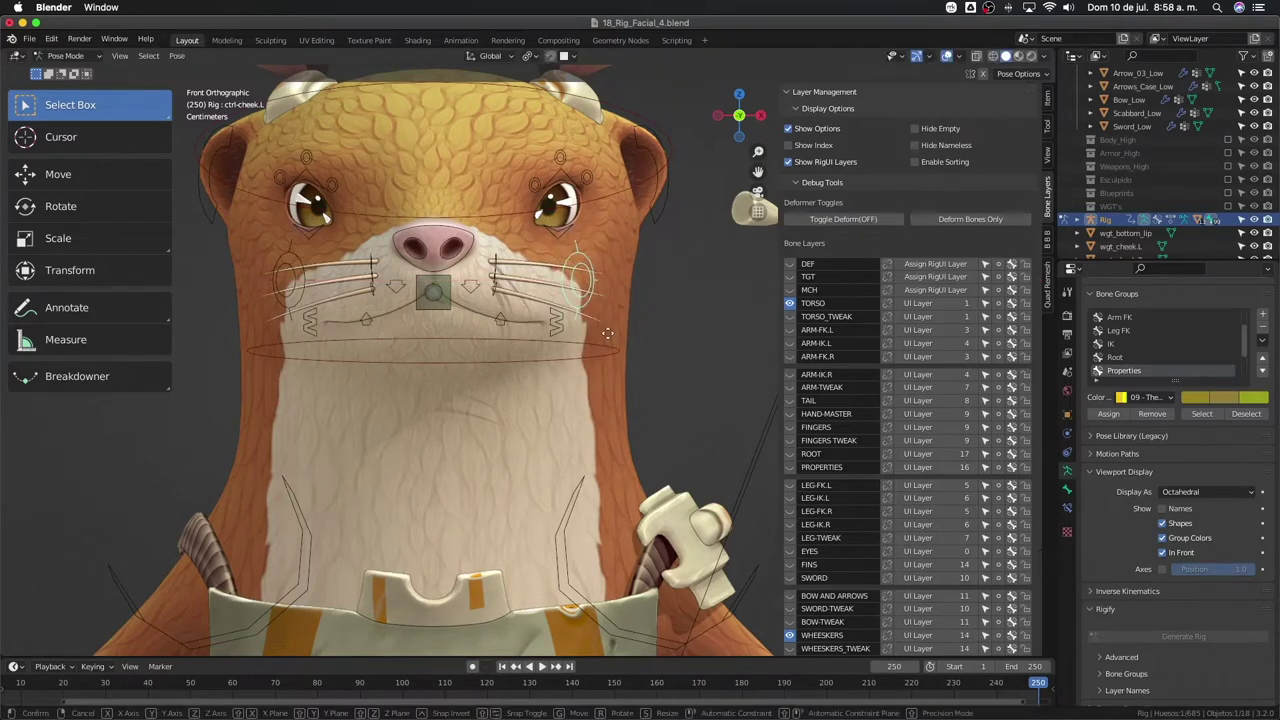
pyautogui.rightClick(617, 287)
pyautogui.press('g')
pyautogui.press('z')
# - Cancel the cheek move and test ctrl-mouth.L vertically and horizontally, then cancel
pyautogui.rightClick(621, 269)
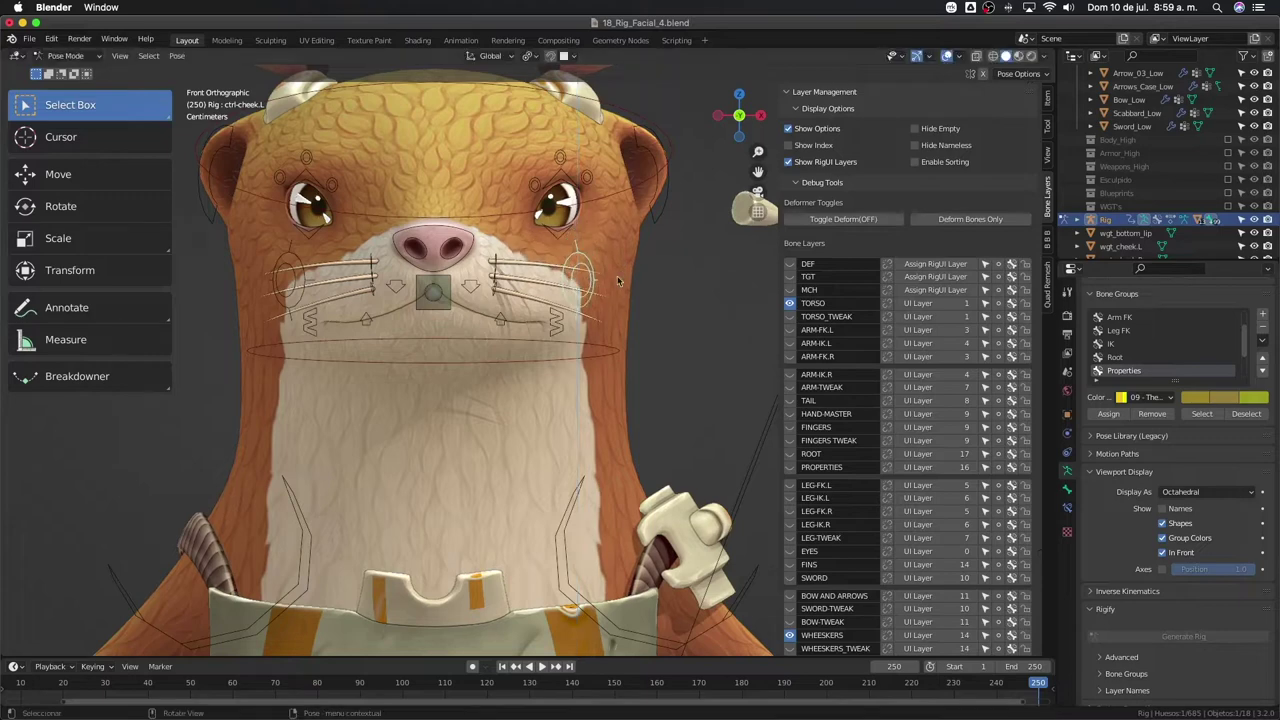
pyautogui.click(565, 325)
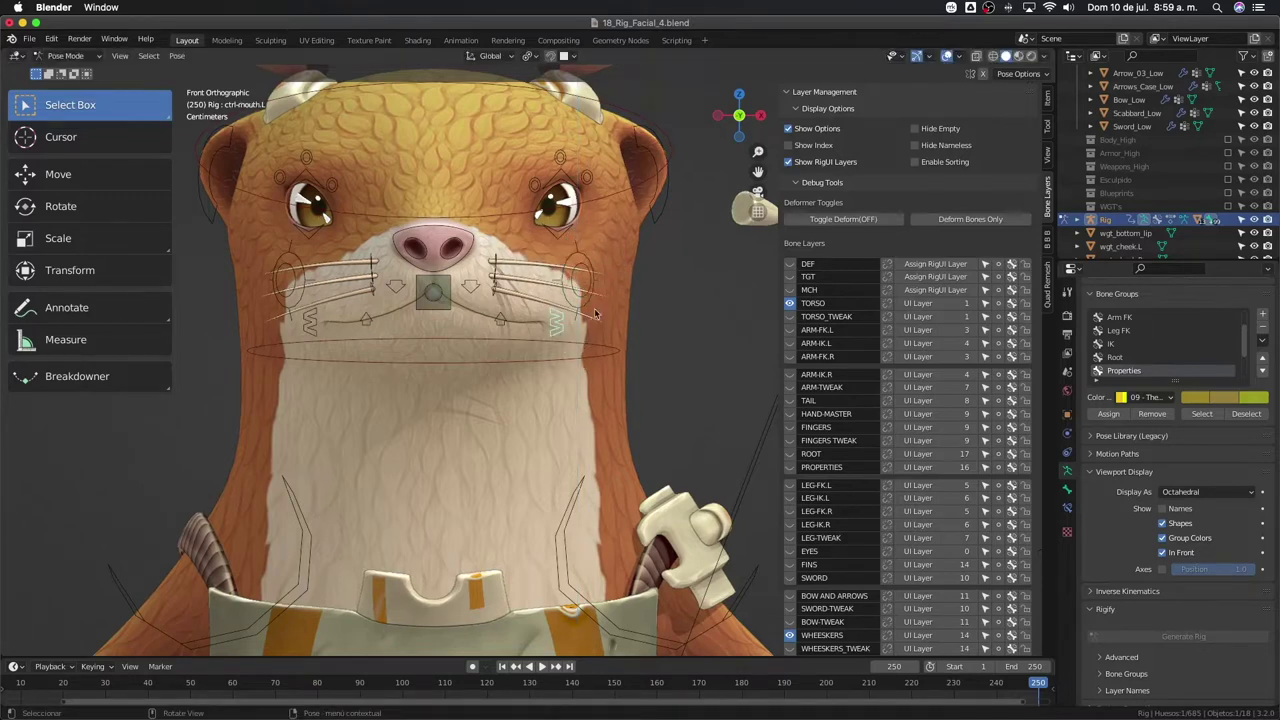
pyautogui.press('g')
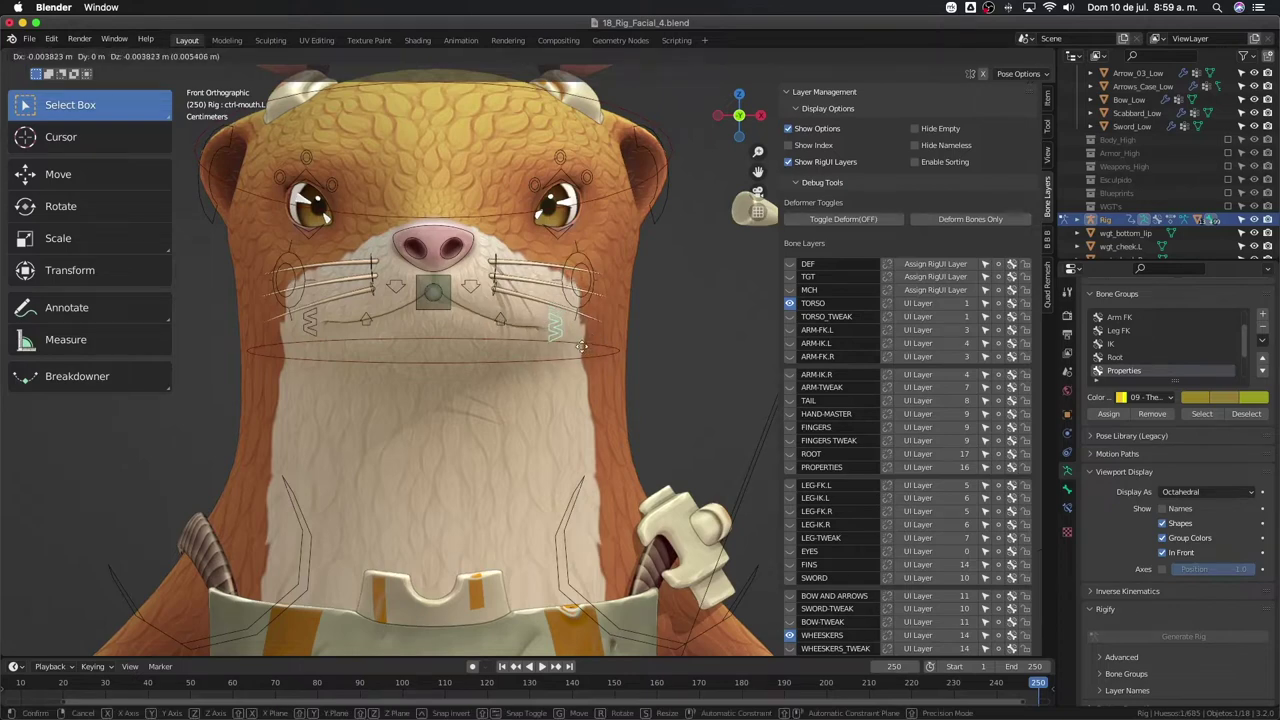
pyautogui.press('z')
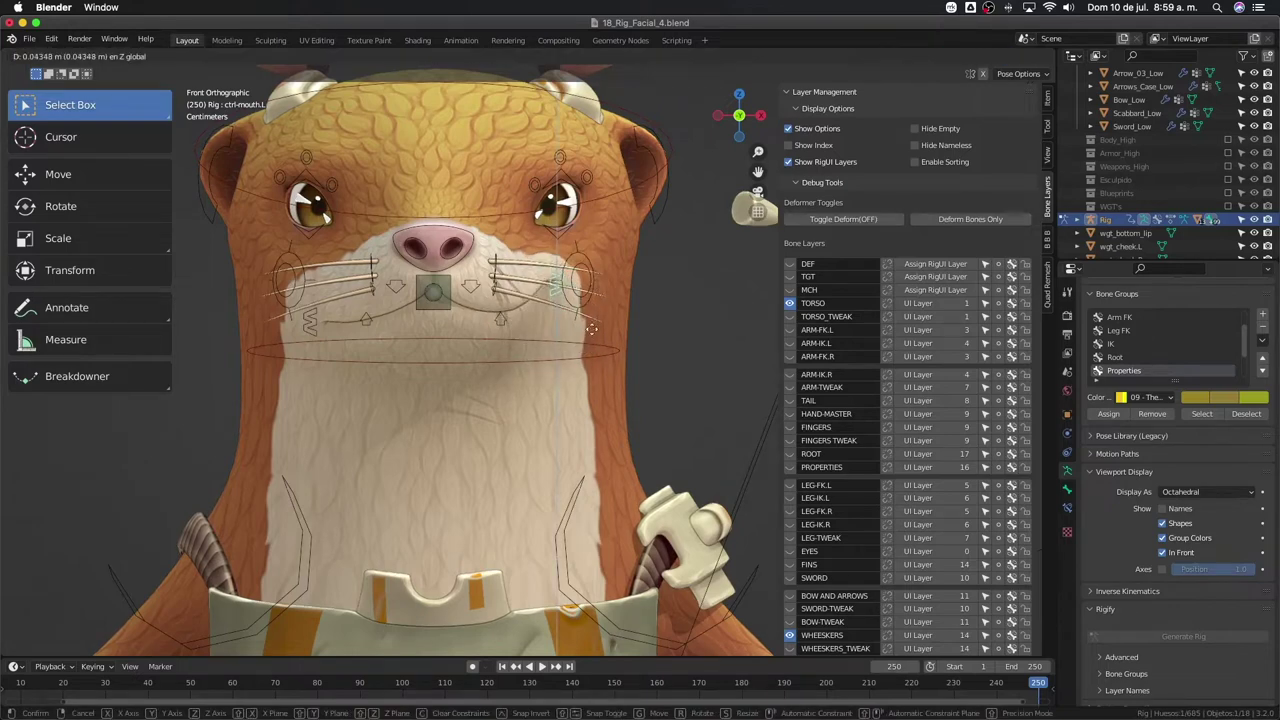
pyautogui.press('x')
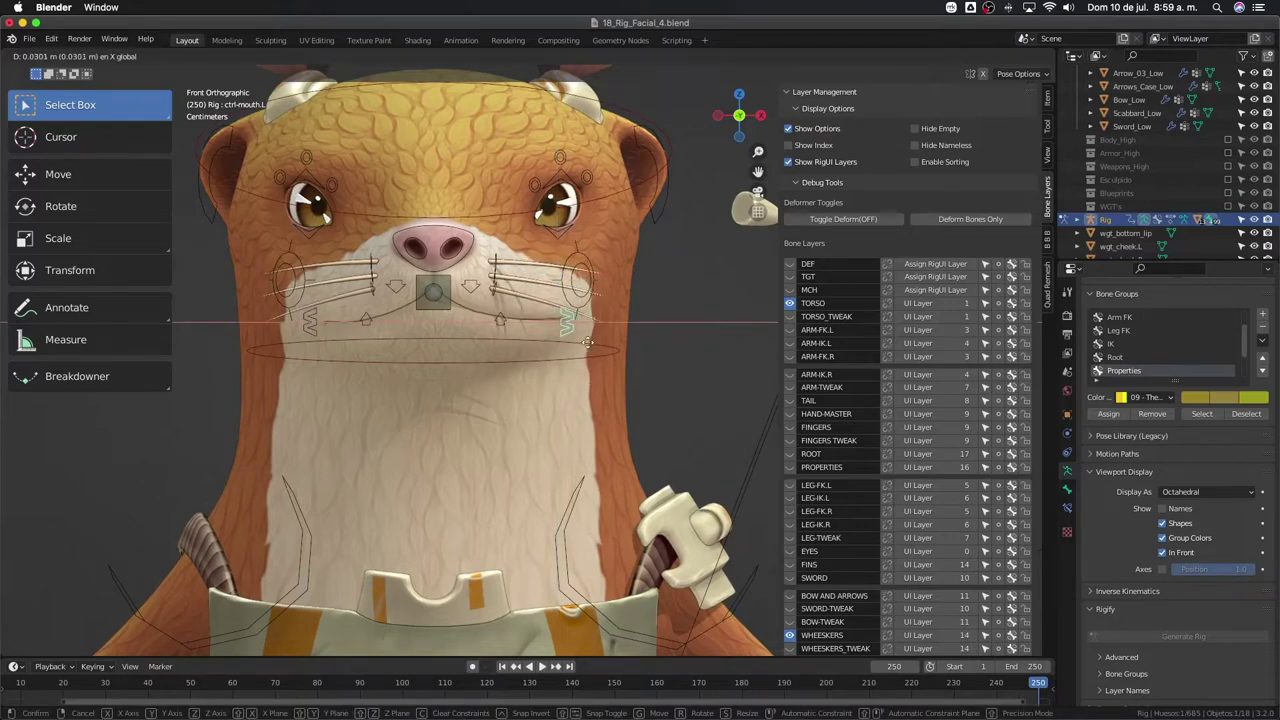
pyautogui.rightClick(465, 343)
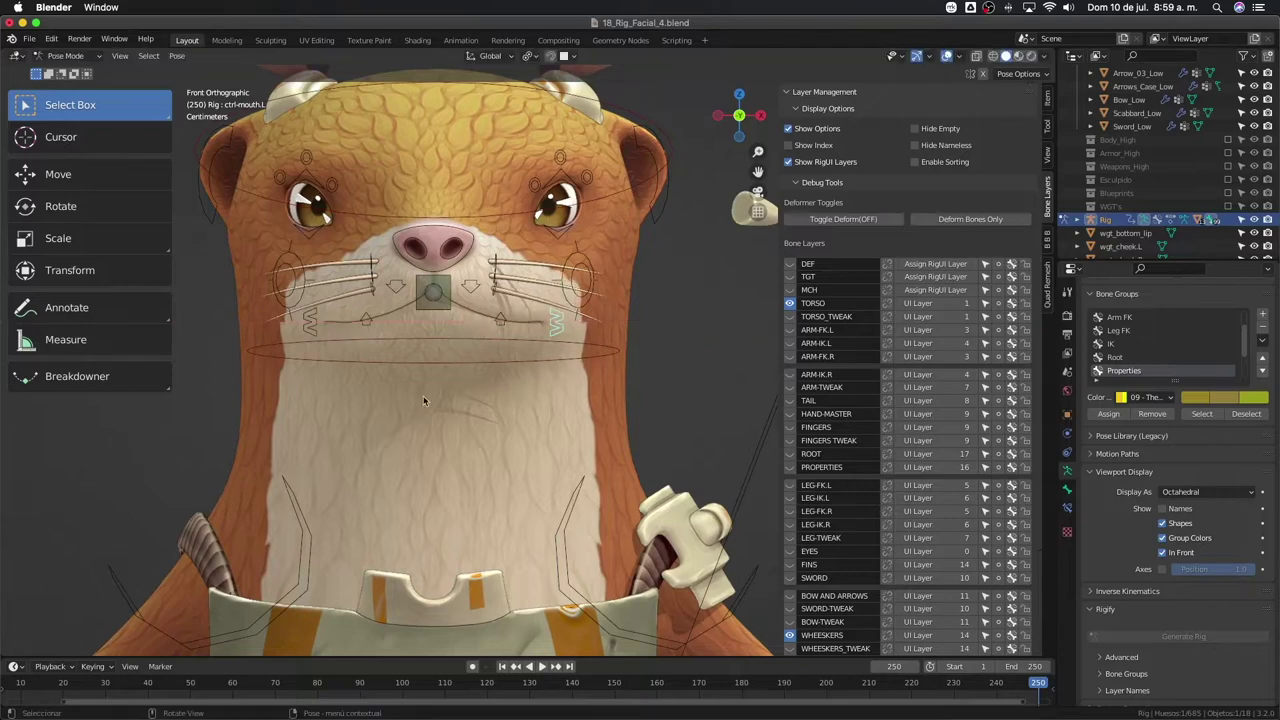
# - Test the left lower- and upper-lip controls, then select all bones and clear their locations
pyautogui.click(470, 287)
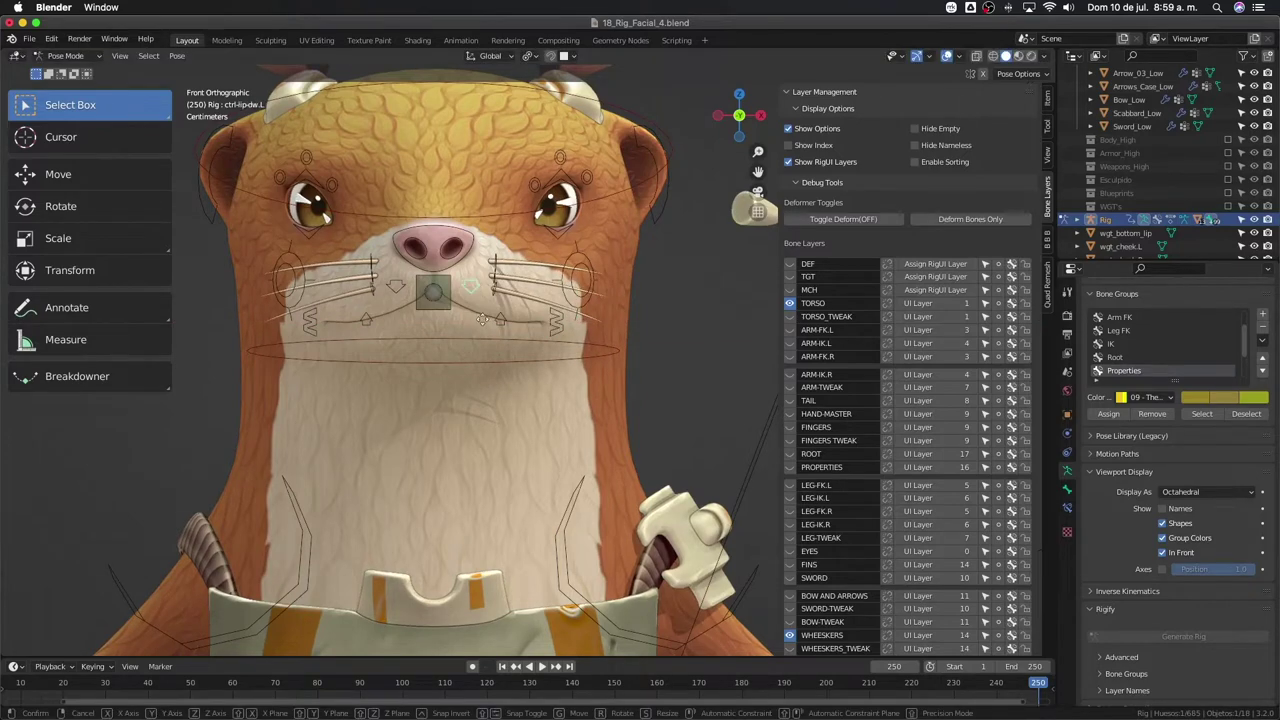
pyautogui.press('g')
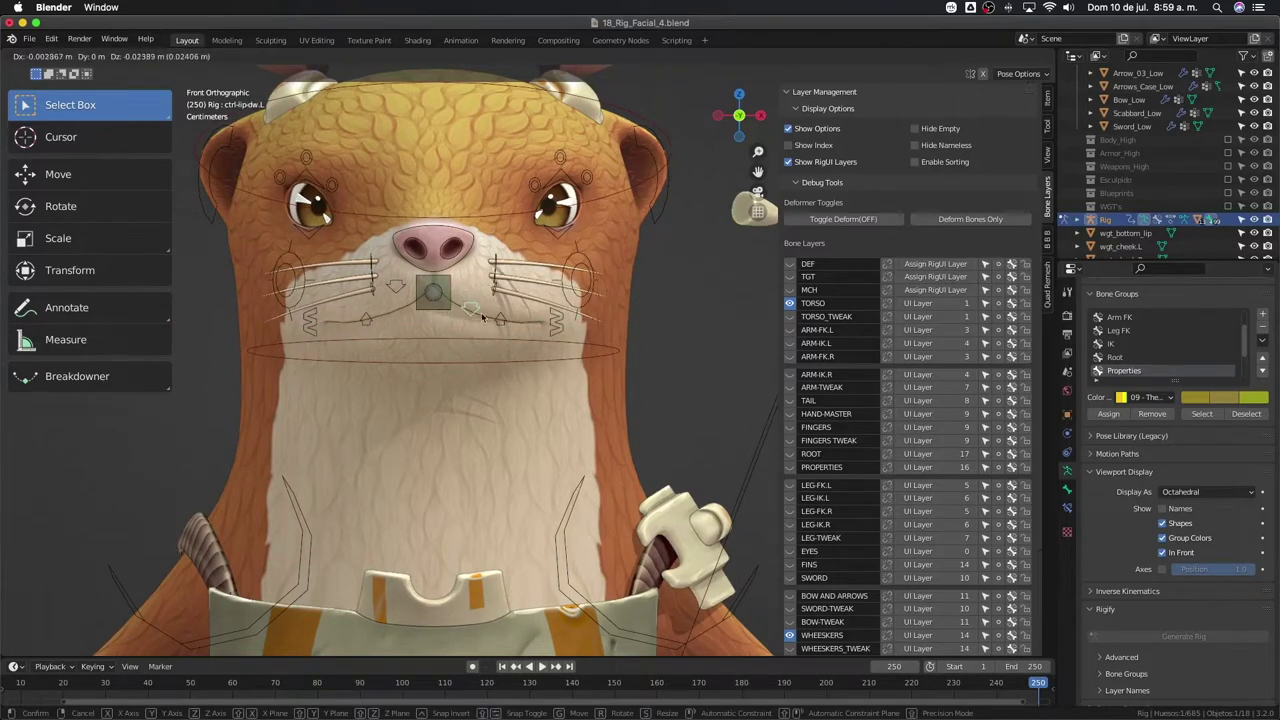
pyautogui.rightClick(477, 355)
pyautogui.click(500, 318)
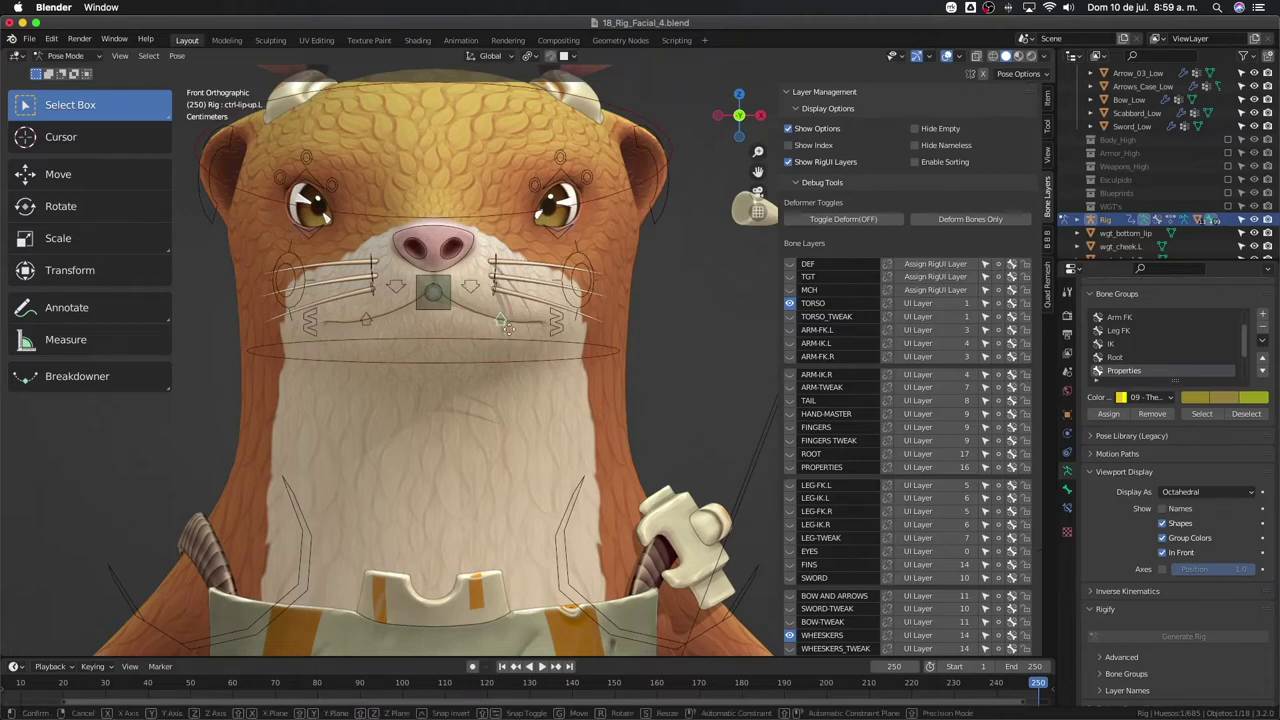
pyautogui.press('g')
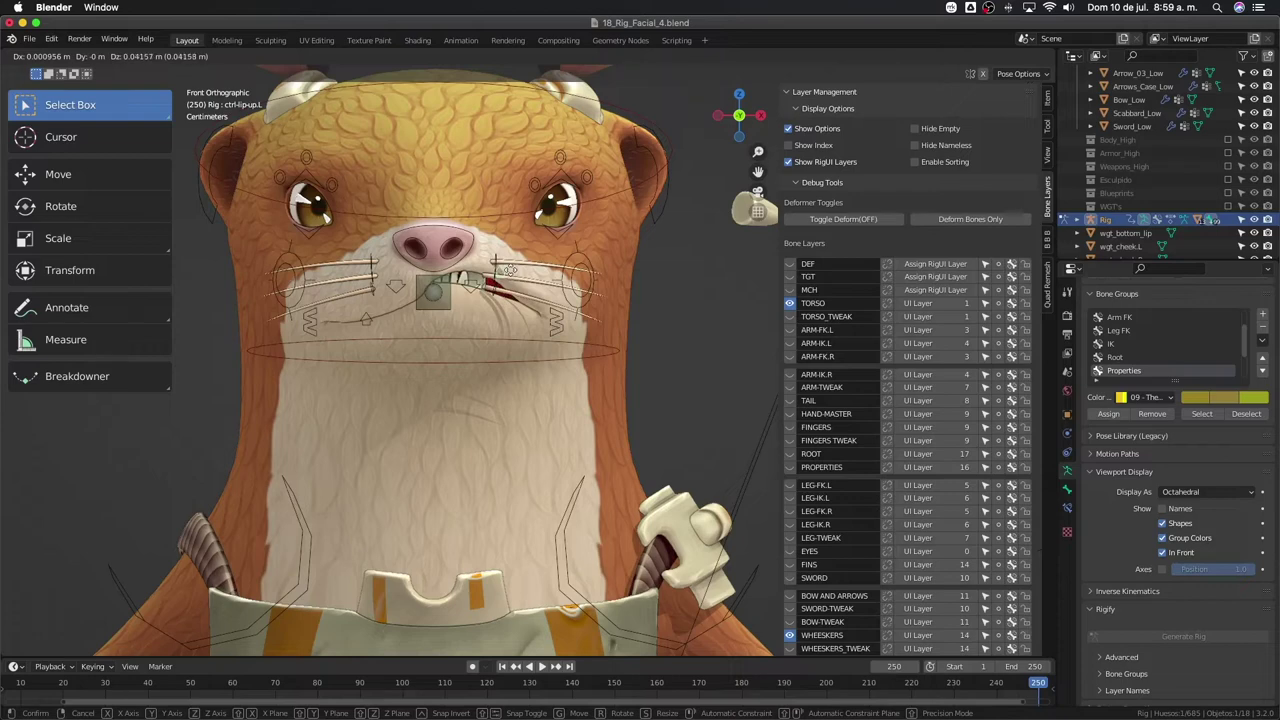
pyautogui.click(482, 296)
pyautogui.press('g')
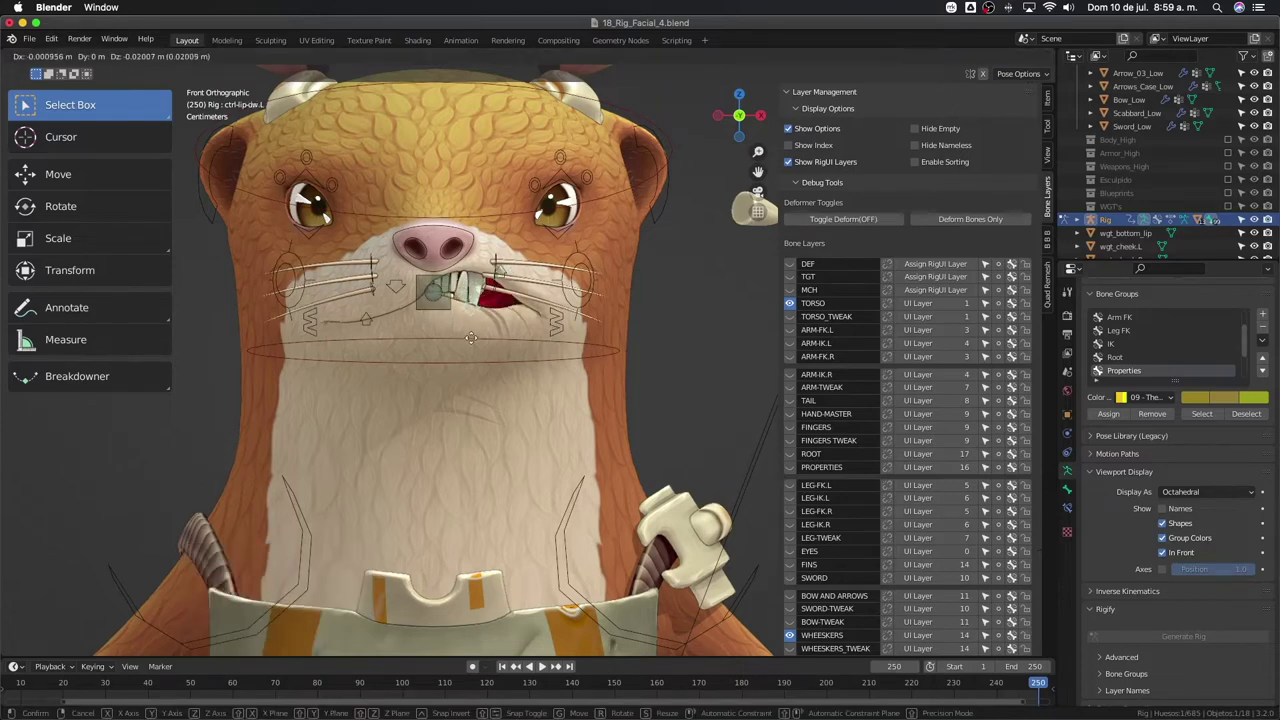
pyautogui.rightClick(473, 340)
pyautogui.press('a')
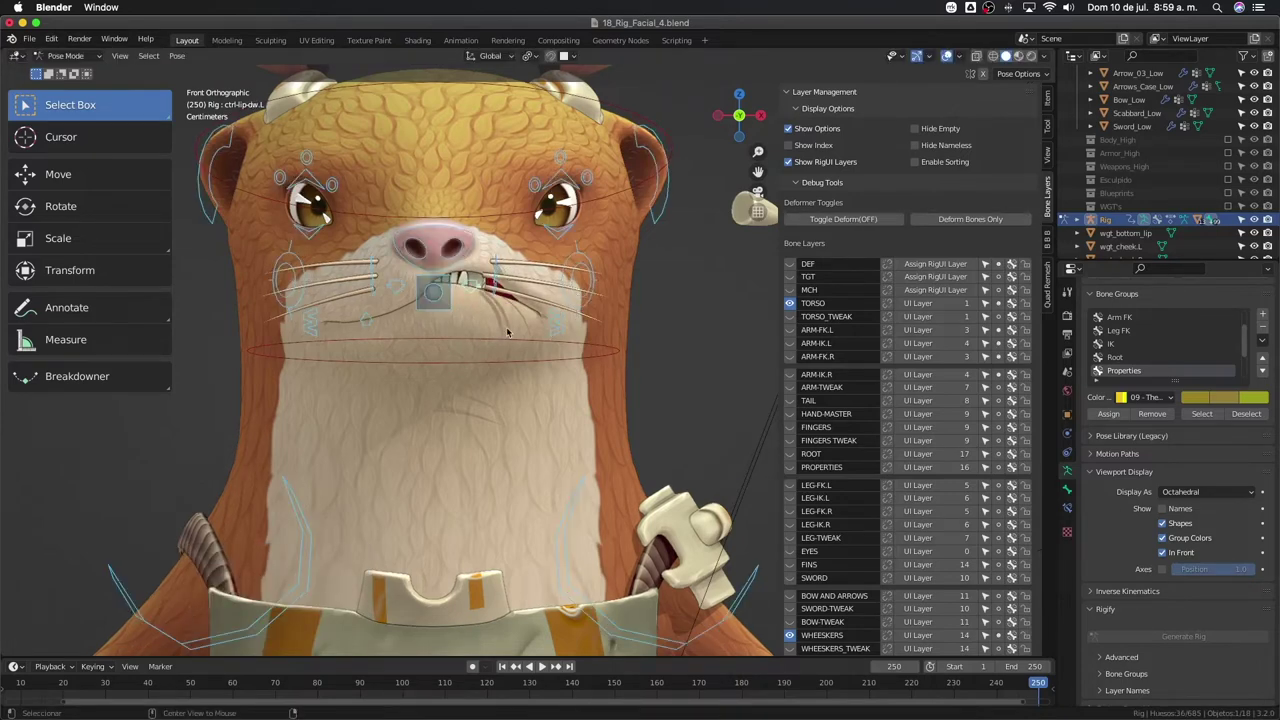
pyautogui.hotkey('alt', 'g')
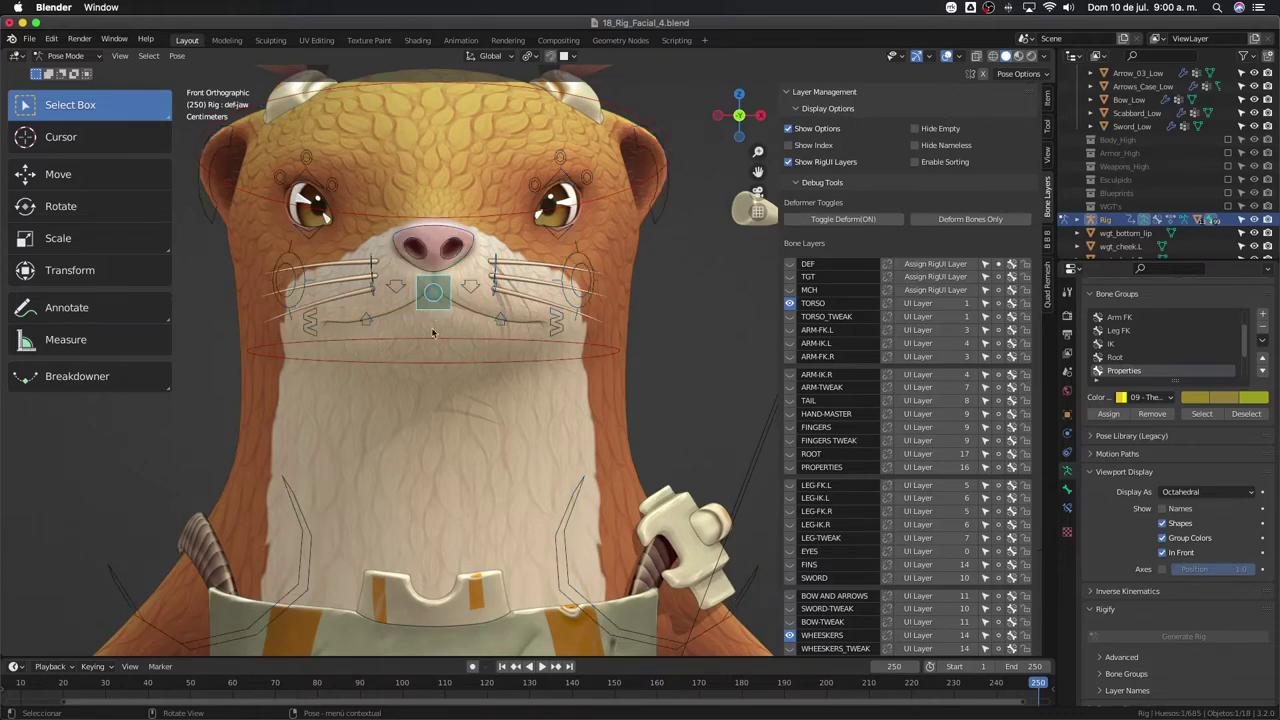
# - Rotate the jaw open on its local X axis, frame it, then clear the rotation
pyautogui.scroll(-5, 454, 327)
pyautogui.scroll(4, 496, 340)
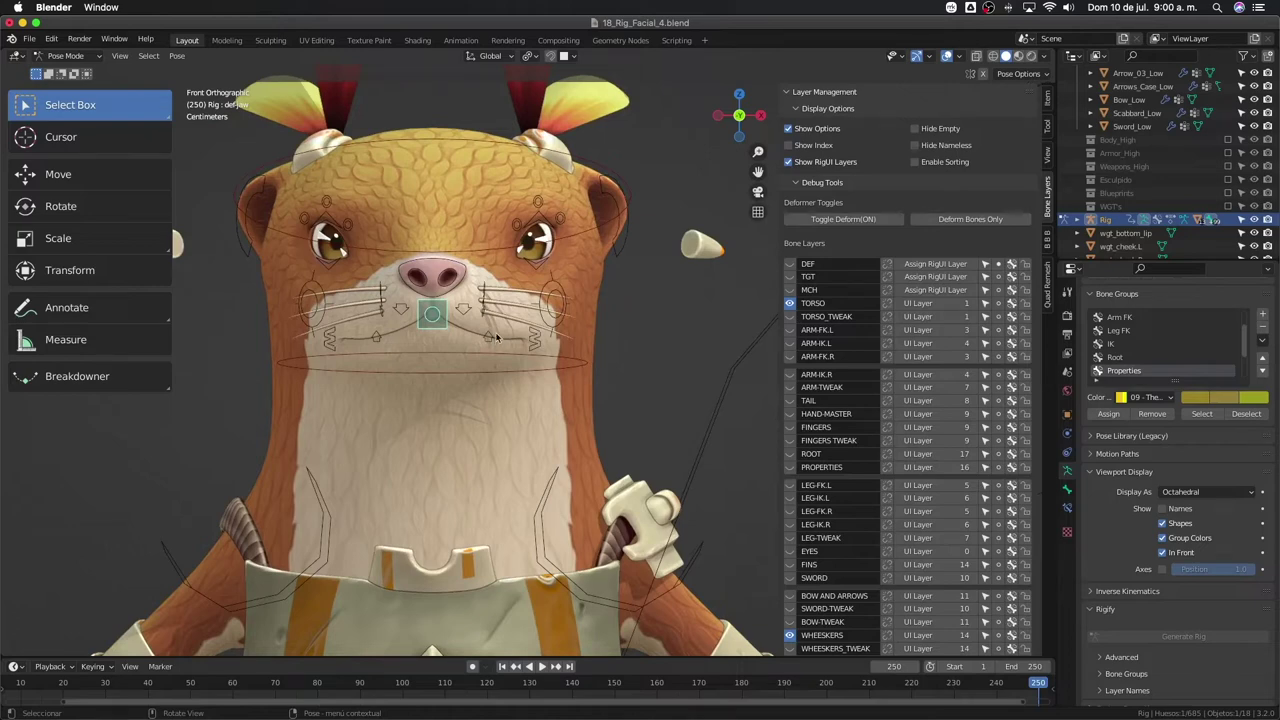
pyautogui.scroll(1, 566, 322)
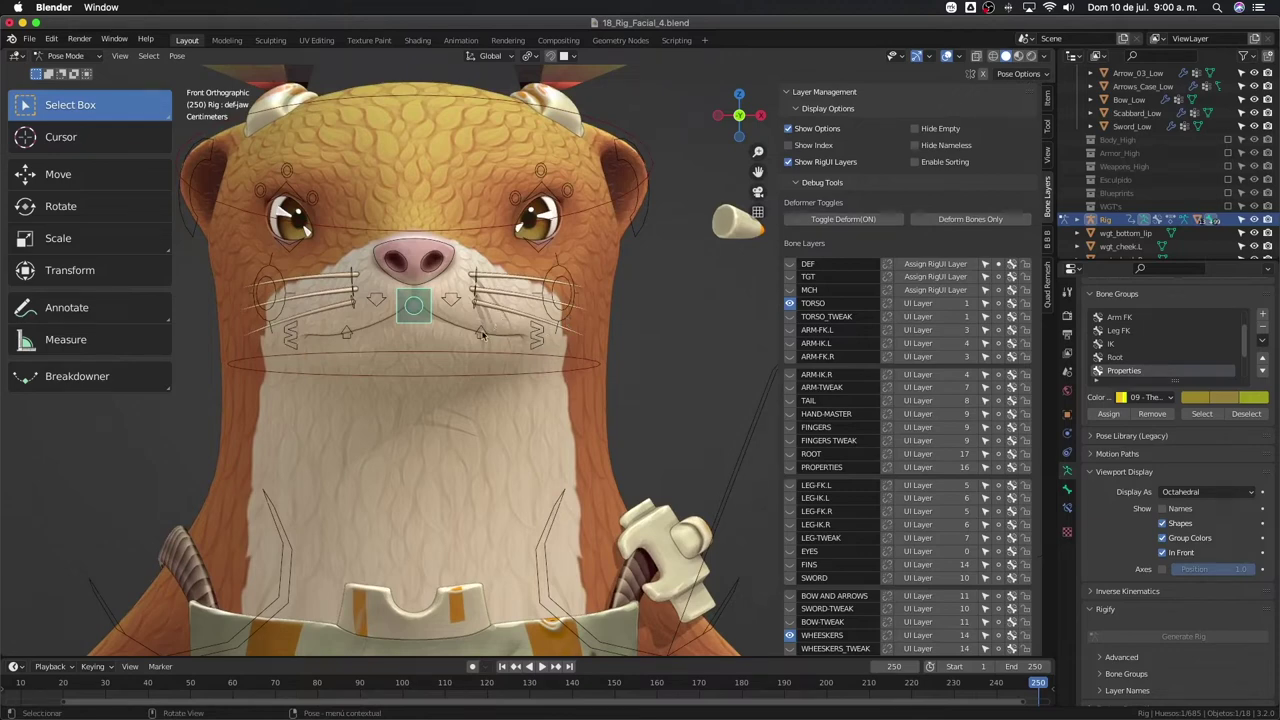
pyautogui.press('r')
pyautogui.press('x')
pyautogui.press('x')
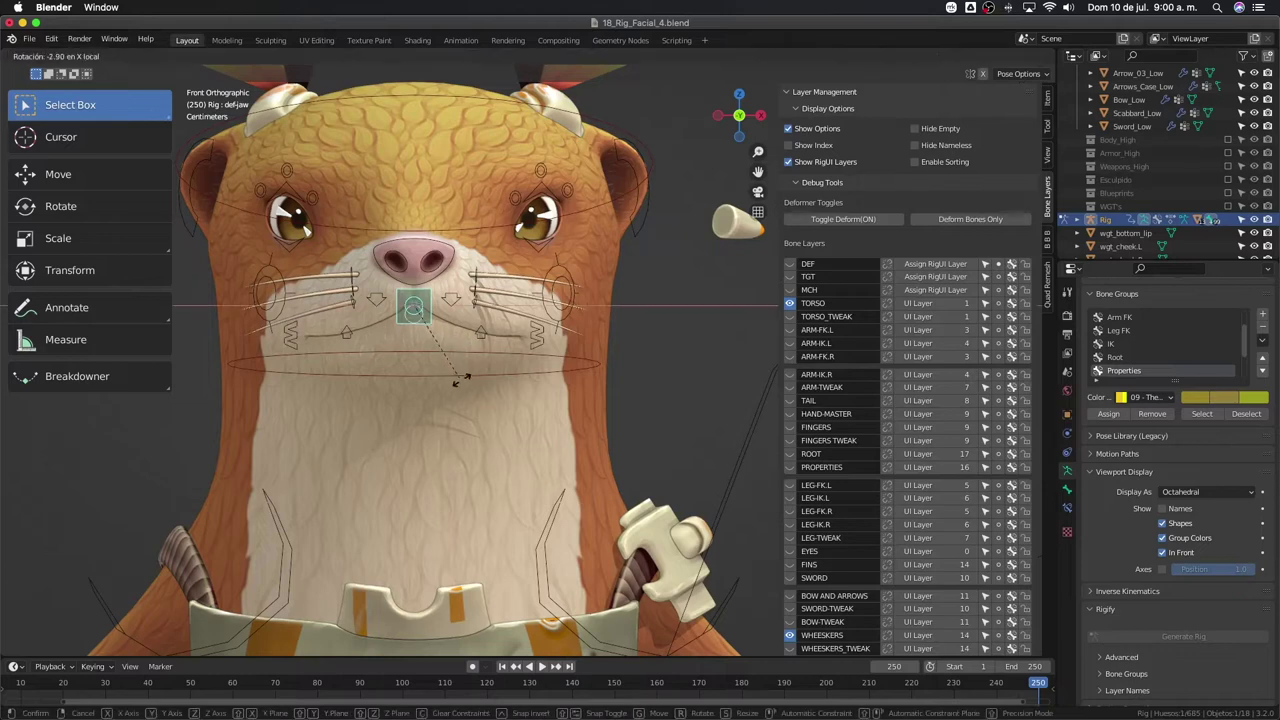
pyautogui.click(381, 430)
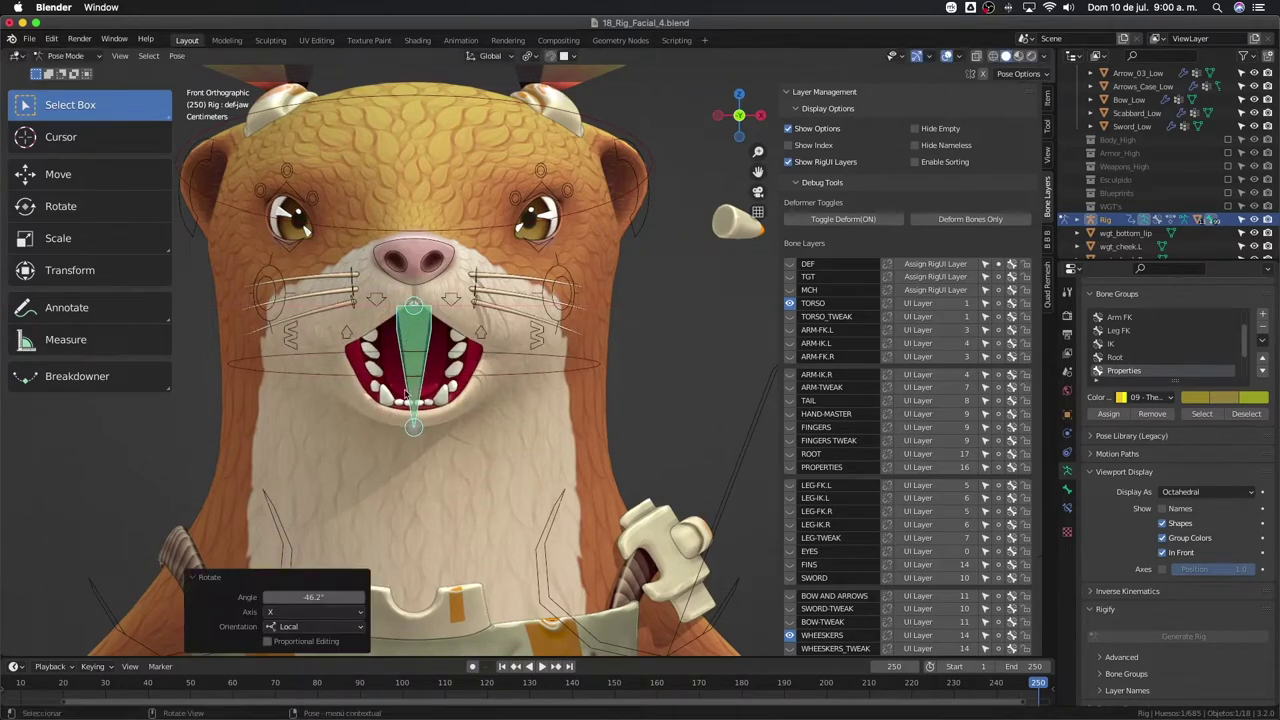
pyautogui.moveTo(381, 430)
pyautogui.mouseDown(button='middle')
pyautogui.moveTo(380, 390)
pyautogui.moveTo(601, 347)
pyautogui.moveTo(659, 373)
pyautogui.moveTo(656, 171)
pyautogui.mouseUp(button='middle')
pyautogui.press('KP_Decimal')
pyautogui.hotkey('alt', 'r')
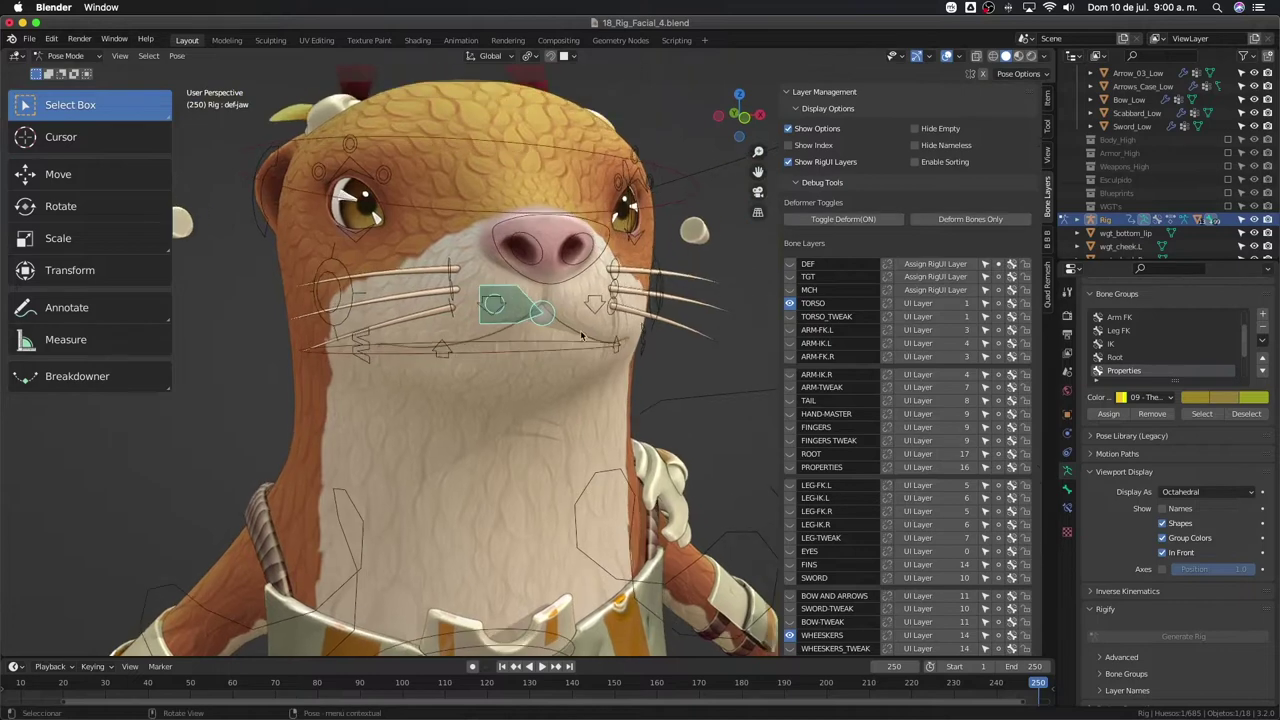
# - Freely rotate ctrl-head, cancel it, and orbit back toward the otter's front
pyautogui.click(658, 180)
pyautogui.press('r')
pyautogui.press('r')
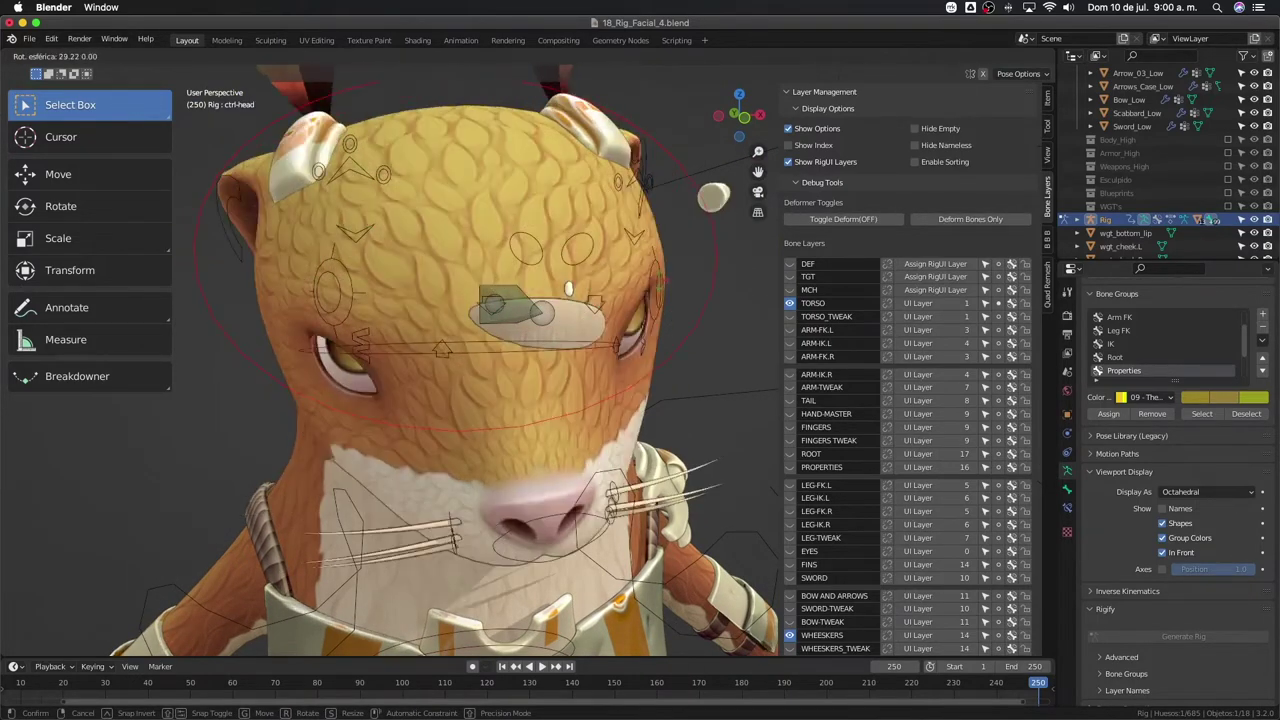
pyautogui.press('Escape')
pyautogui.moveTo(375, 218)
pyautogui.mouseDown(button='middle')
pyautogui.moveTo(604, 307)
pyautogui.moveTo(531, 302)
pyautogui.mouseUp(button='middle')
# - In front view, raise the upper-lip control vertically, then undo the move
pyautogui.press('KP_1')
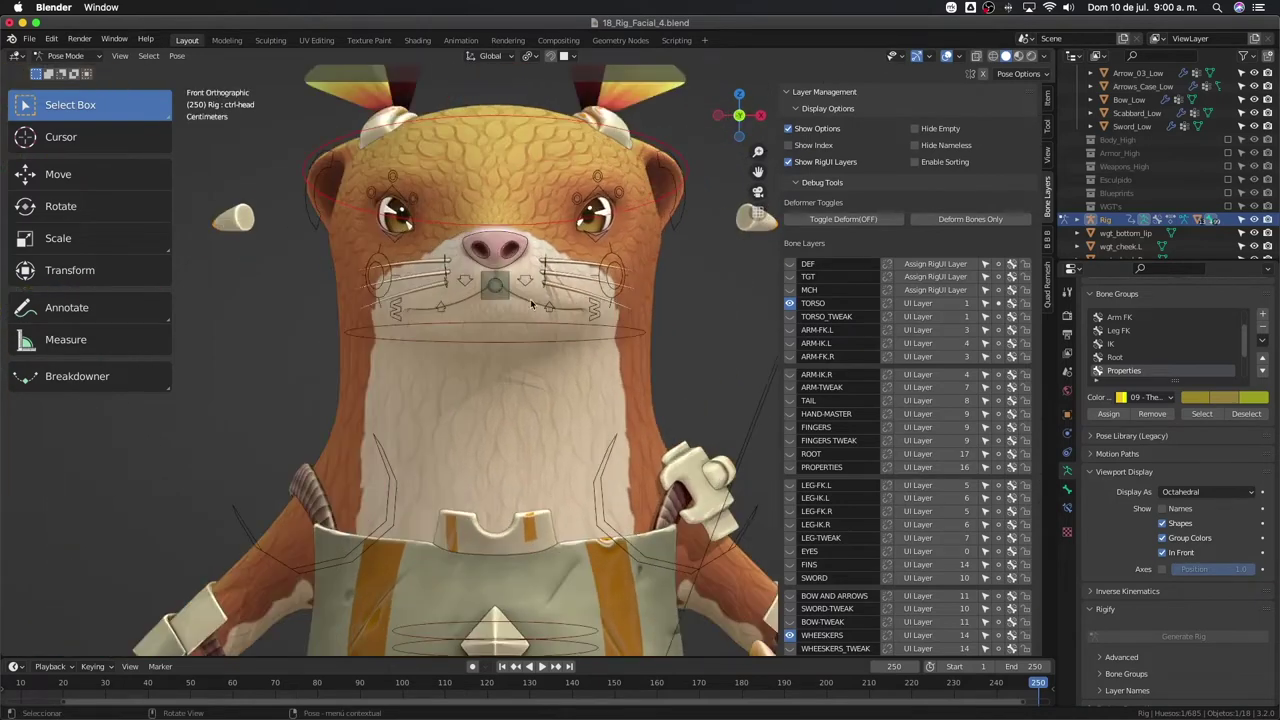
pyautogui.scroll(2, 531, 305)
pyautogui.scroll(2, 516, 333)
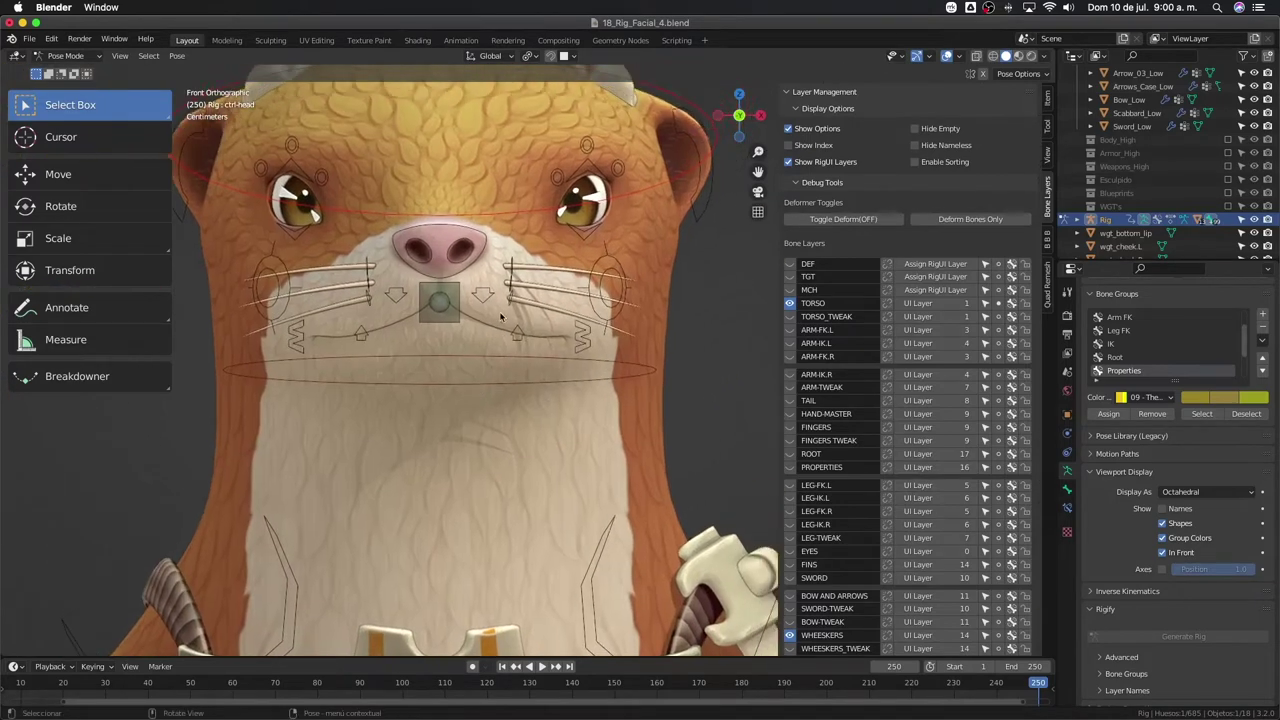
pyautogui.press('g')
pyautogui.press('z')
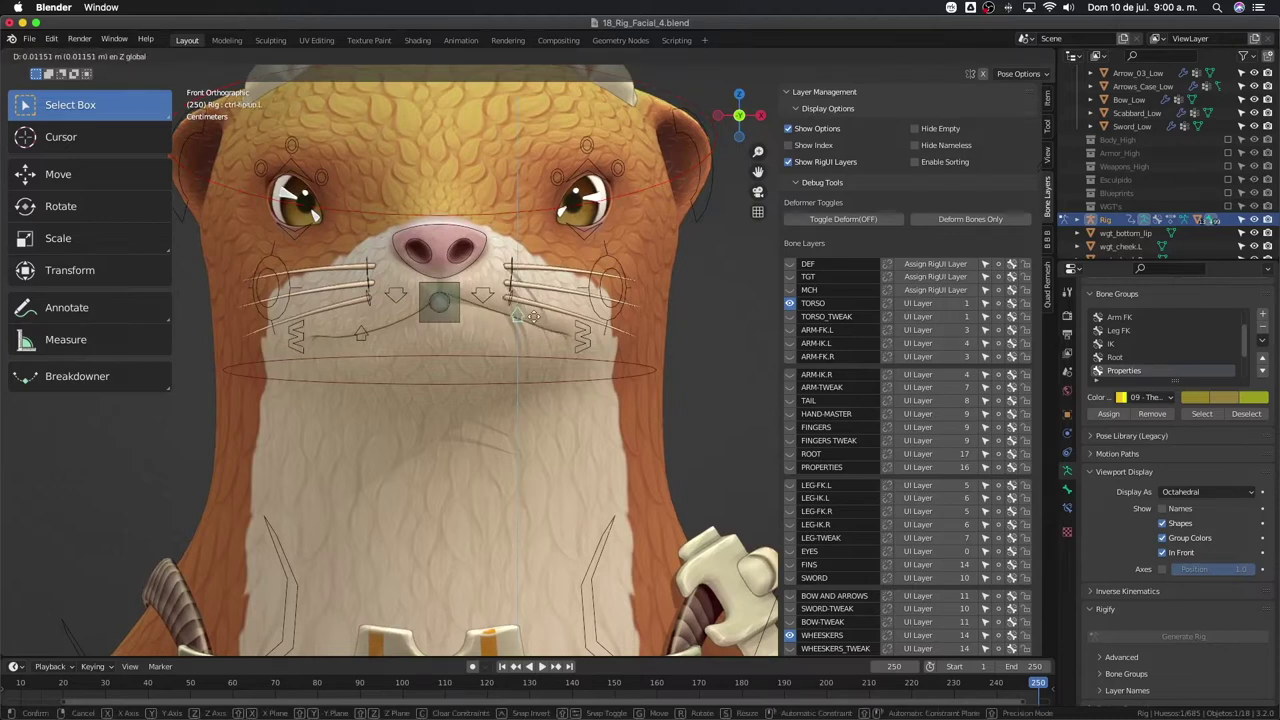
pyautogui.click(515, 295)
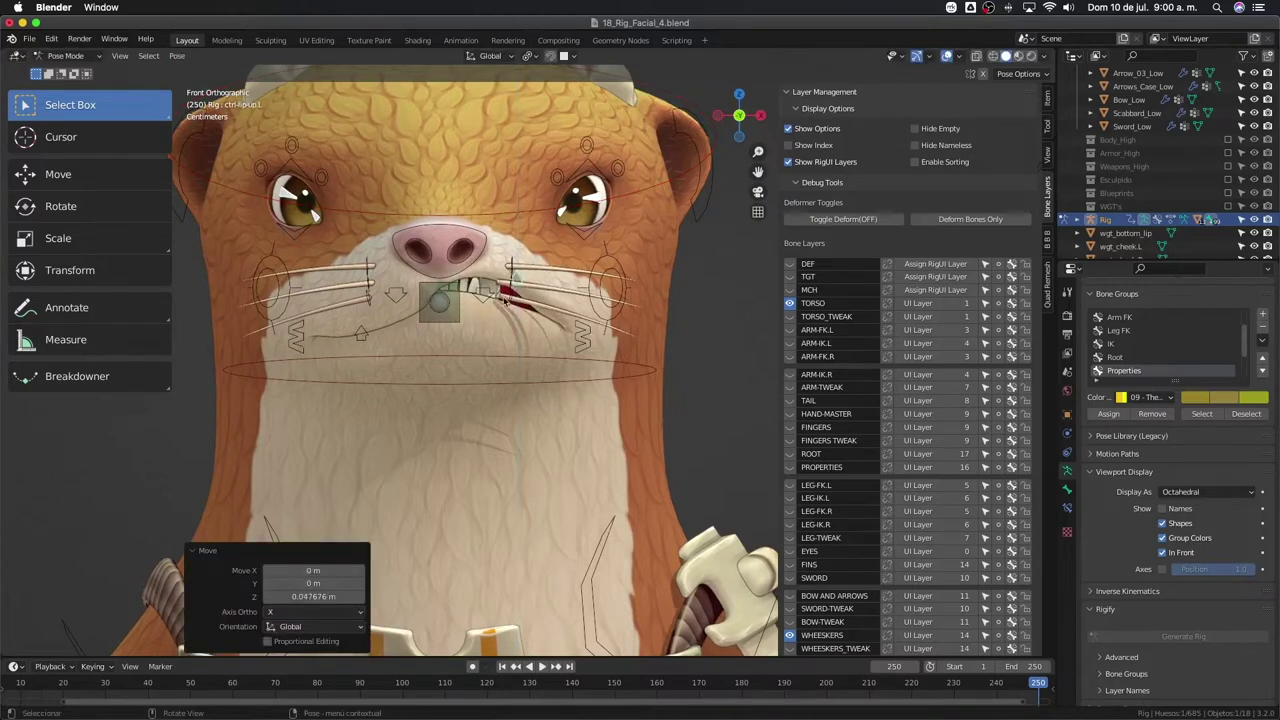
pyautogui.hotkey('ctrl', 'z')
# - Add ctrl-wheeskers-1-a.L to the selection and bring up Add Constraint (with Targets)
pyautogui.scroll(3, 511, 287)
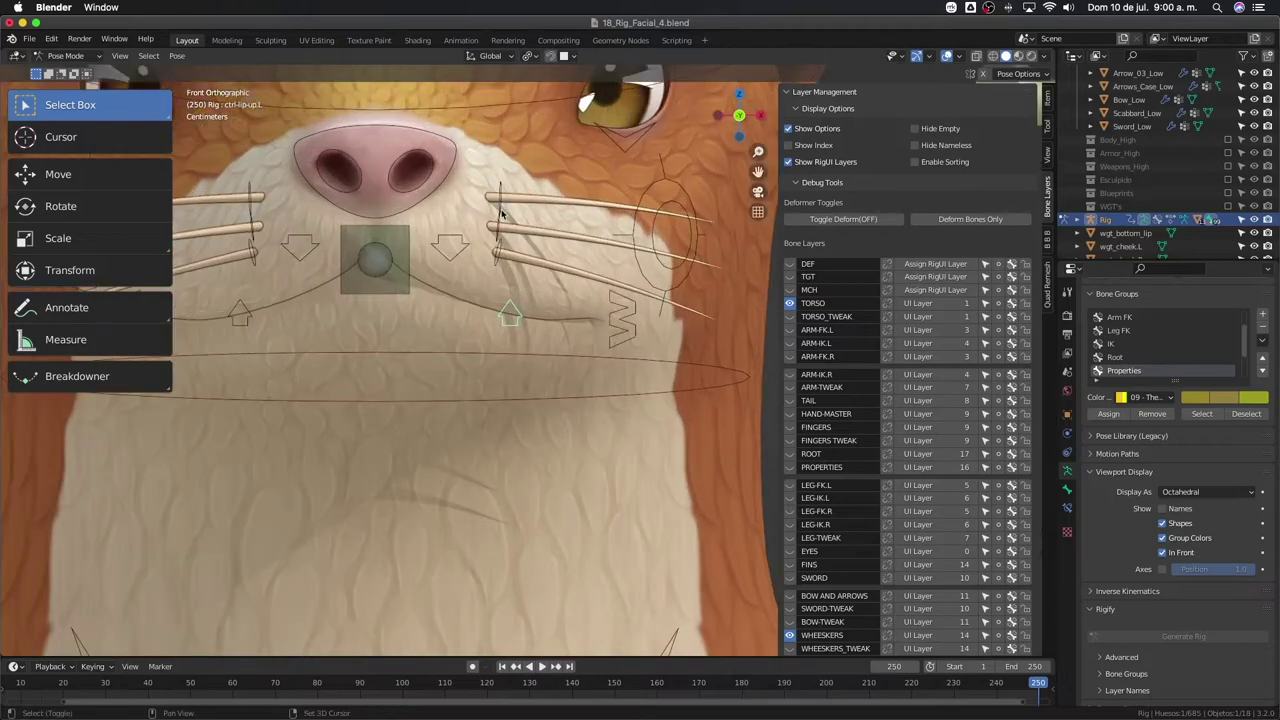
pyautogui.click(499, 204)
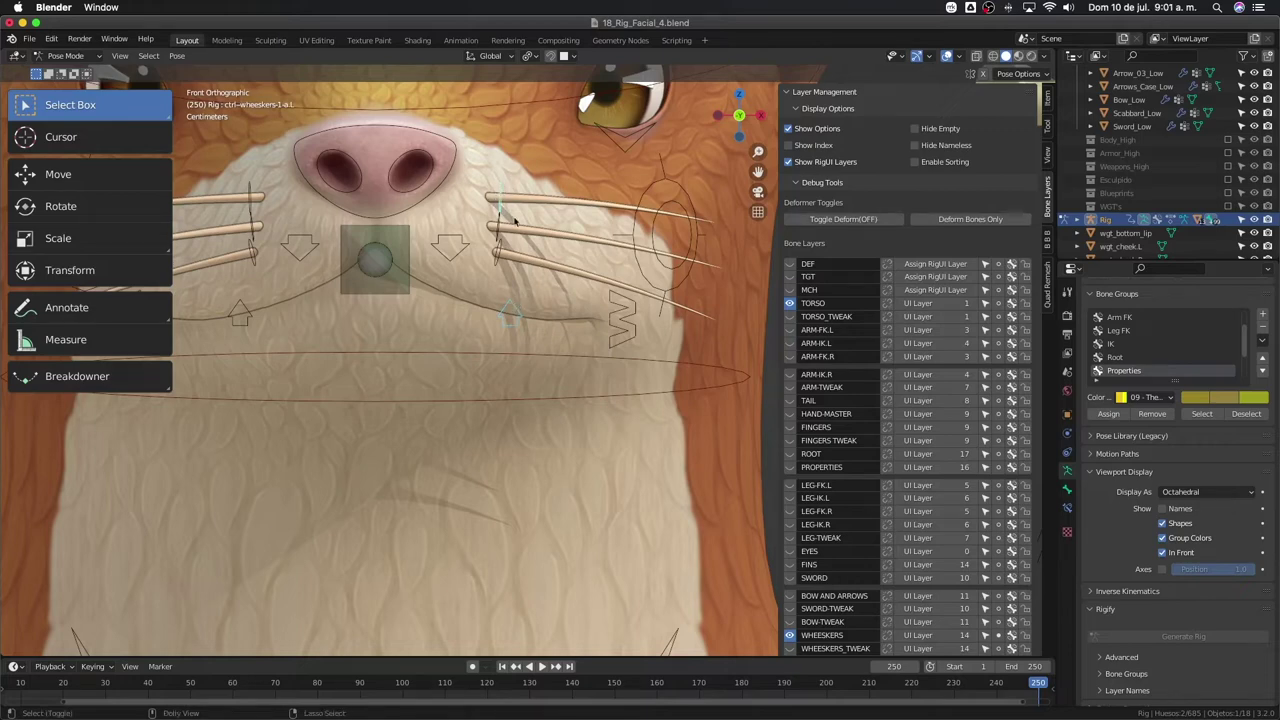
pyautogui.hotkey('ctrl', 'shift', 'c')
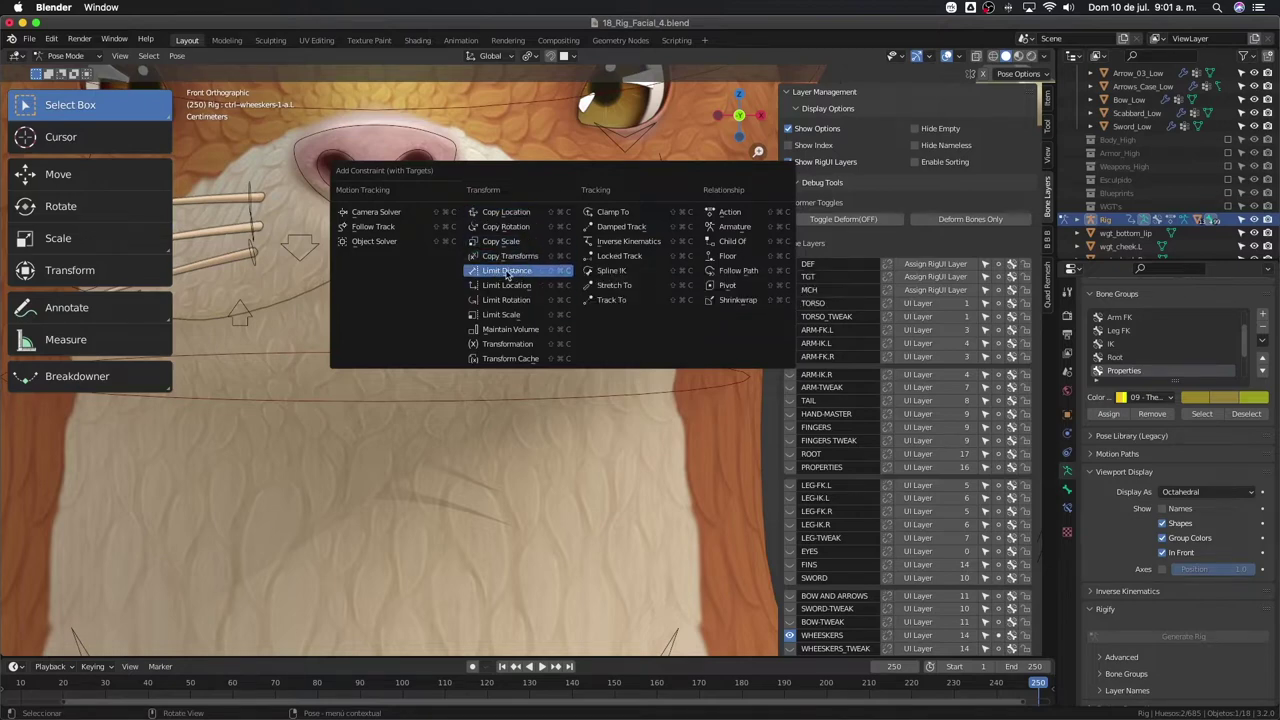
# - Add a Copy Location constraint to the whisker control and show its bone constraints
pyautogui.click(520, 217)
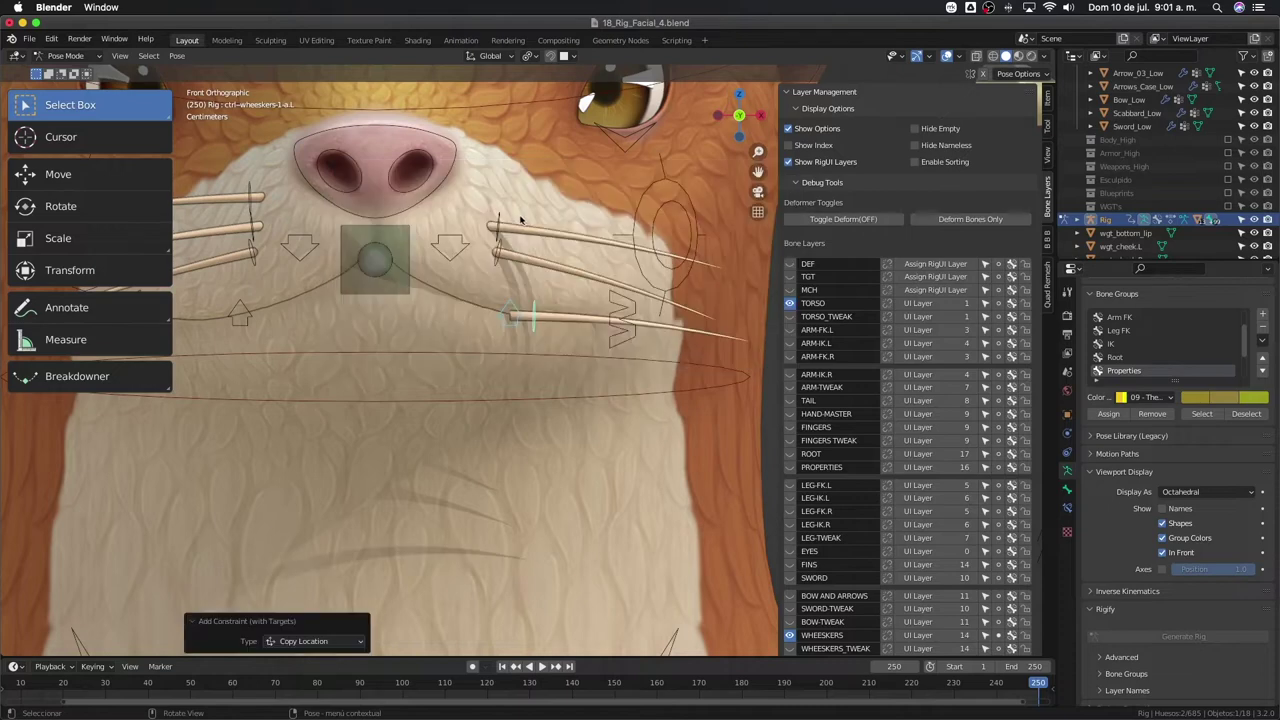
pyautogui.scroll(-2, 520, 280)
pyautogui.click(533, 340)
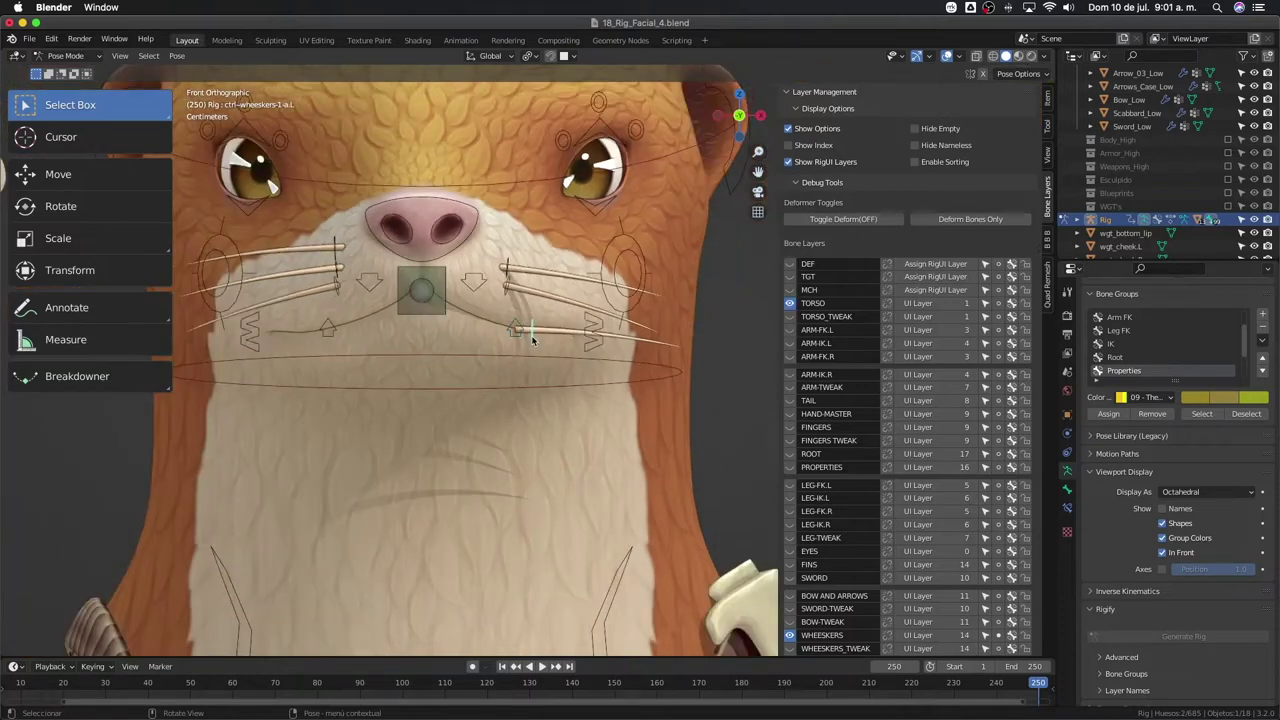
pyautogui.click(1067, 490)
pyautogui.click(1068, 508)
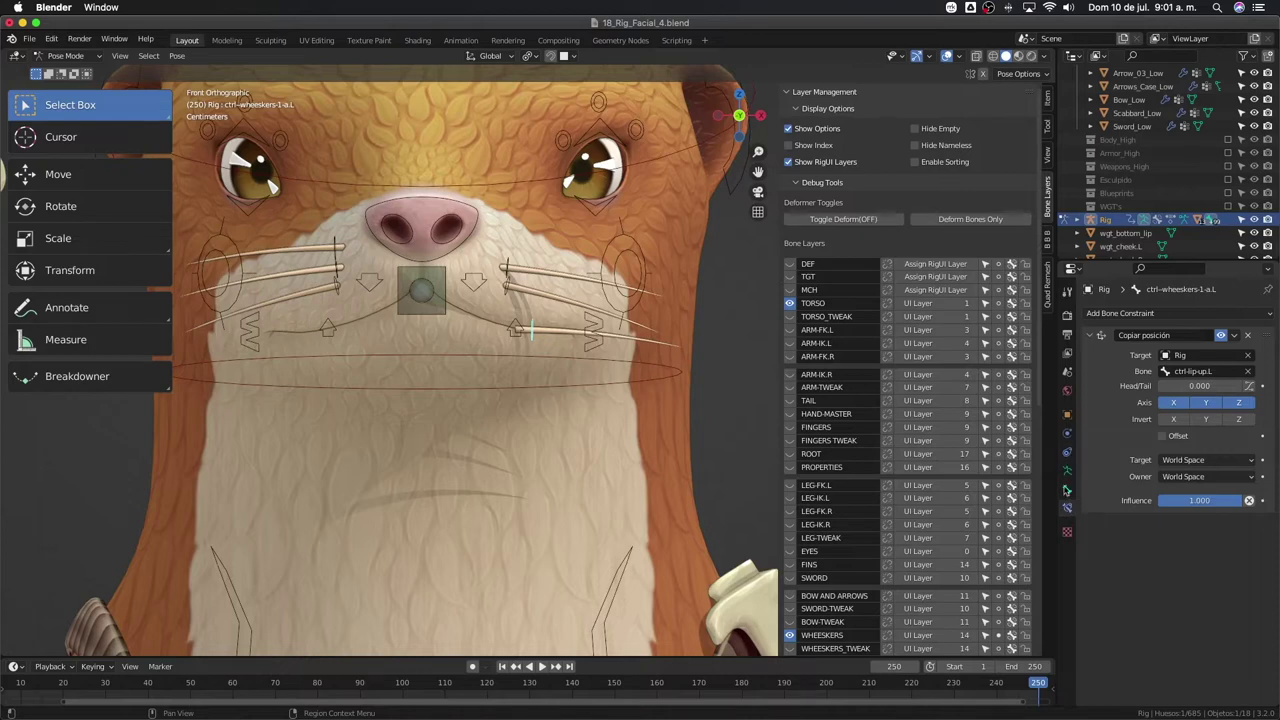
# - Set the Copy Location Target and Owner spaces both to Local Space
pyautogui.click(1183, 461)
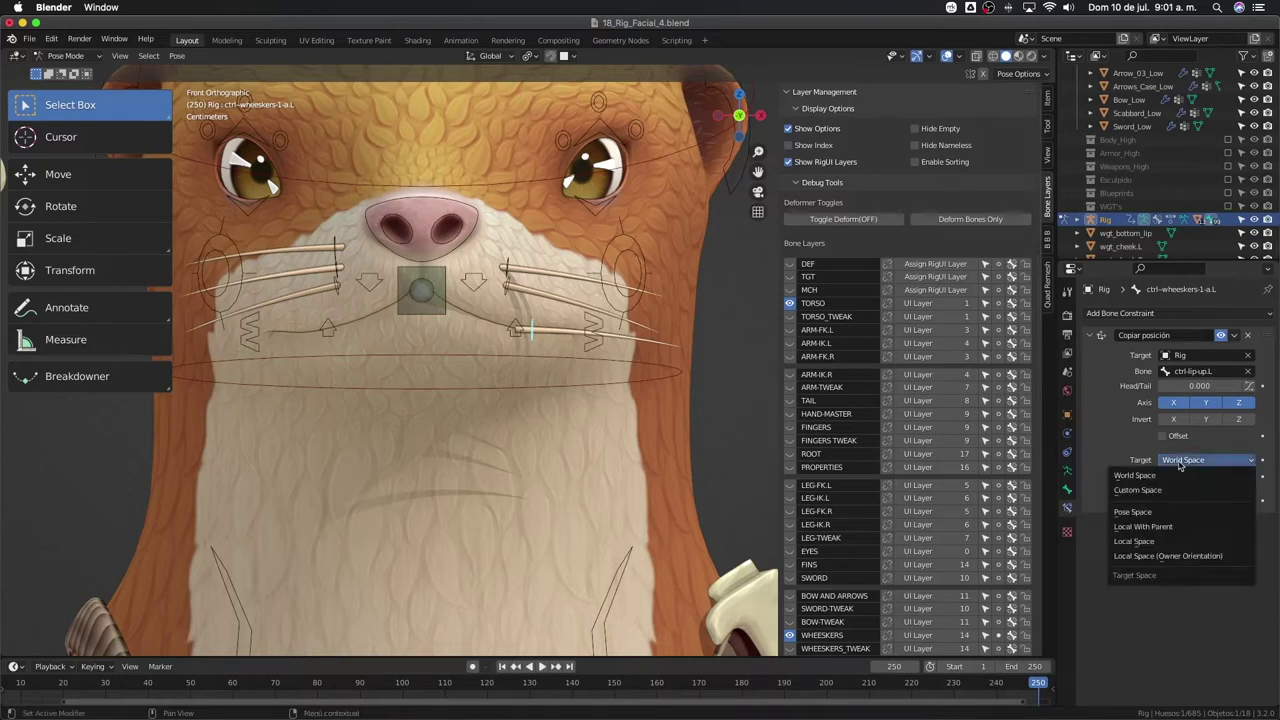
pyautogui.click(1160, 541)
pyautogui.click(1187, 478)
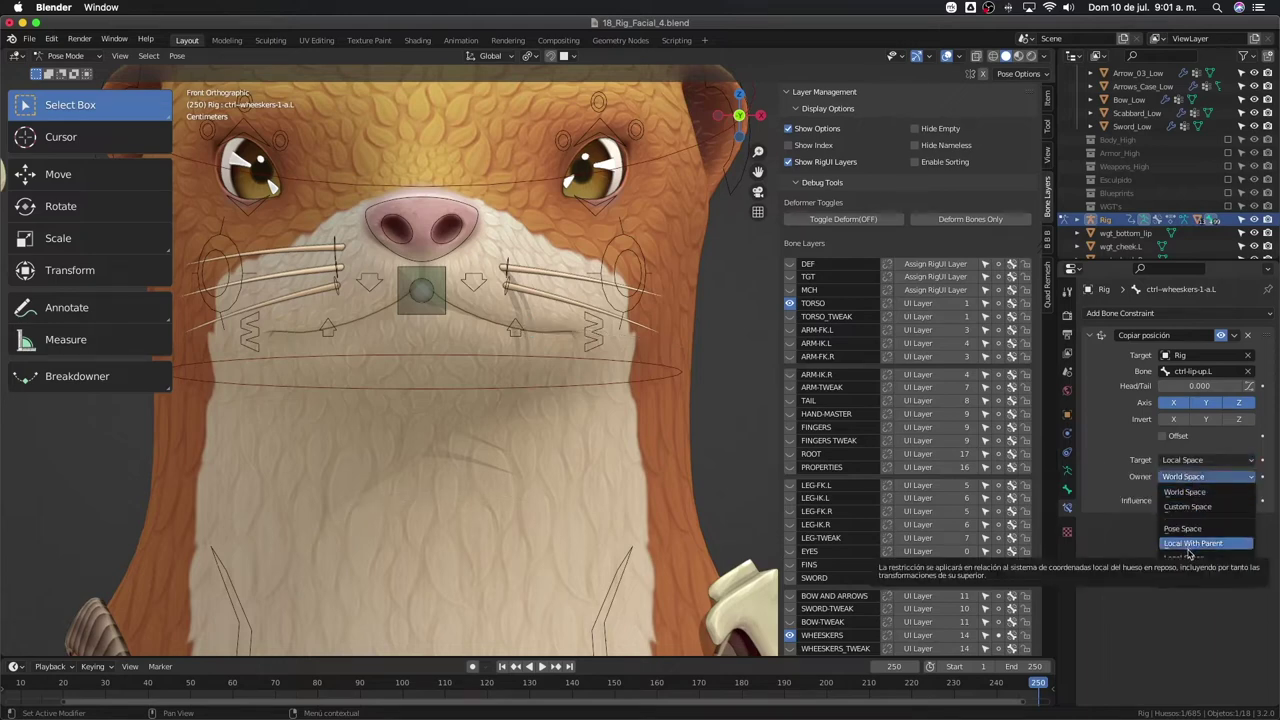
pyautogui.click(1193, 559)
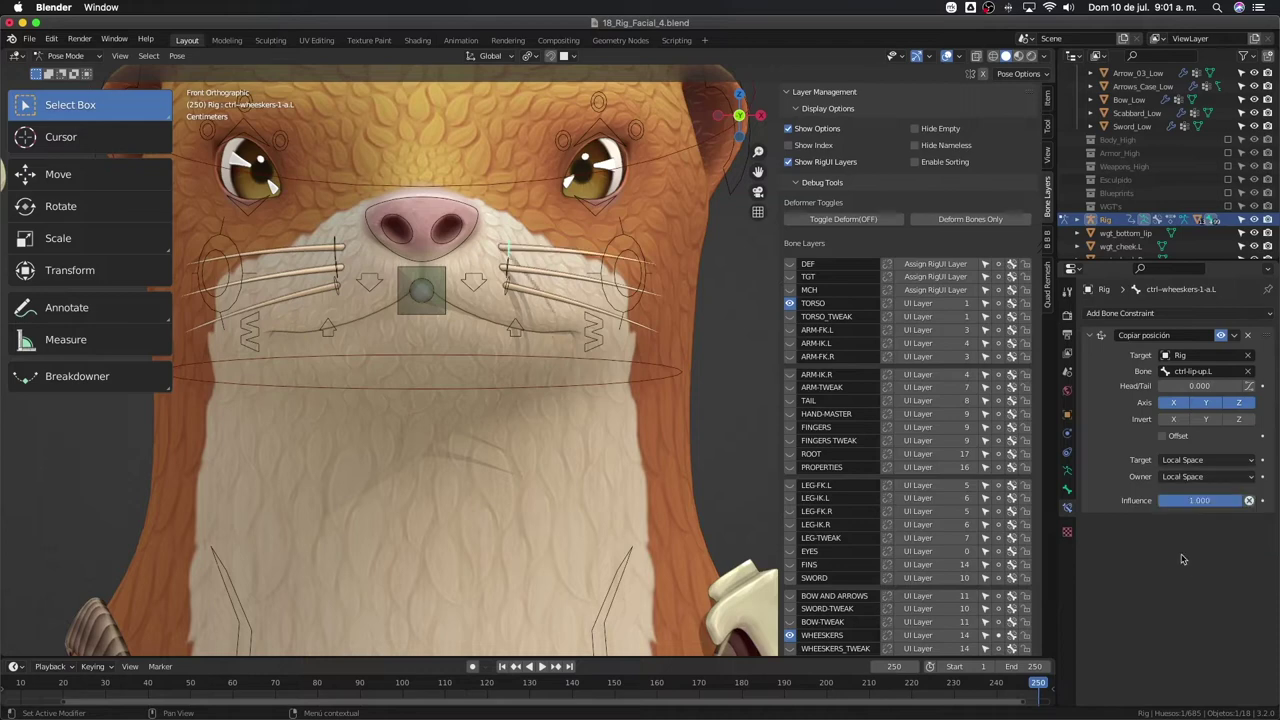
# - Select ctrl-lip-up.L and start moving it vertically to test the whisker
pyautogui.click(519, 329)
pyautogui.press('g')
pyautogui.press('z')
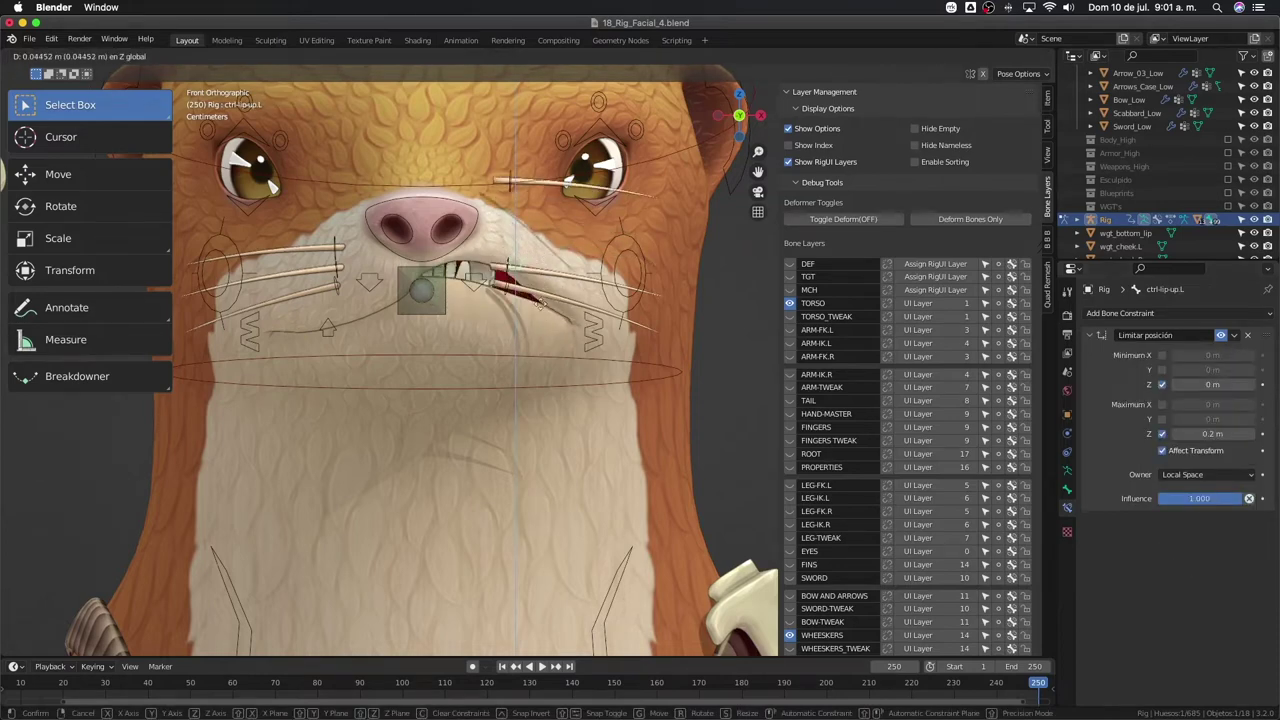
# - Raise the upper-lip control vertically to check the whisker follows
pyautogui.rightClick(549, 294)
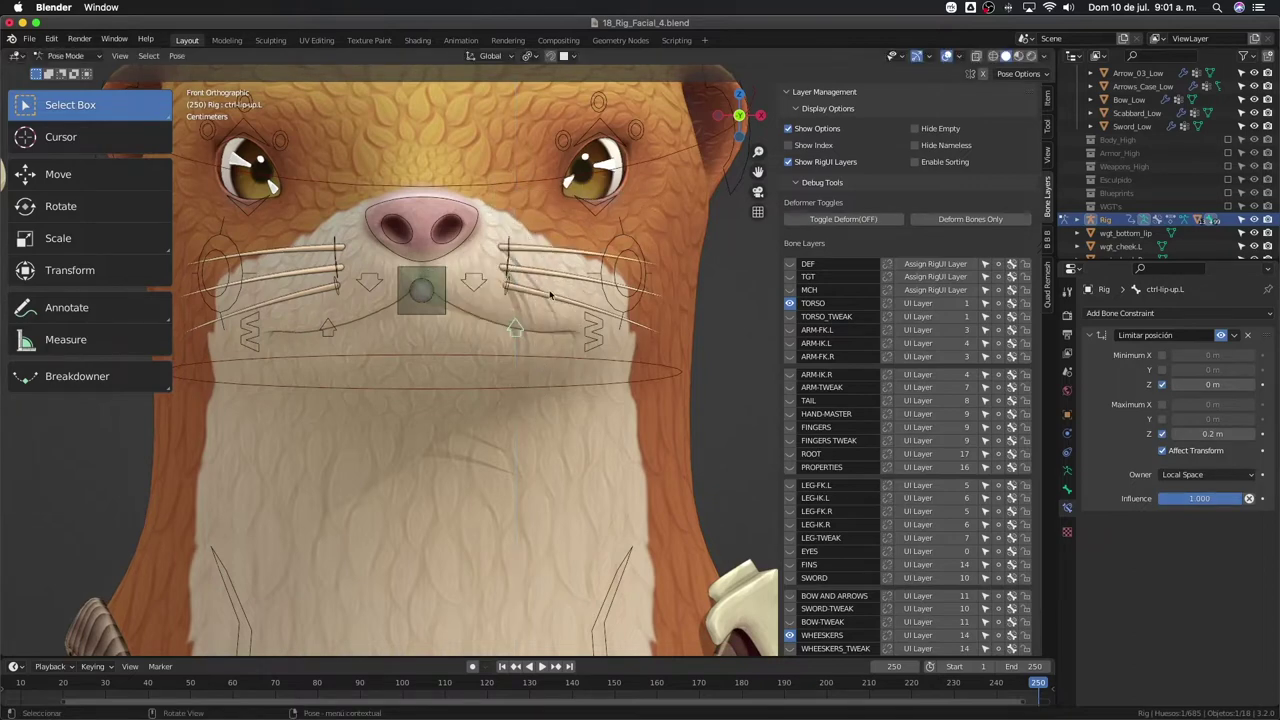
pyautogui.press('g')
pyautogui.press('z')
pyautogui.click(524, 203)
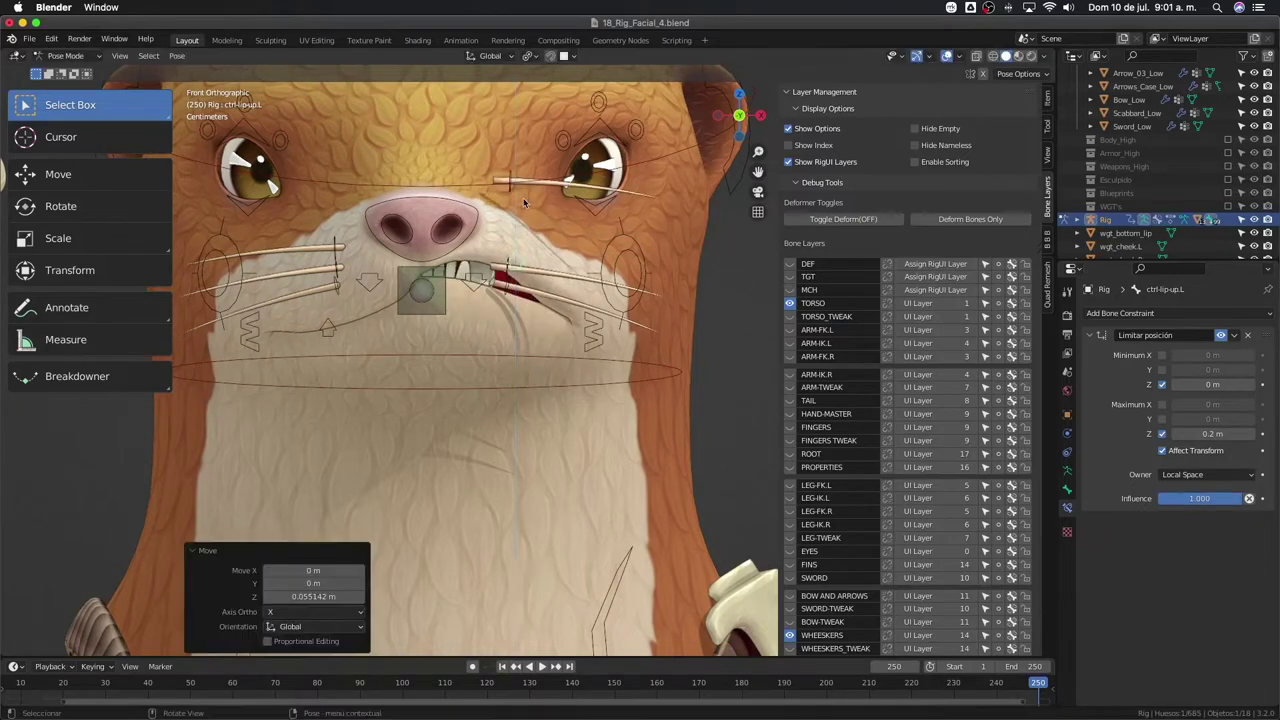
# - Set the first left whisker control's Copy Location influence to 0.25
pyautogui.click(513, 187)
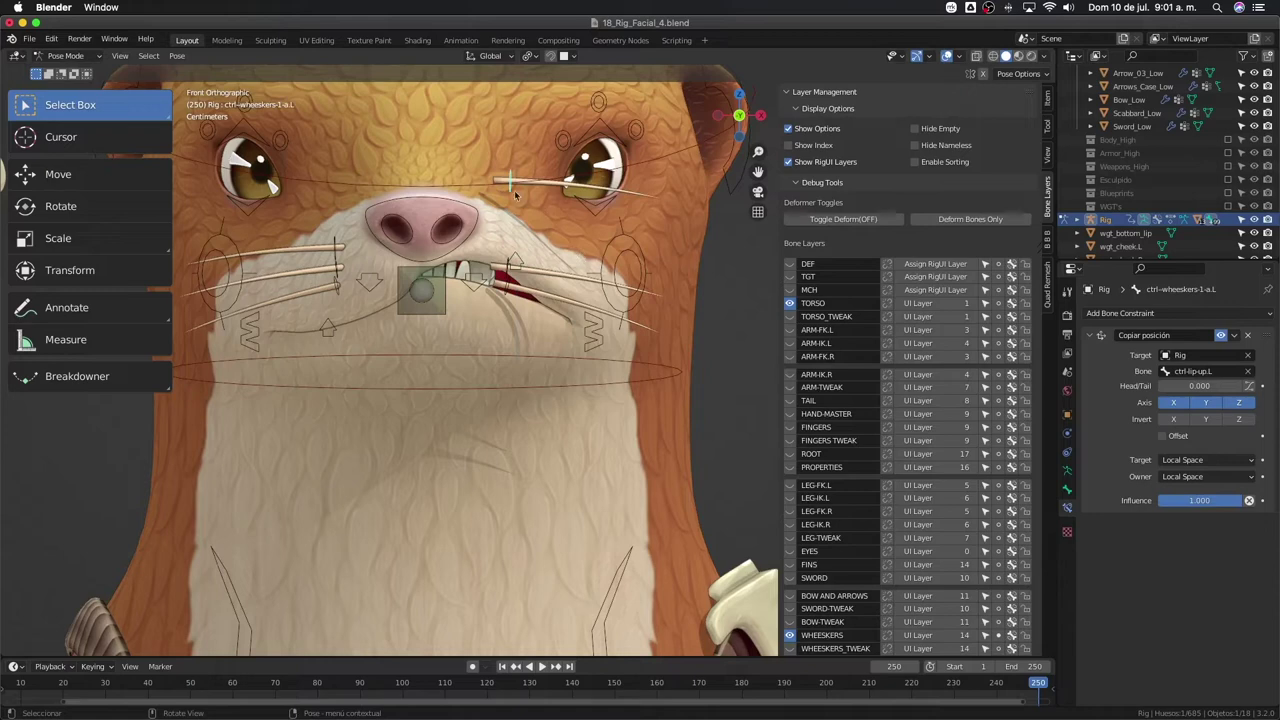
pyautogui.click(1176, 502)
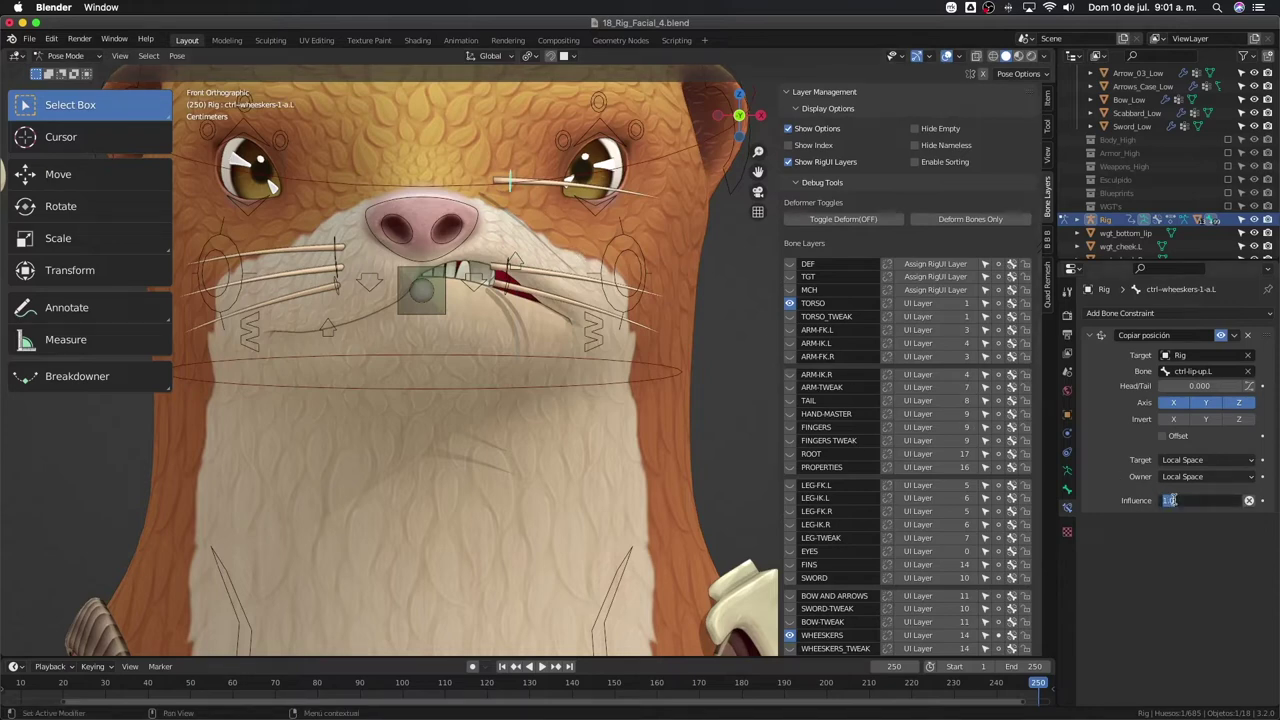
pyautogui.press('BackSpace')
pyautogui.press('Return')
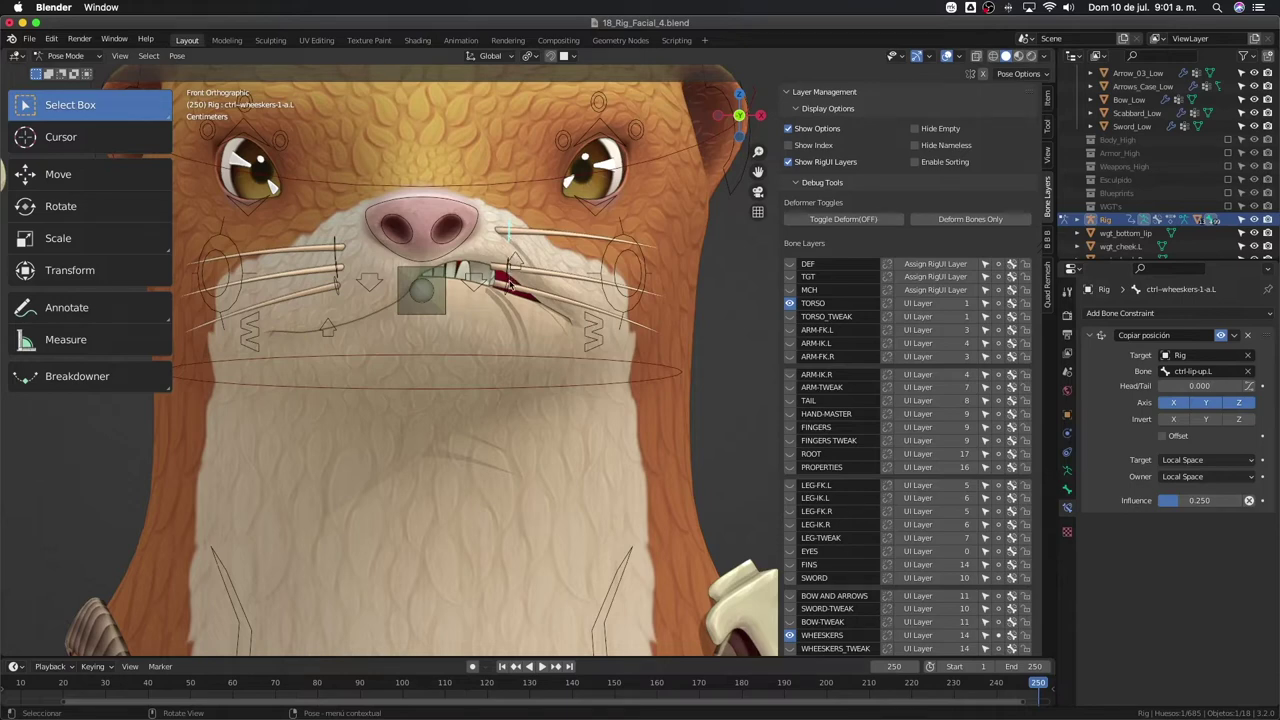
pyautogui.click(511, 268)
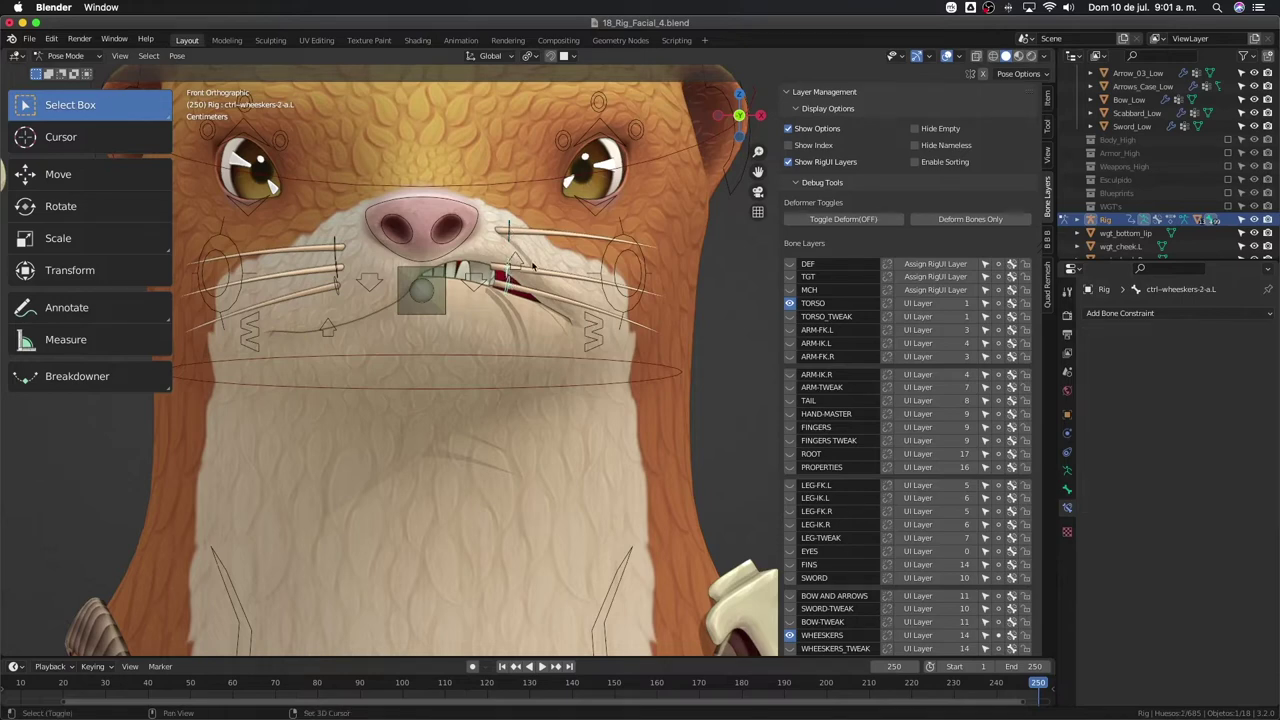
# - Copy the 0.25-influence Copy Location constraint from ctrl-wheeskers-1-a.L to ctrl-wheeskers-2-a.L via Pose menu
pyautogui.click(511, 270)
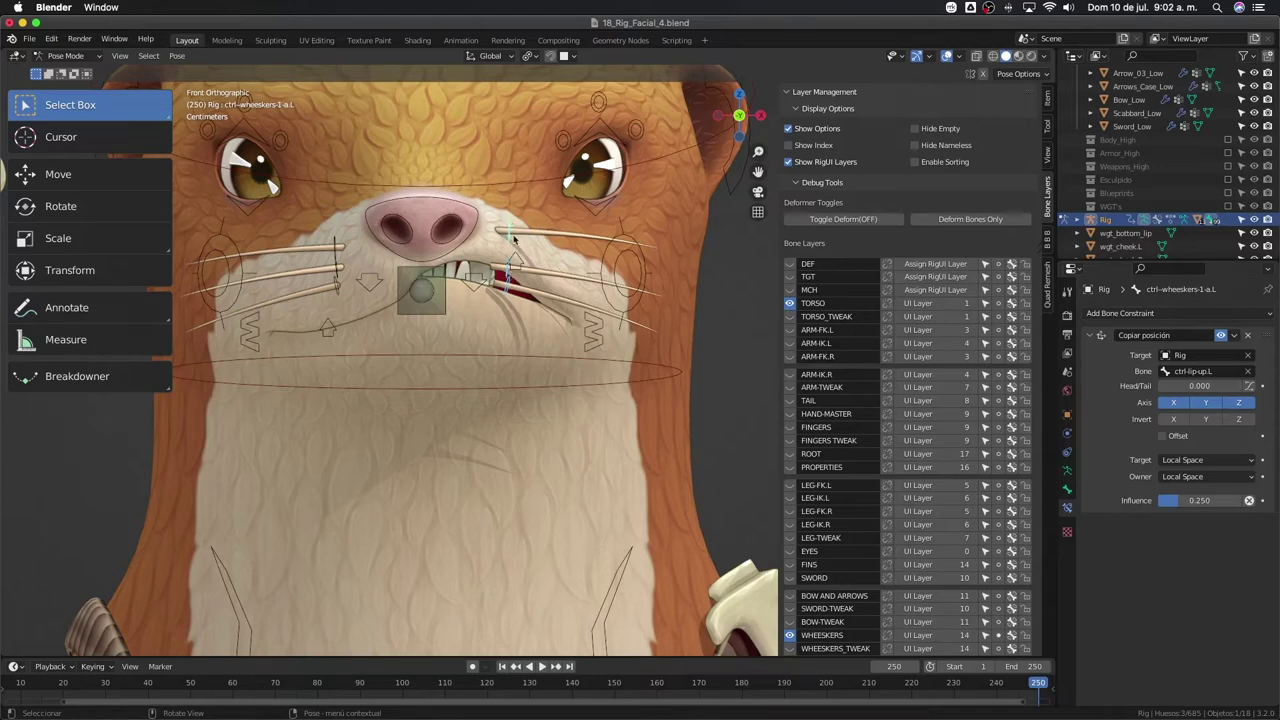
pyautogui.click(177, 56)
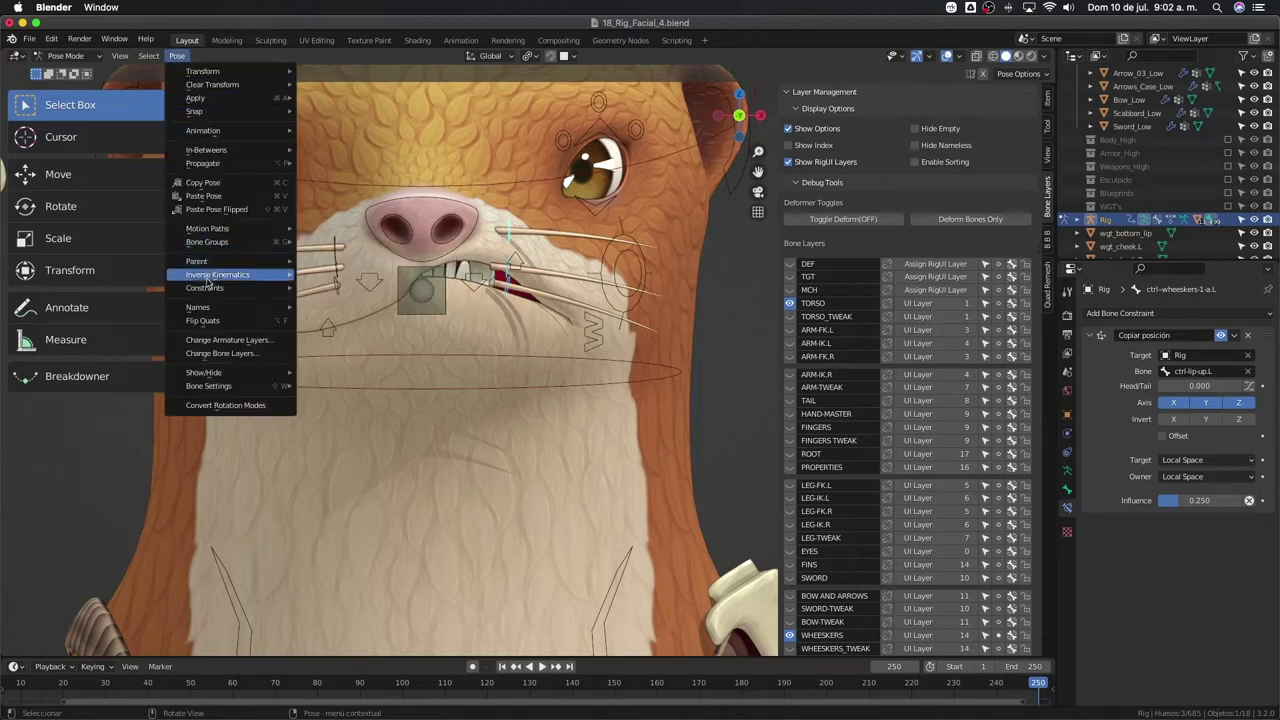
pyautogui.moveTo(205, 288)
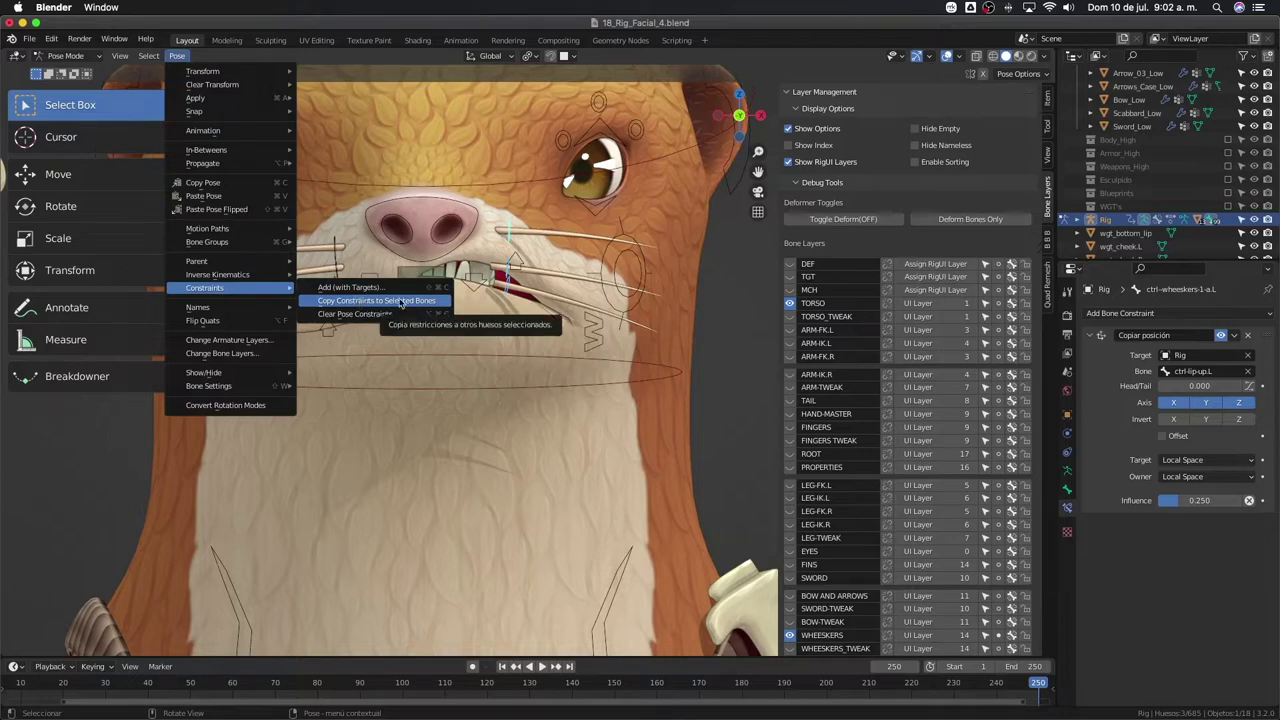
pyautogui.click(400, 301)
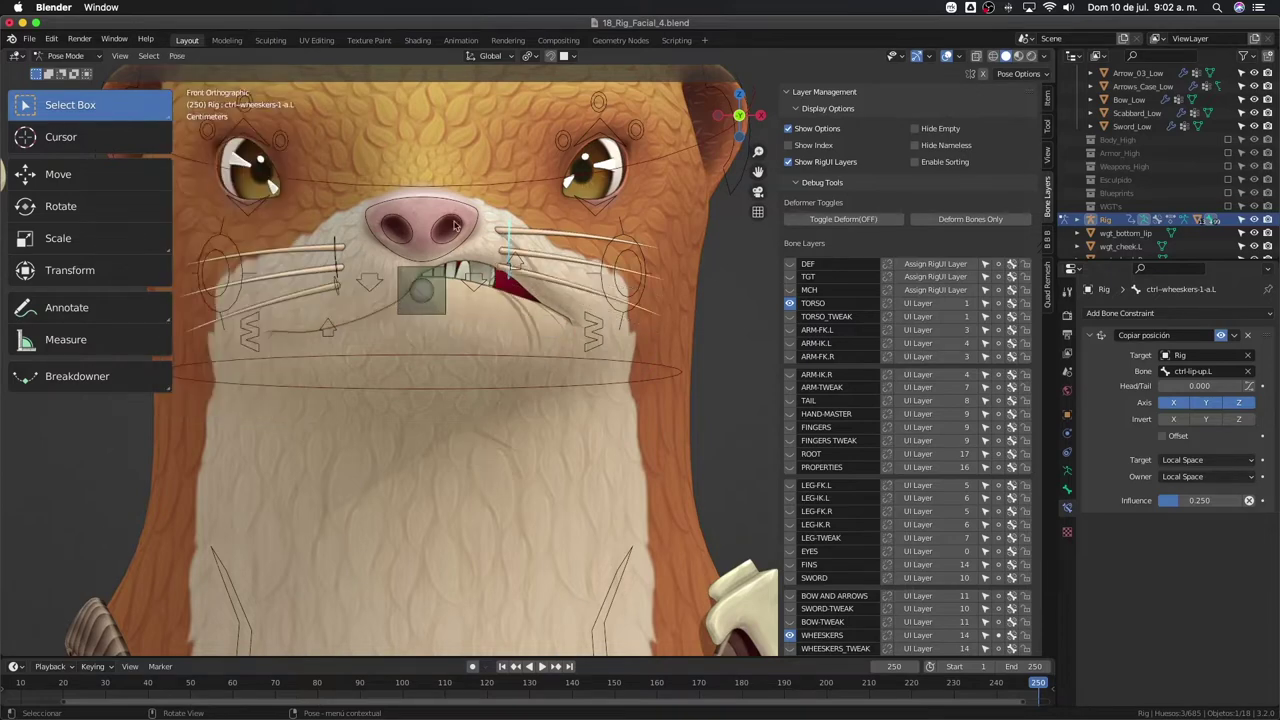
pyautogui.scroll(1, 485, 249)
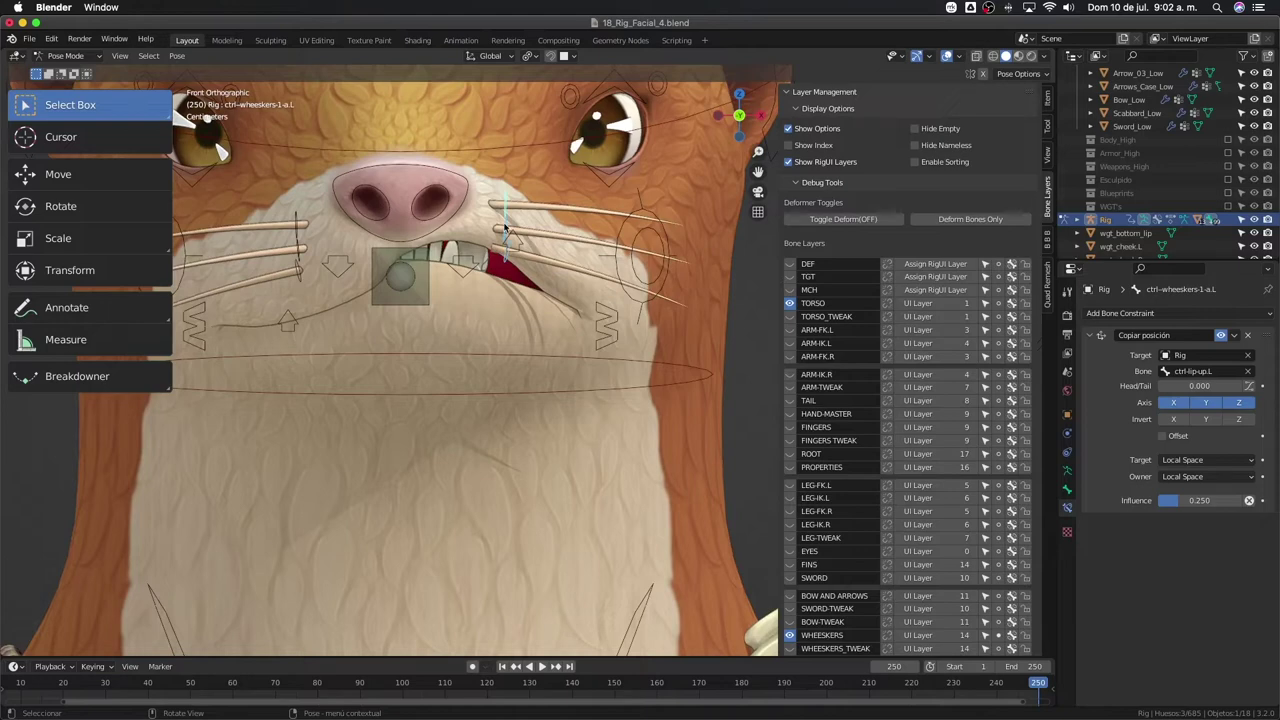
# - Set the Copy Location influences of whisker controls 2 and 3 to 0.375 and 0.5
pyautogui.click(504, 227)
pyautogui.click(1193, 500)
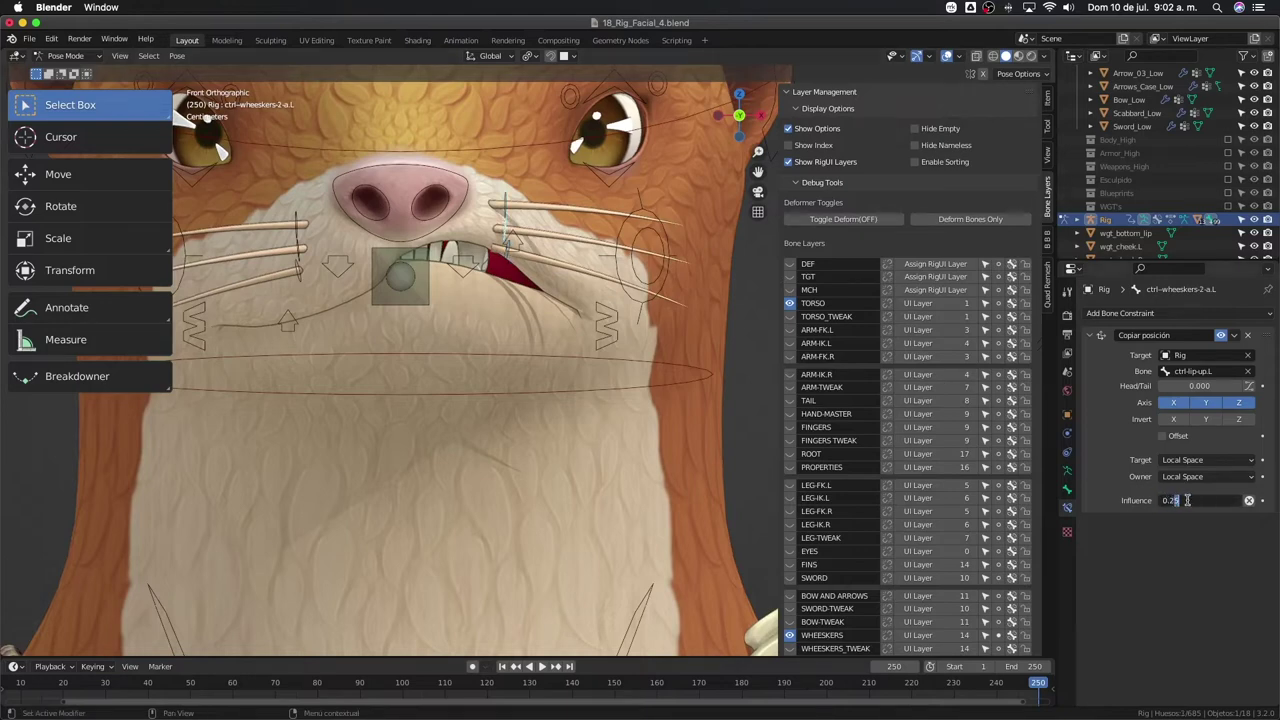
pyautogui.doubleClick(1191, 500)
pyautogui.write('37')
pyautogui.press('Return')
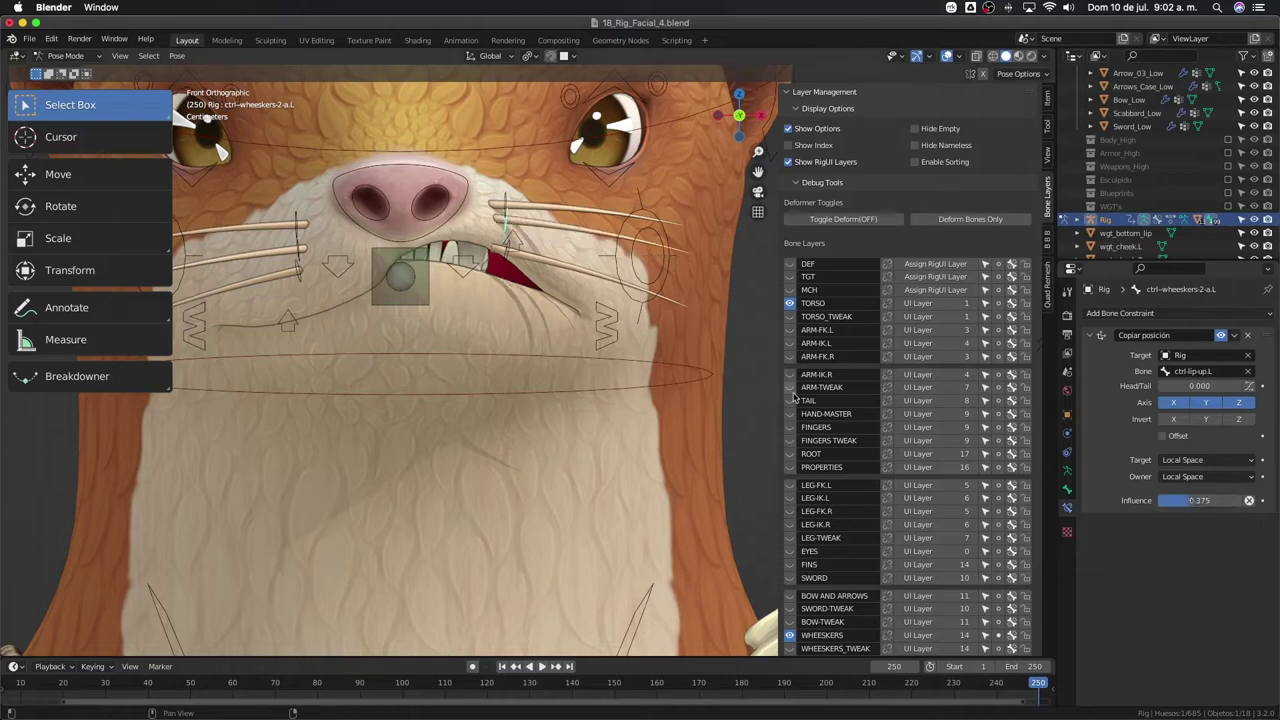
pyautogui.click(508, 262)
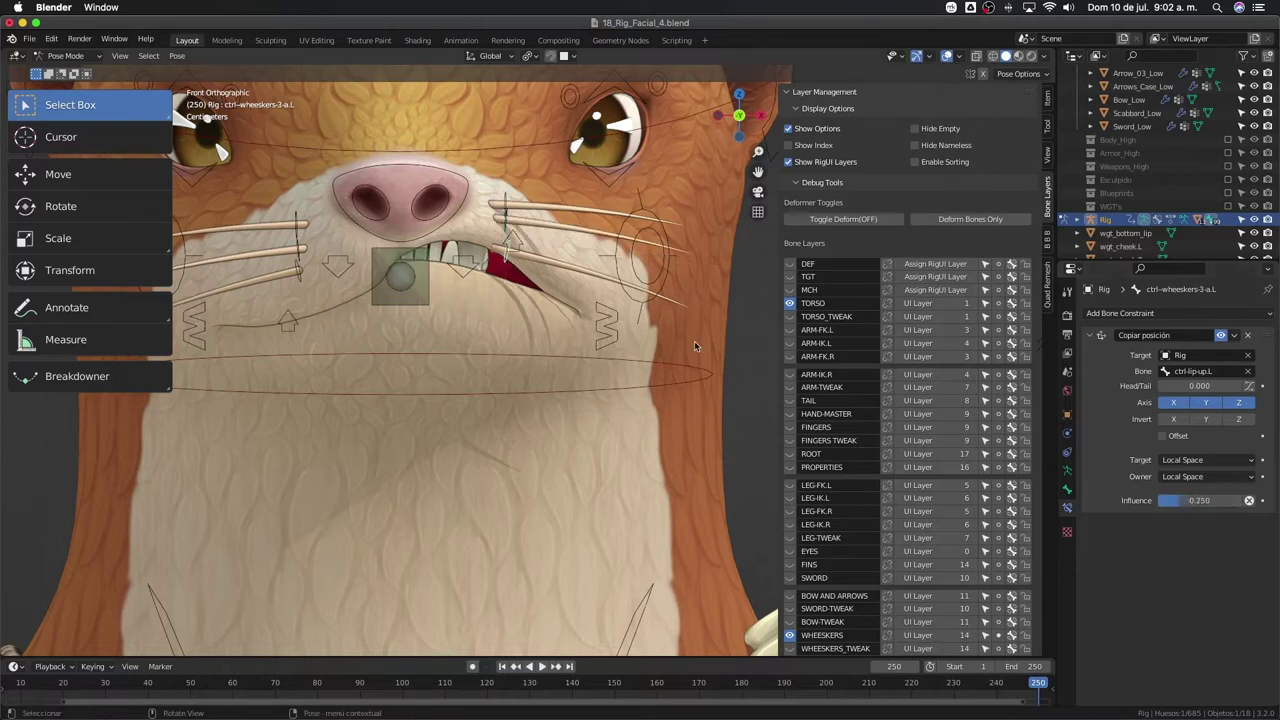
pyautogui.doubleClick(1192, 500)
pyautogui.write('0.5')
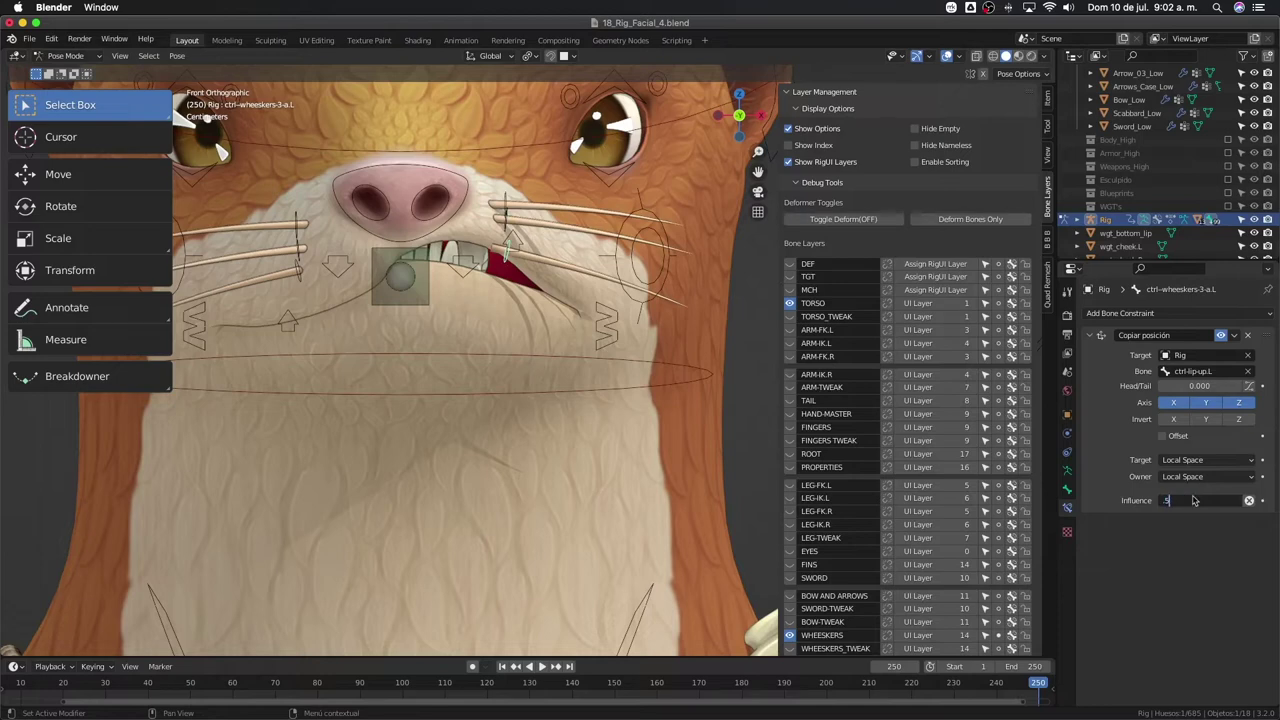
pyautogui.press('Return')
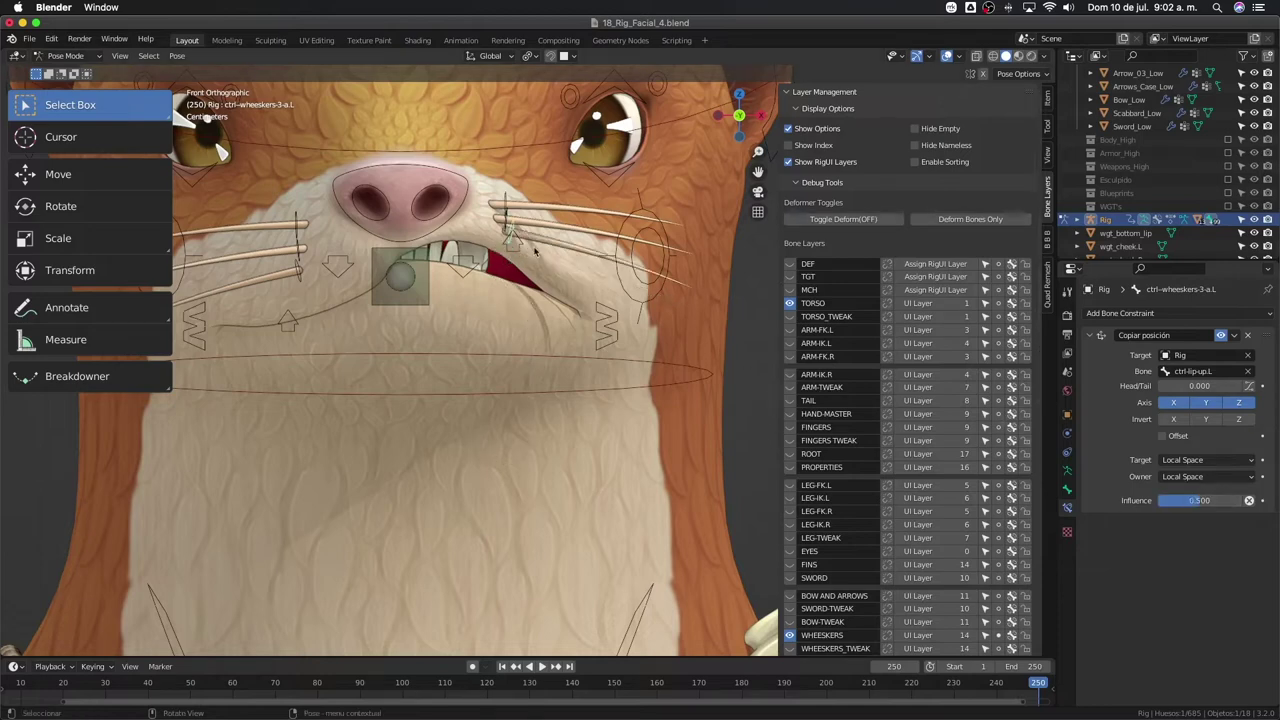
# - Select ctrl-lip-up.L and start moving it vertically to test the whiskers
pyautogui.click(510, 248)
pyautogui.press('g')
pyautogui.press('z')
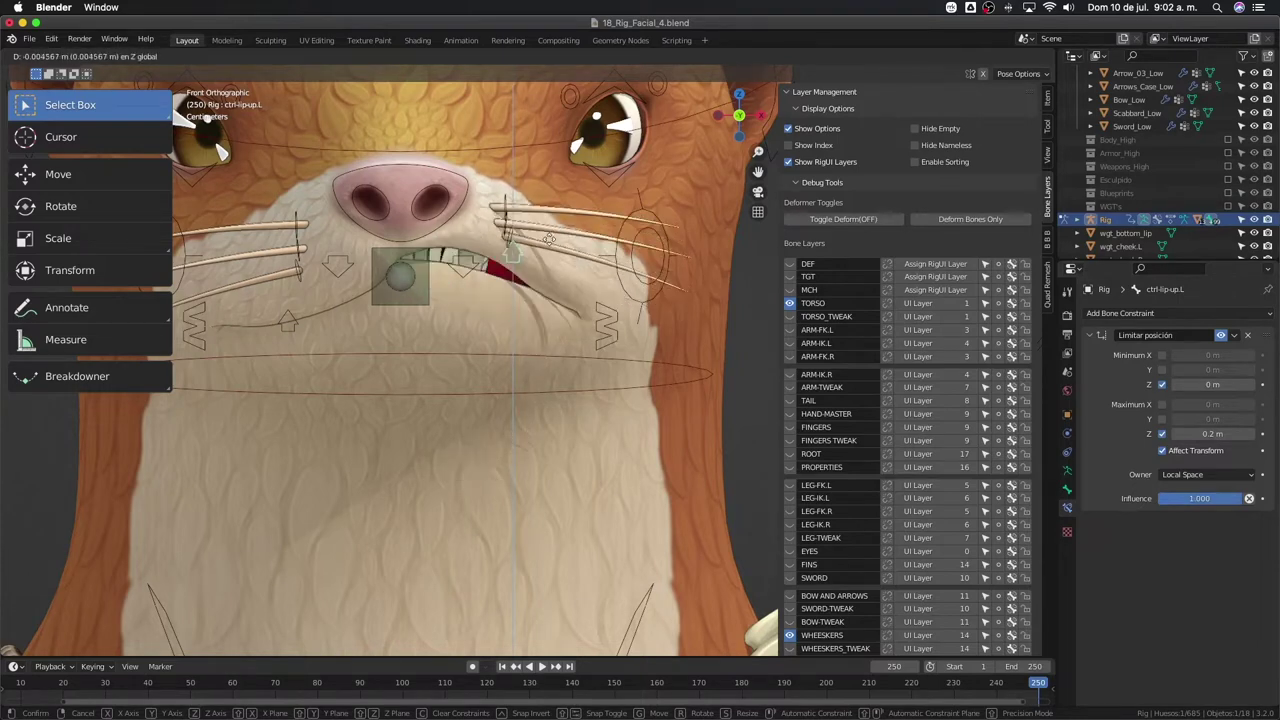
# - Confirm the raised upper lip to see the whiskers follow, then clear its location to rest
pyautogui.click(553, 228)
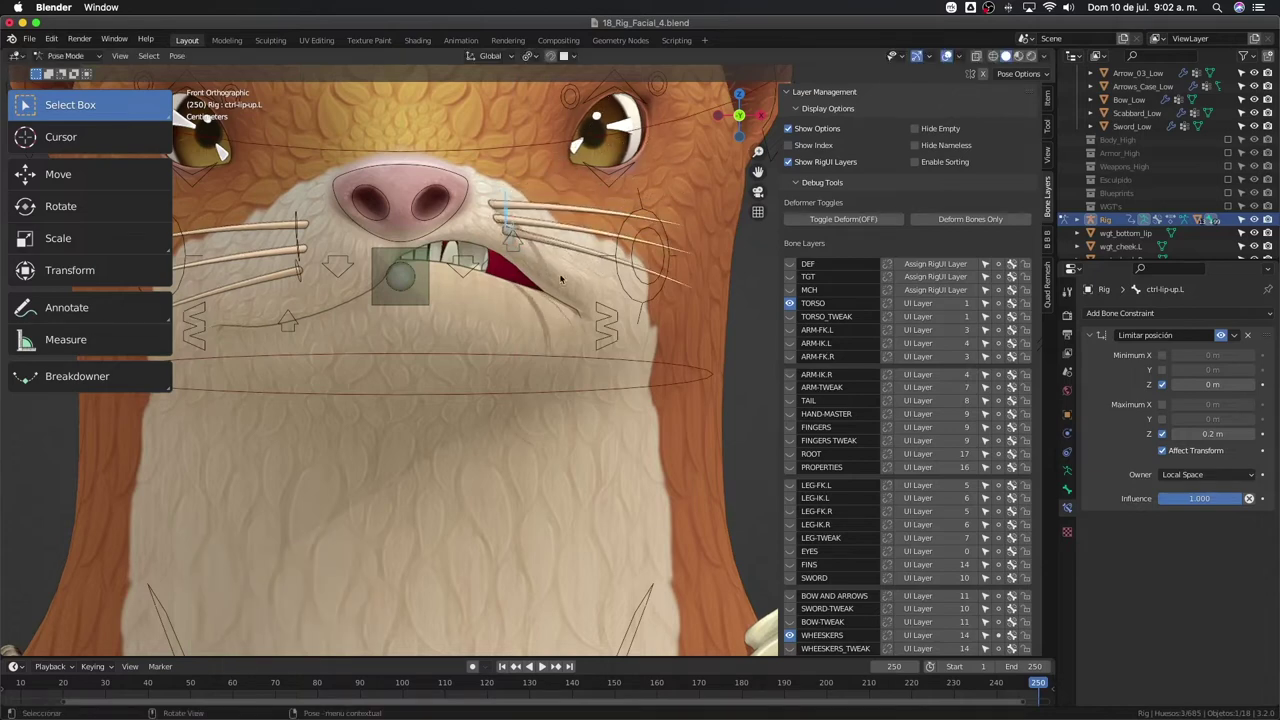
pyautogui.hotkey('alt', 'g')
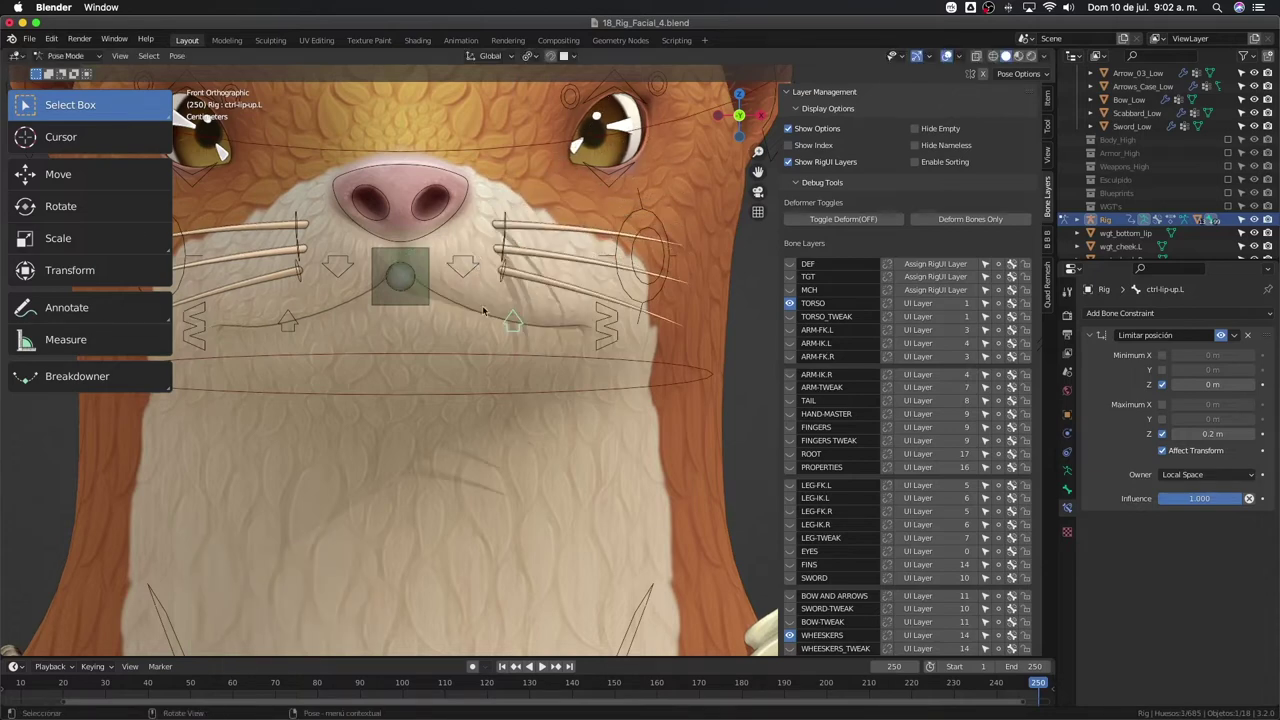
pyautogui.keyDown('shift'); pyautogui.moveTo(477, 318); pyautogui.dragTo(537, 252, button='middle'); pyautogui.keyUp('shift')
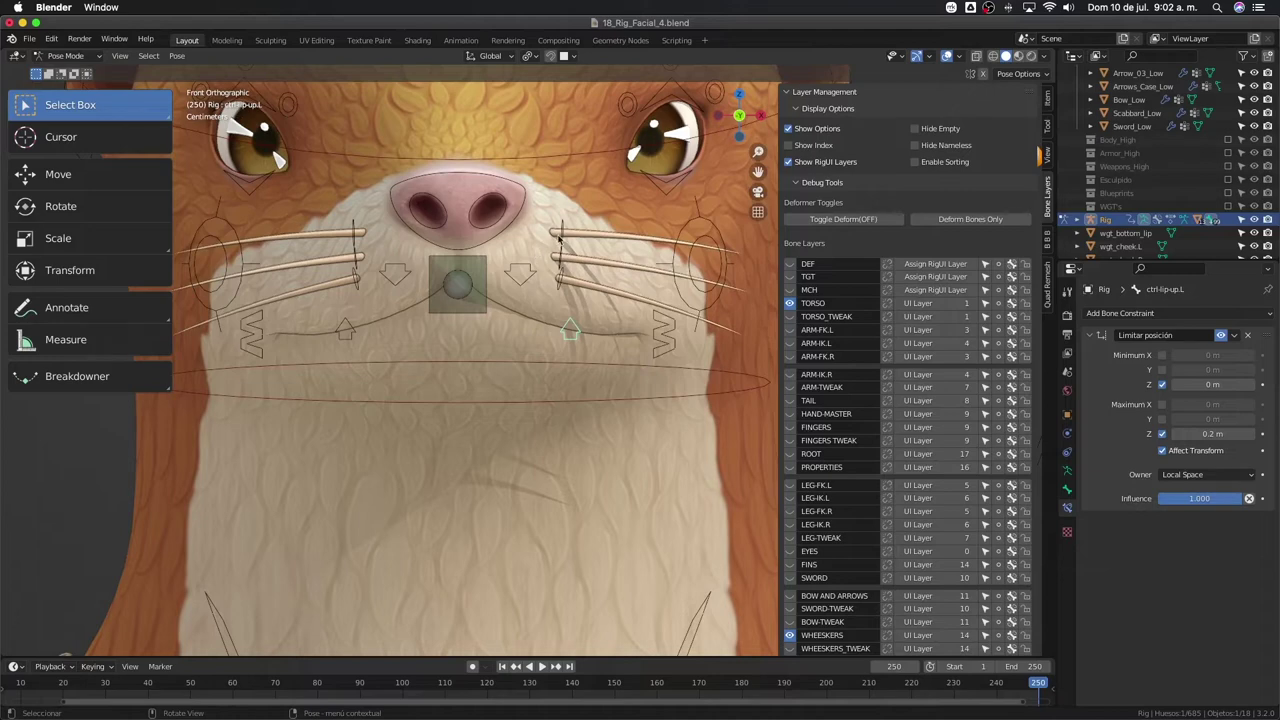
# - Select the first left and right whisker controls together
pyautogui.click(559, 239)
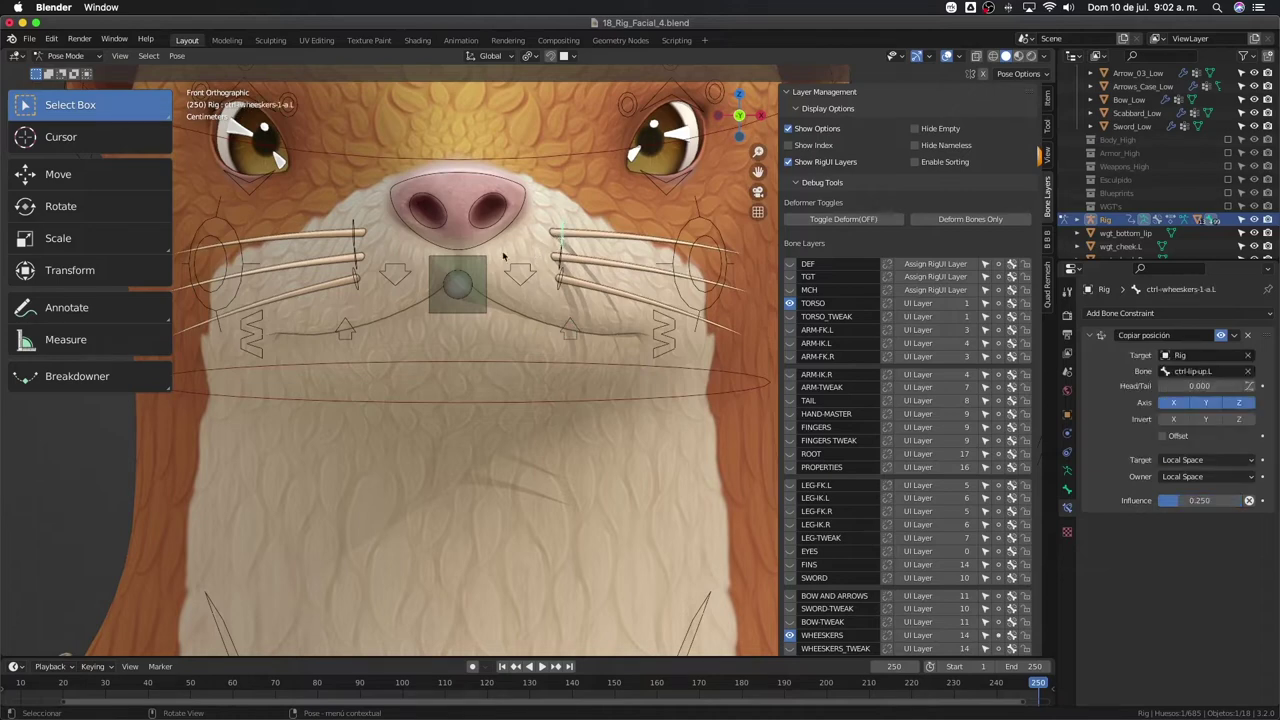
pyautogui.click(360, 278)
pyautogui.keyDown('shift'); pyautogui.click(561, 236); pyautogui.keyUp('shift')
# - Copy the left whisker's 0.250 Copy Location constraint to ctrl-wheeskers-1-a.R and edit its target bone
pyautogui.keyDown('shift'); pyautogui.click(357, 232); pyautogui.keyUp('shift')
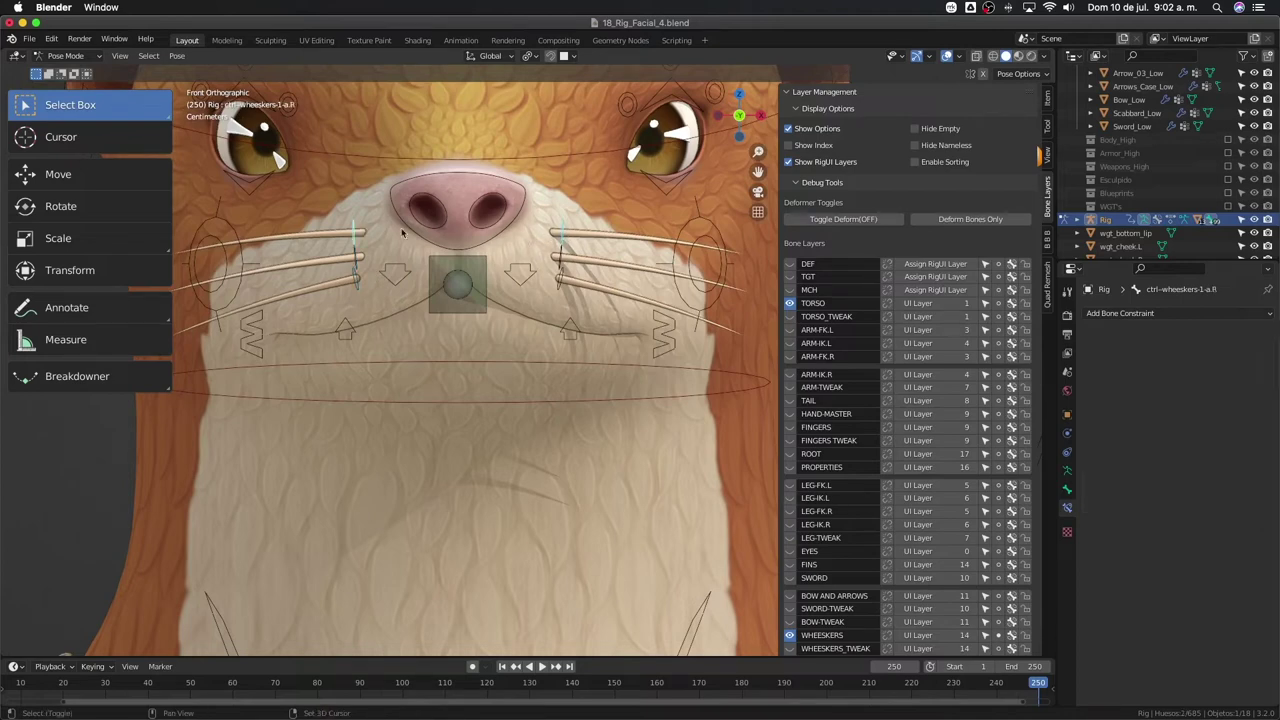
pyautogui.keyDown('shift'); pyautogui.click(563, 235); pyautogui.keyUp('shift')
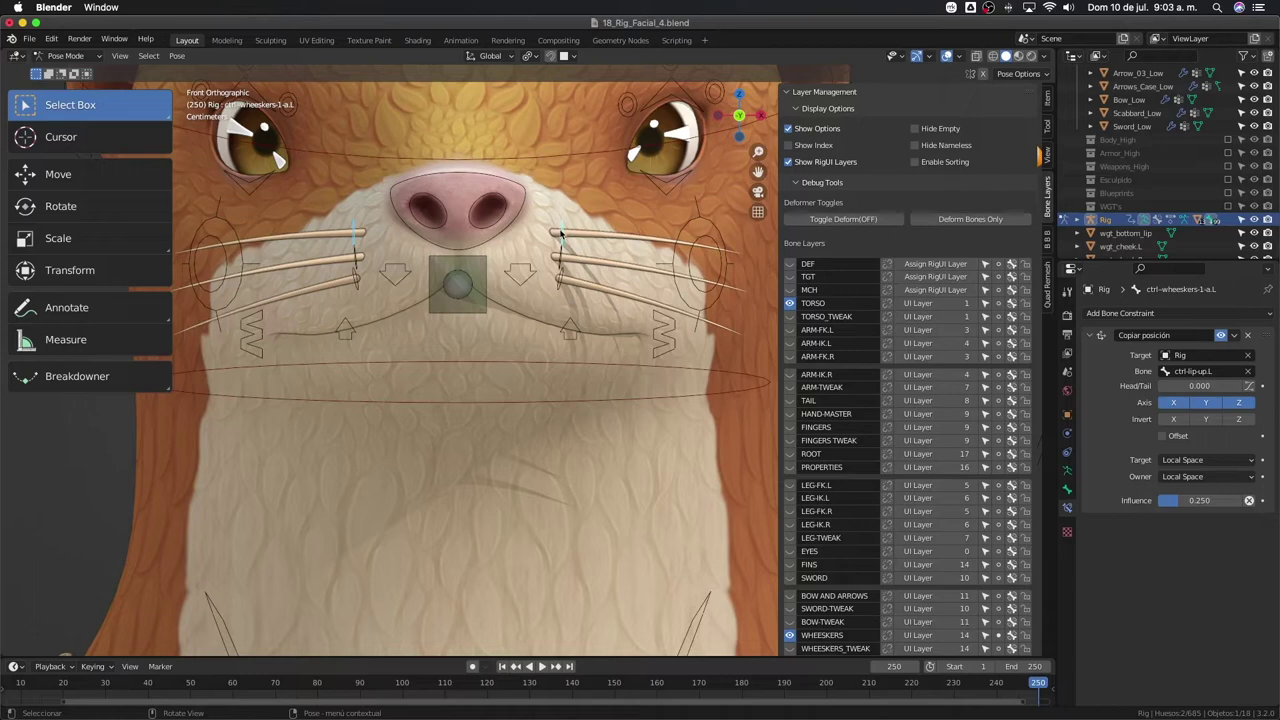
pyautogui.press('q')
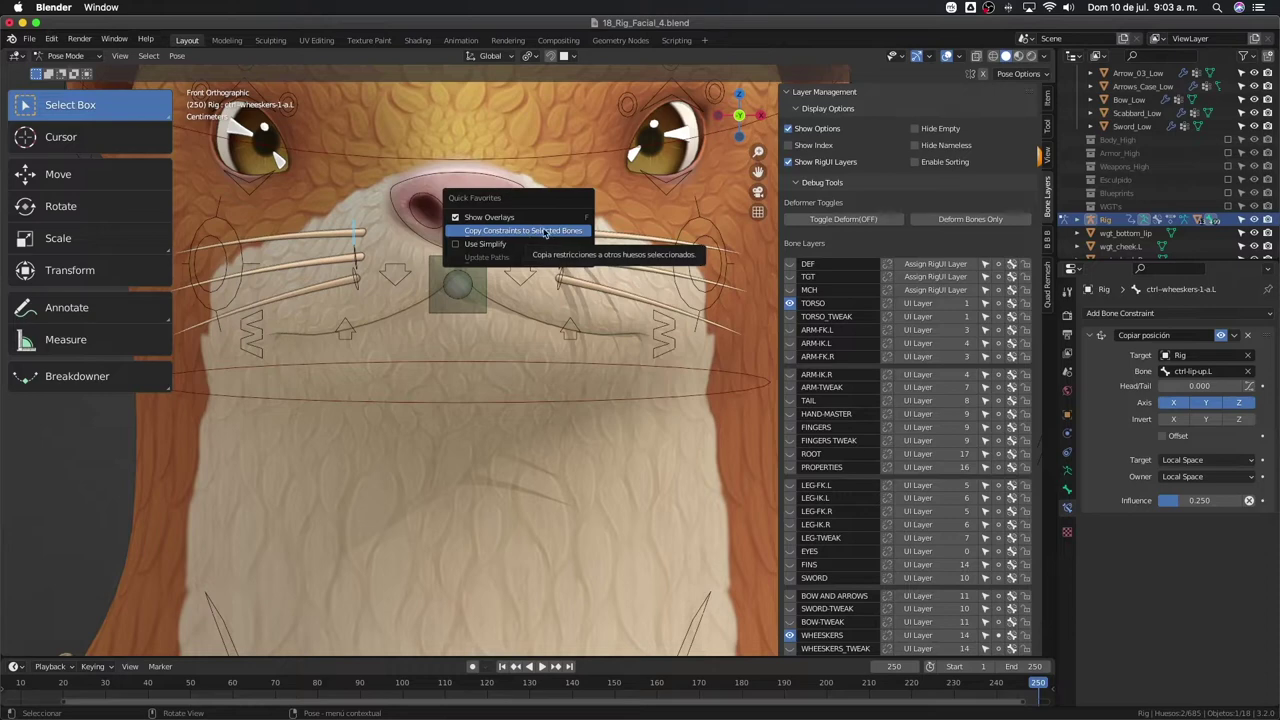
pyautogui.click(542, 231)
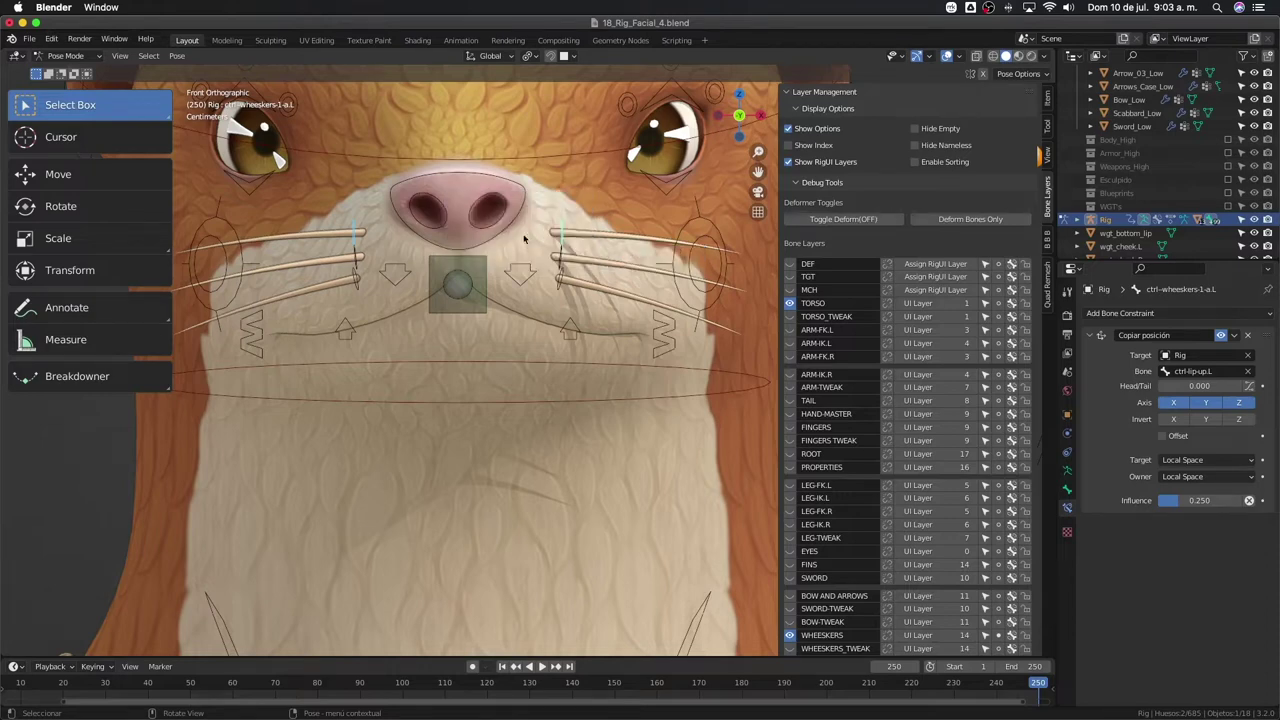
pyautogui.click(355, 237)
pyautogui.click(1198, 371)
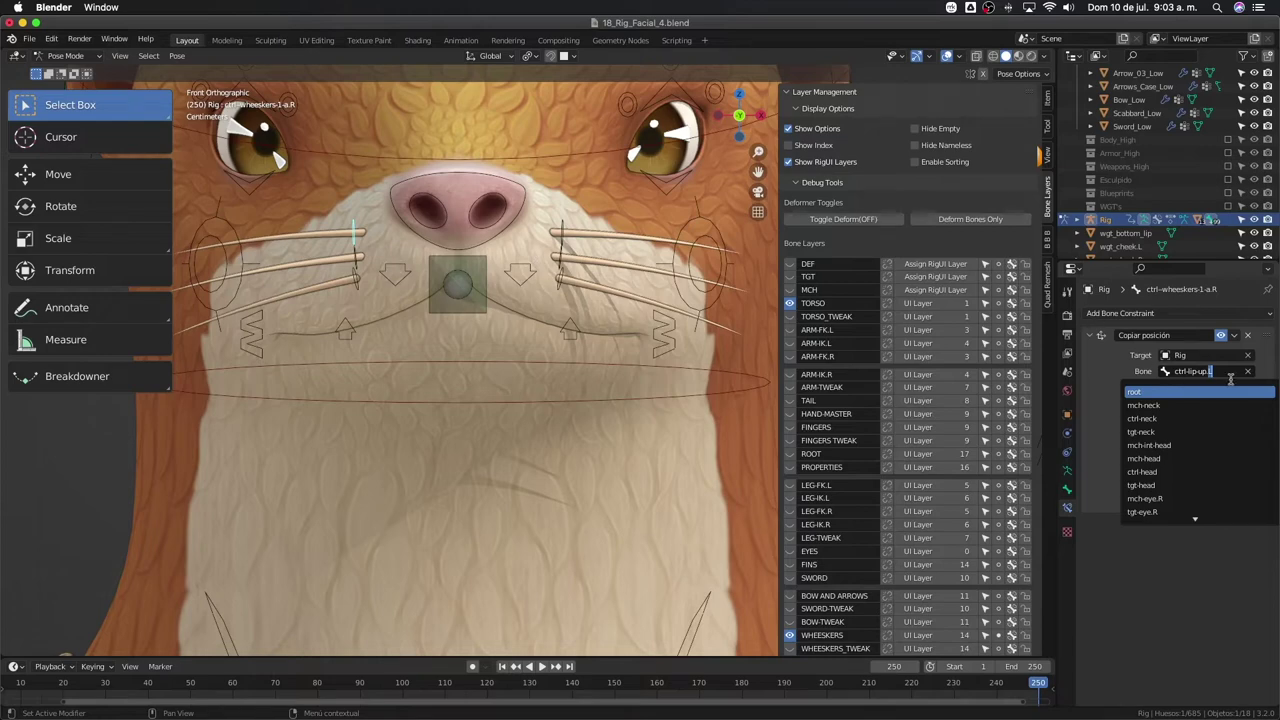
# - Retarget the constraint to ctrl-lip-up.R and copy it to the other right whisker bones
pyautogui.press('BackSpace')
pyautogui.press('BackSpace')
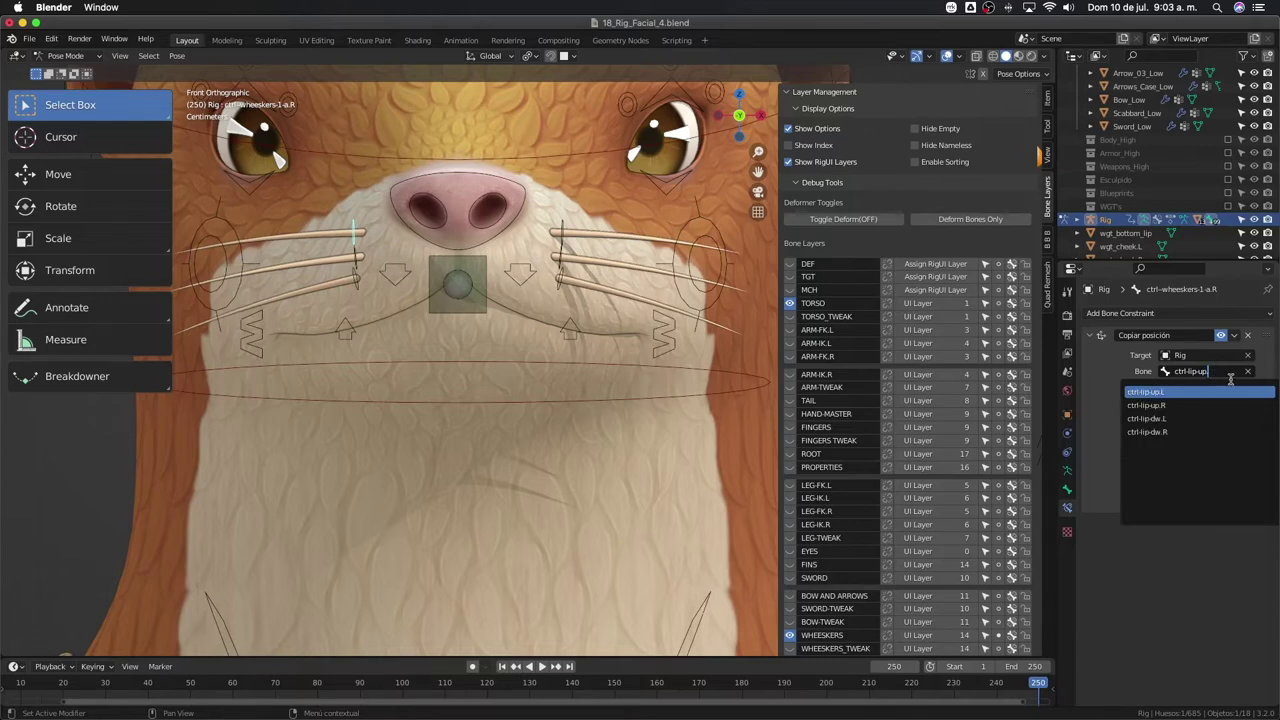
pyautogui.click(1154, 406)
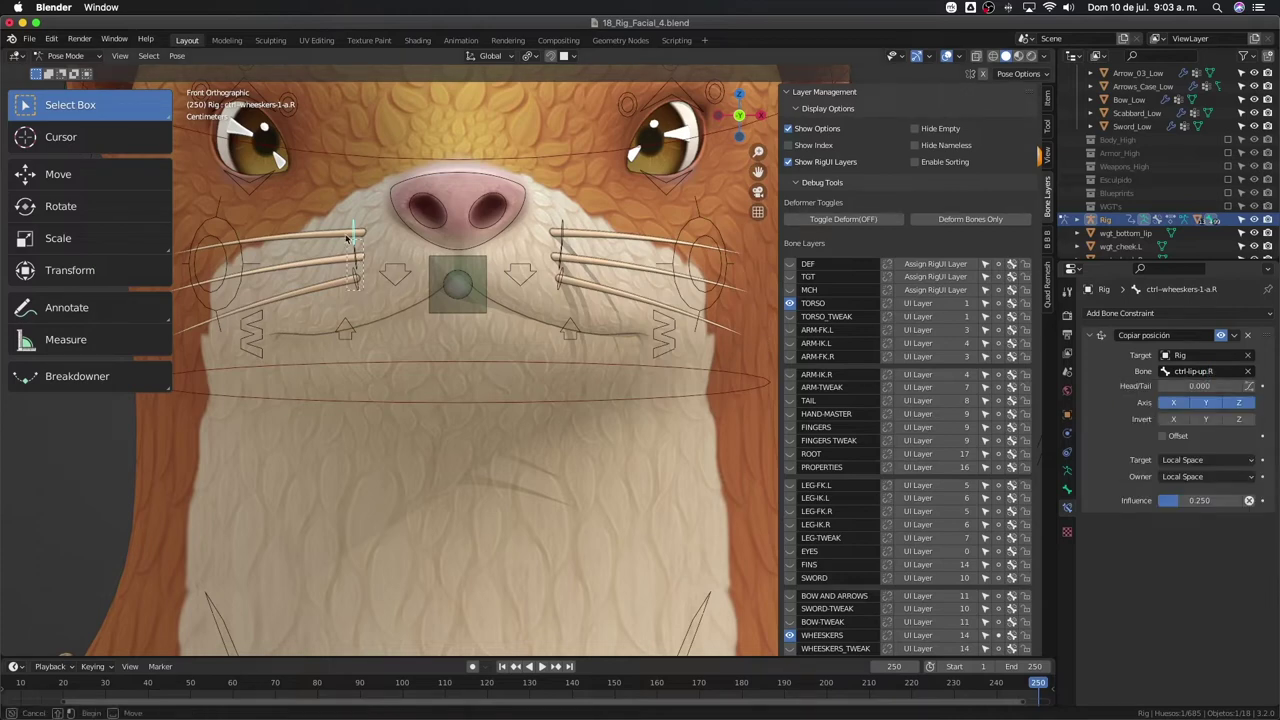
pyautogui.click(358, 268)
pyautogui.press('q')
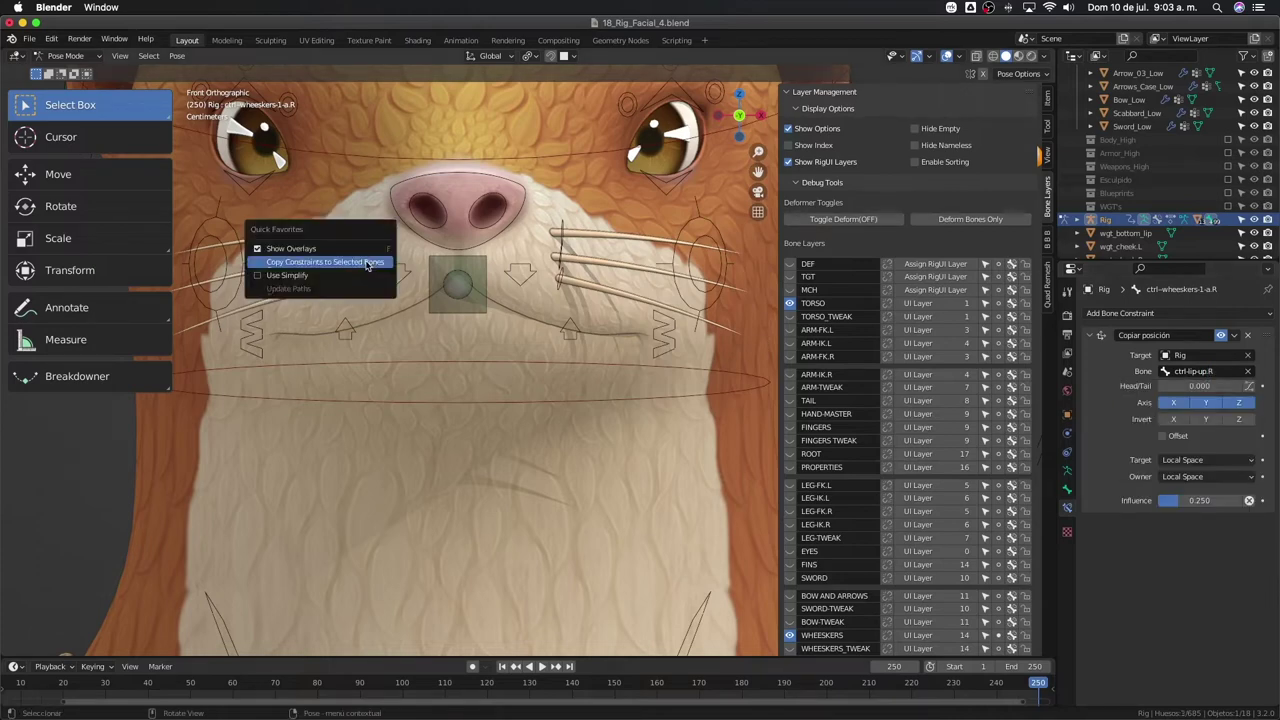
pyautogui.click(367, 263)
# - Set ctrl-wheeskers-2-a.R influence to 0.375 and ctrl-wheeskers-3-a.R to 0.5, then select ctrl-lip-dw.R
pyautogui.click(356, 262)
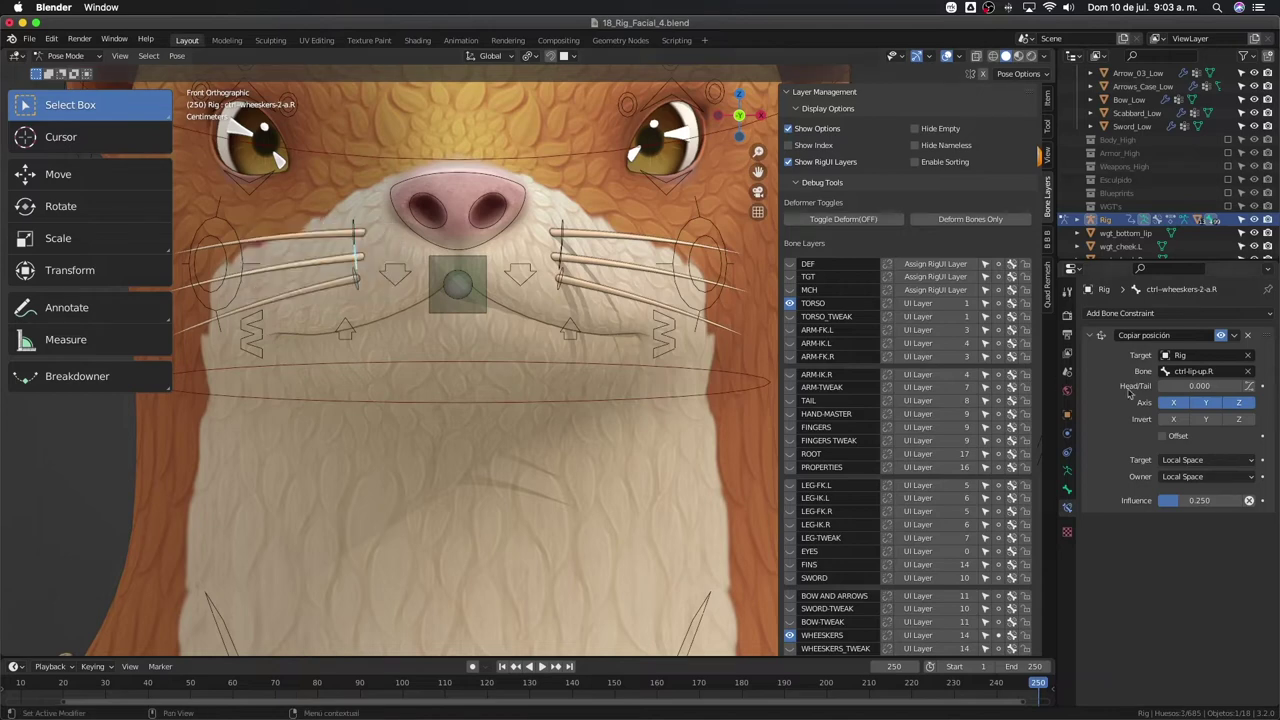
pyautogui.click(1214, 501)
pyautogui.press('BackSpace')
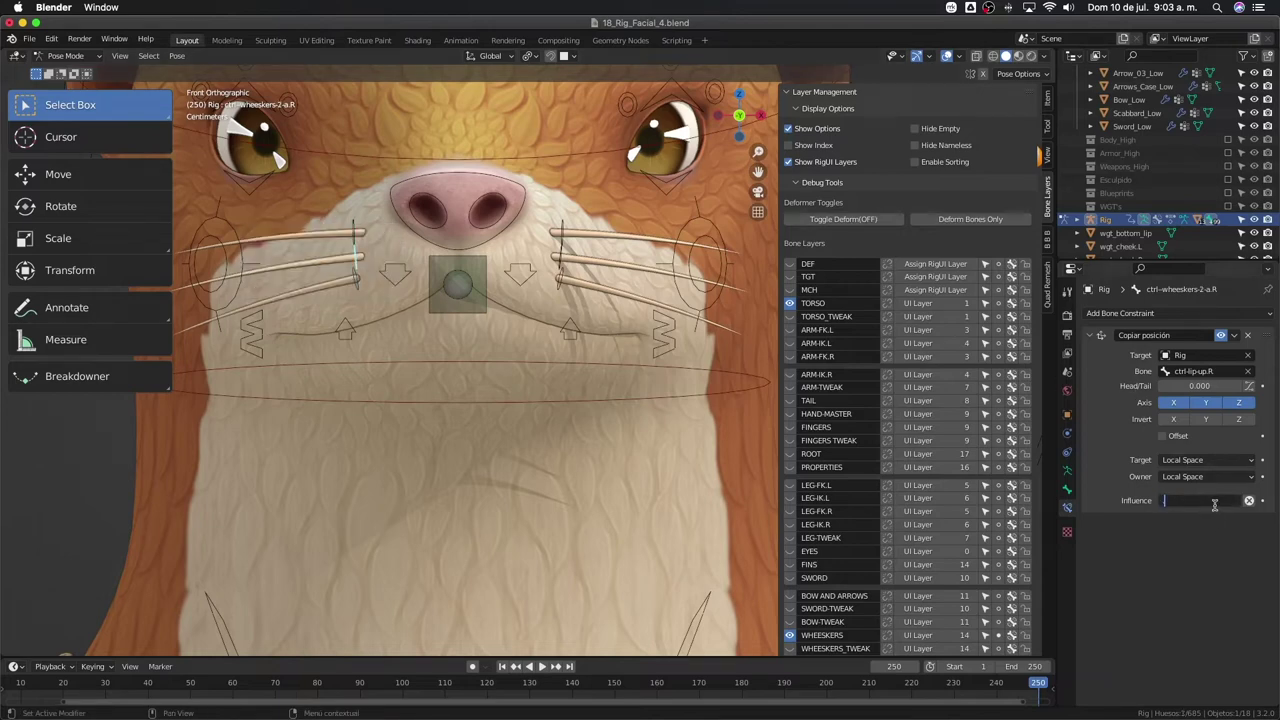
pyautogui.write('.375')
pyautogui.press('Return')
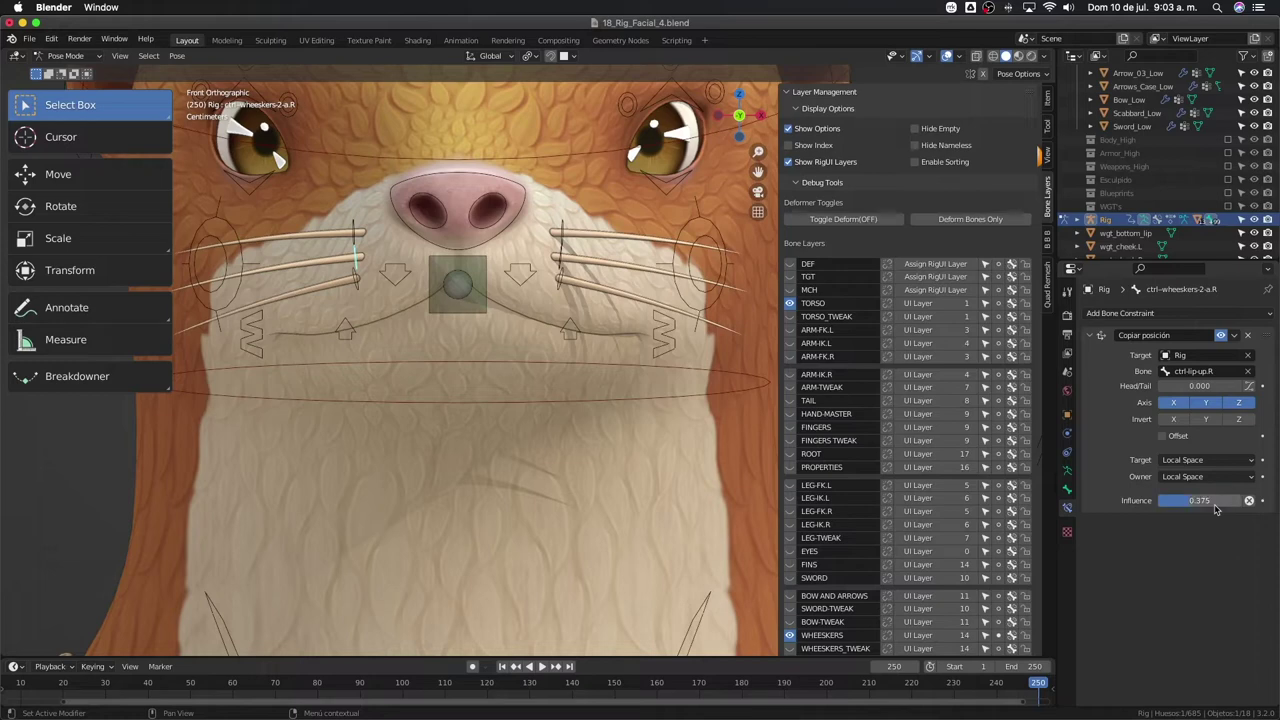
pyautogui.click(360, 278)
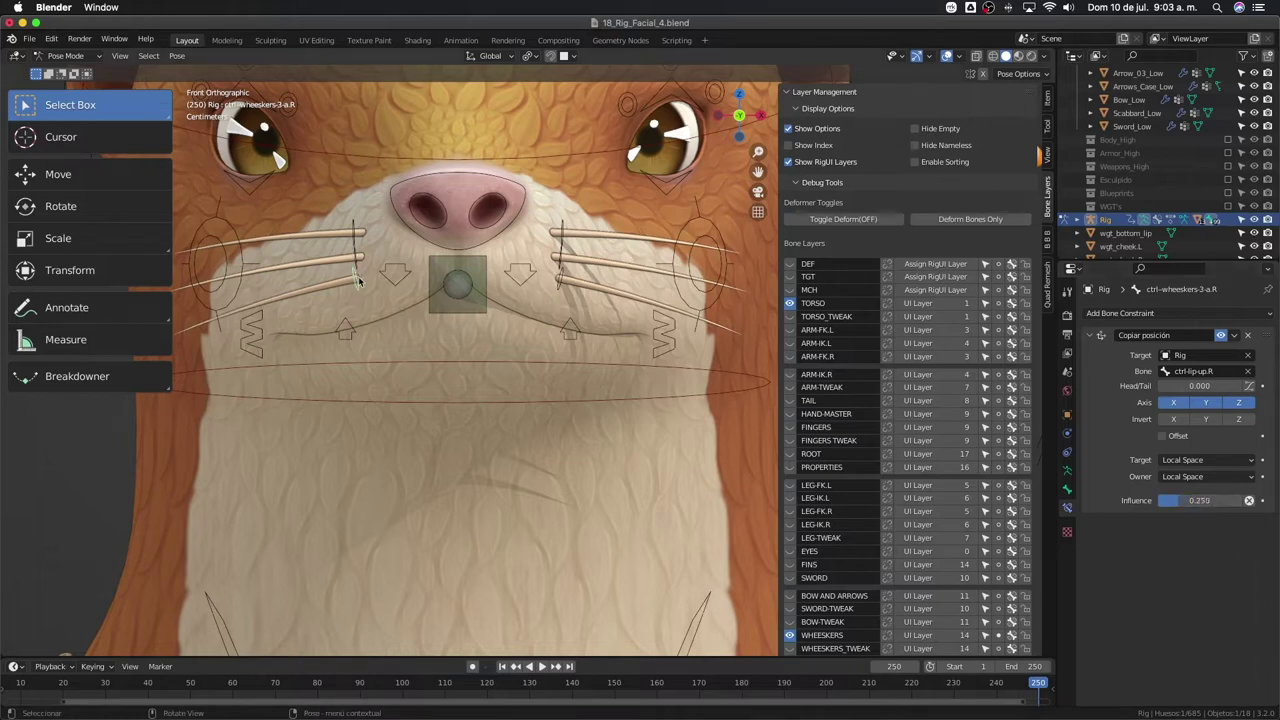
pyautogui.click(1175, 502)
pyautogui.write('.5')
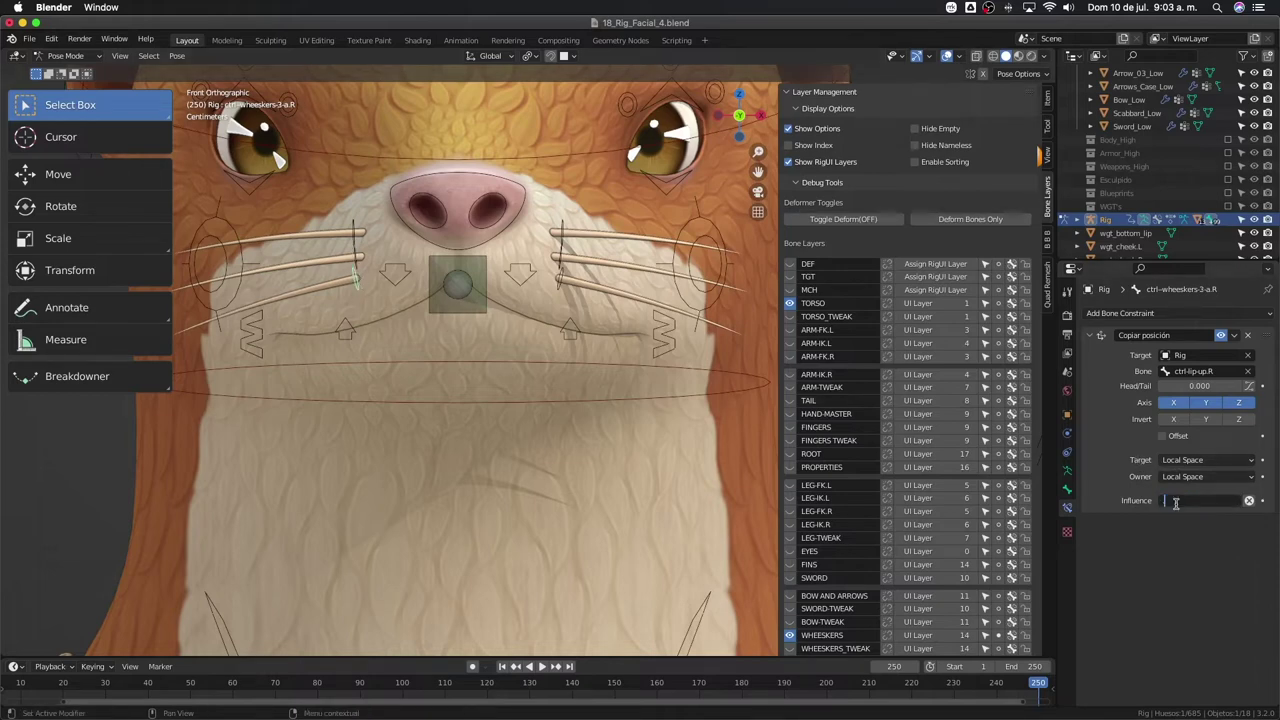
pyautogui.press('Return')
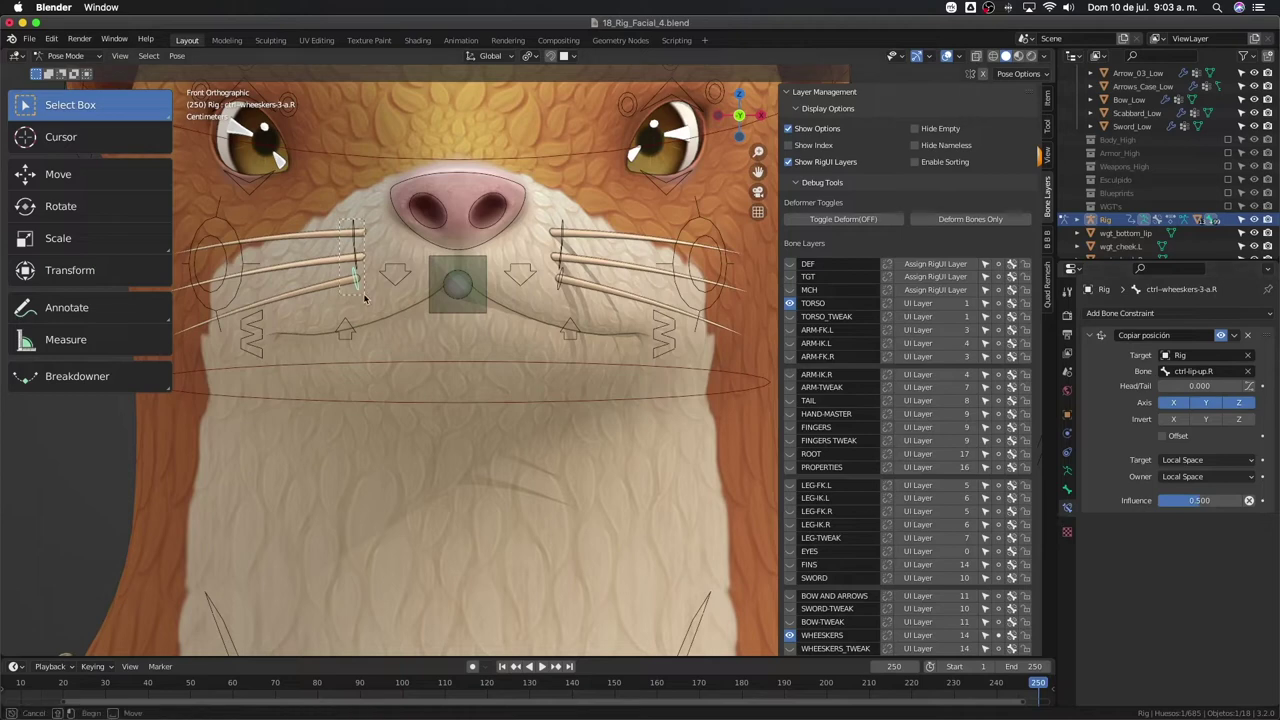
pyautogui.click(356, 262)
pyautogui.click(397, 282)
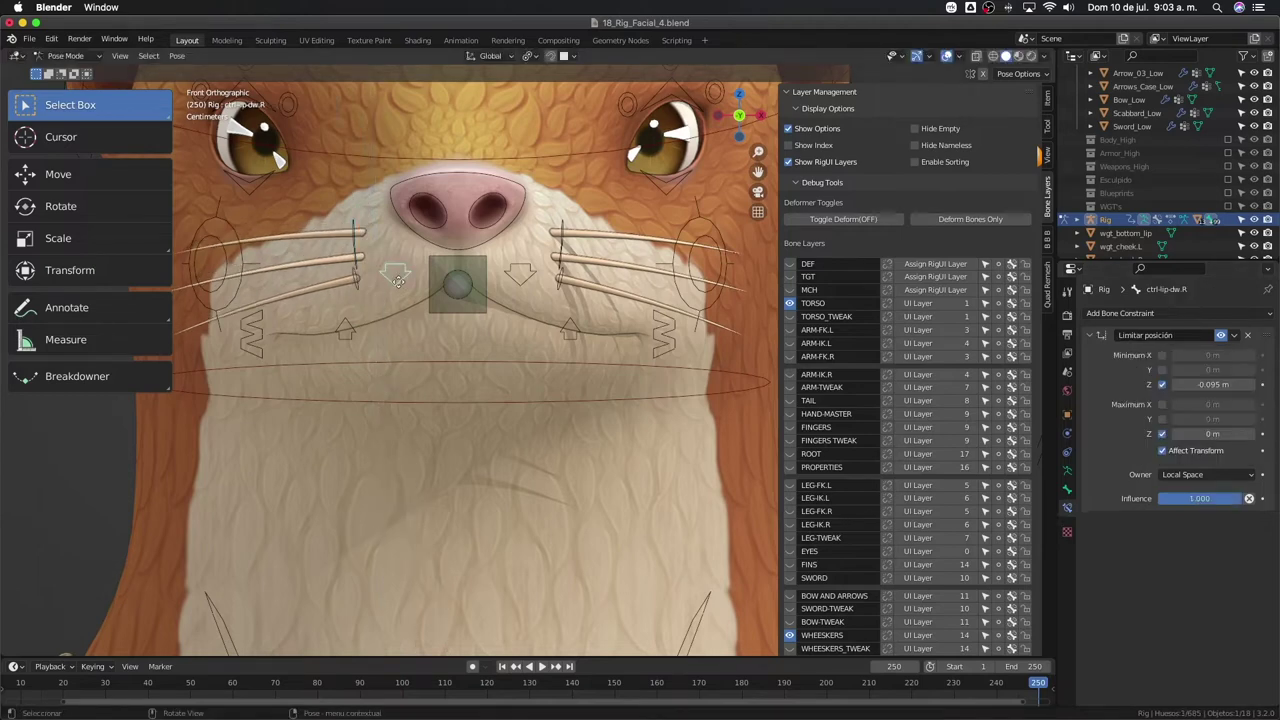
# - Test-move the upper-lip control ctrl-lip-up.R along Z, then cancel so it returns
pyautogui.click(341, 333)
pyautogui.press('g')
pyautogui.press('z')
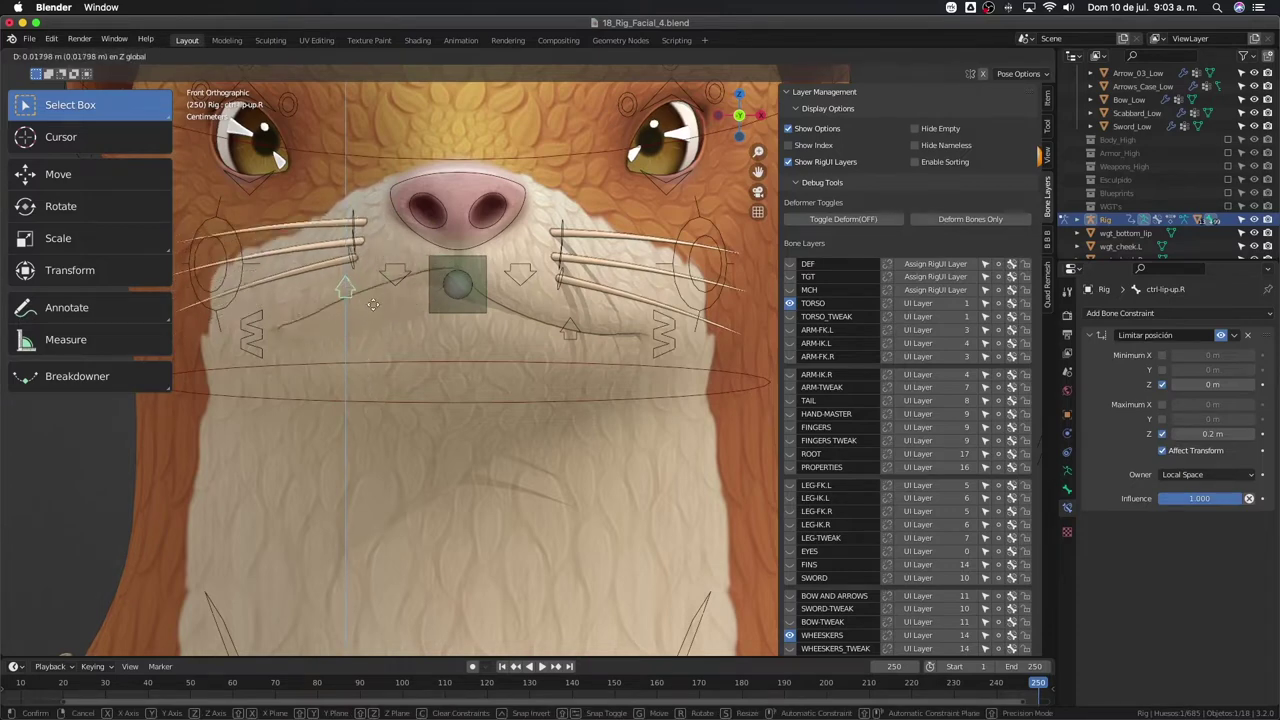
pyautogui.rightClick(361, 355)
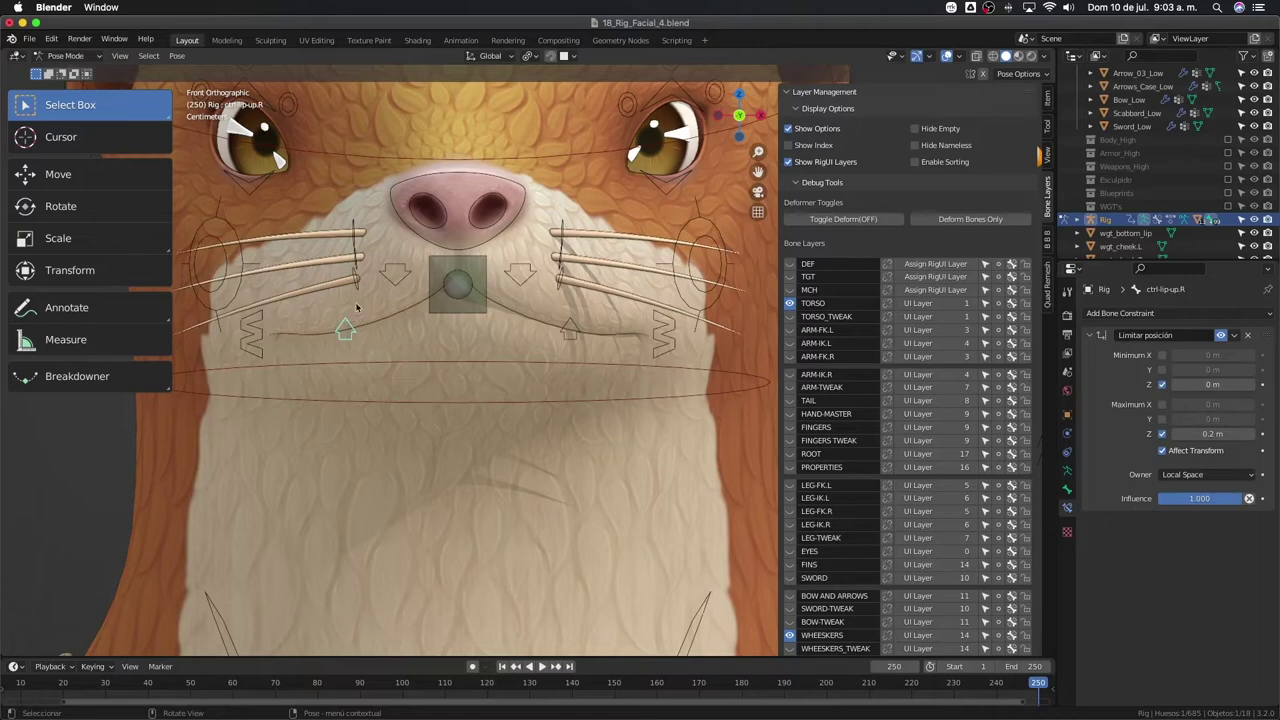
# - In Edit Mode, reposition both lower-lip bones up beside the nose
pyautogui.click(402, 278)
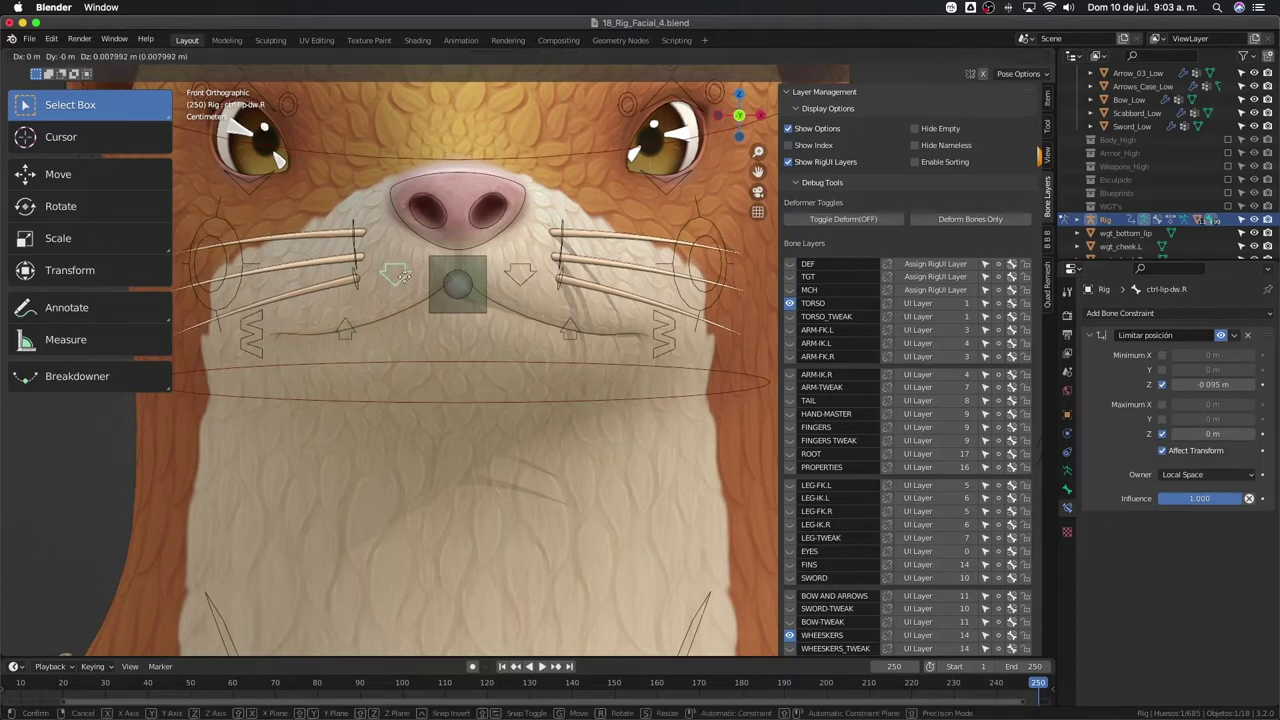
pyautogui.press('Tab')
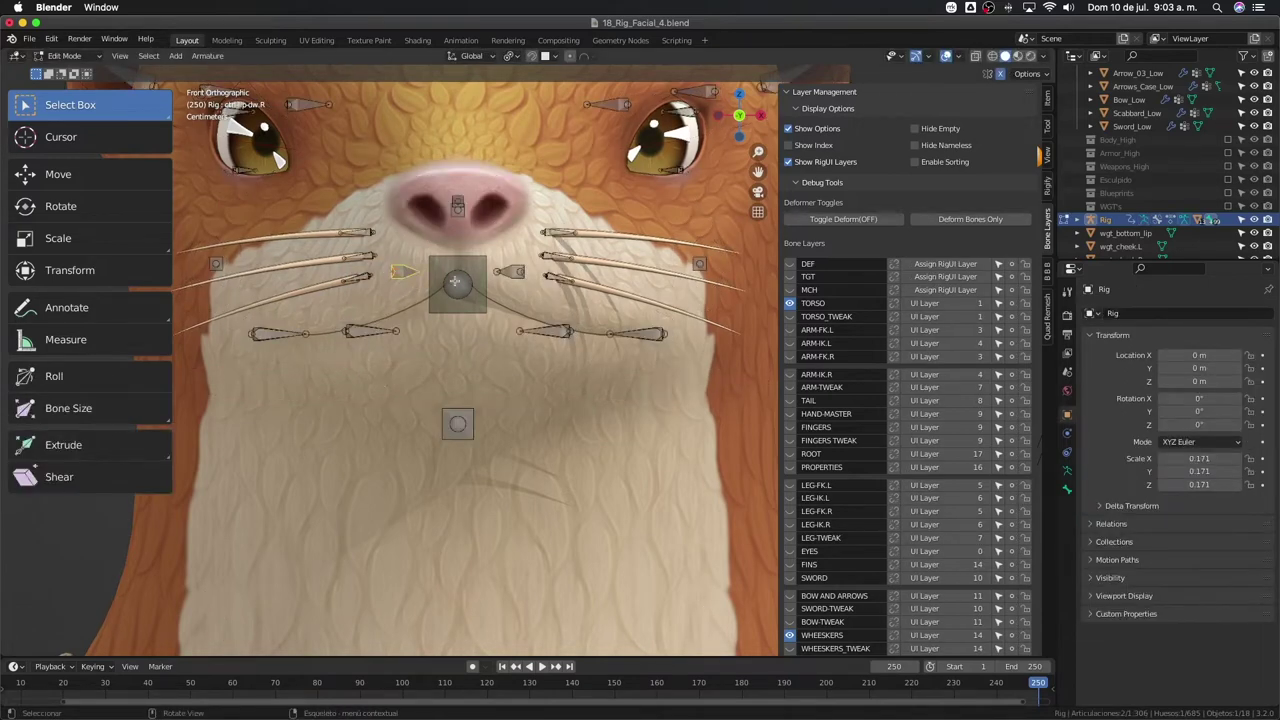
pyautogui.keyDown('shift'); pyautogui.click(510, 298); pyautogui.keyUp('shift')
pyautogui.press('g')
pyautogui.click(575, 373)
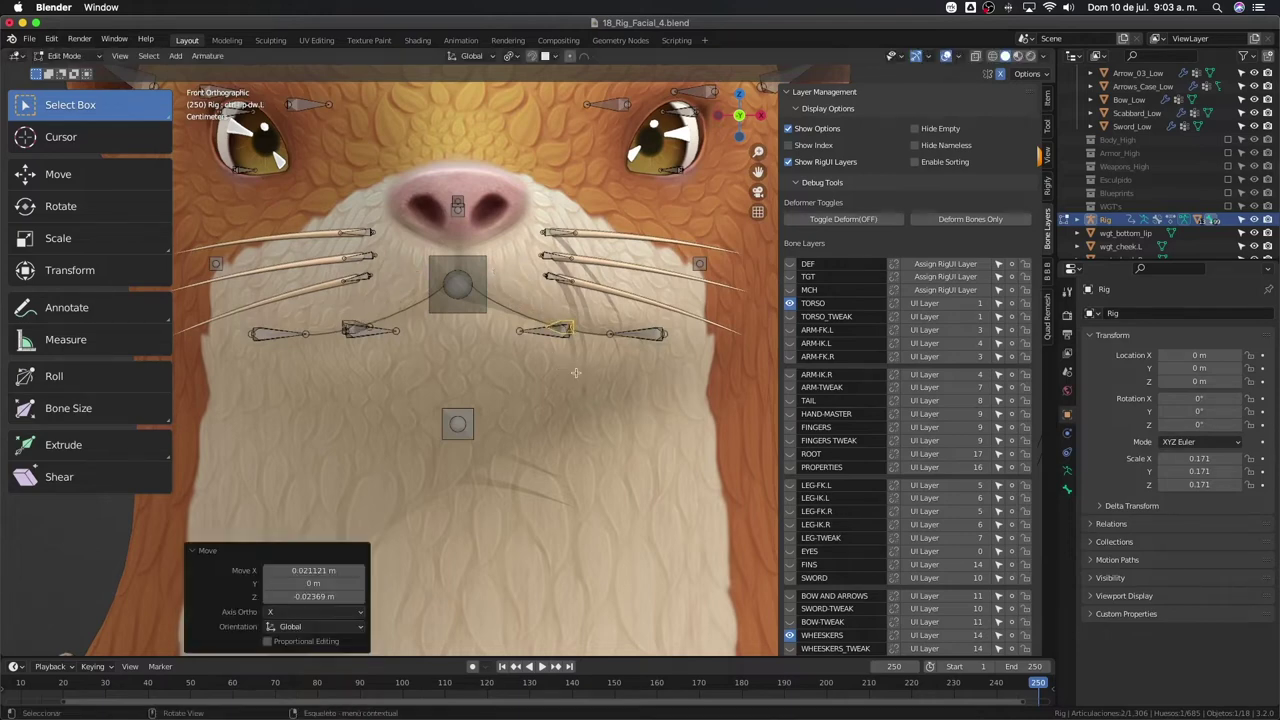
pyautogui.press('g')
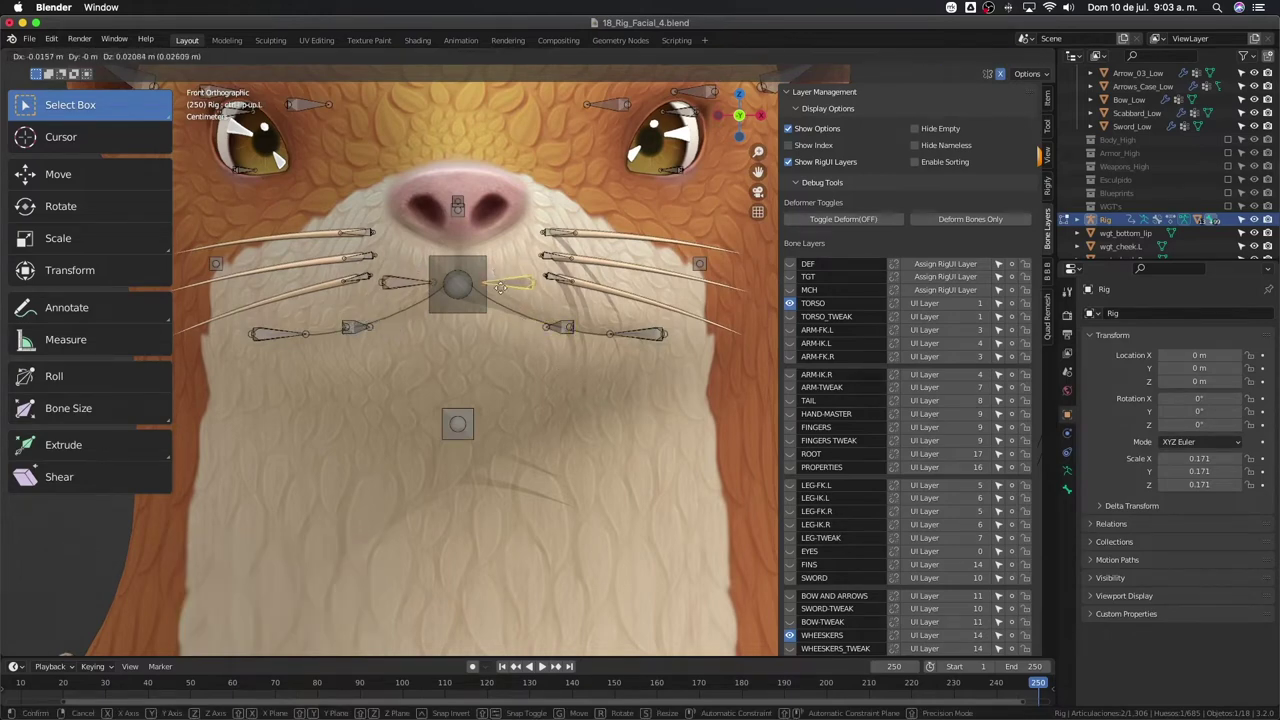
pyautogui.click(513, 297)
# - Test the lip control in Pose Mode, then shift the lip bones slightly lower (0.021121 X, −0.02369 Z)
pyautogui.hotkey('ctrl', 'Tab')
pyautogui.press('g')
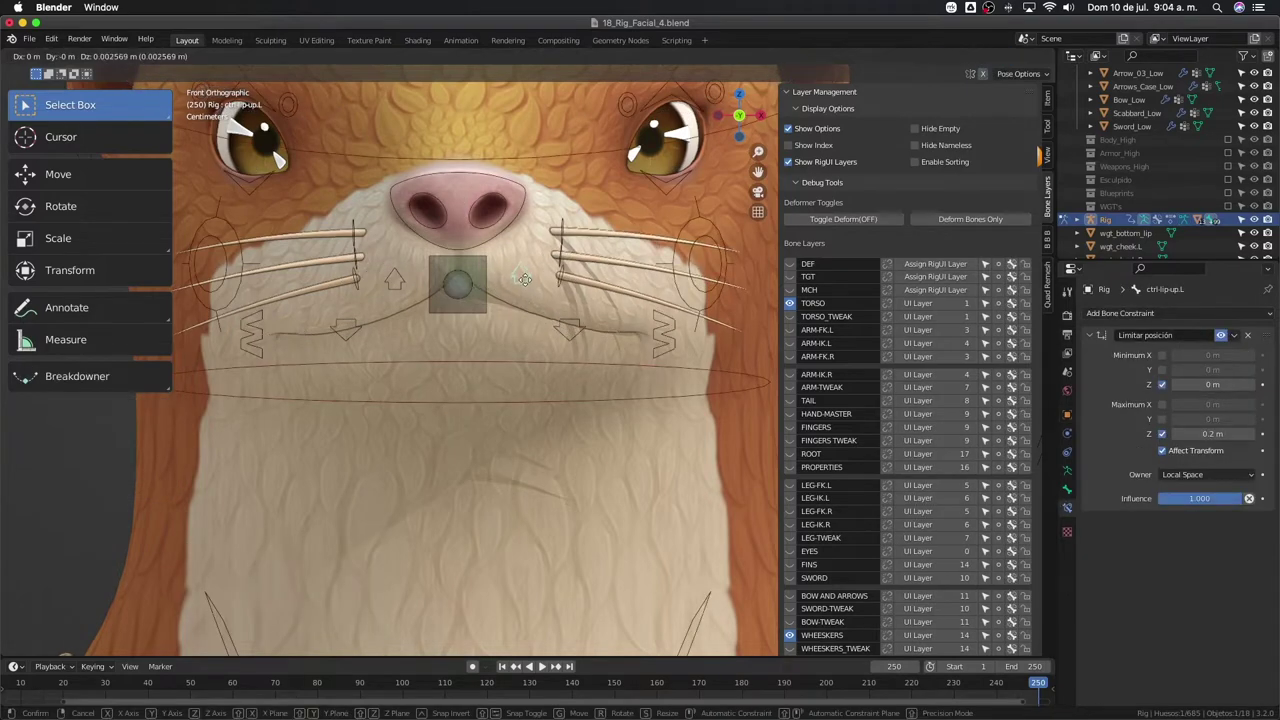
pyautogui.press('Escape')
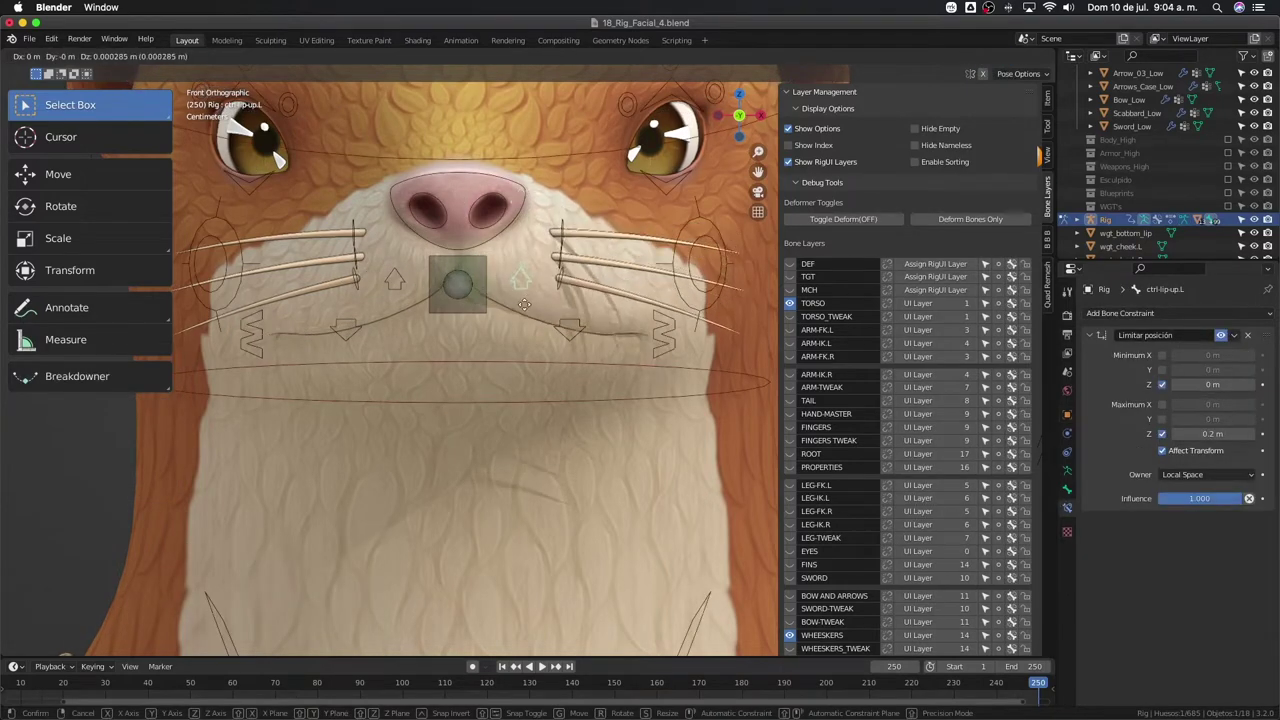
pyautogui.press('Tab')
pyautogui.press('g')
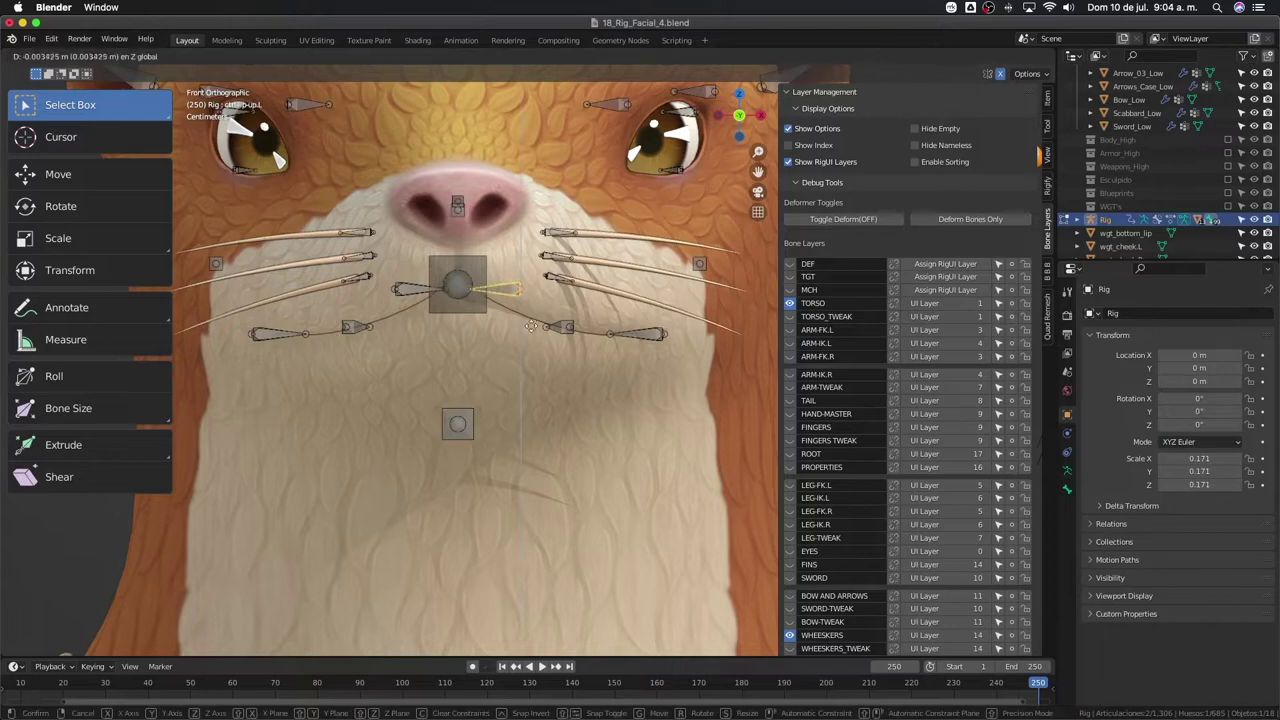
pyautogui.click(529, 346)
pyautogui.hotkey('ctrl', 'Tab')
# - Test the upper- and lower-lip controls along Z to open the mouth, then undo to close it
pyautogui.press('g')
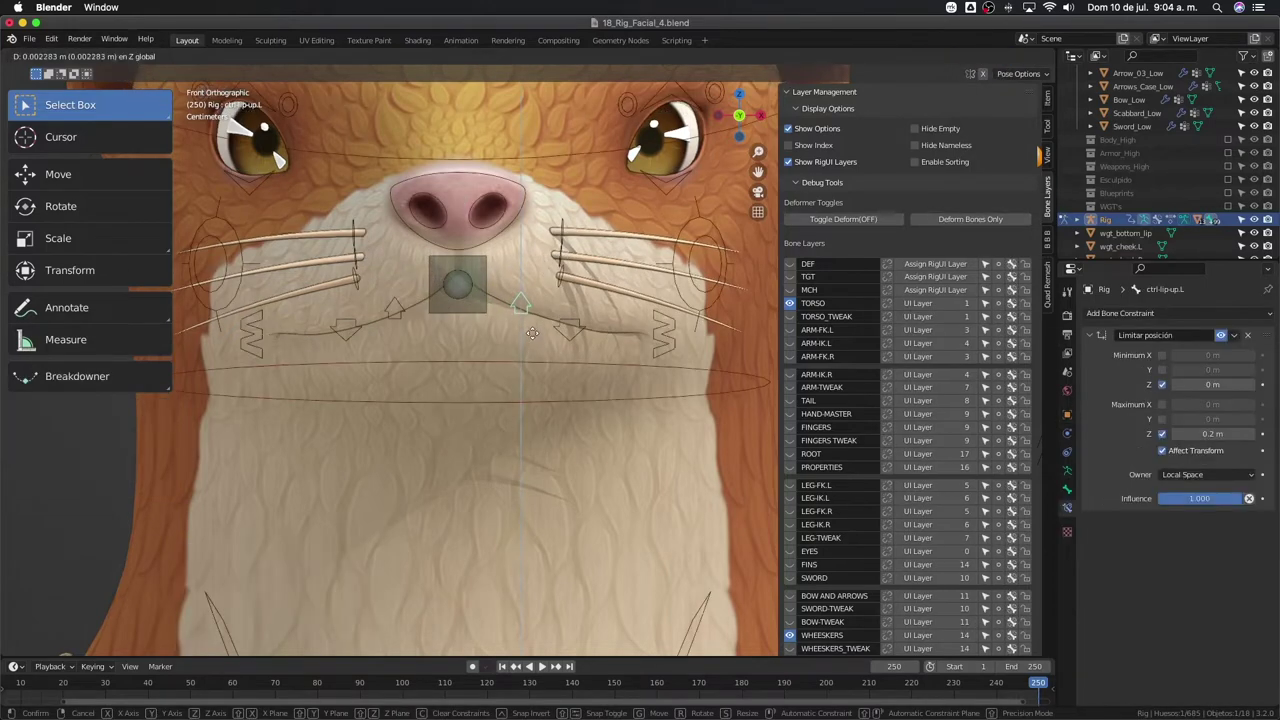
pyautogui.press('z')
pyautogui.click(562, 326)
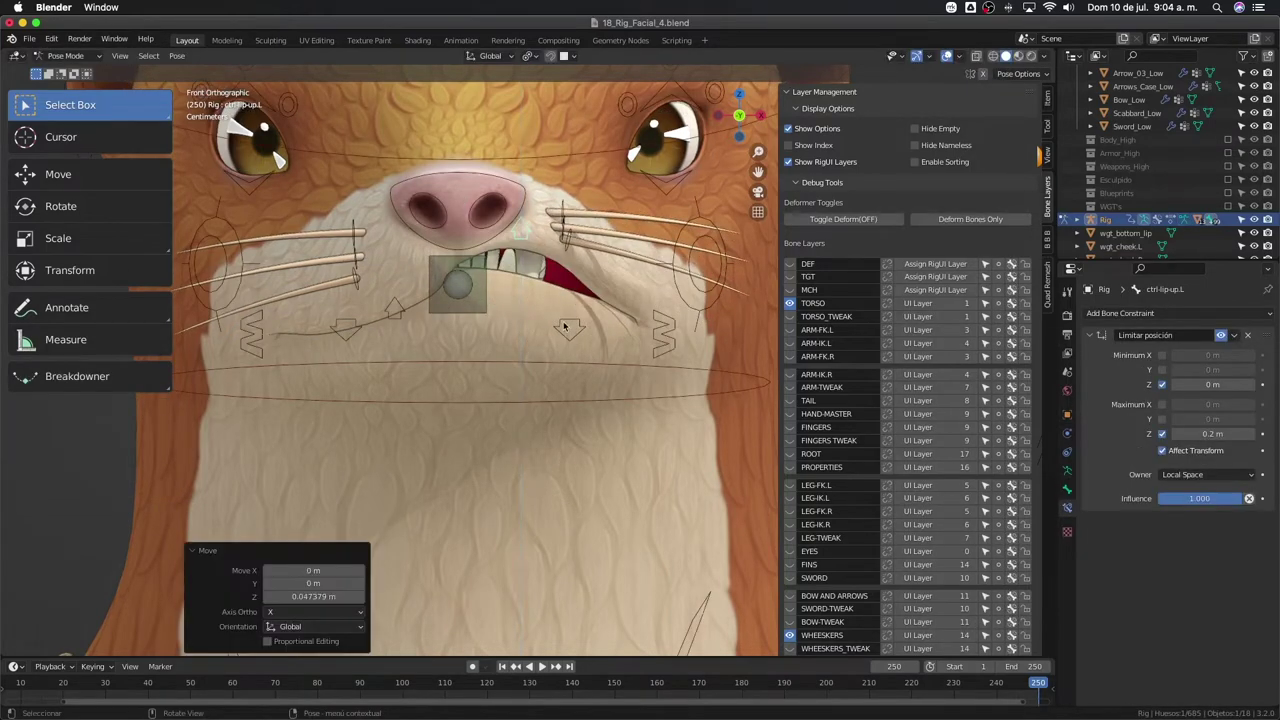
pyautogui.click(566, 330)
pyautogui.press('g')
pyautogui.press('z')
pyautogui.press('Escape')
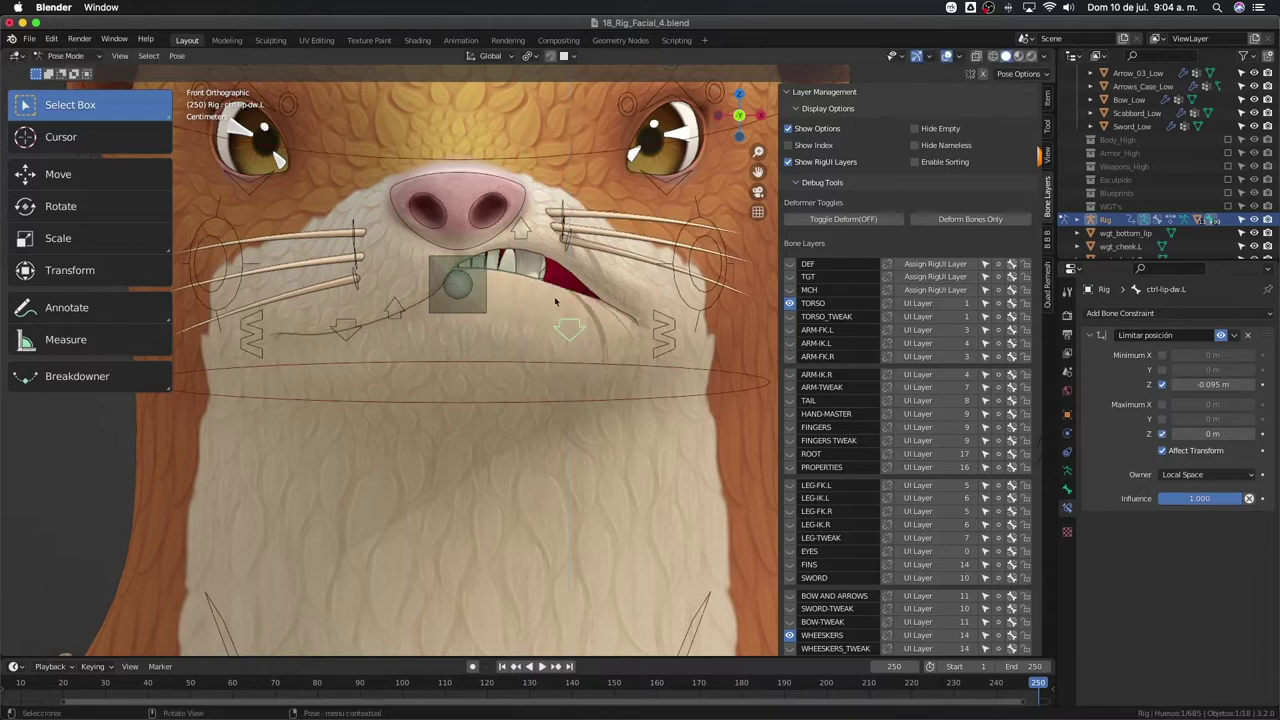
pyautogui.click(396, 310)
pyautogui.press('g')
pyautogui.press('z')
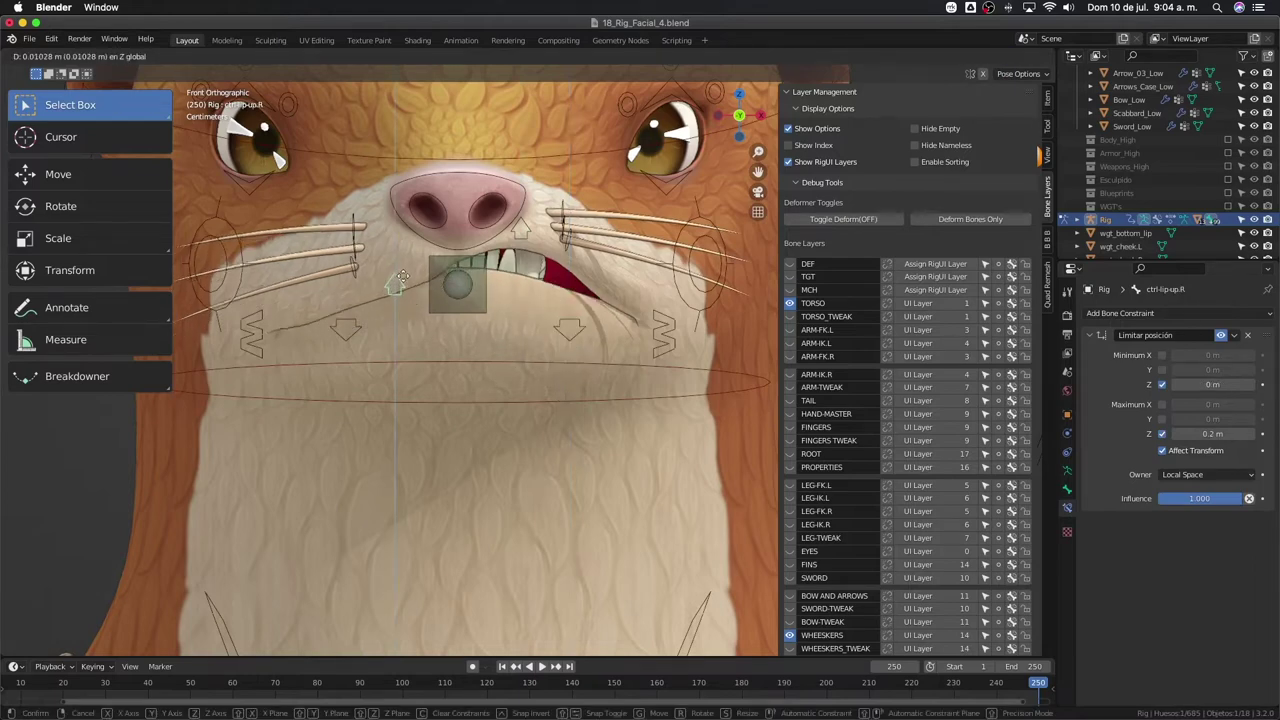
pyautogui.click(493, 306)
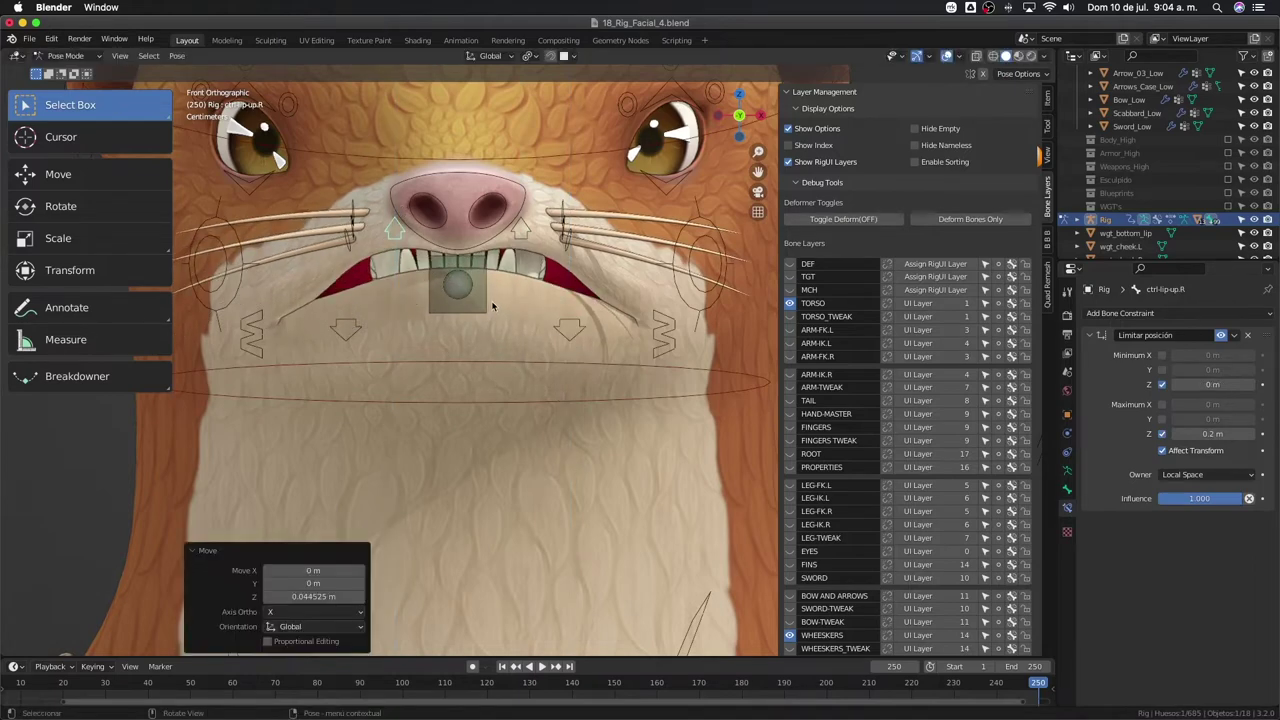
pyautogui.hotkey('ctrl', 'z')
# - Zoom out on the otter's face and save the file as 18_Rig_Facial_4.blend
pyautogui.scroll(-2, 485, 320)
pyautogui.keyDown('shift'); pyautogui.moveTo(490, 305); pyautogui.dragTo(471, 335, button='middle'); pyautogui.keyUp('shift')
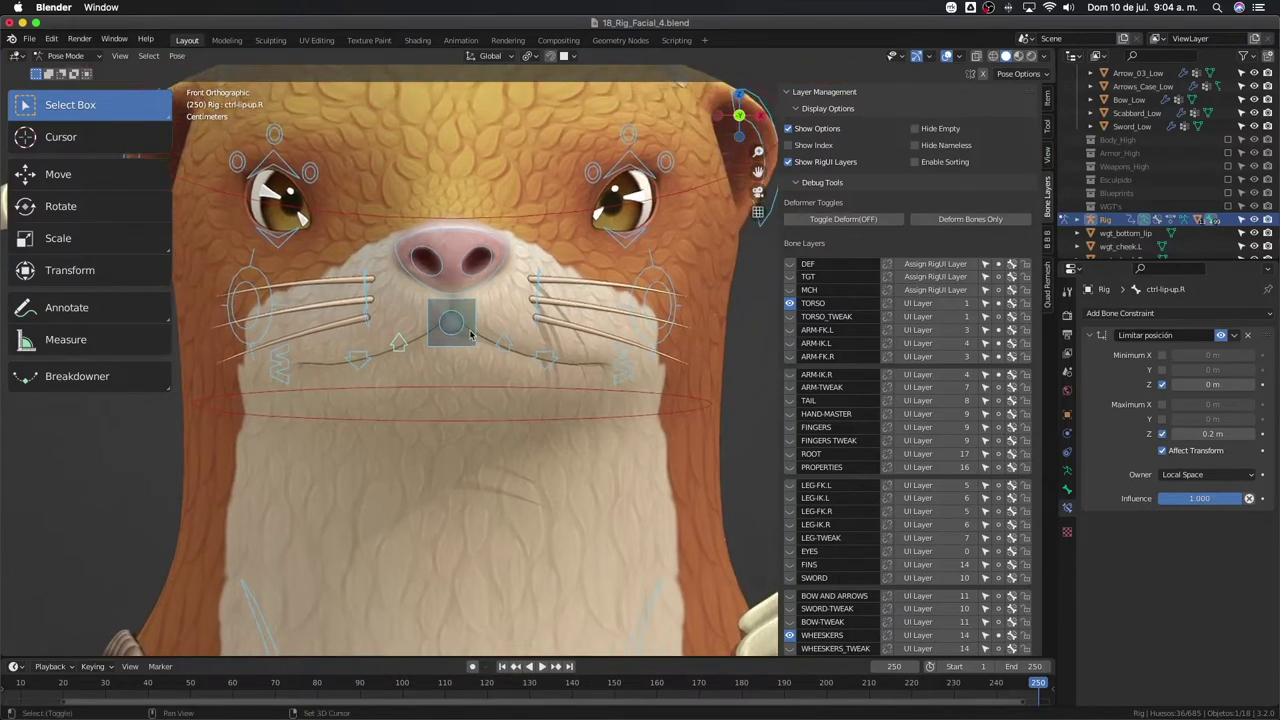
pyautogui.scroll(-1, 471, 335)
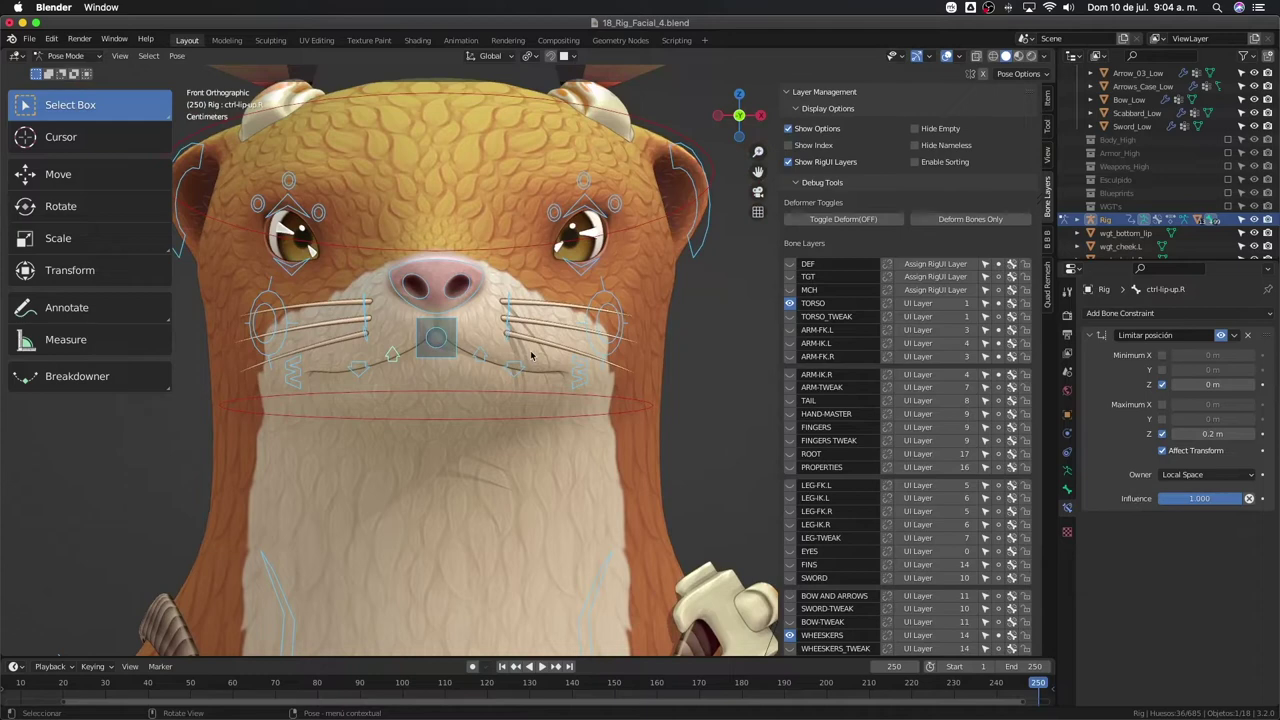
pyautogui.press('ctrl')
pyautogui.hotkey('ctrl', 's')
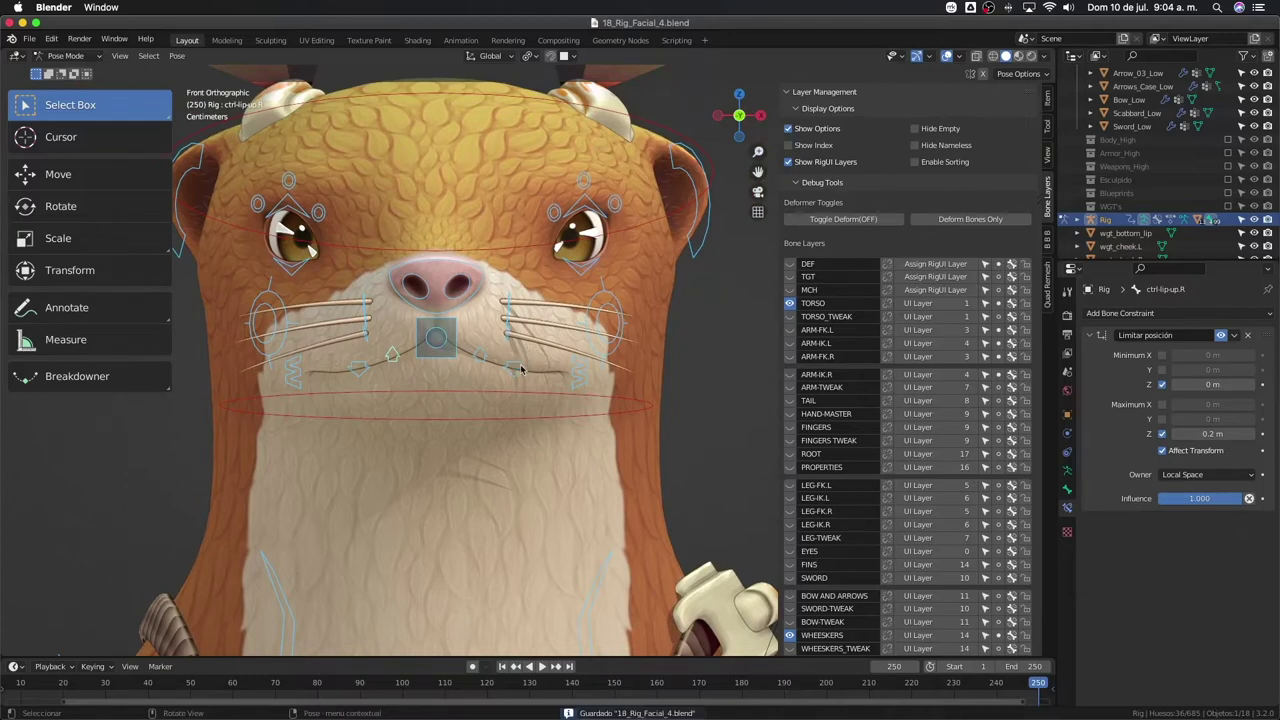
pyautogui.scroll(-1, 523, 398)
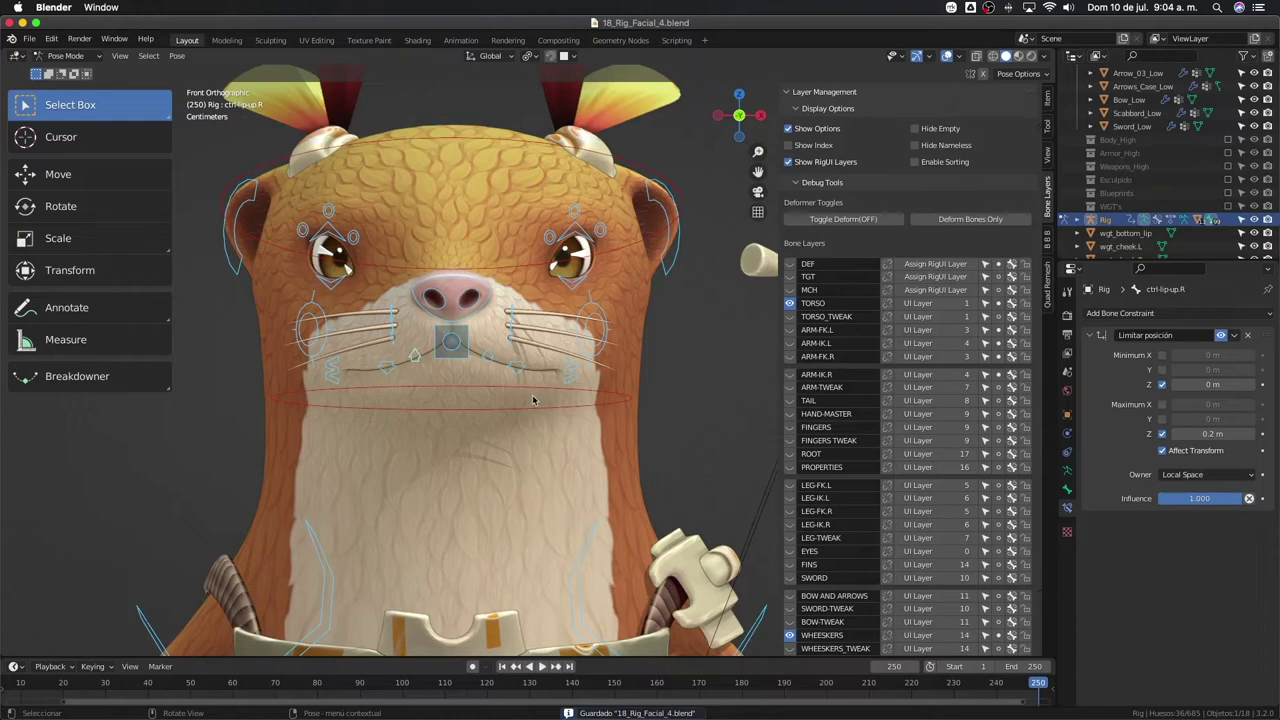
# - Show the DEF bone layer, hide the WHEESKERS and FACE layers, and select Body_Low in Object Mode
pyautogui.click(790, 263)
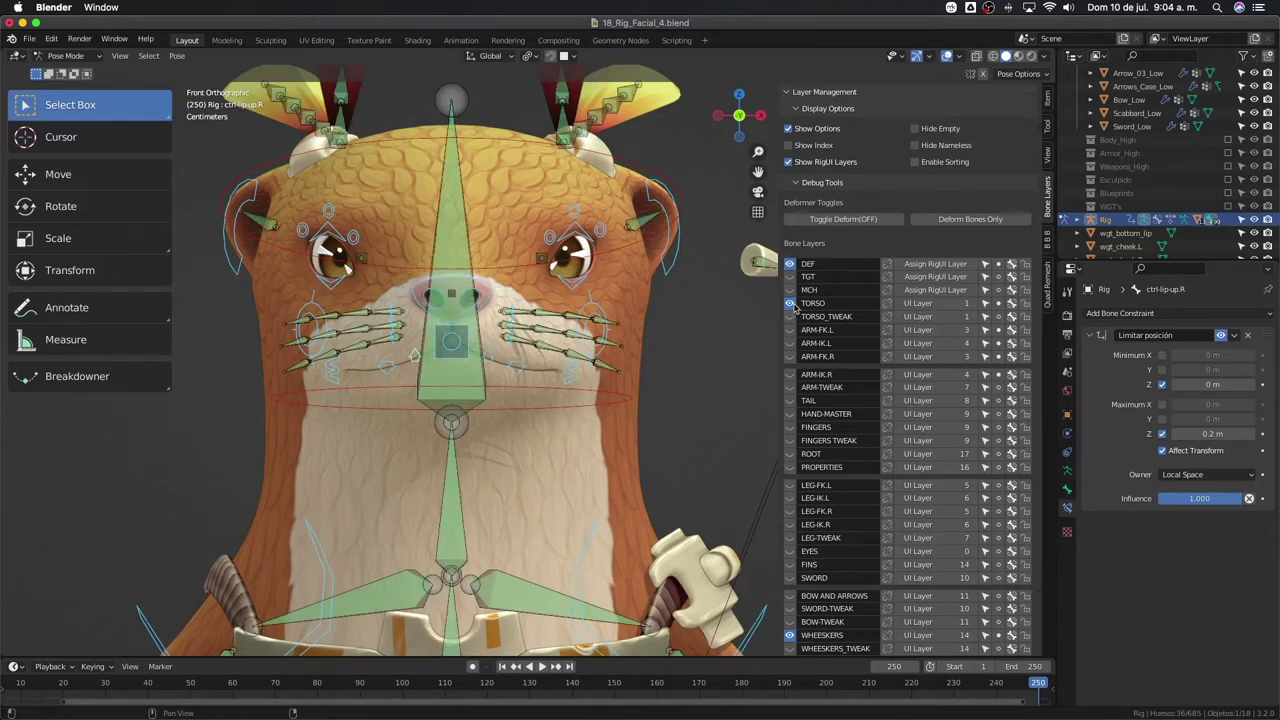
pyautogui.scroll(-2, 797, 535)
pyautogui.click(790, 555)
pyautogui.click(790, 581)
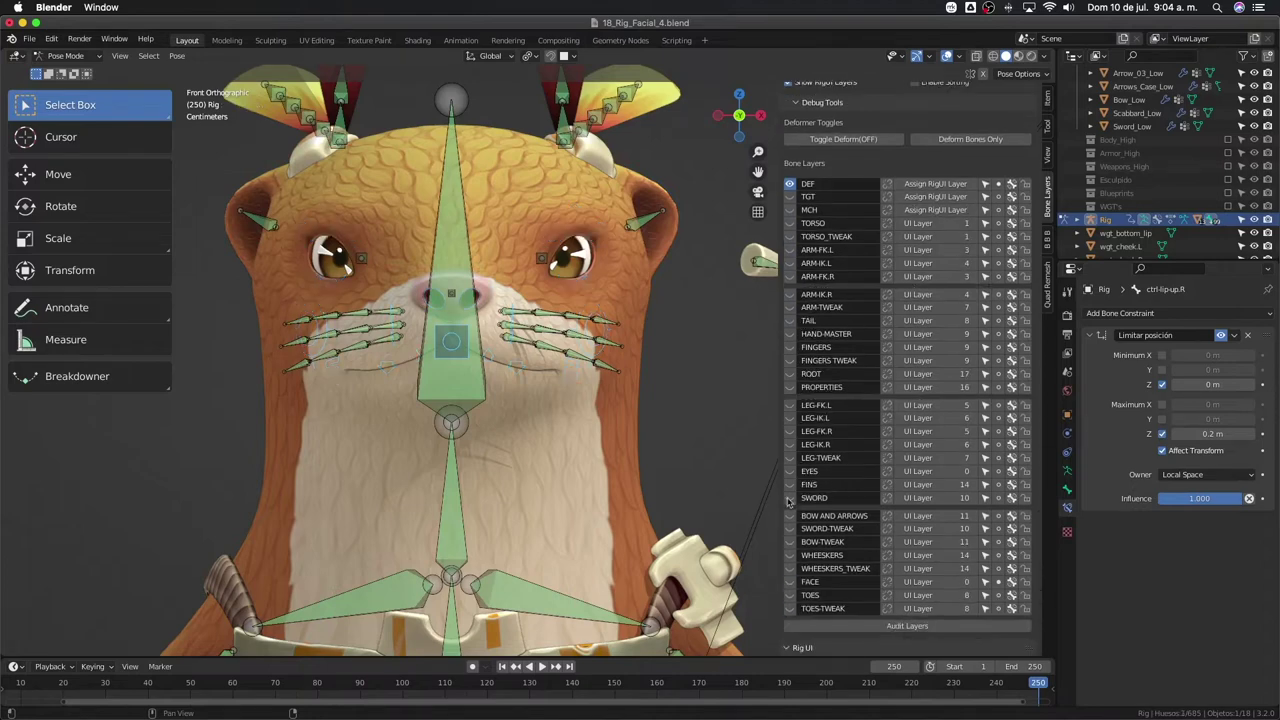
pyautogui.moveTo(498, 468); pyautogui.dragTo(517, 418, button='middle')
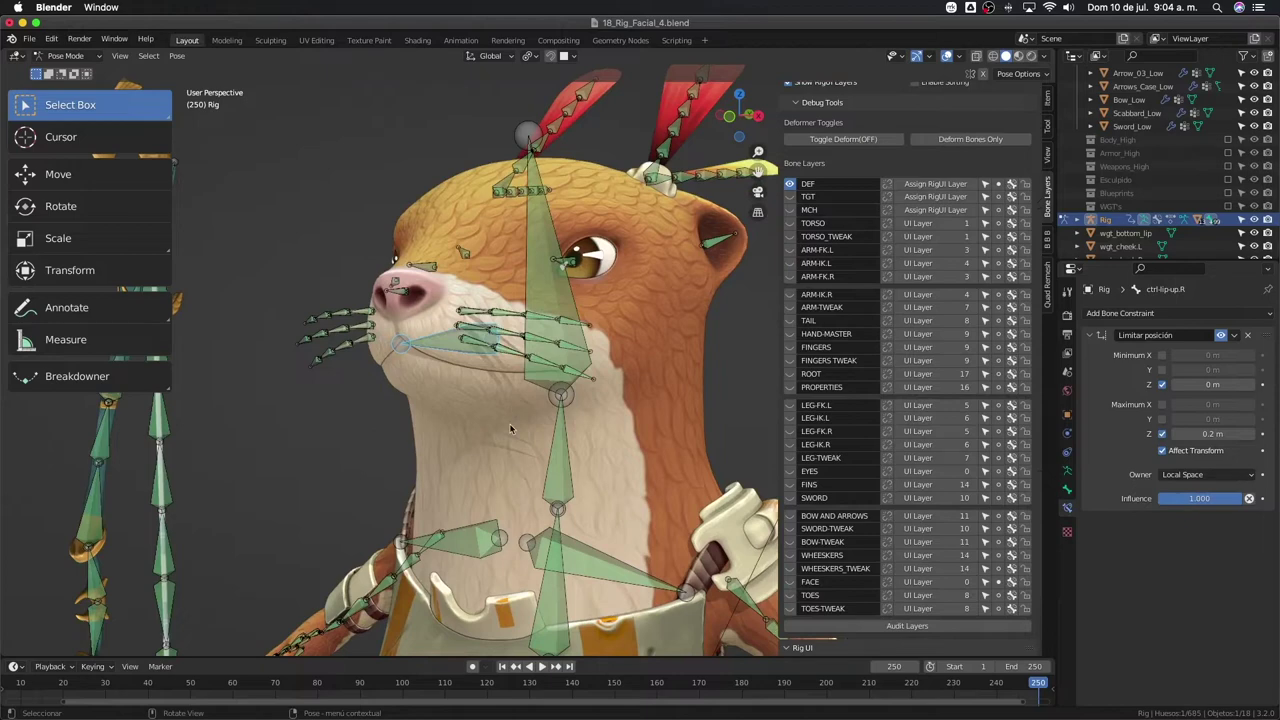
pyautogui.hotkey('ctrl', 'Tab')
pyautogui.click(507, 421)
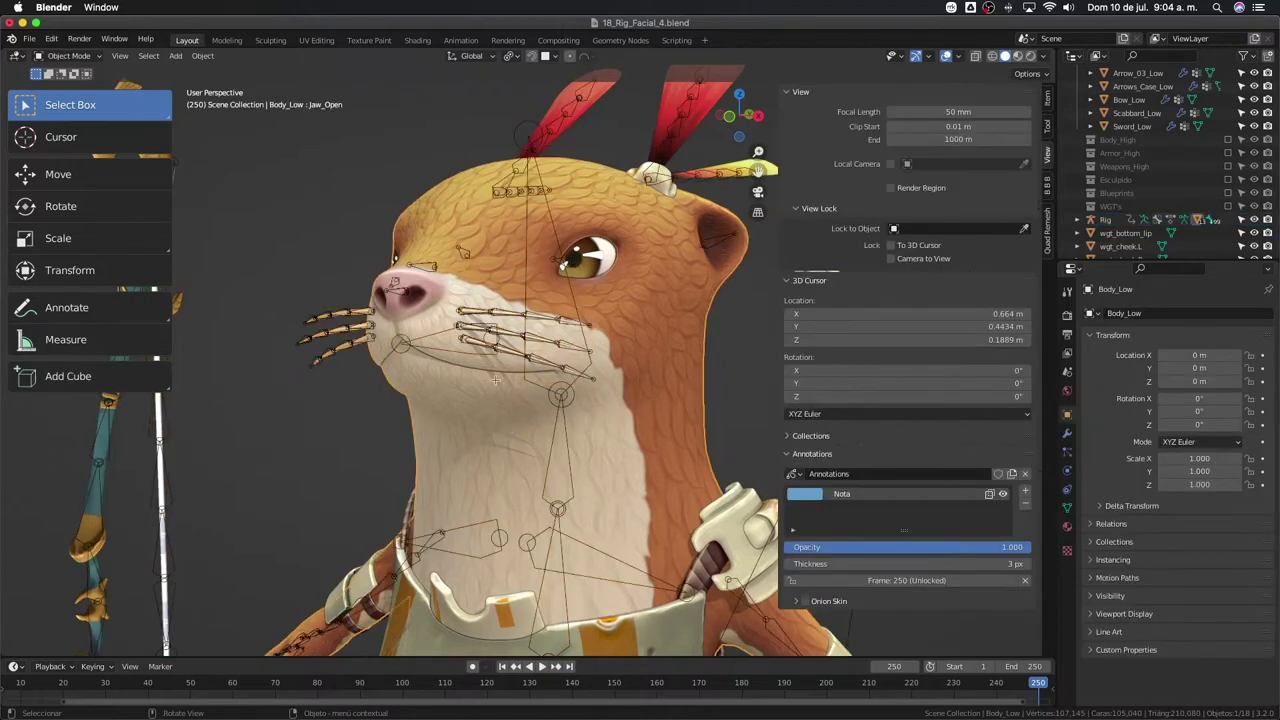
# - In Edit Mode, hide the body skin, eyes, teeth and whiskers, and show only the Body collection
pyautogui.press('Tab')
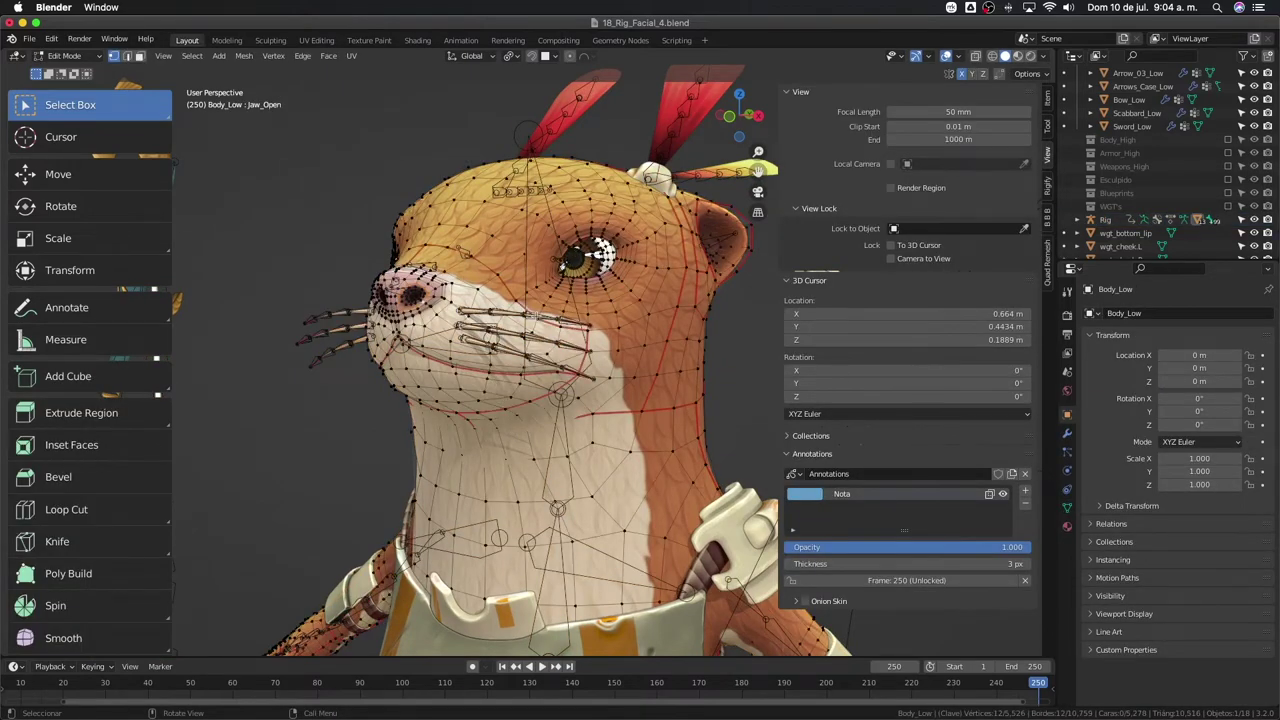
pyautogui.click(453, 437)
pyautogui.press('l')
pyautogui.press('h')
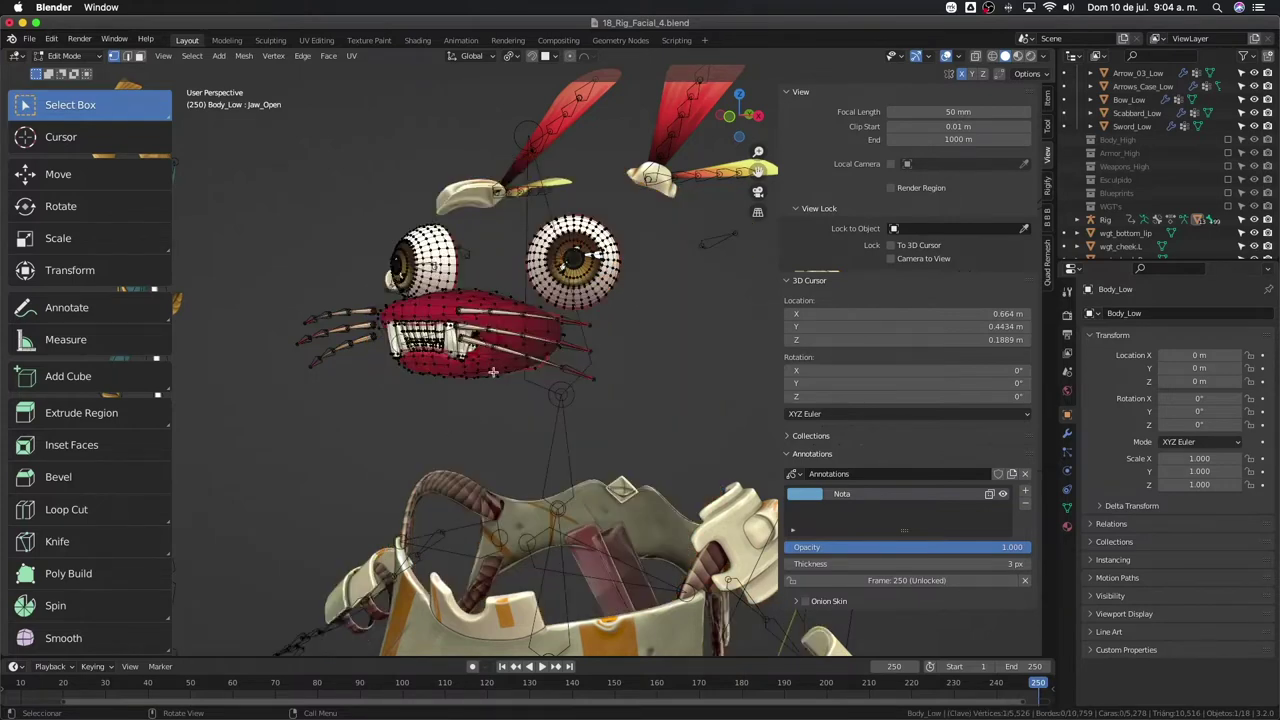
pyautogui.press('l')
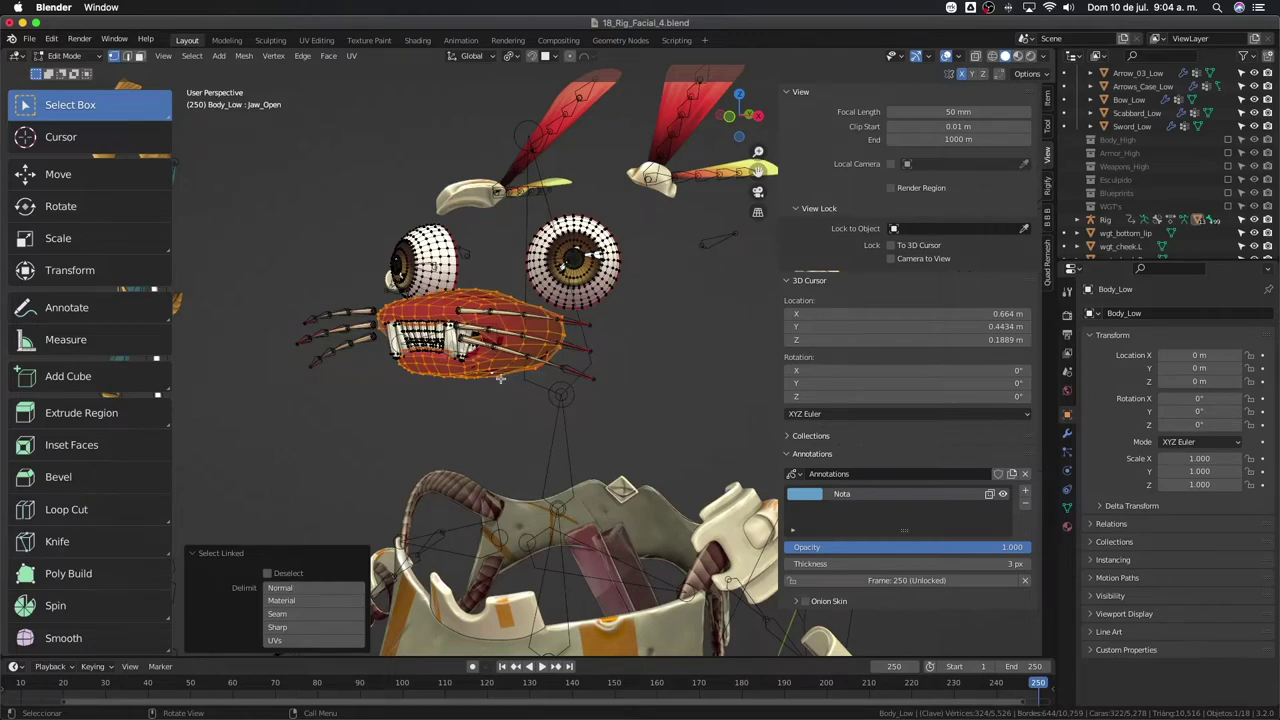
pyautogui.hotkey('alt', 'h')
pyautogui.press('h')
pyautogui.moveTo(500, 378); pyautogui.dragTo(520, 382, button='middle')
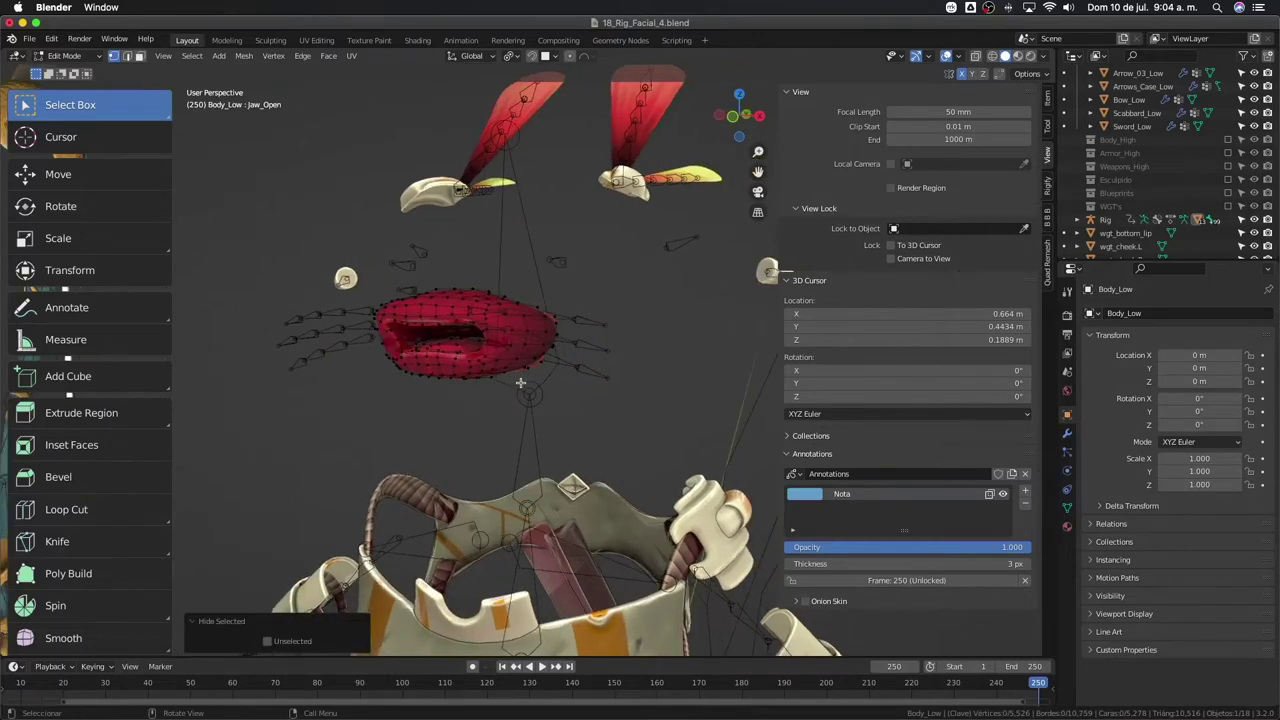
pyautogui.scroll(5, 1200, 150)
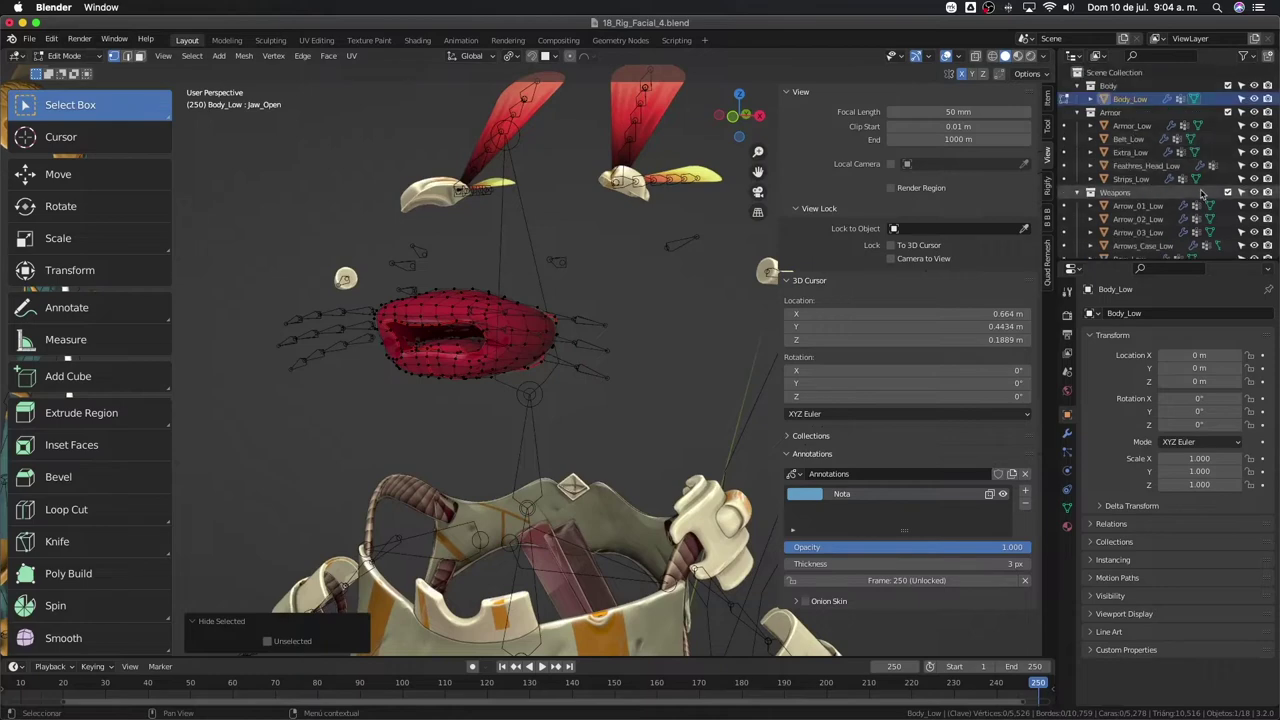
pyautogui.keyDown('ctrl'); pyautogui.click(1228, 85); pyautogui.keyUp('ctrl')
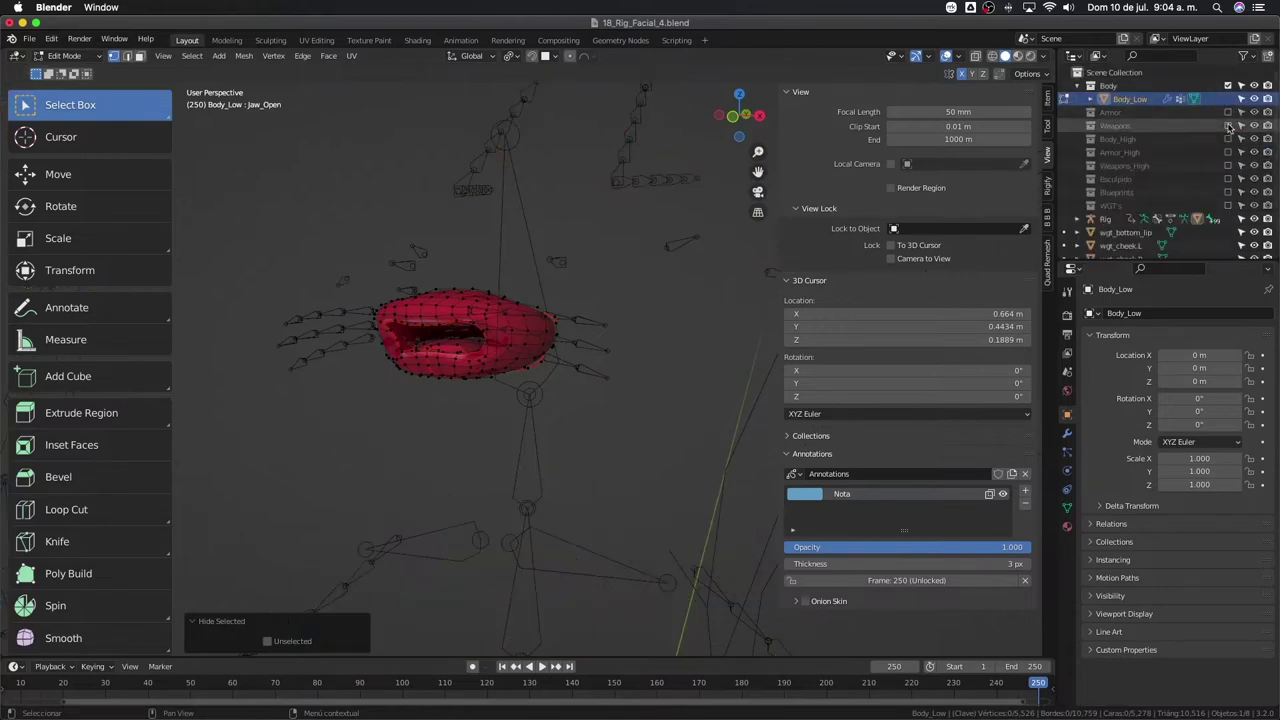
# - With X-ray on, grow the selection onto the lip mesh and hide it too
pyautogui.moveTo(645, 333)
pyautogui.mouseDown(button='middle')
pyautogui.moveTo(563, 336)
pyautogui.moveTo(514, 363)
pyautogui.moveTo(611, 357)
pyautogui.moveTo(656, 378)
pyautogui.moveTo(474, 380)
pyautogui.moveTo(436, 362)
pyautogui.mouseUp(button='middle')
pyautogui.press('Tab')
pyautogui.press('Tab')
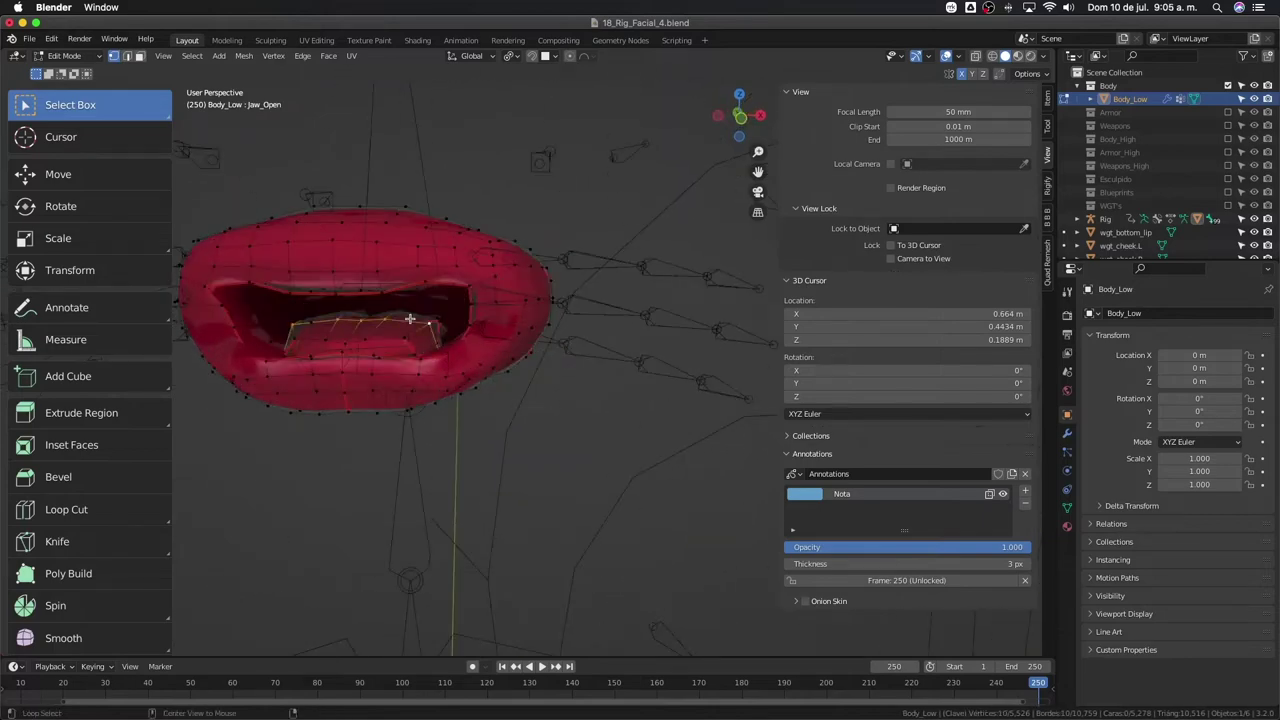
pyautogui.press('KP_7')
pyautogui.moveTo(437, 406)
pyautogui.mouseDown(button='middle')
pyautogui.moveTo(414, 320)
pyautogui.moveTo(414, 337)
pyautogui.moveTo(465, 343)
pyautogui.moveTo(423, 355)
pyautogui.moveTo(455, 352)
pyautogui.mouseUp(button='middle')
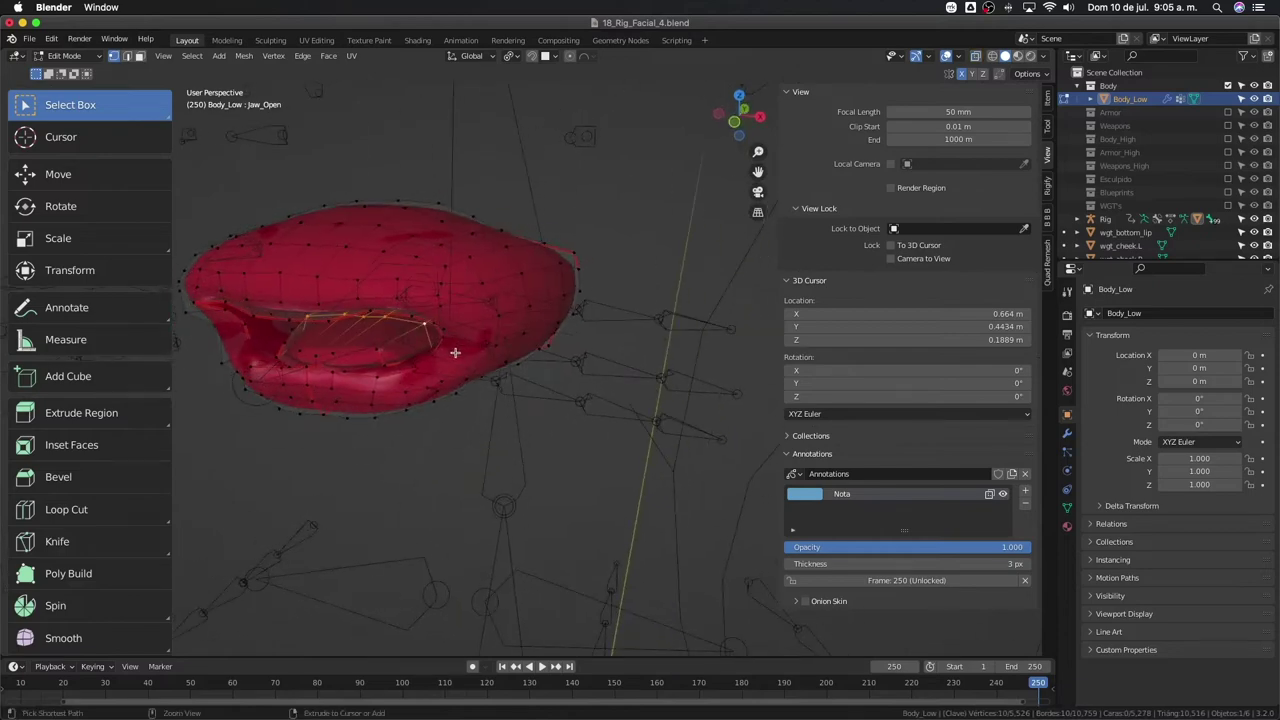
pyautogui.press('ctrl+KP_Add')
pyautogui.hotkey('alt', 'z')
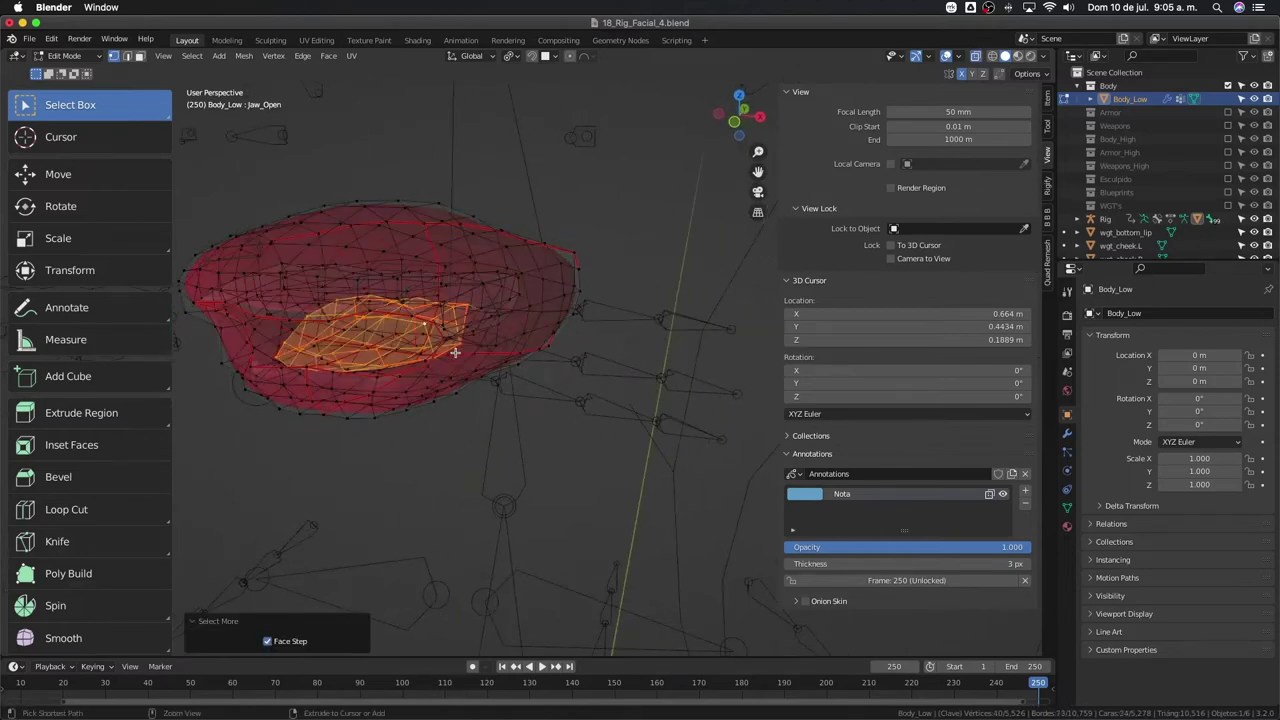
pyautogui.moveTo(455, 352); pyautogui.dragTo(391, 365, button='middle')
pyautogui.press('ctrl+KP_Add')
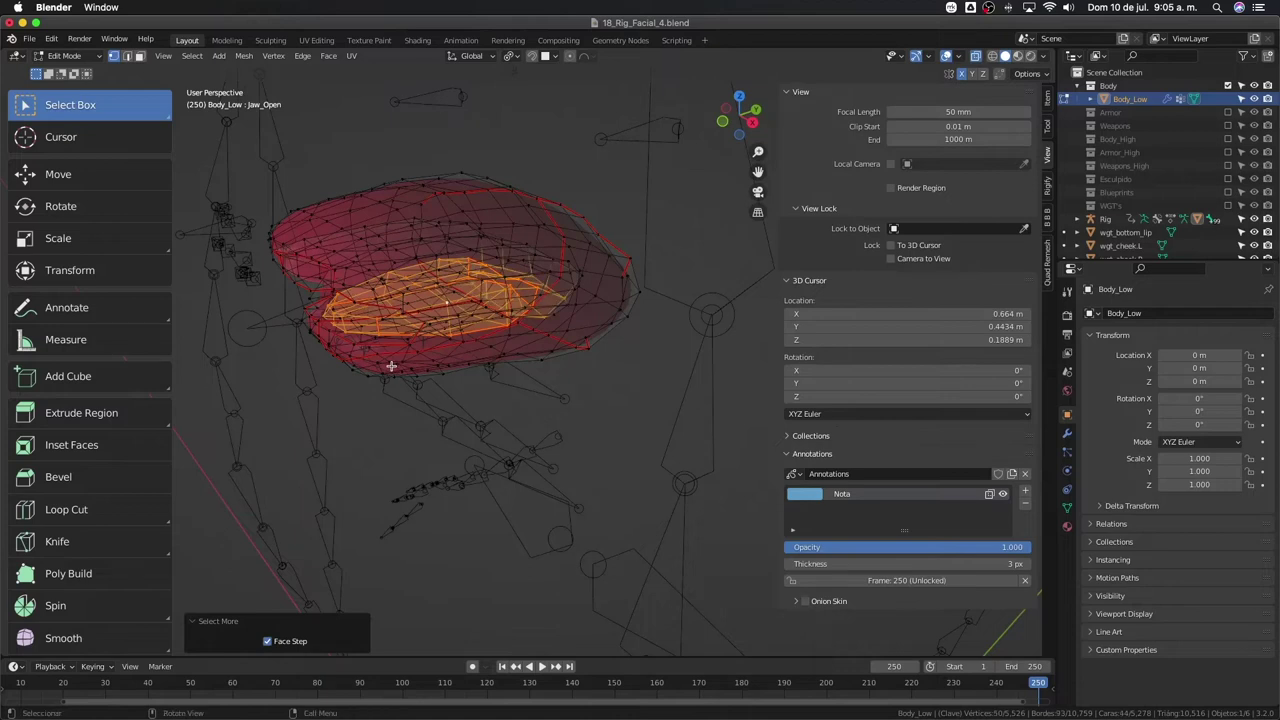
pyautogui.hotkey('ctrl', 'l')
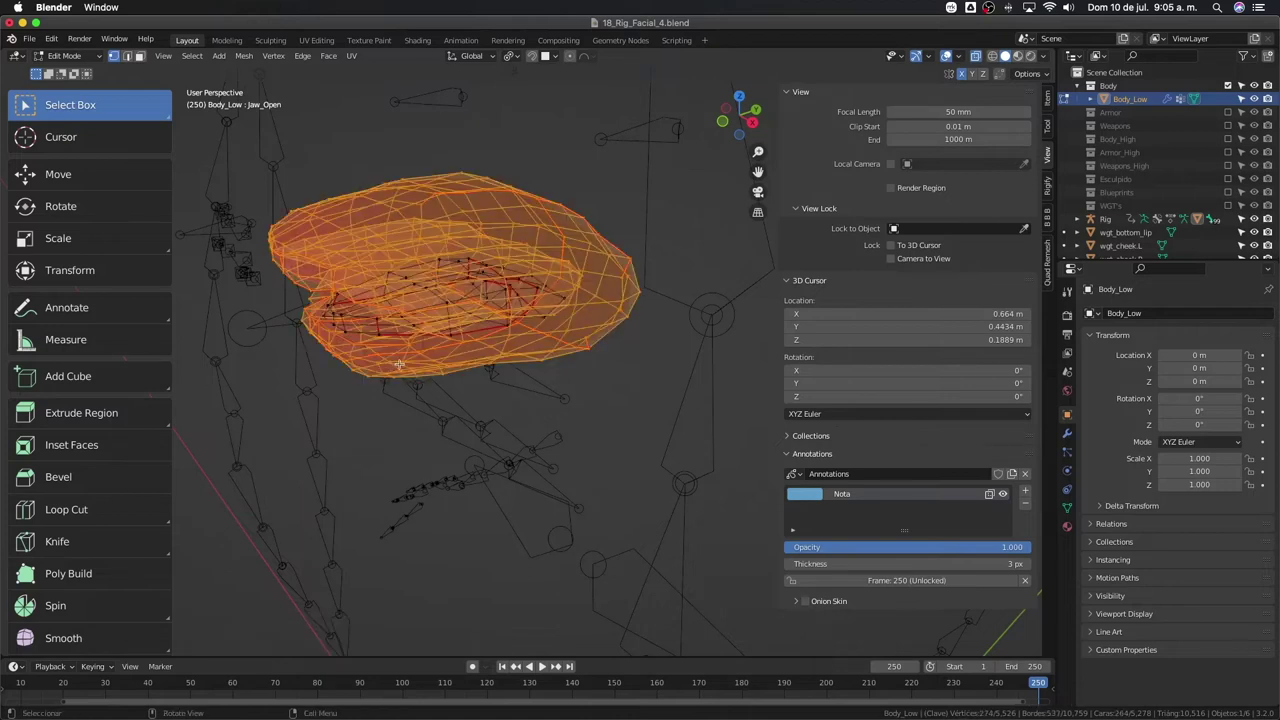
pyautogui.press('h')
# - View the inner mouth from the right side and select its front edge loop
pyautogui.moveTo(428, 363)
pyautogui.mouseDown(button='middle')
pyautogui.moveTo(470, 328)
pyautogui.moveTo(514, 343)
pyautogui.moveTo(556, 379)
pyautogui.moveTo(546, 382)
pyautogui.moveTo(560, 405)
pyautogui.moveTo(509, 331)
pyautogui.moveTo(544, 376)
pyautogui.moveTo(606, 381)
pyautogui.mouseUp(button='middle')
pyautogui.press('KP_3')
pyautogui.keyDown('alt'); pyautogui.click(613, 339); pyautogui.keyUp('alt')
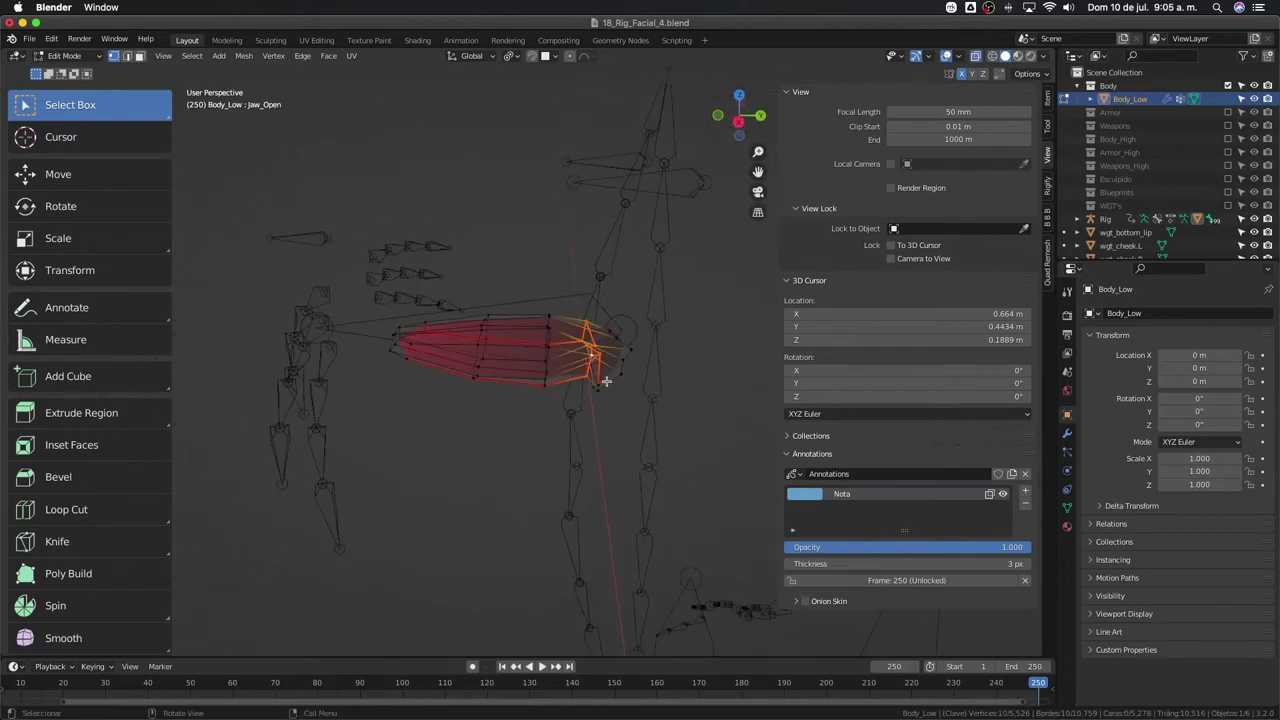
# - Snap the 3D cursor to the selected front edge loop
pyautogui.press('Tab')
pyautogui.press('Tab')
pyautogui.hotkey('shift', 's')
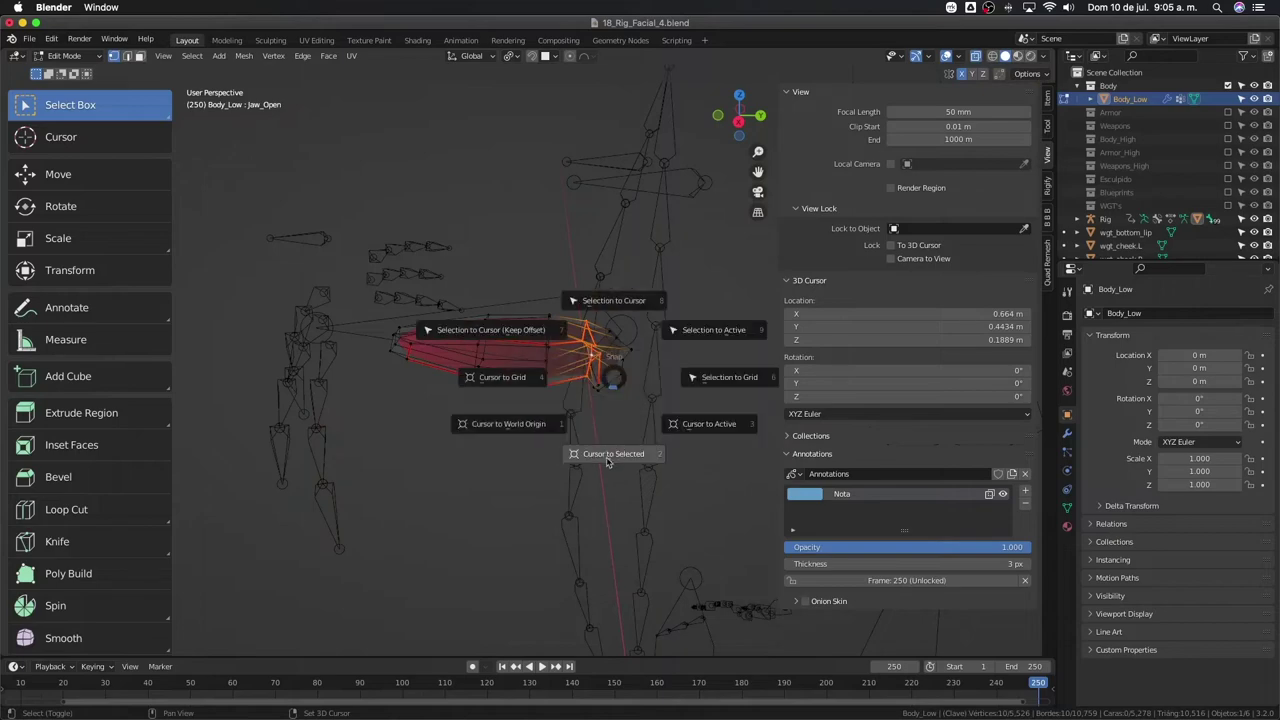
pyautogui.click(606, 458)
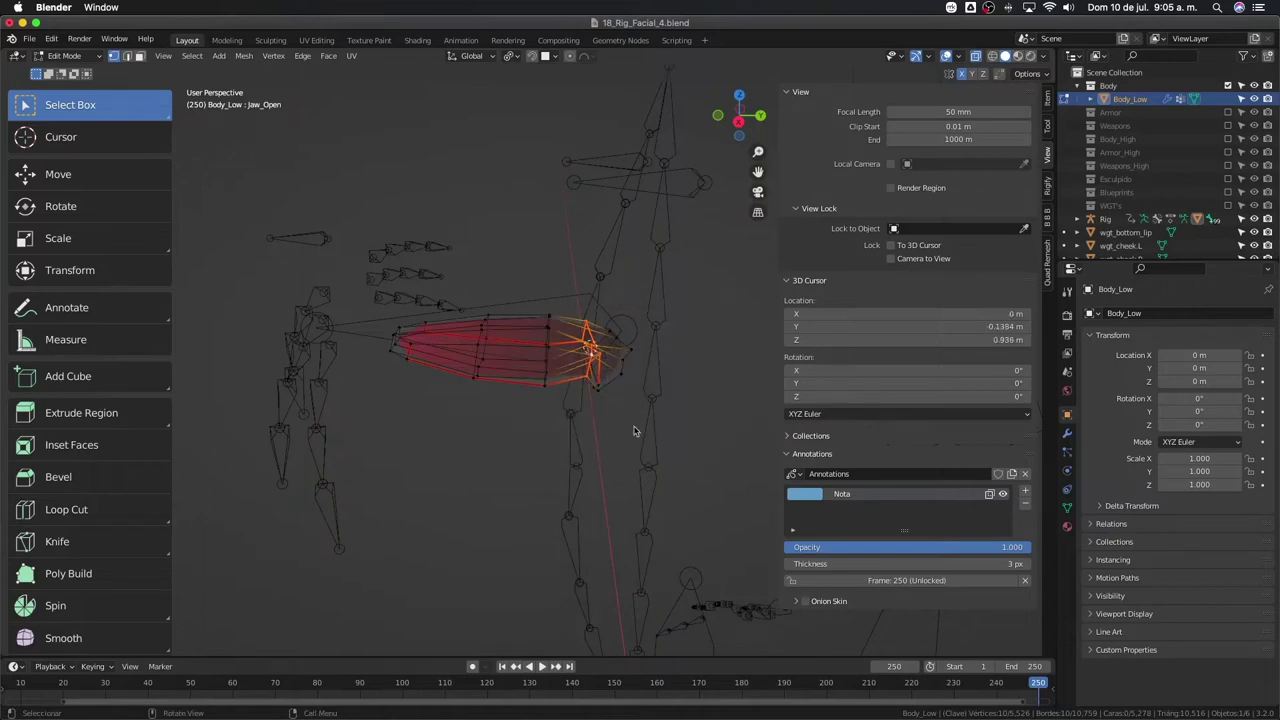
# - Reselect Body_Low as the active object and return to editing its mesh
pyautogui.press('Tab')
pyautogui.scroll(5, 636, 425)
pyautogui.scroll(3, 636, 425)
pyautogui.scroll(2, 636, 422)
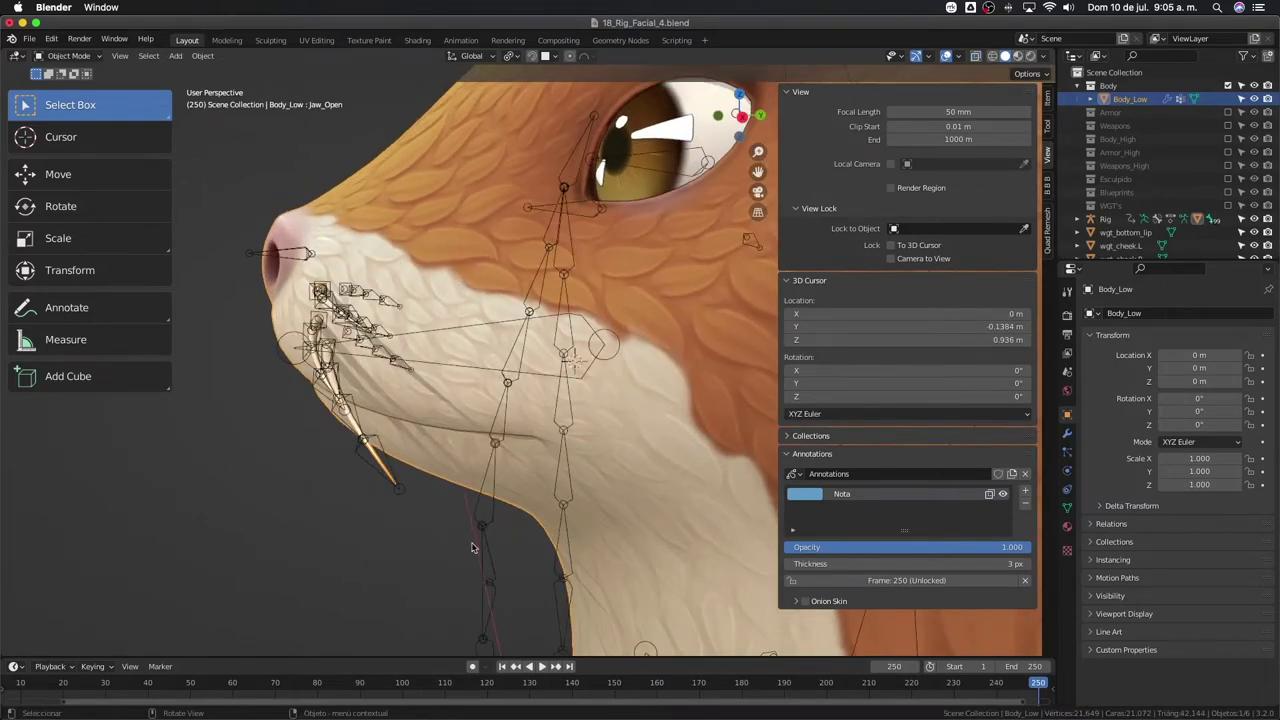
pyautogui.click(486, 524)
pyautogui.moveTo(485, 523); pyautogui.dragTo(612, 447, button='middle')
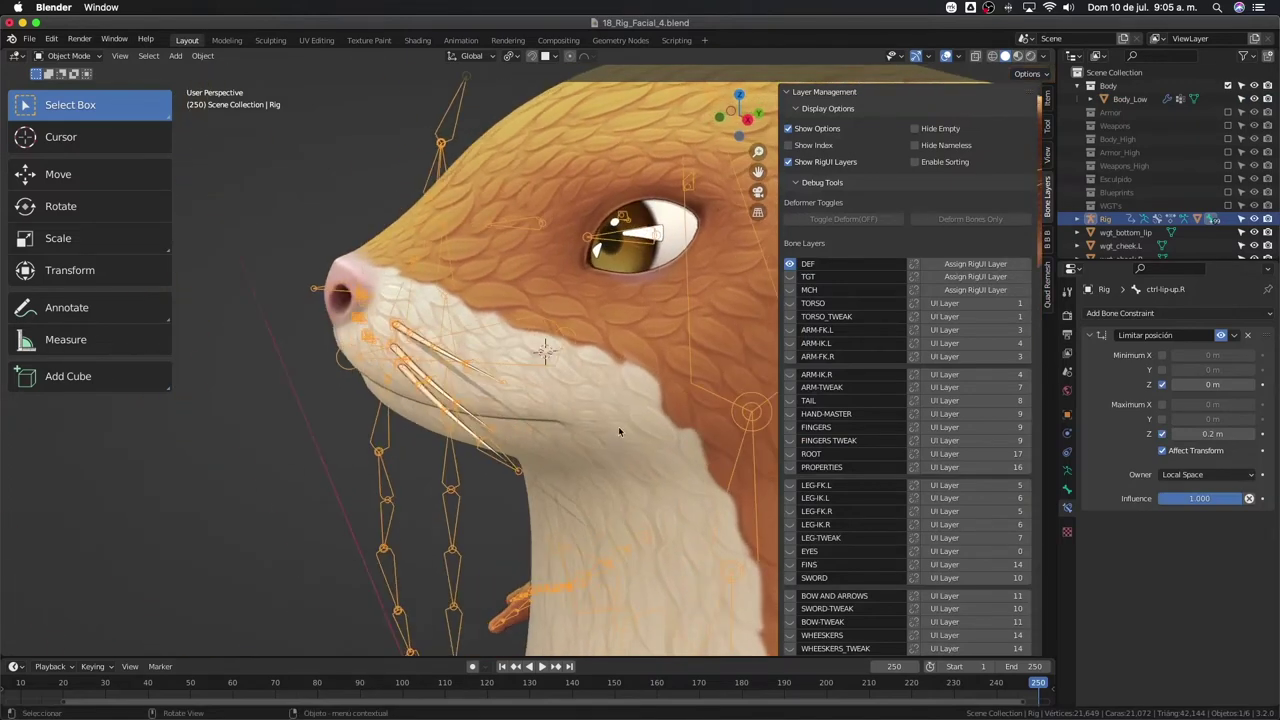
pyautogui.click(618, 426)
pyautogui.press('Tab')
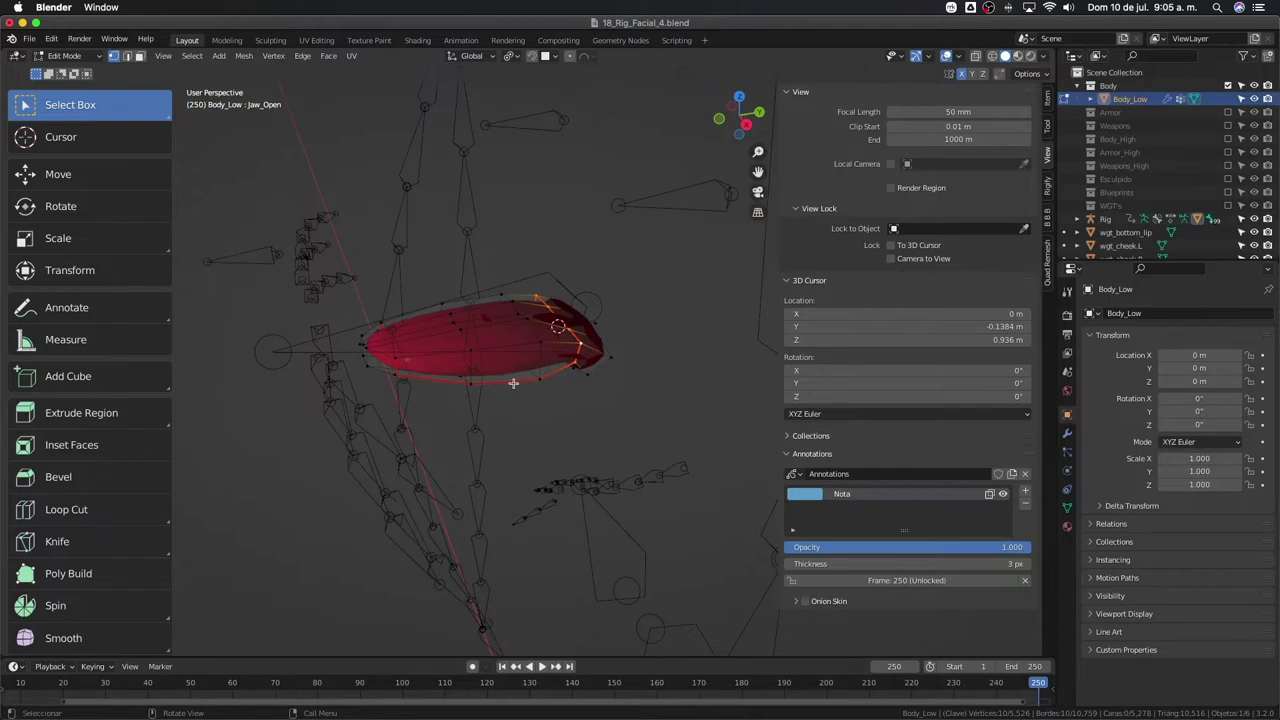
pyautogui.moveTo(443, 299); pyautogui.dragTo(528, 366, button='middle')
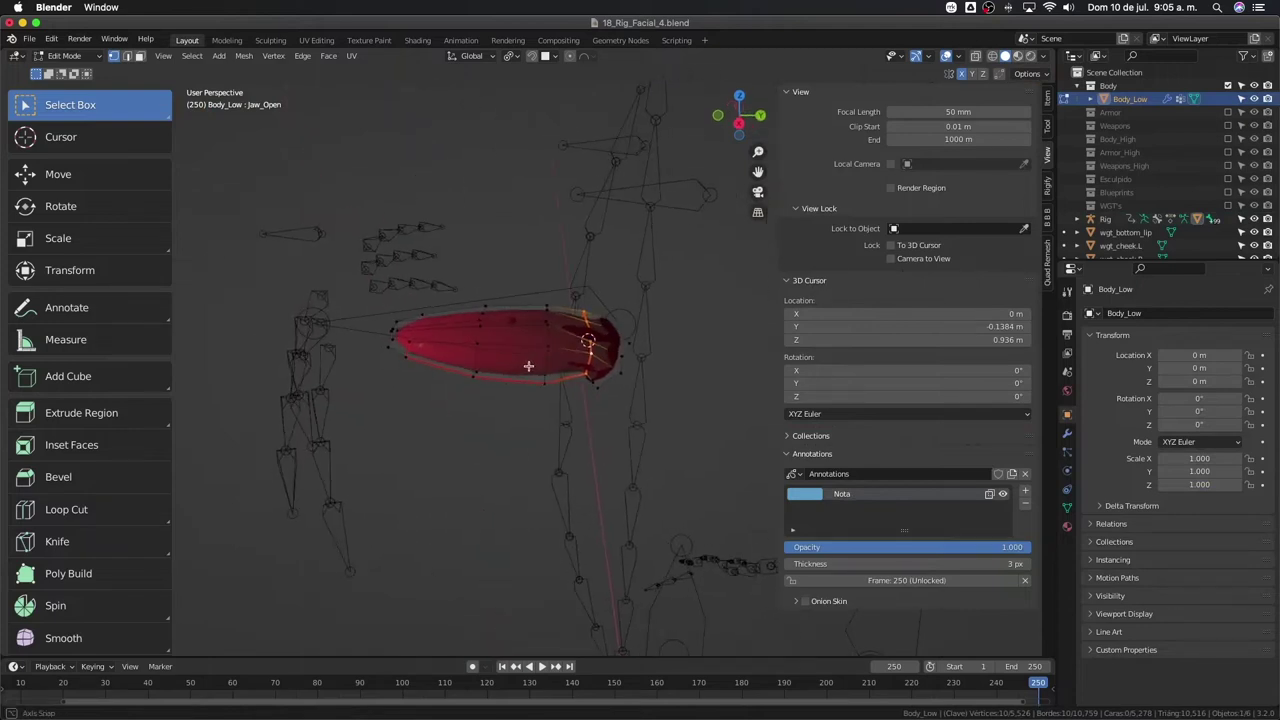
# - Select all inner-mouth vertices and assign them to a new vertex group named 'mask'
pyautogui.press('a')
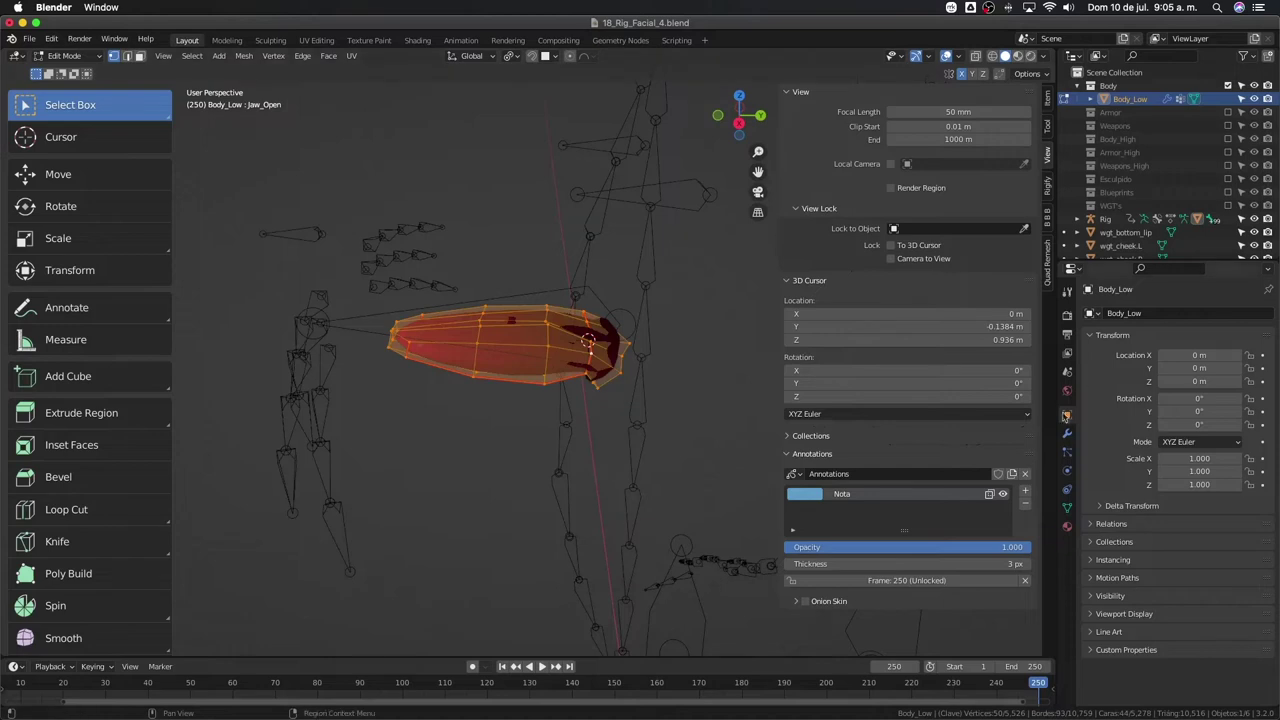
pyautogui.click(1067, 433)
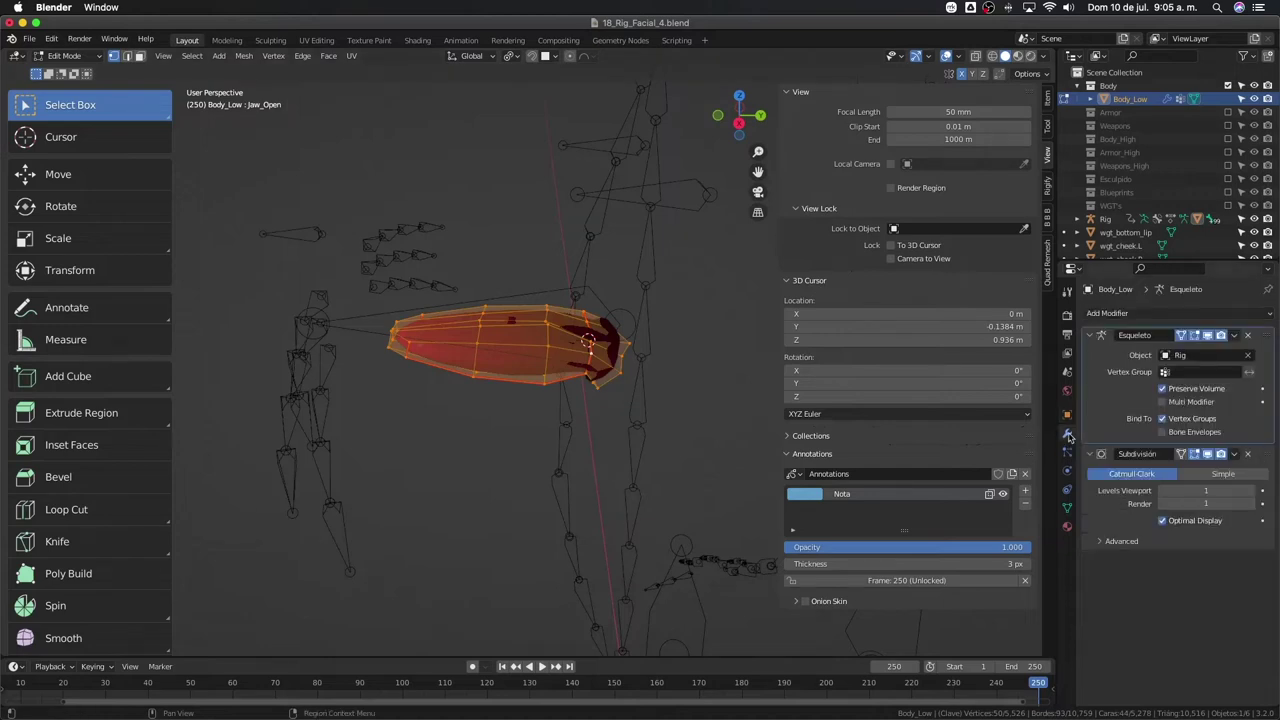
pyautogui.click(1067, 508)
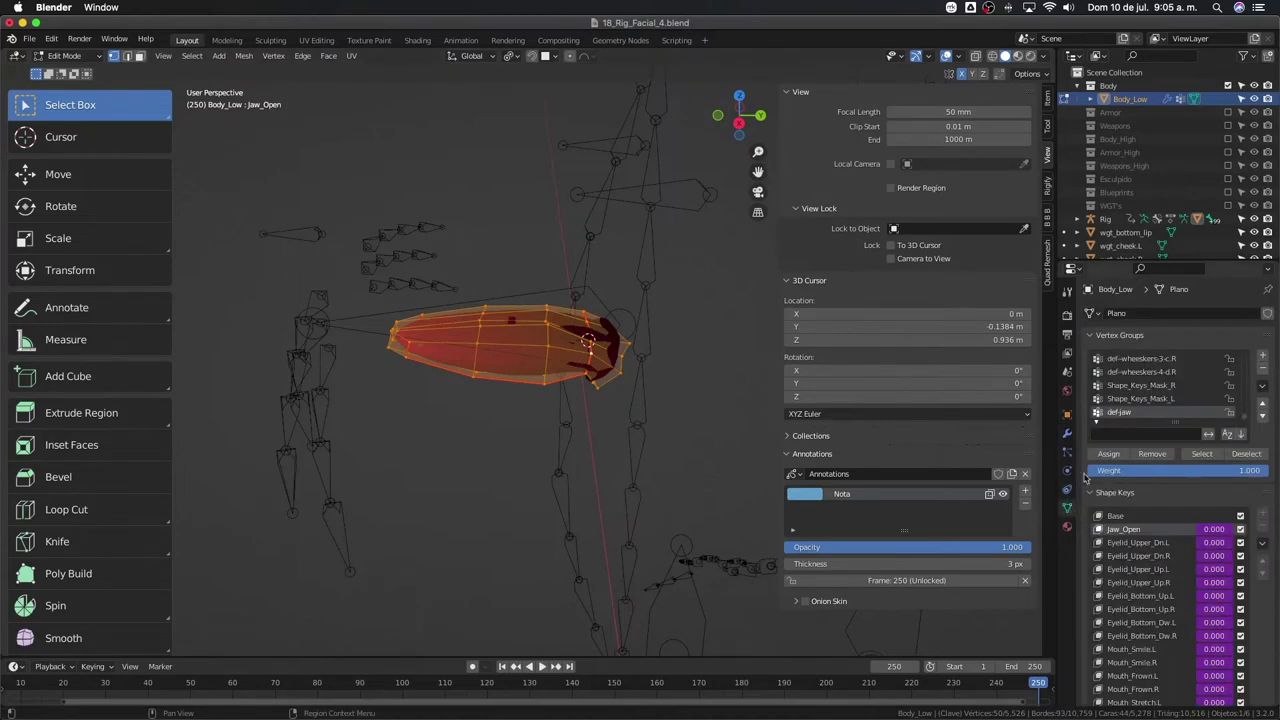
pyautogui.click(1262, 355)
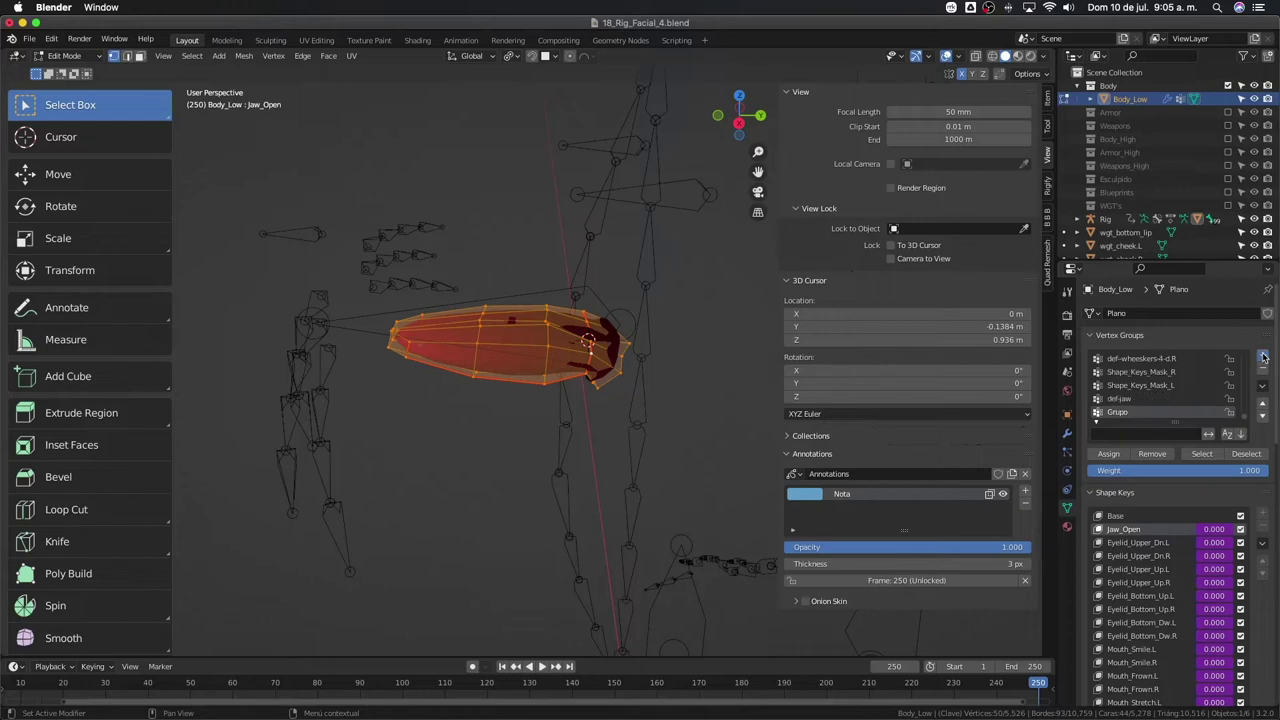
pyautogui.doubleClick(1126, 416)
pyautogui.write('mask')
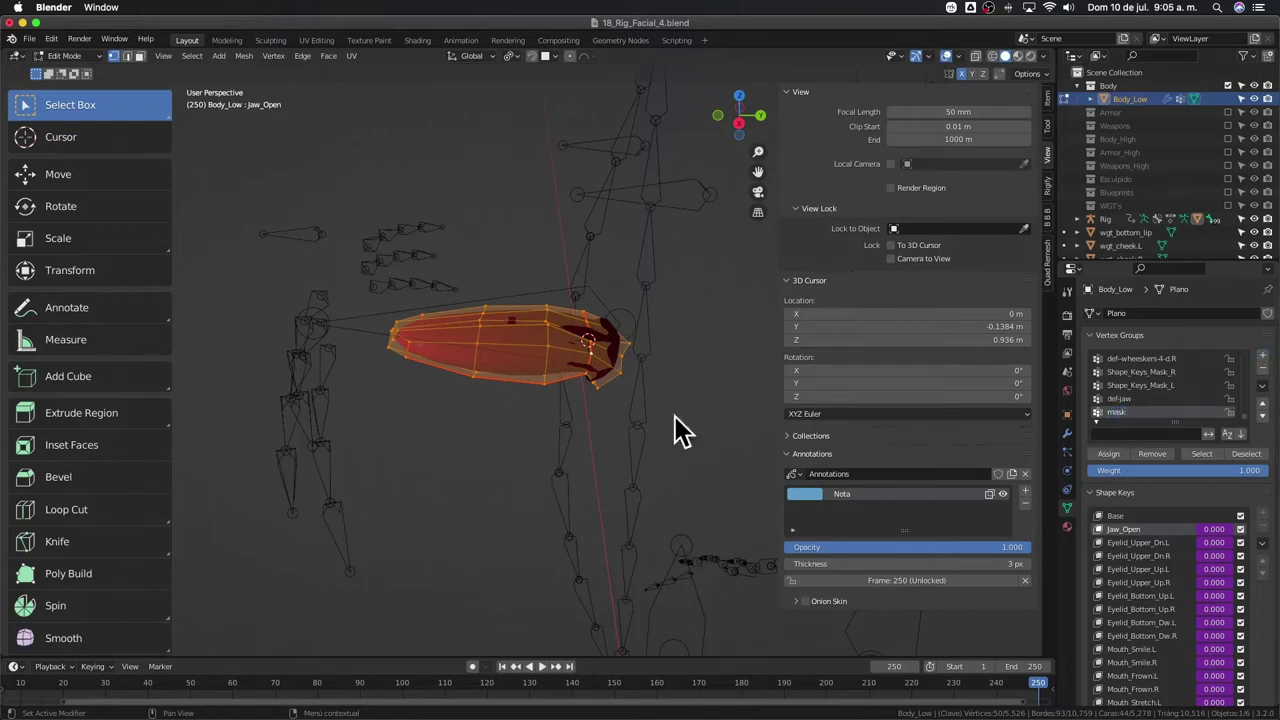
pyautogui.click(1113, 460)
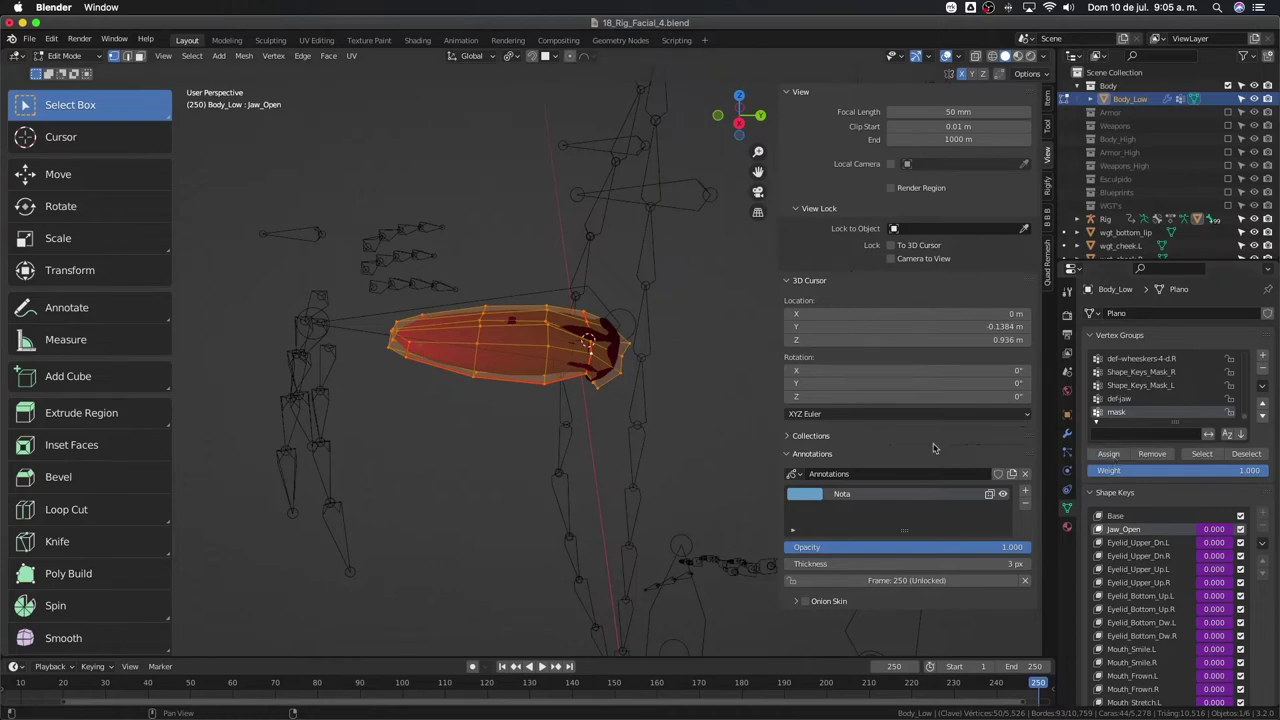
pyautogui.press('Tab')
pyautogui.scroll(-3, 539, 432)
# - Add a Mask modifier to Body_Low with its Vertex Group set to 'mask'
pyautogui.moveTo(539, 435); pyautogui.dragTo(570, 440, button='middle')
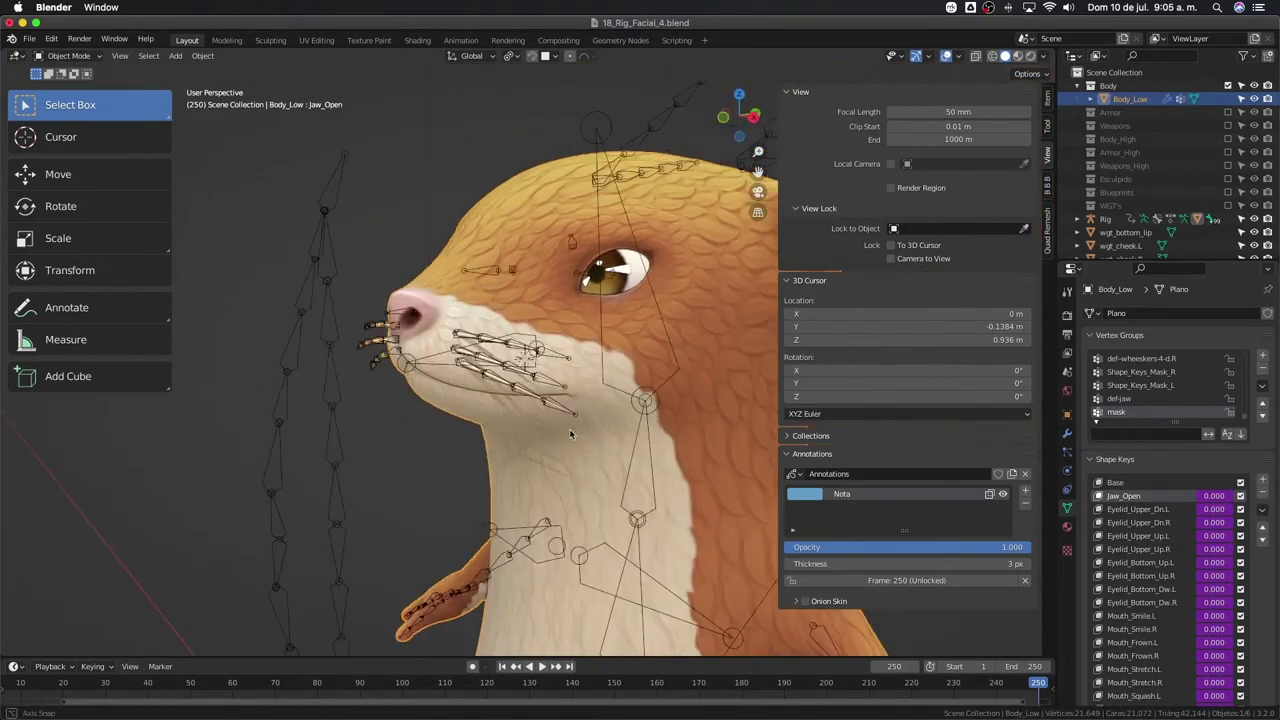
pyautogui.click(1068, 436)
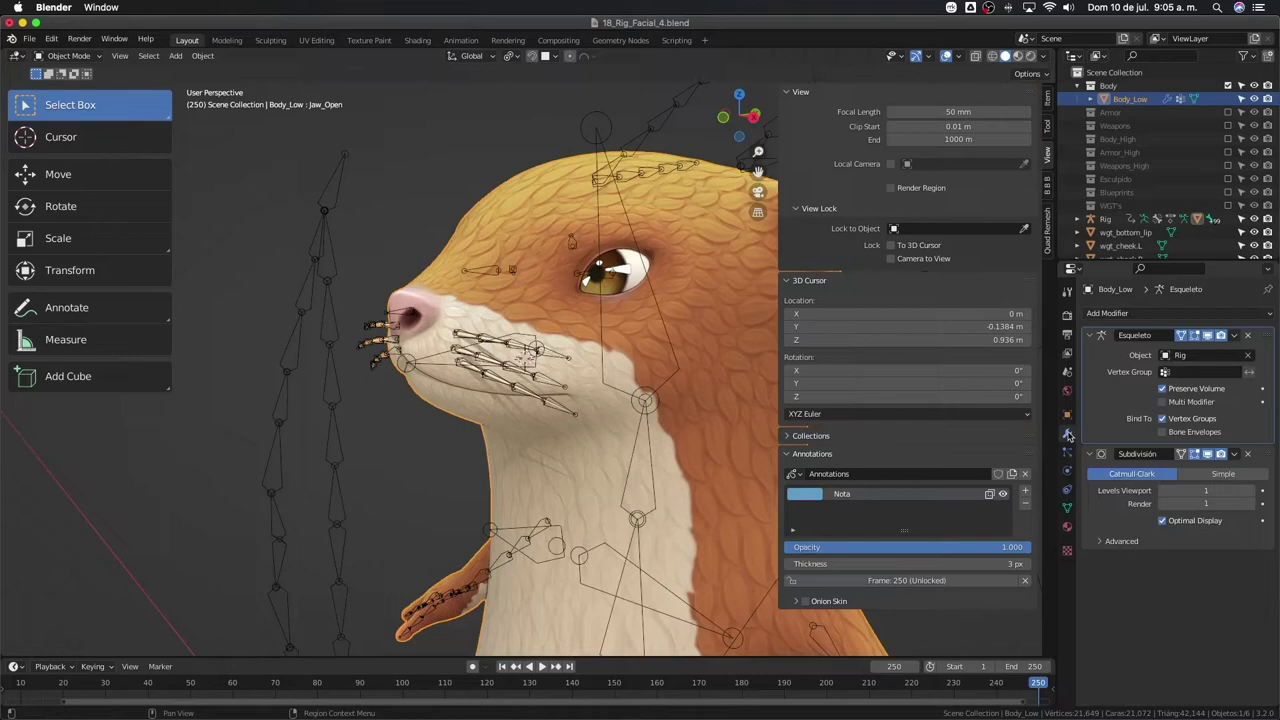
pyautogui.click(1135, 313)
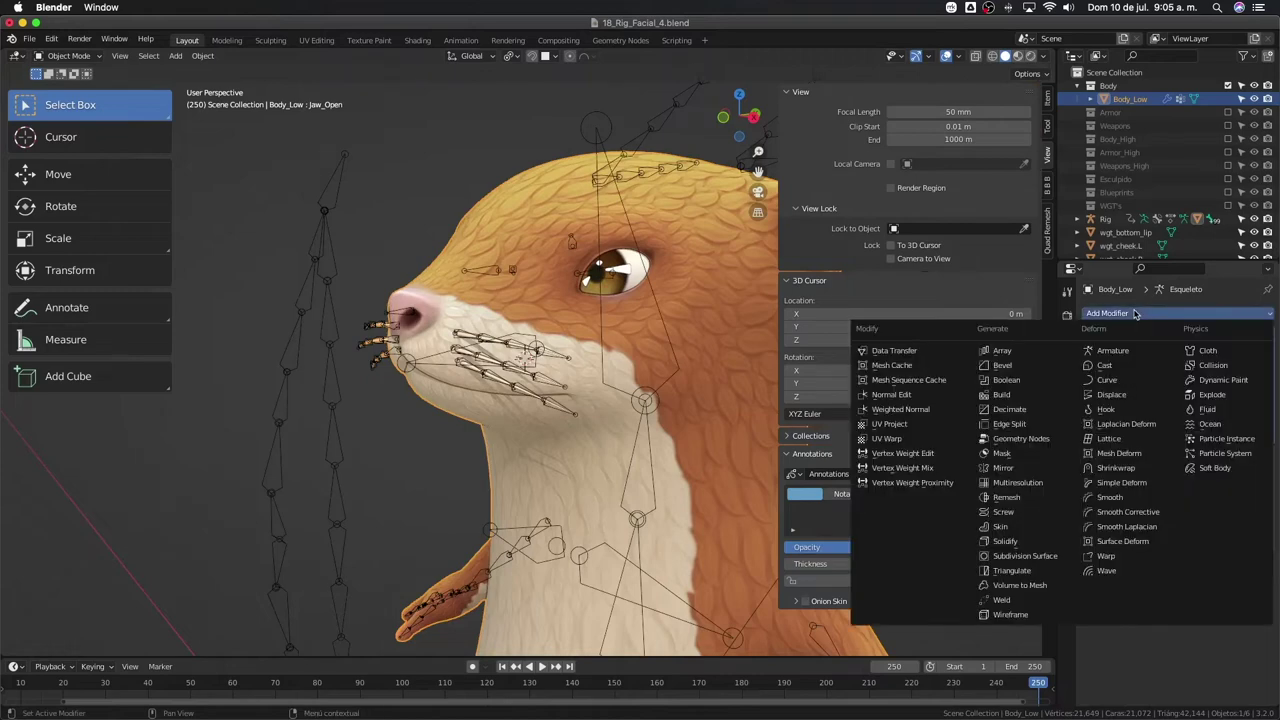
pyautogui.click(1018, 455)
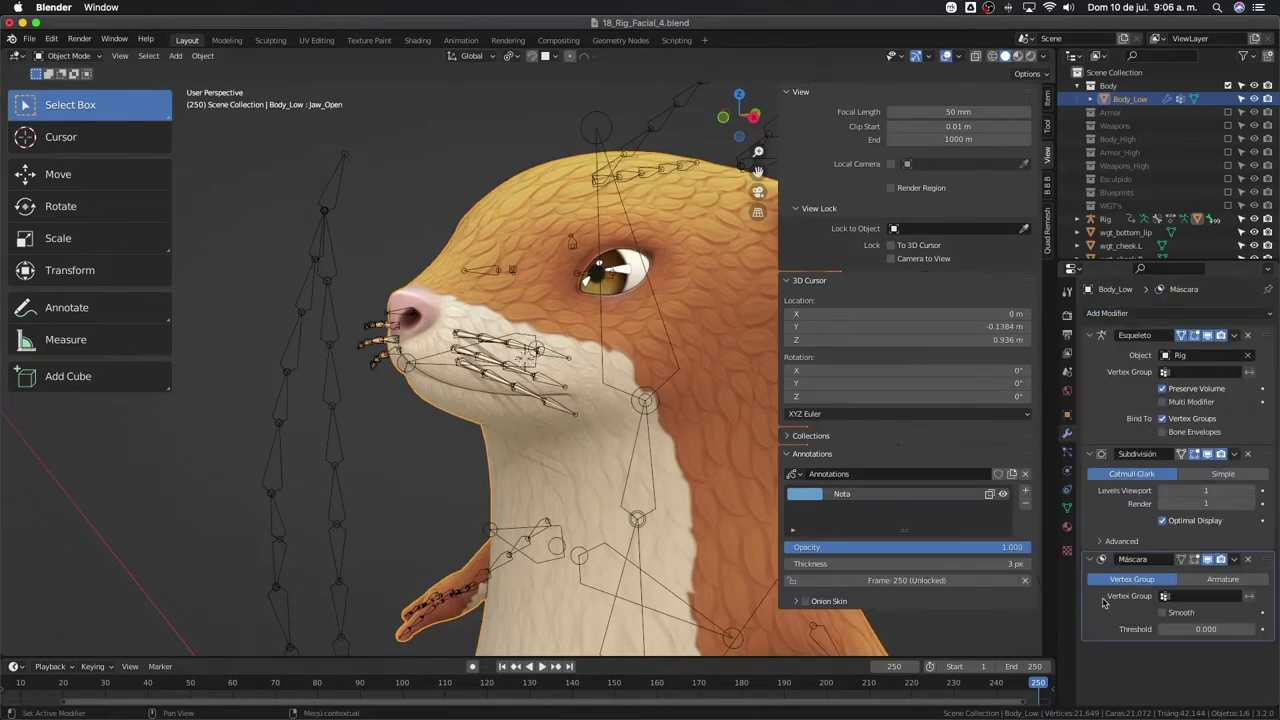
pyautogui.click(1179, 595)
pyautogui.write('mask')
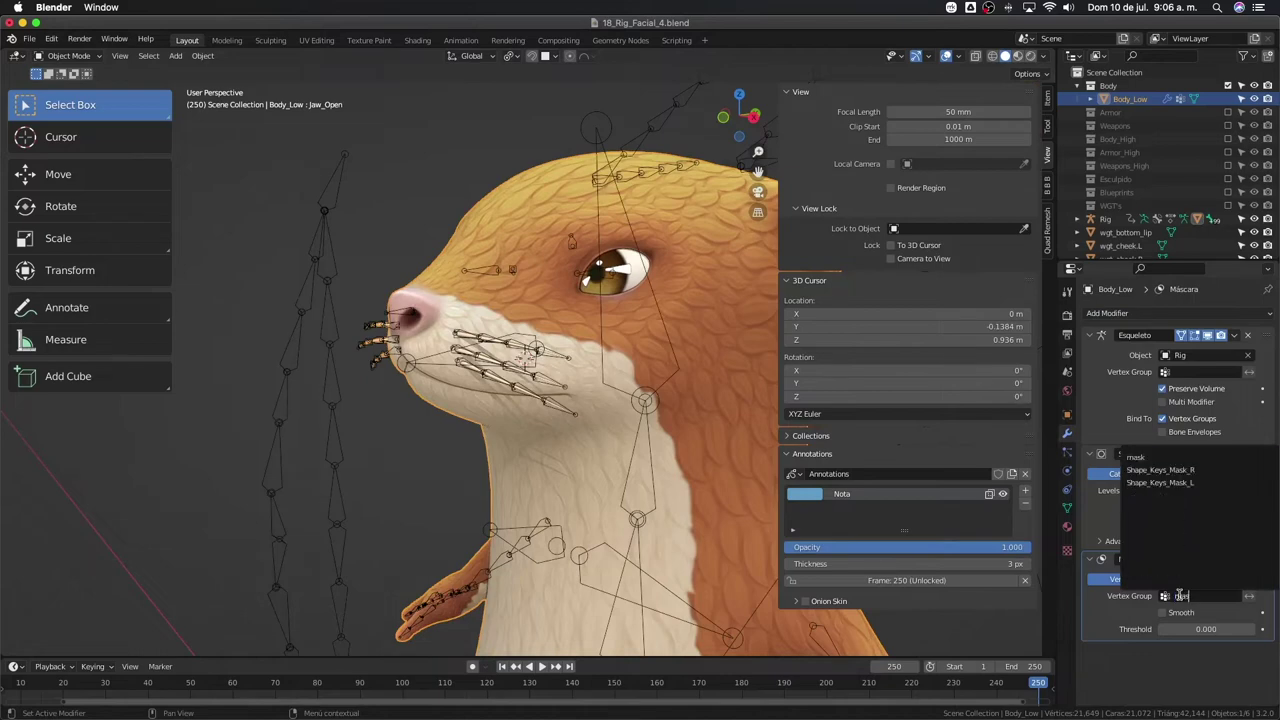
pyautogui.click(1148, 458)
pyautogui.moveTo(449, 443)
pyautogui.mouseDown(button='middle')
pyautogui.moveTo(528, 457)
pyautogui.moveTo(417, 438)
pyautogui.moveTo(503, 400)
pyautogui.moveTo(486, 394)
pyautogui.moveTo(535, 375)
pyautogui.moveTo(572, 336)
pyautogui.mouseUp(button='middle')
# - Add a new bone to the Rig armature in Edit Mode, viewed from the right side
pyautogui.click(581, 336)
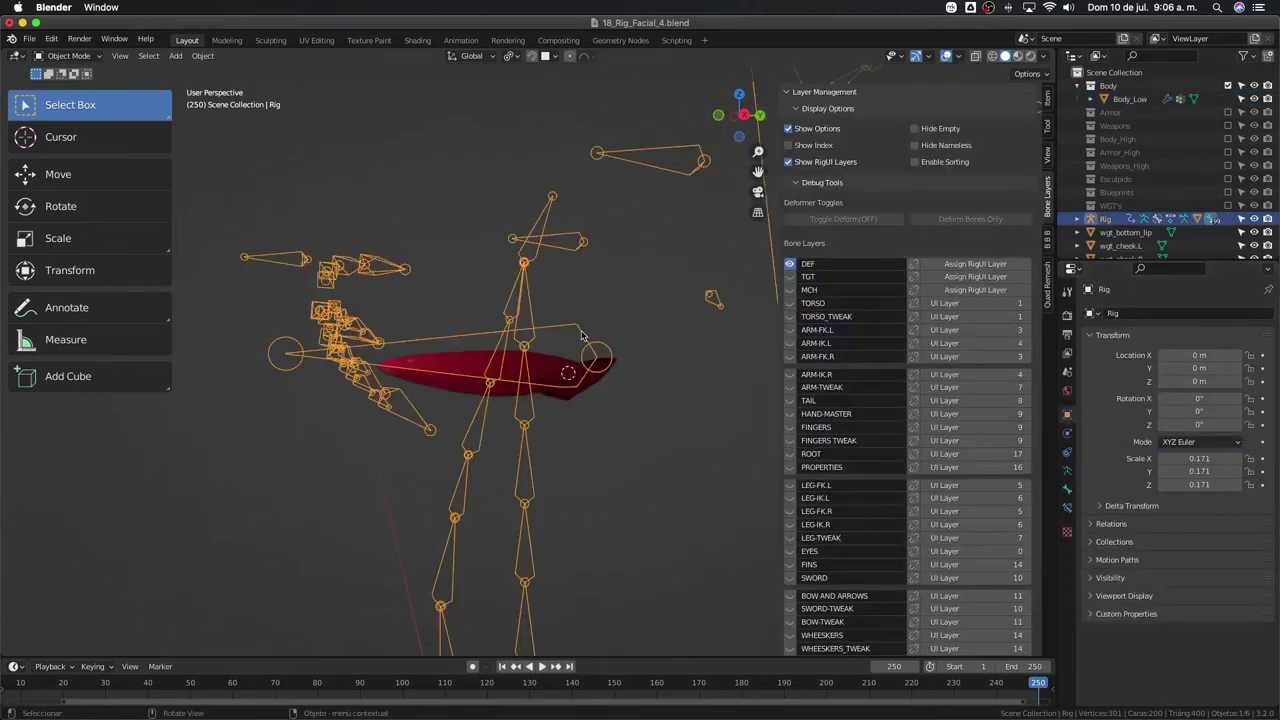
pyautogui.press('Tab')
pyautogui.press('KP_3')
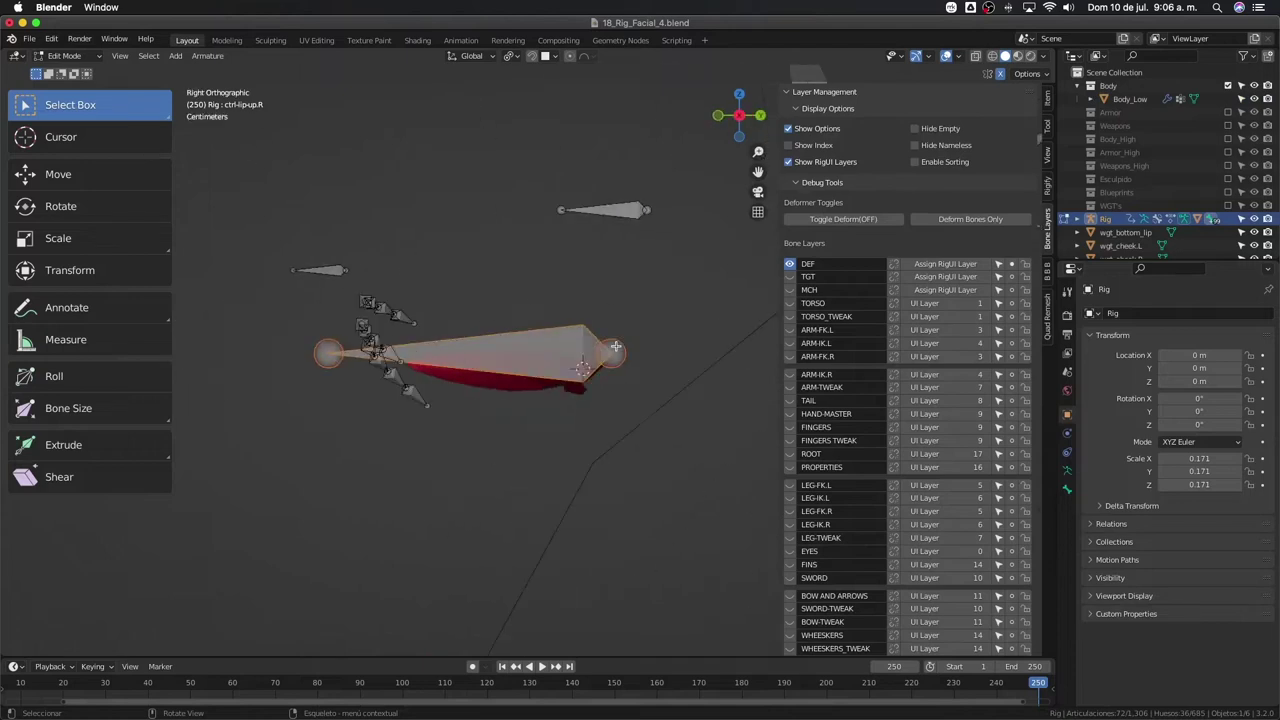
pyautogui.scroll(3, 615, 346)
pyautogui.scroll(1, 614, 360)
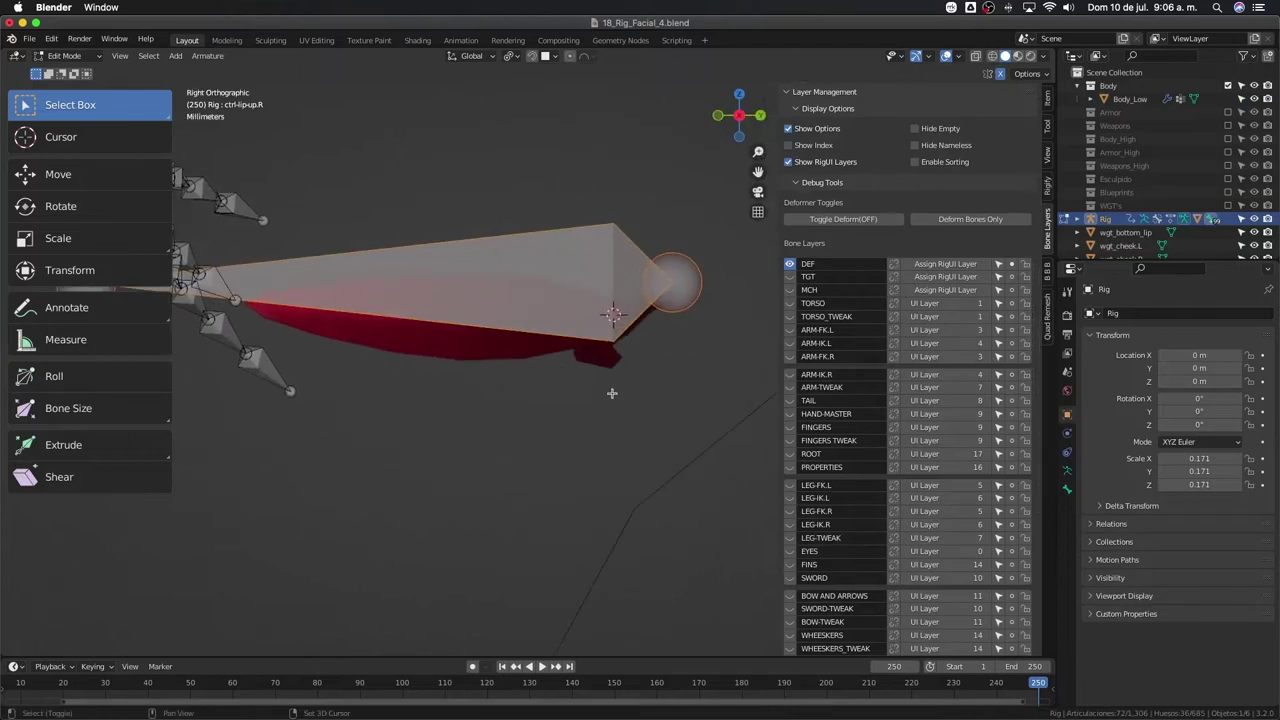
pyautogui.hotkey('shift', 'a')
pyautogui.scroll(-2, 612, 383)
pyautogui.scroll(-3, 615, 365)
pyautogui.scroll(-2, 620, 350)
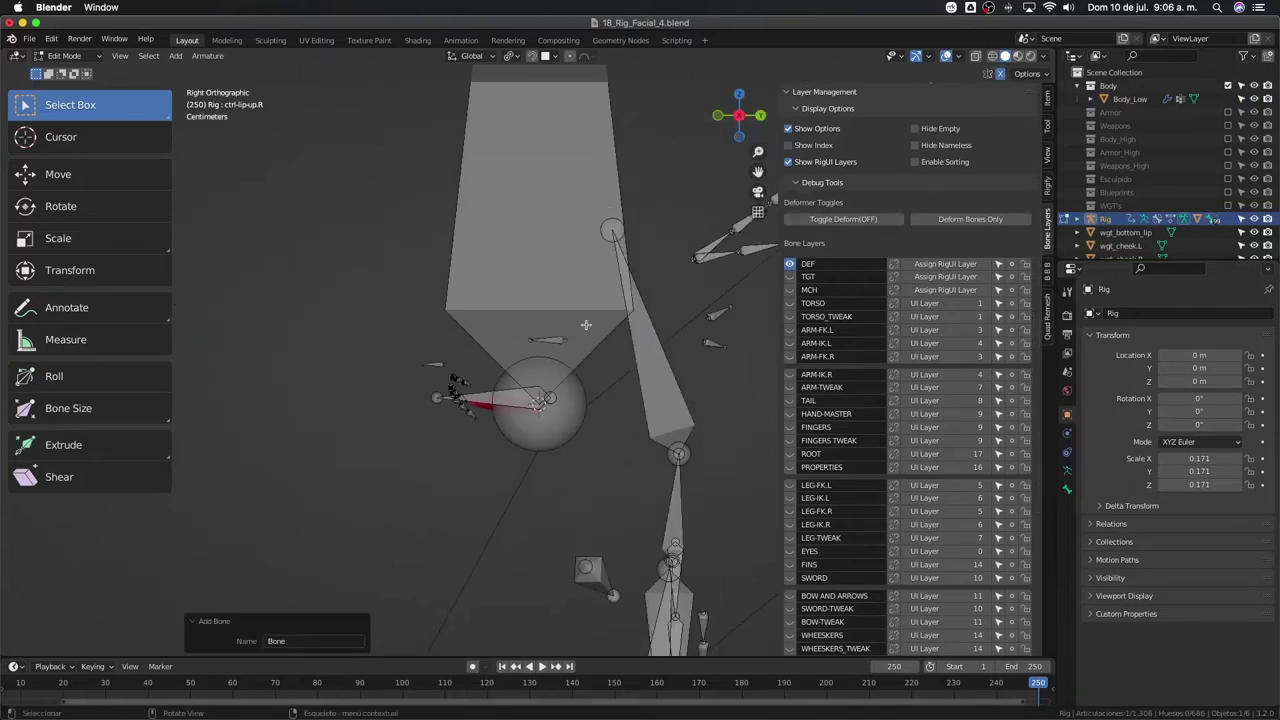
# - Begin renaming the new bone to def-tongue.01 in the Bone properties
pyautogui.click(1066, 489)
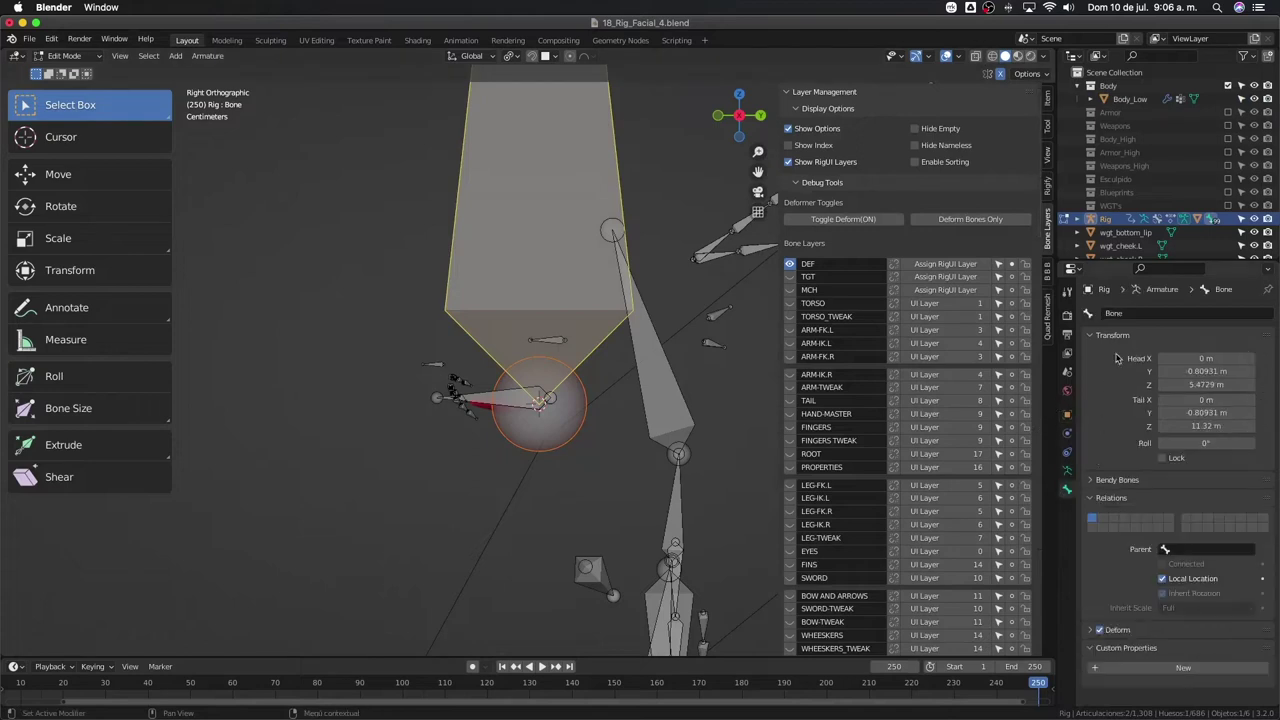
pyautogui.click(1128, 313)
pyautogui.write('def-tongue.01')
# - Confirm the def-tongue.01 name and rotate the bone 90° so it lies horizontally
pyautogui.press('Return')
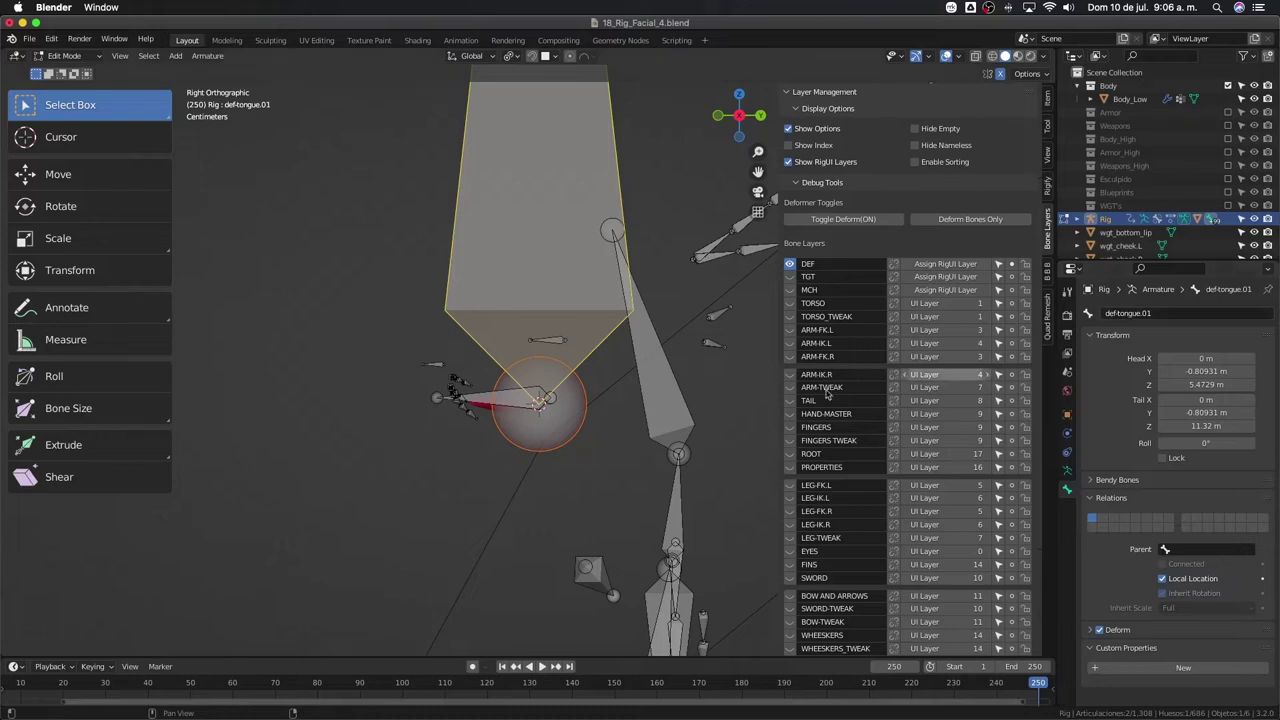
pyautogui.scroll(-3, 600, 395)
pyautogui.write('r')
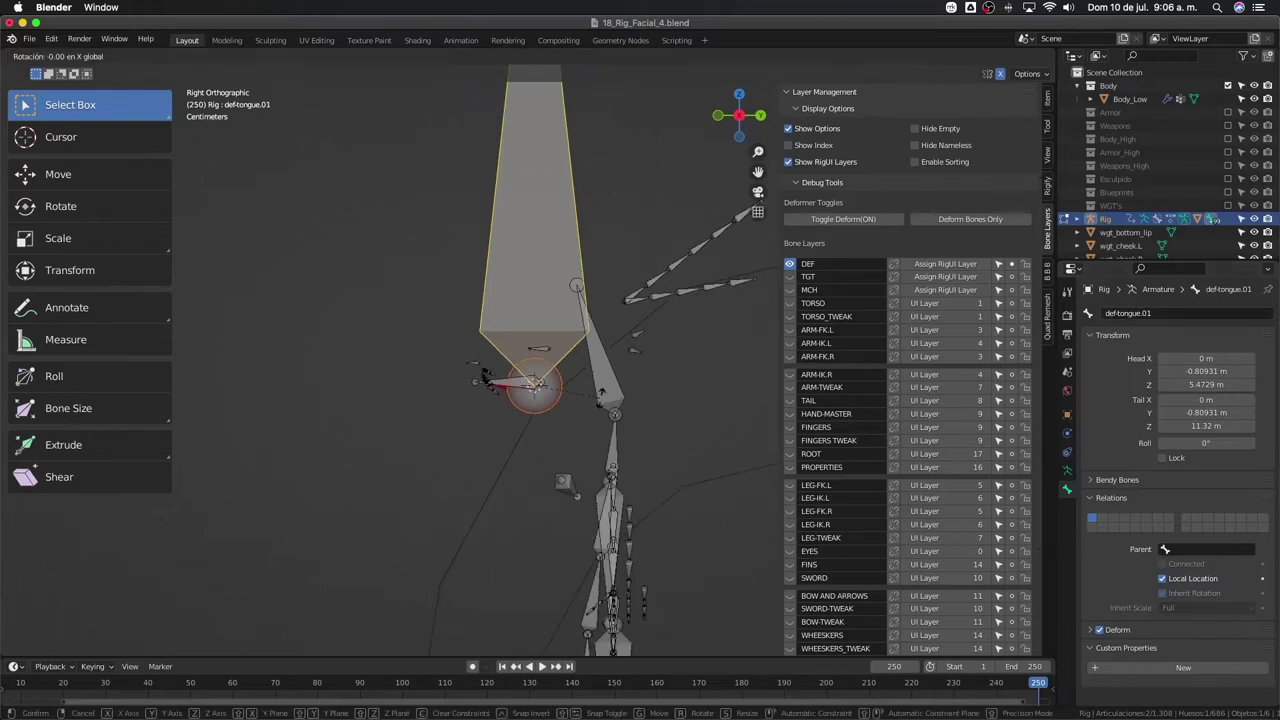
pyautogui.write('90')
pyautogui.press('Return')
# - Scale the bone down in several passes until it fits inside the mouth
pyautogui.press('s')
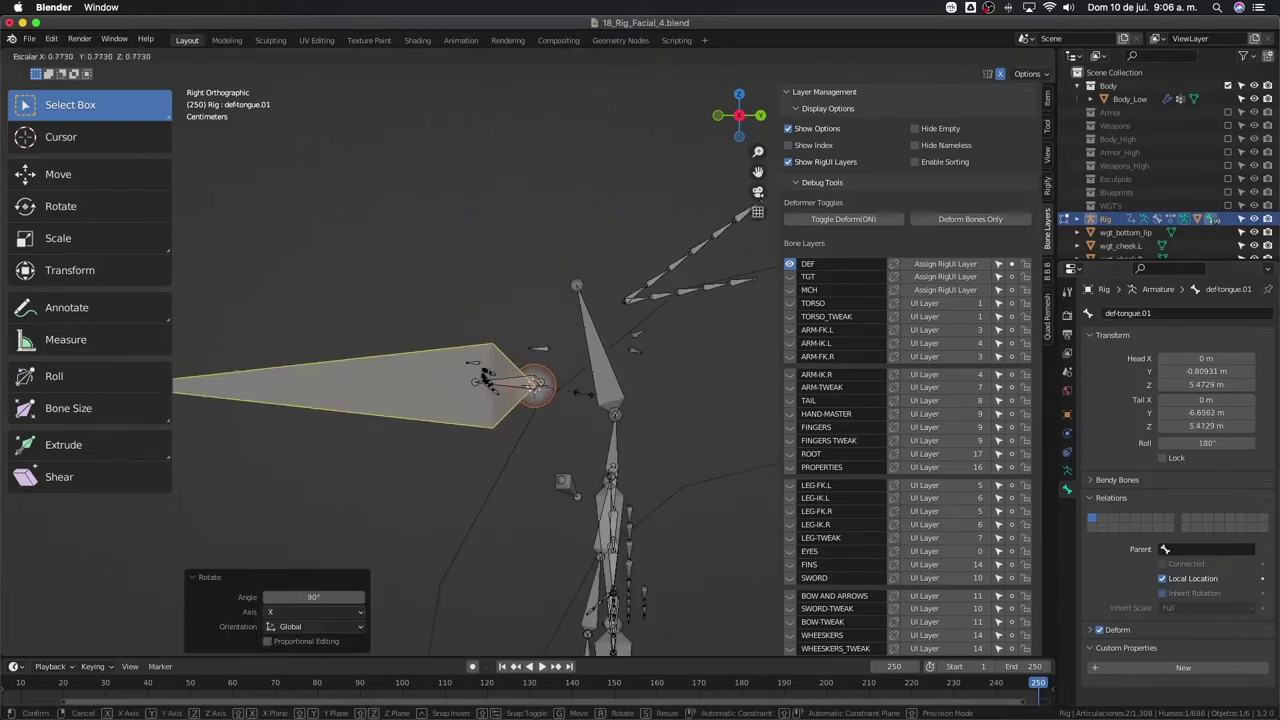
pyautogui.click(545, 386)
pyautogui.scroll(3, 500, 372)
pyautogui.scroll(2, 500, 372)
pyautogui.press('s')
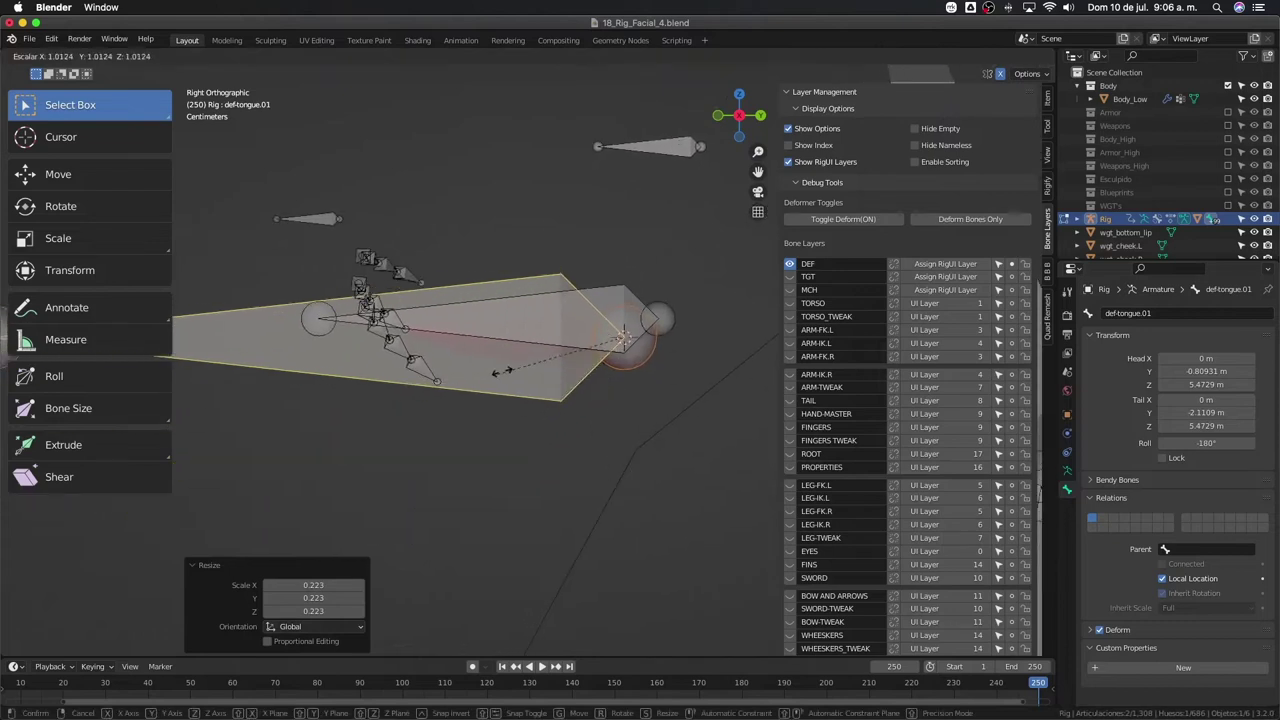
pyautogui.click(540, 386)
pyautogui.press('s')
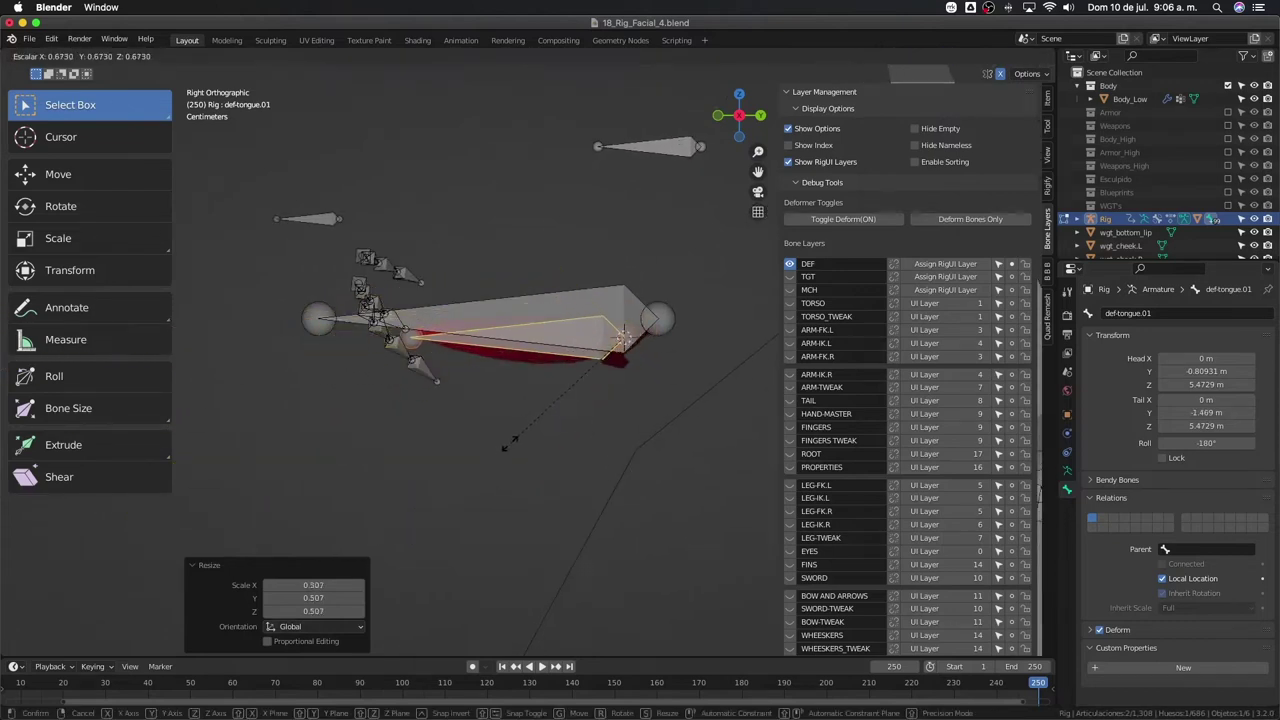
pyautogui.click(505, 445)
pyautogui.scroll(3, 507, 443)
pyautogui.scroll(2, 502, 482)
pyautogui.press('s')
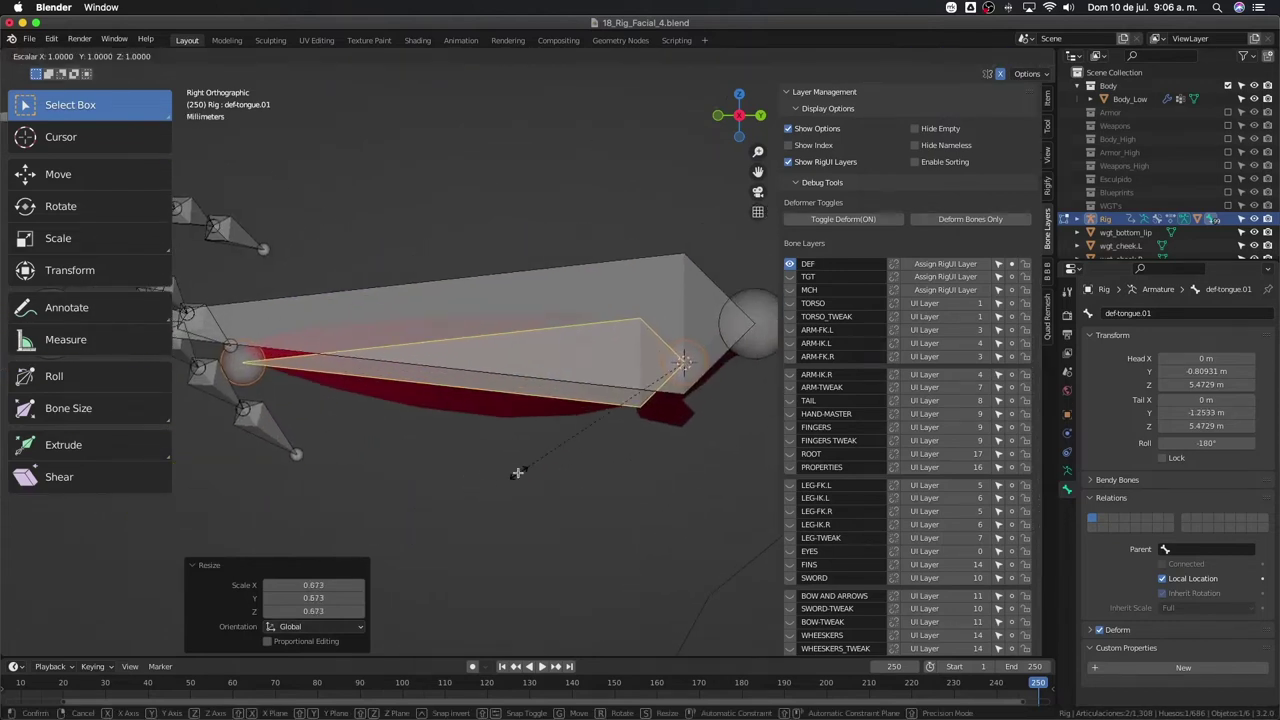
pyautogui.click(518, 470)
pyautogui.scroll(-2, 517, 443)
pyautogui.scroll(-1, 514, 443)
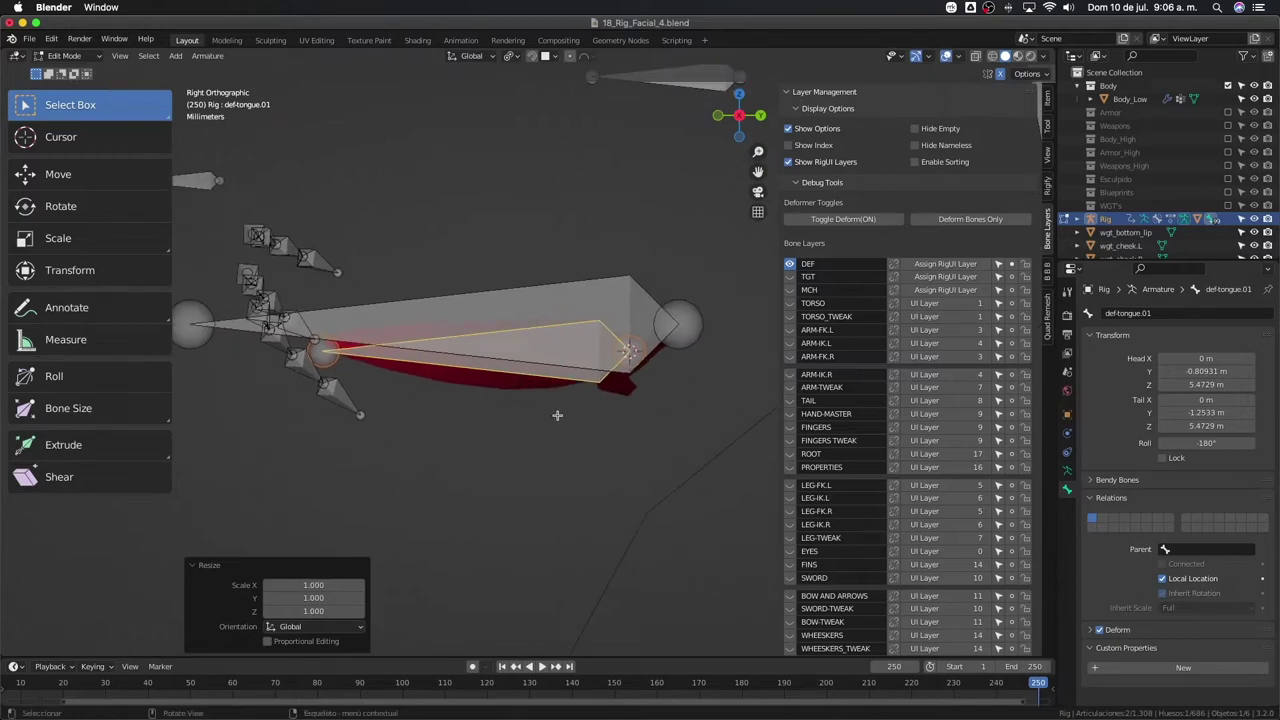
# - Subdivide the tongue bone with 2 cuts into a three-bone chain
pyautogui.rightClick(666, 517)
pyautogui.click(646, 494)
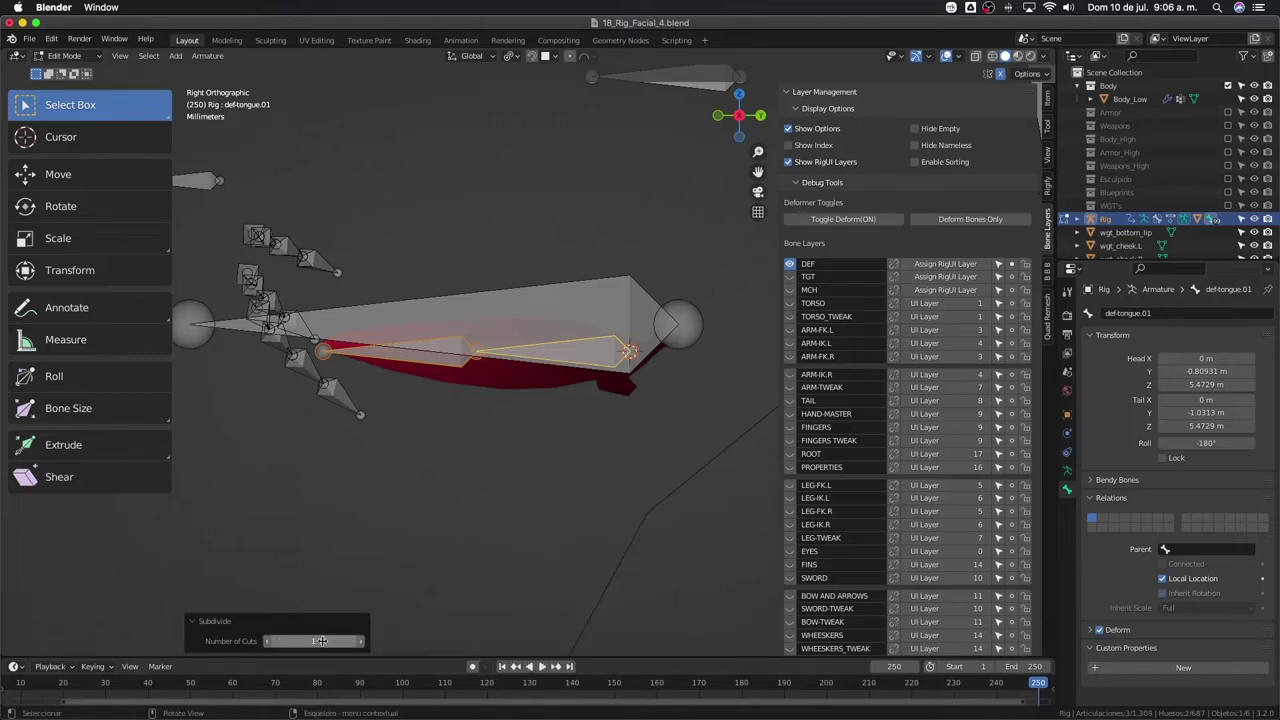
pyautogui.moveTo(313, 641)
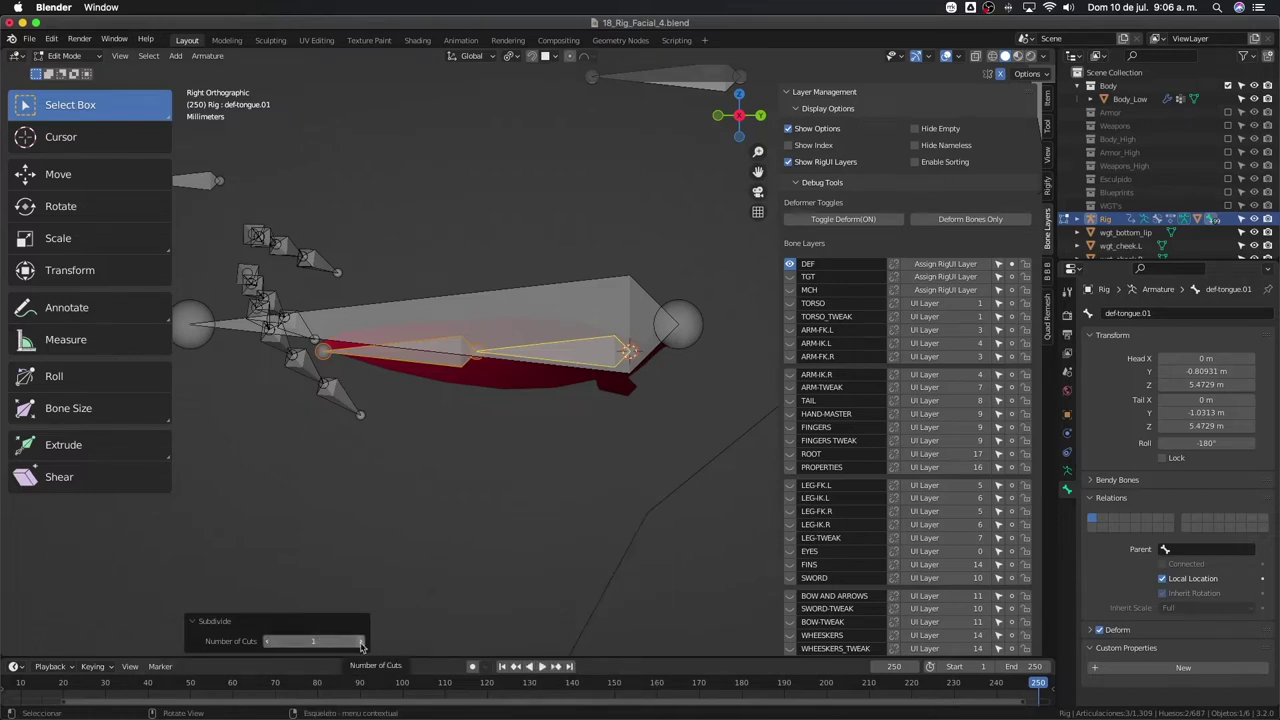
pyautogui.click(361, 641)
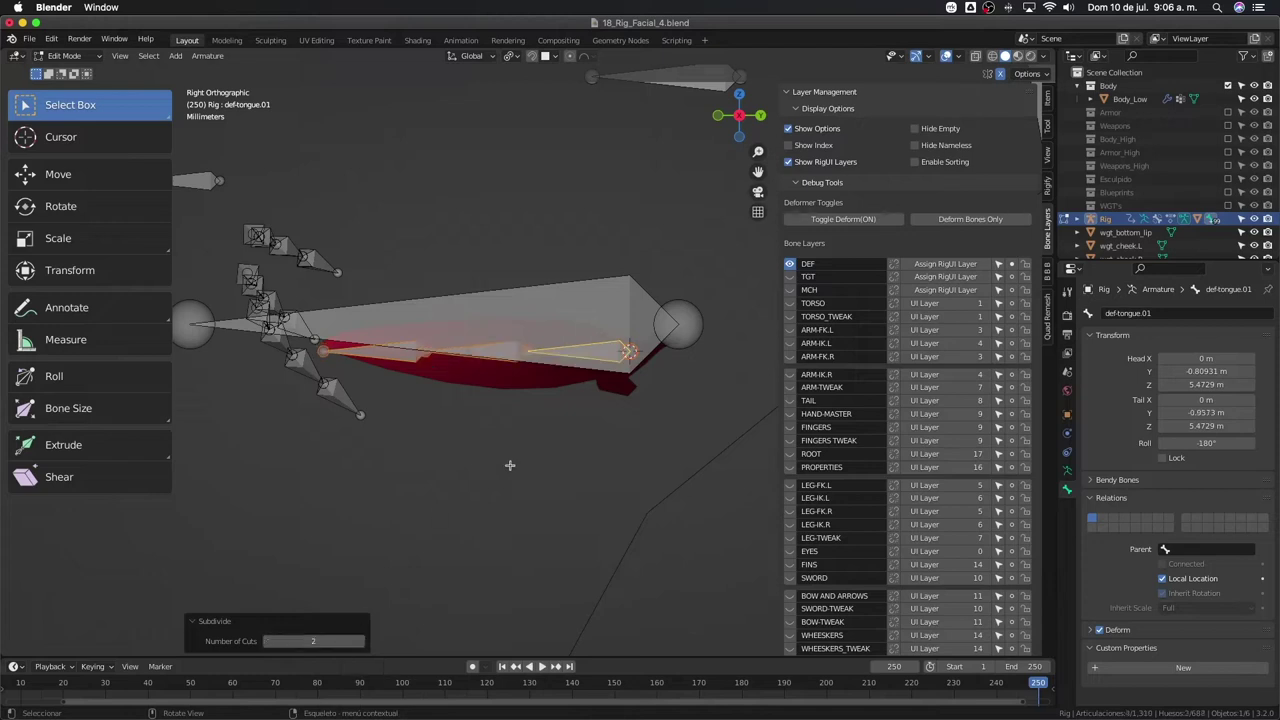
pyautogui.press('z')
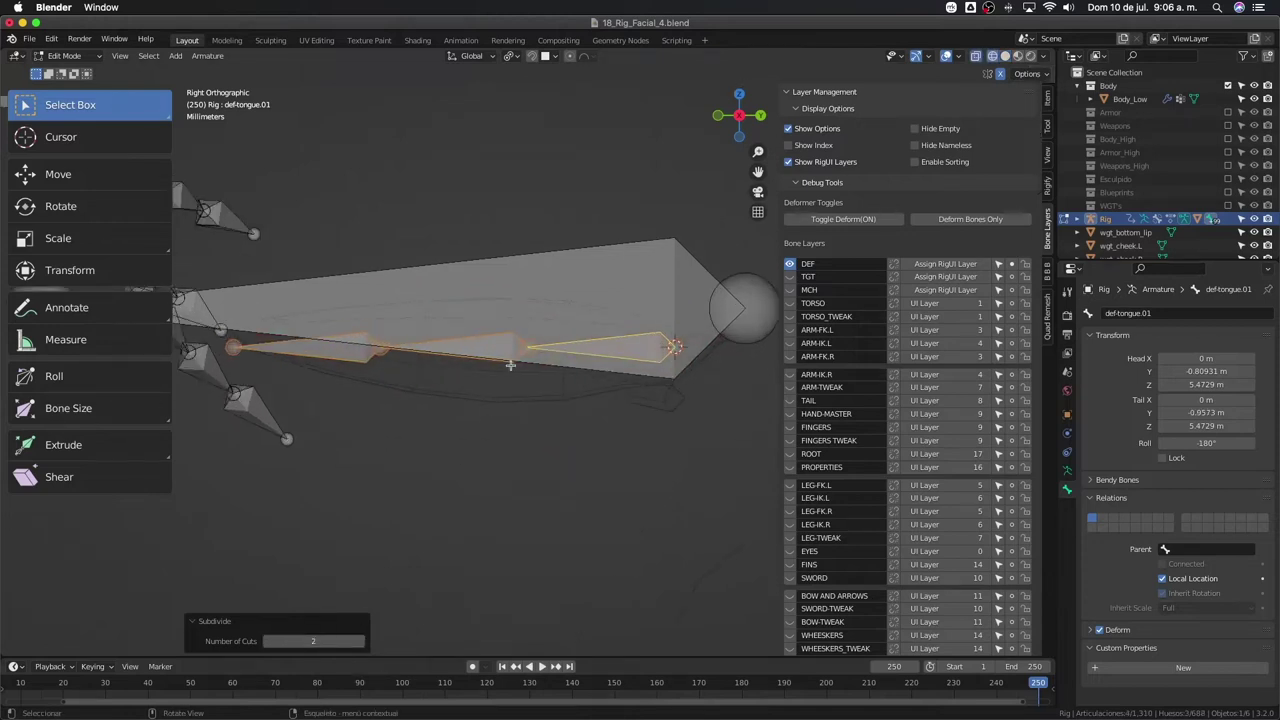
# - Slide two tongue-chain joints along the Y axis to new positions
pyautogui.click(530, 367)
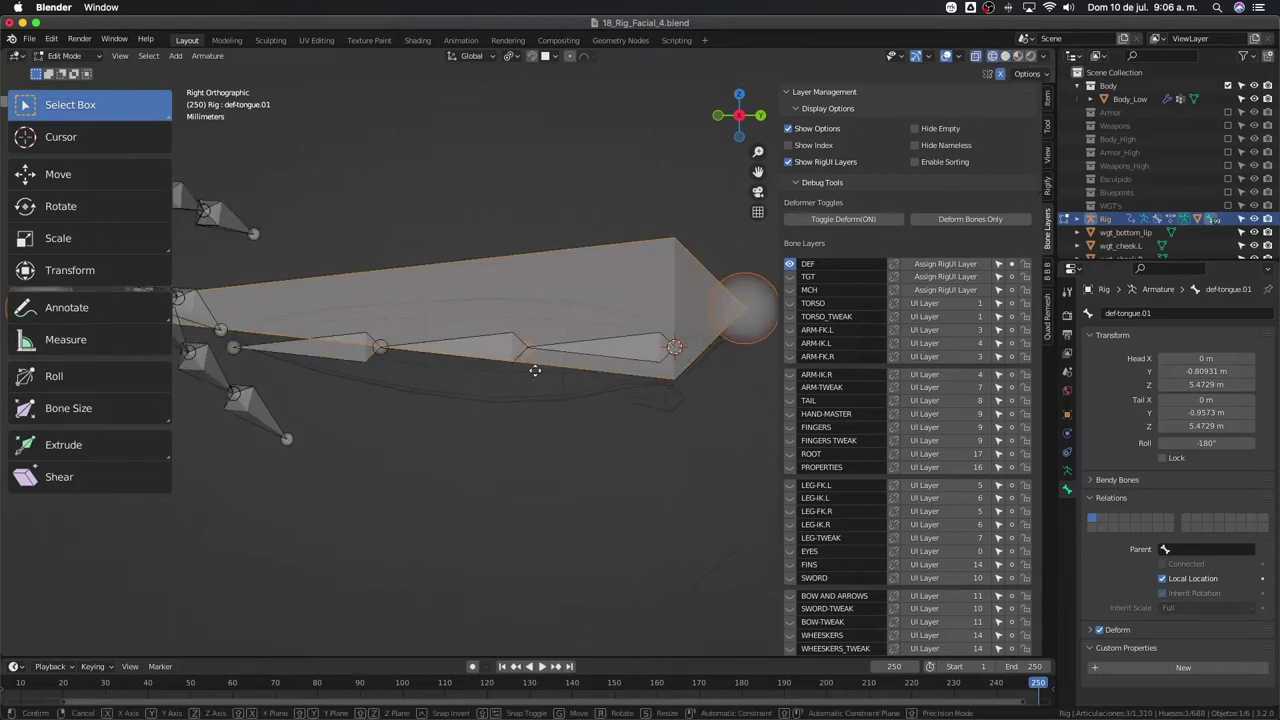
pyautogui.click(527, 352)
pyautogui.press('g')
pyautogui.press('y')
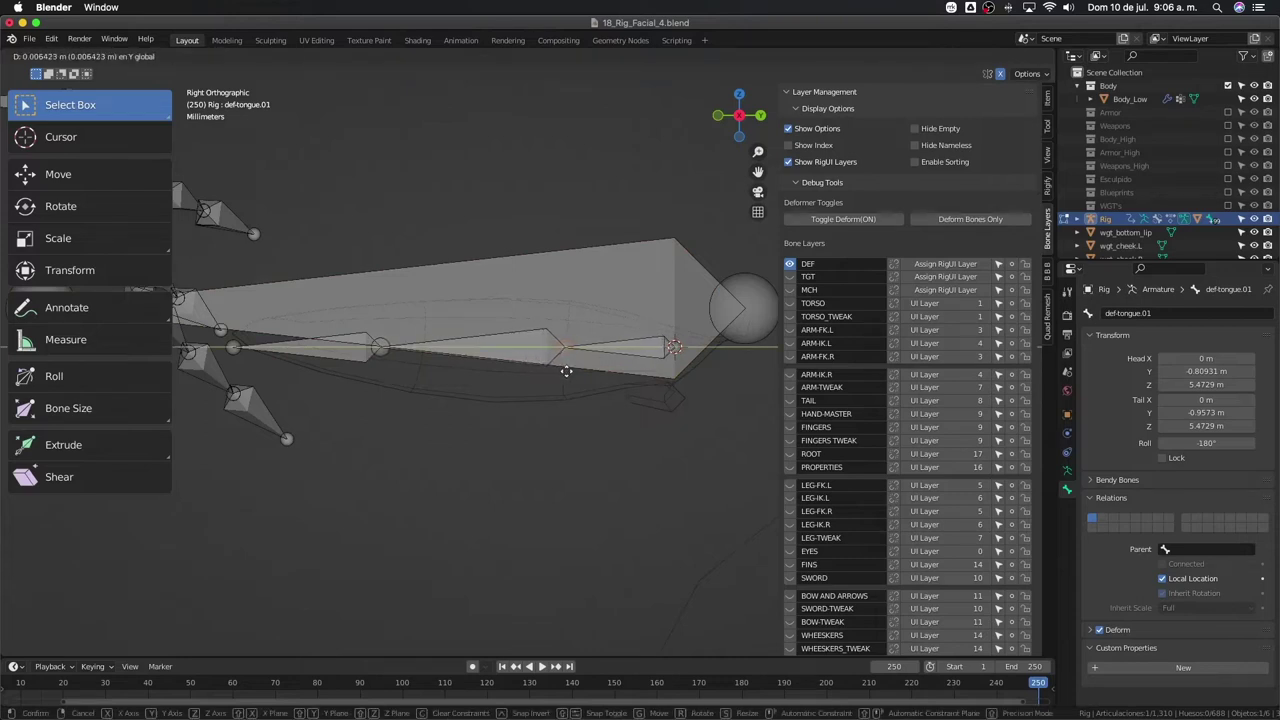
pyautogui.click(567, 371)
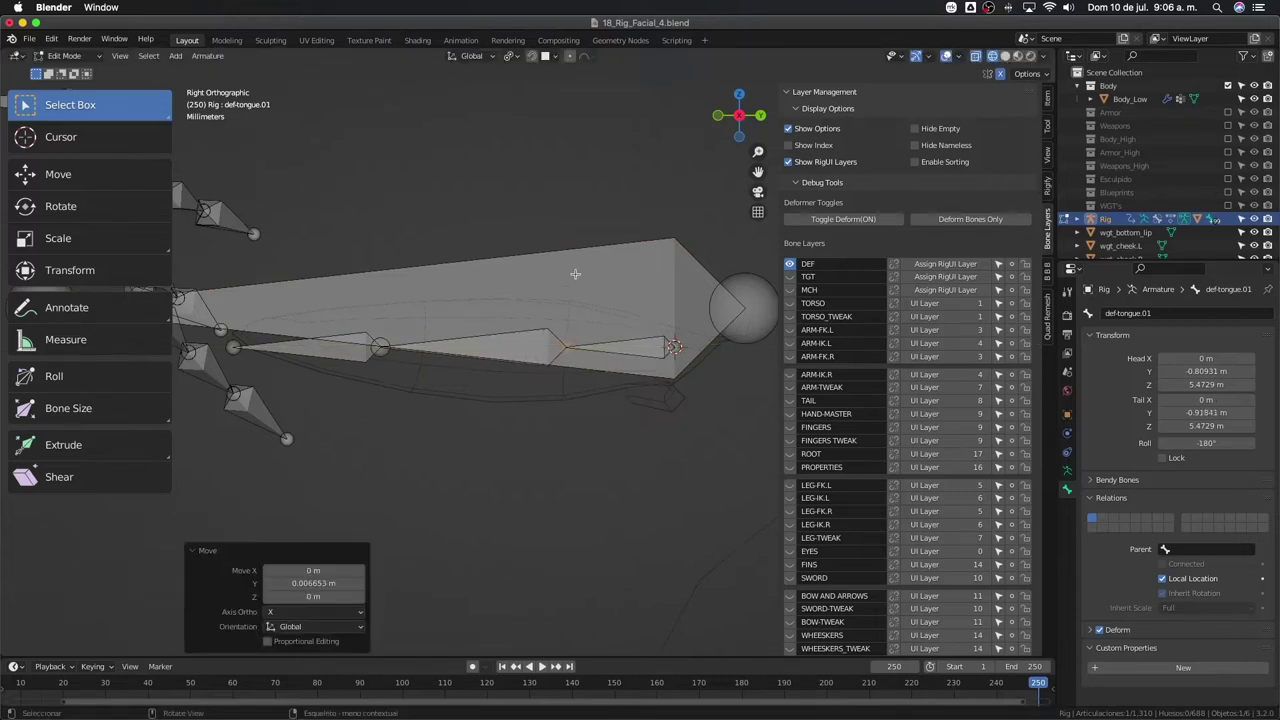
pyautogui.click(411, 369)
pyautogui.press('g')
pyautogui.press('y')
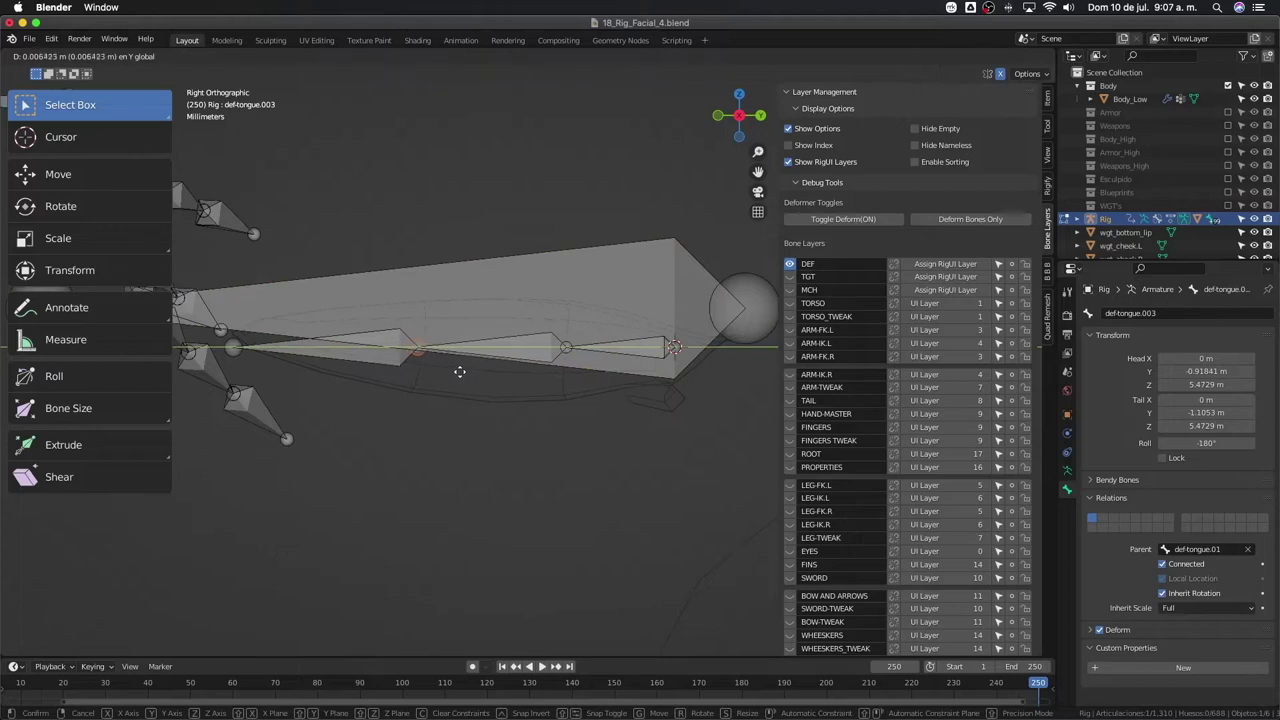
pyautogui.click(416, 376)
# - Adjust the heights of the back-end and middle tongue joints along Z
pyautogui.click(234, 349)
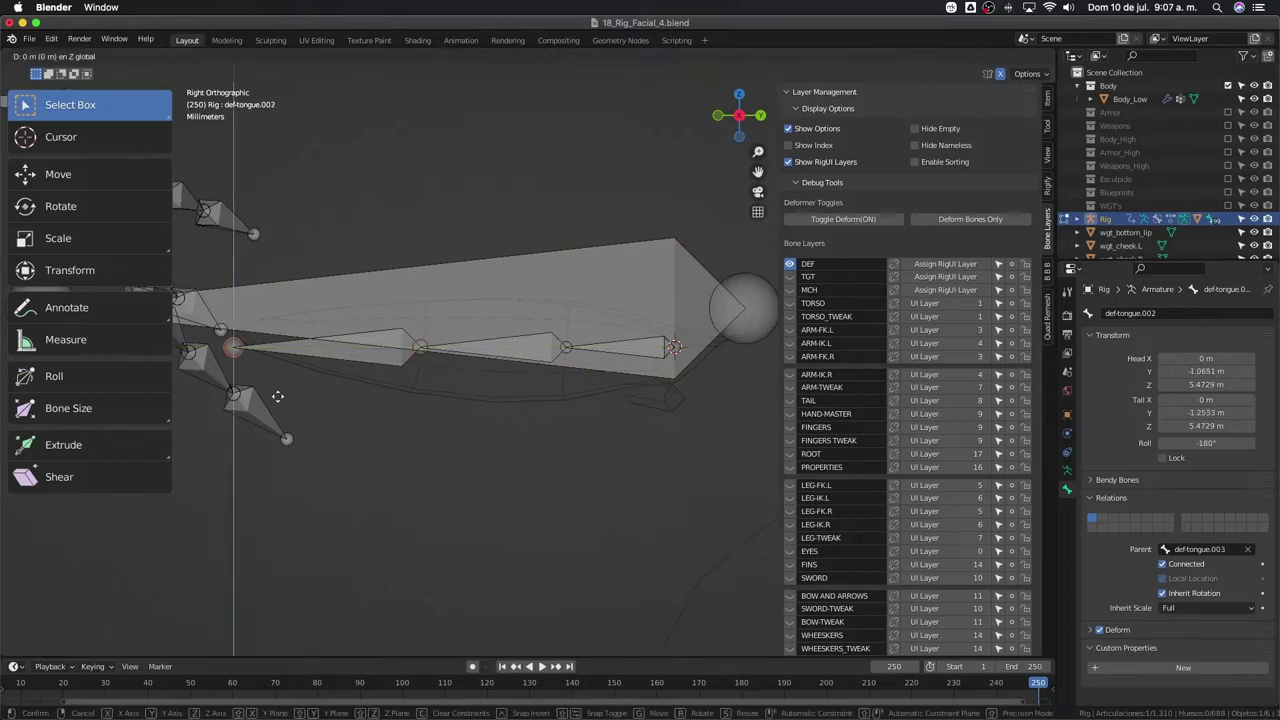
pyautogui.press('g')
pyautogui.press('z')
pyautogui.click(279, 382)
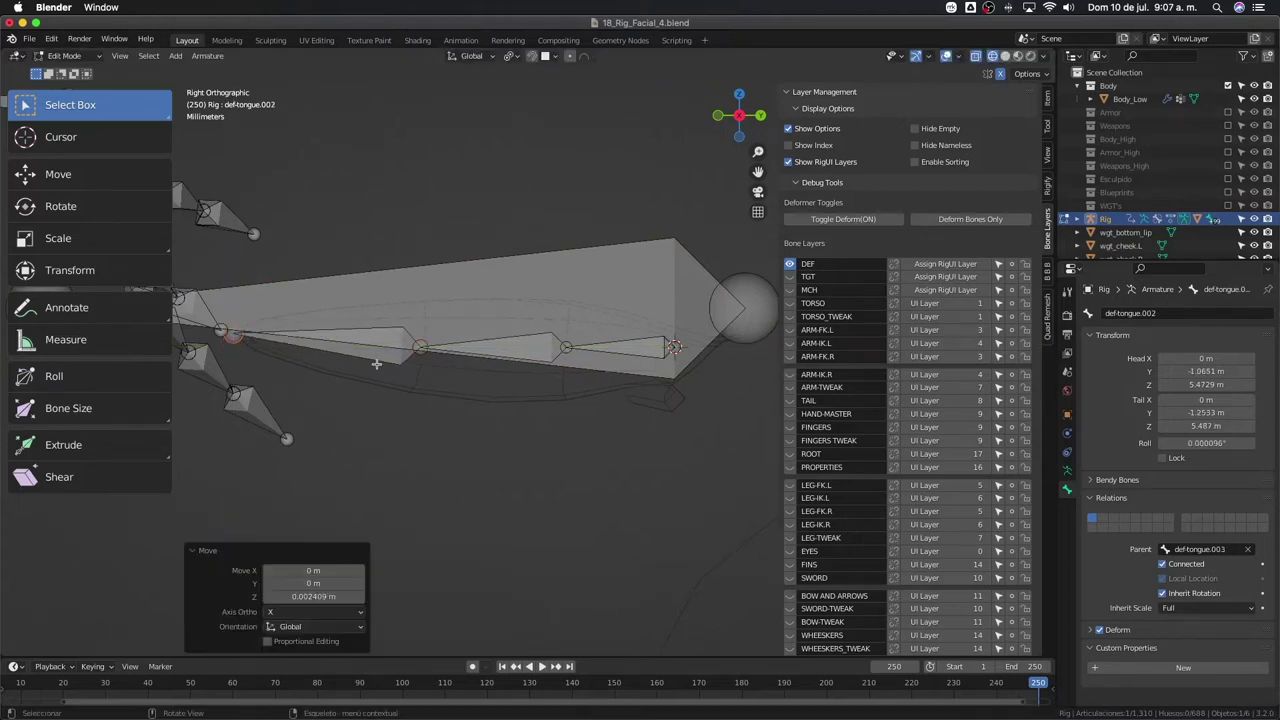
pyautogui.click(419, 357)
pyautogui.press('g')
pyautogui.press('z')
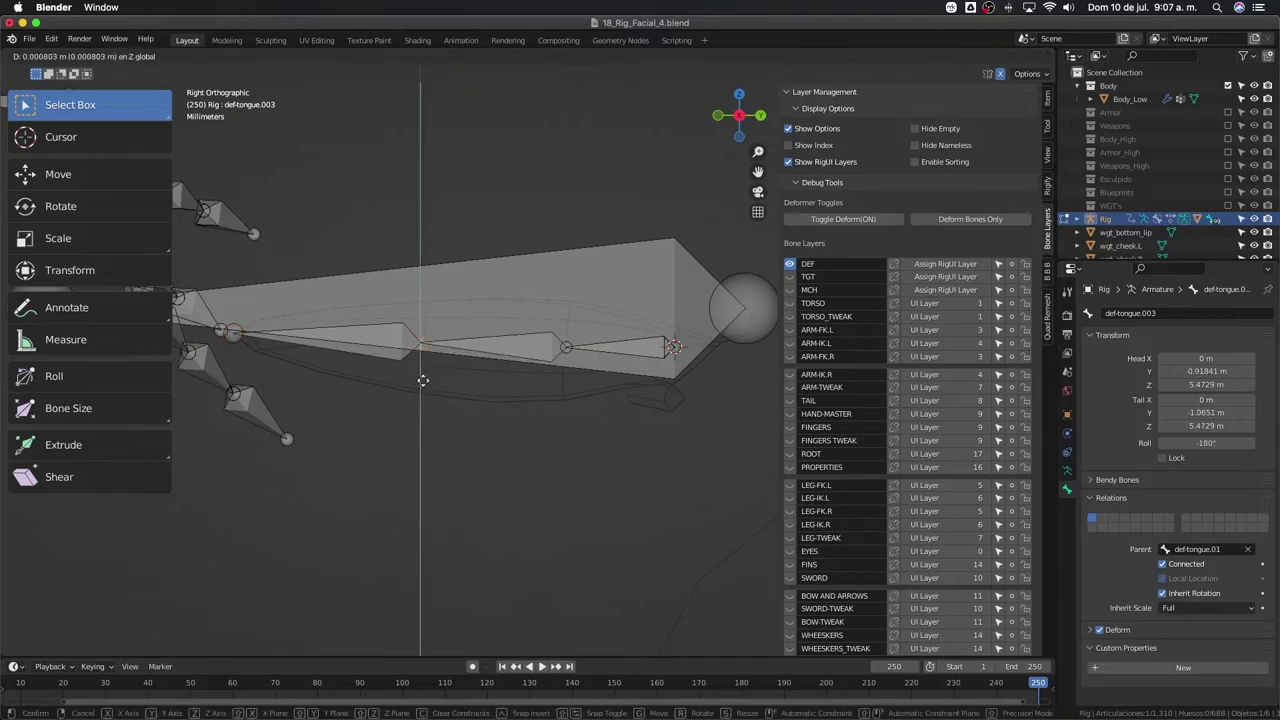
pyautogui.click(423, 380)
pyautogui.press('g')
pyautogui.click(425, 380)
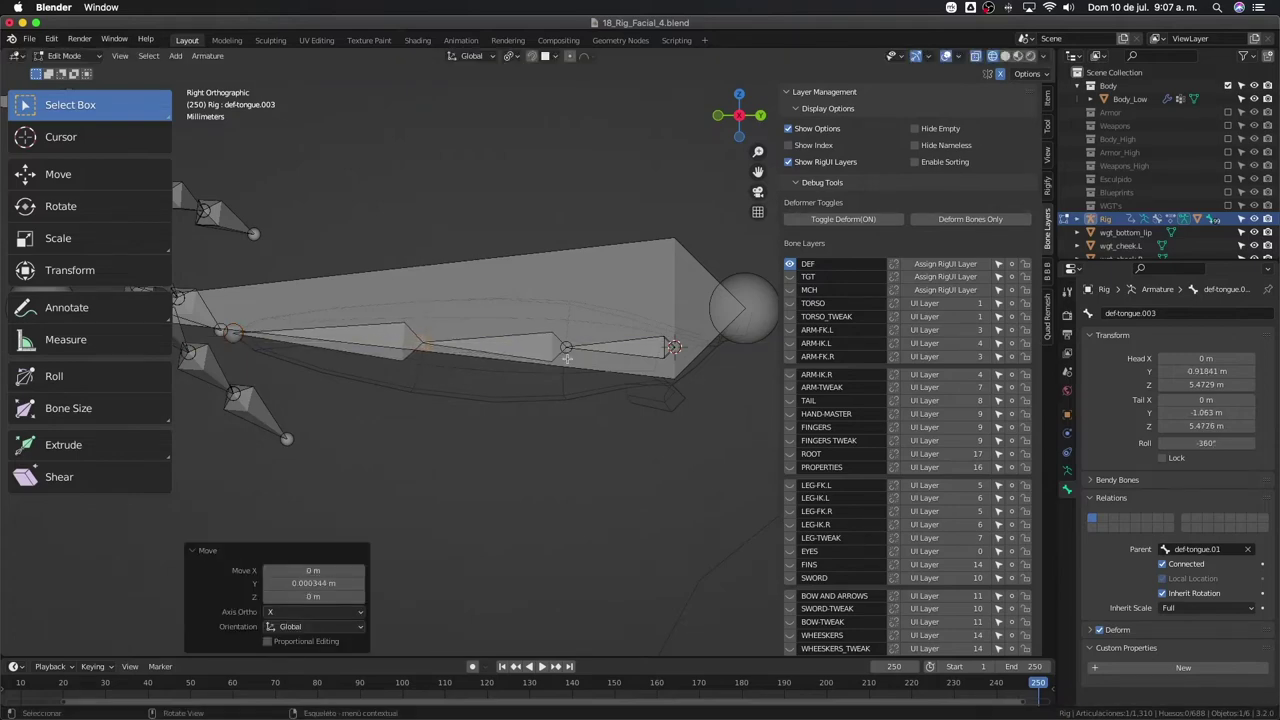
# - Hide the large bone covering the tongue chain
pyautogui.moveTo(567, 357)
pyautogui.mouseDown(button='middle')
pyautogui.moveTo(531, 420)
pyautogui.moveTo(606, 457)
pyautogui.moveTo(543, 471)
pyautogui.moveTo(547, 309)
pyautogui.moveTo(499, 342)
pyautogui.mouseUp(button='middle')
pyautogui.click(547, 309)
pyautogui.press('h')
# - Name the middle and rear bones def-tongue.02 and def-tongue.03, copying the last name
pyautogui.click(491, 270)
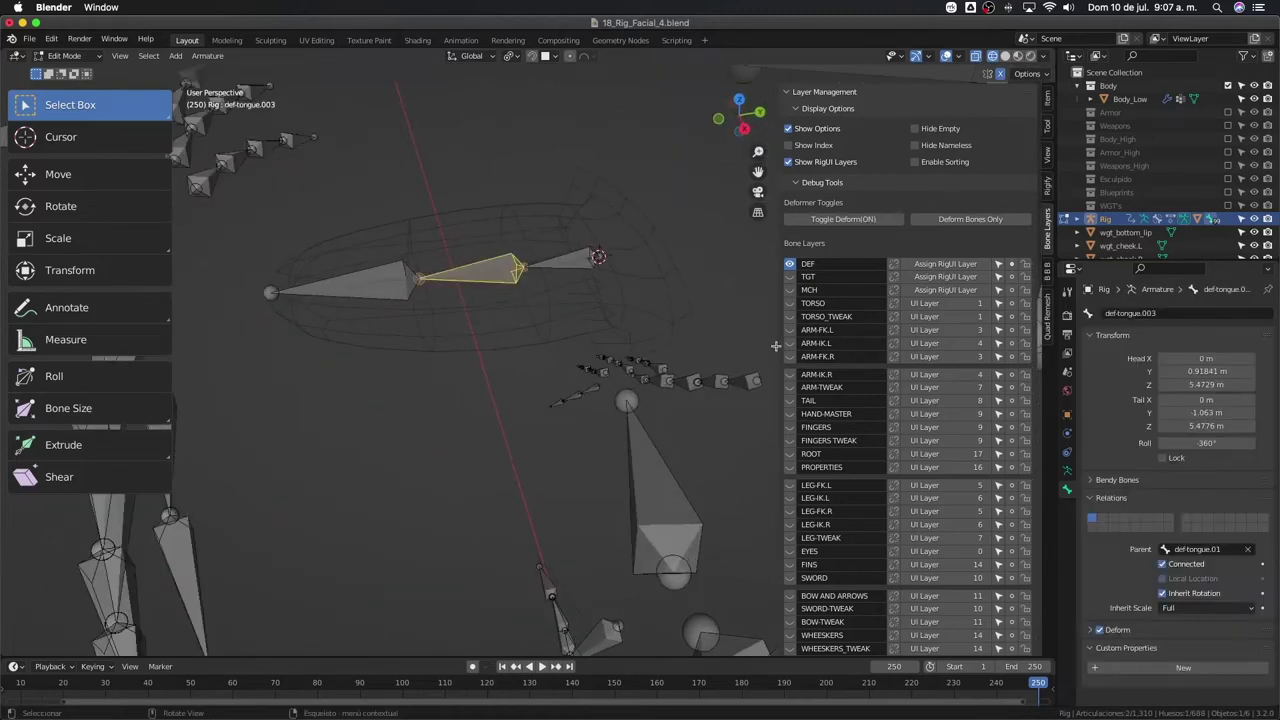
pyautogui.click(1149, 318)
pyautogui.moveTo(1143, 313); pyautogui.dragTo(1184, 307)
pyautogui.write('2')
pyautogui.press('Return')
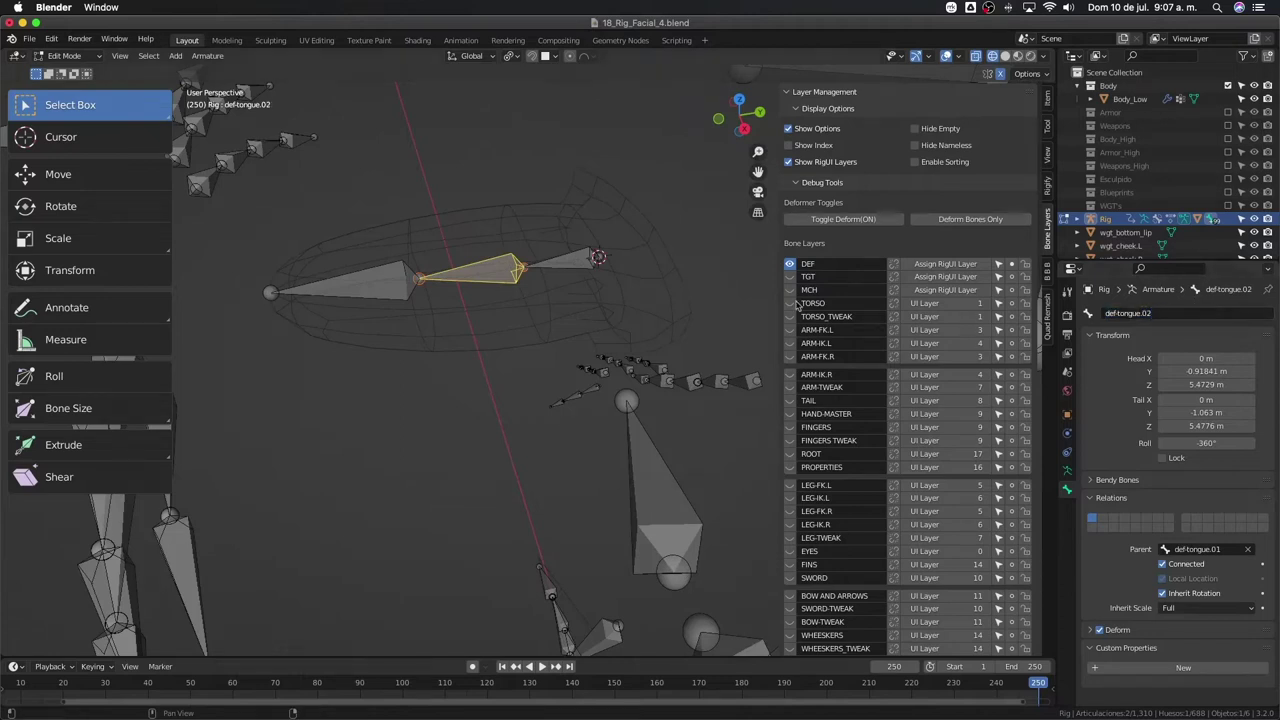
pyautogui.click(340, 283)
pyautogui.write('3')
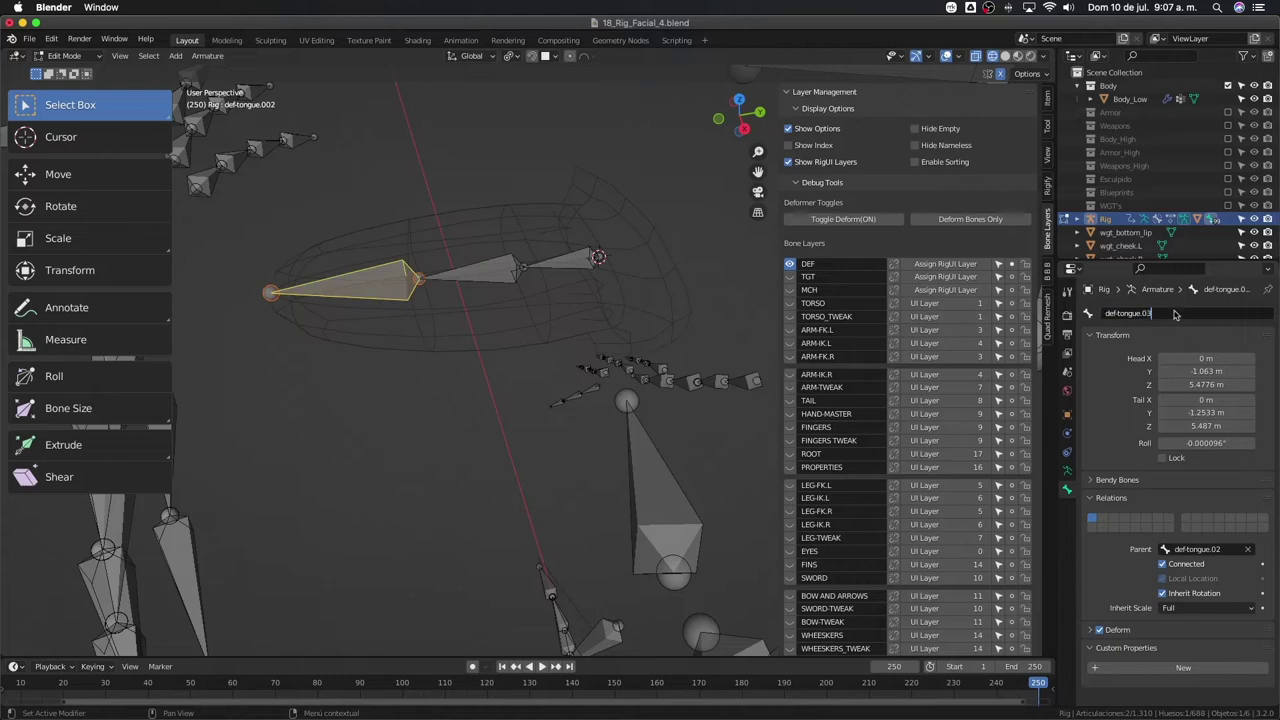
pyautogui.press('Return')
pyautogui.click(1168, 314)
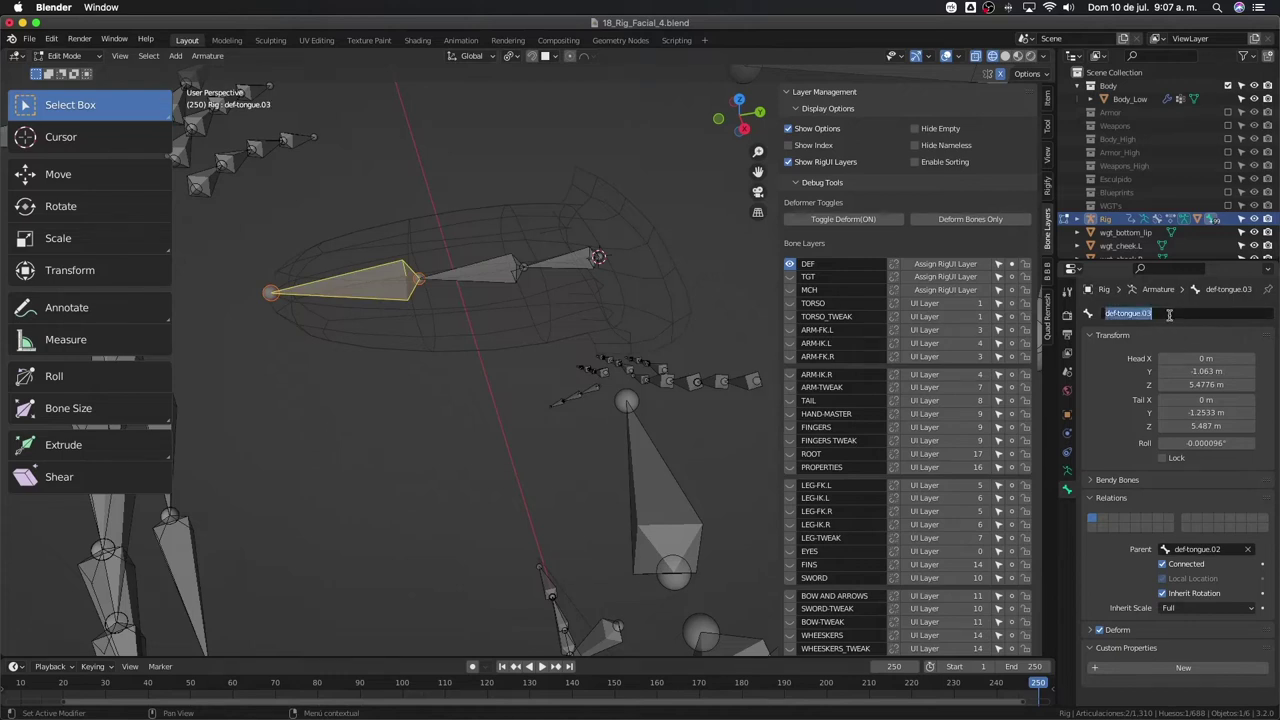
pyautogui.hotkey('ctrl', 'c')
pyautogui.press('Escape')
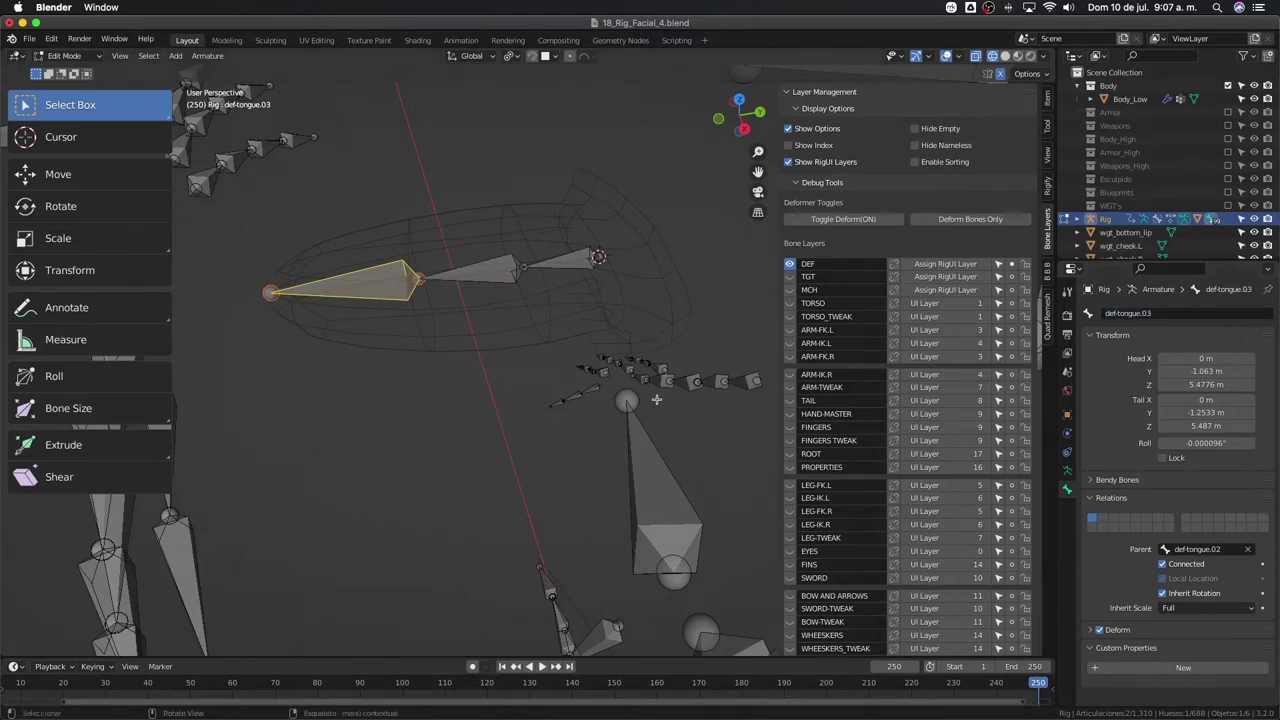
# - Deselect the tongue bones and dismiss the mode pie without switching modes
pyautogui.click(508, 372)
pyautogui.moveTo(449, 330); pyautogui.dragTo(474, 358, button='middle')
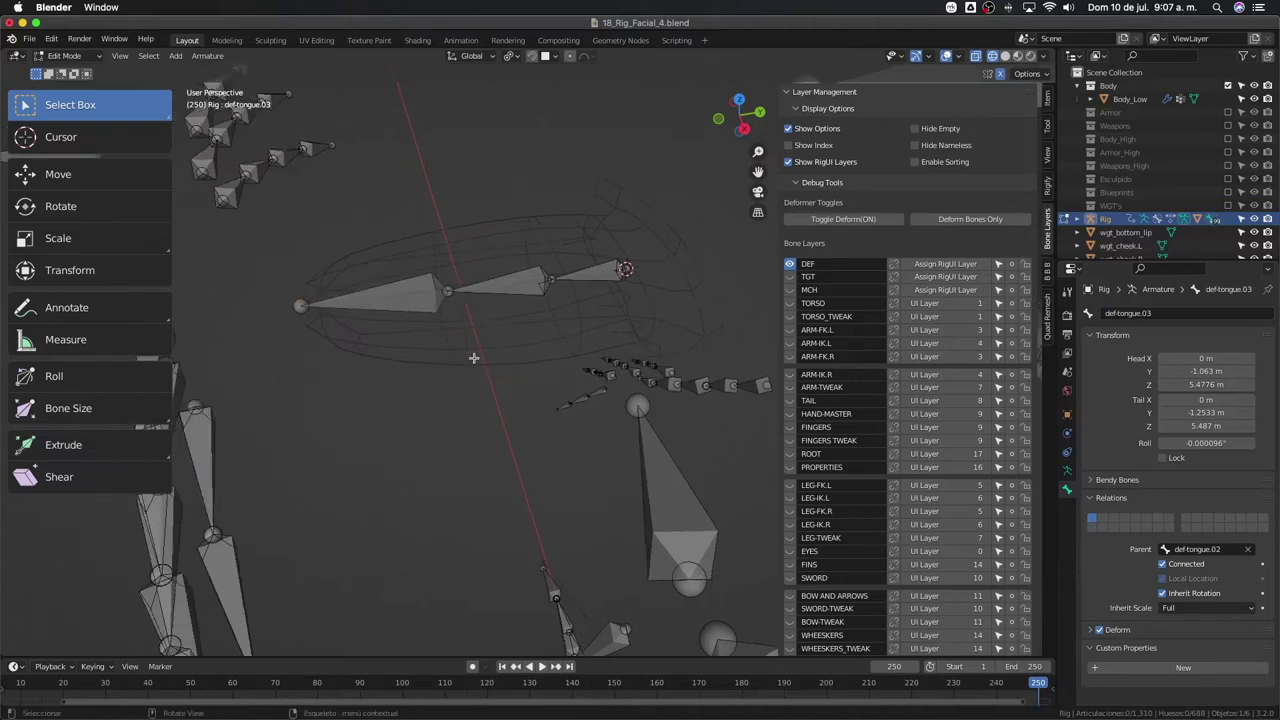
pyautogui.hotkey('ctrl', 'Tab')
pyautogui.click(467, 357)
# - Enter Edit Mode on Body_Low and box-select the tongue-tip vertices
pyautogui.press('Tab')
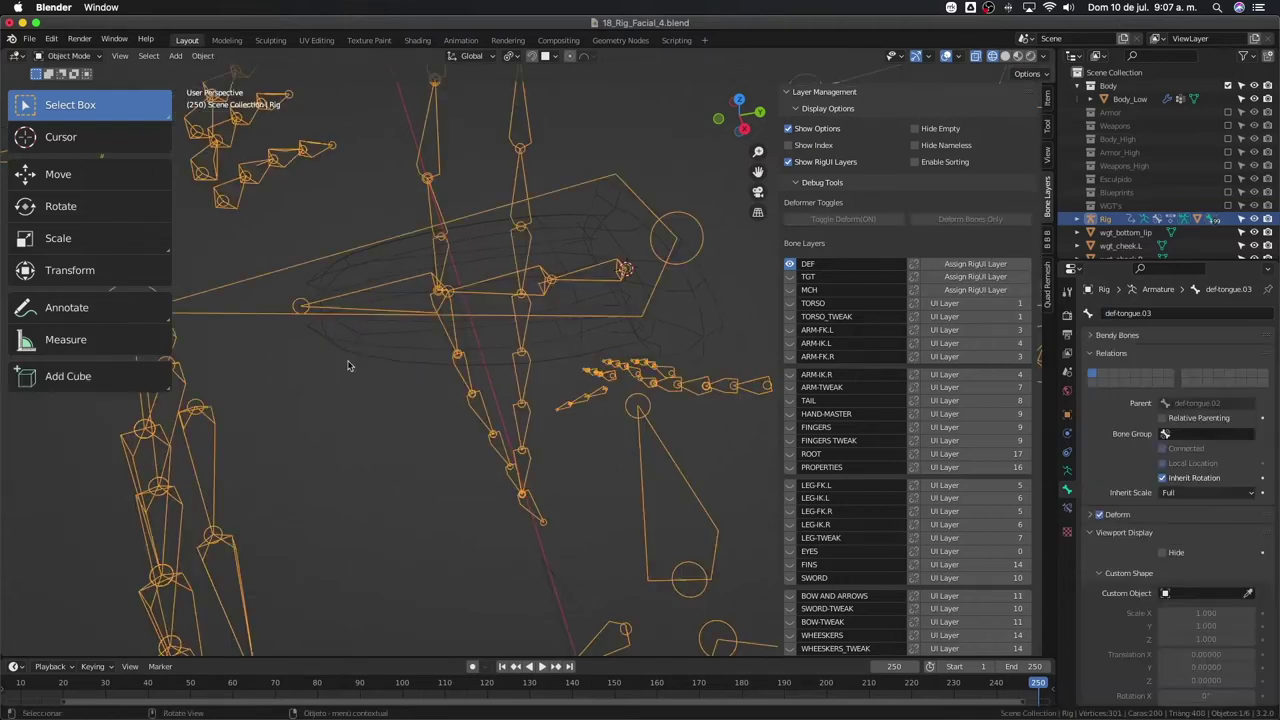
pyautogui.click(355, 366)
pyautogui.press('Tab')
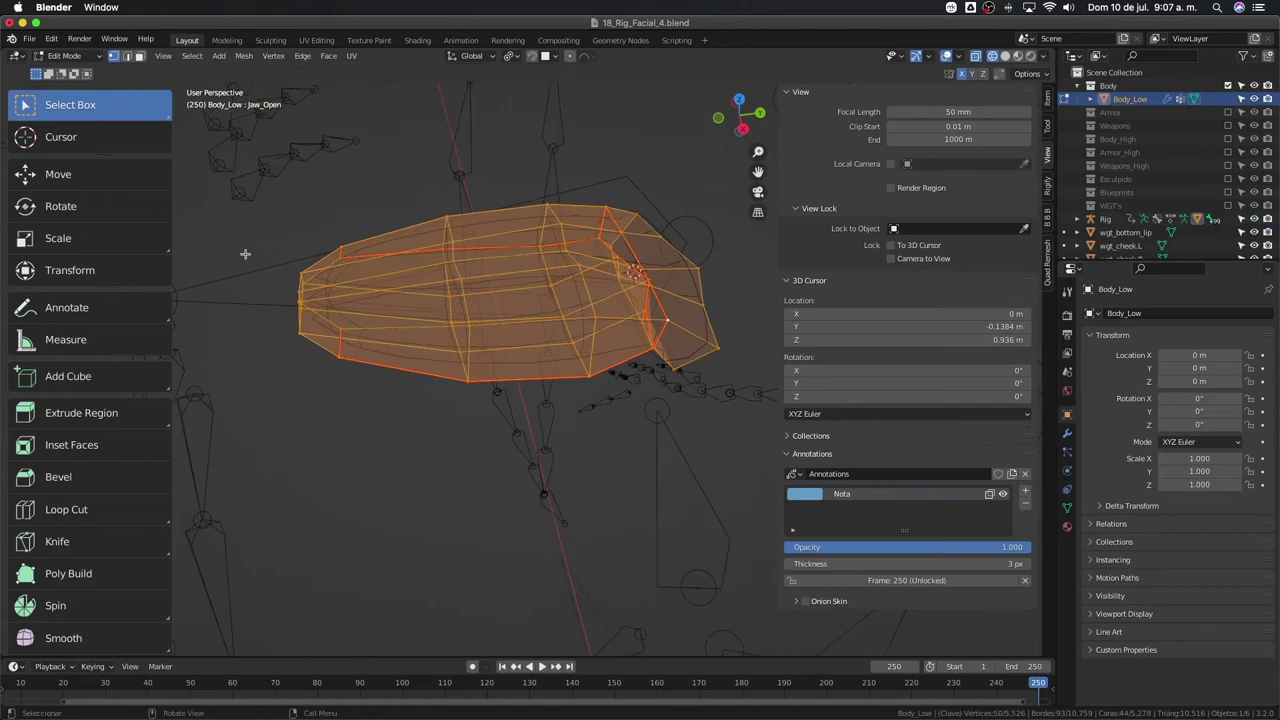
pyautogui.moveTo(272, 232); pyautogui.dragTo(355, 380)
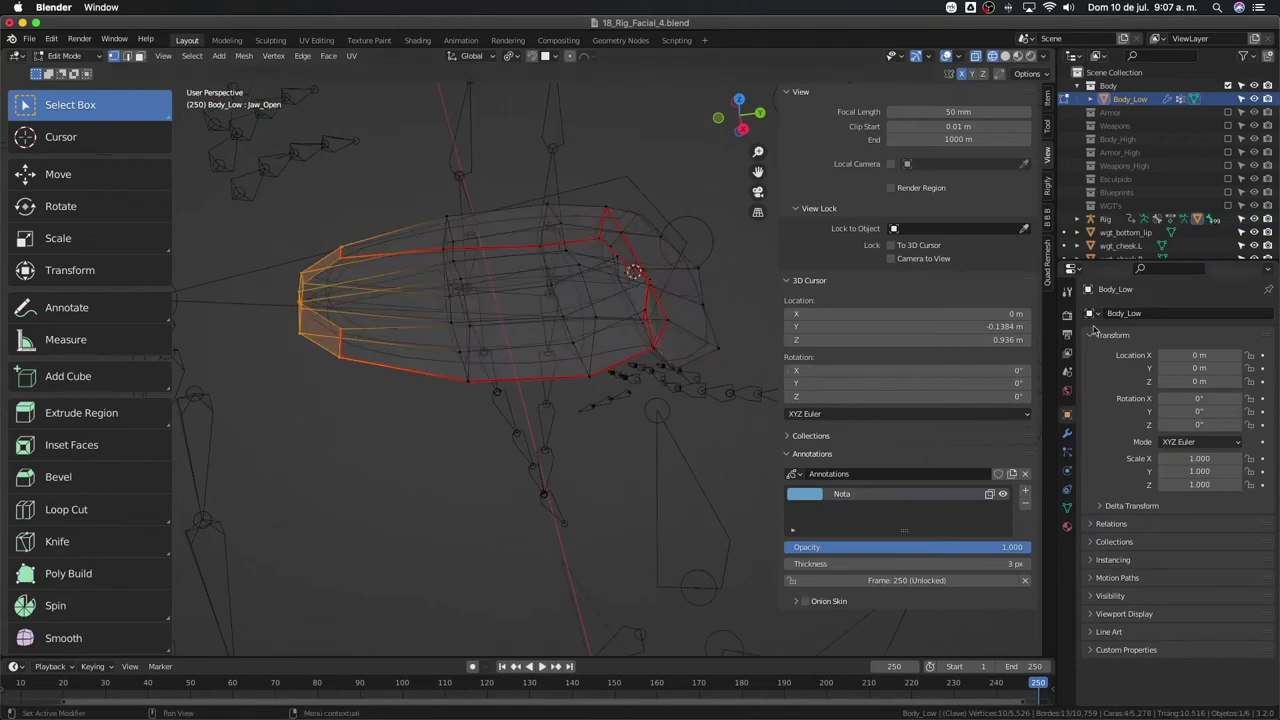
# - Create a def-tongue.03 vertex group and assign the tongue-tip vertices to it
pyautogui.click(1067, 432)
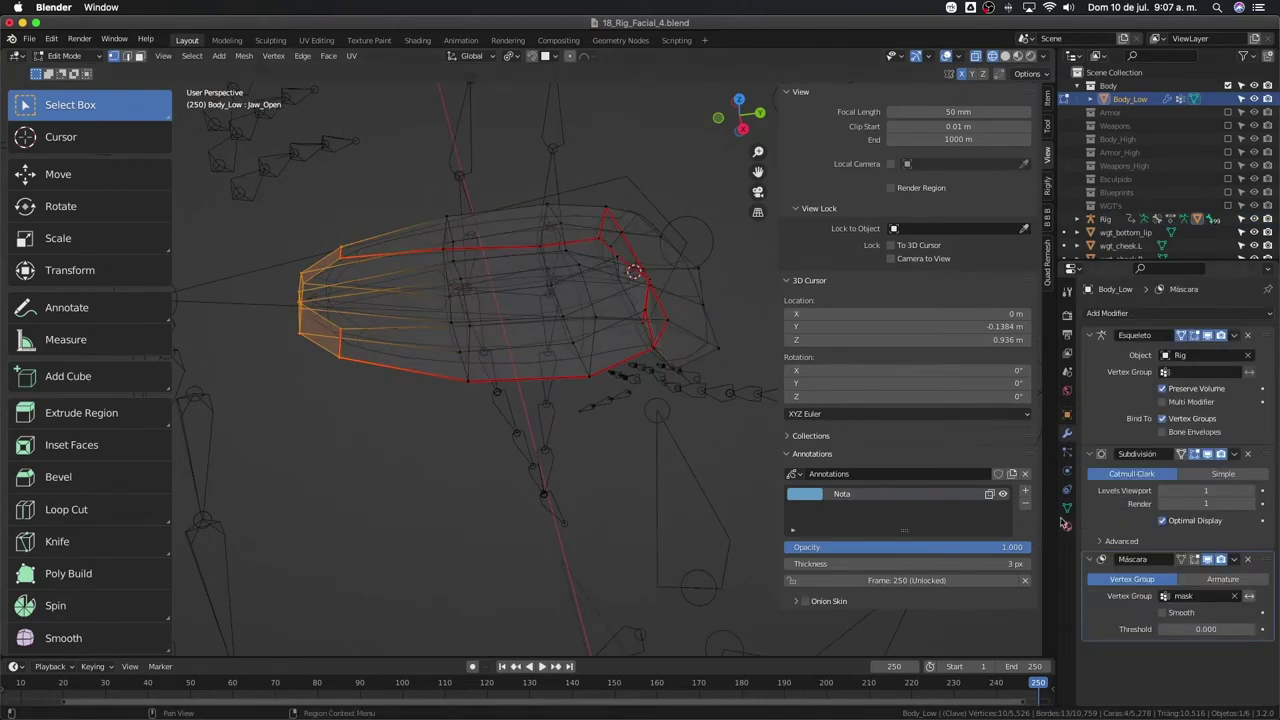
pyautogui.click(1066, 508)
pyautogui.click(1264, 356)
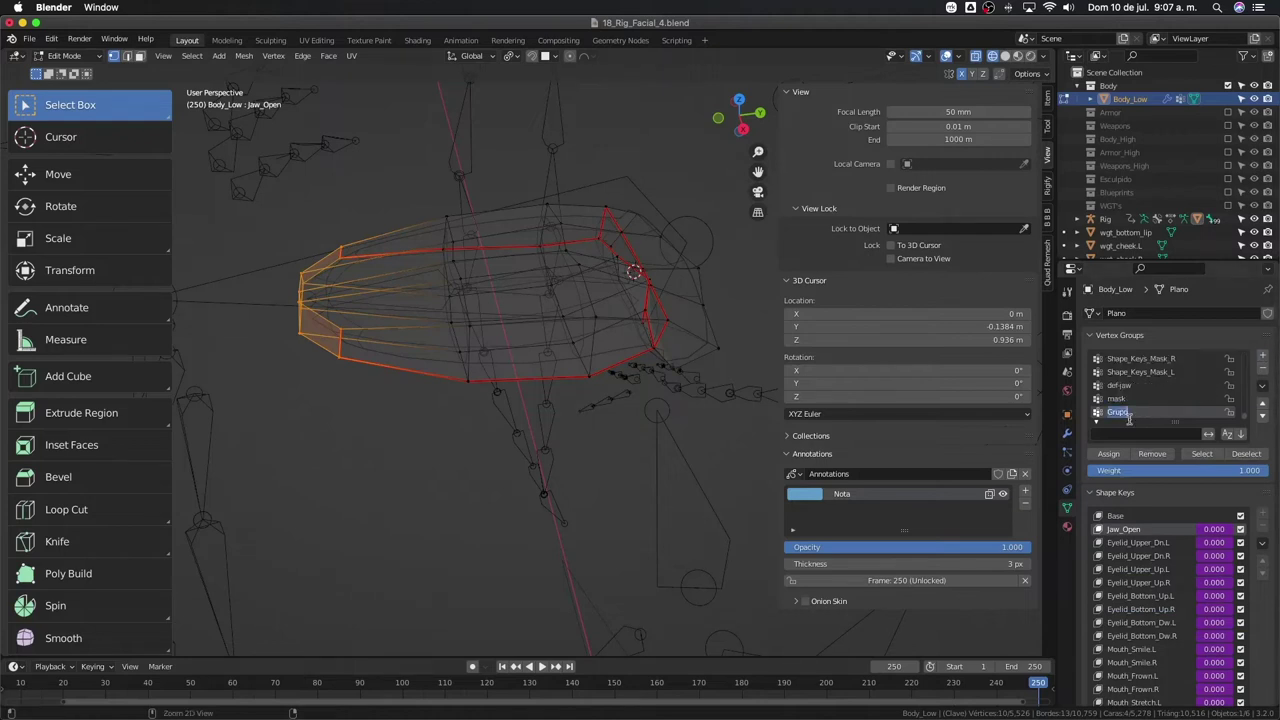
pyautogui.hotkey('ctrl', 'v')
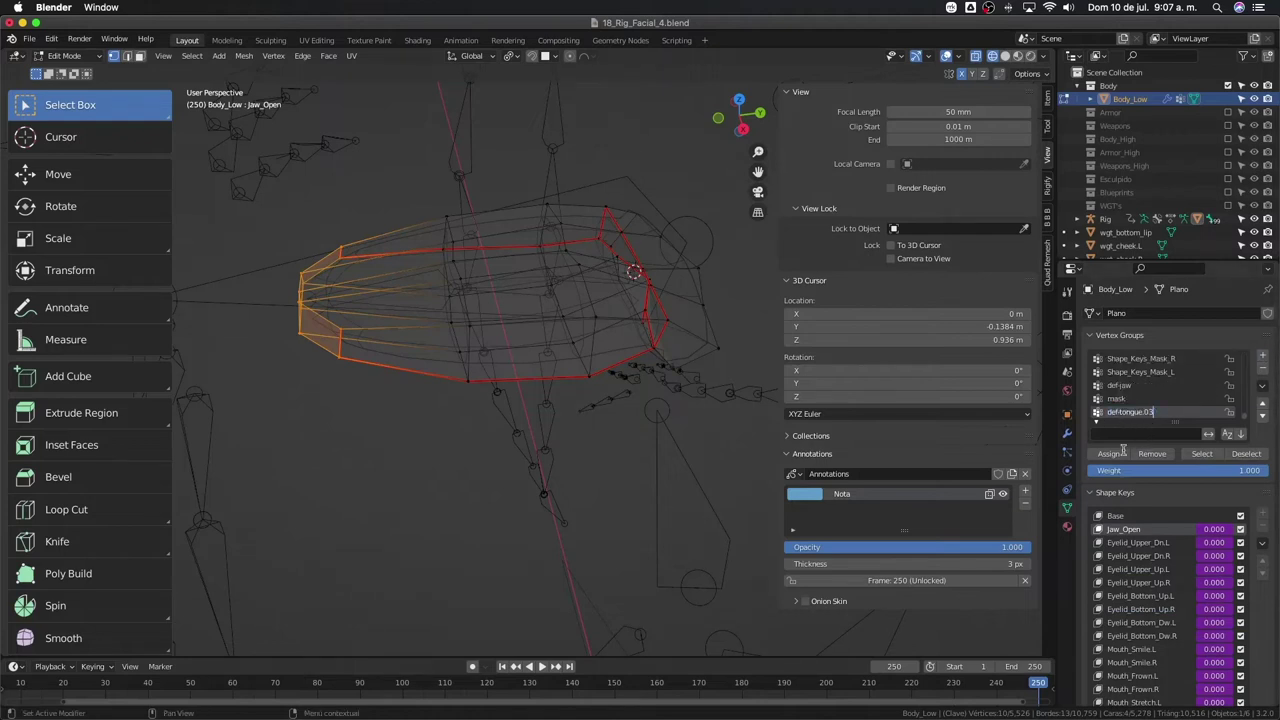
pyautogui.press('Return')
pyautogui.click(1110, 454)
# - Select the edge loops across the middle band of the tongue
pyautogui.keyDown('alt'); pyautogui.click(460, 311); pyautogui.keyUp('alt')
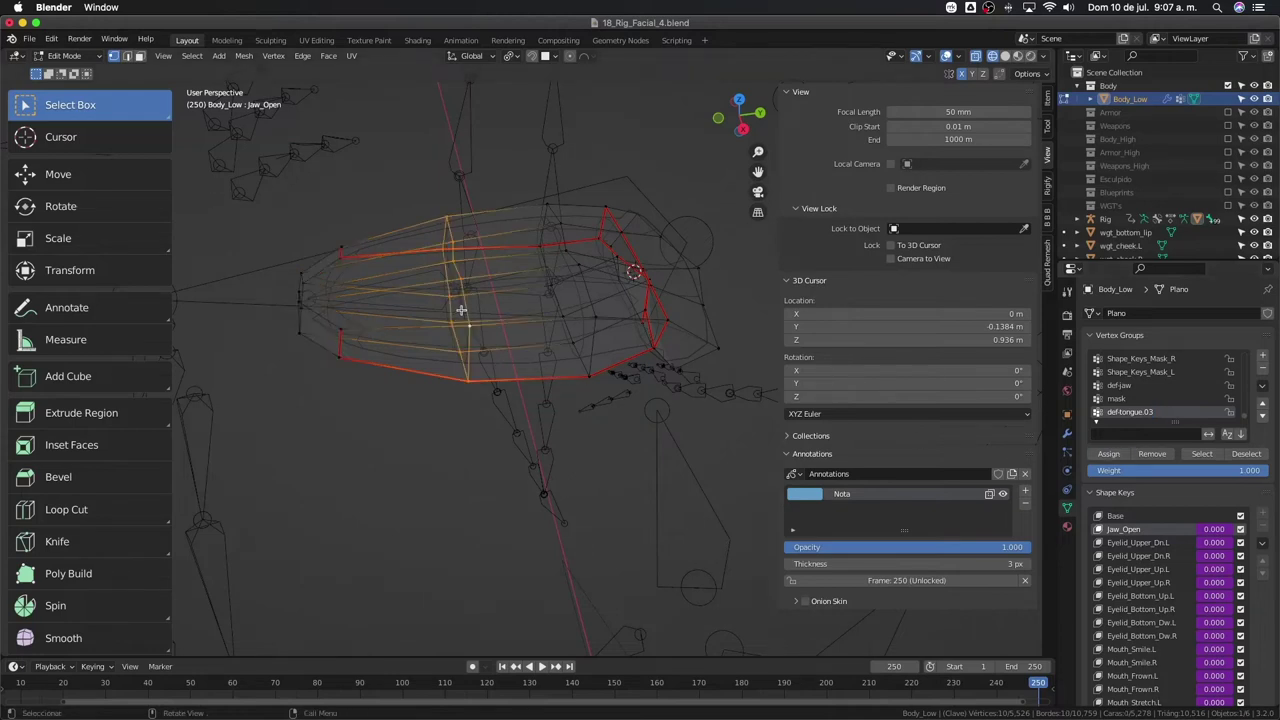
pyautogui.moveTo(505, 343); pyautogui.dragTo(528, 312, button='middle')
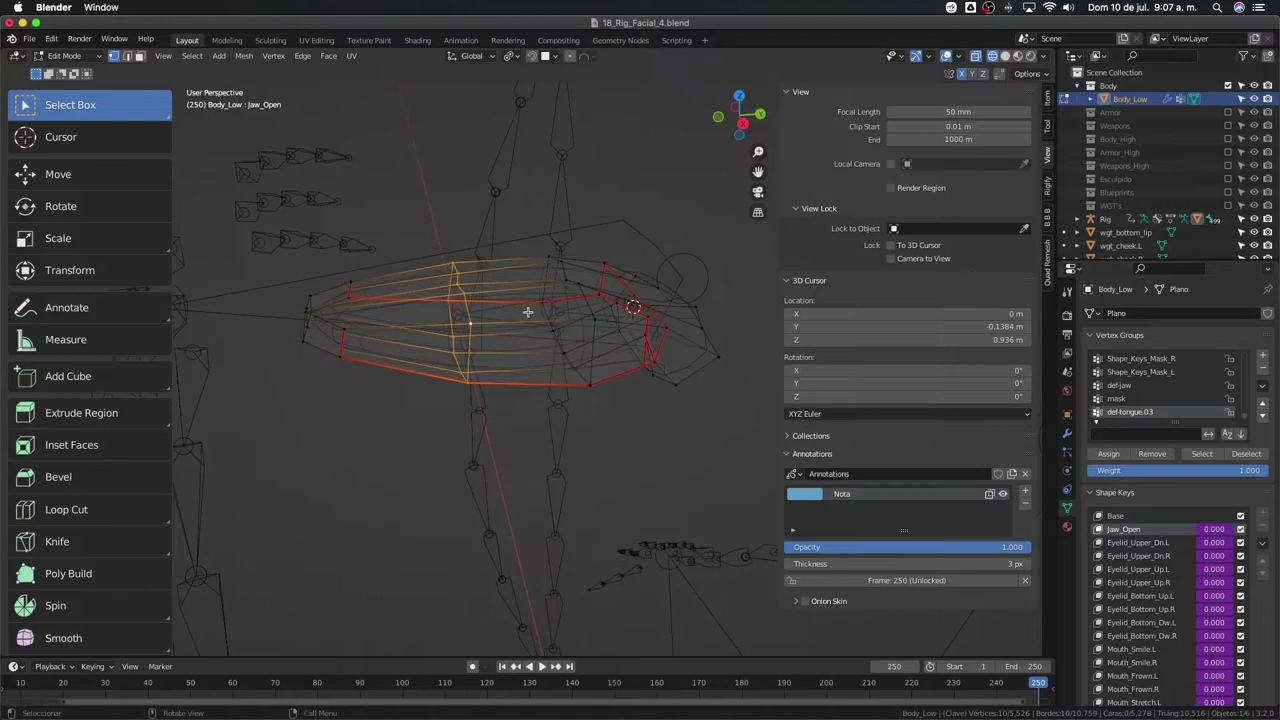
pyautogui.keyDown('alt'); pyautogui.keyDown('shift'); pyautogui.click(586, 308); pyautogui.keyUp('shift'); pyautogui.keyUp('alt')
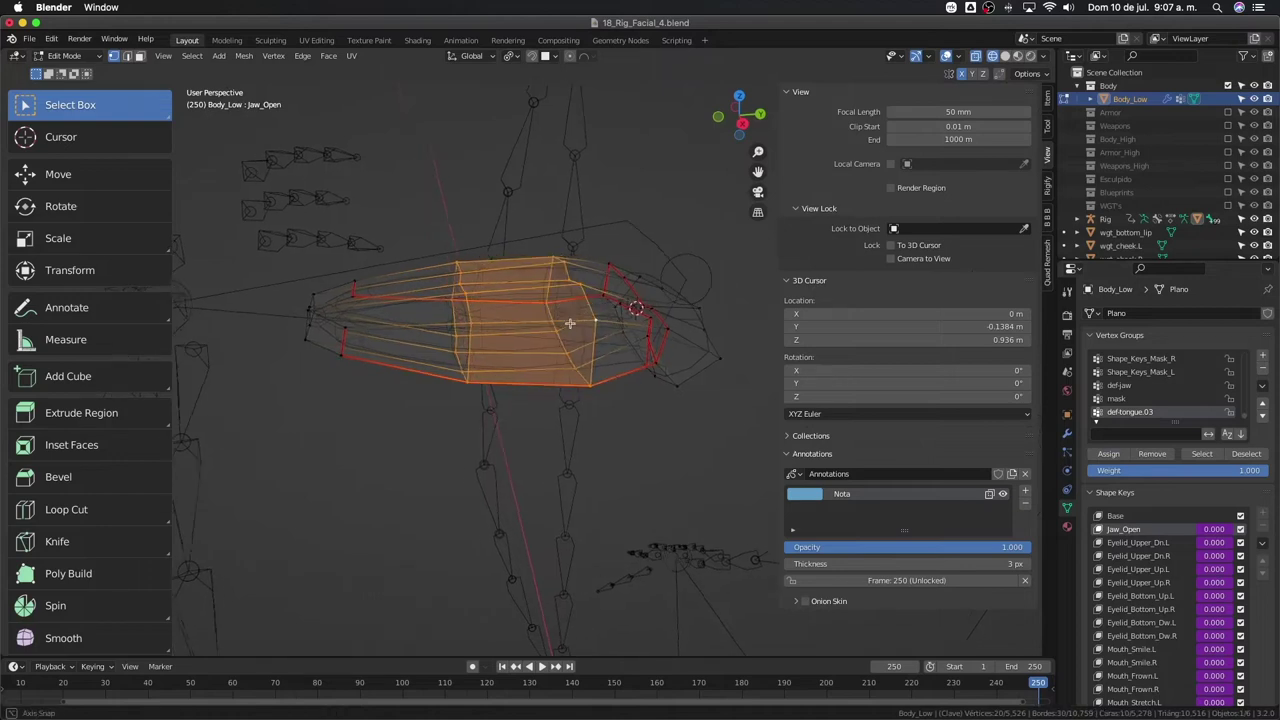
pyautogui.moveTo(586, 310); pyautogui.dragTo(561, 307, button='middle')
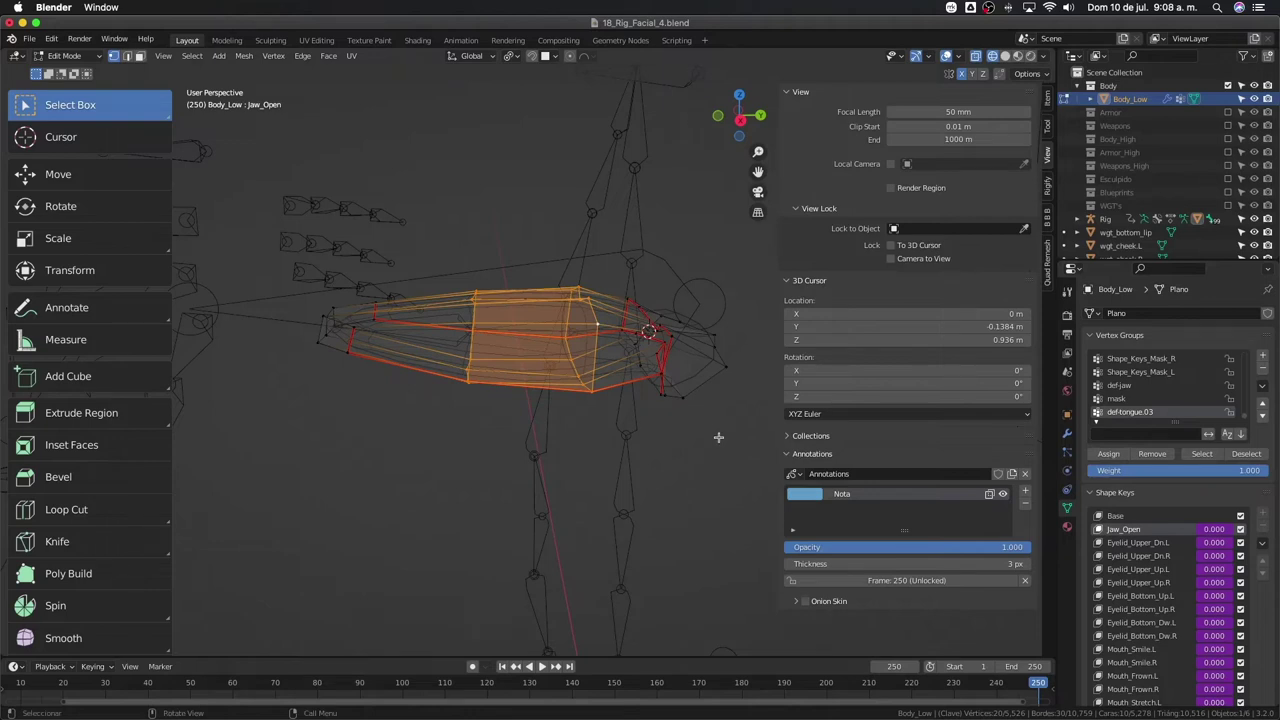
# - Assign the loop bordering the tip group at a weight of 0.5
pyautogui.keyDown('alt'); pyautogui.click(469, 328); pyautogui.keyUp('alt')
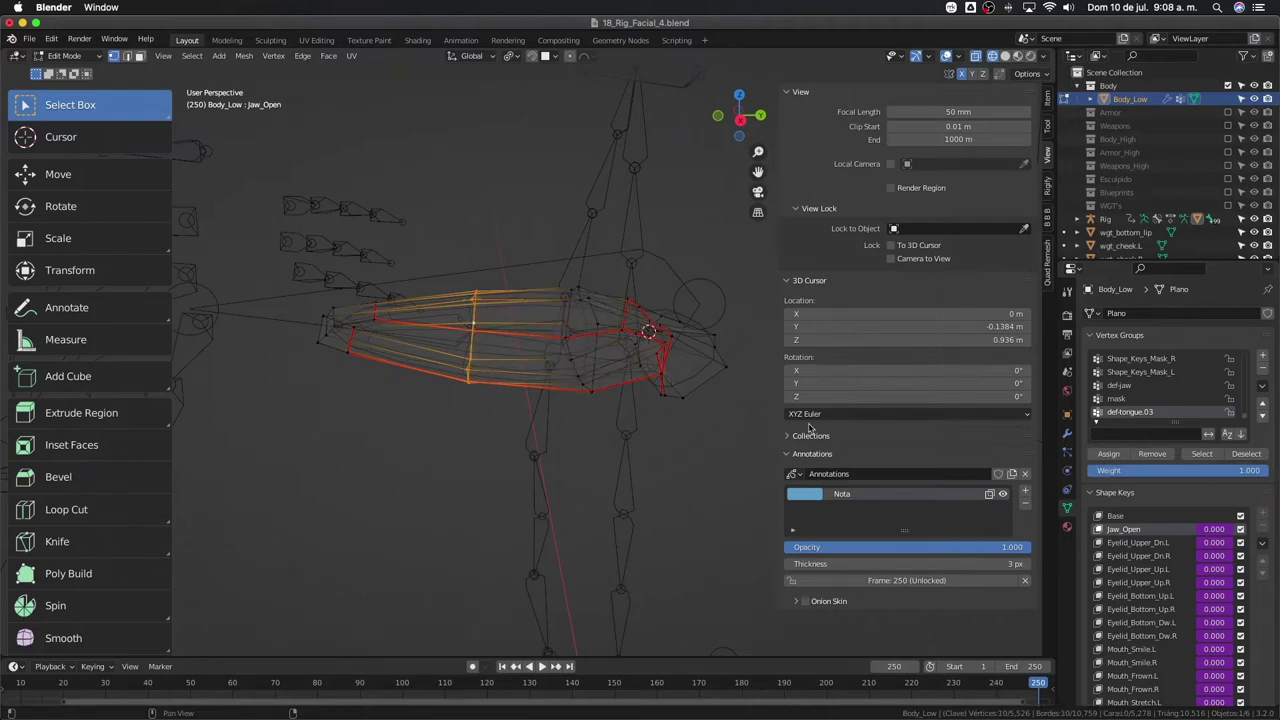
pyautogui.click(1160, 471)
pyautogui.write('0.5')
pyautogui.press('Return')
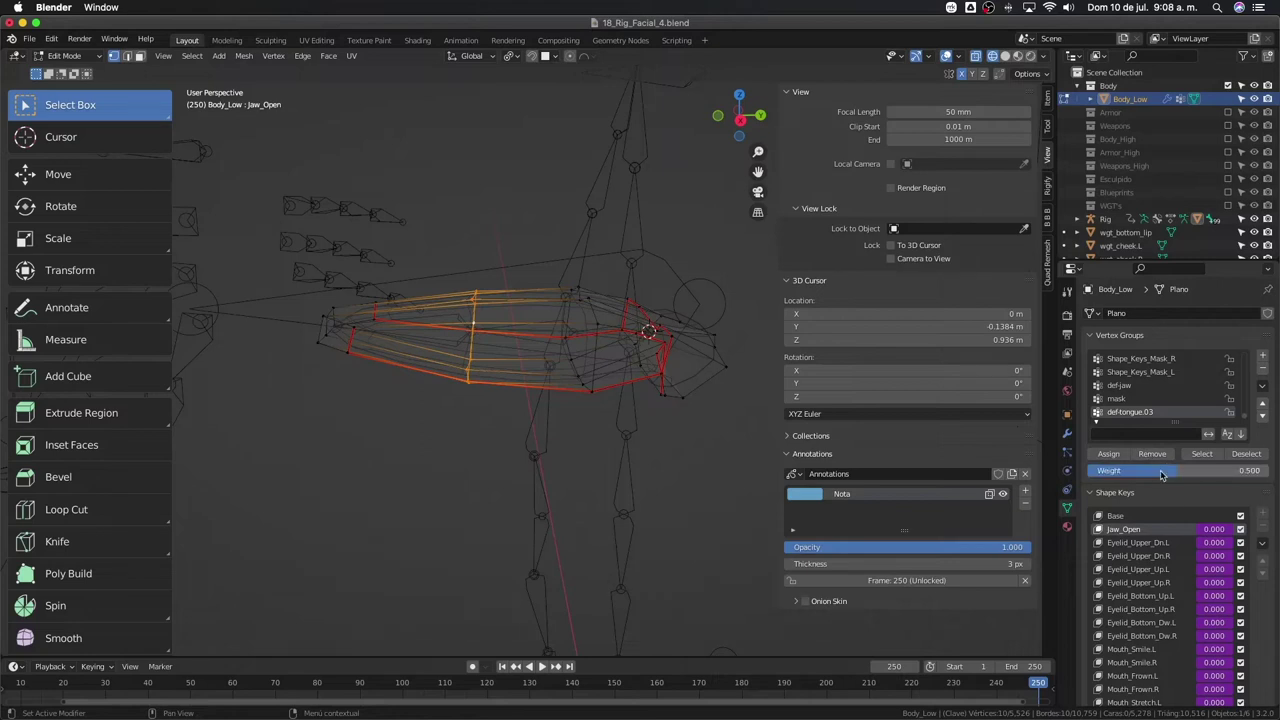
pyautogui.click(1120, 458)
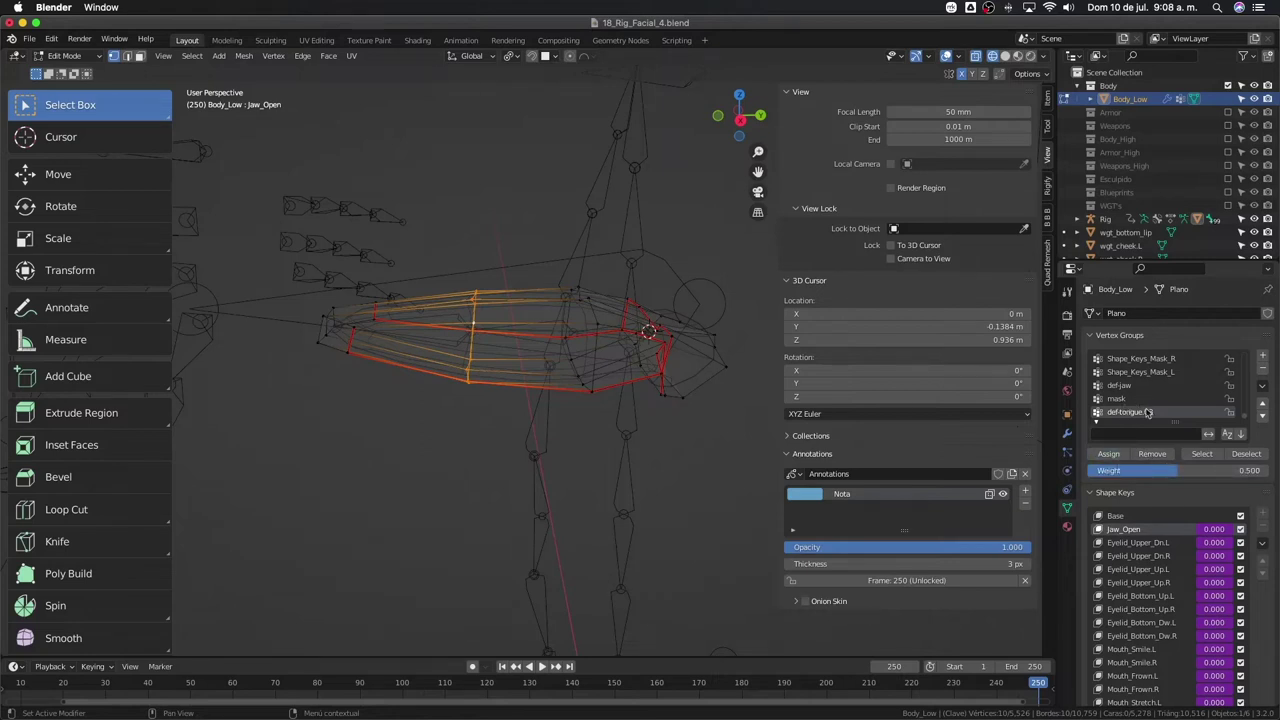
# - Create a def-tongue.02 vertex group and assign the middle tongue loops to it
pyautogui.click(1263, 358)
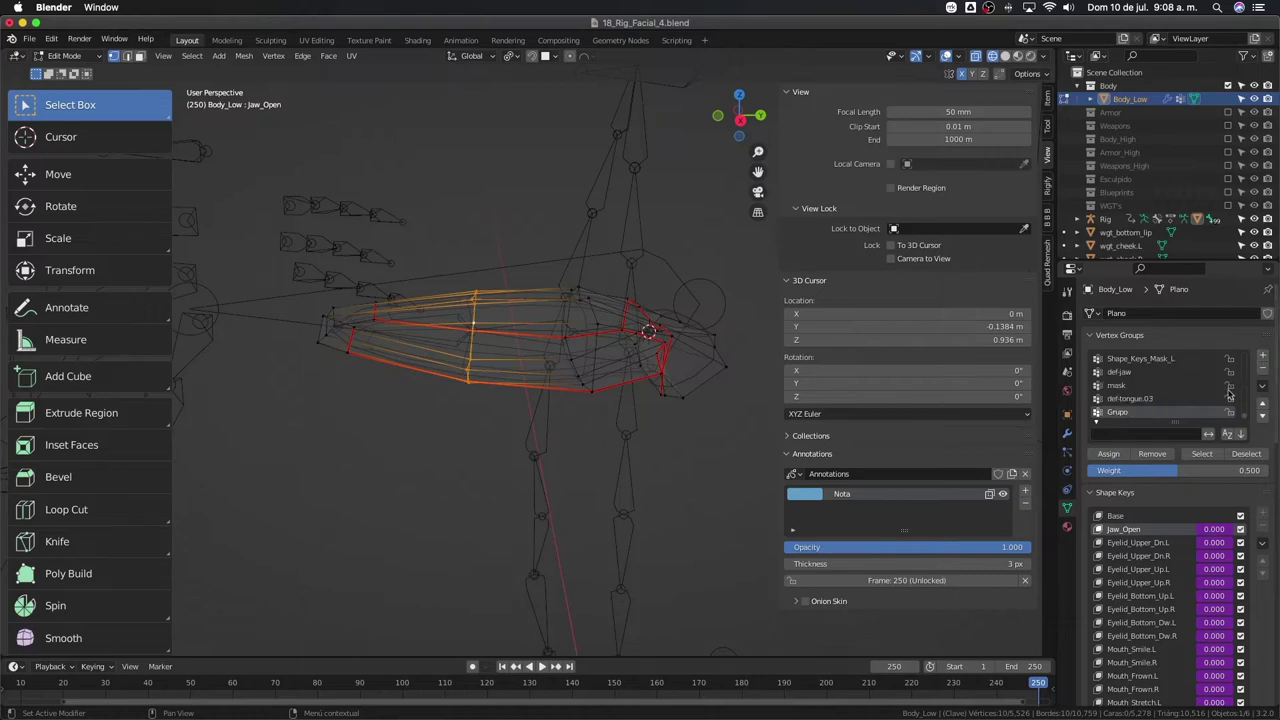
pyautogui.write('def-tongue.03')
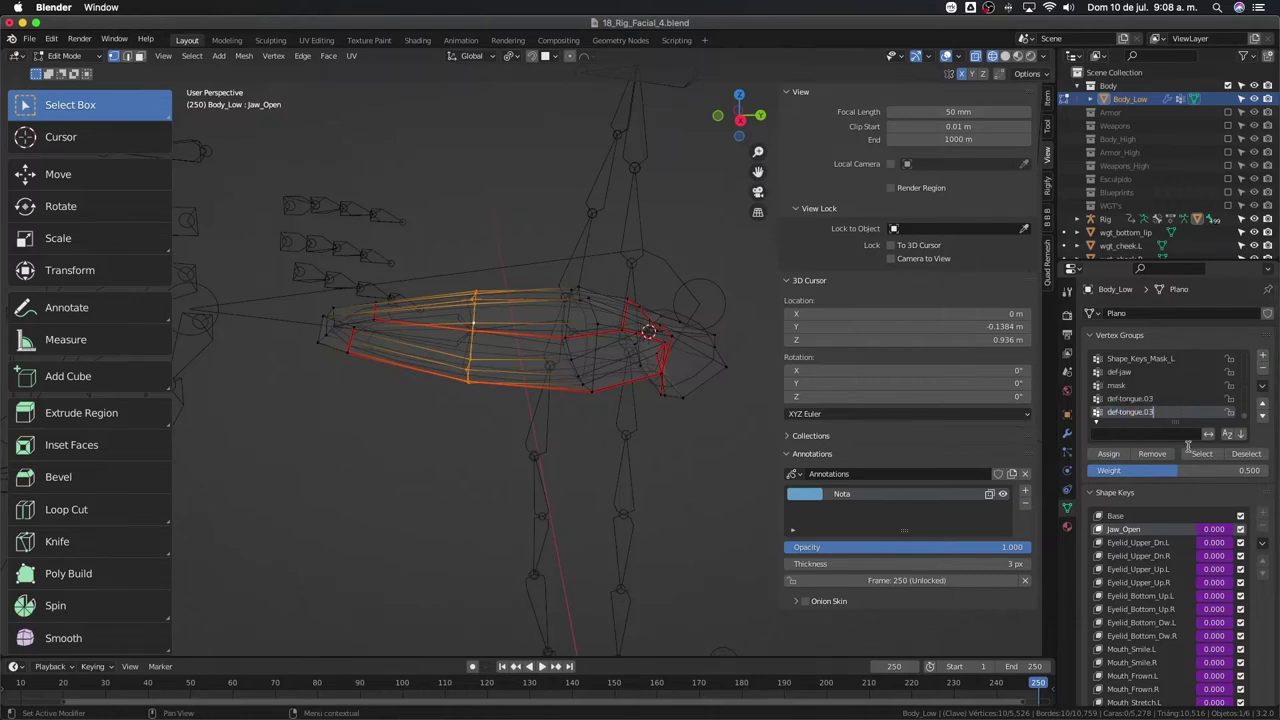
pyautogui.press('Return')
pyautogui.click(1107, 454)
pyautogui.moveTo(483, 331); pyautogui.dragTo(500, 372, button='middle')
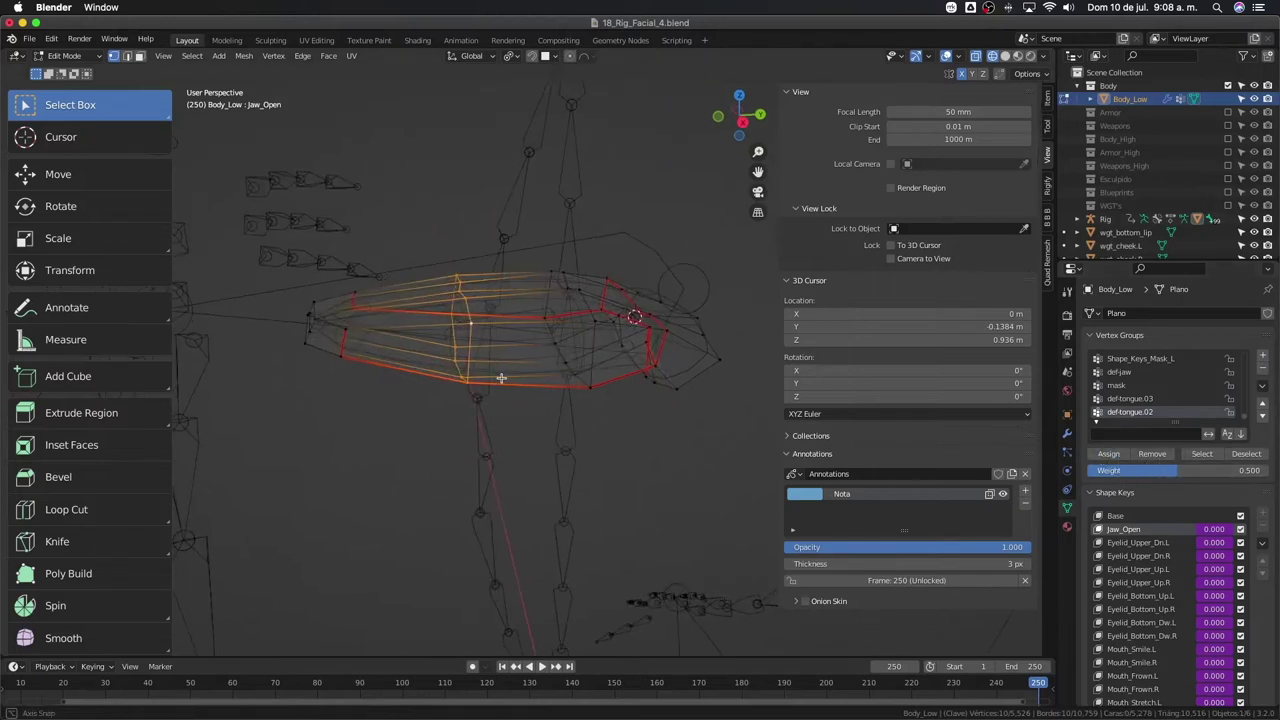
pyautogui.keyDown('alt'); pyautogui.click(588, 342); pyautogui.keyUp('alt')
pyautogui.click(1108, 454)
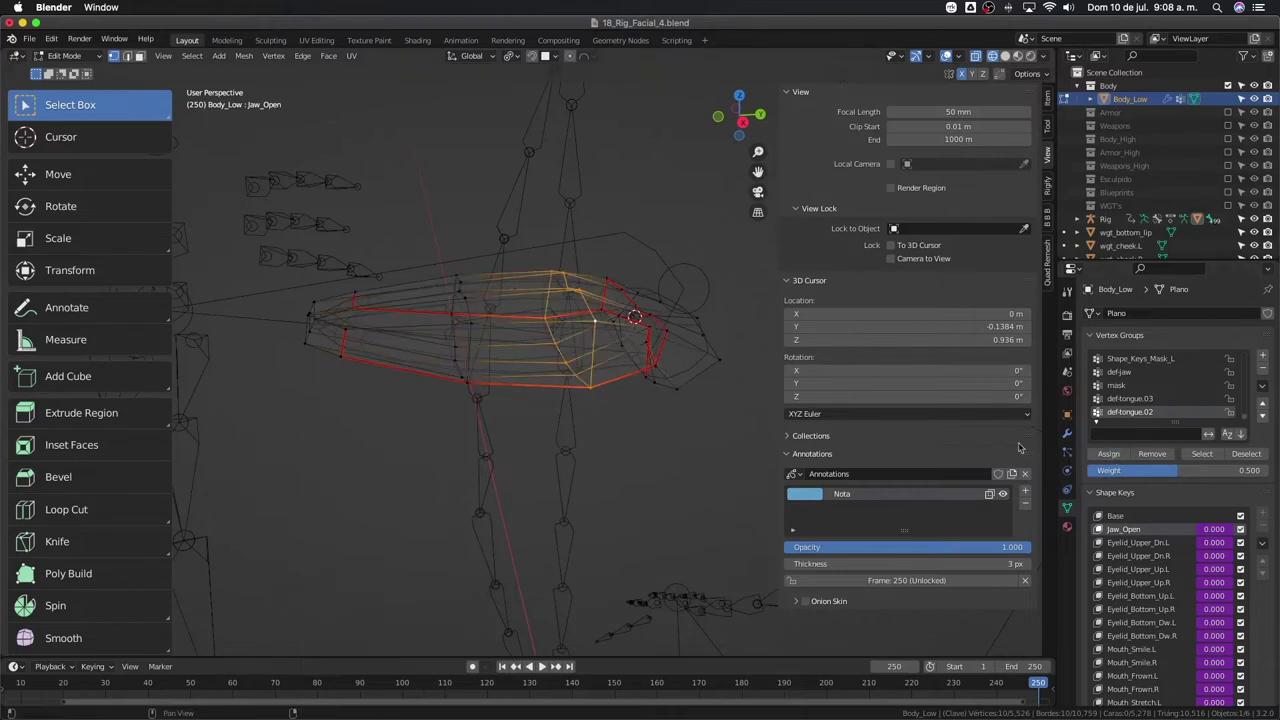
# - Create a def-tongue.01 group, assign the tongue-base loop at 0.5, then reset weight to 1.0
pyautogui.moveTo(578, 381); pyautogui.dragTo(590, 374, button='middle')
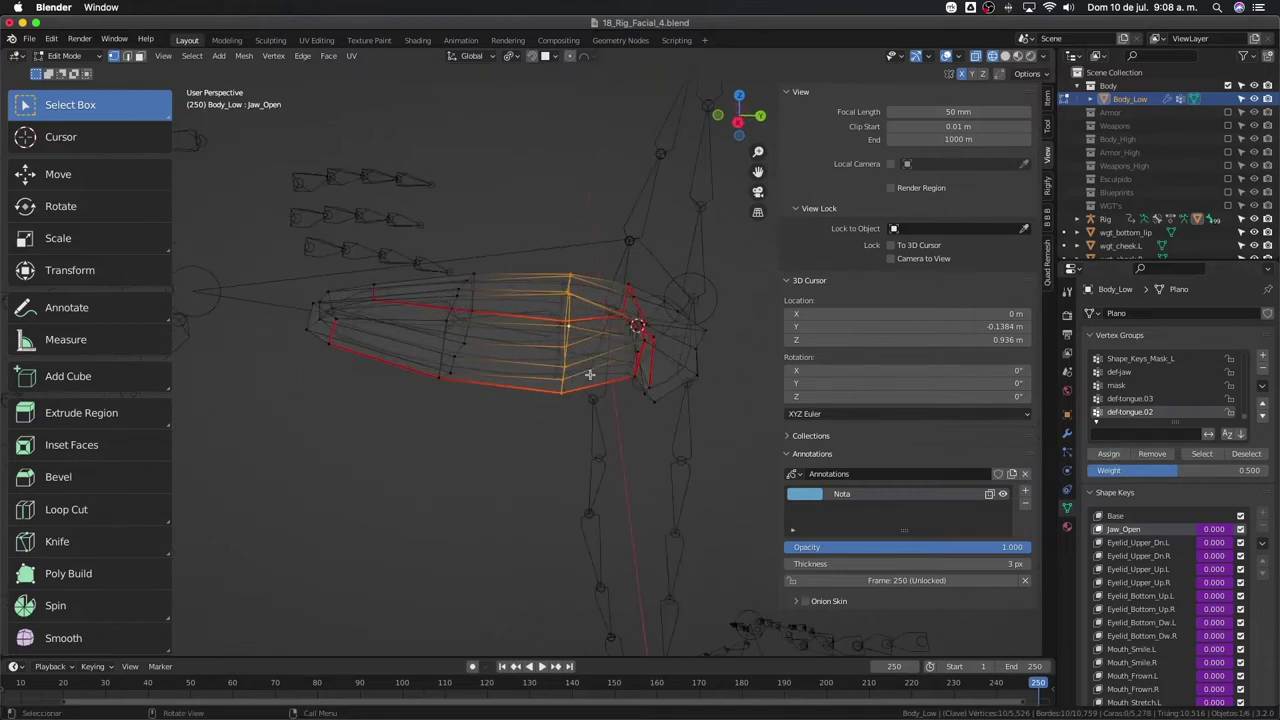
pyautogui.click(604, 420)
pyautogui.moveTo(600, 417); pyautogui.dragTo(586, 400, button='middle')
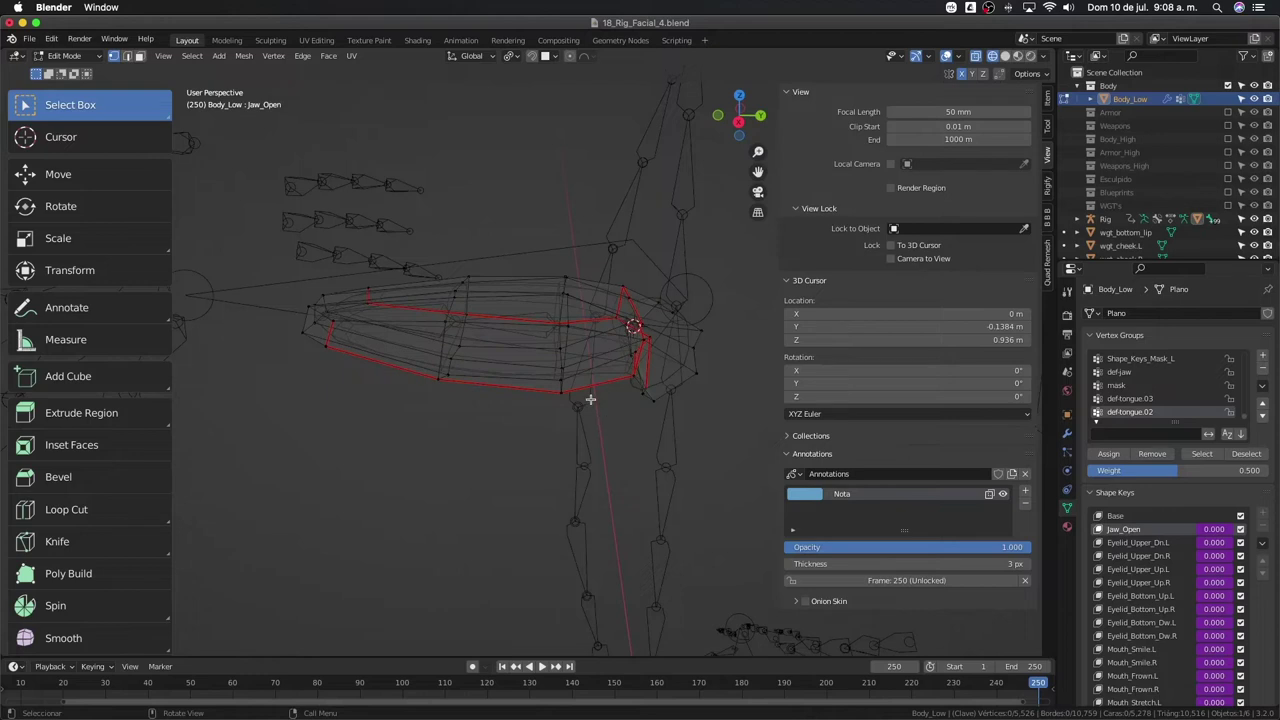
pyautogui.click(1263, 358)
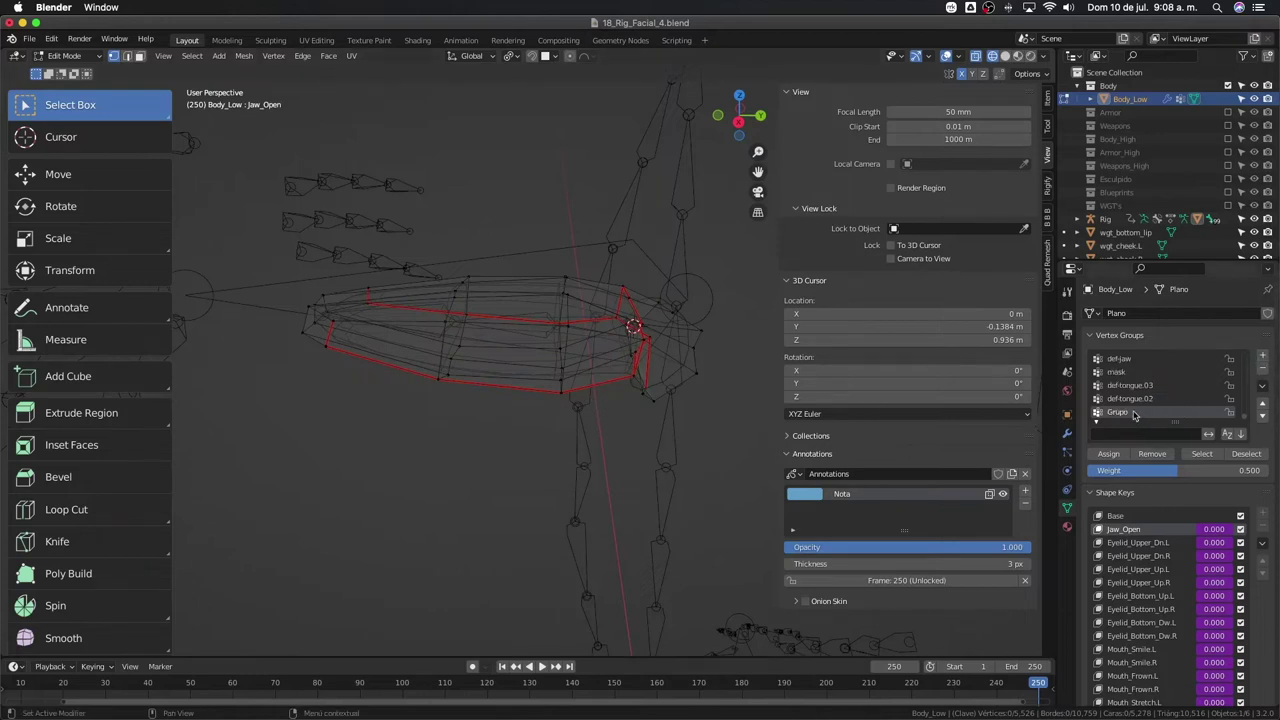
pyautogui.write('def-tongue.03')
pyautogui.keyDown('alt'); pyautogui.click(565, 342); pyautogui.keyUp('alt')
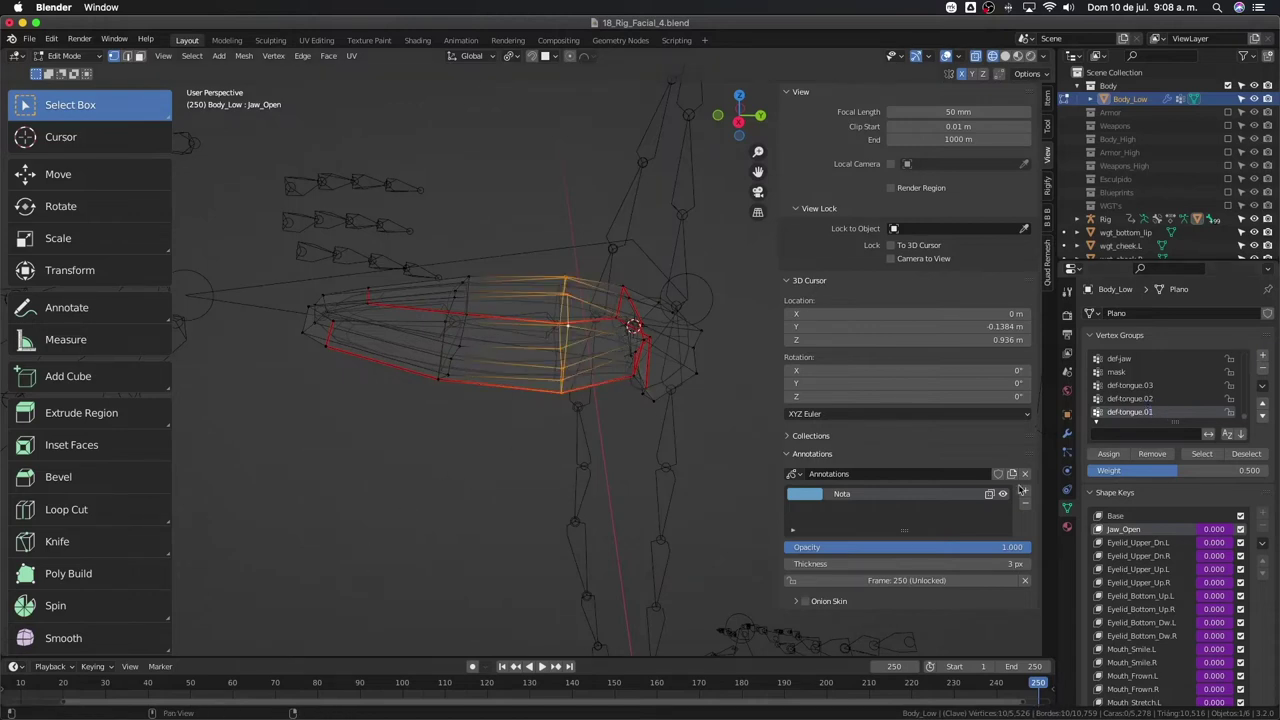
pyautogui.moveTo(1189, 475); pyautogui.dragTo(1270, 474)
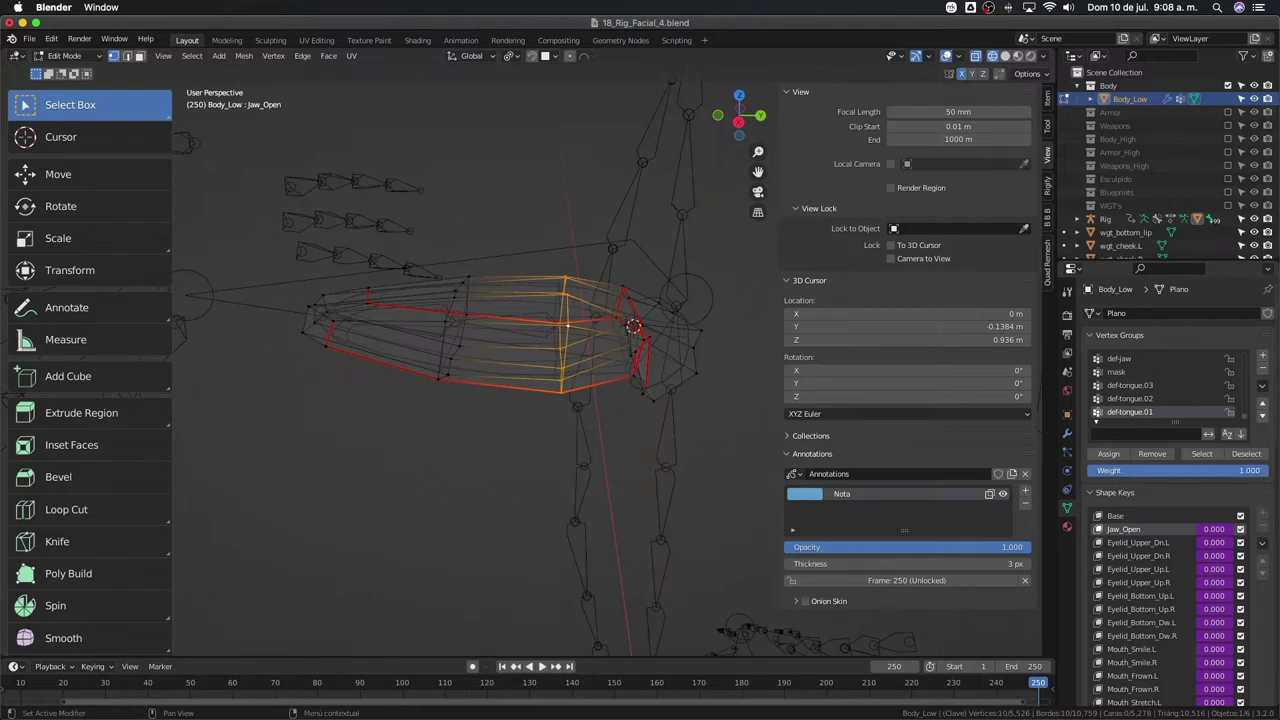
pyautogui.click(1210, 470)
pyautogui.press('Return')
pyautogui.click(1105, 453)
pyautogui.moveTo(630, 345)
pyautogui.mouseDown(button='middle')
pyautogui.moveTo(685, 311)
pyautogui.moveTo(741, 417)
pyautogui.moveTo(752, 395)
pyautogui.mouseUp(button='middle')
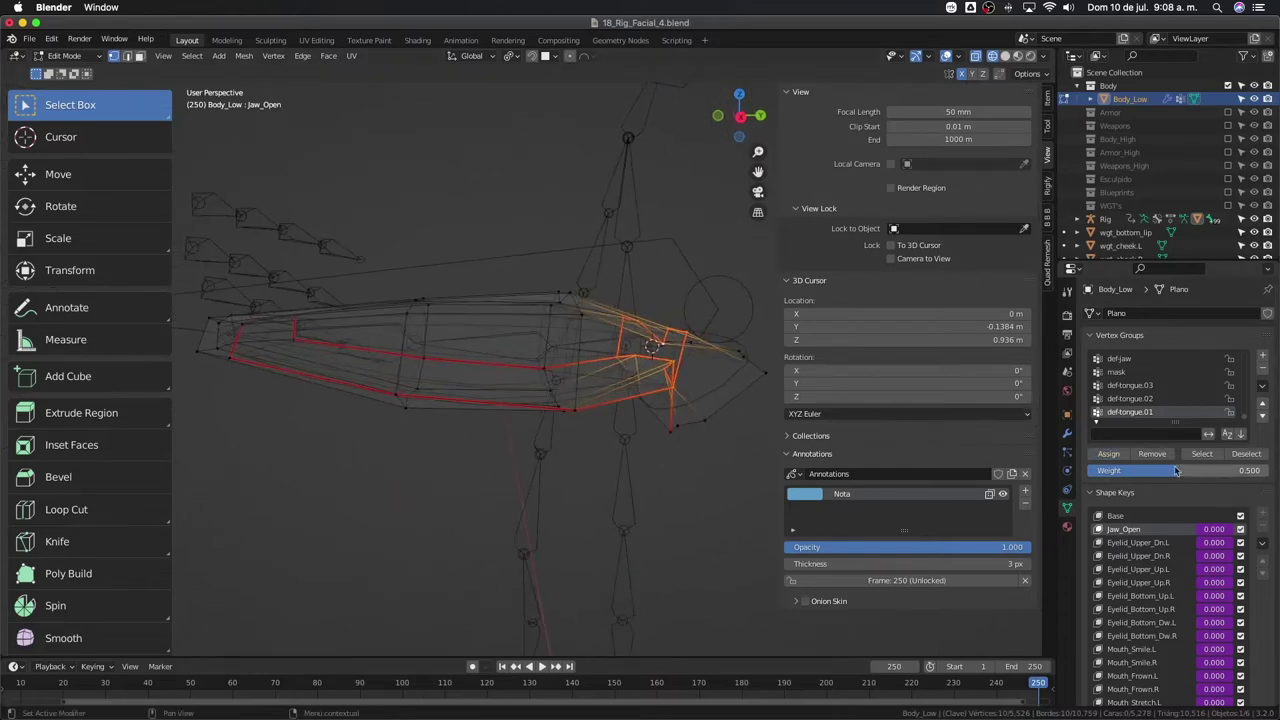
pyautogui.moveTo(1250, 470); pyautogui.dragTo(1275, 470)
# - Preview the def-tongue.01, .02 and .03 weight maps in Weight Paint mode
pyautogui.hotkey('ctrl', 'Tab')
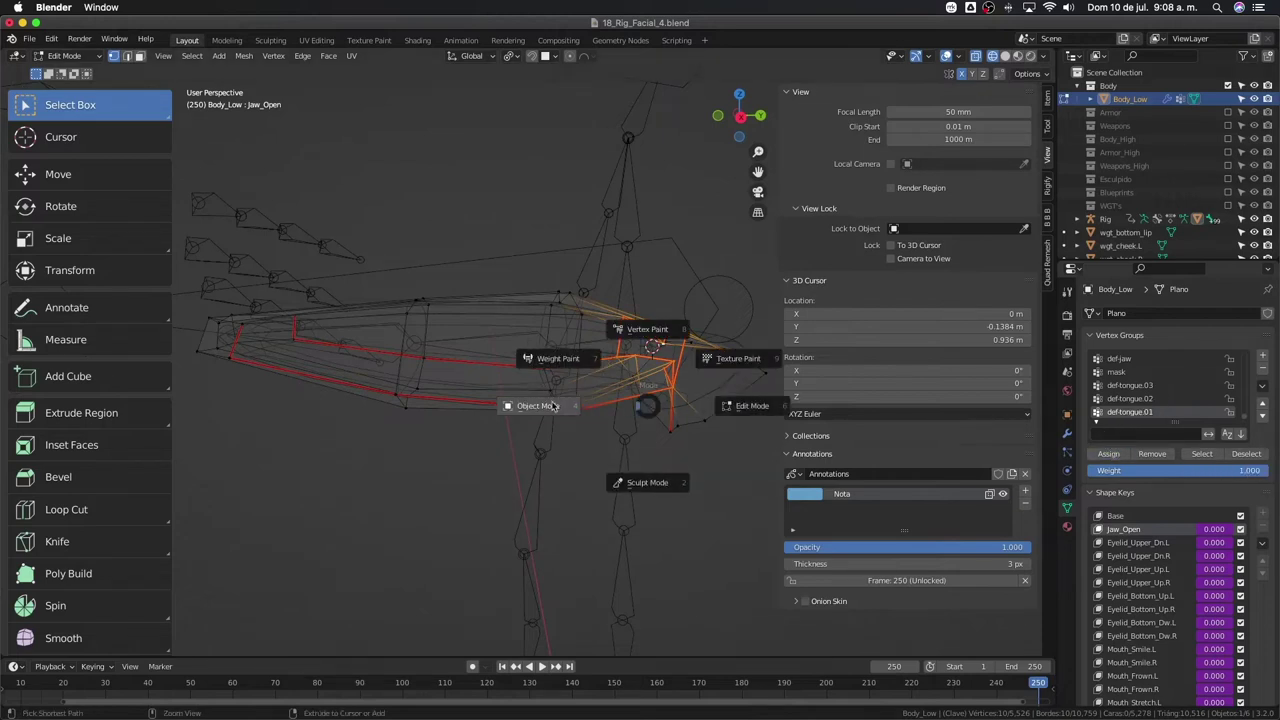
pyautogui.click(558, 360)
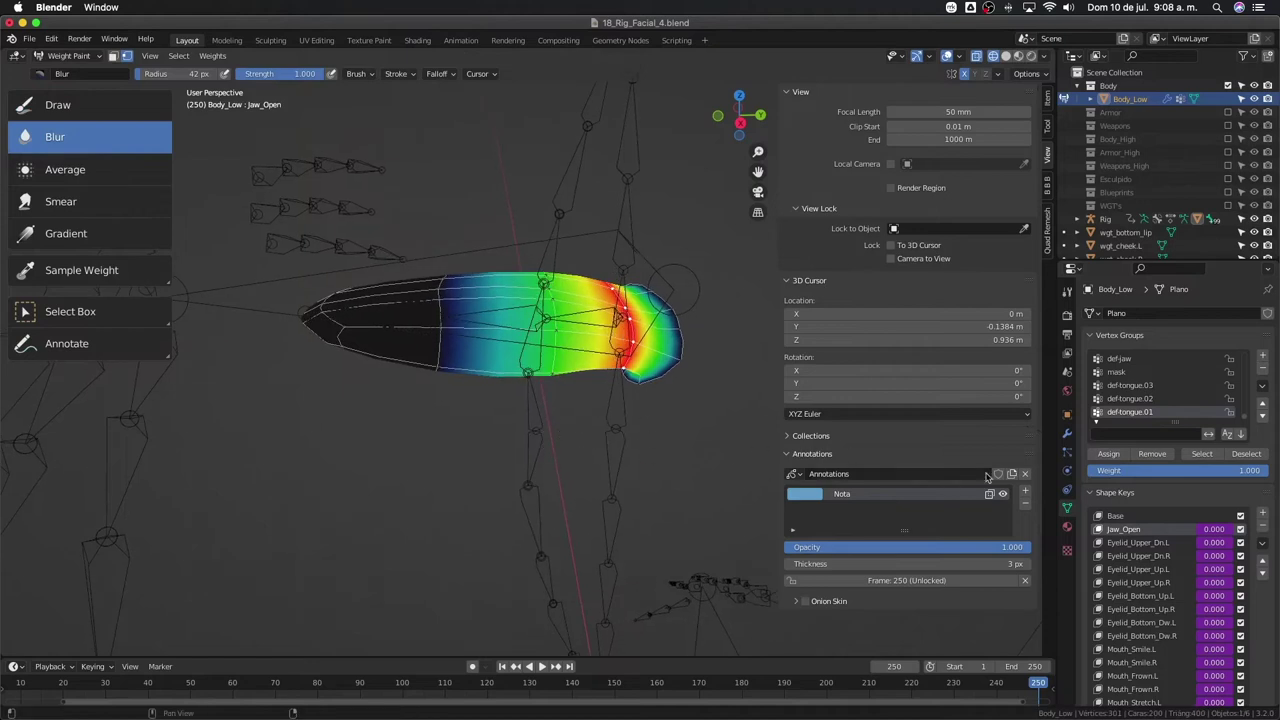
pyautogui.click(1160, 401)
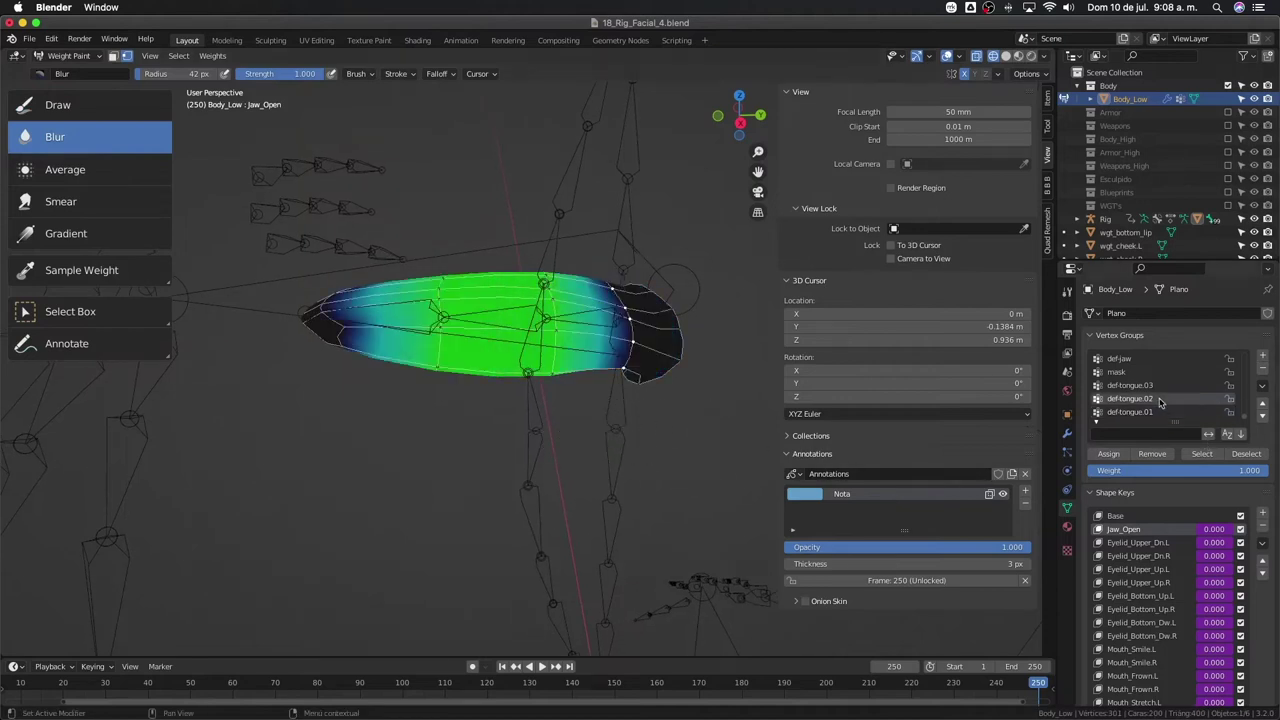
pyautogui.click(1152, 386)
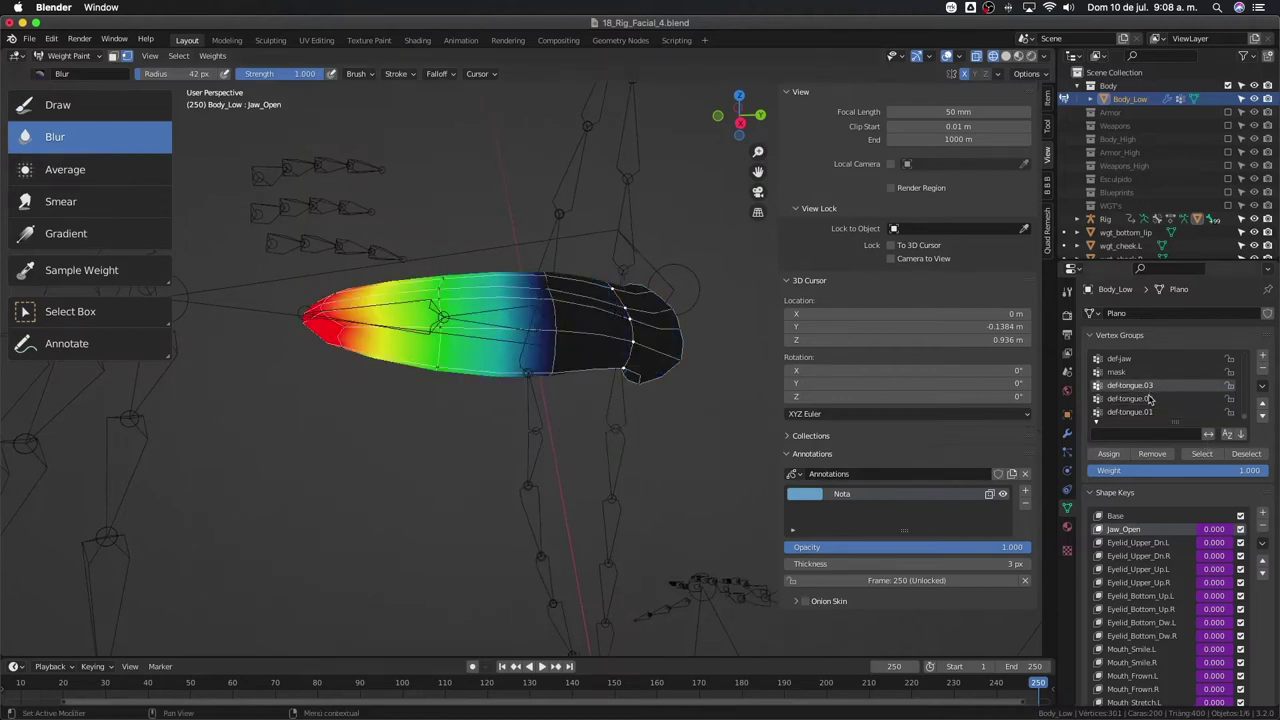
pyautogui.click(1150, 399)
pyautogui.click(1144, 412)
# - Return to Object Mode and select the Rig armature
pyautogui.hotkey('ctrl', 'Tab')
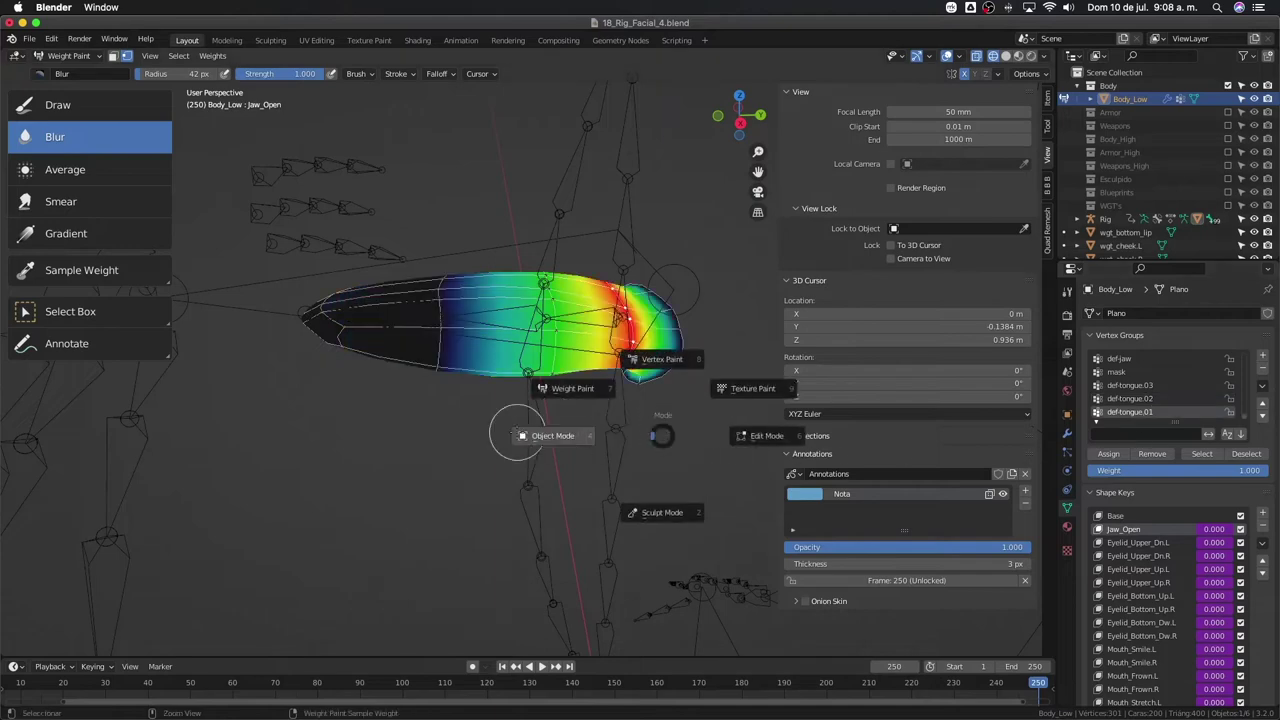
pyautogui.click(514, 391)
pyautogui.click(509, 330)
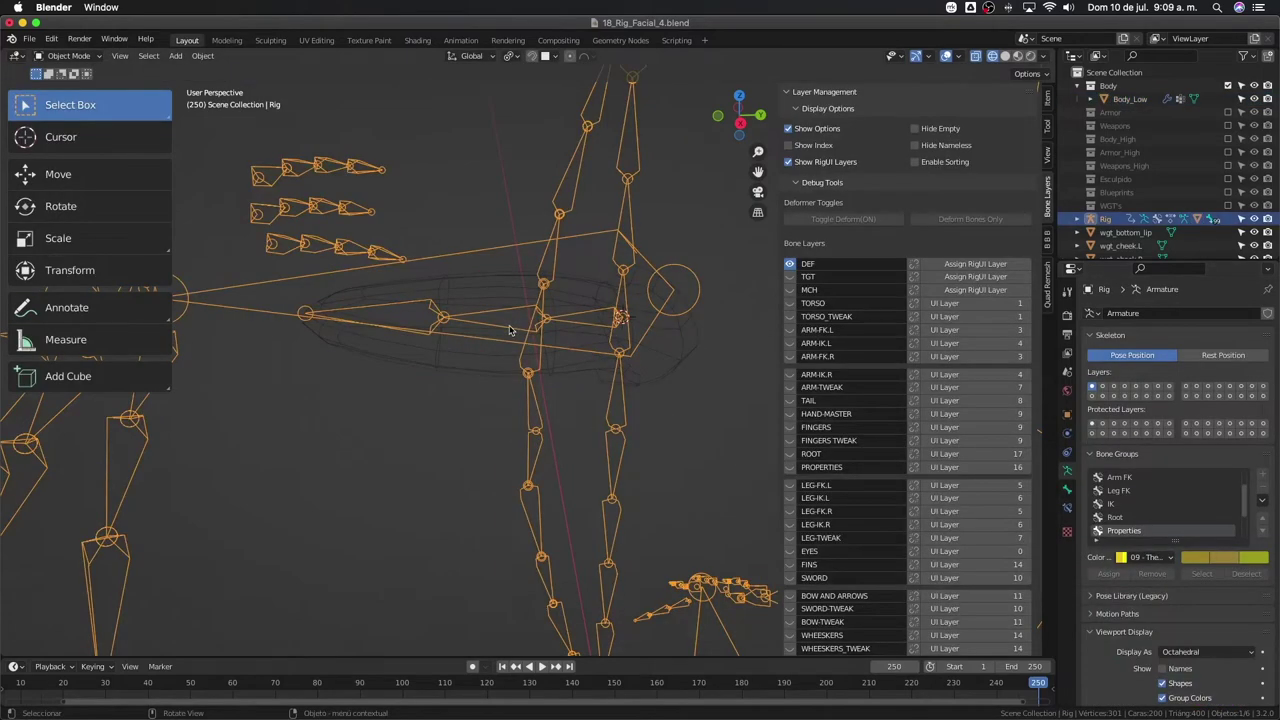
# - Put the Rig into Pose Mode and hide the jaw bone
pyautogui.click(509, 330)
pyautogui.hotkey('ctrl', 'Tab')
pyautogui.click(548, 224)
pyautogui.hotkey('ctrl', 'Tab')
pyautogui.click(568, 339)
pyautogui.press('KP_Decimal')
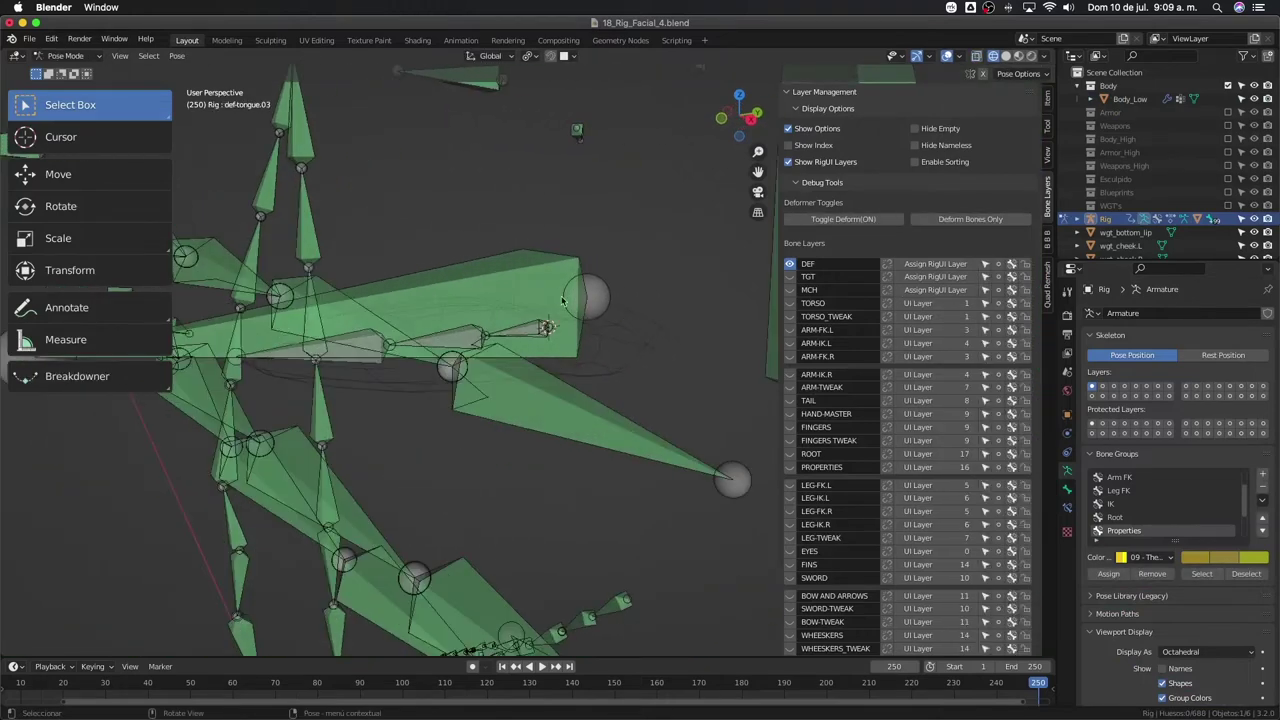
pyautogui.press('h')
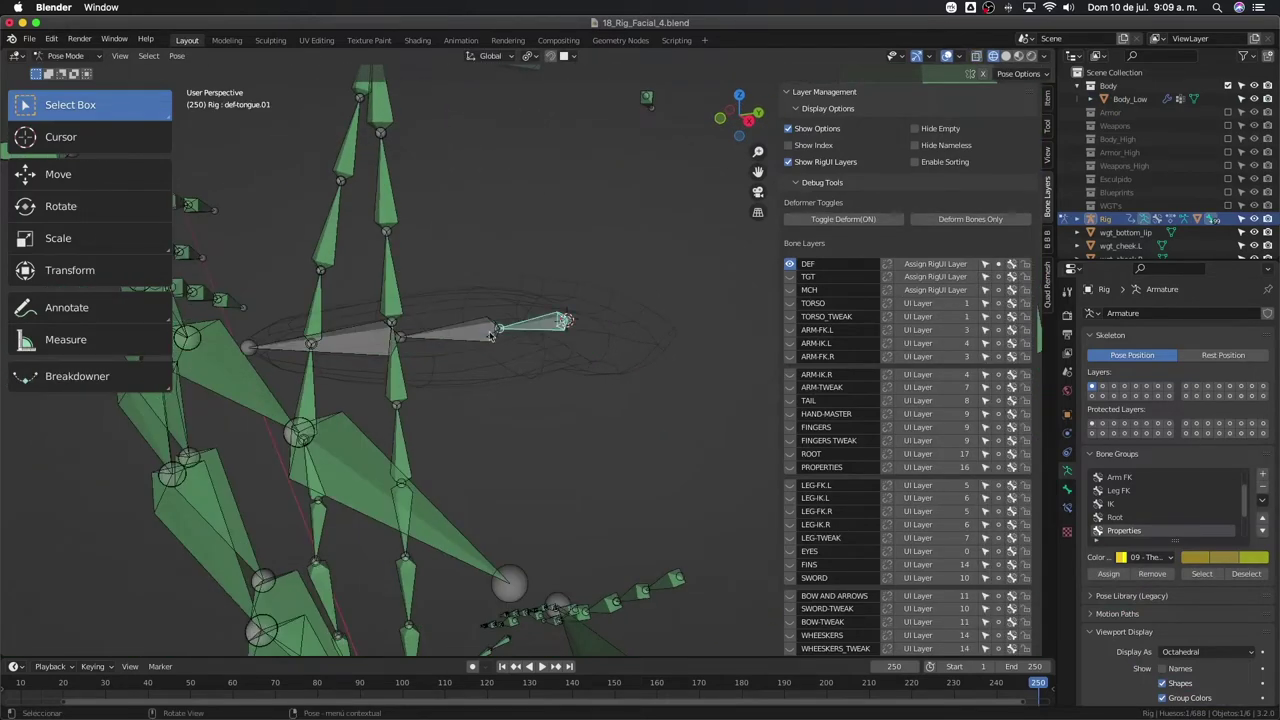
# - Rotate def-tongue.01–03 by -23.9° on local X, then deselect them
pyautogui.click(555, 322)
pyautogui.keyDown('shift'); pyautogui.click(481, 336); pyautogui.keyUp('shift')
pyautogui.moveTo(481, 336); pyautogui.dragTo(562, 386, button='middle')
pyautogui.press('r')
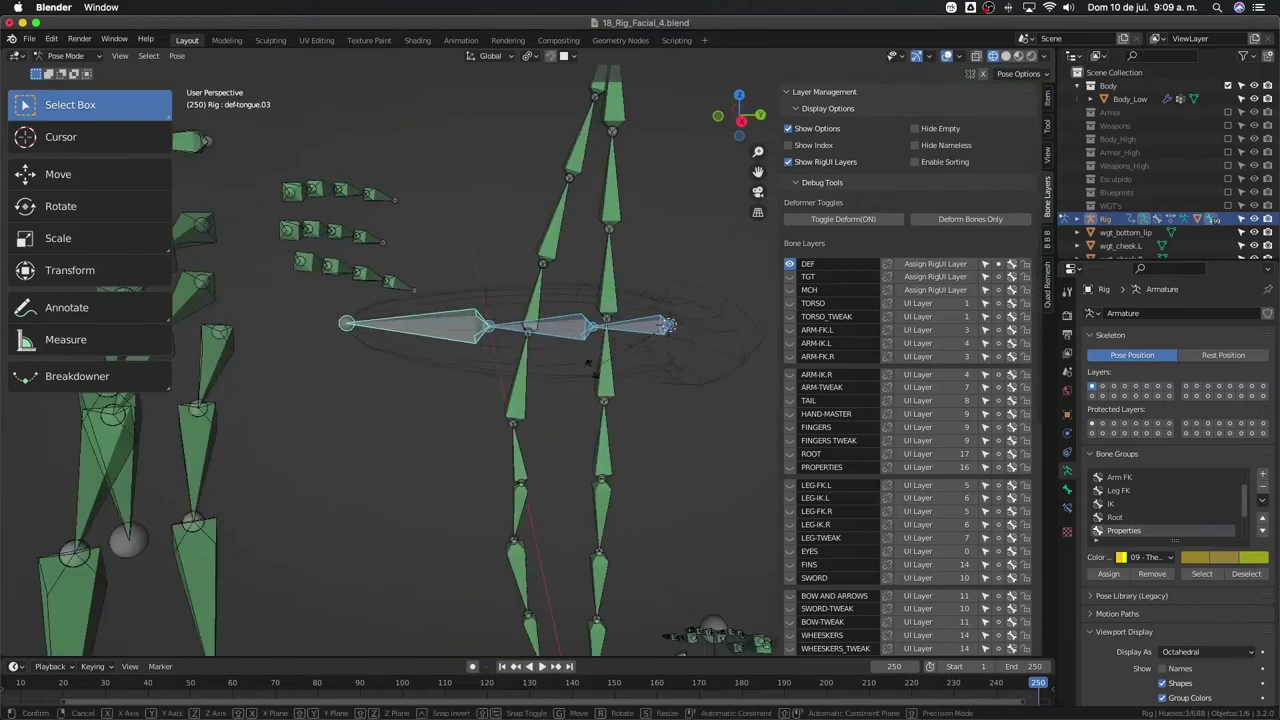
pyautogui.press('x')
pyautogui.press('x')
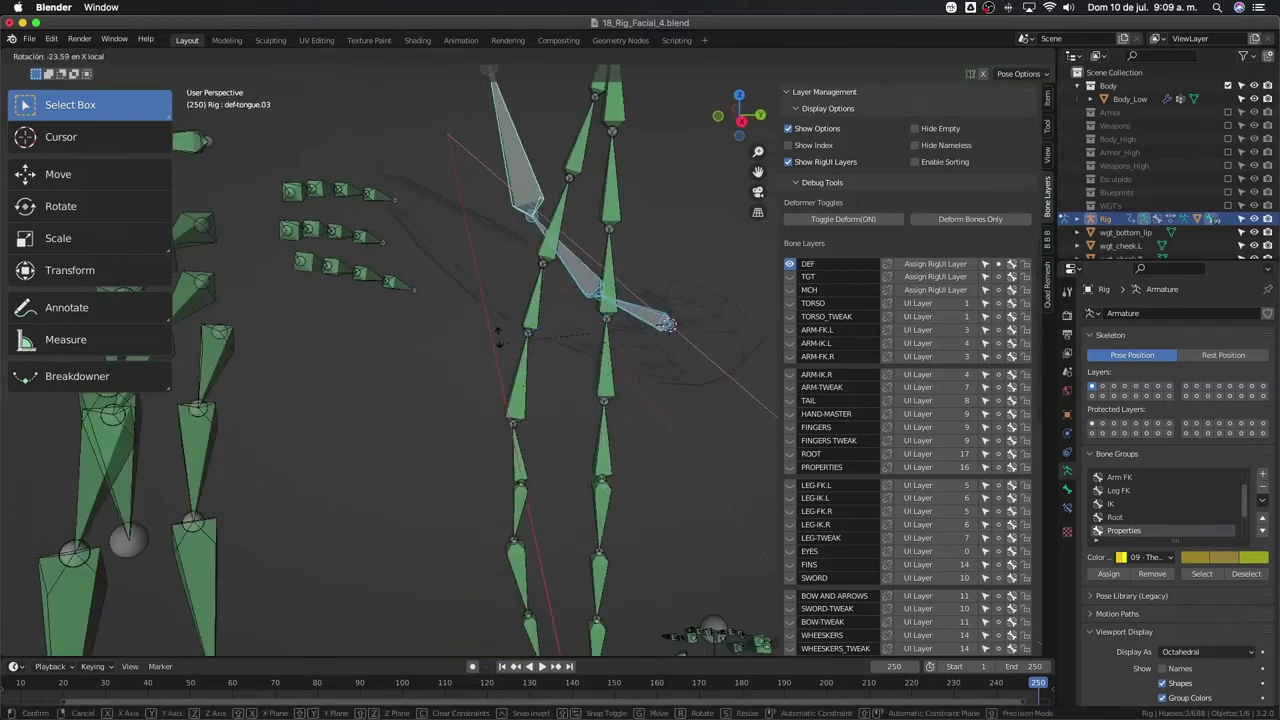
pyautogui.click(500, 341)
pyautogui.moveTo(500, 341)
pyautogui.mouseDown(button='middle')
pyautogui.moveTo(465, 303)
pyautogui.moveTo(620, 357)
pyautogui.mouseUp(button='middle')
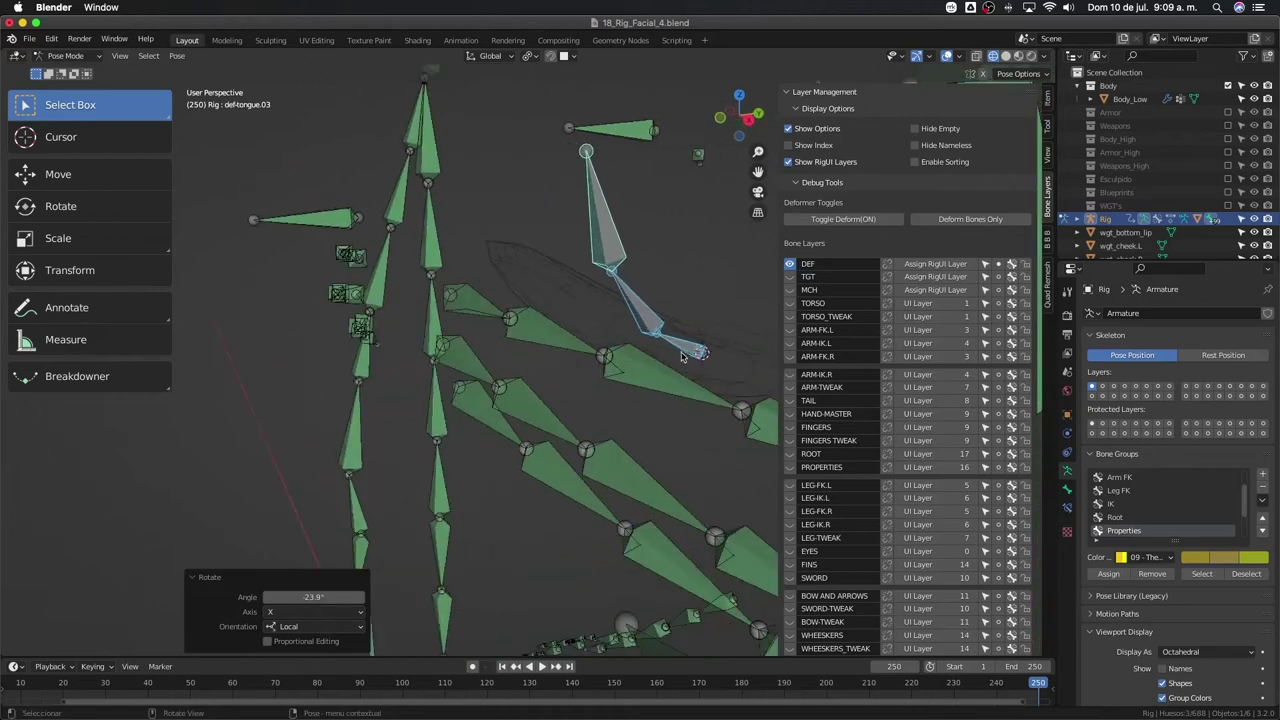
pyautogui.hotkey('alt', 'a')
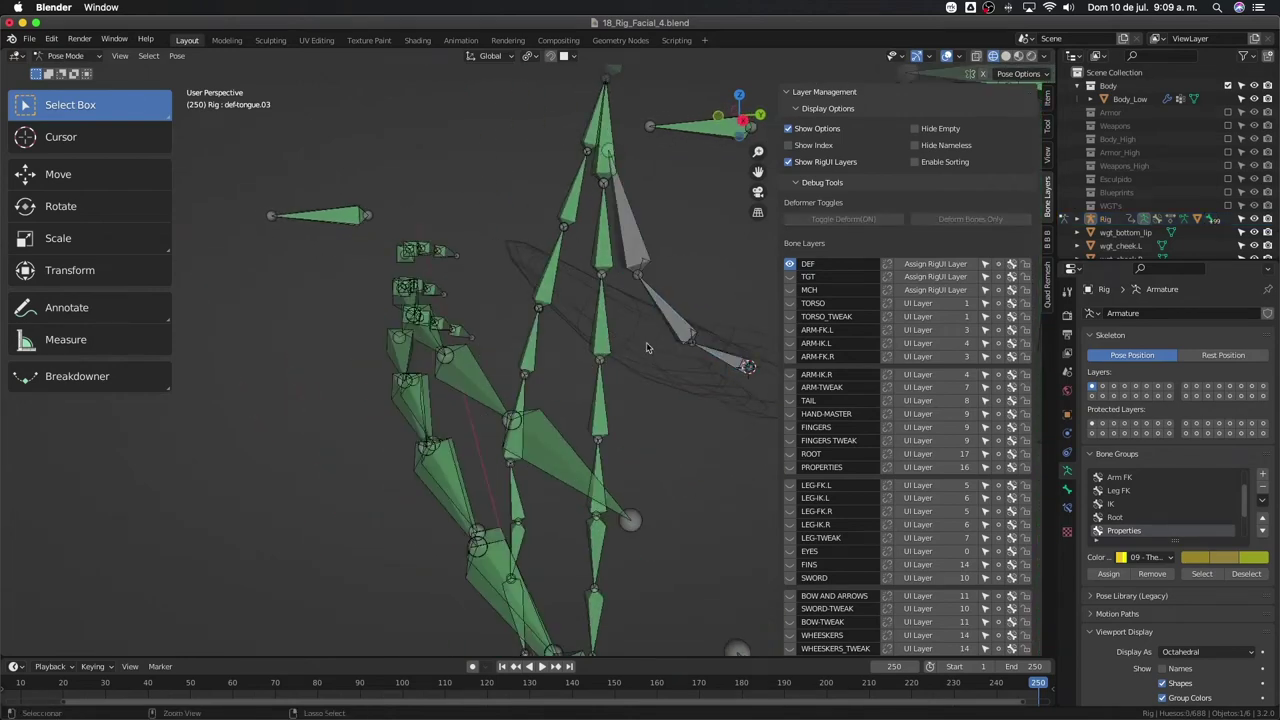
# - Select the tongue mesh and enter its Edit Mode
pyautogui.click(646, 347)
pyautogui.press('Tab')
pyautogui.moveTo(646, 347); pyautogui.dragTo(588, 400, button='middle')
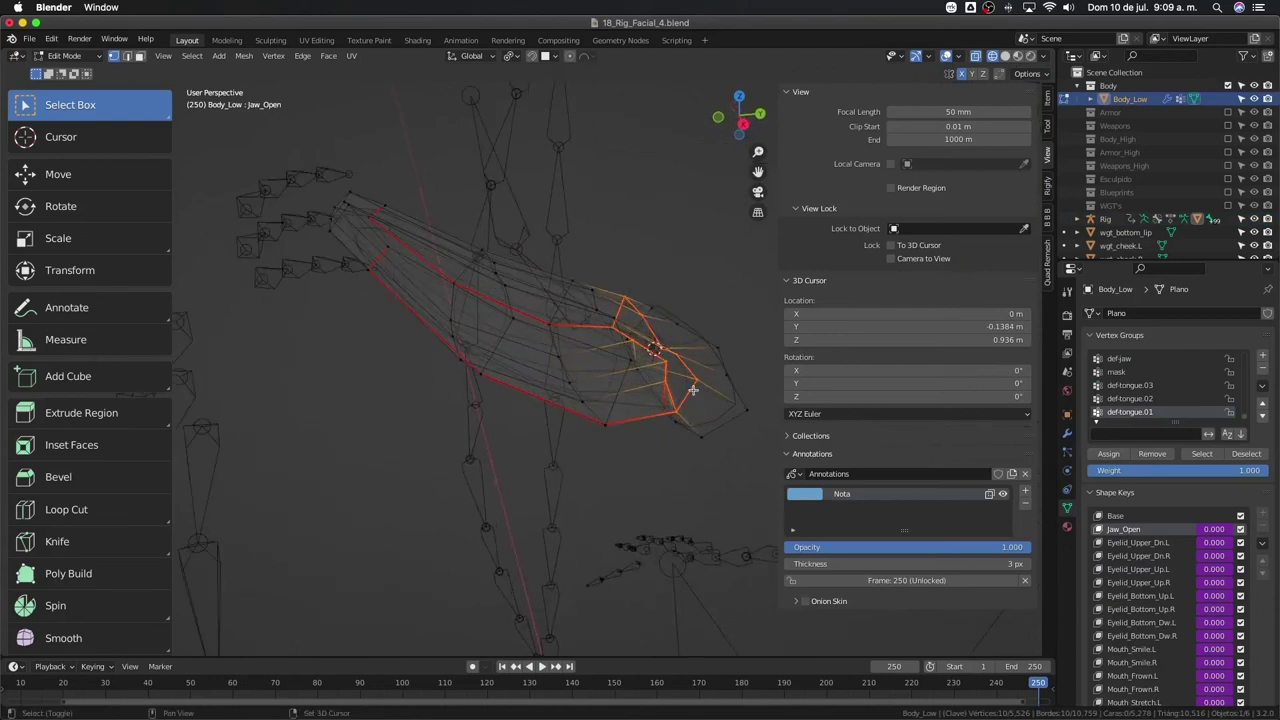
# - Show a tongue vertex's group weights: def-tongue.01 at 1.000, another group at 0.997
pyautogui.keyDown('shift'); pyautogui.click(694, 385); pyautogui.keyUp('shift')
pyautogui.click(1046, 104)
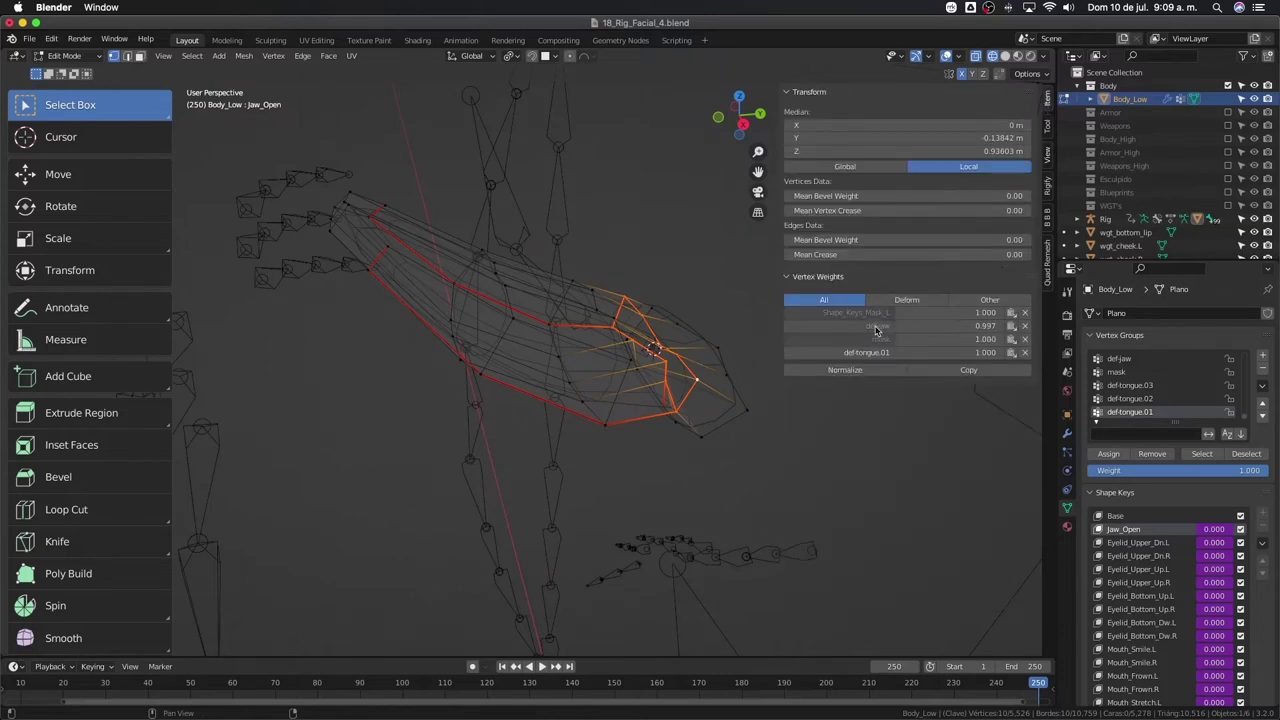
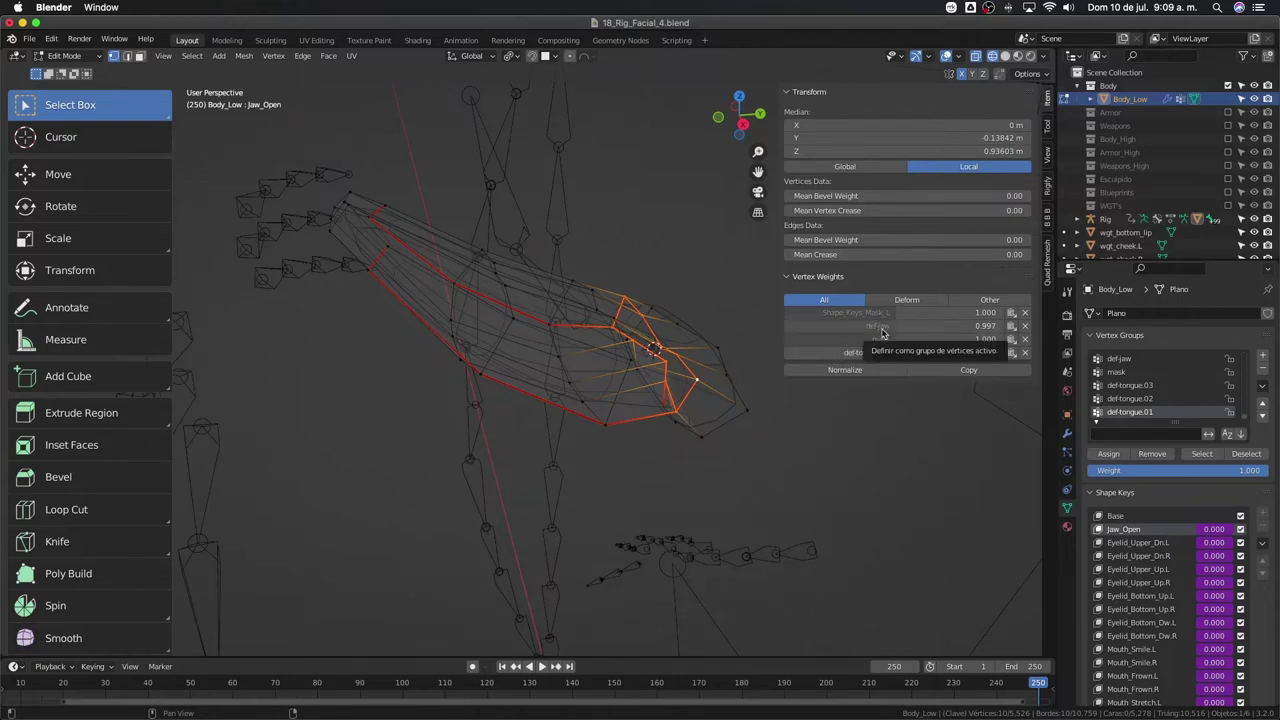
# - Circle-select the tongue vertices and remove them from the def-jaw vertex group
pyautogui.moveTo(656, 336)
pyautogui.mouseDown(button='middle')
pyautogui.moveTo(670, 338)
pyautogui.moveTo(665, 365)
pyautogui.moveTo(580, 380)
pyautogui.mouseUp(button='middle')
pyautogui.press('c')
pyautogui.moveTo(581, 333)
pyautogui.mouseDown()
pyautogui.moveTo(557, 398)
pyautogui.moveTo(471, 398)
pyautogui.moveTo(429, 259)
pyautogui.mouseUp()
pyautogui.rightClick(429, 259)
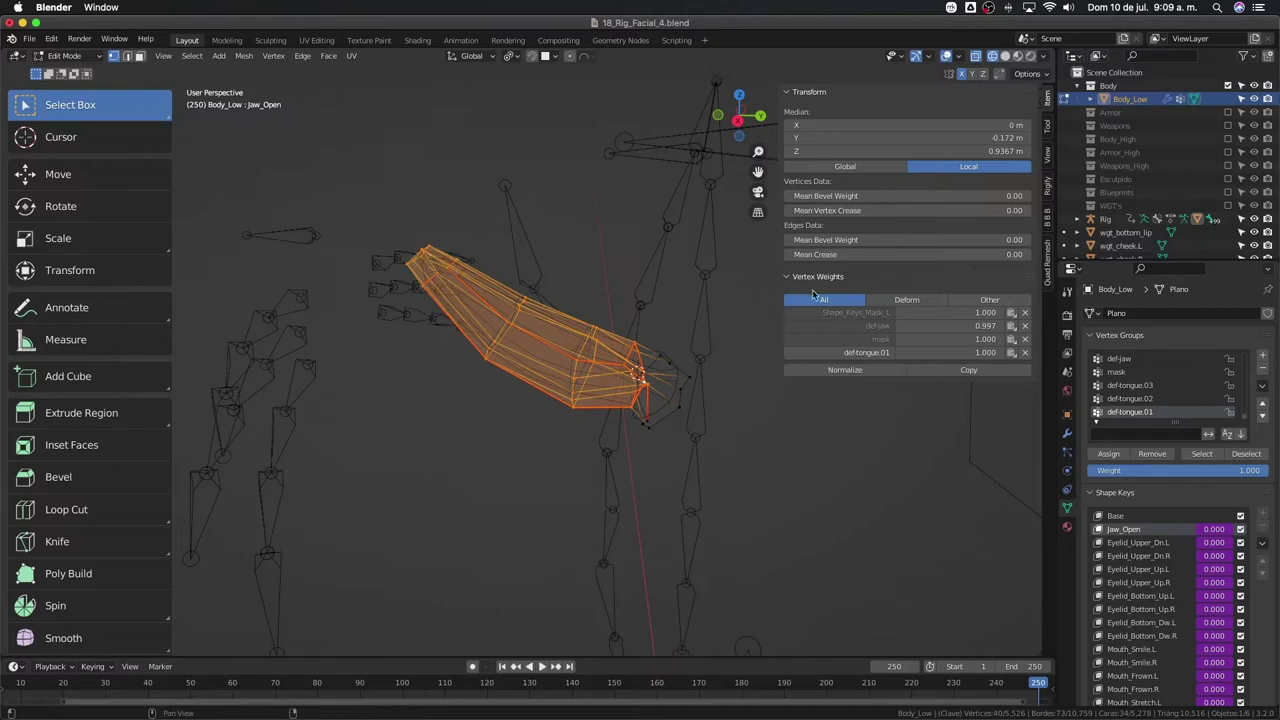
pyautogui.click(848, 330)
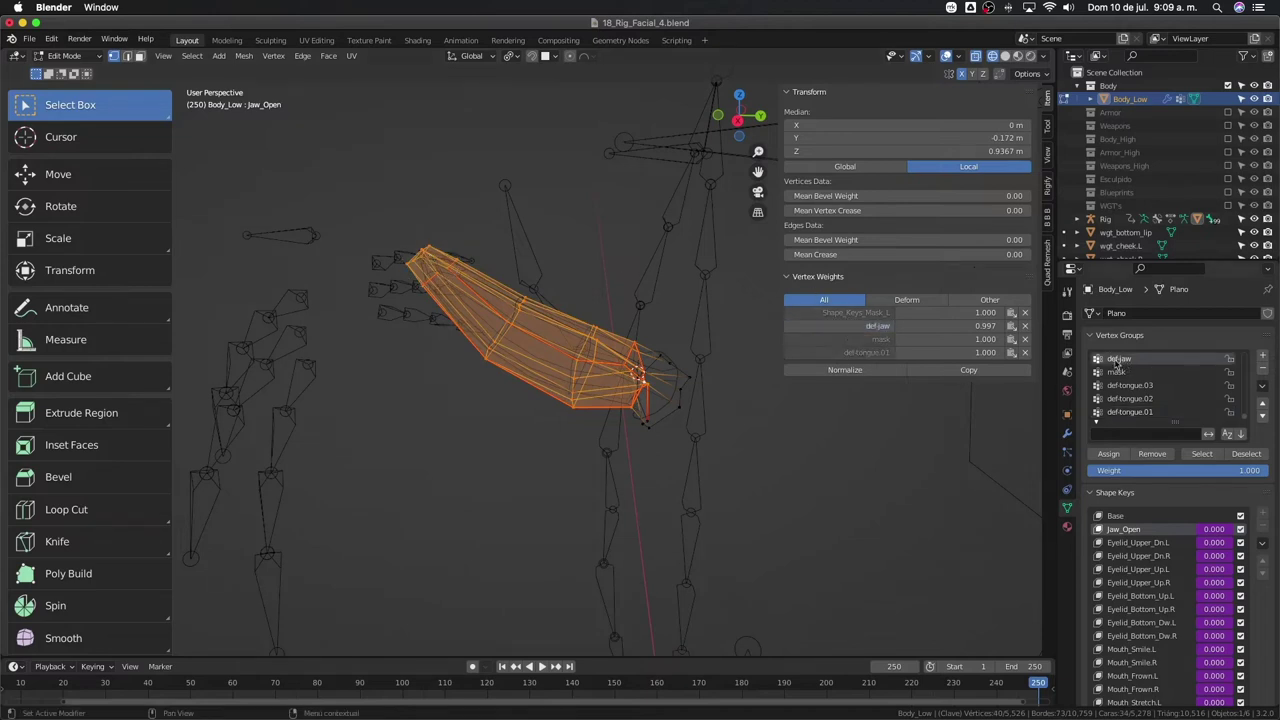
pyautogui.click(1155, 458)
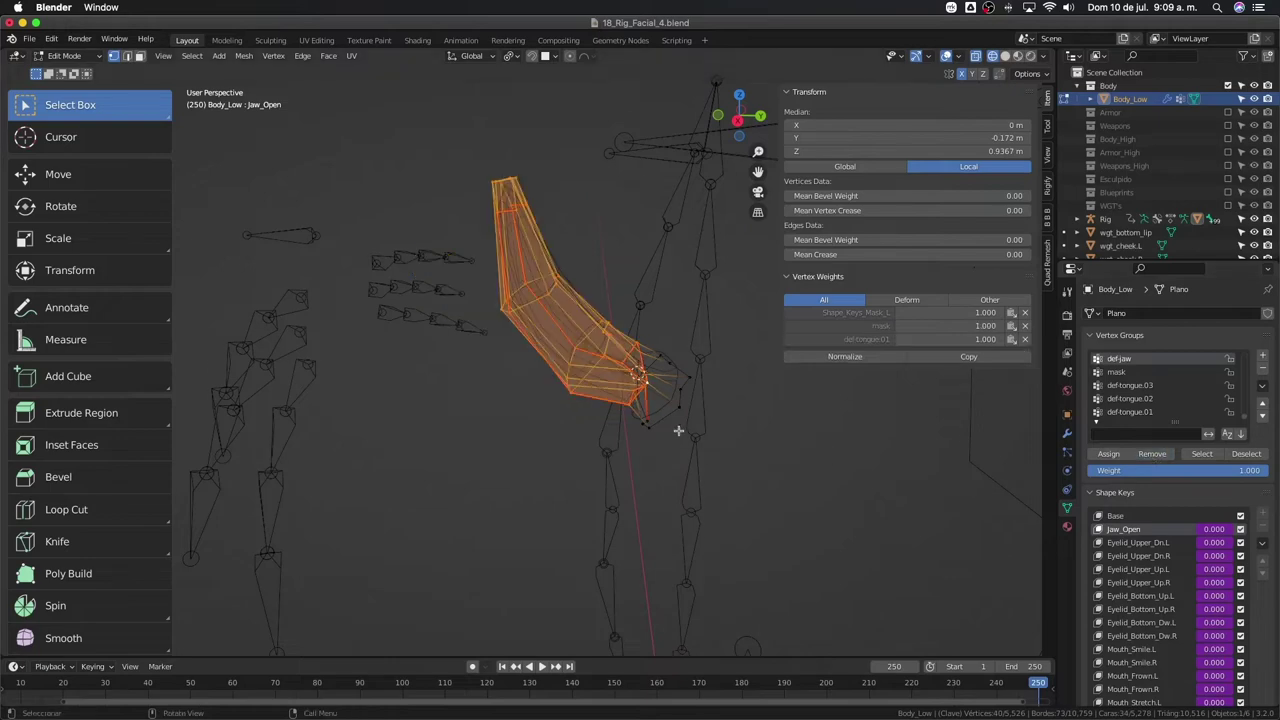
# - Check the deformation and return Body_Low to Object Mode
pyautogui.moveTo(677, 431)
pyautogui.mouseDown(button='middle')
pyautogui.moveTo(677, 403)
pyautogui.moveTo(722, 415)
pyautogui.moveTo(640, 389)
pyautogui.moveTo(660, 420)
pyautogui.moveTo(631, 409)
pyautogui.moveTo(631, 425)
pyautogui.mouseUp(button='middle')
pyautogui.hotkey('ctrl', 'Tab')
pyautogui.click(606, 436)
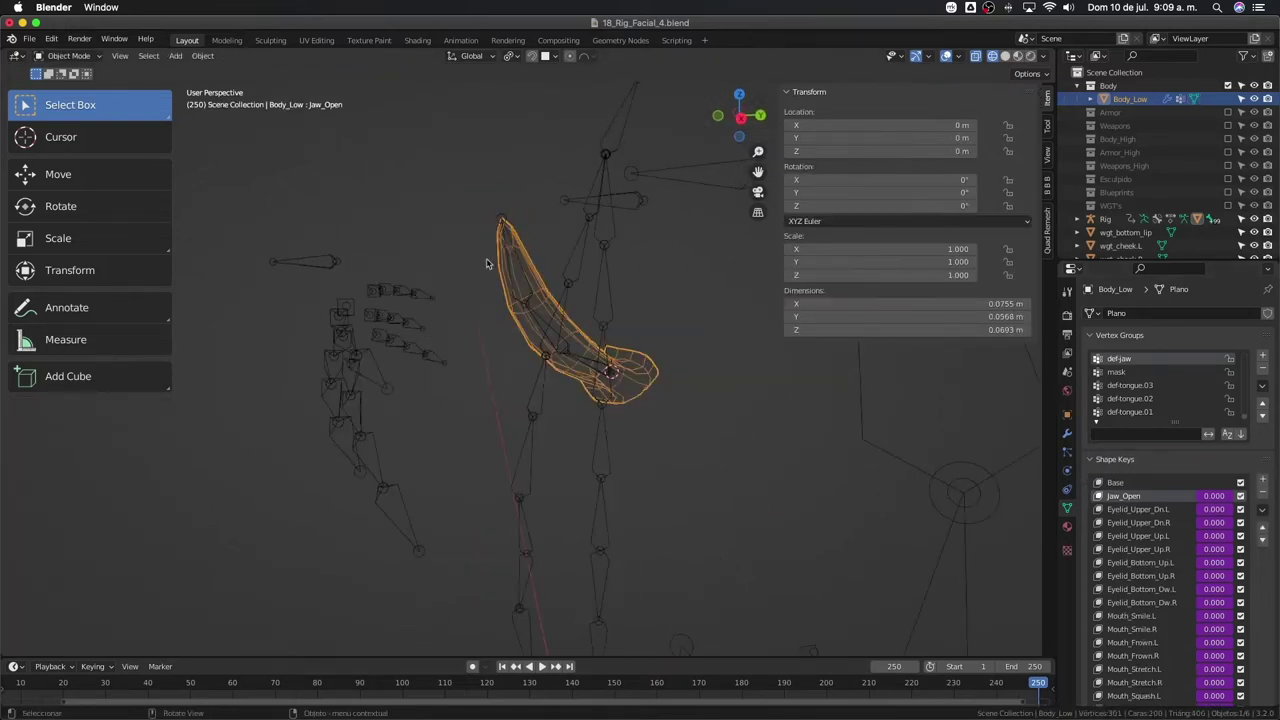
# - Put the Rig armature in Pose Mode and clear the rotation of all bones
pyautogui.click(503, 222)
pyautogui.hotkey('ctrl', 'Tab')
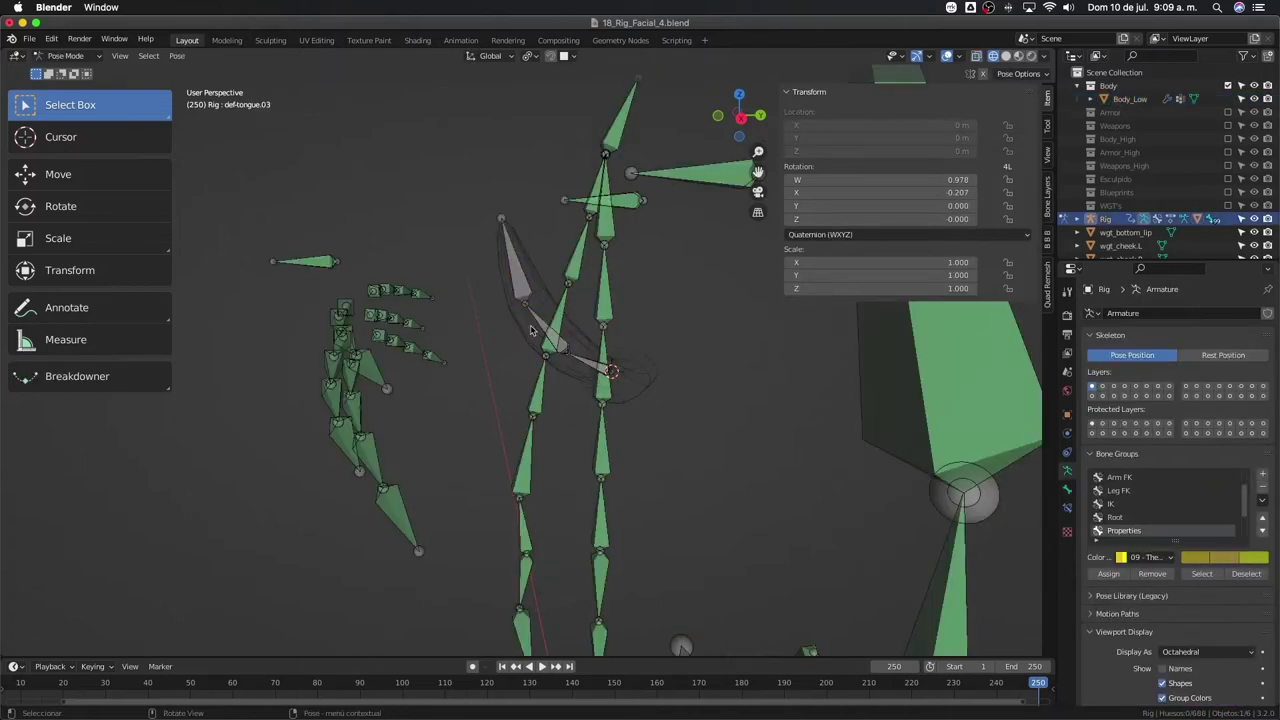
pyautogui.press('a')
pyautogui.hotkey('alt', 'r')
# - Test-bend the tongue chain around its X axis, cancel it, then enter Edit Mode
pyautogui.moveTo(540, 350); pyautogui.dragTo(569, 391, button='middle')
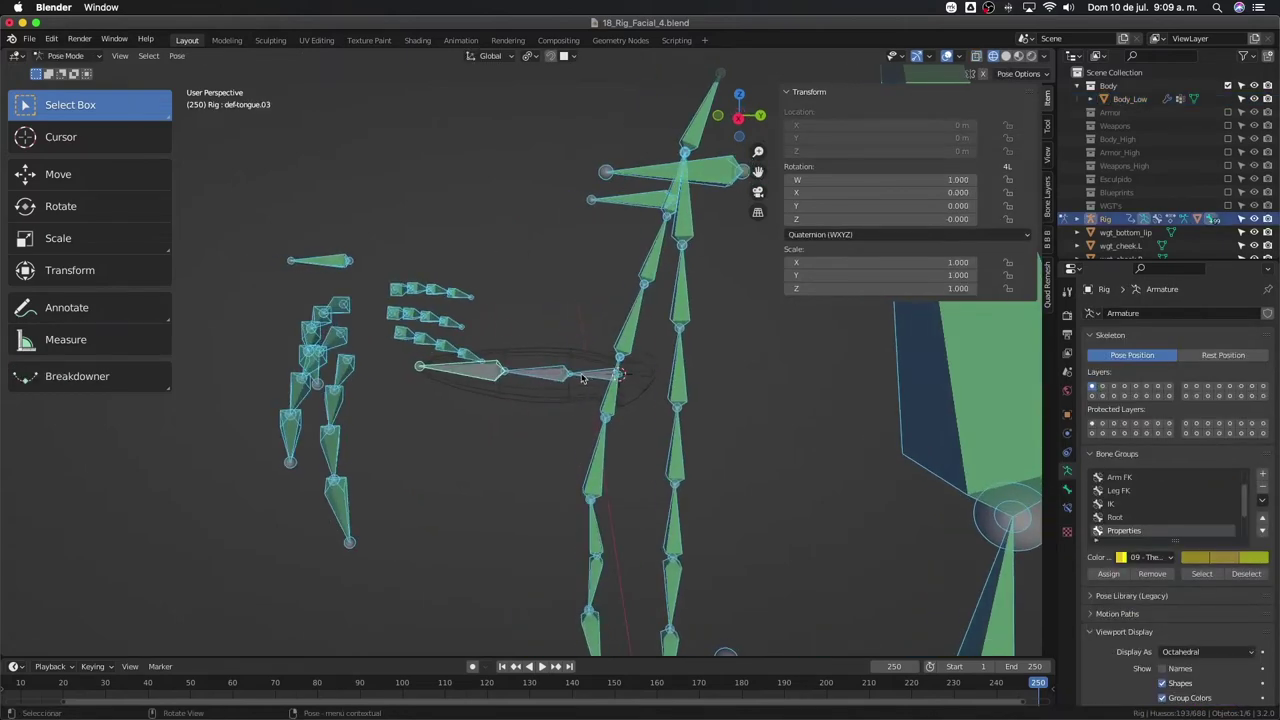
pyautogui.click(583, 378)
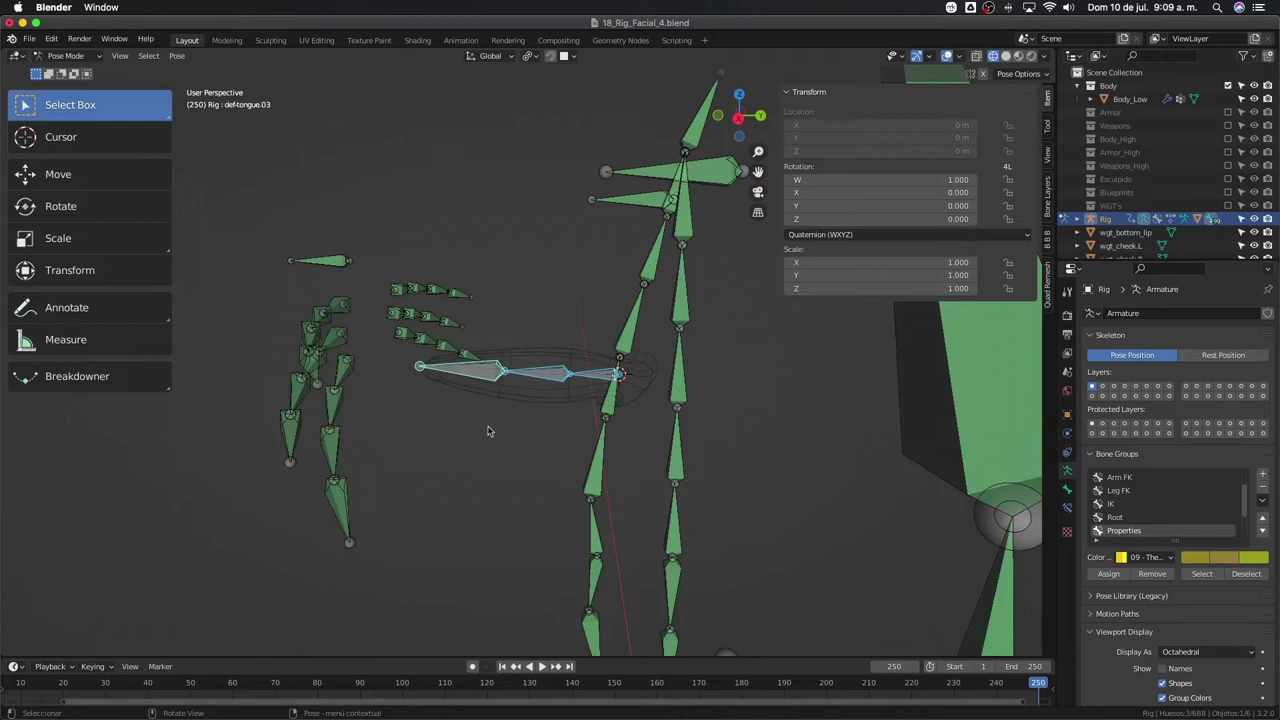
pyautogui.press('r')
pyautogui.press('x')
pyautogui.press('x')
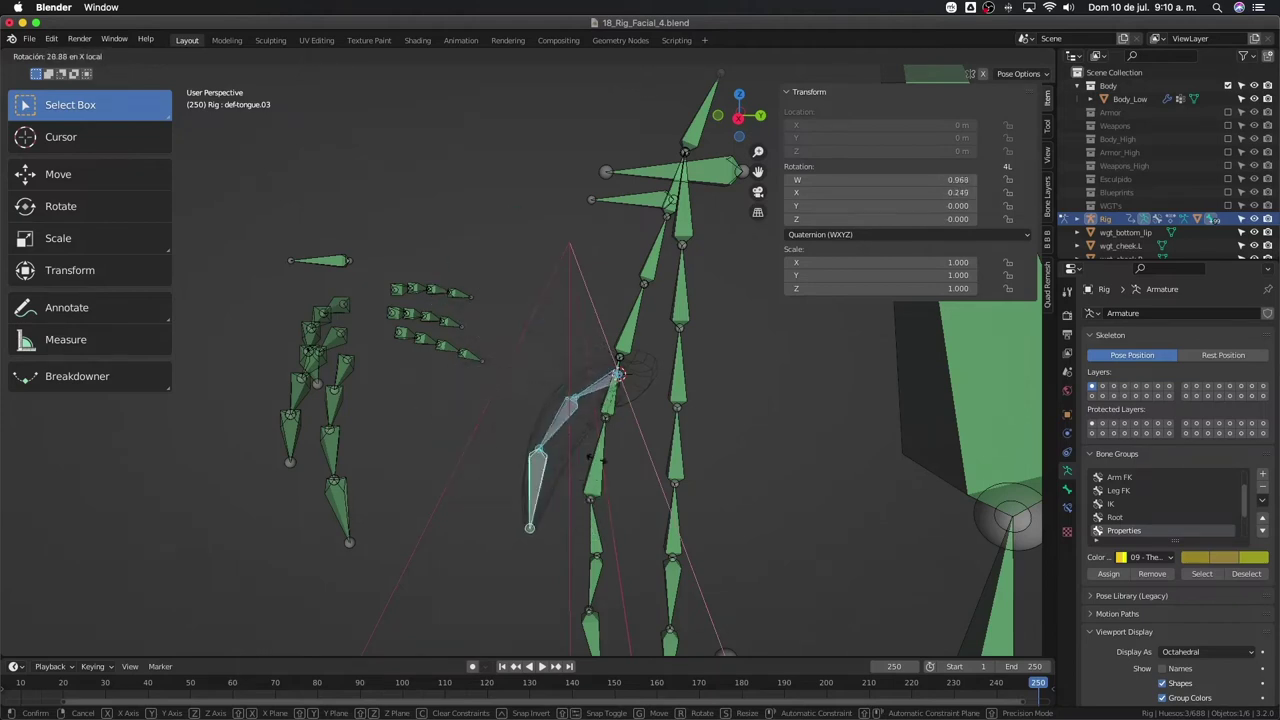
pyautogui.rightClick(500, 414)
pyautogui.moveTo(500, 414)
pyautogui.mouseDown(button='middle')
pyautogui.moveTo(583, 423)
pyautogui.moveTo(550, 362)
pyautogui.moveTo(623, 360)
pyautogui.moveTo(586, 357)
pyautogui.mouseUp(button='middle')
pyautogui.press('Tab')
# - Circle-select the large envelope bone over the tongue and hide it
pyautogui.hotkey('alt', 's')
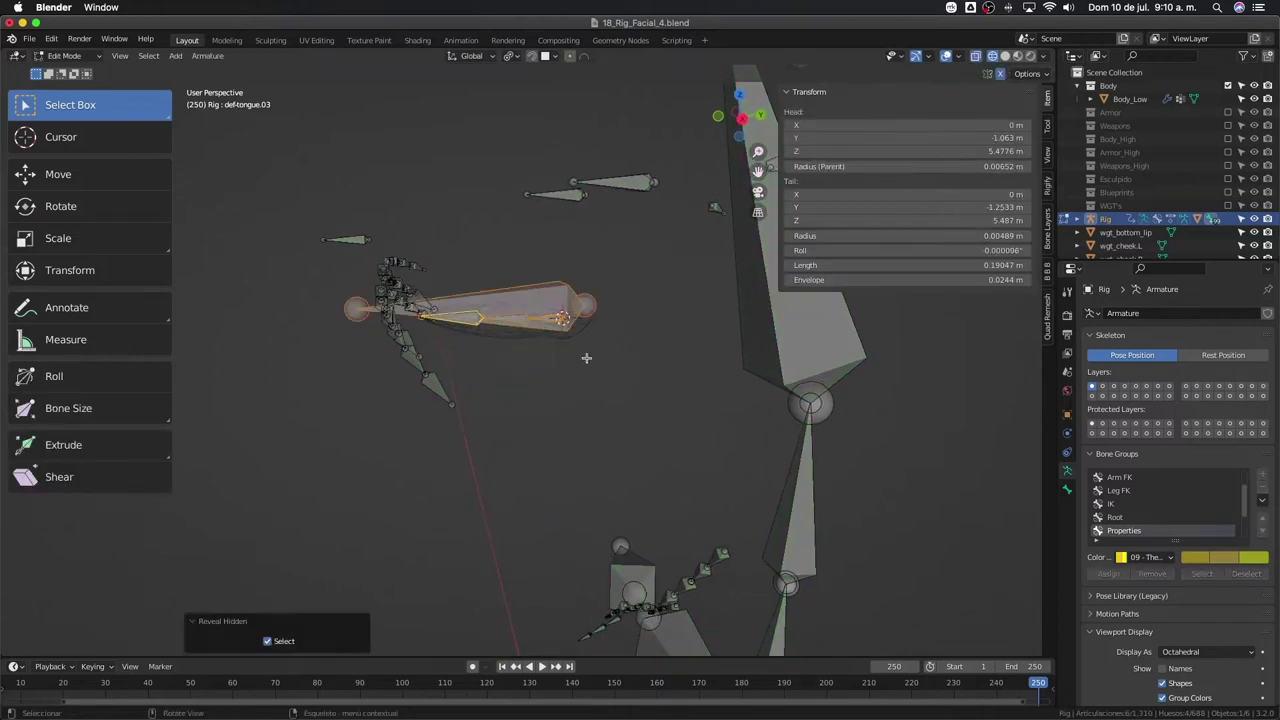
pyautogui.moveTo(620, 290); pyautogui.dragTo(560, 364)
pyautogui.keyDown('shift'); pyautogui.moveTo(569, 372); pyautogui.dragTo(571, 340, button='middle'); pyautogui.keyUp('shift')
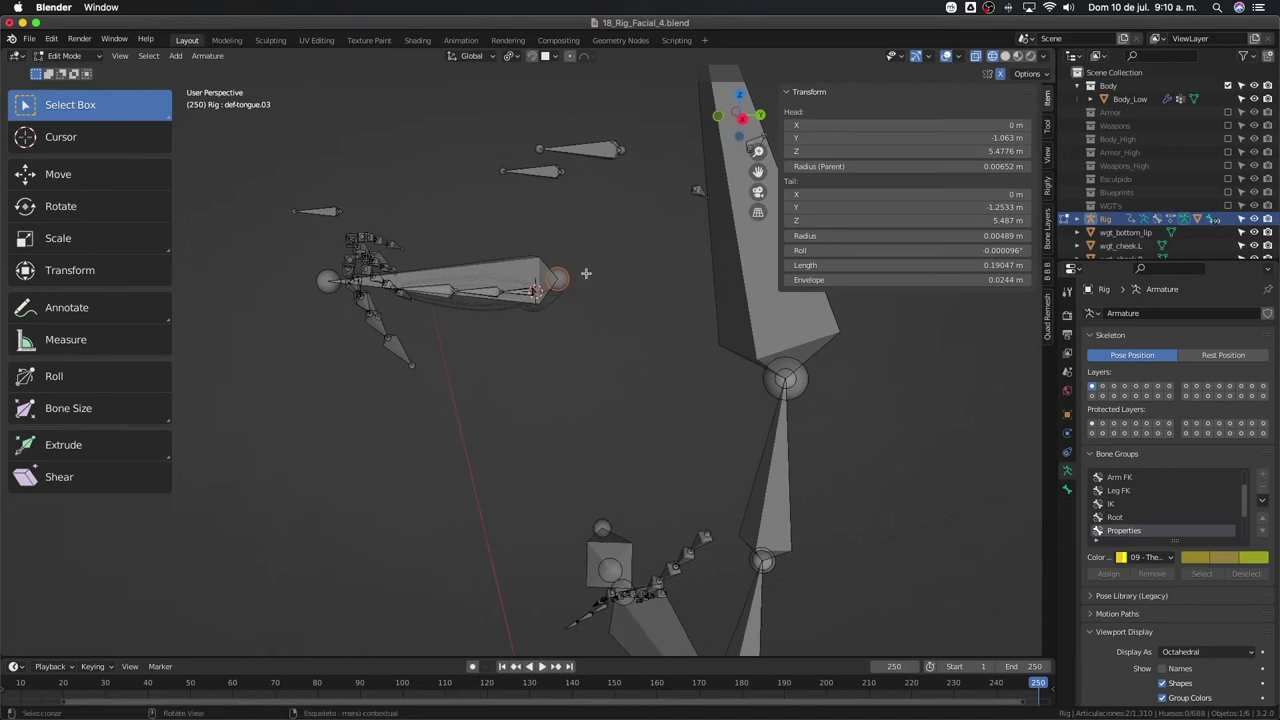
pyautogui.press('c')
pyautogui.moveTo(571, 263); pyautogui.dragTo(457, 306)
pyautogui.press('Escape')
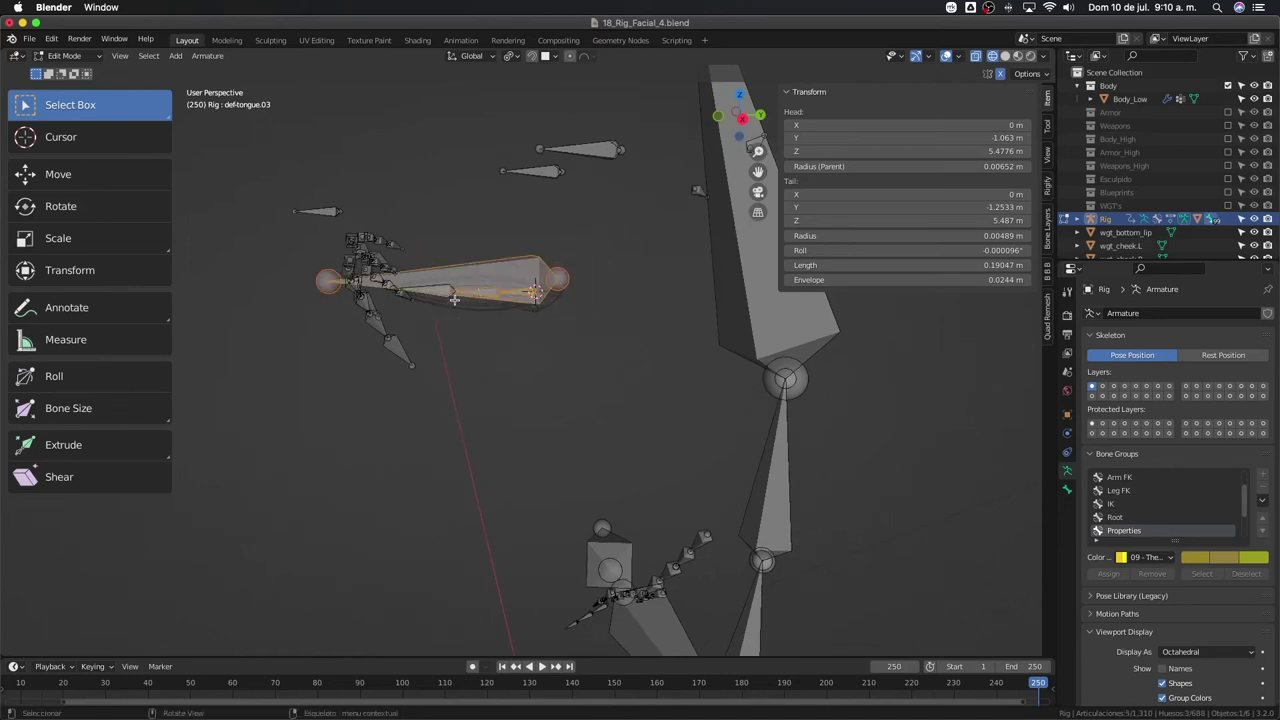
pyautogui.moveTo(453, 301)
pyautogui.mouseDown(button='middle')
pyautogui.moveTo(565, 330)
pyautogui.moveTo(581, 292)
pyautogui.moveTo(560, 300)
pyautogui.moveTo(563, 334)
pyautogui.moveTo(525, 310)
pyautogui.mouseUp(button='middle')
pyautogui.press('h')
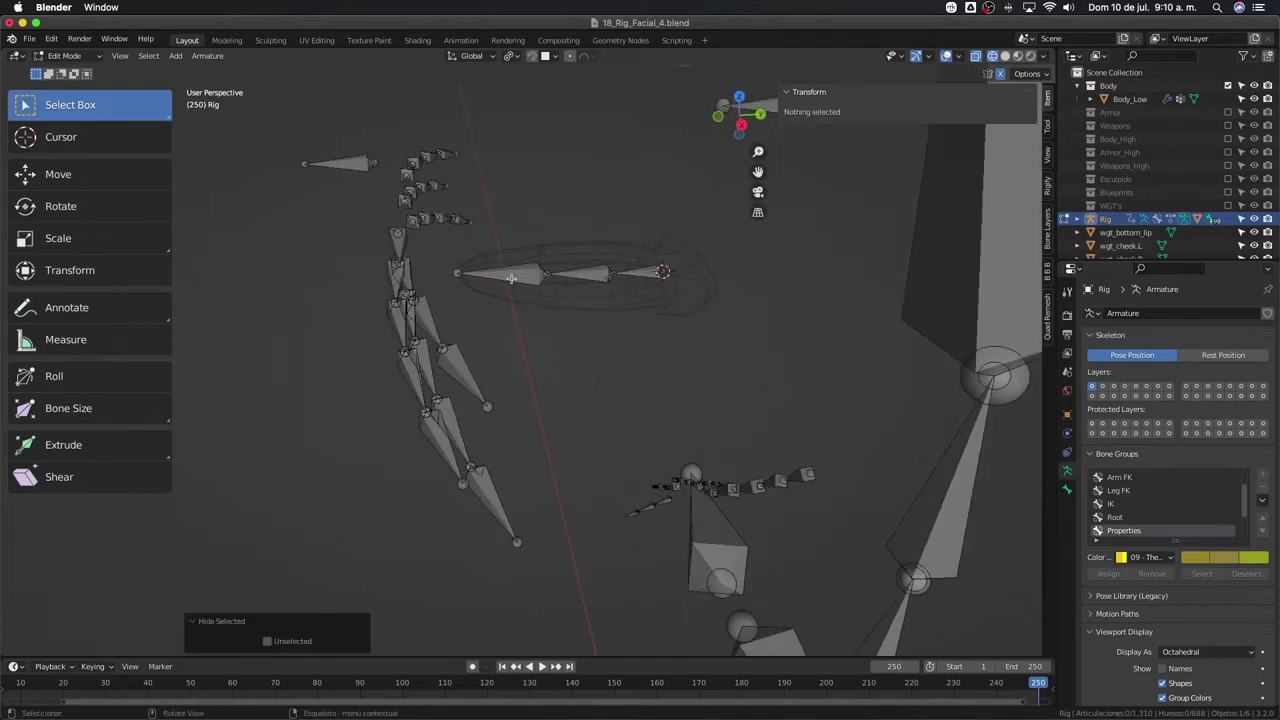
pyautogui.hotkey('alt', 'h')
pyautogui.press('h')
# - Box-select the three tongue bones and frame them in Right Ortho view
pyautogui.moveTo(563, 285); pyautogui.dragTo(563, 279, button='middle')
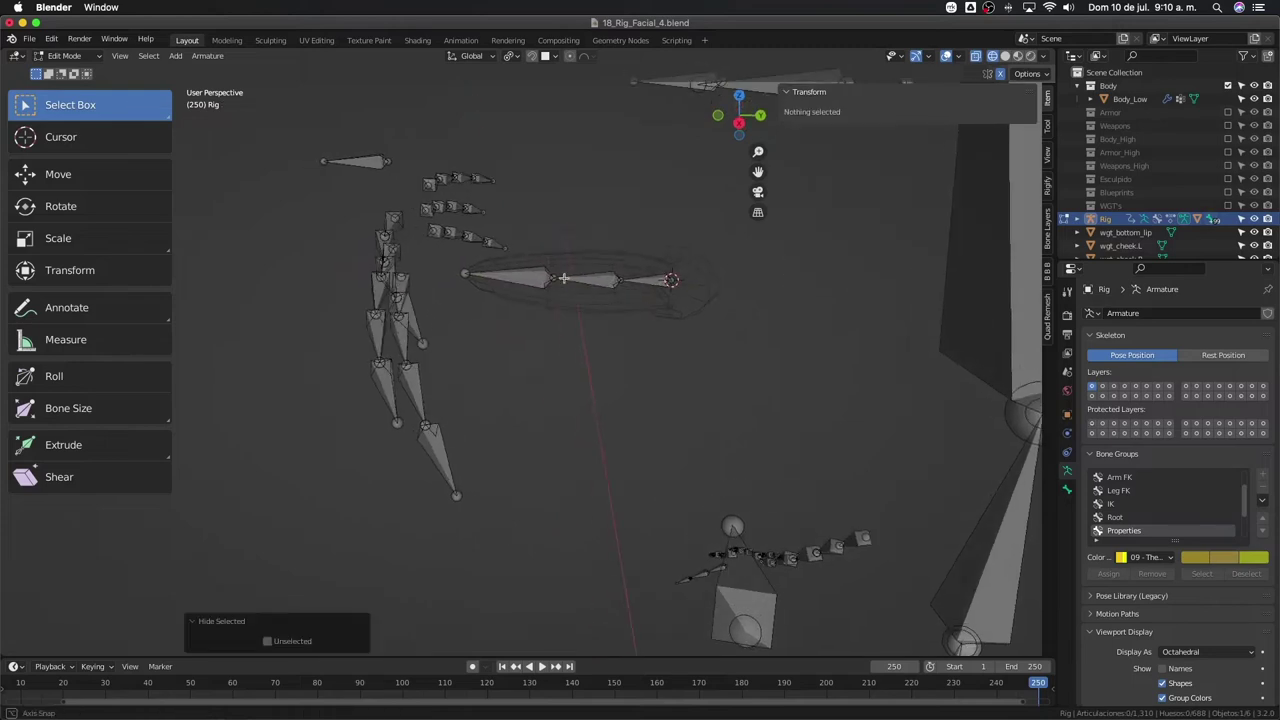
pyautogui.moveTo(459, 256); pyautogui.dragTo(705, 295)
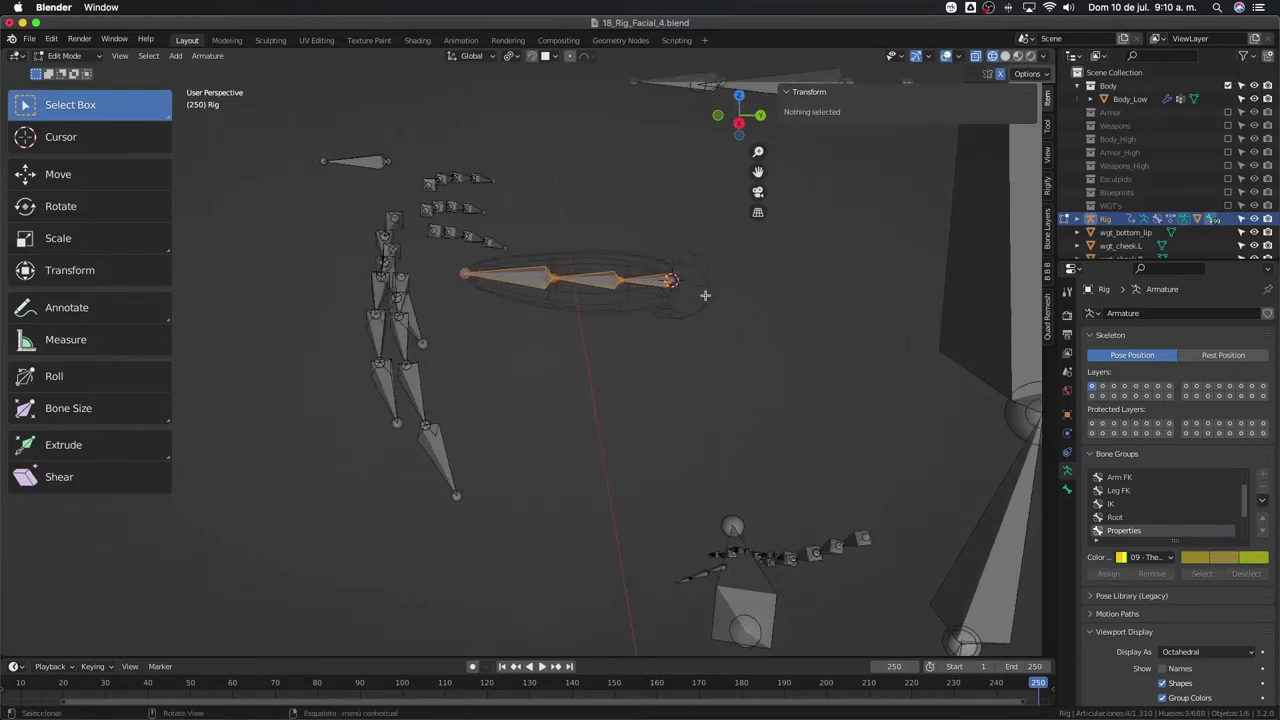
pyautogui.press('KP_3')
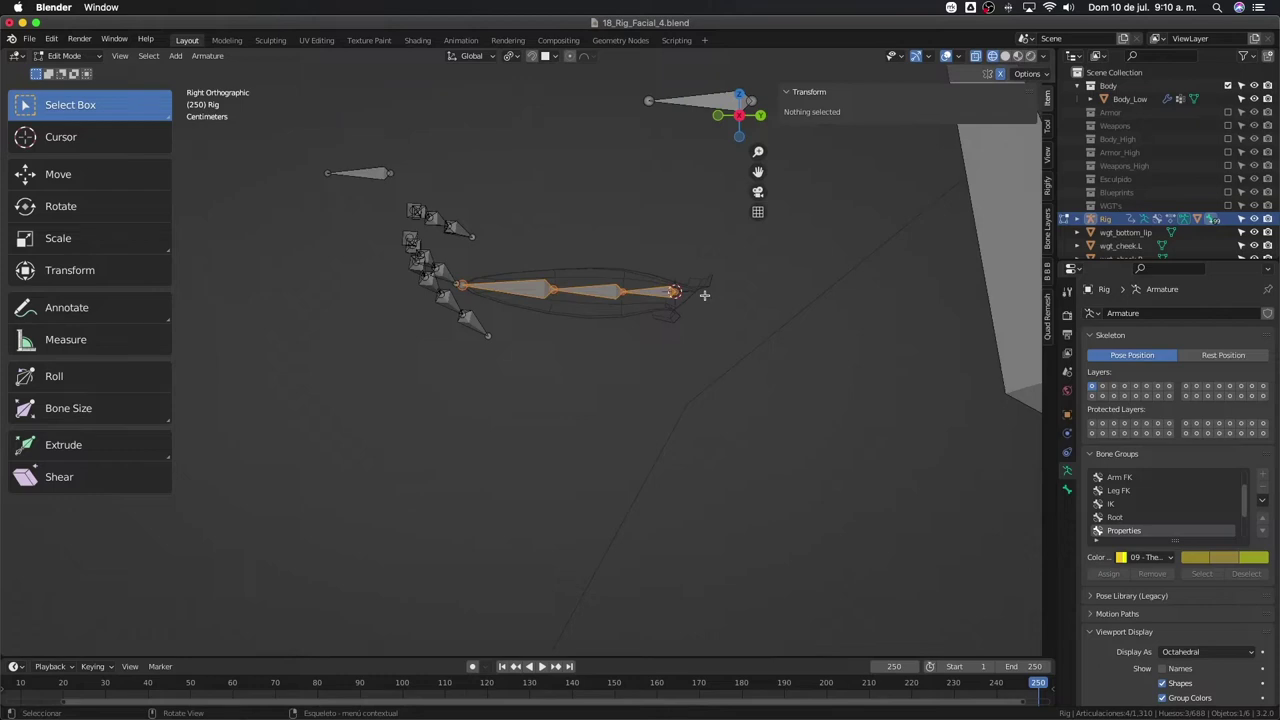
pyautogui.scroll(3, 704, 295)
pyautogui.keyDown('shift'); pyautogui.moveTo(640, 303); pyautogui.dragTo(600, 363, button='middle'); pyautogui.keyUp('shift')
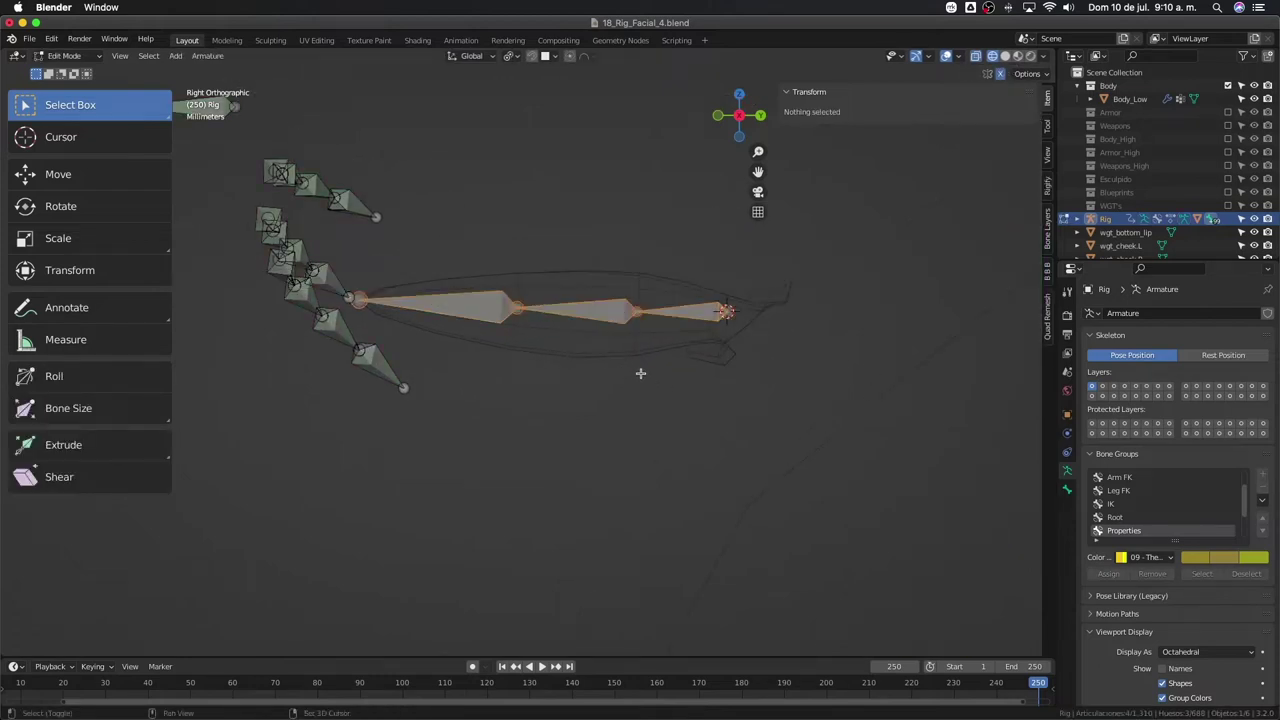
# - Duplicate the tongue chain, raise the copy 0.01 m on Z, and select its tip in Bone properties
pyautogui.hotkey('shift', 'd')
pyautogui.write('z')
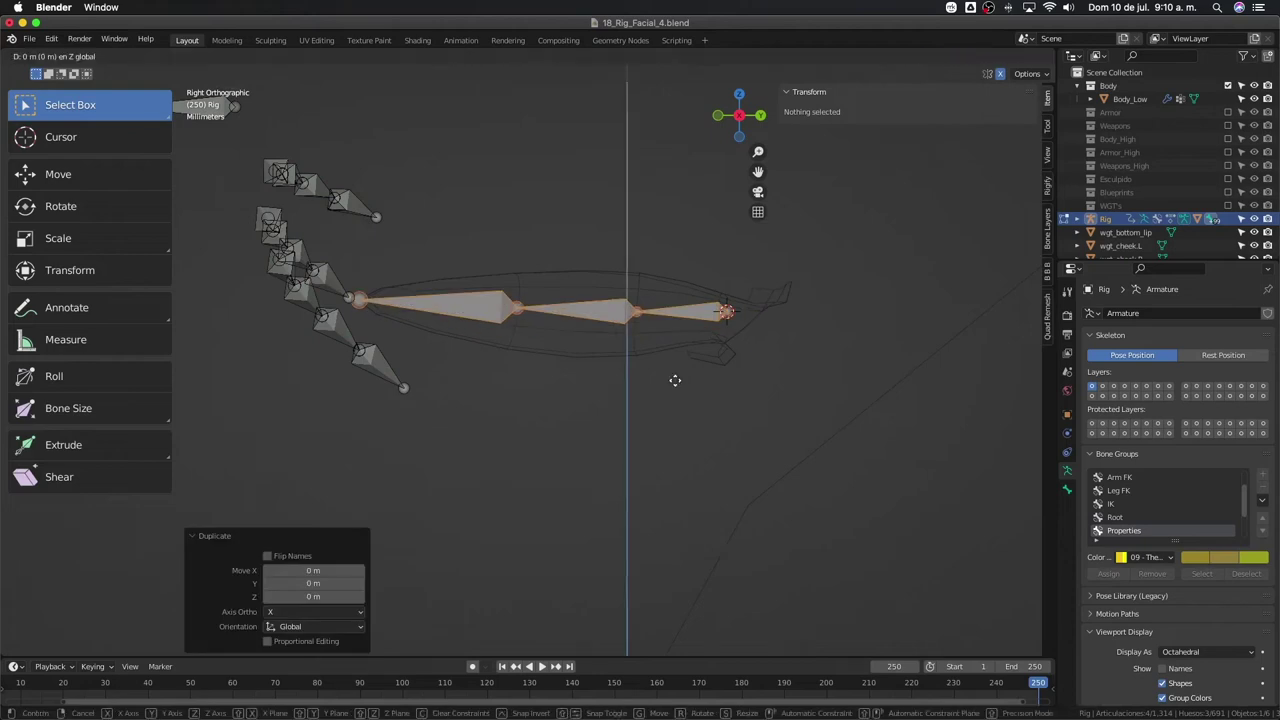
pyautogui.write('.1')
pyautogui.press('Return')
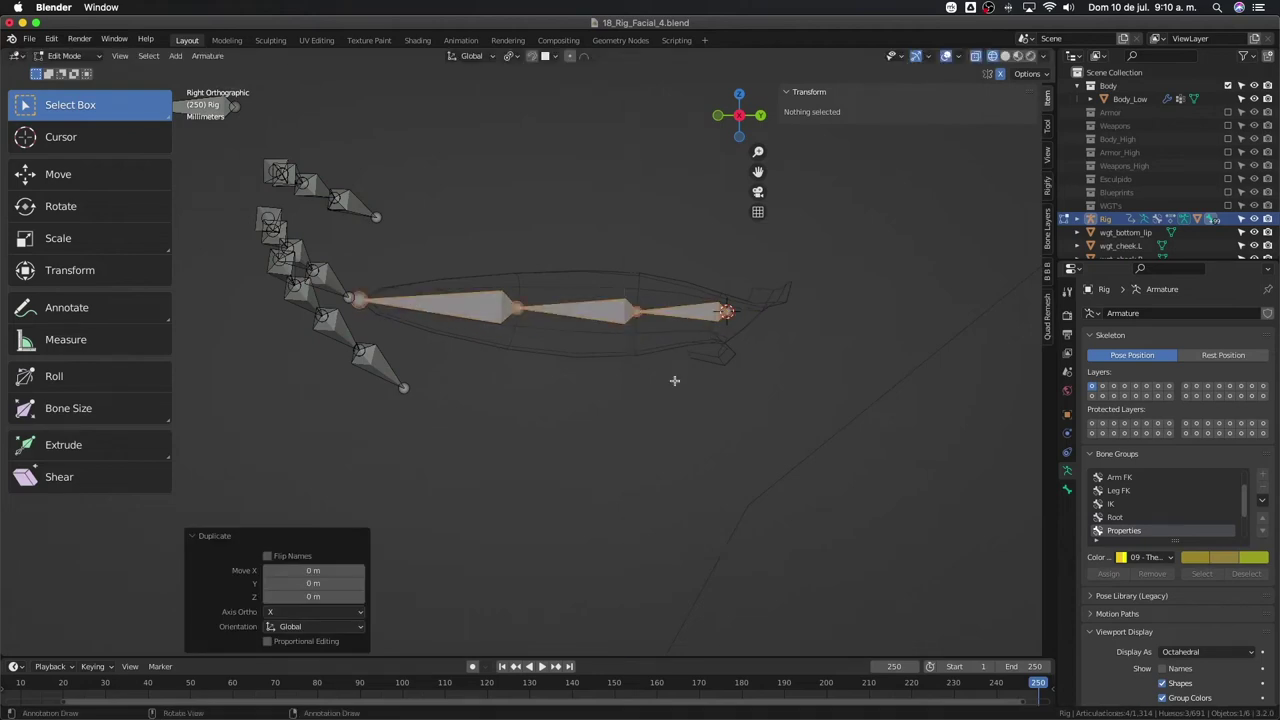
pyautogui.write('gz')
pyautogui.write('.01')
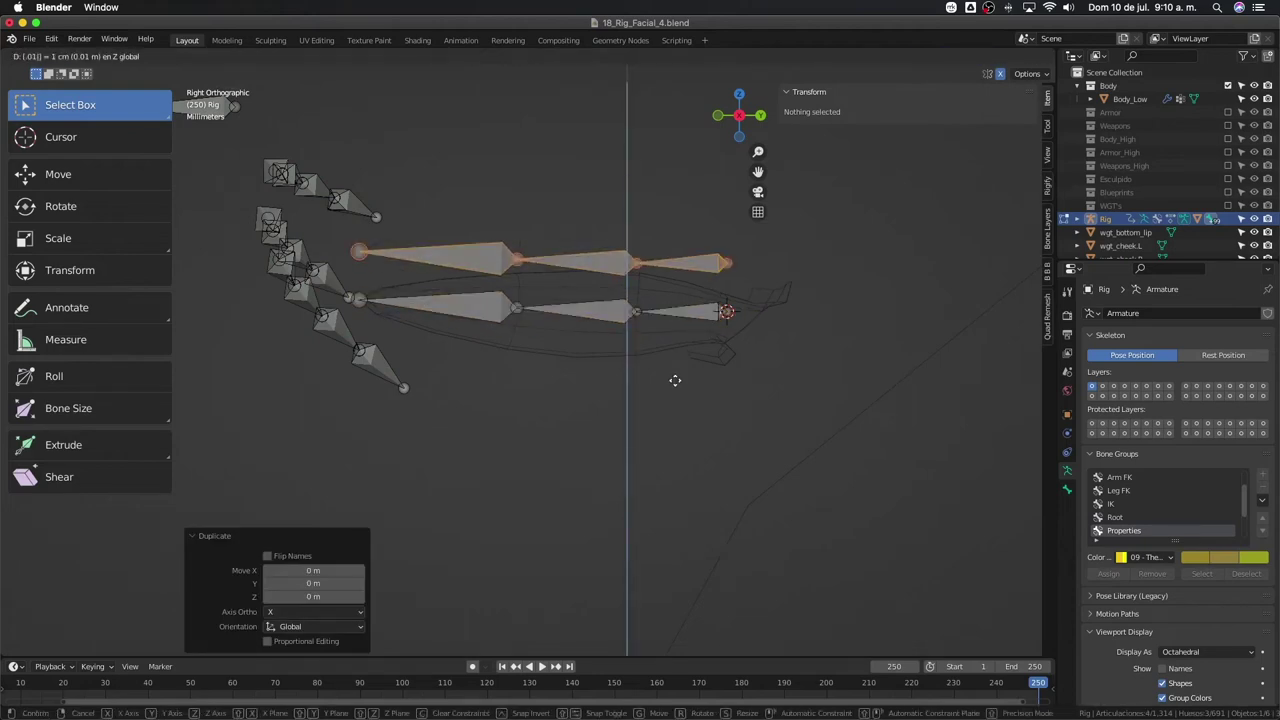
pyautogui.press('Return')
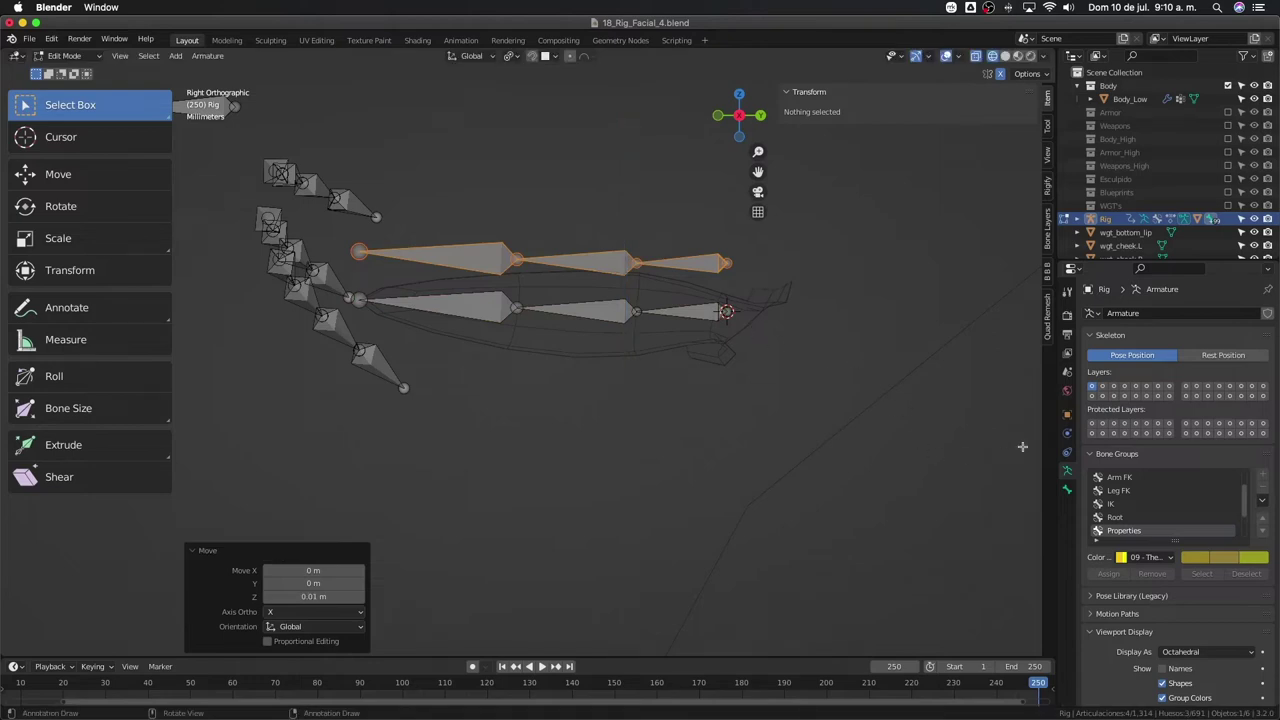
pyautogui.click(1067, 489)
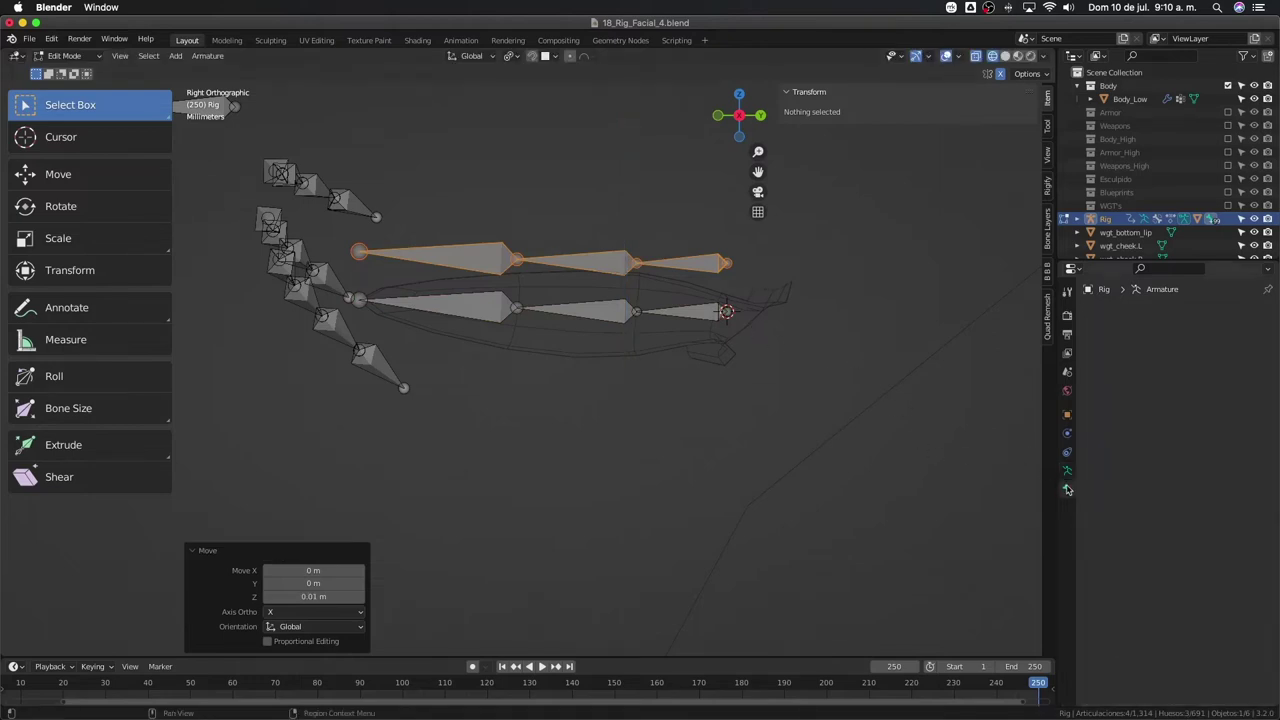
pyautogui.click(650, 268)
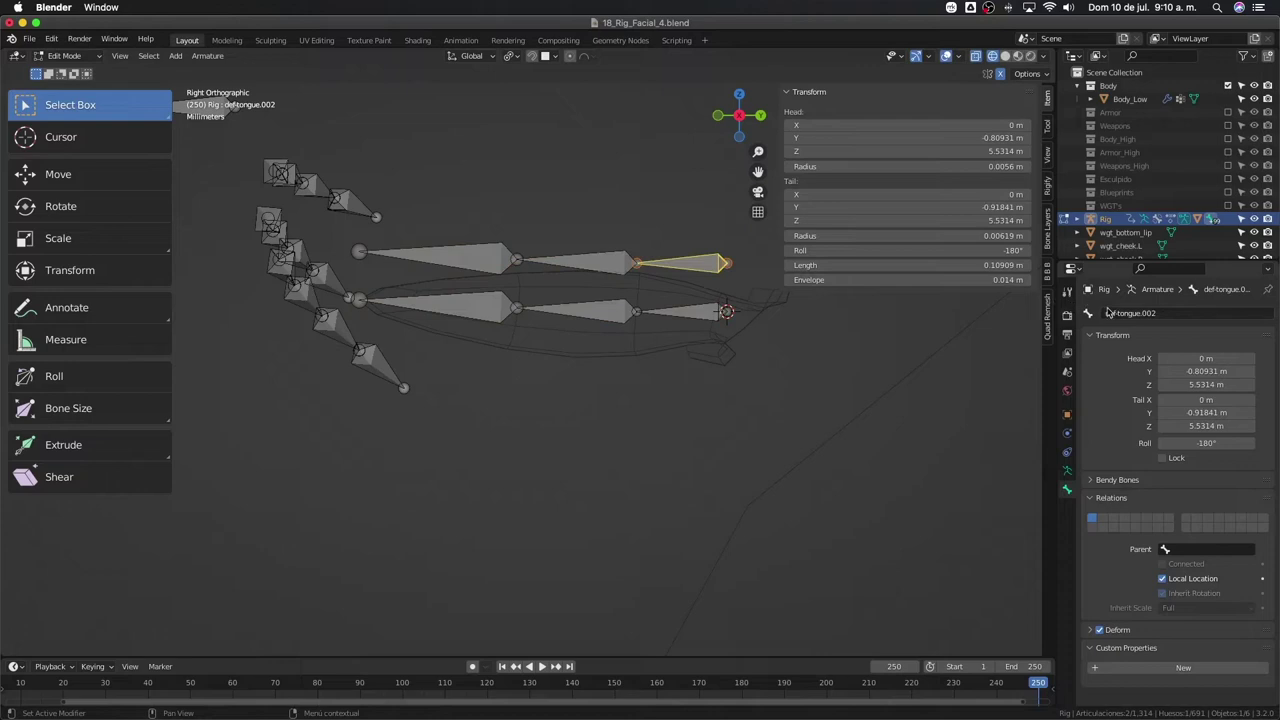
# - Rename the copy's tip and middle bones with the tgt prefix, making tgt-tongue.02
pyautogui.doubleClick(1108, 313)
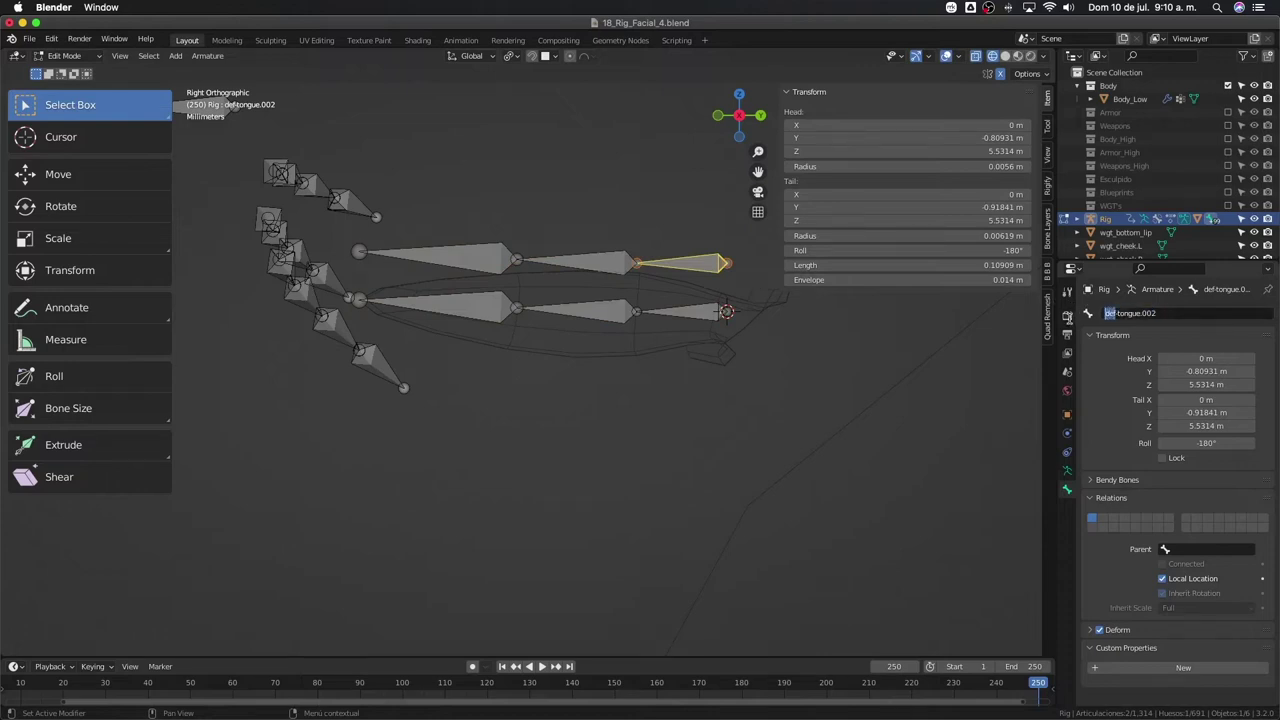
pyautogui.write('tgt')
pyautogui.press('Return')
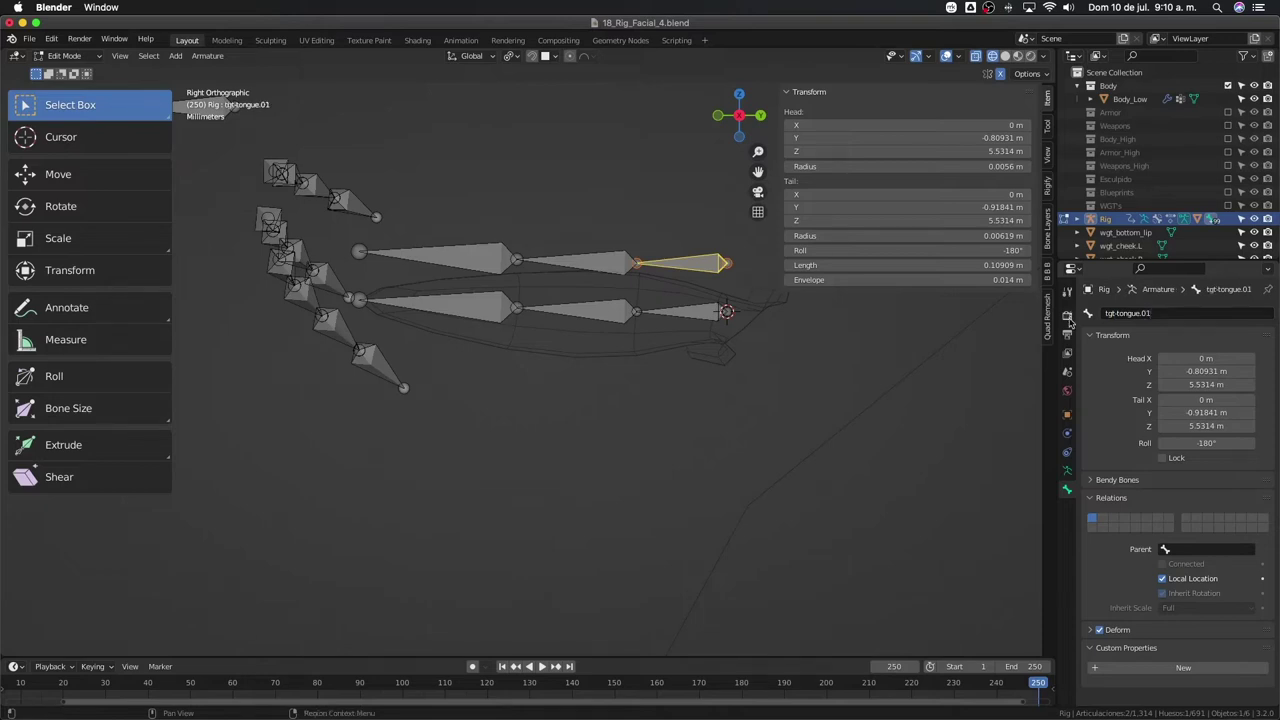
pyautogui.click(598, 266)
pyautogui.click(1120, 313)
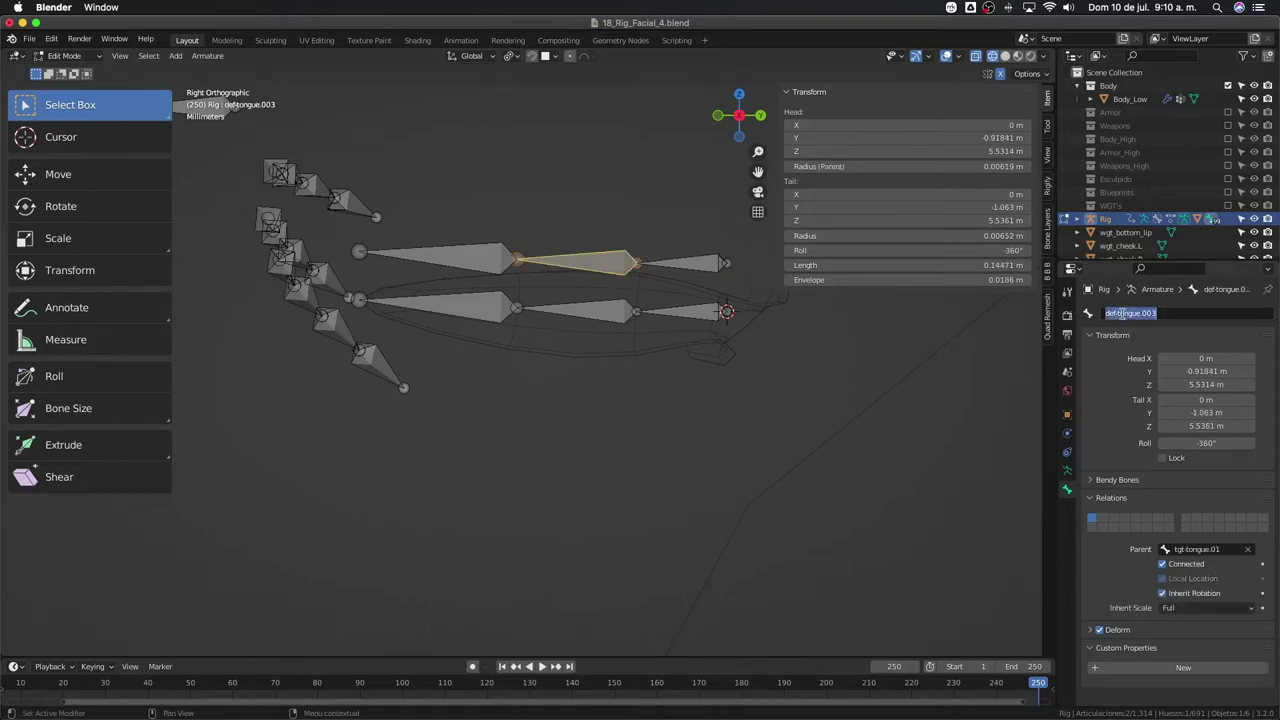
pyautogui.moveTo(1117, 313); pyautogui.dragTo(1064, 302)
pyautogui.press('BackSpace')
pyautogui.write('tgt-')
pyautogui.press('BackSpace')
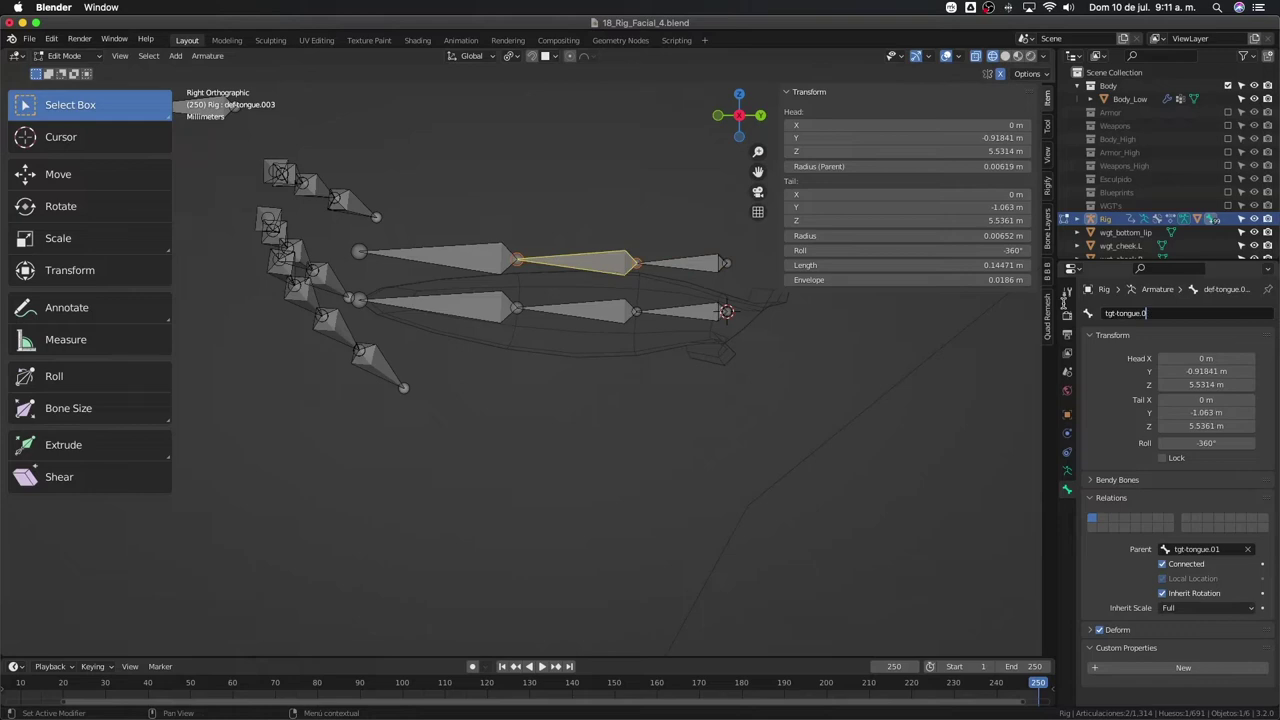
pyautogui.write('2')
pyautogui.press('Return')
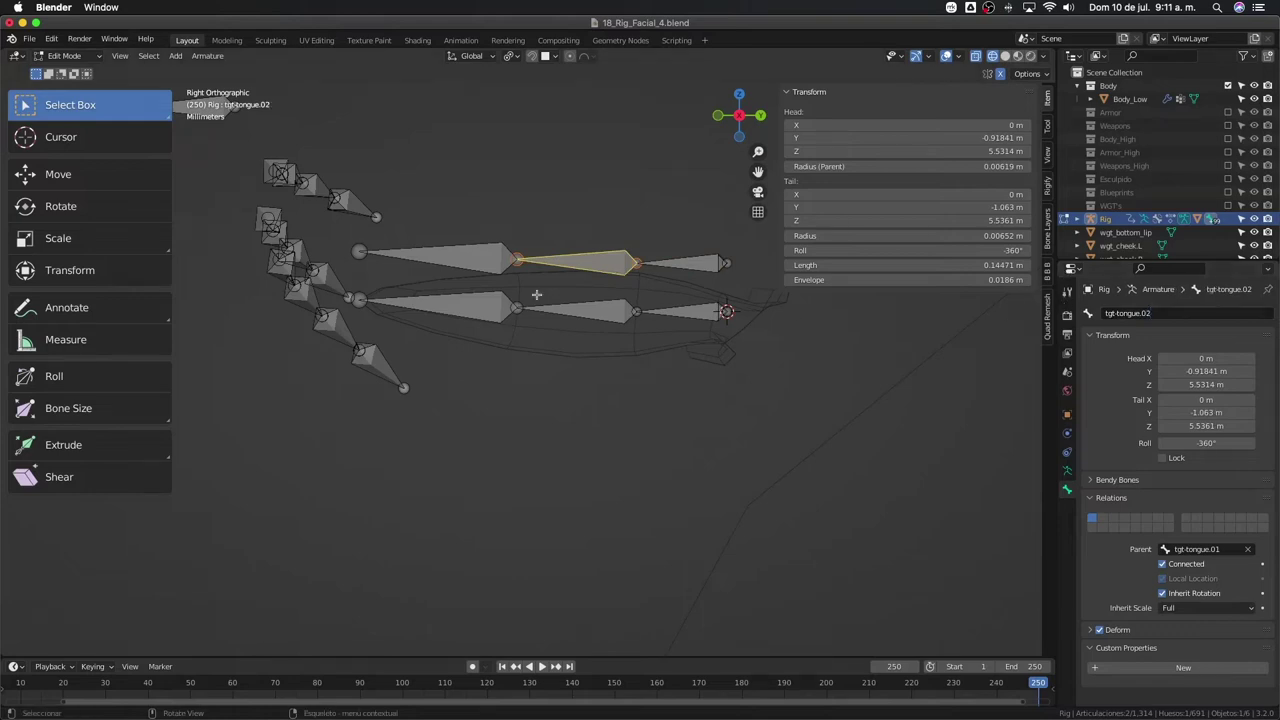
# - Rename the remaining copied bone def-tongue.004 to tgt-tongue.03
pyautogui.click(465, 273)
pyautogui.click(1135, 314)
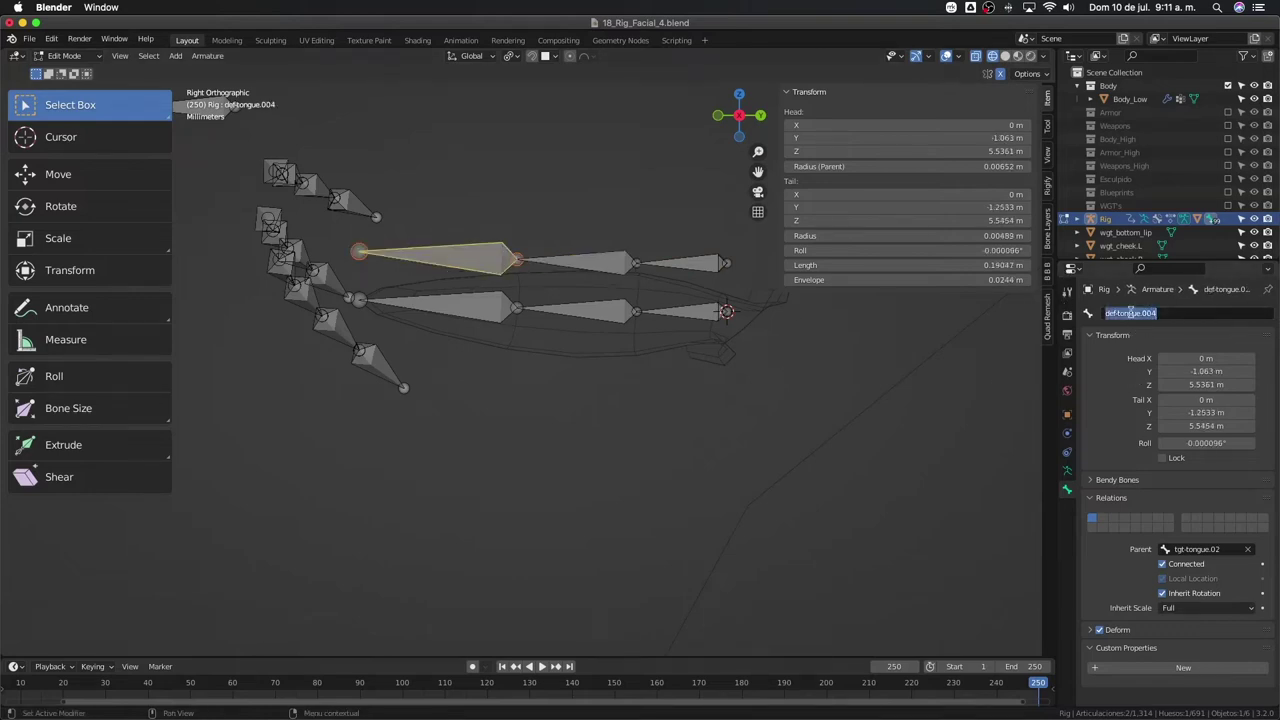
pyautogui.doubleClick(1114, 313)
pyautogui.write('tgt')
pyautogui.doubleClick(1148, 313)
pyautogui.write('03')
pyautogui.press('Return')
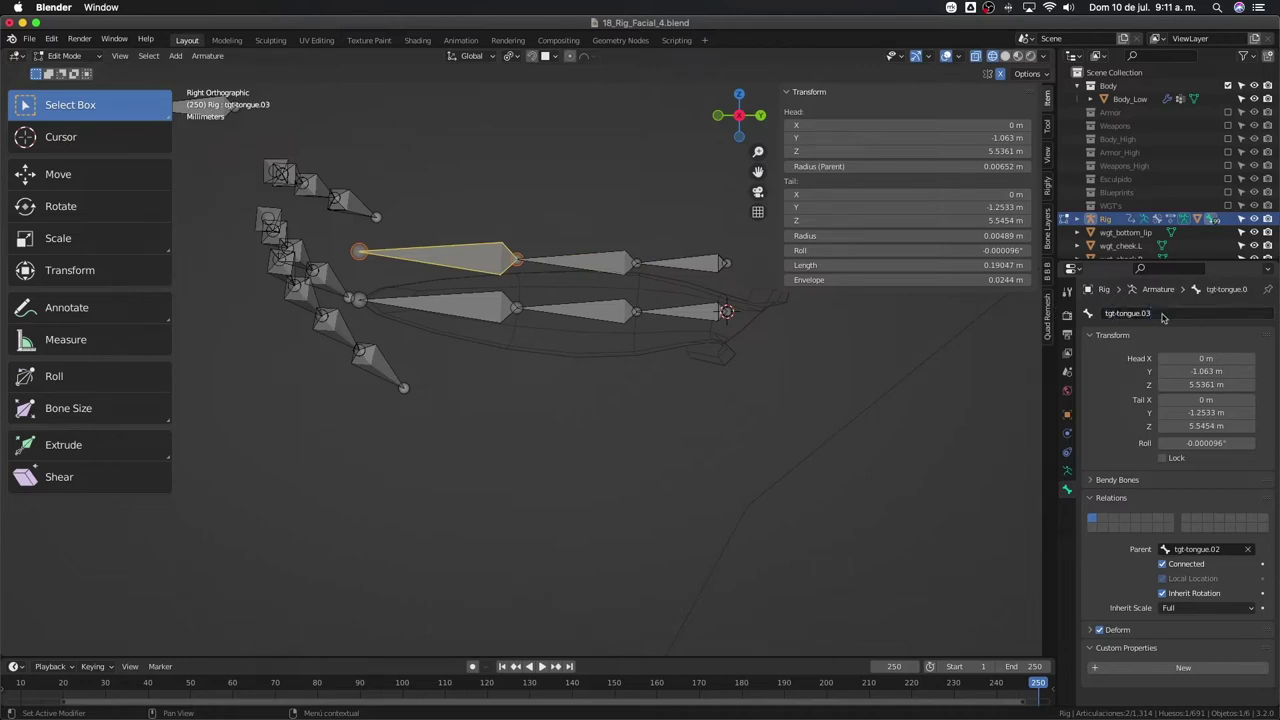
# - Compare the upper and lower bones and check the renamed chain in Pose Mode
pyautogui.keyDown('shift'); pyautogui.moveTo(656, 303); pyautogui.dragTo(680, 318, button='middle'); pyautogui.keyUp('shift')
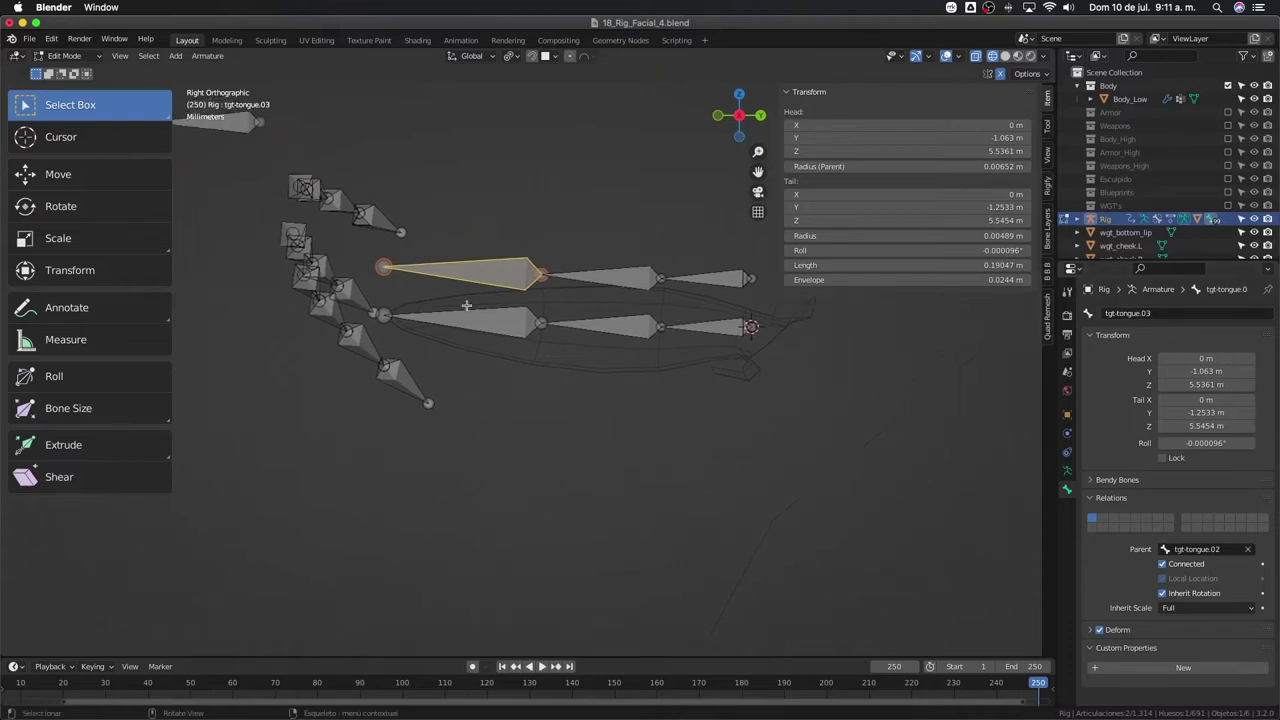
pyautogui.click(506, 316)
pyautogui.click(504, 270)
pyautogui.hotkey('ctrl', 'Tab')
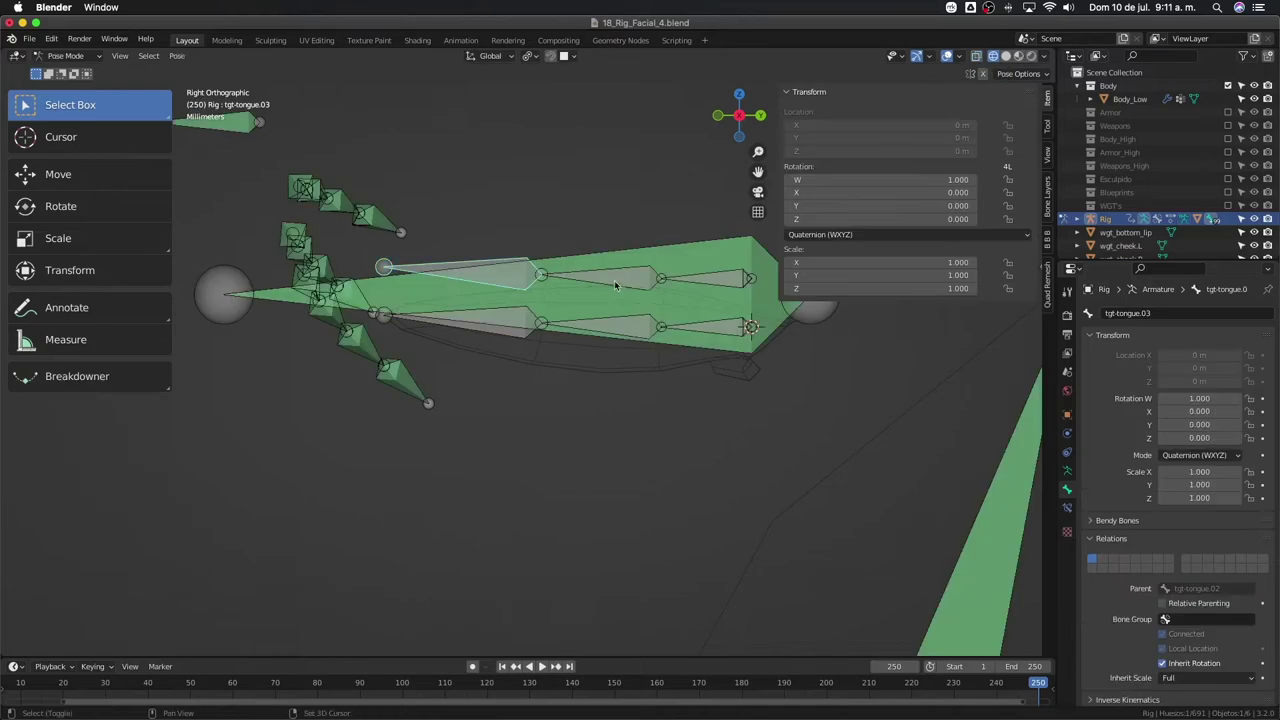
pyautogui.moveTo(614, 282); pyautogui.dragTo(578, 341, button='middle')
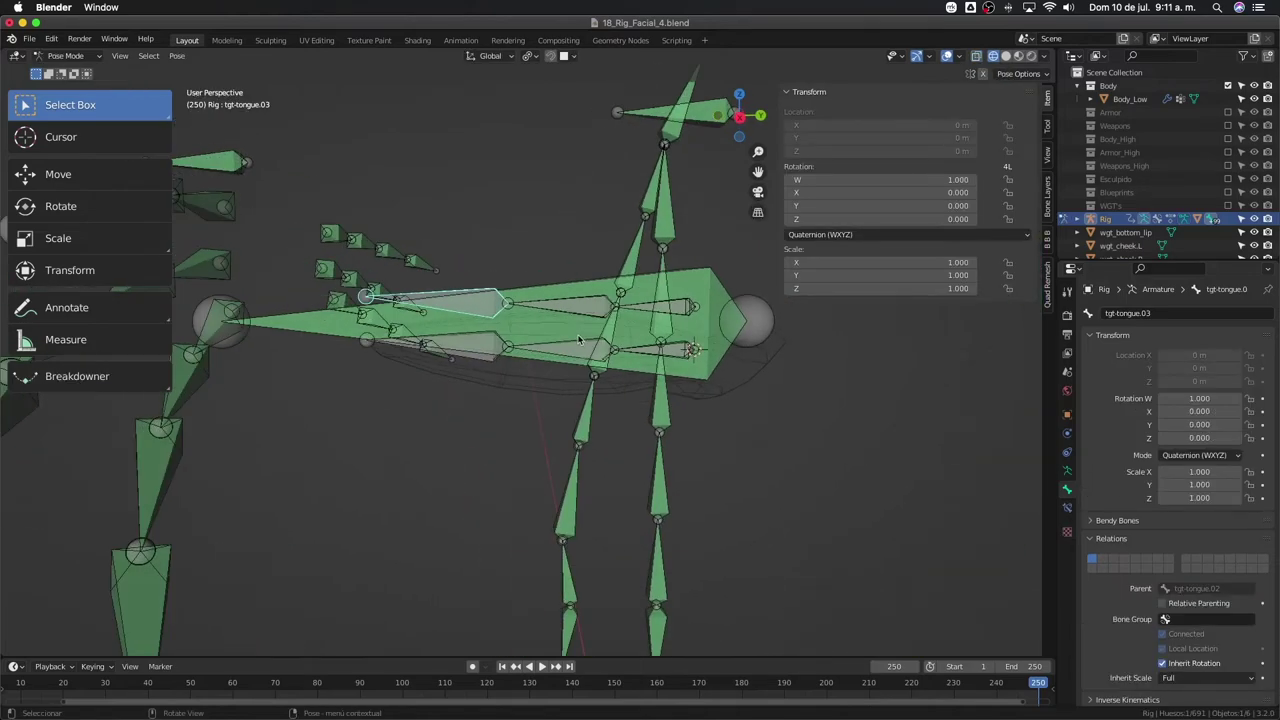
pyautogui.press('Tab')
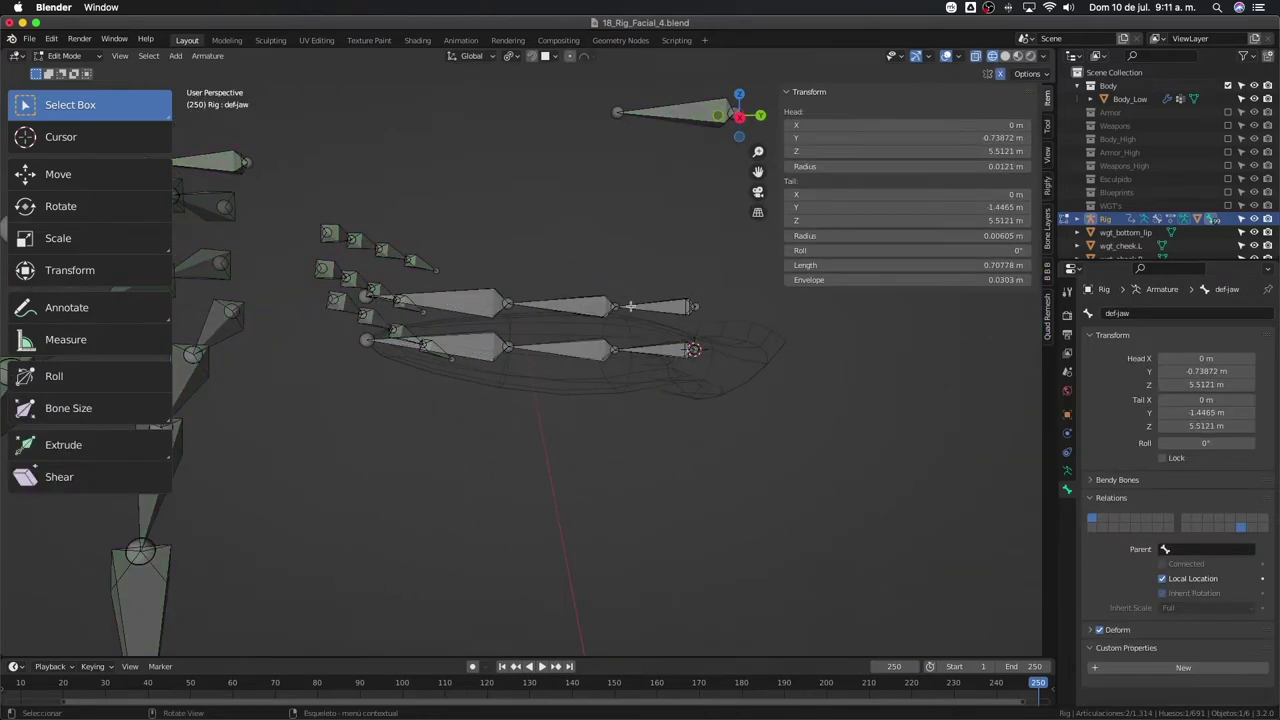
# - Back in Edit Mode, select all three tgt tongue bones
pyautogui.click(630, 306)
pyautogui.hotkey('shift', ']')
pyautogui.press(']')
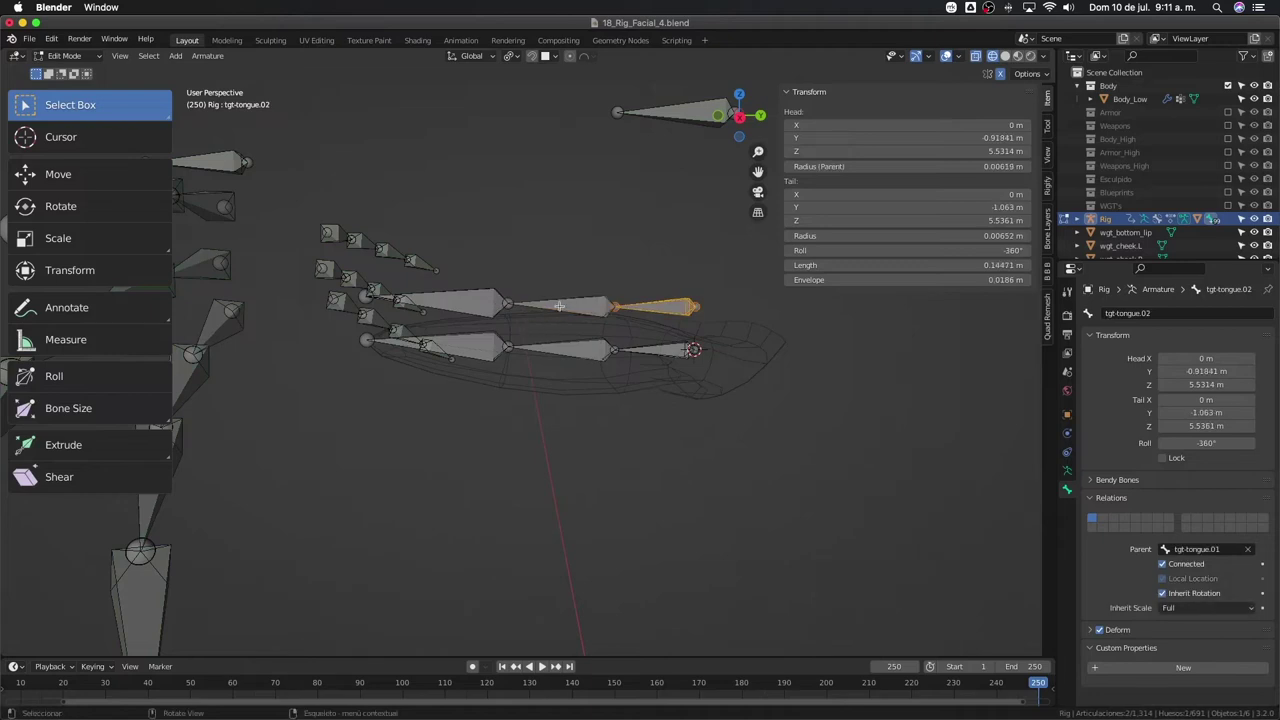
pyautogui.keyDown('shift'); pyautogui.click(522, 305); pyautogui.keyUp('shift')
pyautogui.keyDown('shift'); pyautogui.click(486, 303); pyautogui.keyUp('shift')
# - Duplicate the three tgt bones 0.01 m up on Z and disconnect the copies
pyautogui.press('KP_3')
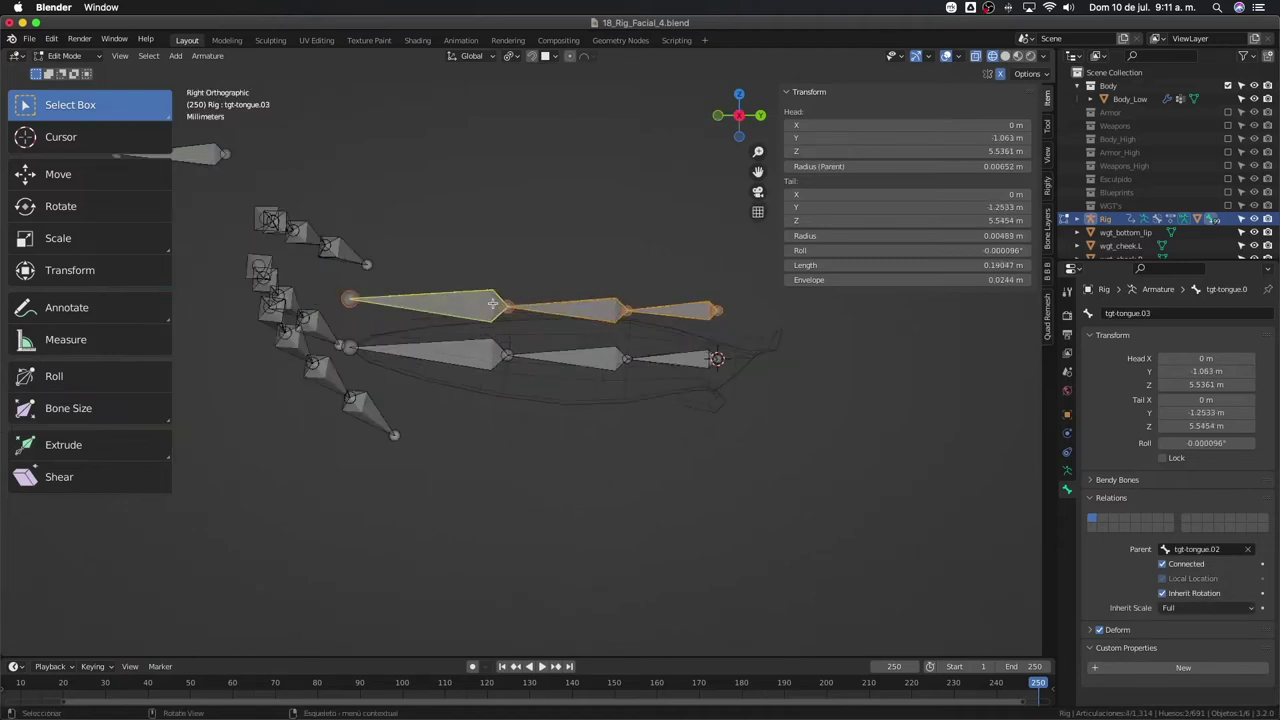
pyautogui.hotkey('shift', 'd')
pyautogui.write('z')
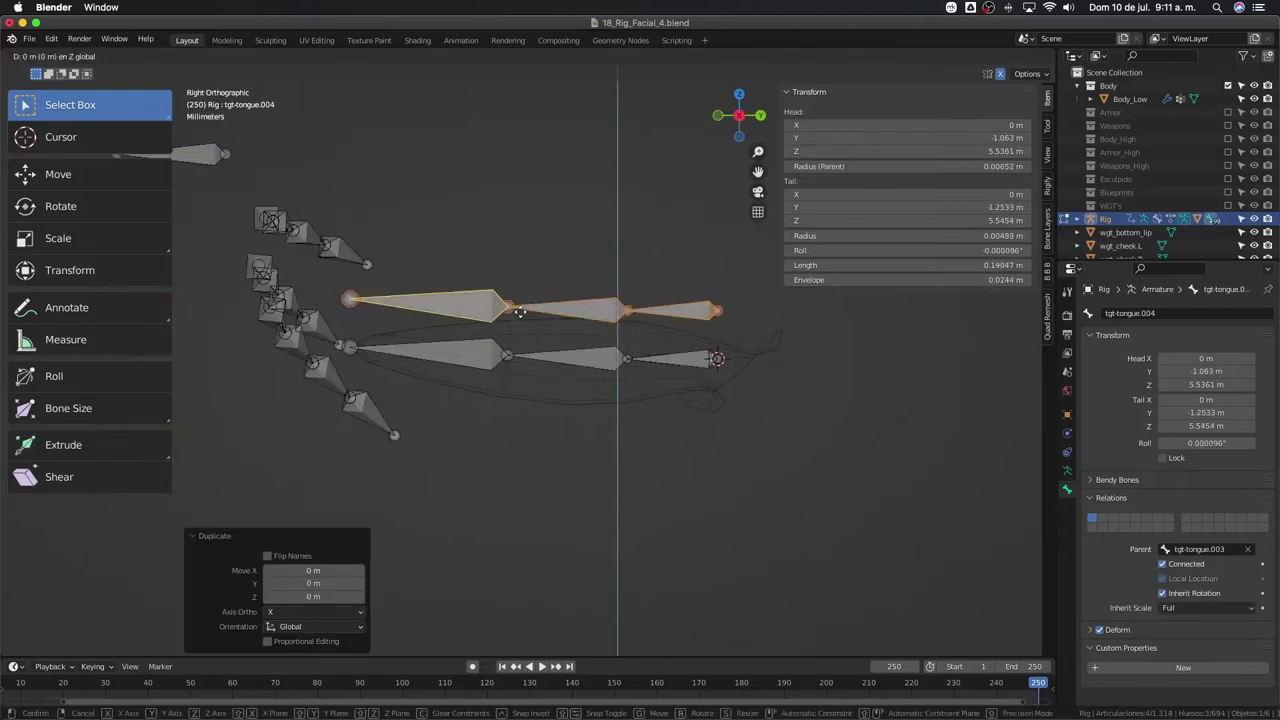
pyautogui.write('0.01')
pyautogui.press('Return')
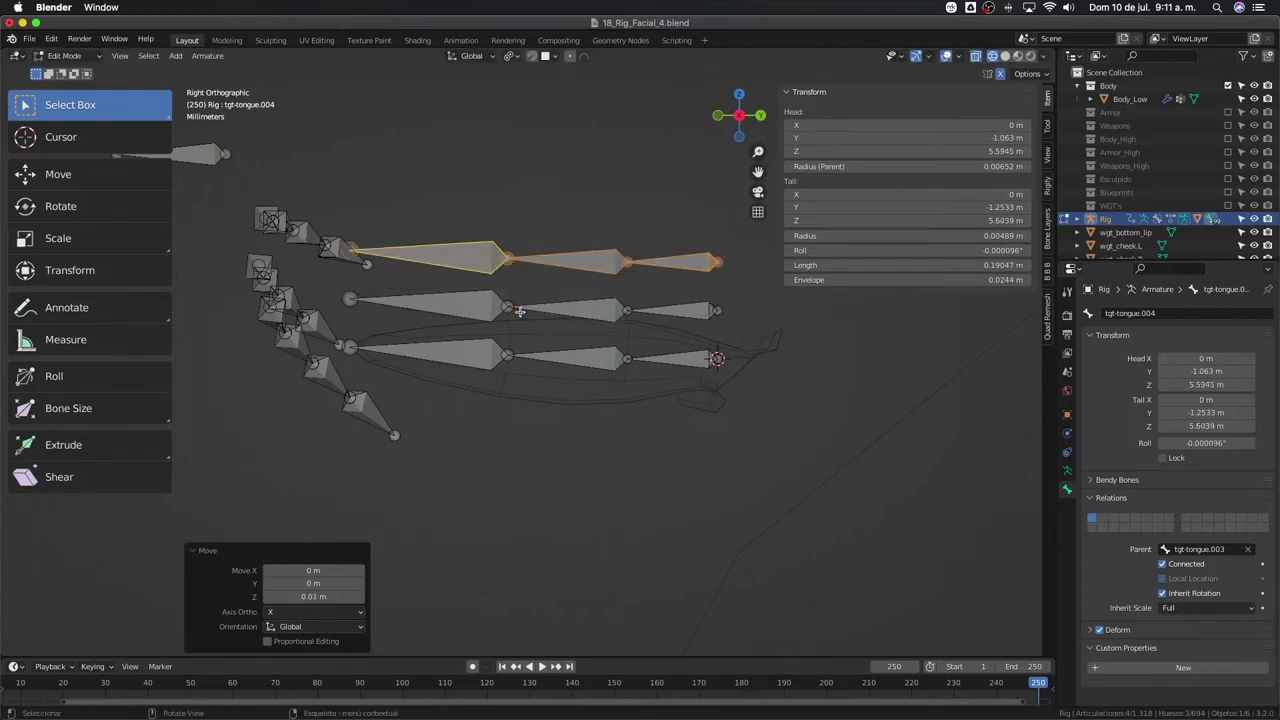
pyautogui.hotkey('ctrl', 'p')
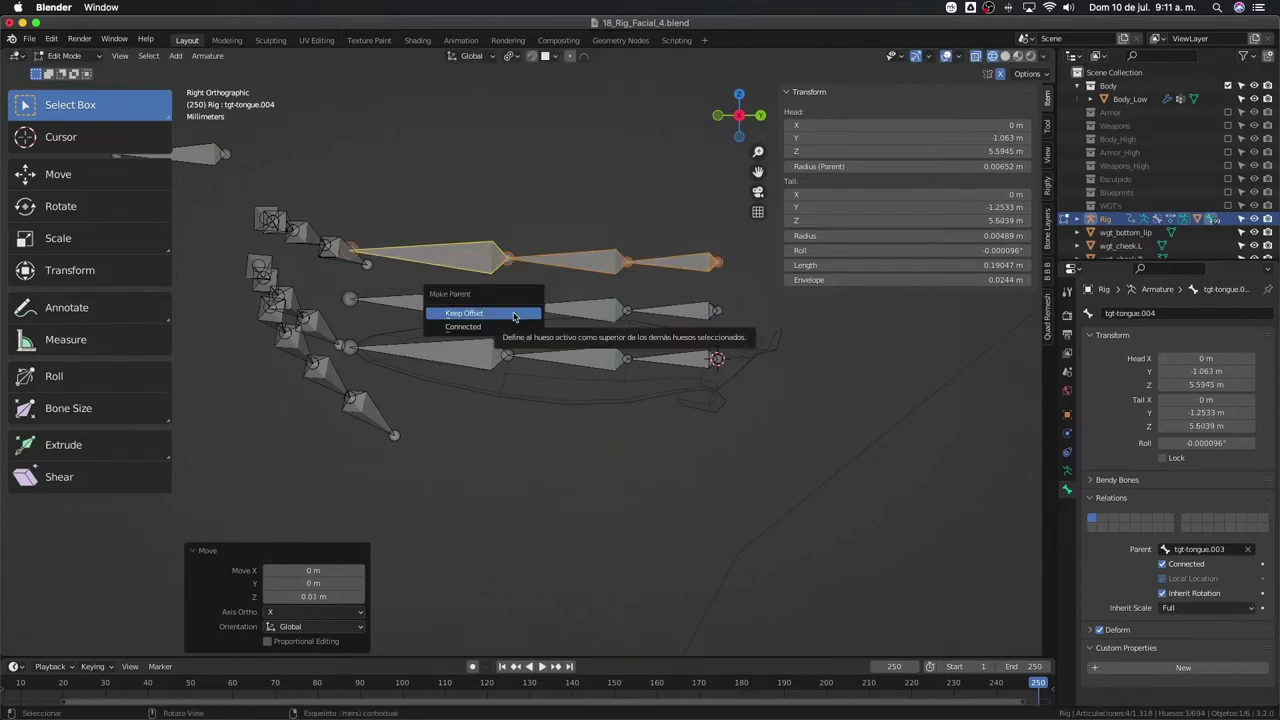
pyautogui.hotkey('alt', 'p')
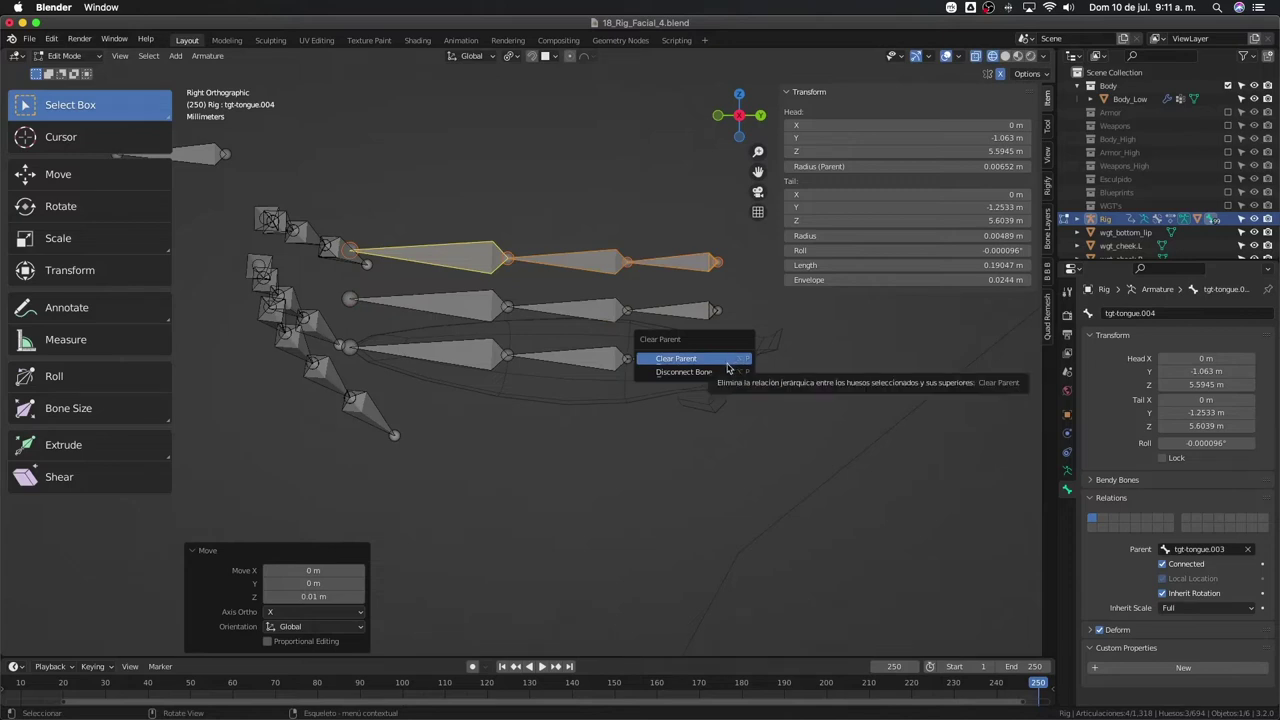
pyautogui.click(684, 371)
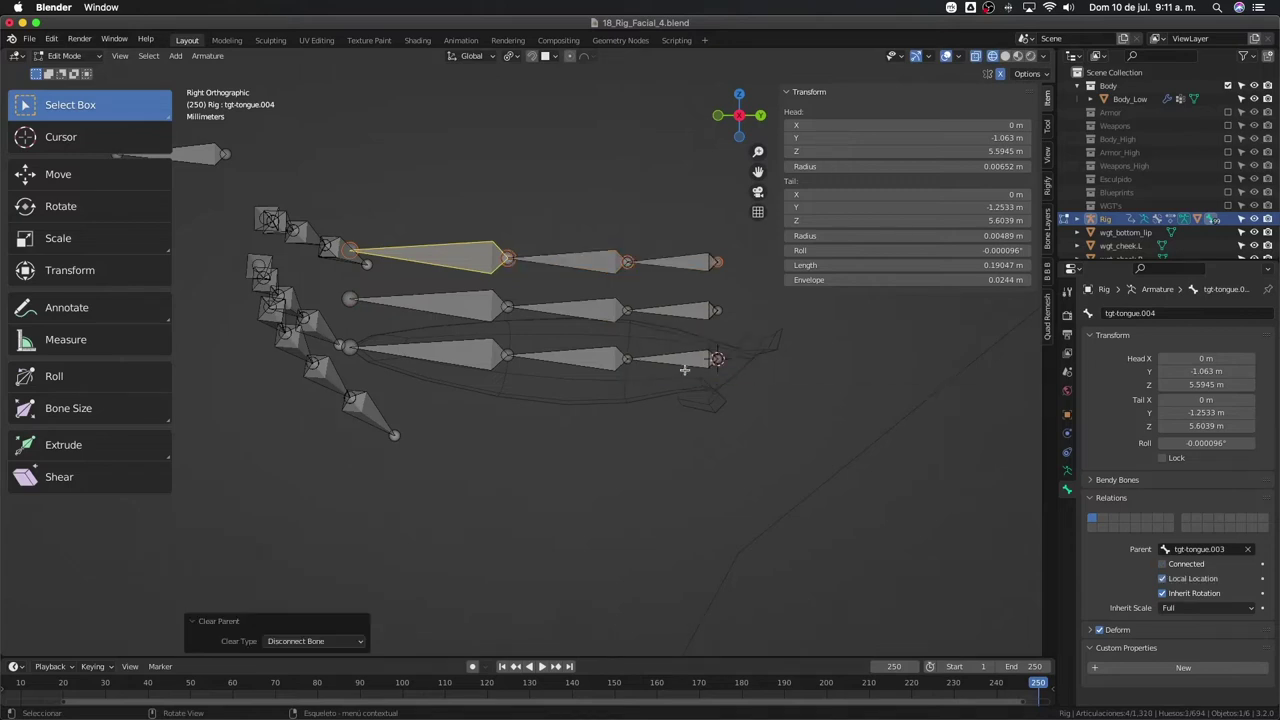
# - Scale each of the three copies to 0.711 in place and reframe all chains
pyautogui.keyDown('shift'); pyautogui.click(585, 262); pyautogui.keyUp('shift')
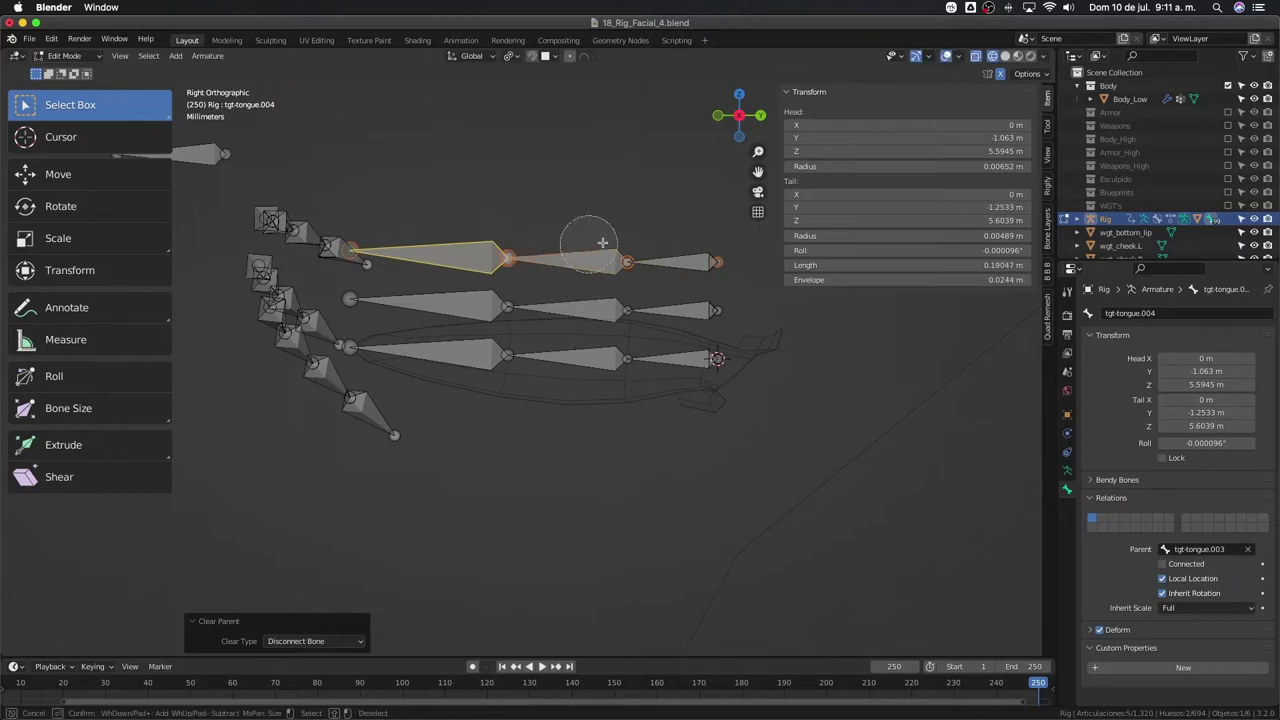
pyautogui.keyDown('shift'); pyautogui.click(640, 268); pyautogui.keyUp('shift')
pyautogui.press('s')
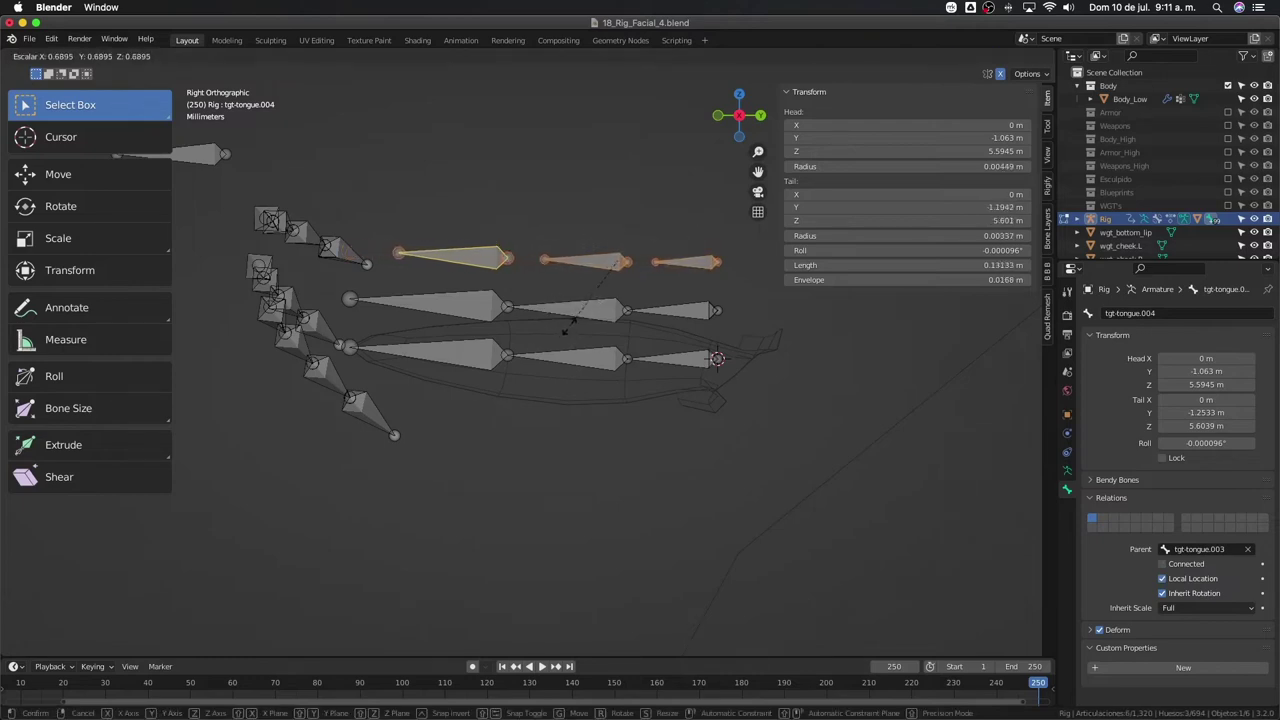
pyautogui.click(568, 333)
pyautogui.scroll(-2, 570, 332)
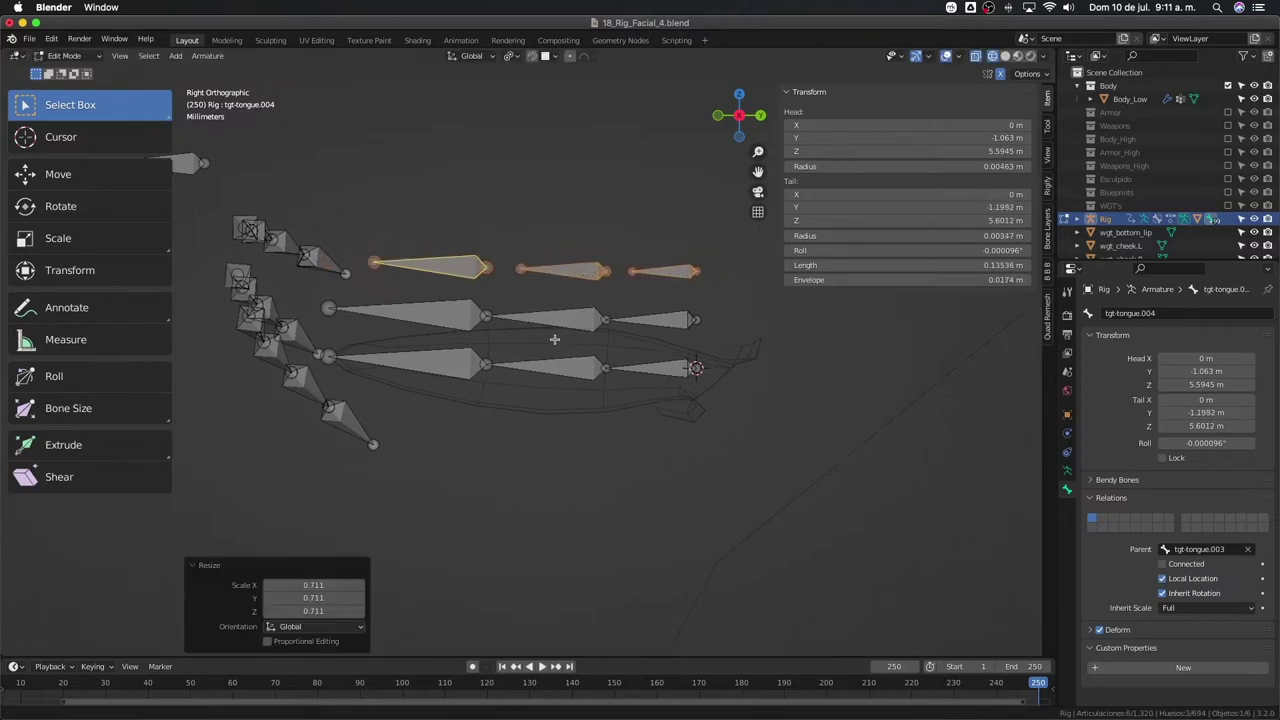
pyautogui.keyDown('shift'); pyautogui.moveTo(558, 350); pyautogui.dragTo(505, 377, button='middle'); pyautogui.keyUp('shift')
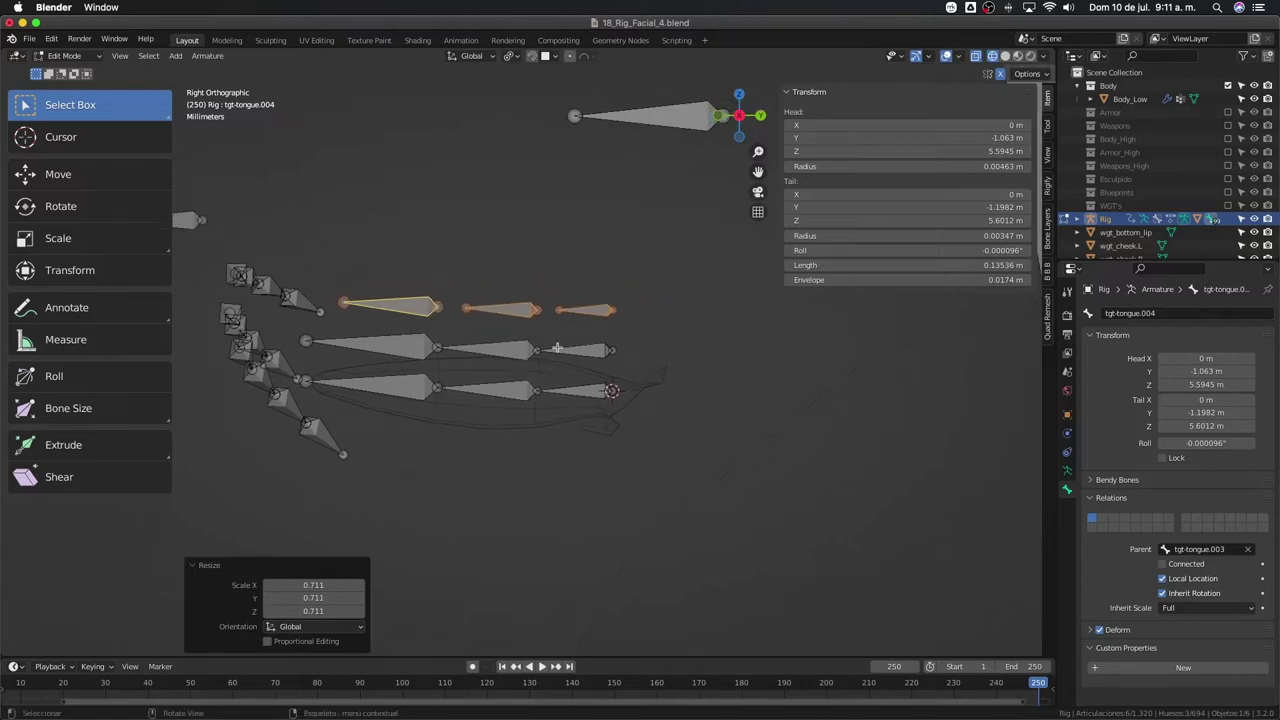
pyautogui.scroll(1, 557, 348)
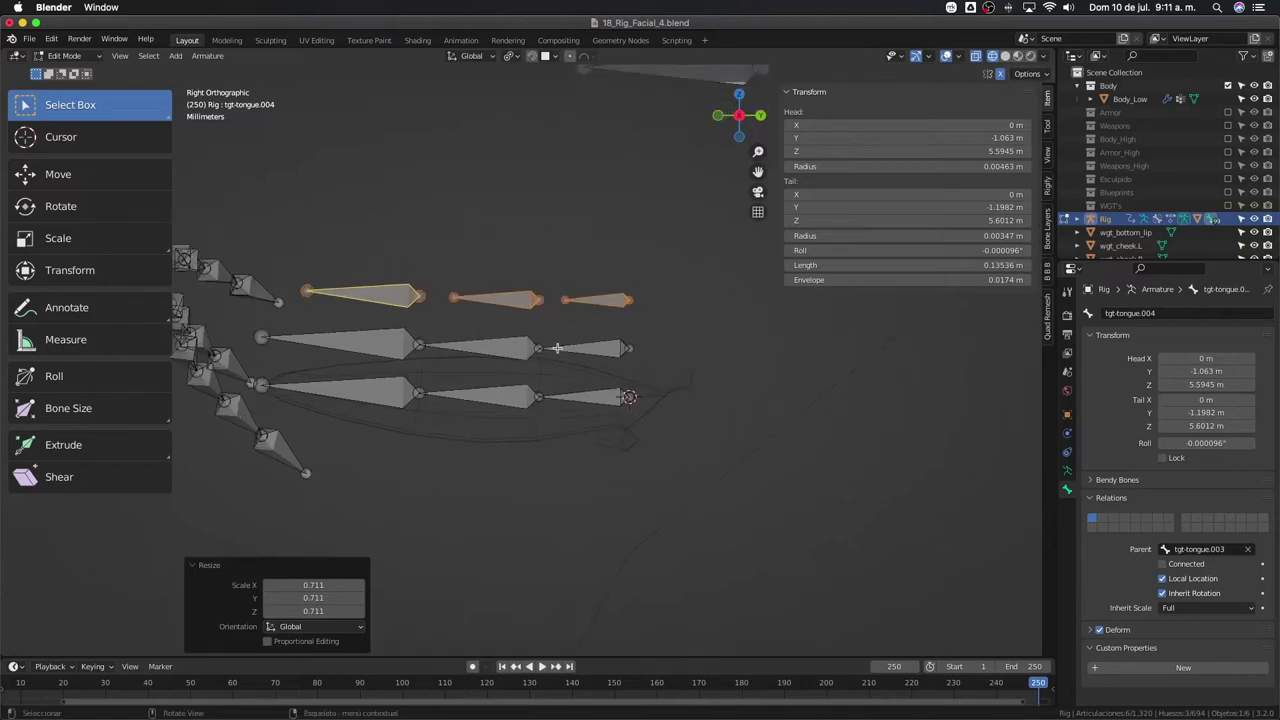
pyautogui.scroll(1, 557, 348)
pyautogui.keyDown('shift'); pyautogui.moveTo(578, 354); pyautogui.dragTo(576, 319, button='middle'); pyautogui.keyUp('shift')
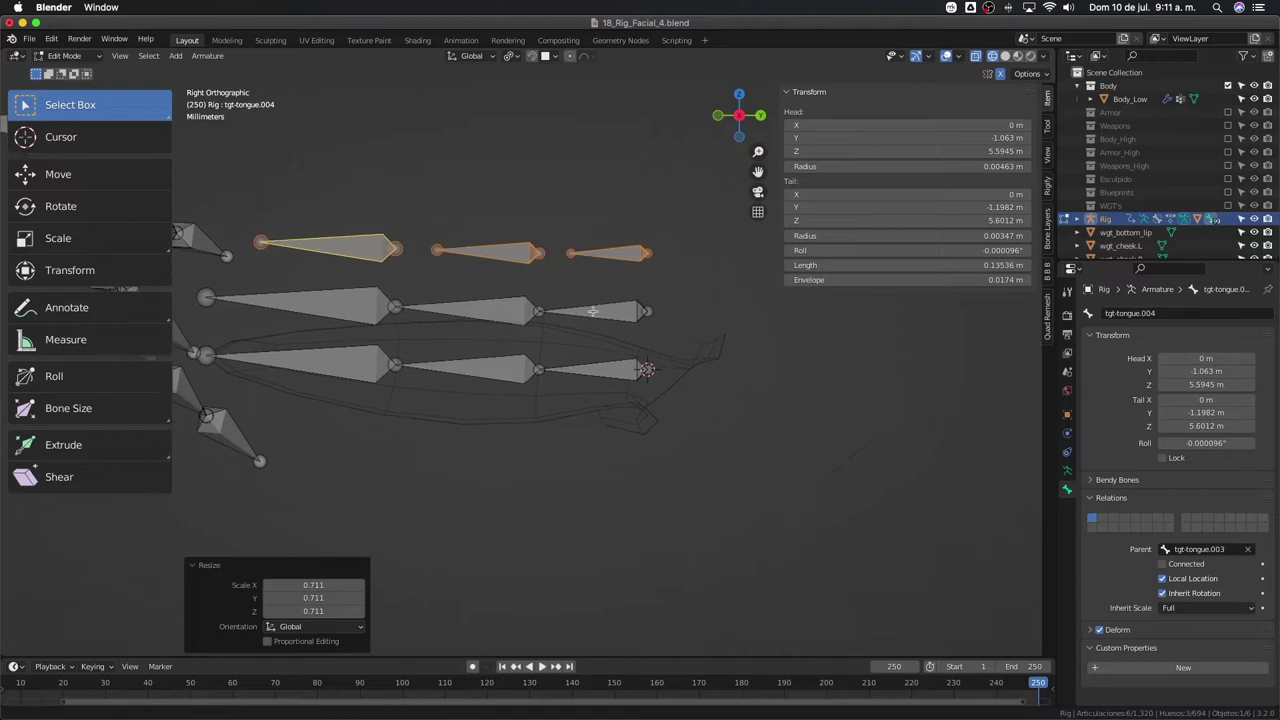
pyautogui.click(595, 310)
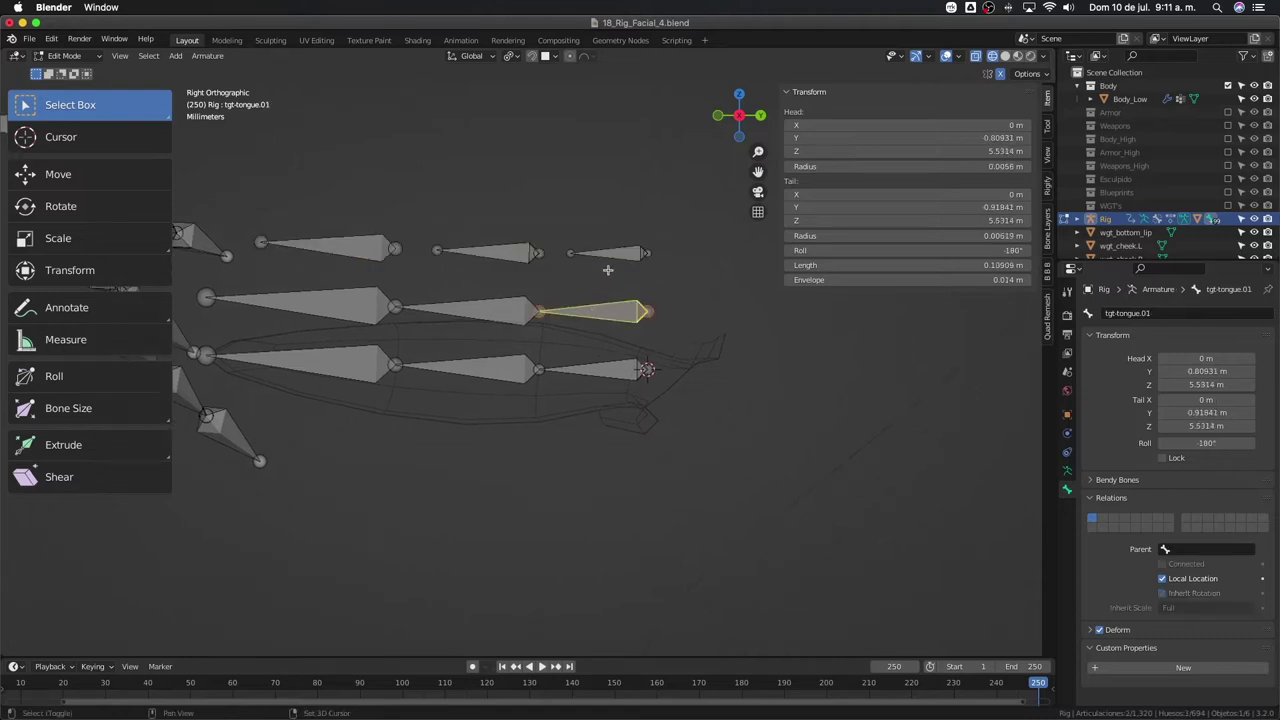
# - Parent tgt-tongue.01 to the small copy tgt-tongue.002 with Keep Offset
pyautogui.keyDown('shift'); pyautogui.click(616, 256); pyautogui.keyUp('shift')
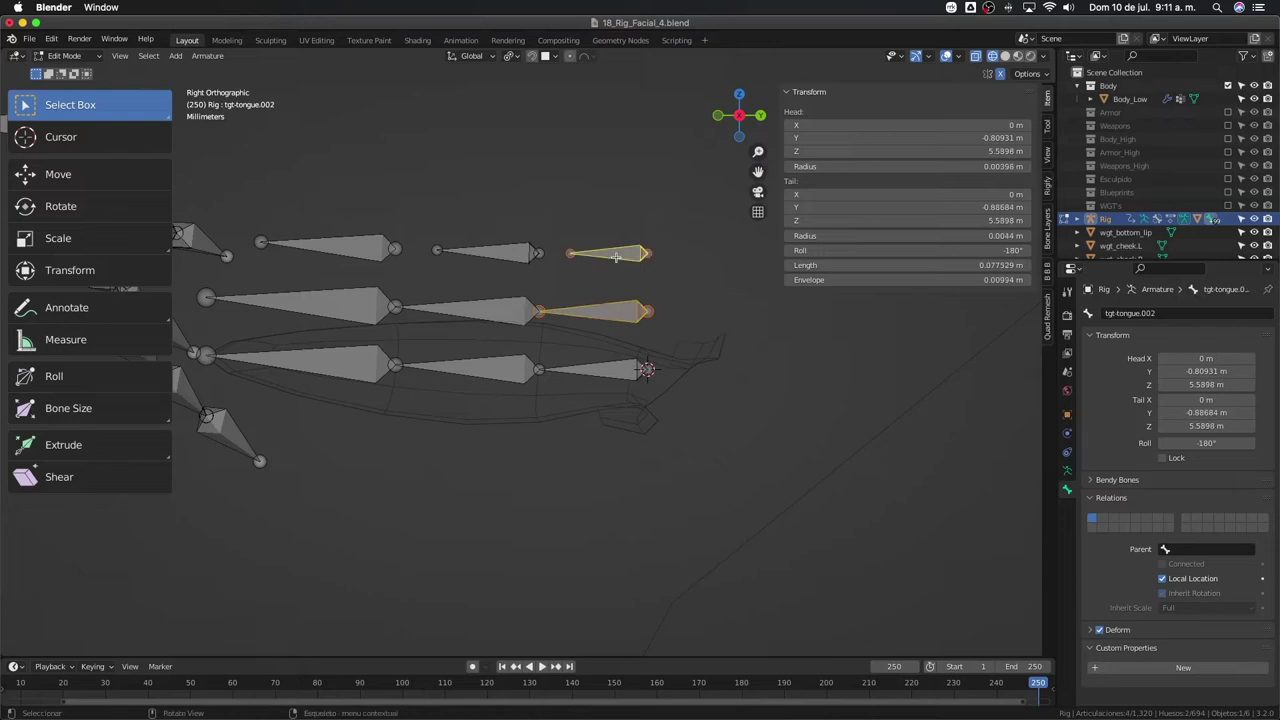
pyautogui.hotkey('ctrl', 'p')
pyautogui.click(608, 268)
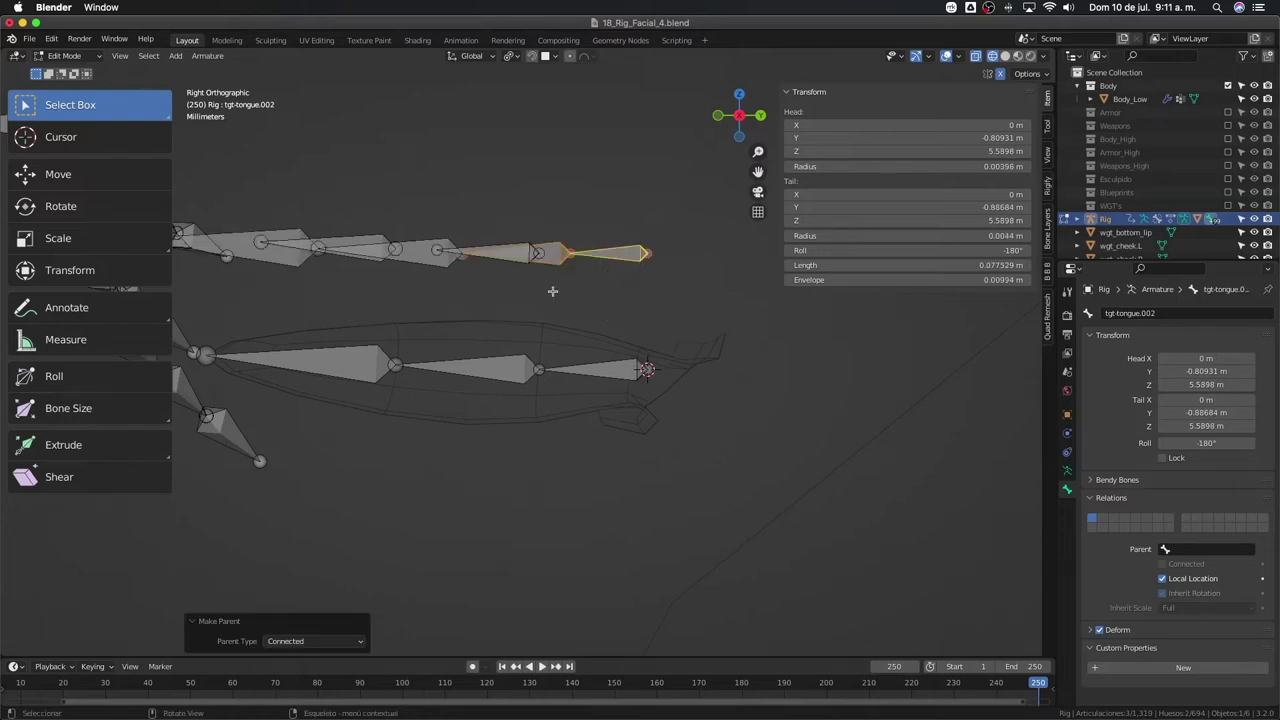
pyautogui.hotkey('ctrl', 'z')
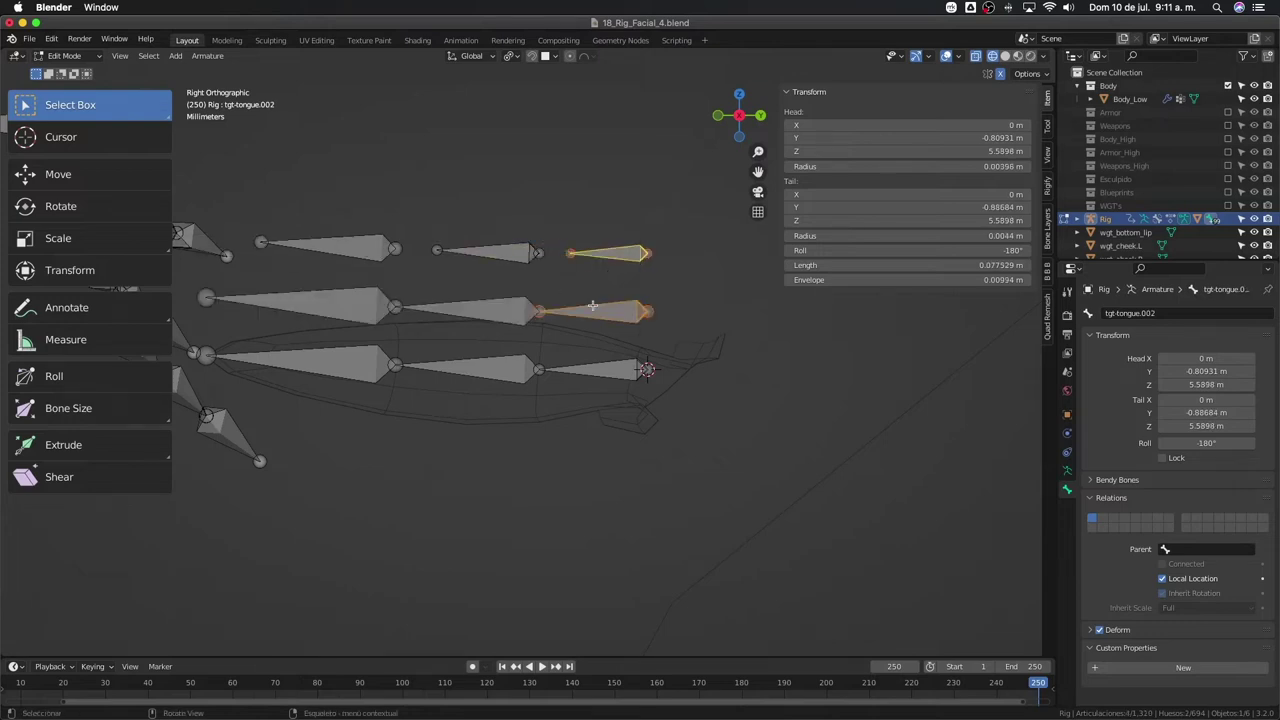
pyautogui.hotkey('ctrl', 'p')
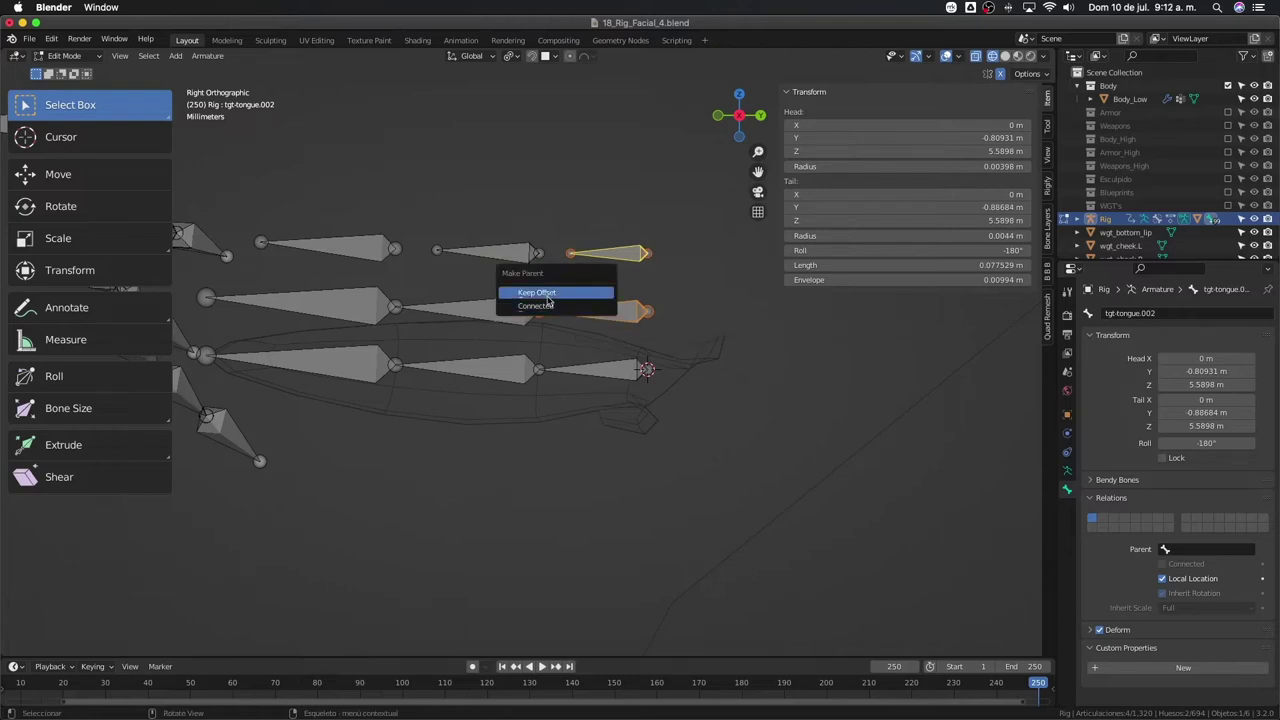
pyautogui.click(547, 294)
# - Parent the middle bone to tgt-tongue.003 and tgt-tongue.03 to its copy, both Keep Offset
pyautogui.click(530, 304)
pyautogui.keyDown('shift'); pyautogui.click(530, 256); pyautogui.keyUp('shift')
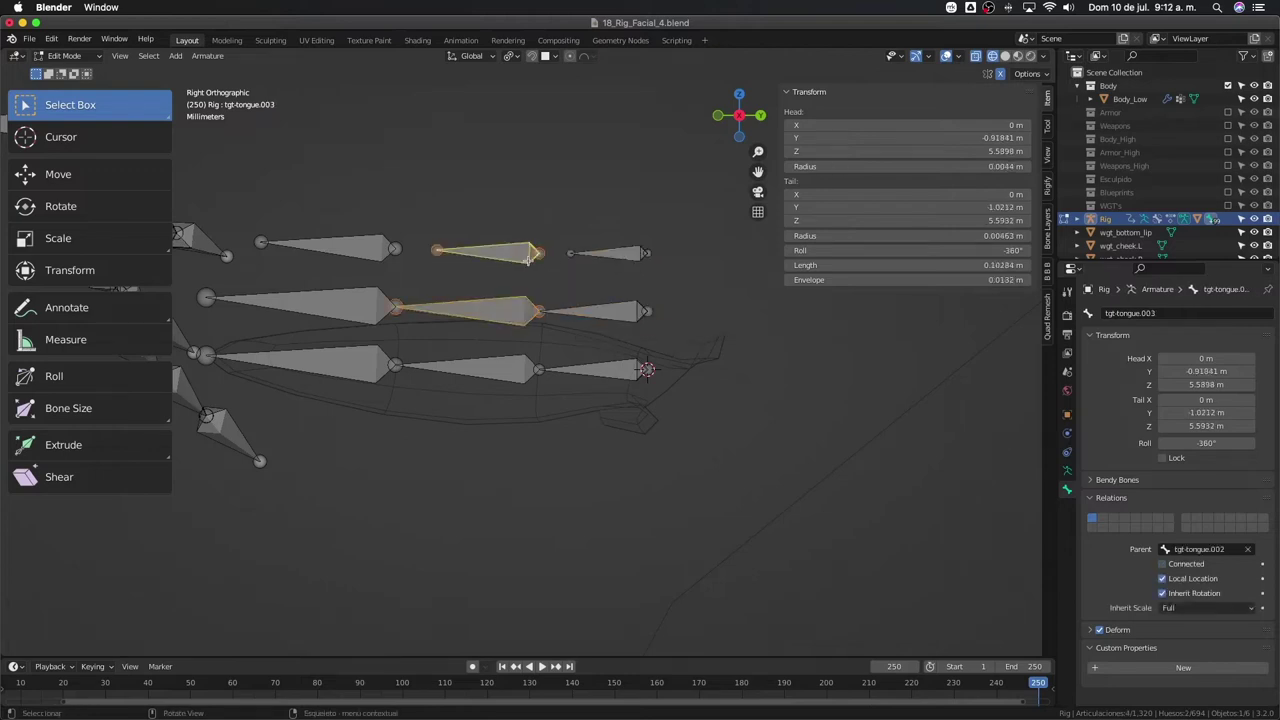
pyautogui.hotkey('ctrl', 'p')
pyautogui.click(530, 257)
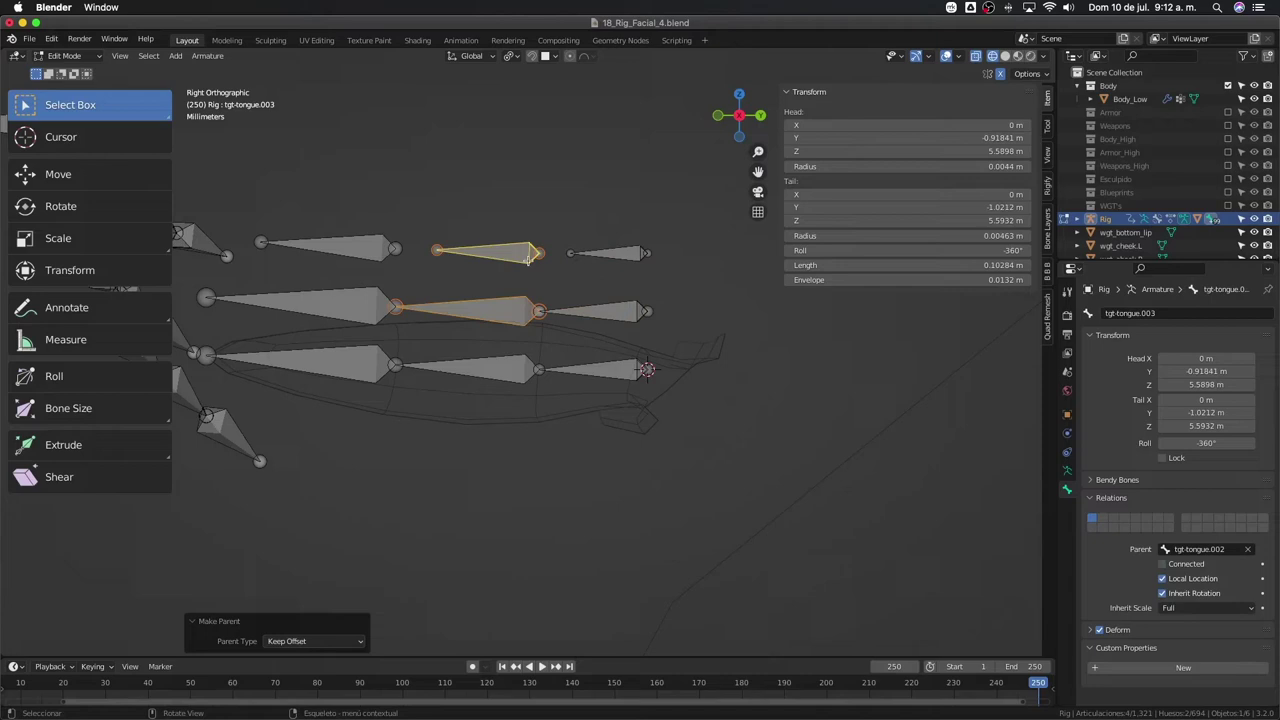
pyautogui.click(357, 318)
pyautogui.keyDown('shift'); pyautogui.click(368, 253); pyautogui.keyUp('shift')
pyautogui.hotkey('ctrl', 'p')
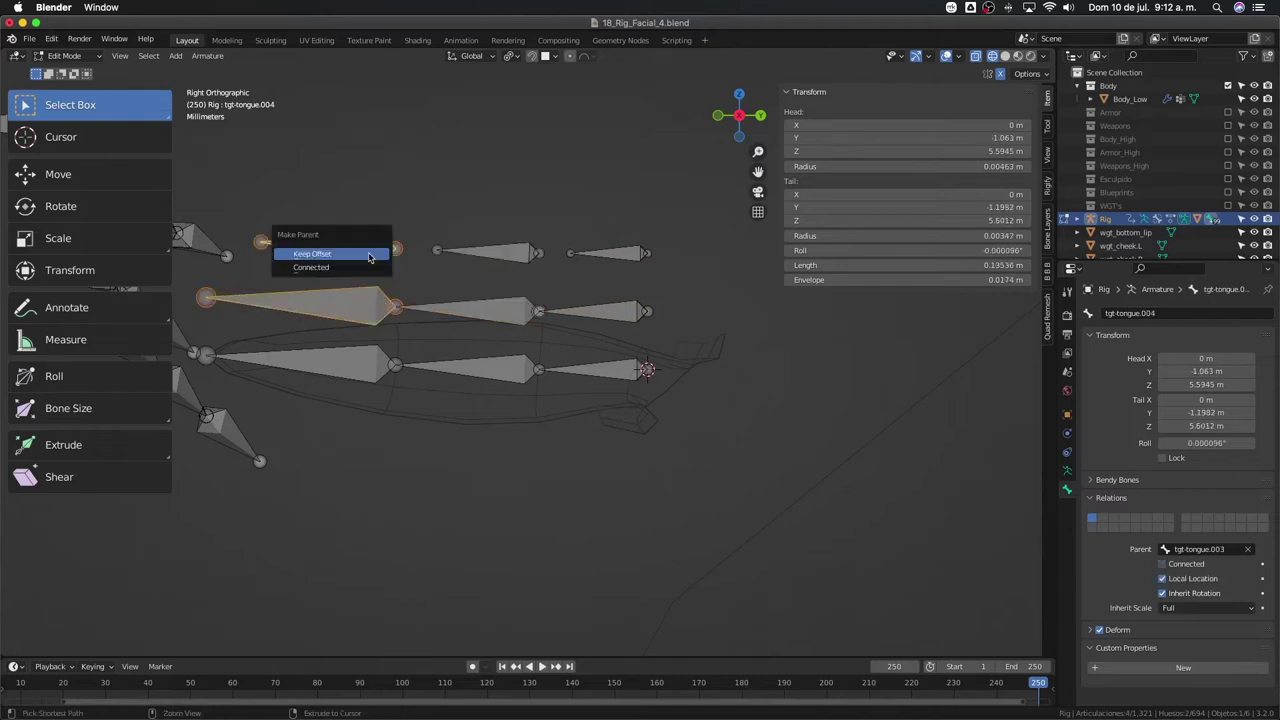
pyautogui.click(368, 256)
pyautogui.keyDown('shift'); pyautogui.moveTo(415, 263); pyautogui.dragTo(512, 285, button='middle'); pyautogui.keyUp('shift')
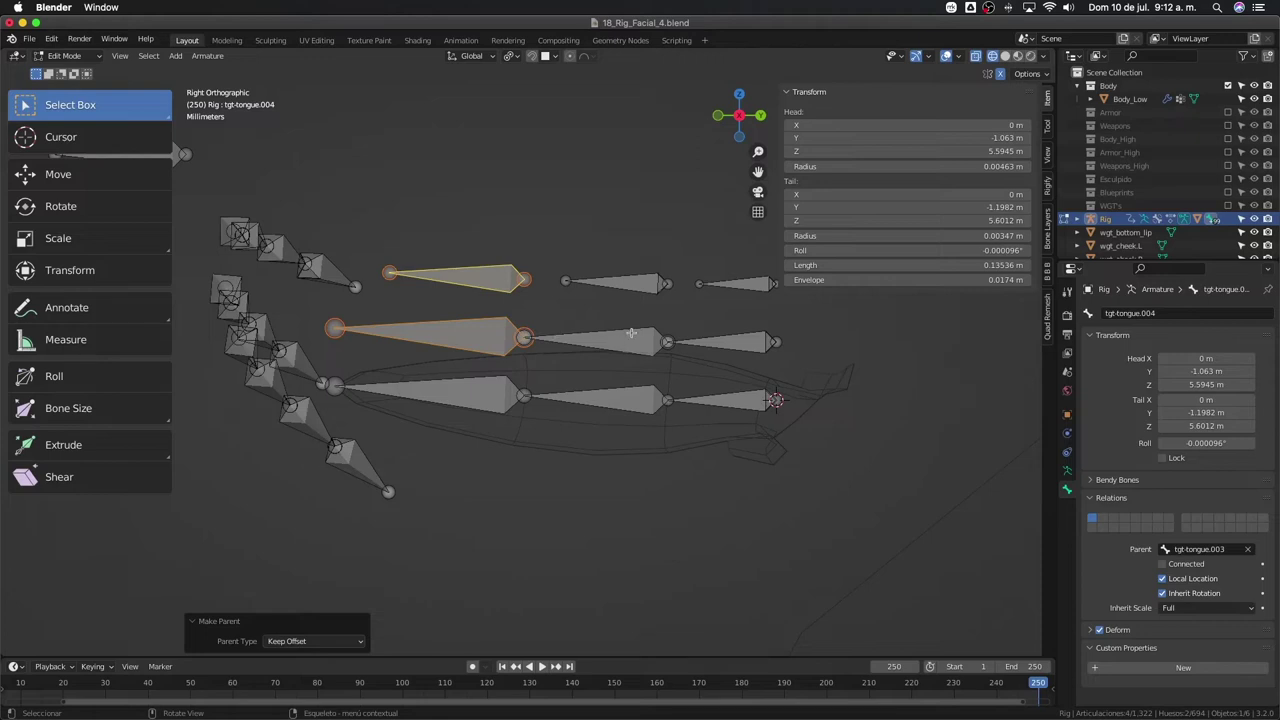
pyautogui.click(500, 284)
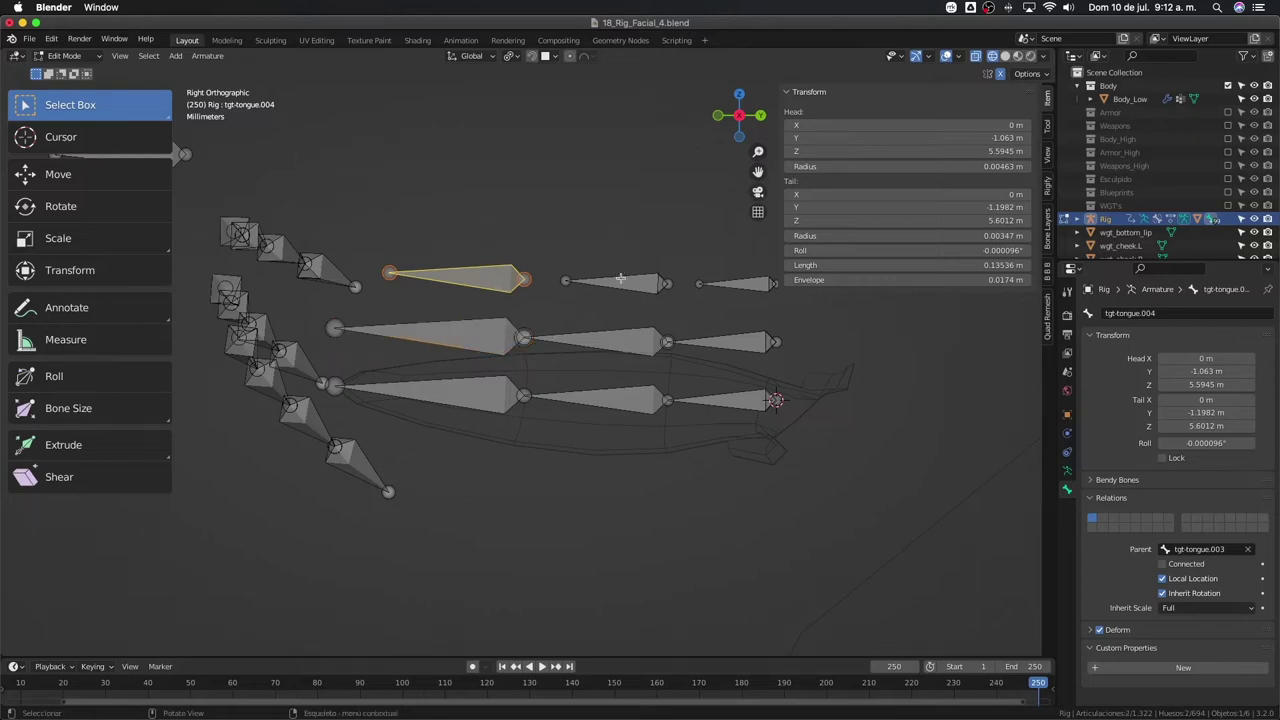
pyautogui.click(620, 282)
# - In Pose Mode, test-rotate the tongue bones including tgt-tongue.004, cancelling each test
pyautogui.hotkey('ctrl', 'Tab')
pyautogui.press('g')
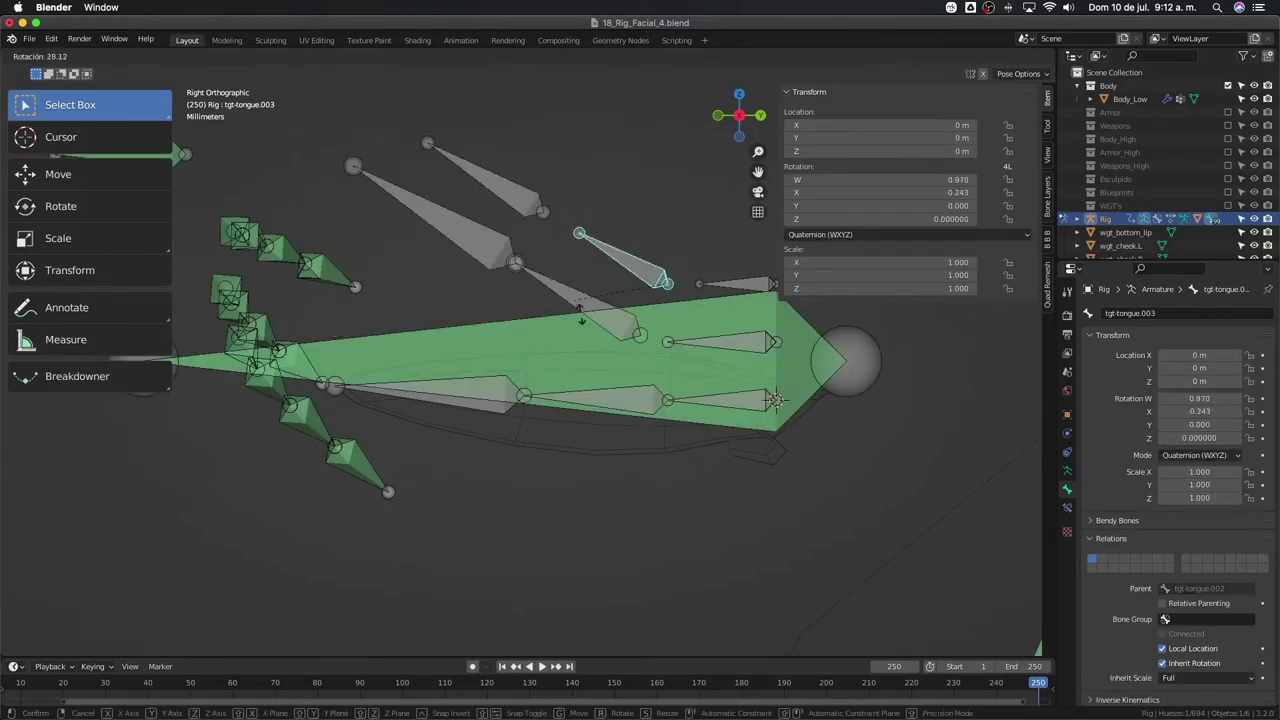
pyautogui.press('Escape')
pyautogui.press('r')
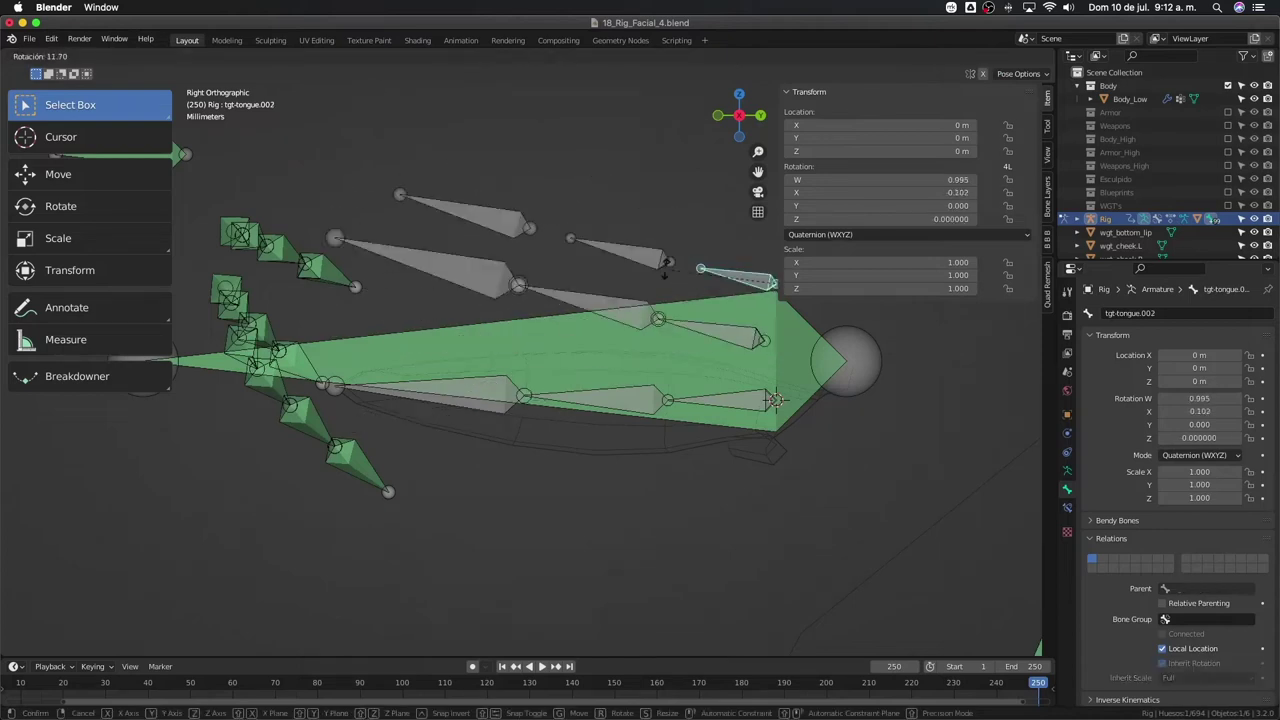
pyautogui.press('Escape')
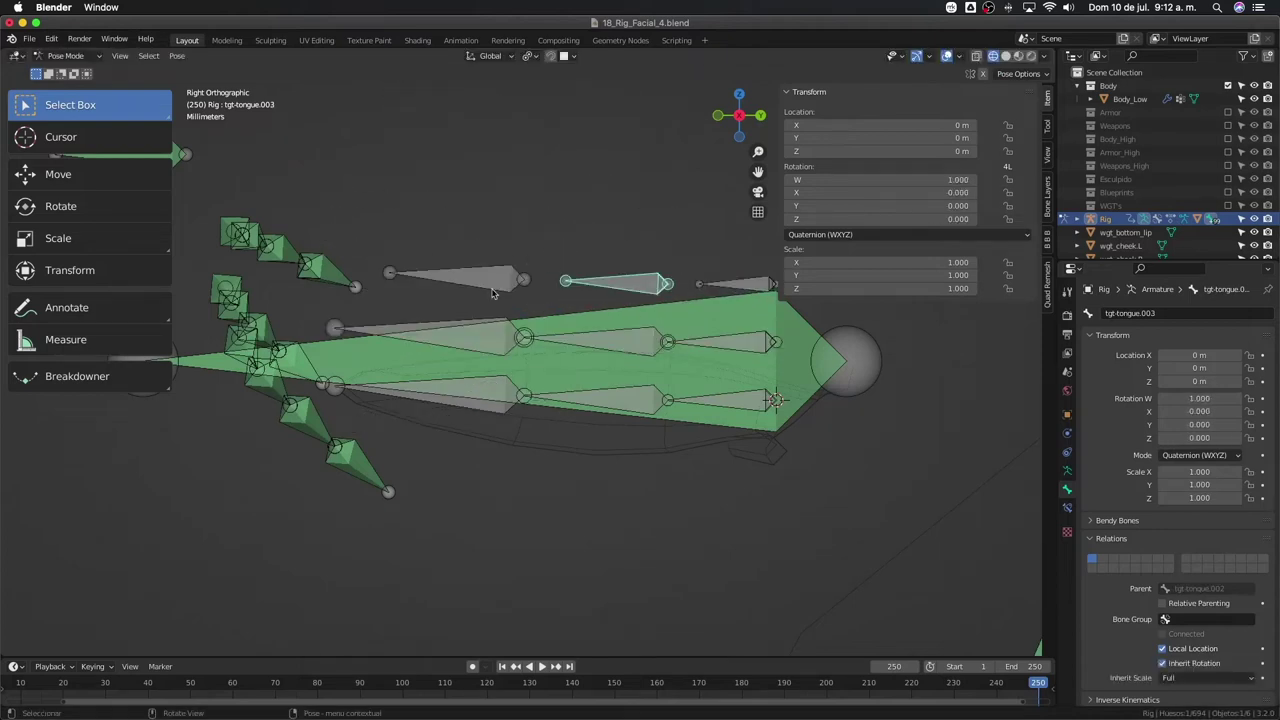
pyautogui.click(500, 283)
pyautogui.press('r')
pyautogui.press('Escape')
# - Recenter the view and select the green tongue control shape in Pose Mode
pyautogui.press('Tab')
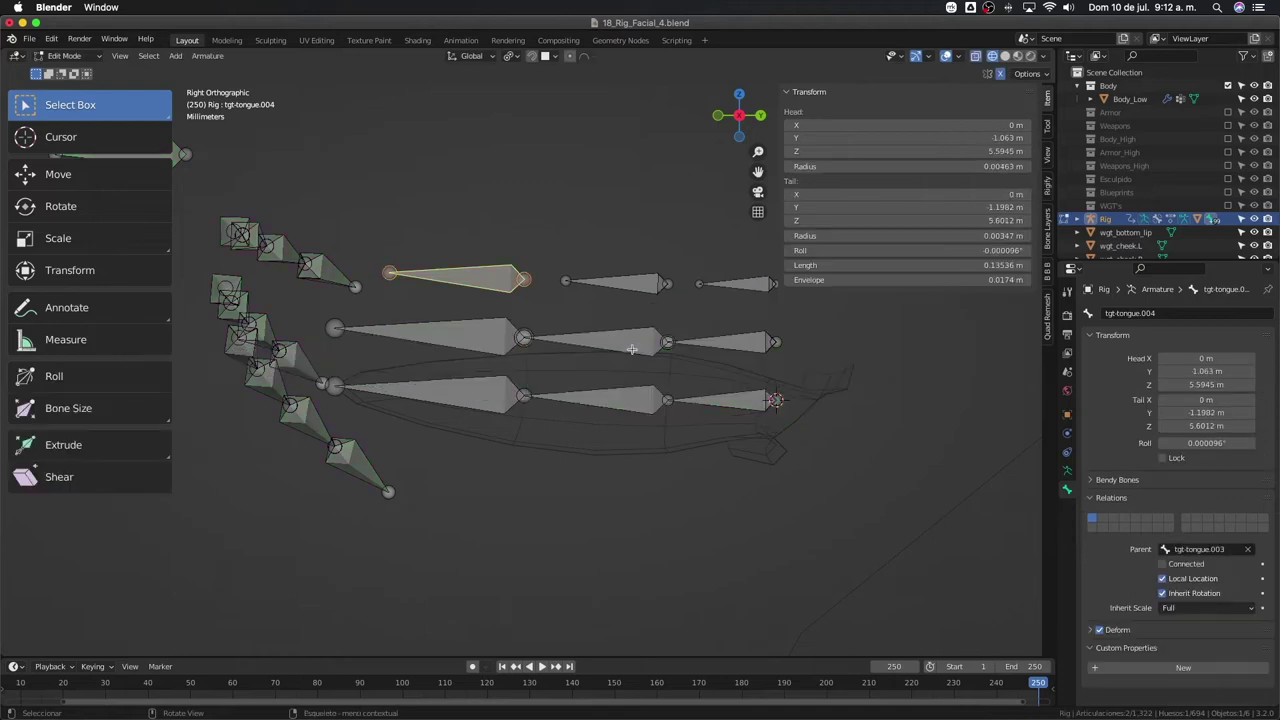
pyautogui.keyDown('shift'); pyautogui.moveTo(588, 379); pyautogui.dragTo(572, 310, button='middle'); pyautogui.keyUp('shift')
pyautogui.press('Tab')
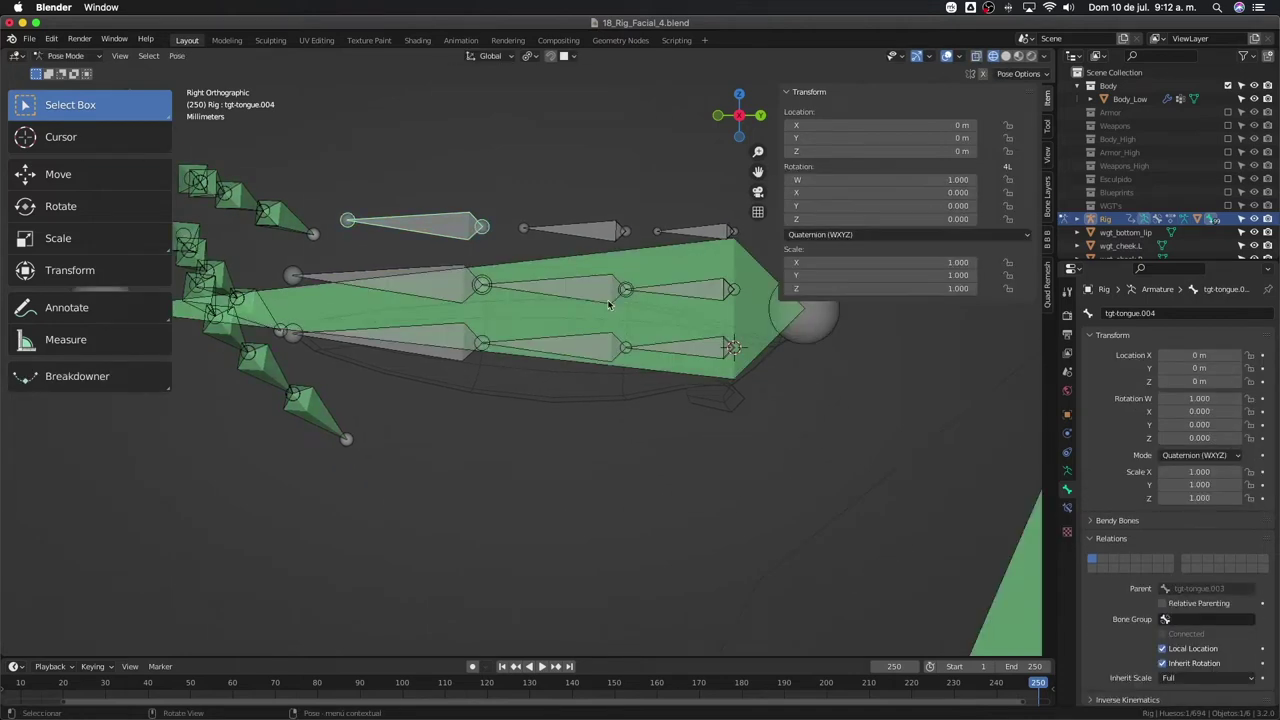
pyautogui.click(713, 347)
# - Add a Copy Transforms constraint to def-tongue.01 that targets tgt-tongue.01
pyautogui.press('h')
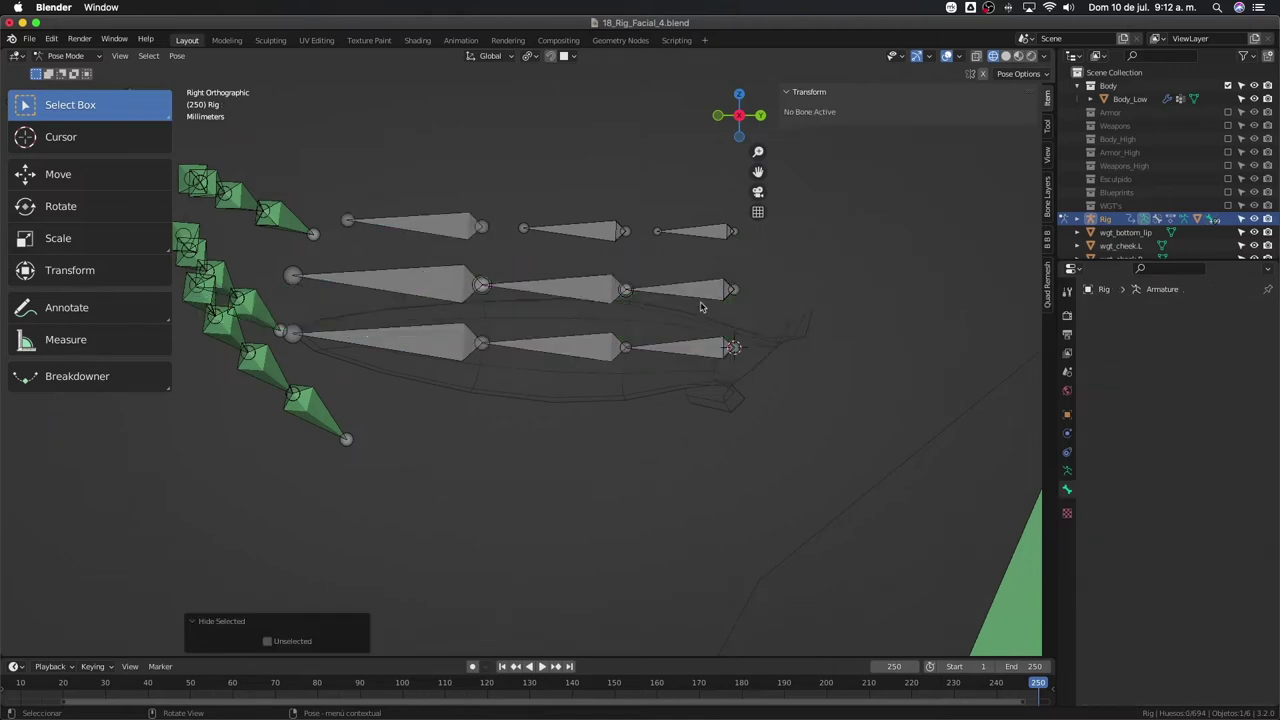
pyautogui.click(702, 301)
pyautogui.click(716, 350)
pyautogui.click(714, 300)
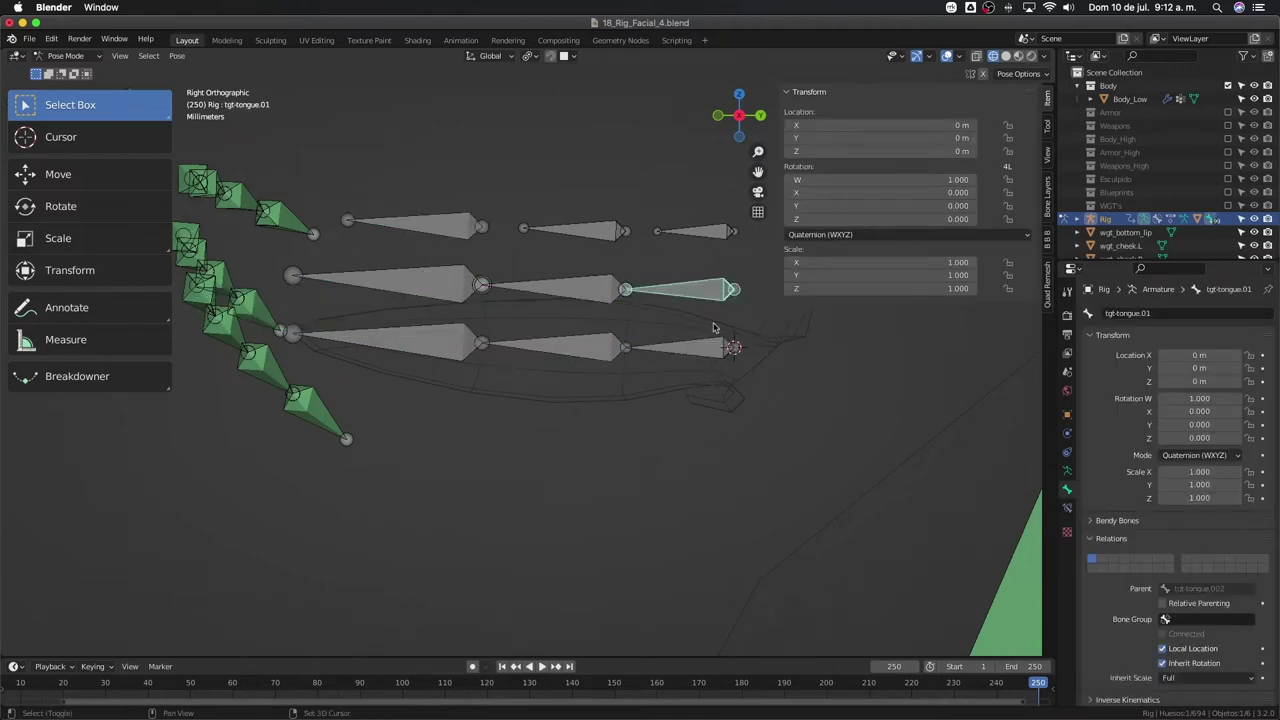
pyautogui.keyDown('shift'); pyautogui.click(714, 350); pyautogui.keyUp('shift')
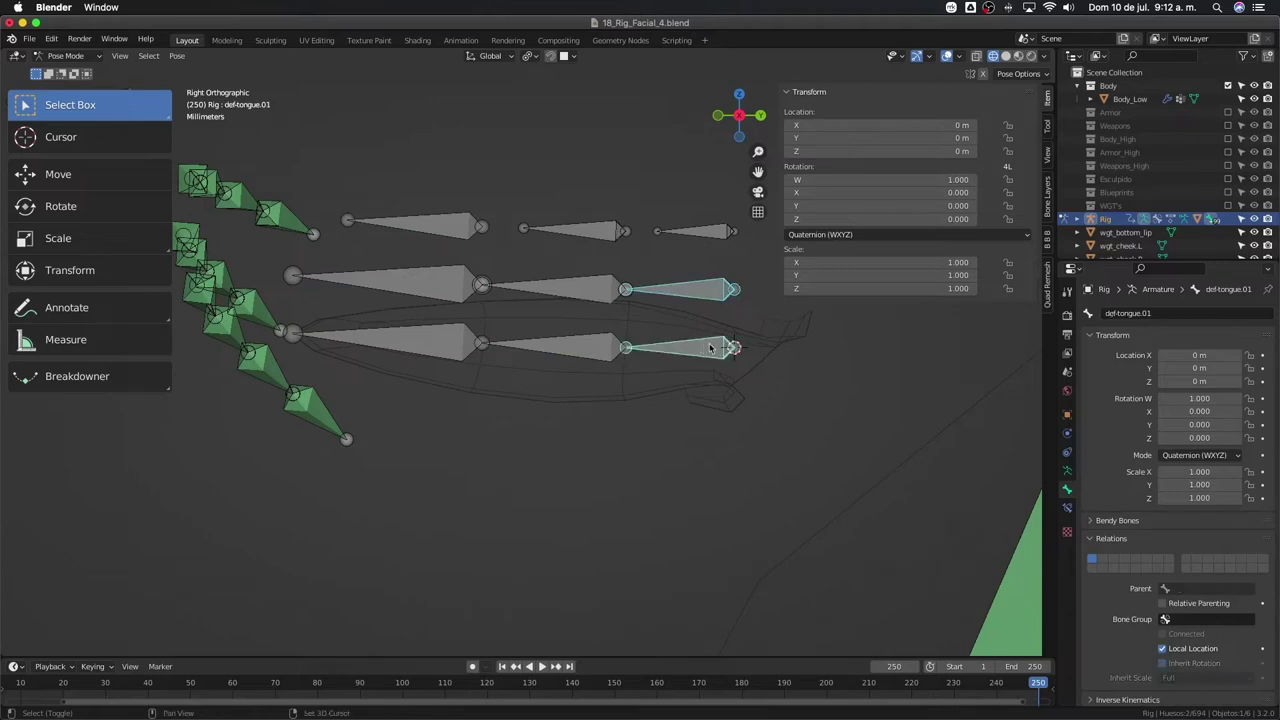
pyautogui.keyDown('shift'); pyautogui.click(712, 352); pyautogui.keyUp('shift')
pyautogui.keyDown('shift'); pyautogui.click(706, 356); pyautogui.keyUp('shift')
pyautogui.hotkey('ctrl', 'shift', 'c')
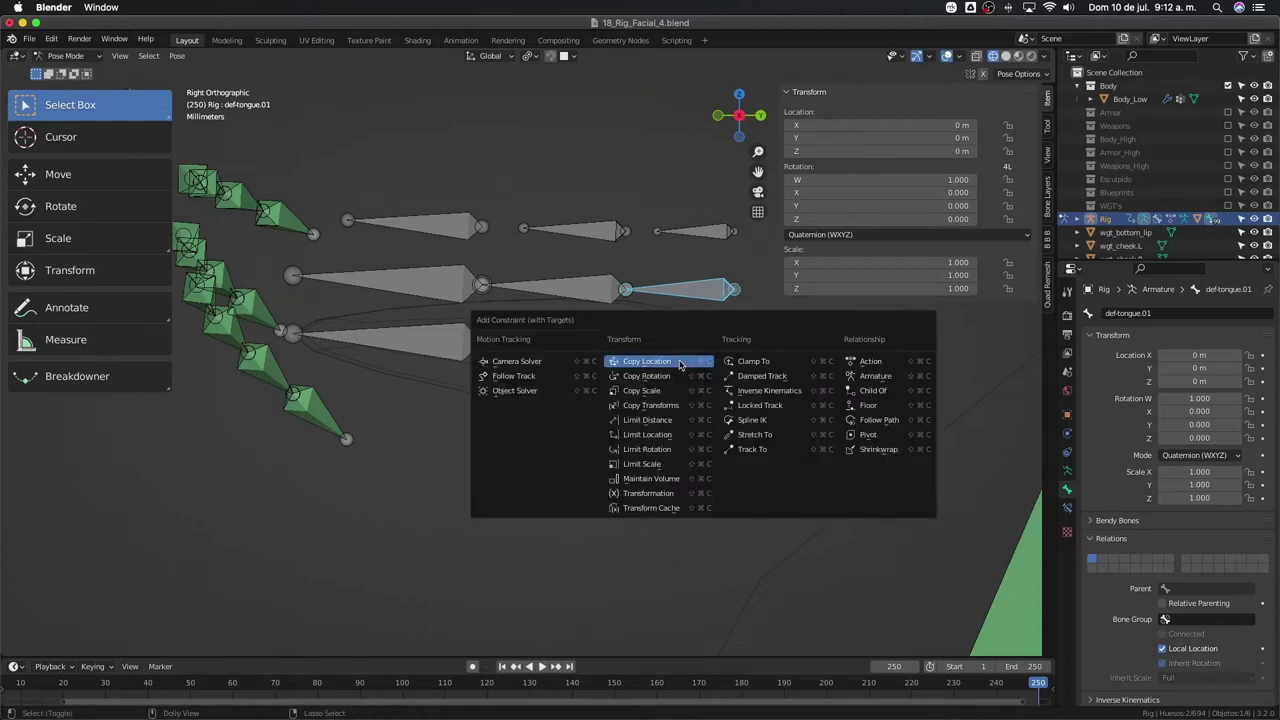
pyautogui.click(664, 410)
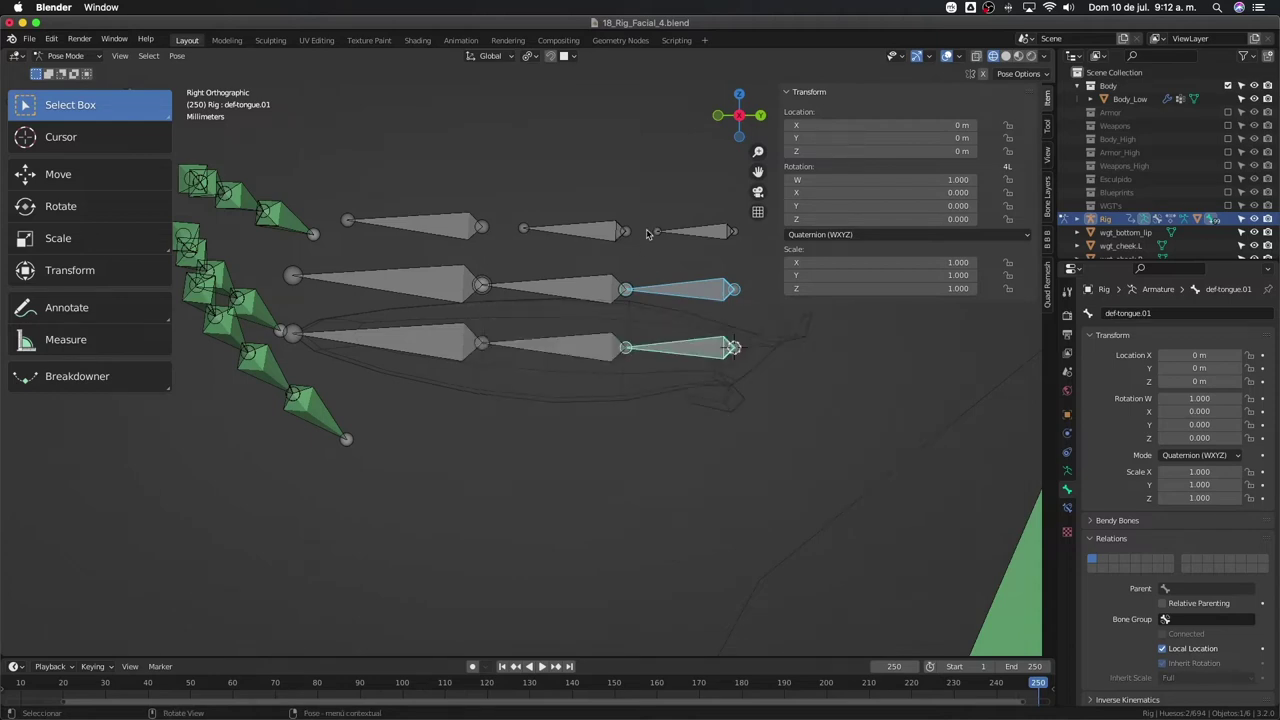
# - Turn off Deform for tgt-tongue.002 and tgt-tongue.004 in Bone Properties
pyautogui.click(718, 238)
pyautogui.scroll(-6, 1150, 450)
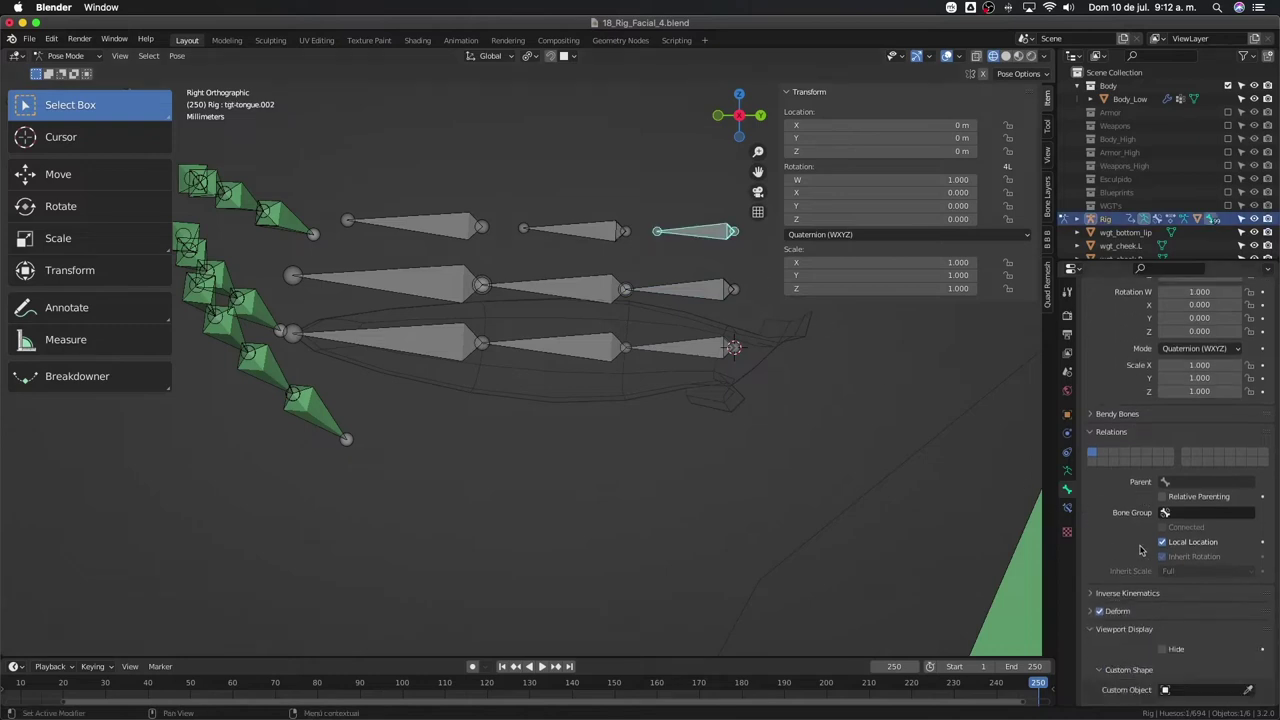
pyautogui.click(1100, 480)
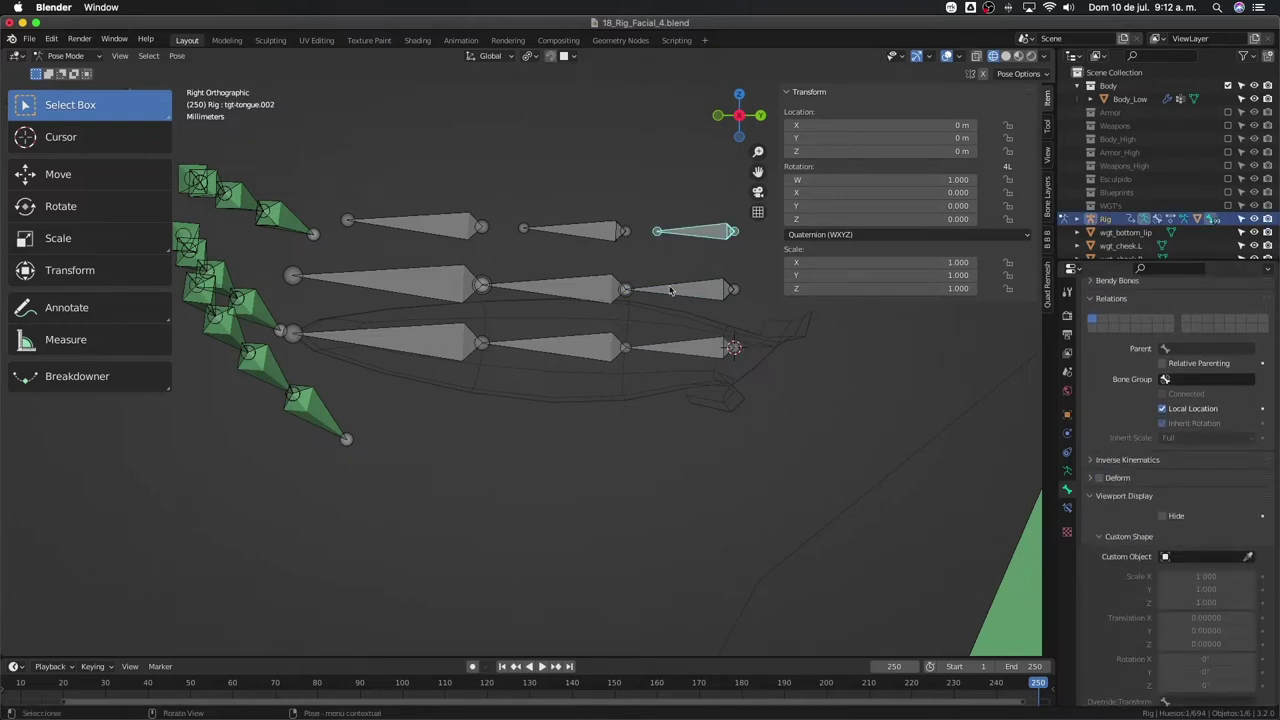
pyautogui.click(617, 232)
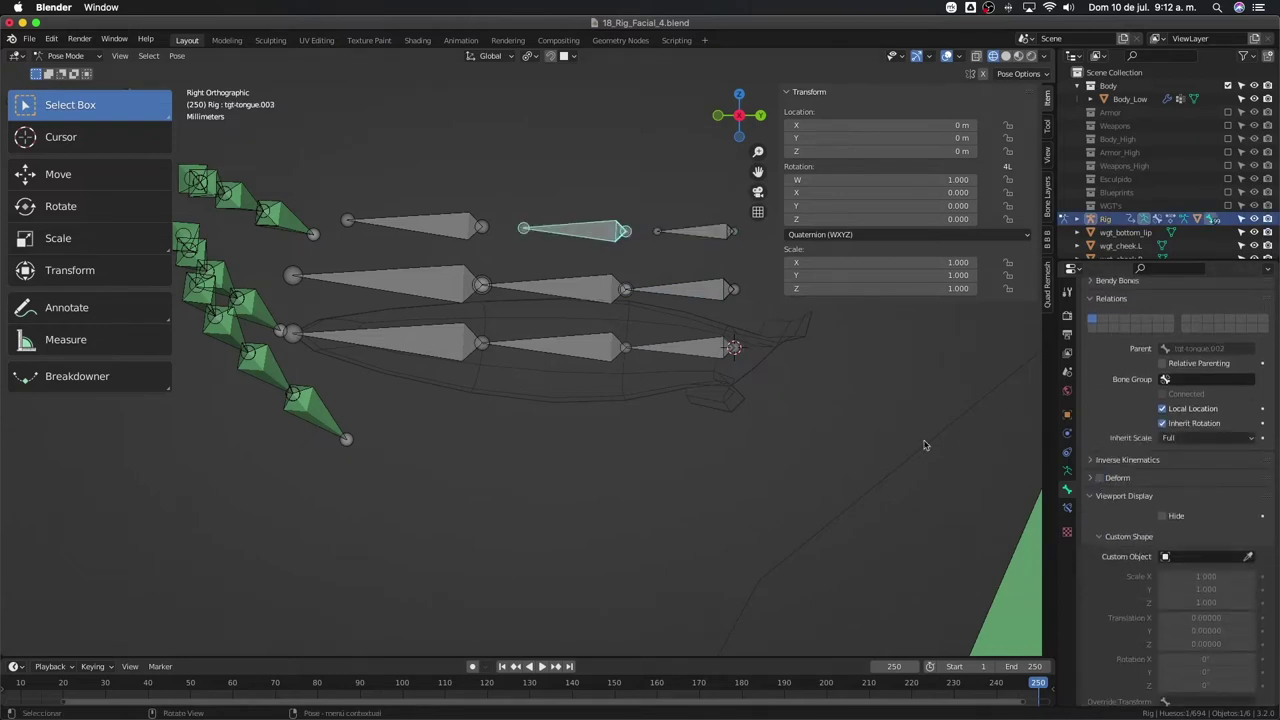
pyautogui.click(448, 210)
pyautogui.click(456, 226)
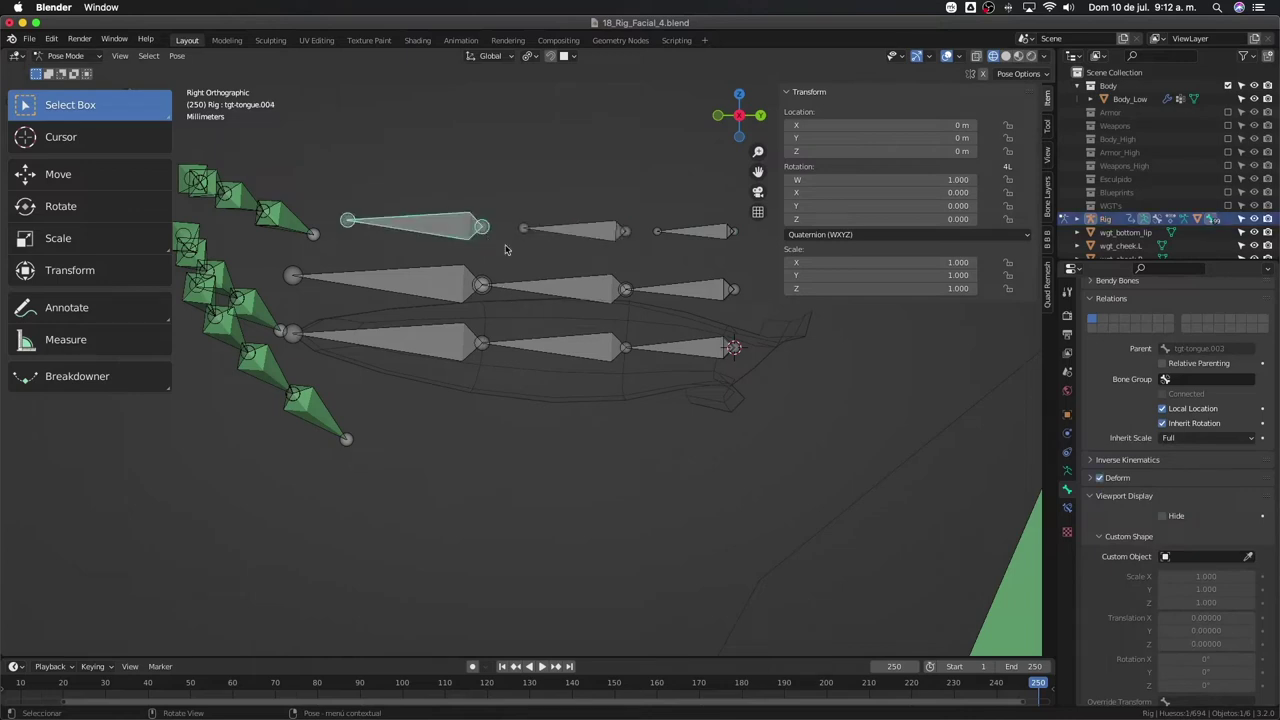
pyautogui.click(1117, 478)
pyautogui.click(1100, 478)
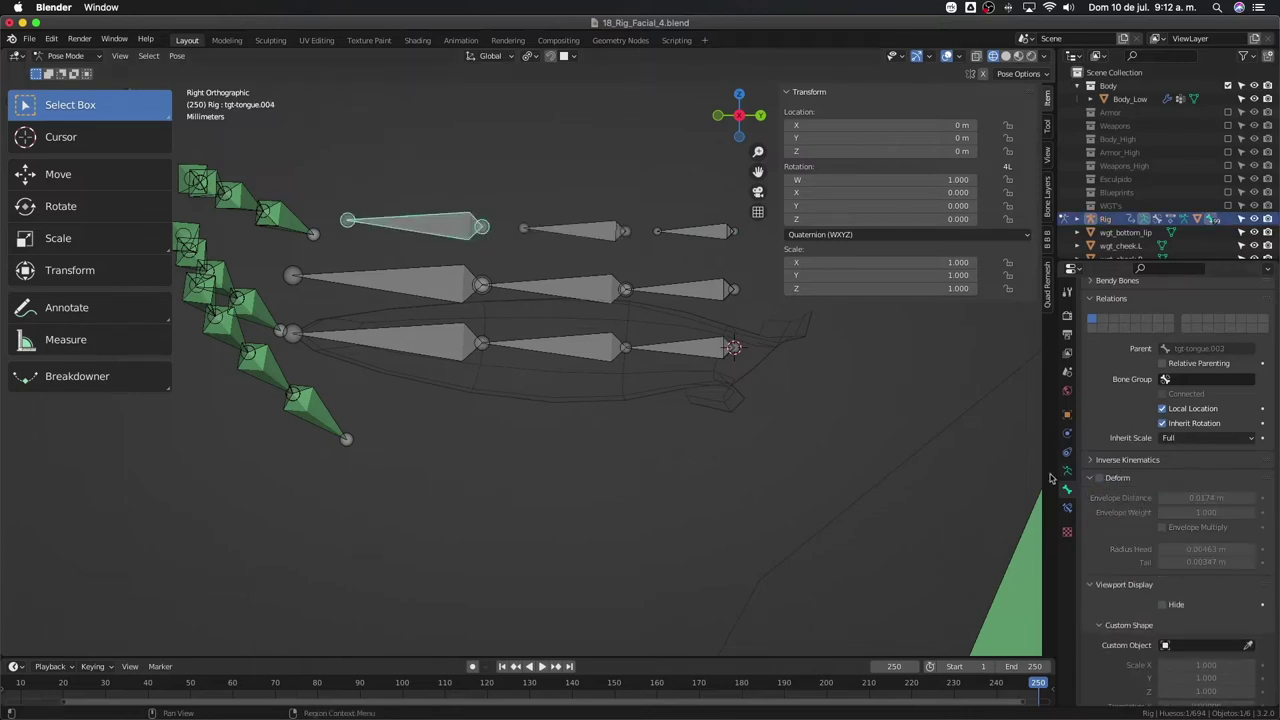
# - Turn off Deform for tgt-tongue.03, tgt-tongue.02 and tgt-tongue.01
pyautogui.click(410, 291)
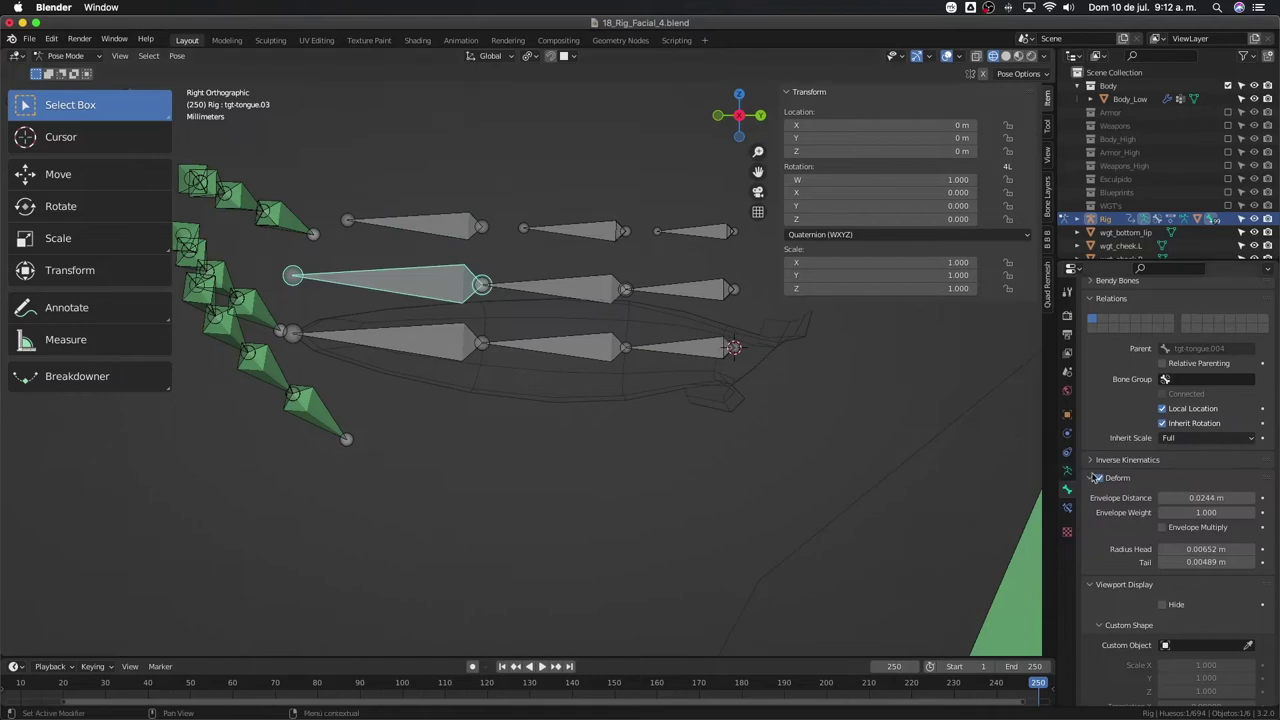
pyautogui.click(1098, 478)
pyautogui.click(558, 289)
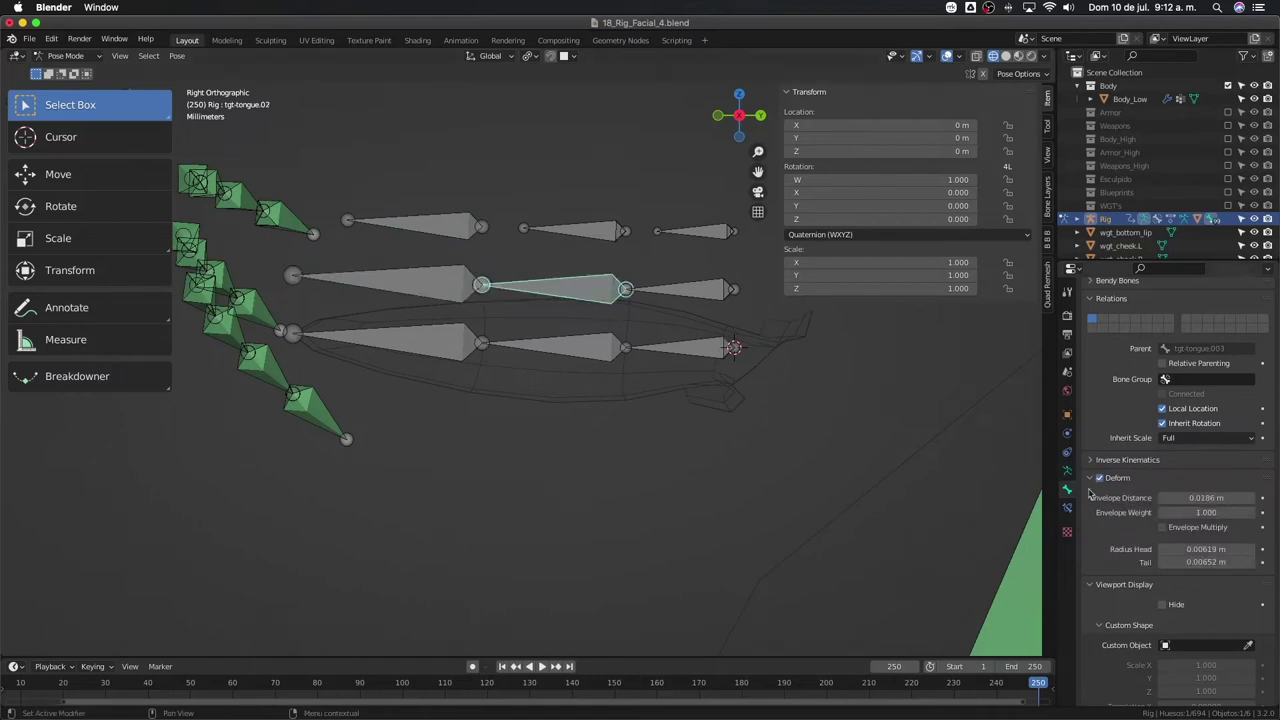
pyautogui.click(1099, 479)
pyautogui.click(706, 292)
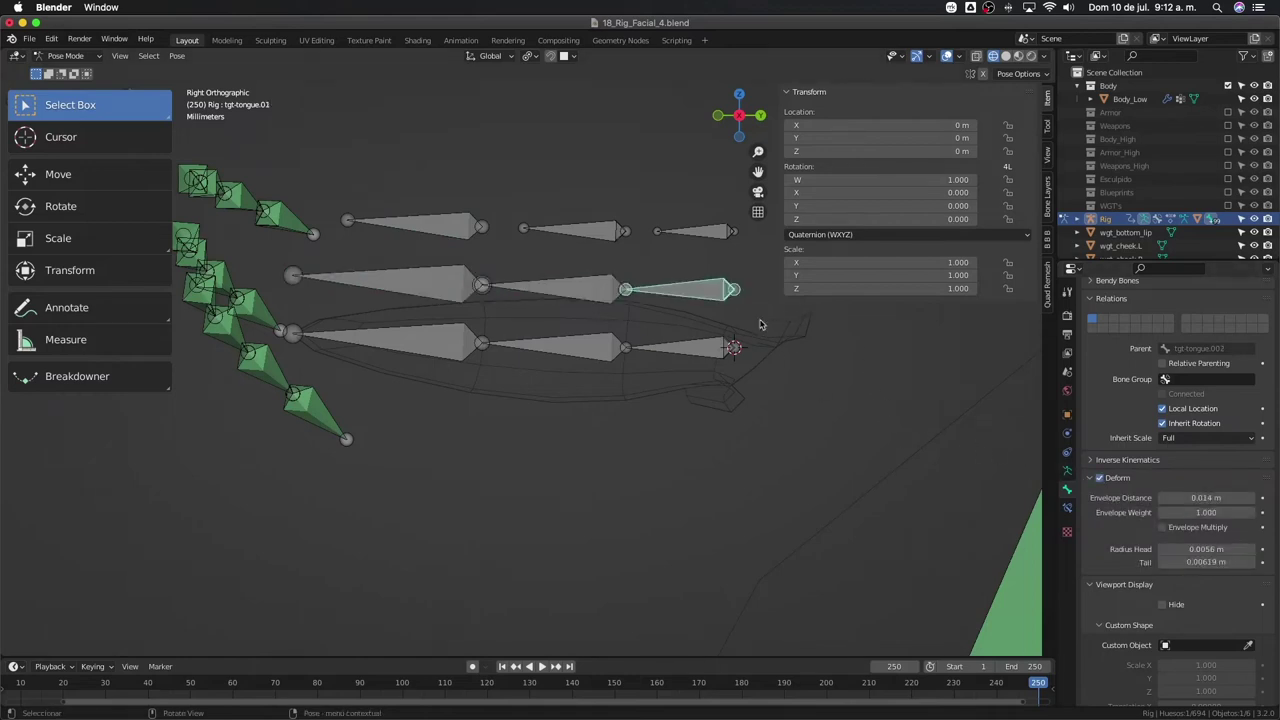
pyautogui.click(1099, 479)
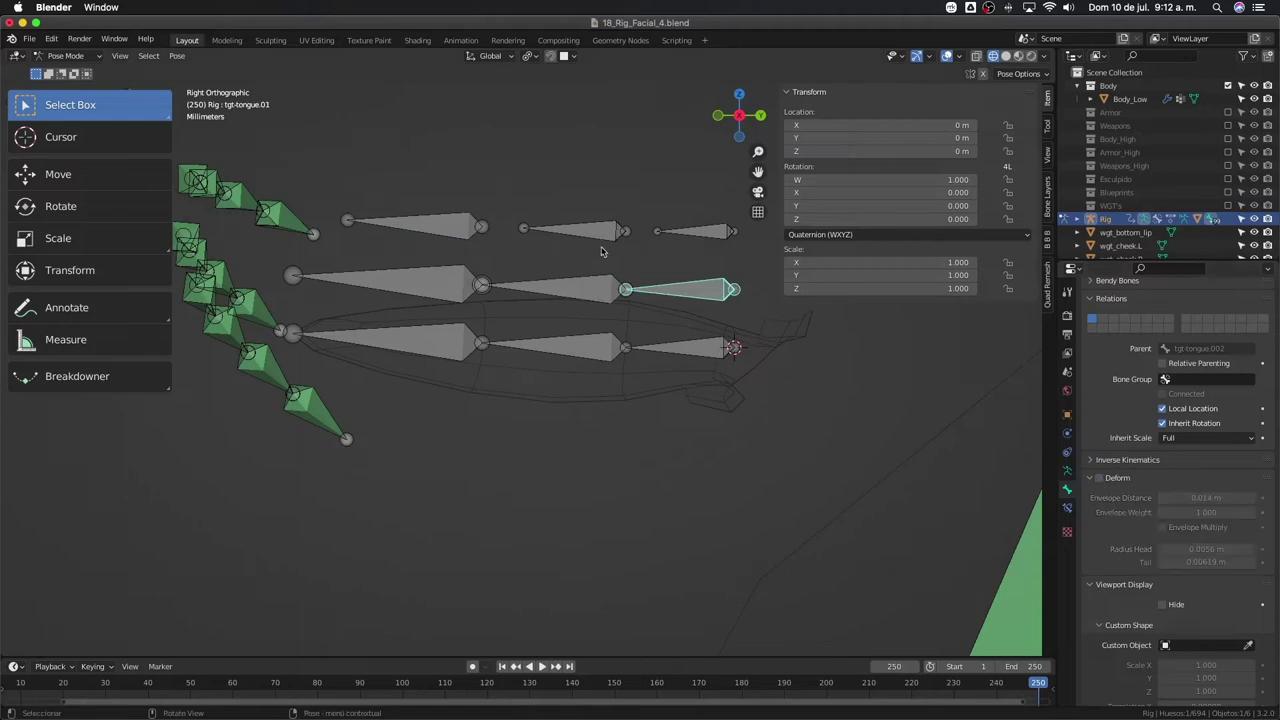
pyautogui.click(684, 236)
pyautogui.keyDown('shift'); pyautogui.moveTo(684, 236); pyautogui.dragTo(650, 261, button='middle'); pyautogui.keyUp('shift')
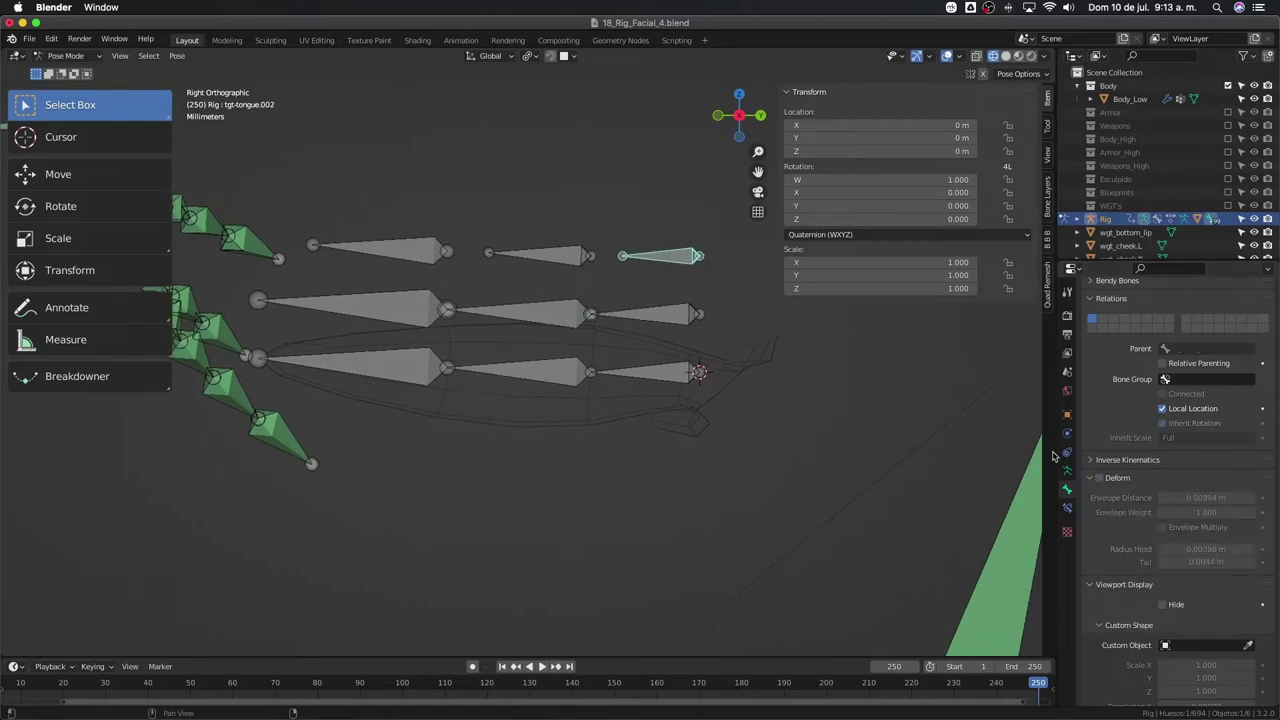
# - Rename the selected upper tongue bone to ctrl-tongue.01
pyautogui.scroll(3, 1163, 425)
pyautogui.scroll(5, 1163, 425)
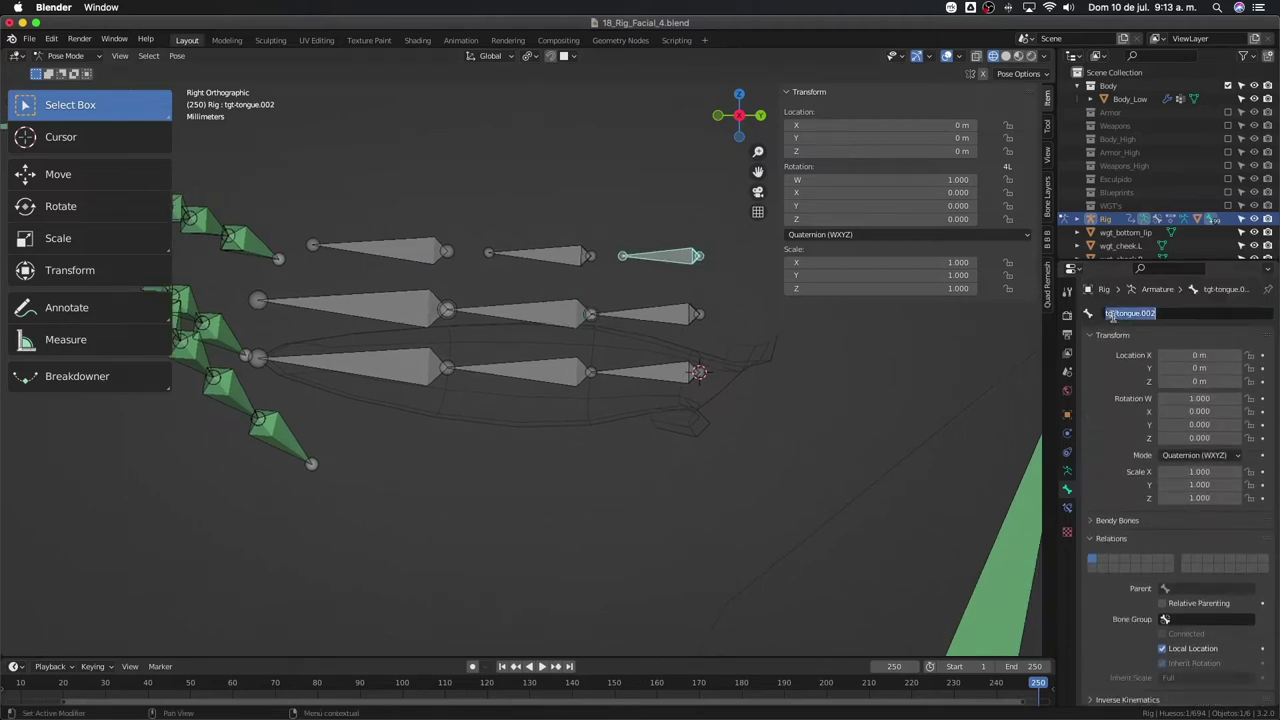
pyautogui.write('ct')
pyautogui.write('rl')
pyautogui.hotkey('ctrl', 'a')
pyautogui.press('Home')
pyautogui.hotkey('shift', 'Right')
pyautogui.hotkey('shift', 'Right')
pyautogui.hotkey('ctrl', 'a')
pyautogui.hotkey('ctrl', 'c')
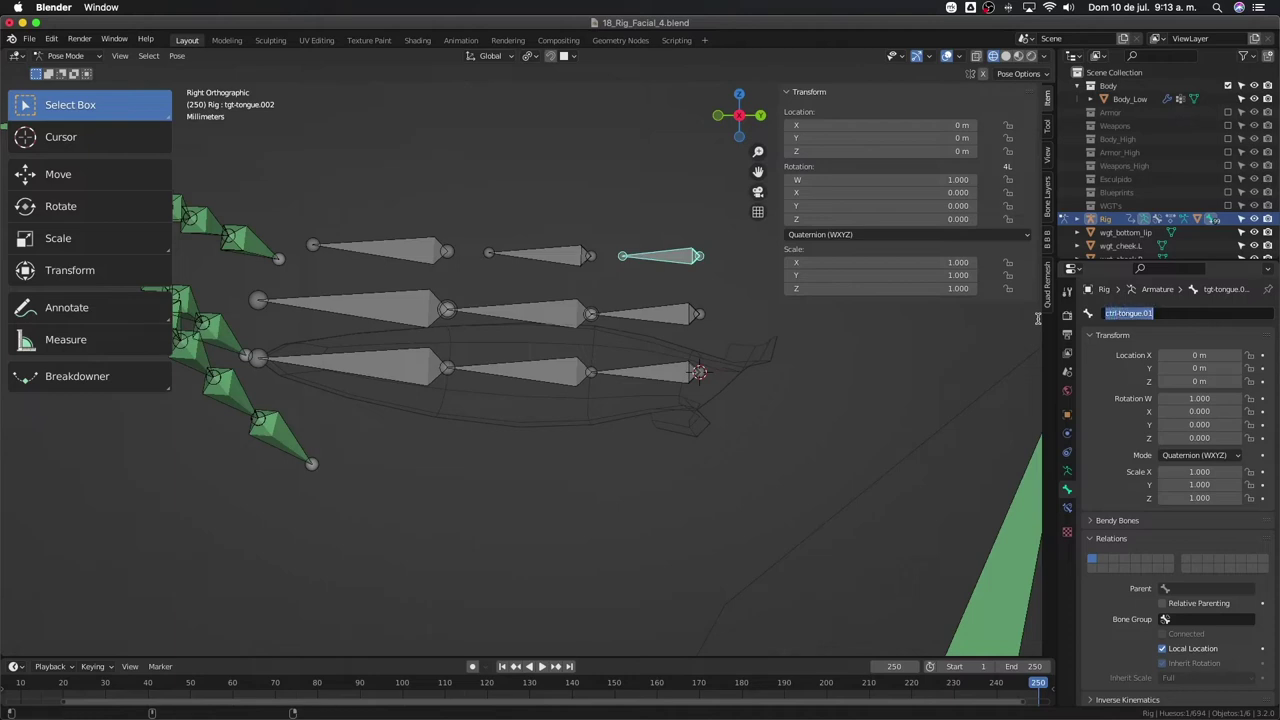
pyautogui.press('Return')
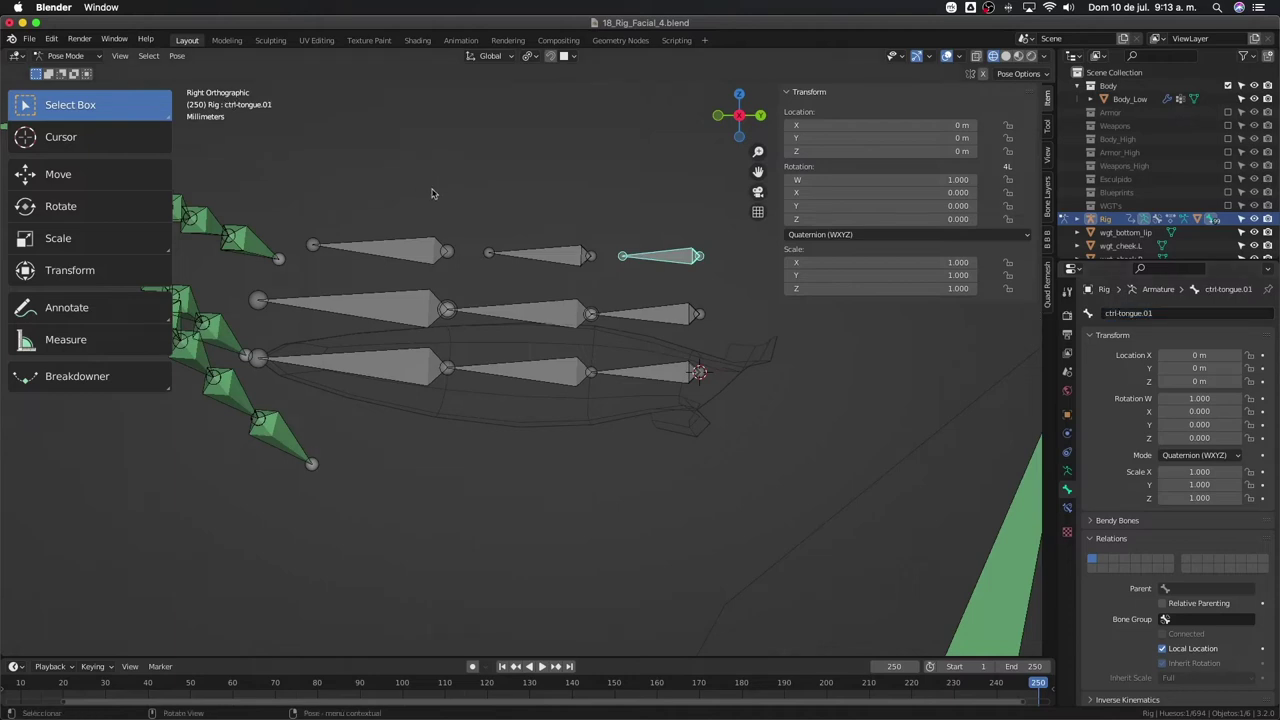
# - Rename tgt-tongue.003 to ctrl-tongue.02
pyautogui.click(572, 245)
pyautogui.doubleClick(1204, 311)
pyautogui.hotkey('ctrl', 'v')
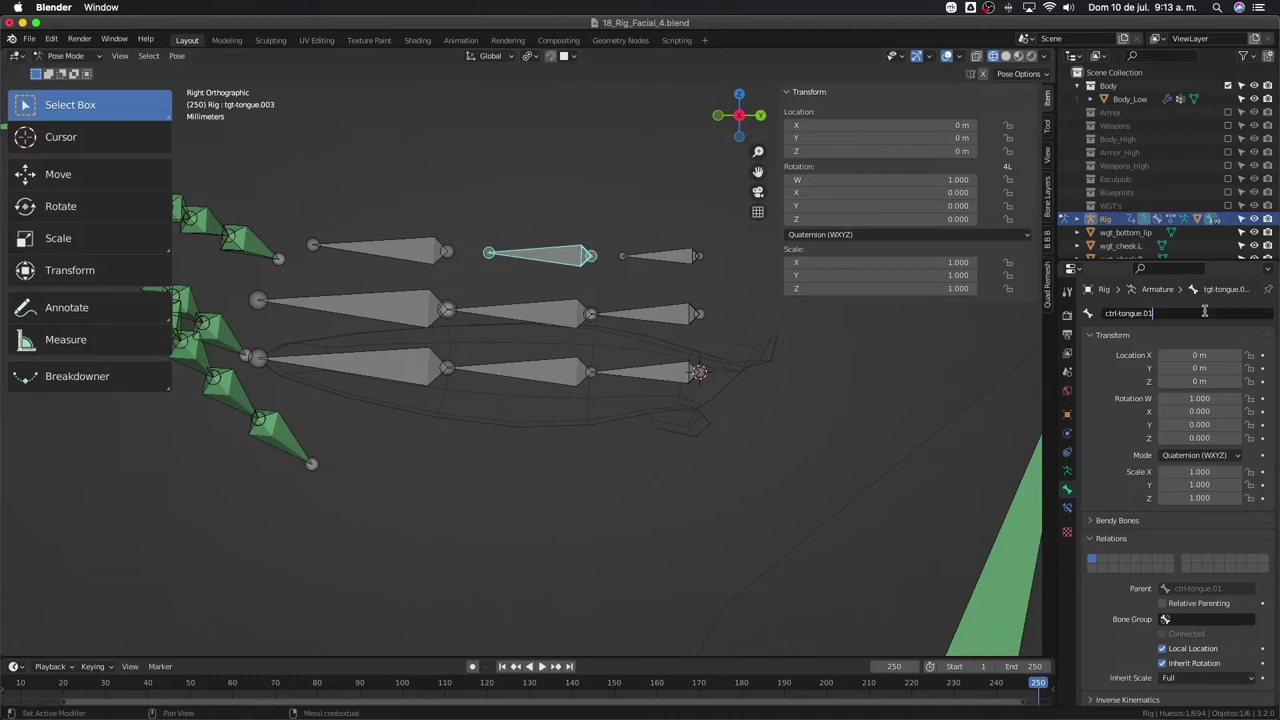
pyautogui.write('2')
pyautogui.press('Return')
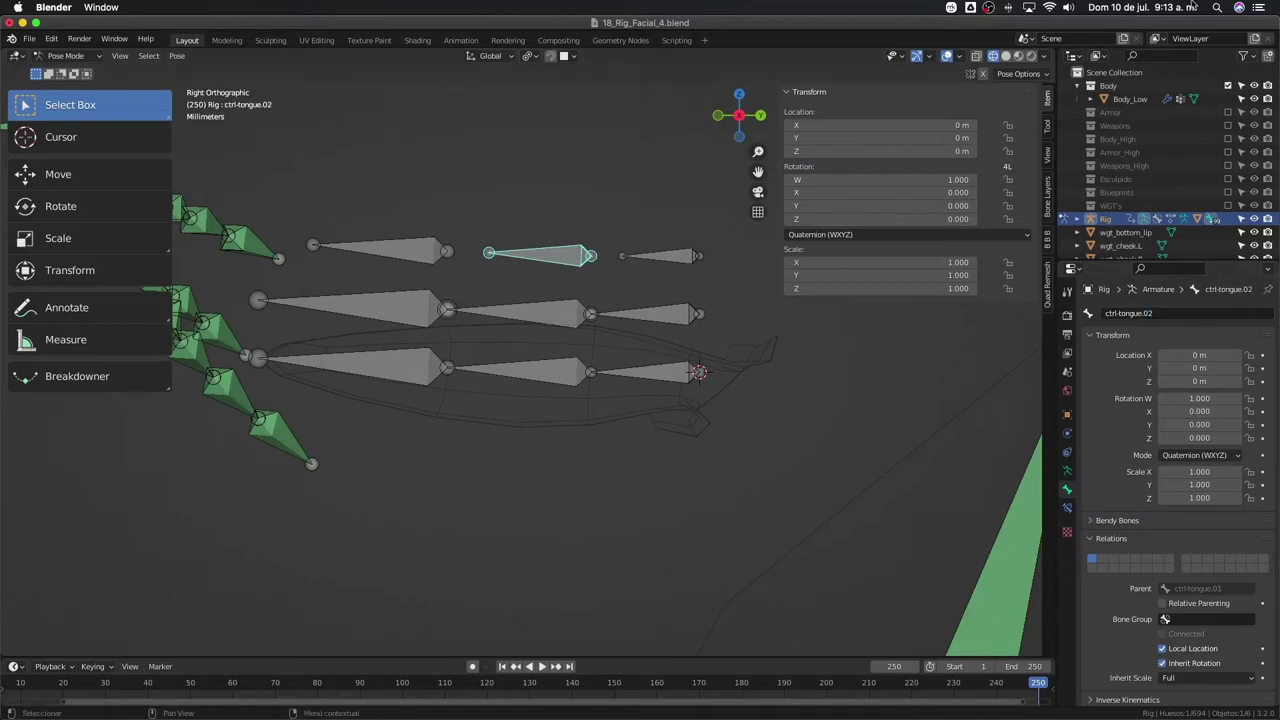
pyautogui.click(408, 255)
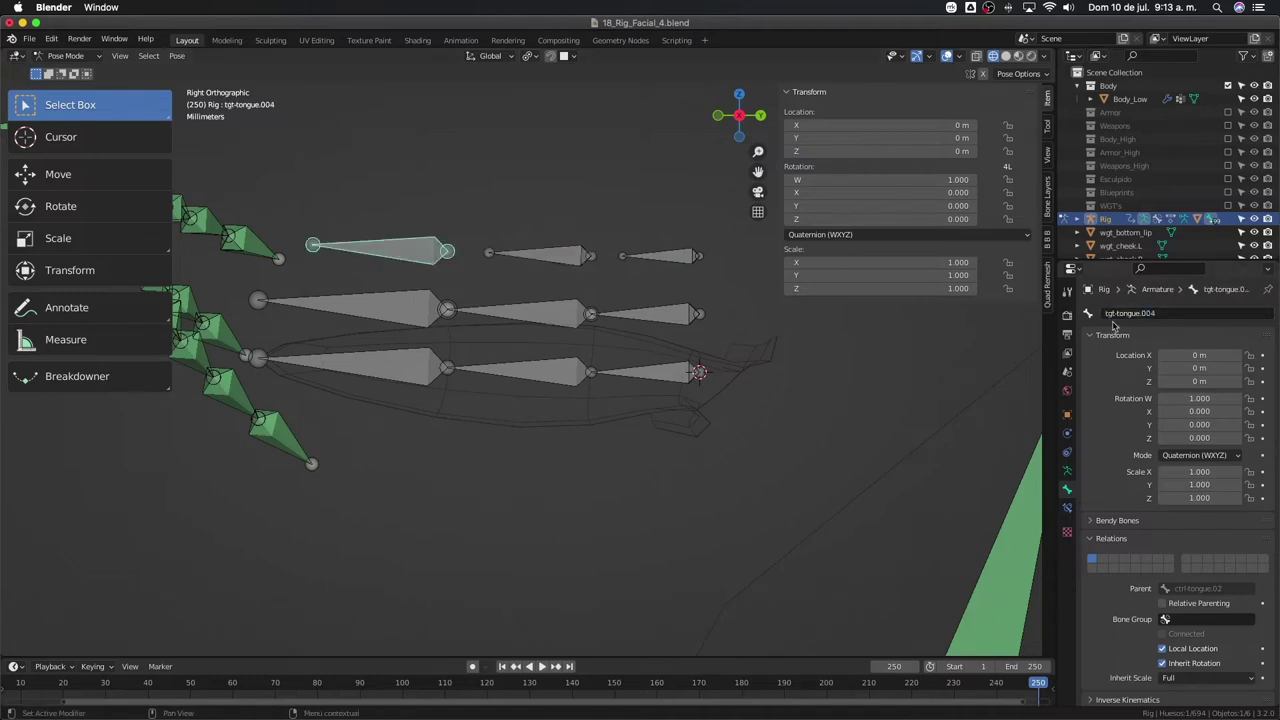
# - Rename the first upper tongue bone to ctrl-tongue.03
pyautogui.doubleClick(1160, 313)
pyautogui.hotkey('ctrl', 'v')
pyautogui.write('3')
pyautogui.press('Return')
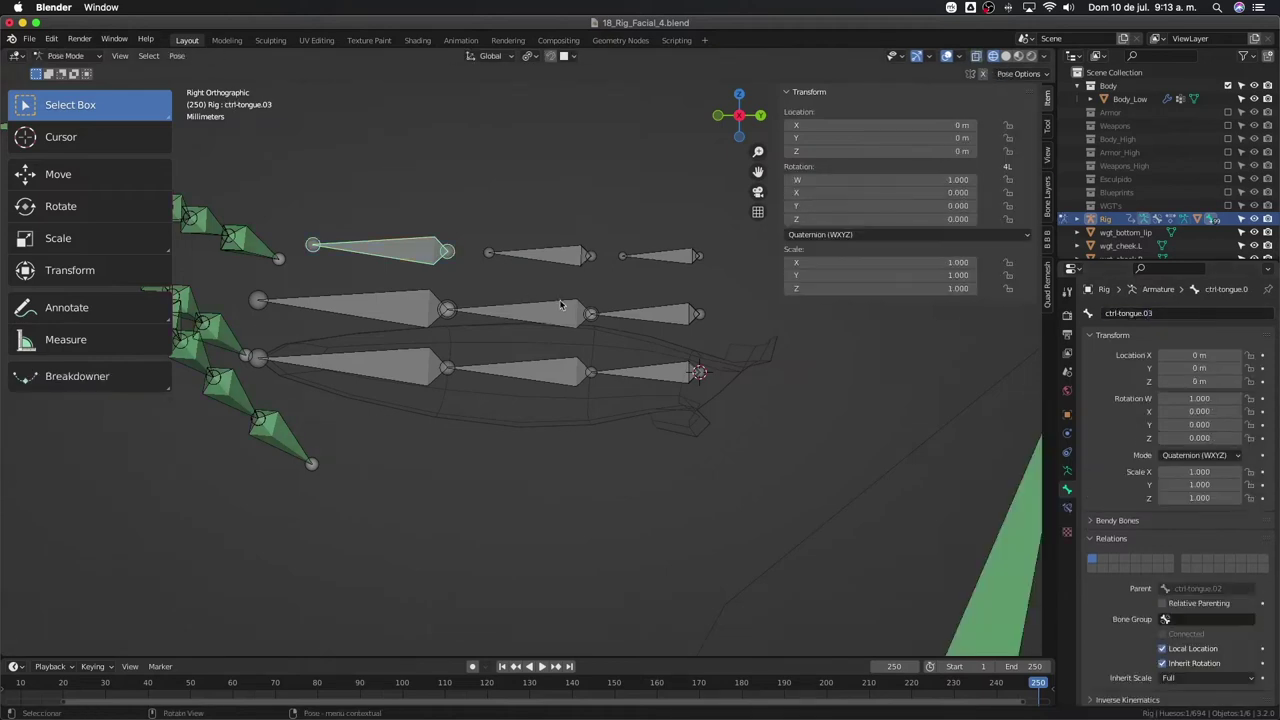
# - Test-rotate ctrl-tongue.03, ctrl-tongue.02 and ctrl-tongue.01, cancelling each rotation
pyautogui.press('r')
pyautogui.press('Escape')
pyautogui.click(568, 260)
pyautogui.press('r')
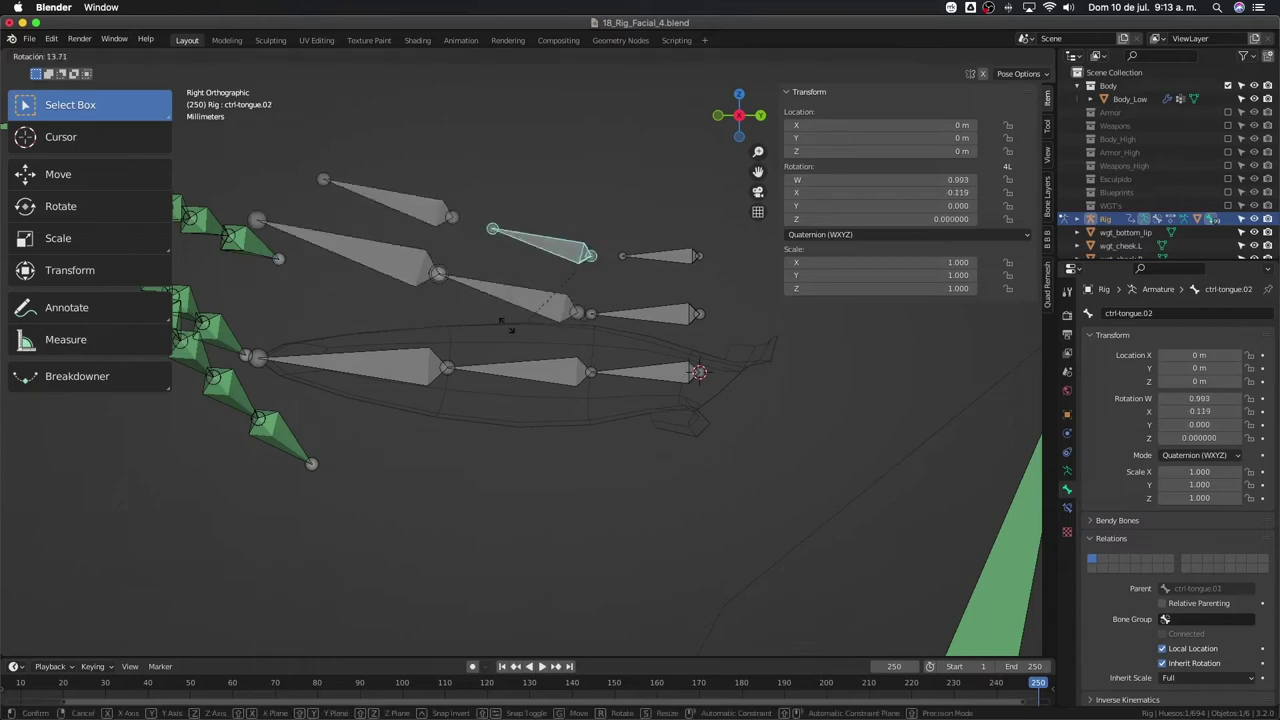
pyautogui.press('Escape')
pyautogui.click(684, 258)
pyautogui.press('r')
pyautogui.press('Escape')
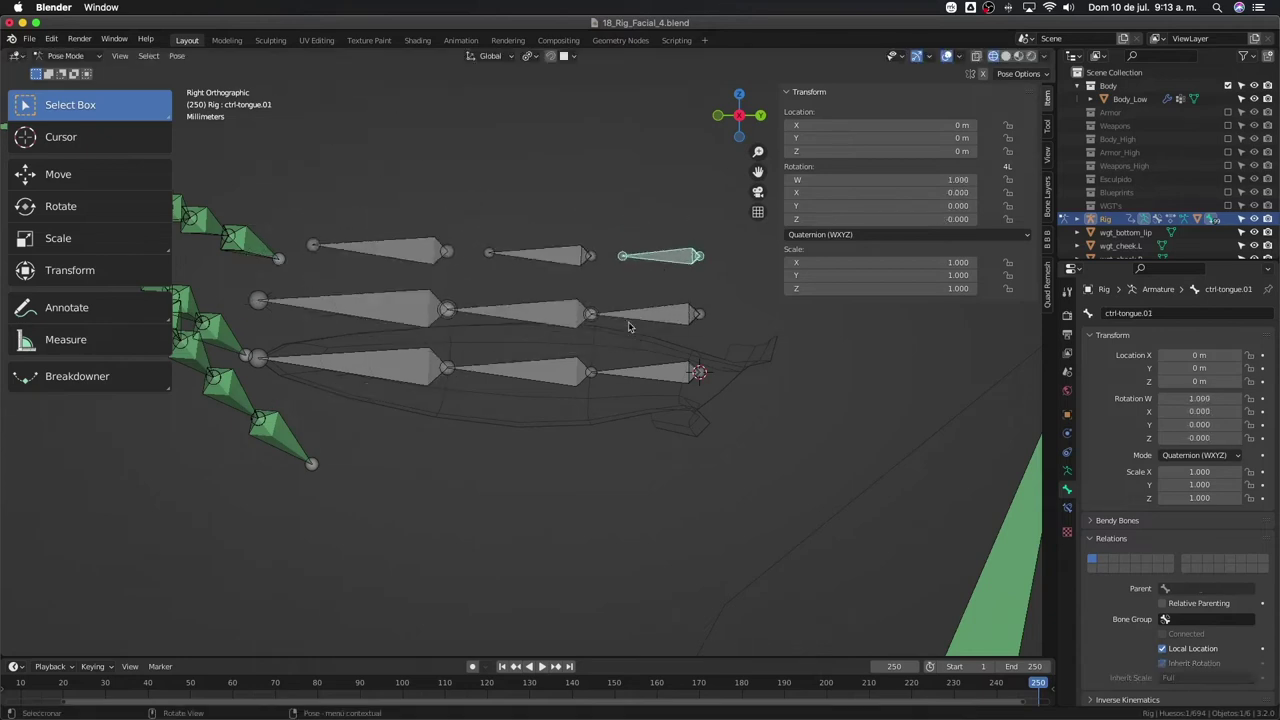
# - Test-rotate def-tongue.01 and the three lower tongue bones, leaving them at rest
pyautogui.click(651, 369)
pyautogui.press('r')
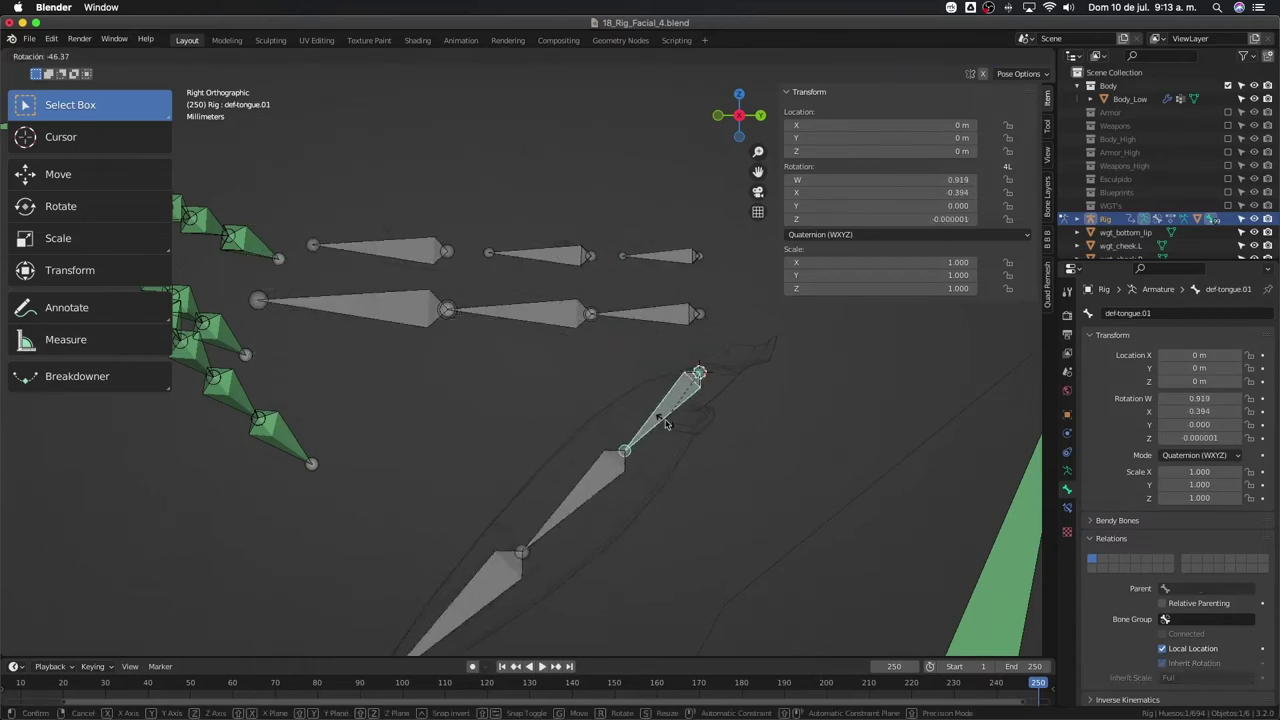
pyautogui.press('Escape')
pyautogui.moveTo(399, 347); pyautogui.dragTo(628, 442)
pyautogui.press('r')
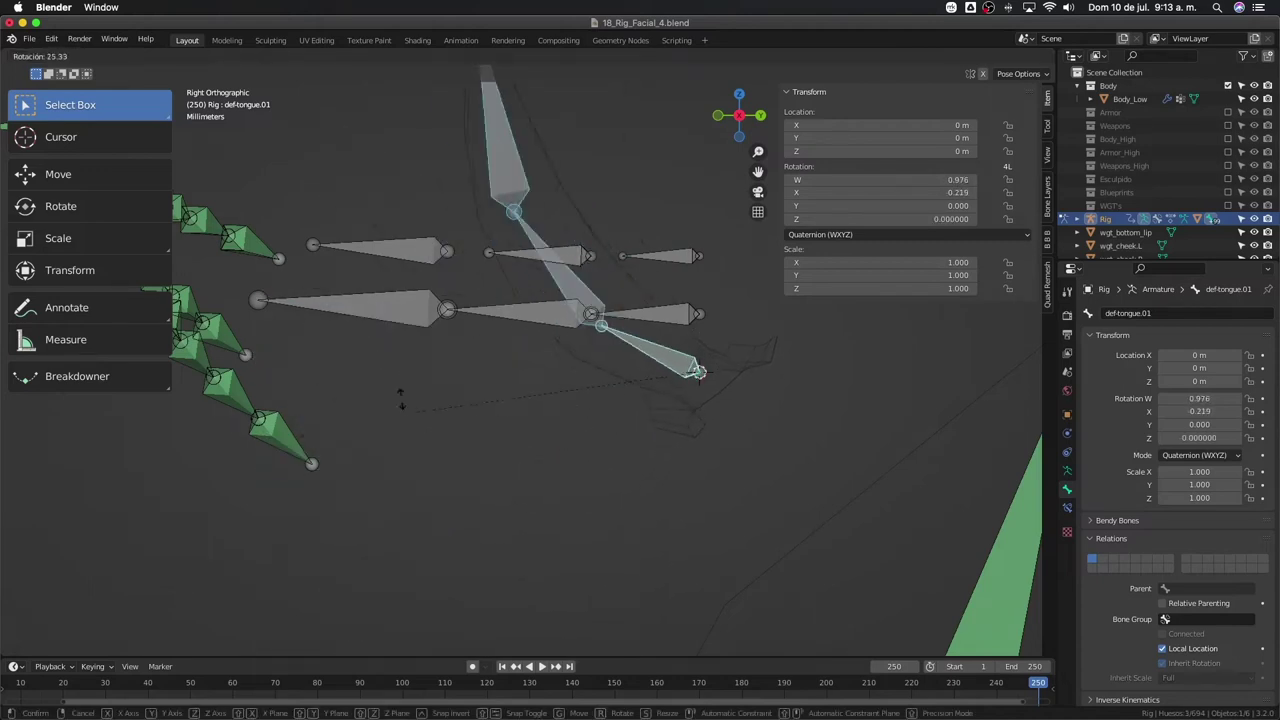
pyautogui.press('Escape')
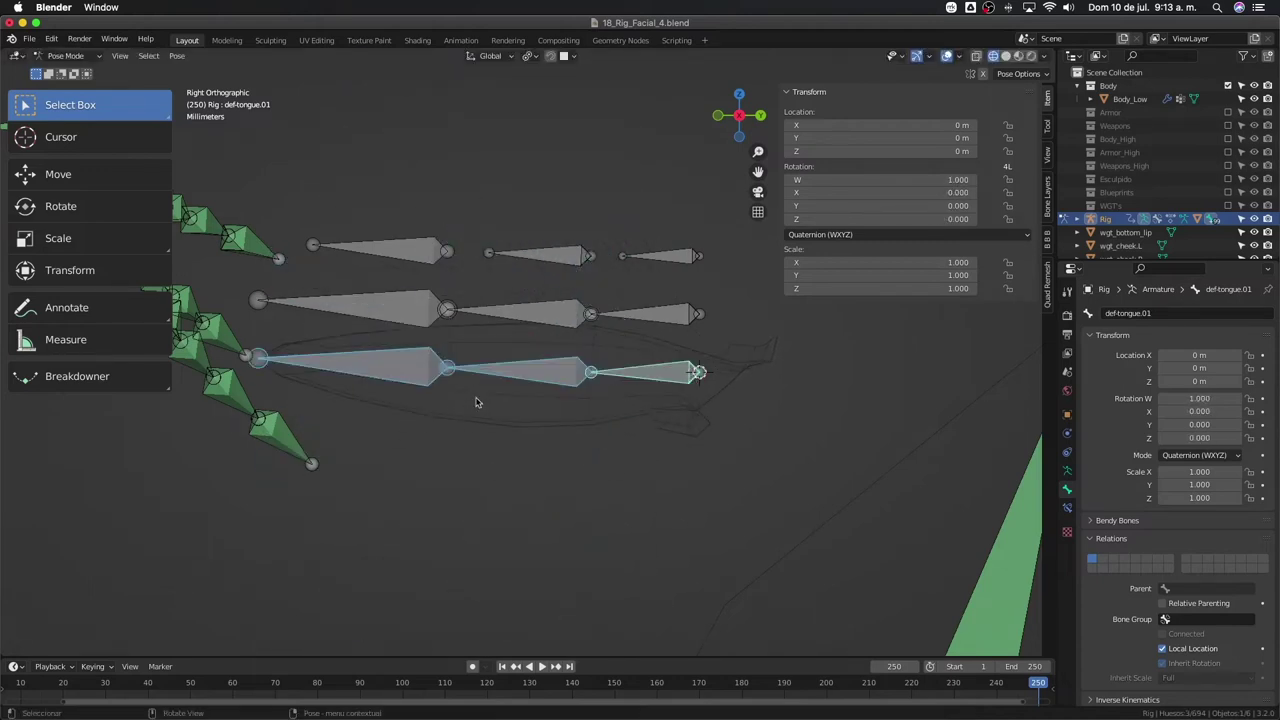
pyautogui.click(658, 304)
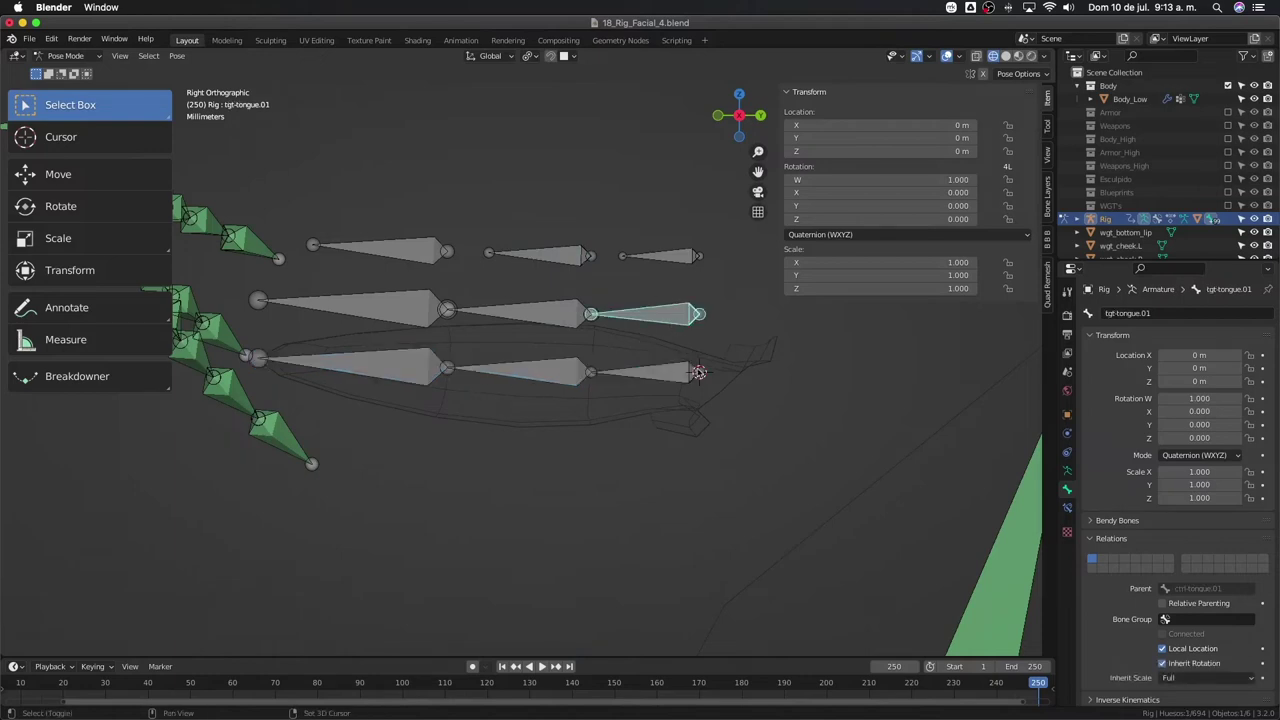
# - Give def-tongue.03 a Copy Transforms constraint from its tgt bone, after undoing a trial constraint
pyautogui.keyDown('shift'); pyautogui.click(688, 370); pyautogui.keyUp('shift')
pyautogui.hotkey('ctrl', 'shift', 'c')
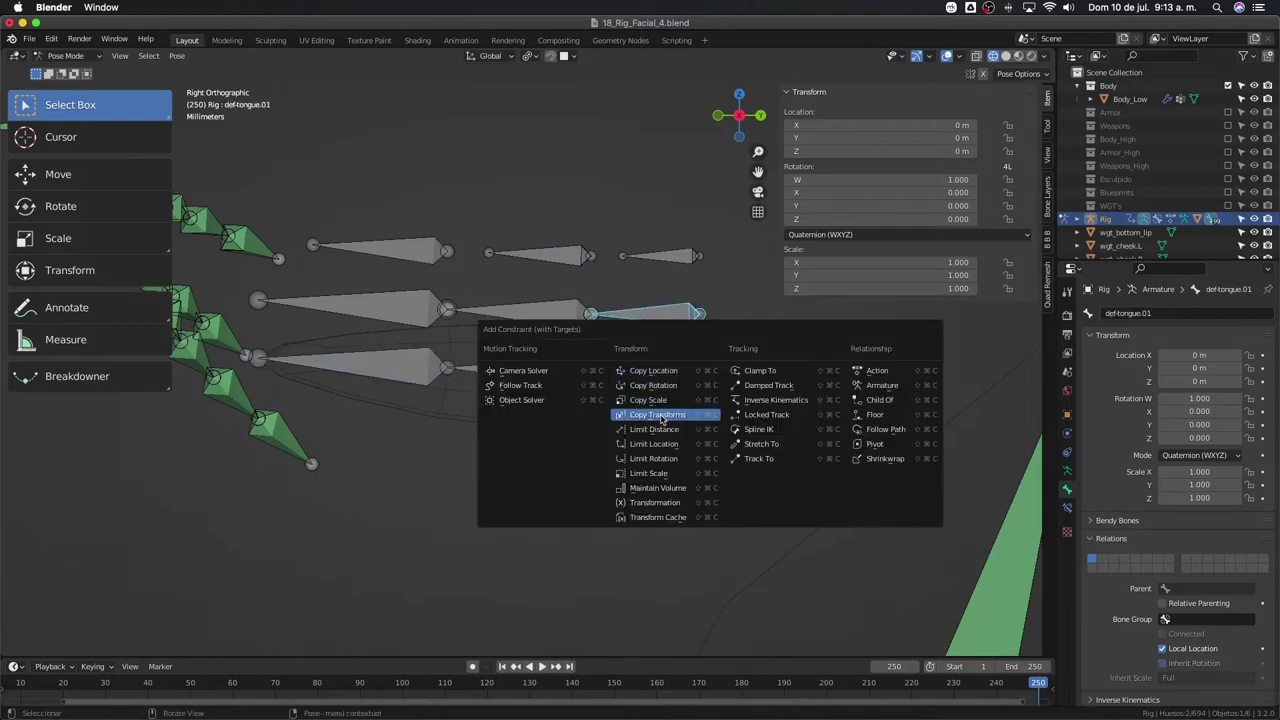
pyautogui.press('Return')
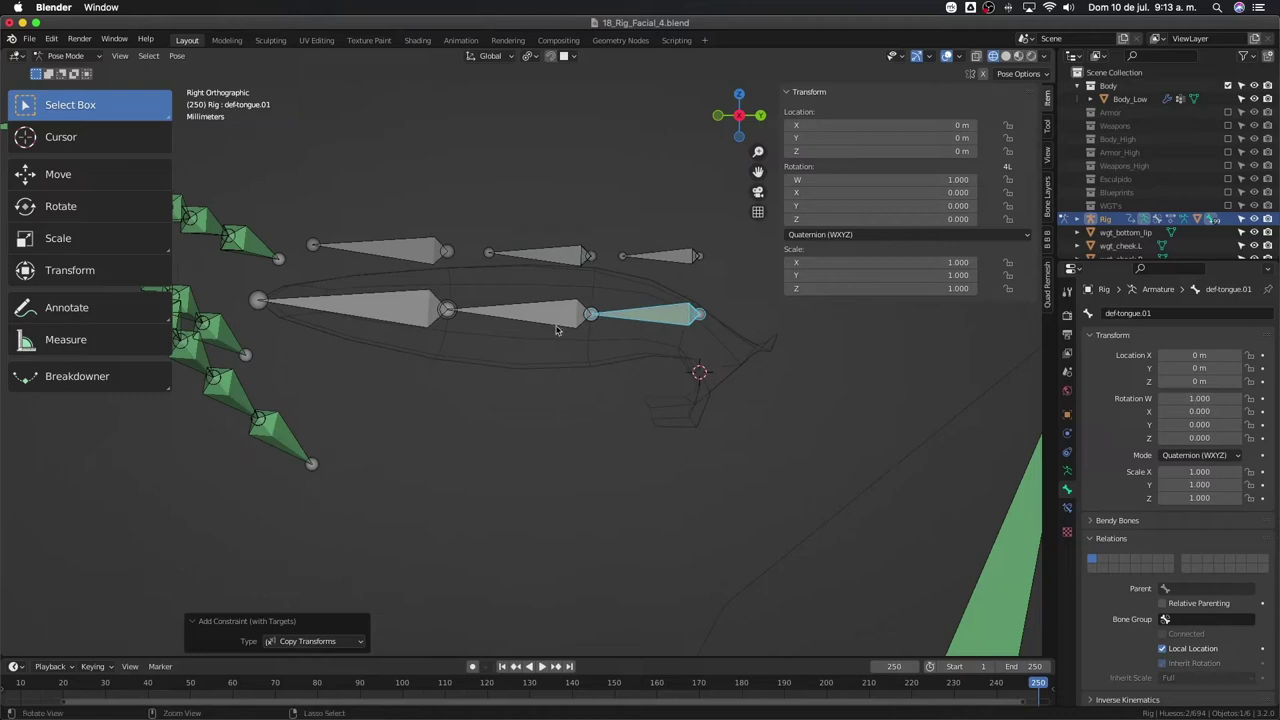
pyautogui.hotkey('ctrl', 'z')
pyautogui.click(392, 318)
pyautogui.keyDown('shift'); pyautogui.click(396, 370); pyautogui.keyUp('shift')
pyautogui.hotkey('ctrl', 'shift', 'c')
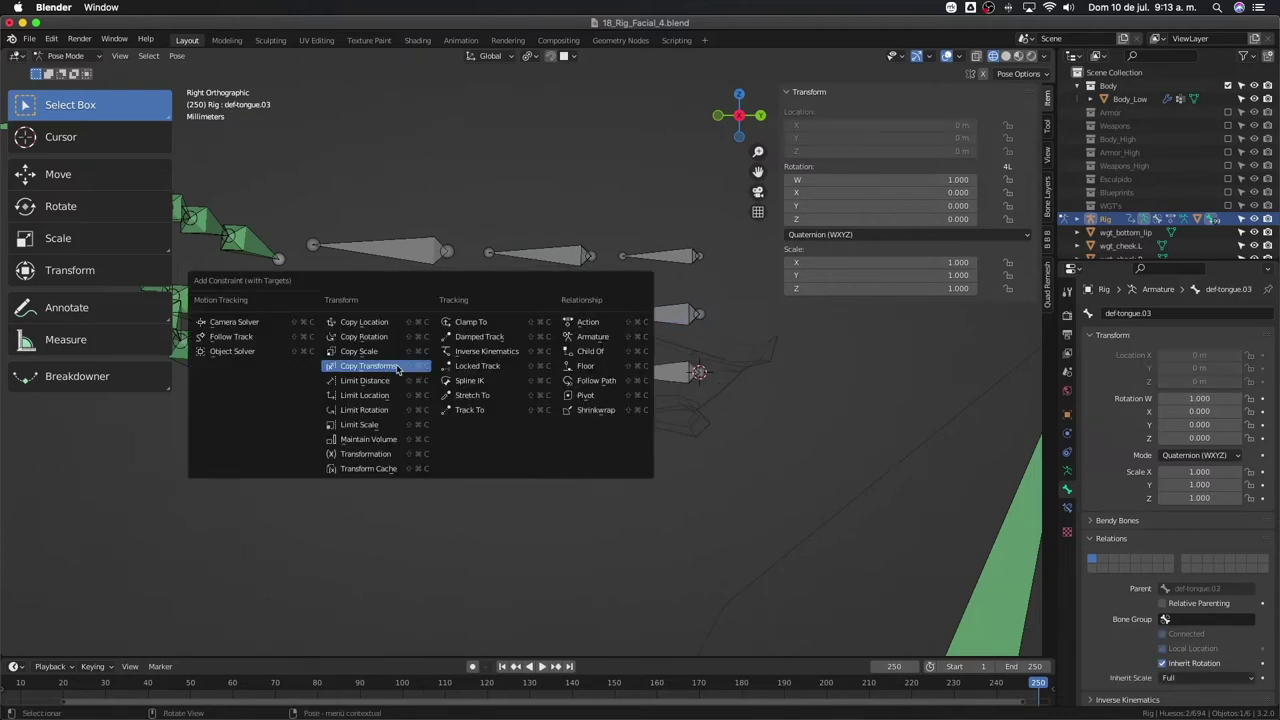
pyautogui.click(397, 368)
# - Add Copy Transforms constraints to def-tongue.02 and def-tongue.01, then enter Edit Mode
pyautogui.click(534, 318)
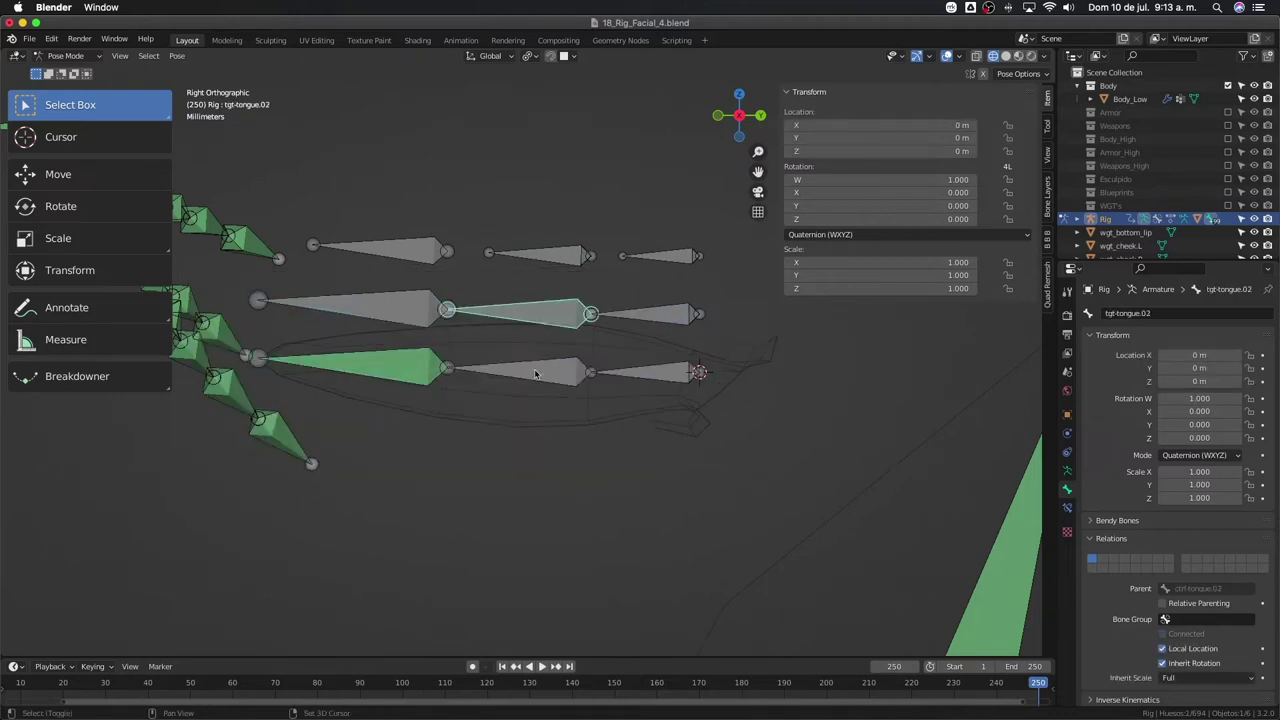
pyautogui.keyDown('shift'); pyautogui.click(520, 372); pyautogui.keyUp('shift')
pyautogui.hotkey('ctrl', 'shift', 'c')
pyautogui.click(509, 449)
pyautogui.click(632, 314)
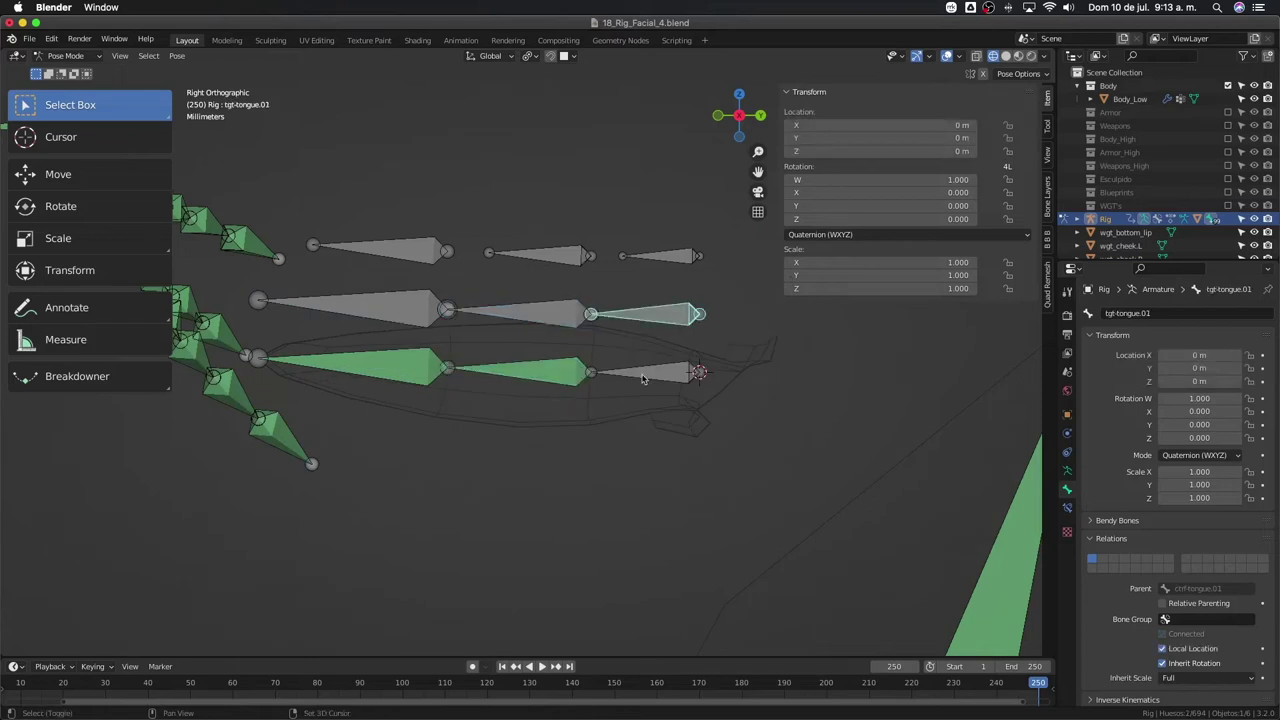
pyautogui.keyDown('shift'); pyautogui.click(643, 378); pyautogui.keyUp('shift')
pyautogui.hotkey('ctrl', 'shift', 'c')
pyautogui.click(643, 378)
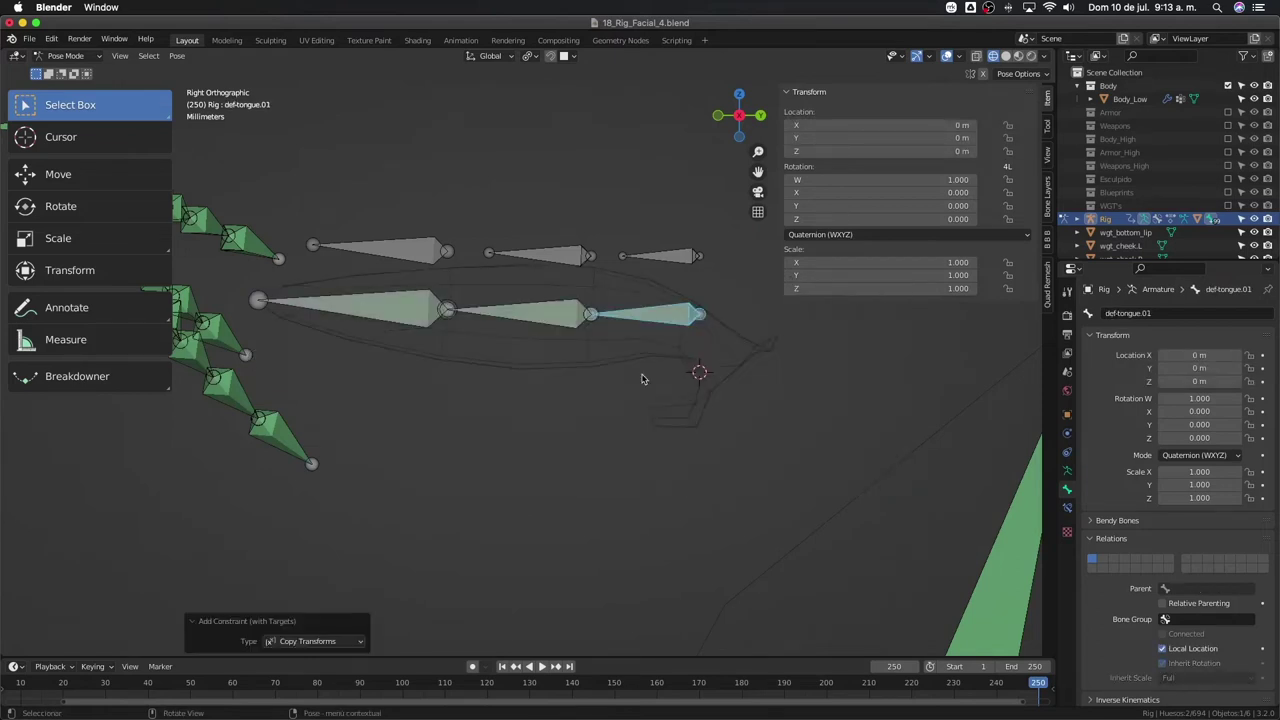
pyautogui.press('Tab')
pyautogui.scroll(-3, 641, 374)
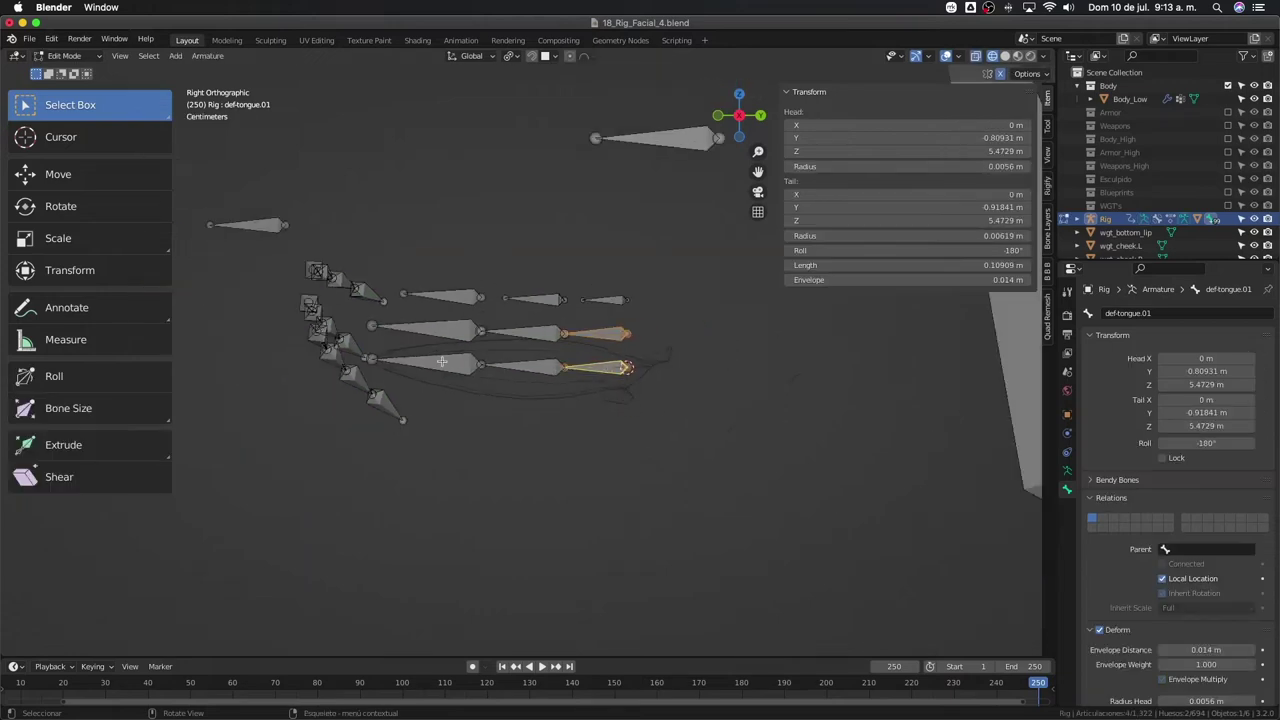
# - Select tgt-tongue.01 in the middle chain and switch the armature's mode
pyautogui.moveTo(404, 313); pyautogui.dragTo(614, 347)
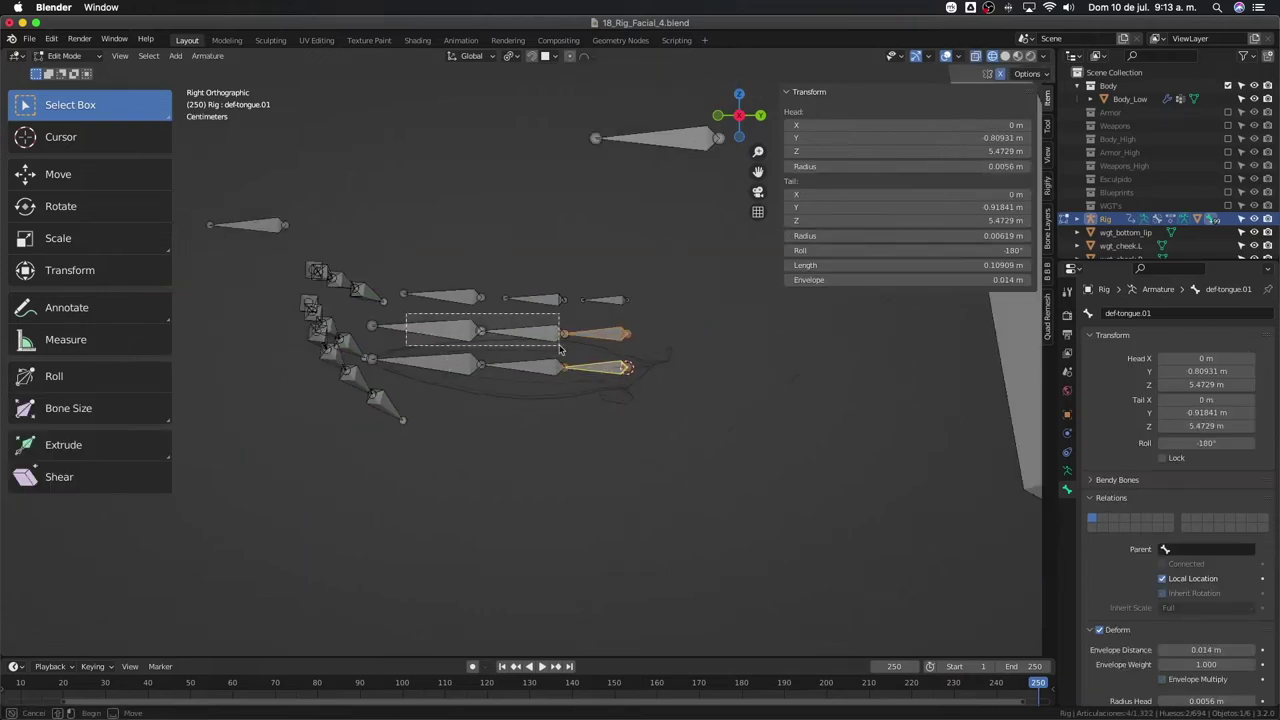
pyautogui.keyDown('shift'); pyautogui.click(460, 333); pyautogui.keyUp('shift')
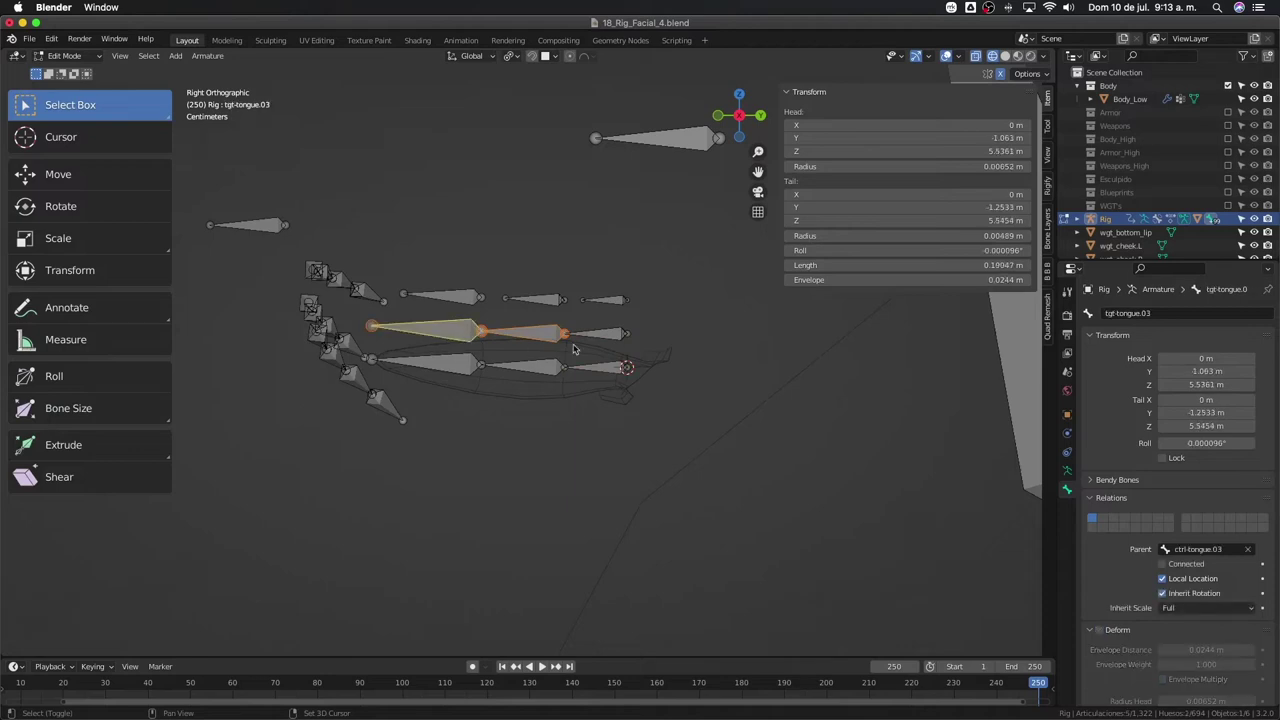
pyautogui.keyDown('shift'); pyautogui.click(592, 340); pyautogui.keyUp('shift')
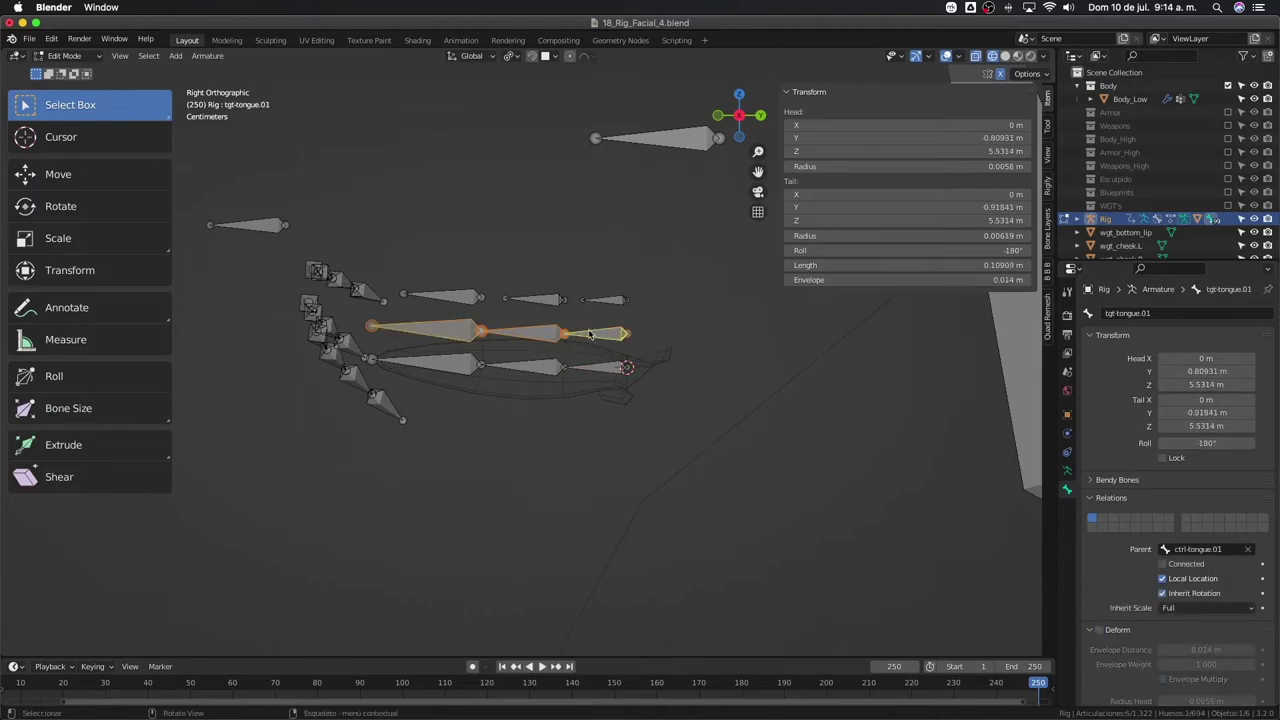
pyautogui.click(590, 335)
pyautogui.scroll(3, 590, 335)
pyautogui.hotkey('ctrl', 'Tab')
pyautogui.hotkey('ctrl', 'Tab')
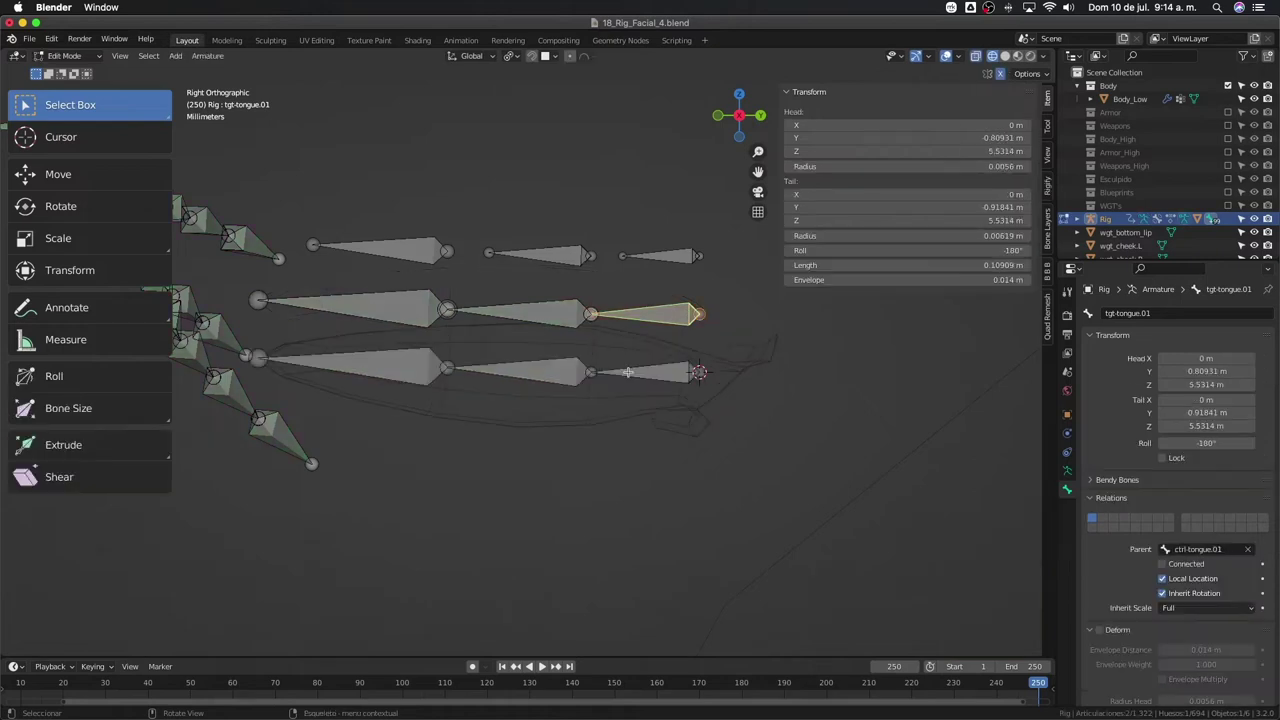
# - Hide the three def-tongue bones in Pose Mode
pyautogui.click(627, 372)
pyautogui.keyDown('shift'); pyautogui.click(522, 376); pyautogui.keyUp('shift')
pyautogui.keyDown('shift'); pyautogui.click(388, 374); pyautogui.keyUp('shift')
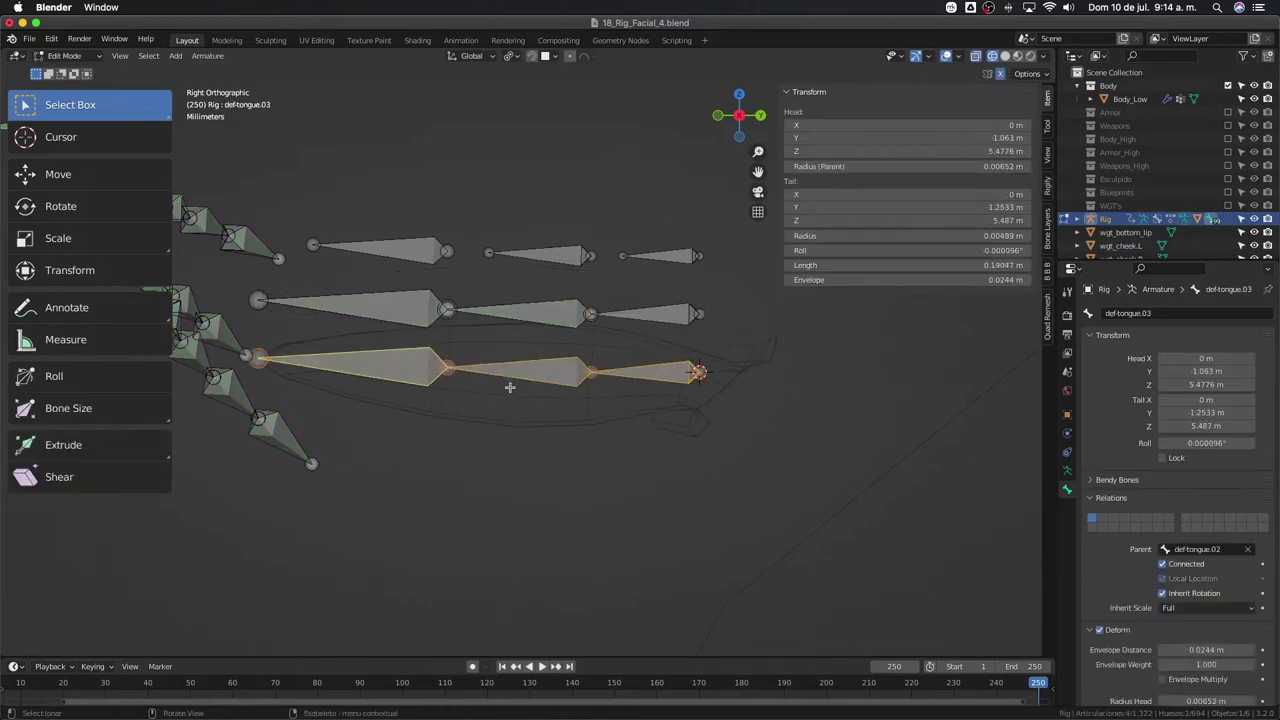
pyautogui.press('h')
pyautogui.hotkey('ctrl', 'Tab')
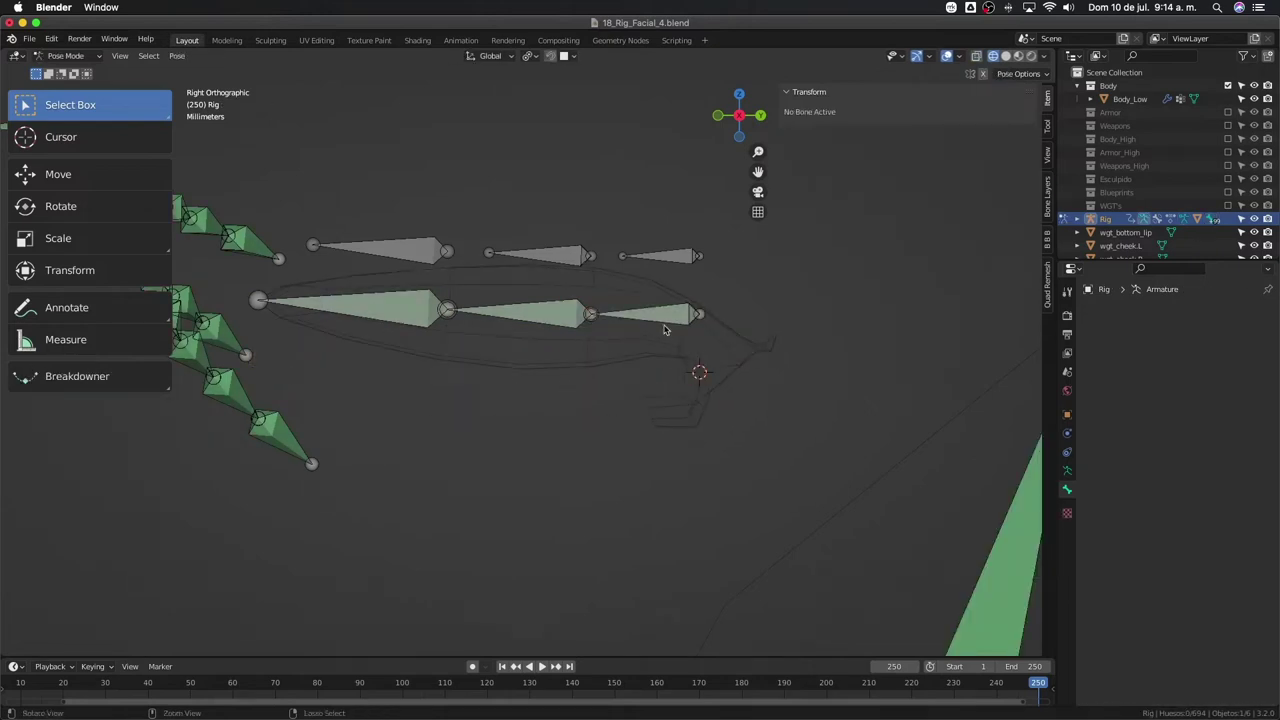
pyautogui.press('Tab')
pyautogui.hotkey('alt', 'h')
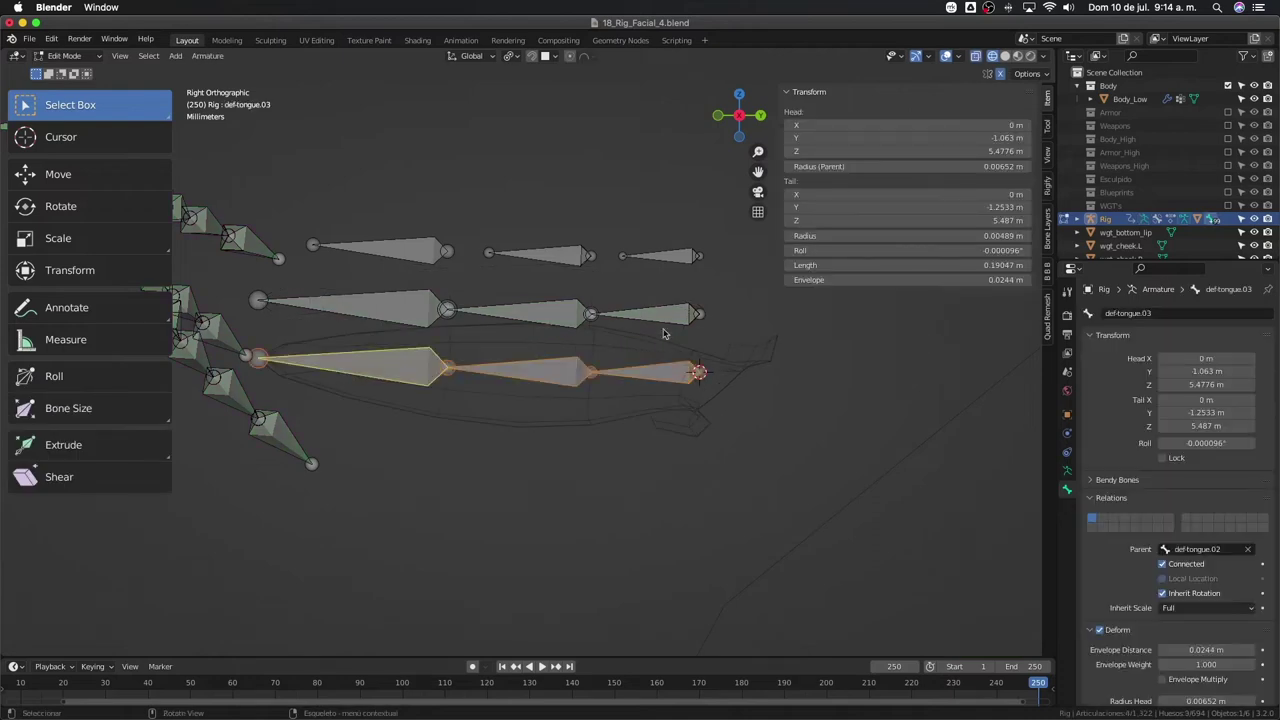
pyautogui.hotkey('ctrl', 'Tab')
pyautogui.press('h')
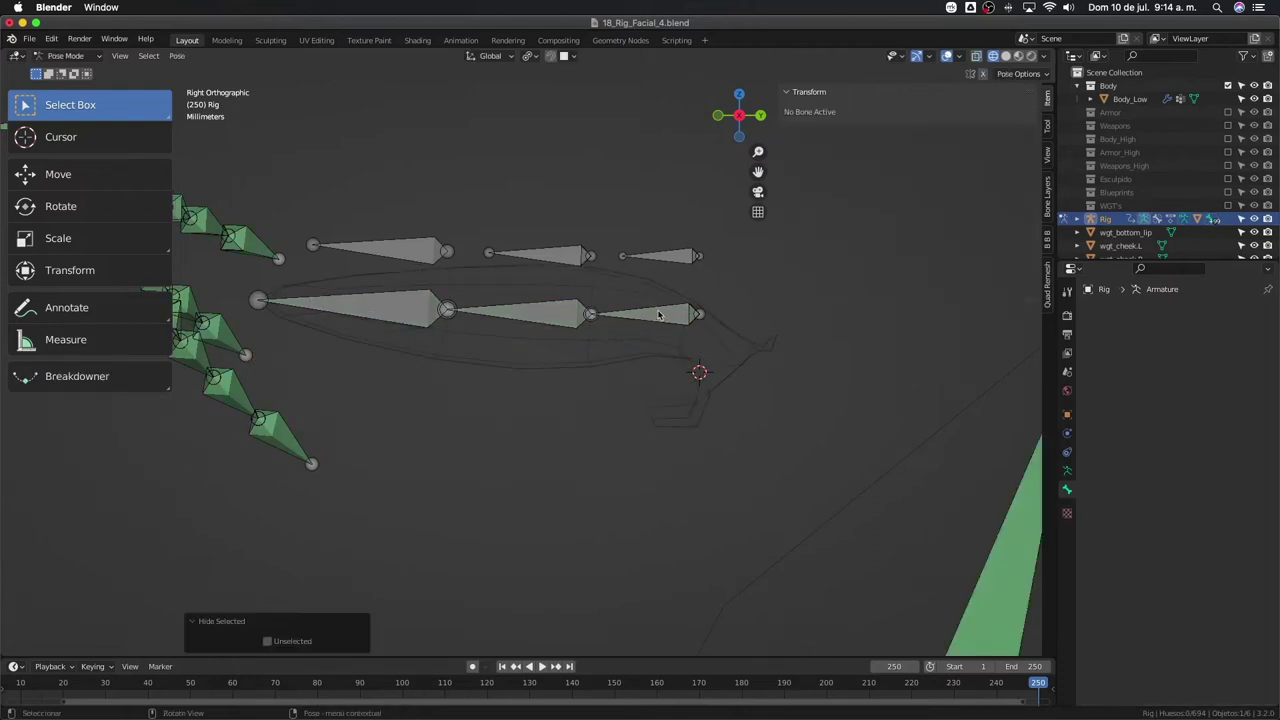
# - Select ctrl-tongue.02, enter Edit Mode and box-select the upper control chain
pyautogui.click(658, 315)
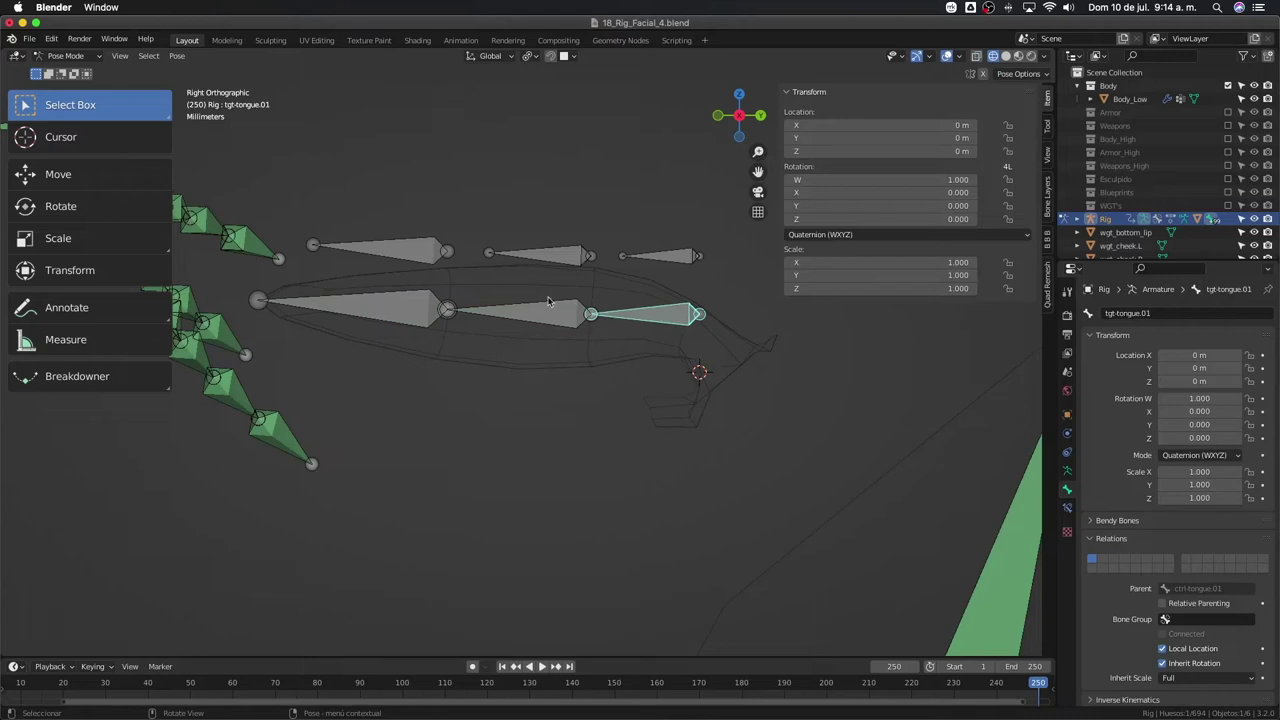
pyautogui.click(557, 263)
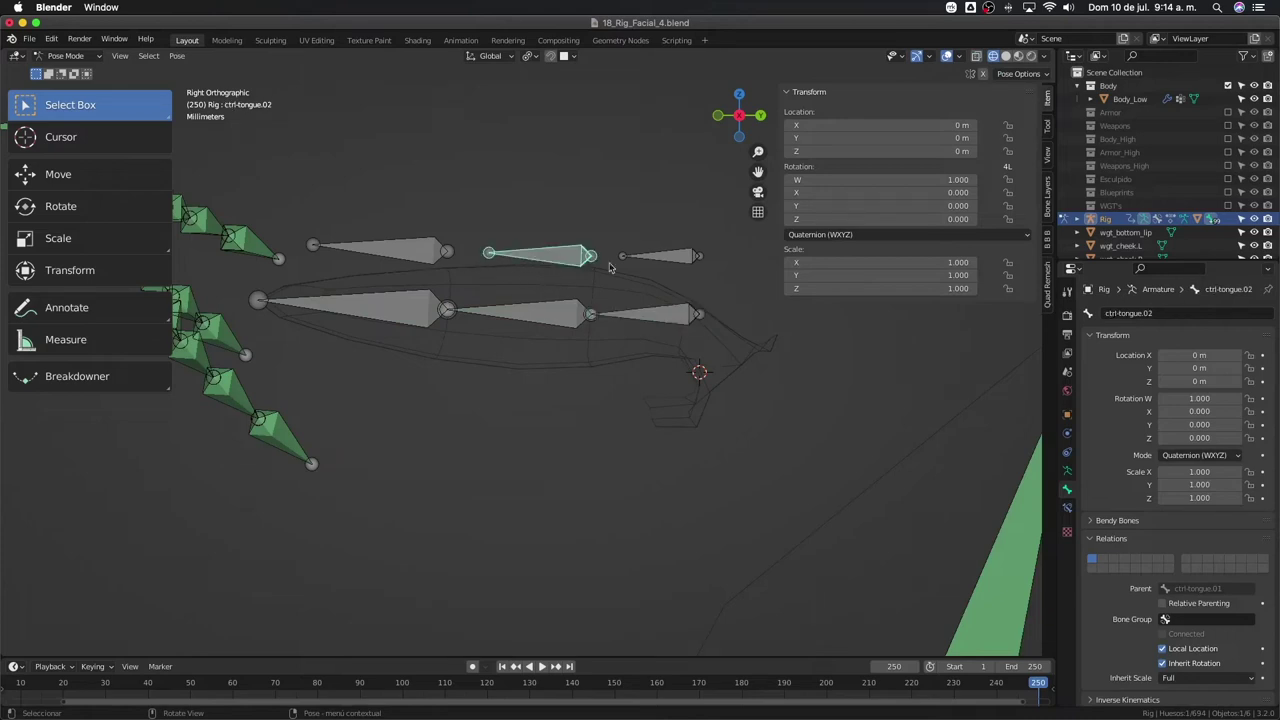
pyautogui.press('Tab')
pyautogui.moveTo(366, 204); pyautogui.dragTo(688, 276)
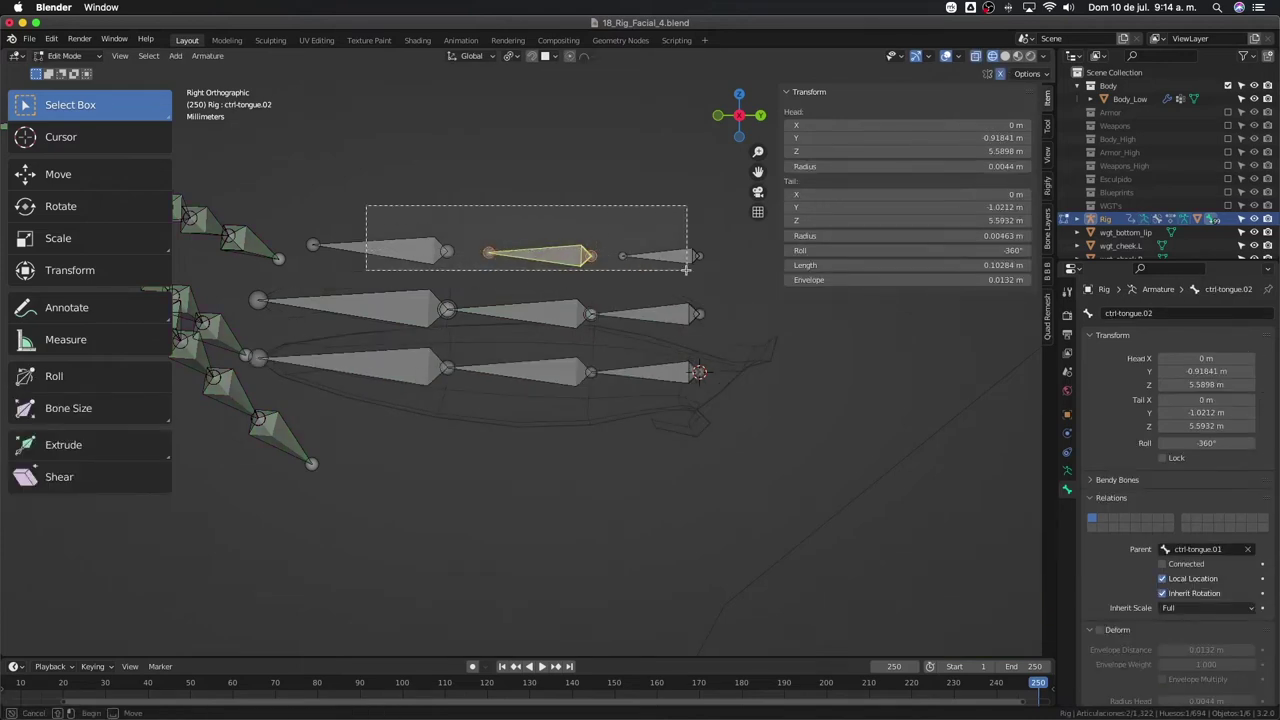
# - Lower the upper tongue chain by 0.01 along Z
pyautogui.keyDown('shift'); pyautogui.click(411, 254); pyautogui.keyUp('shift')
pyautogui.keyDown('shift'); pyautogui.click(705, 254); pyautogui.keyUp('shift')
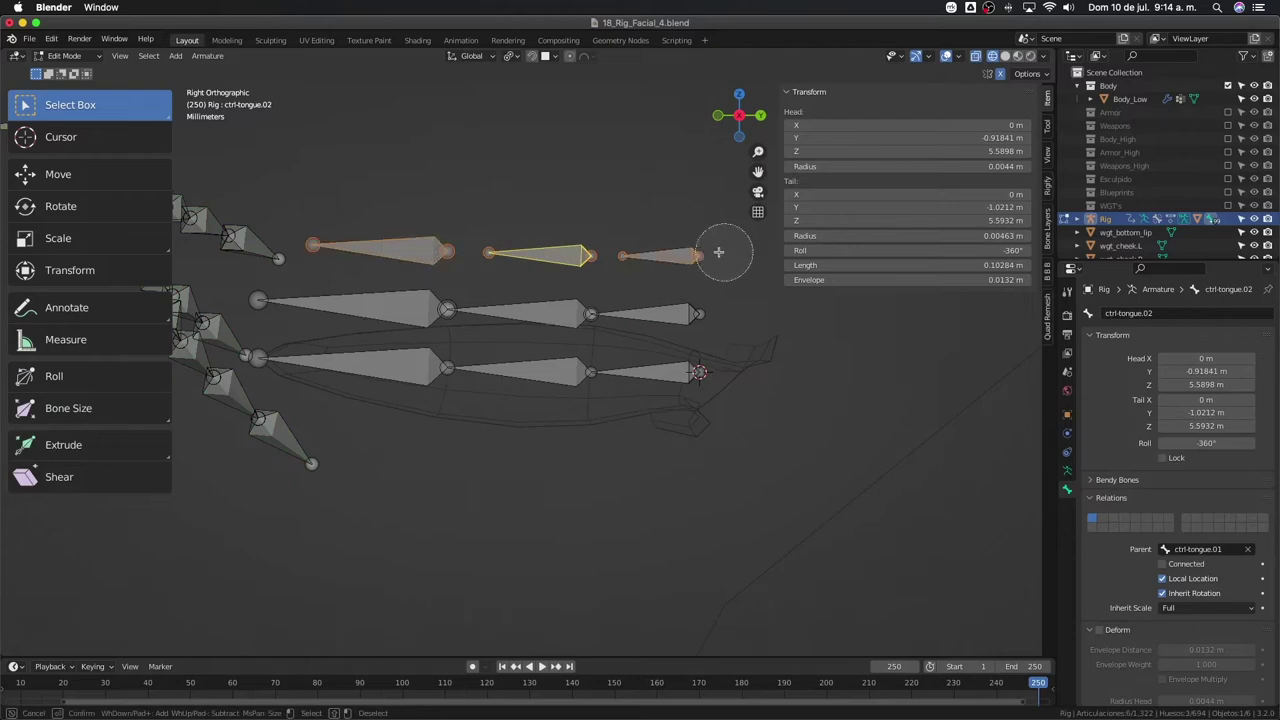
pyautogui.press('g')
pyautogui.press('z')
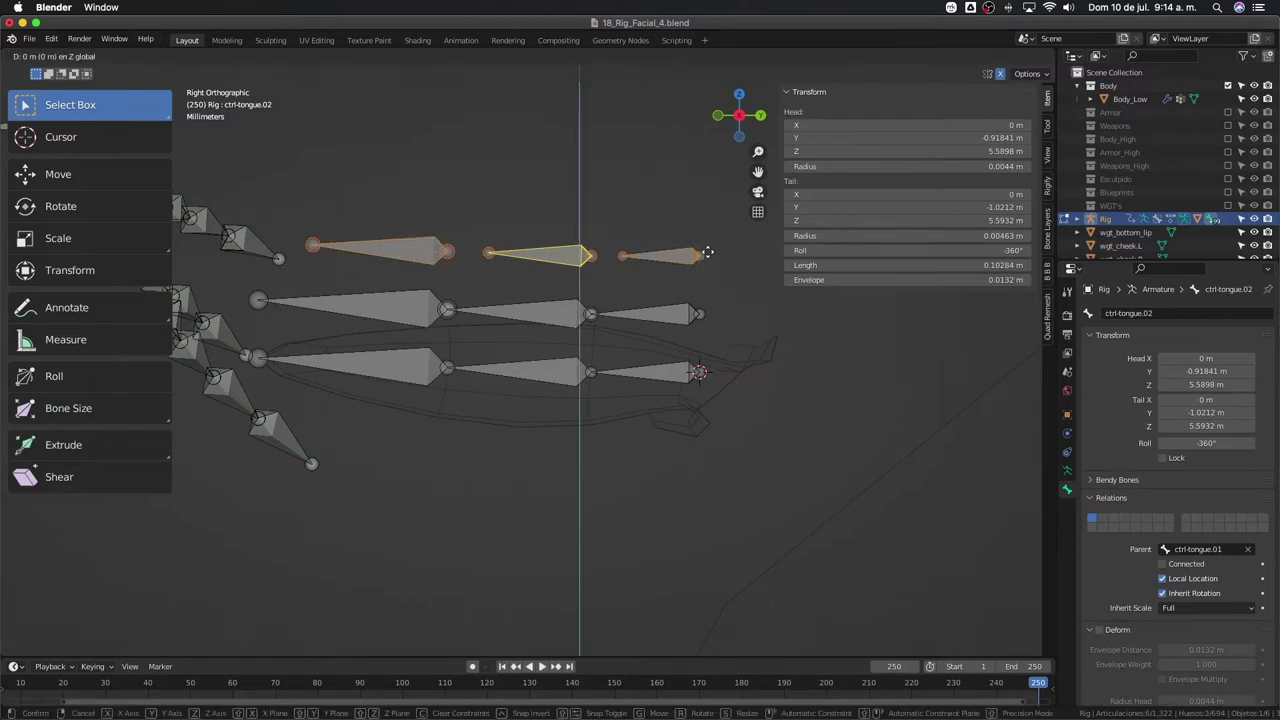
pyautogui.write('-.02')
pyautogui.press('BackSpace')
pyautogui.press('BackSpace')
pyautogui.press('BackSpace')
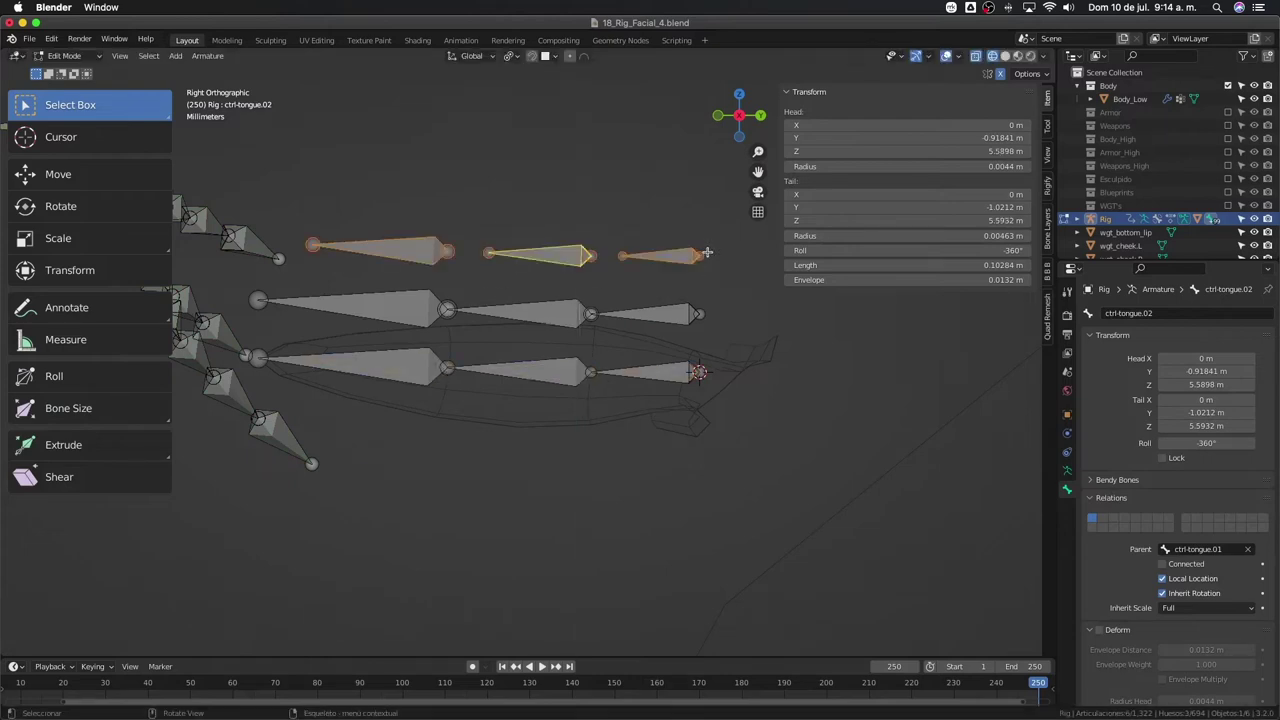
pyautogui.press('BackSpace')
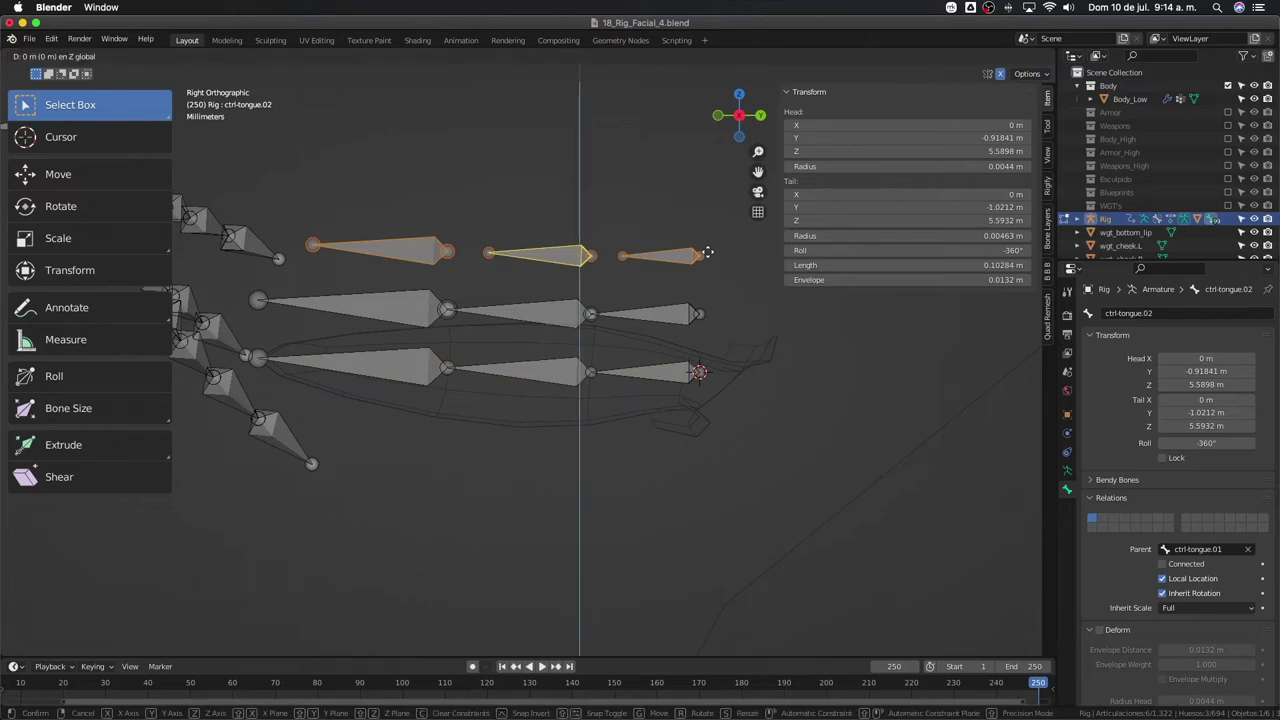
pyautogui.write('-.01')
pyautogui.press('Return')
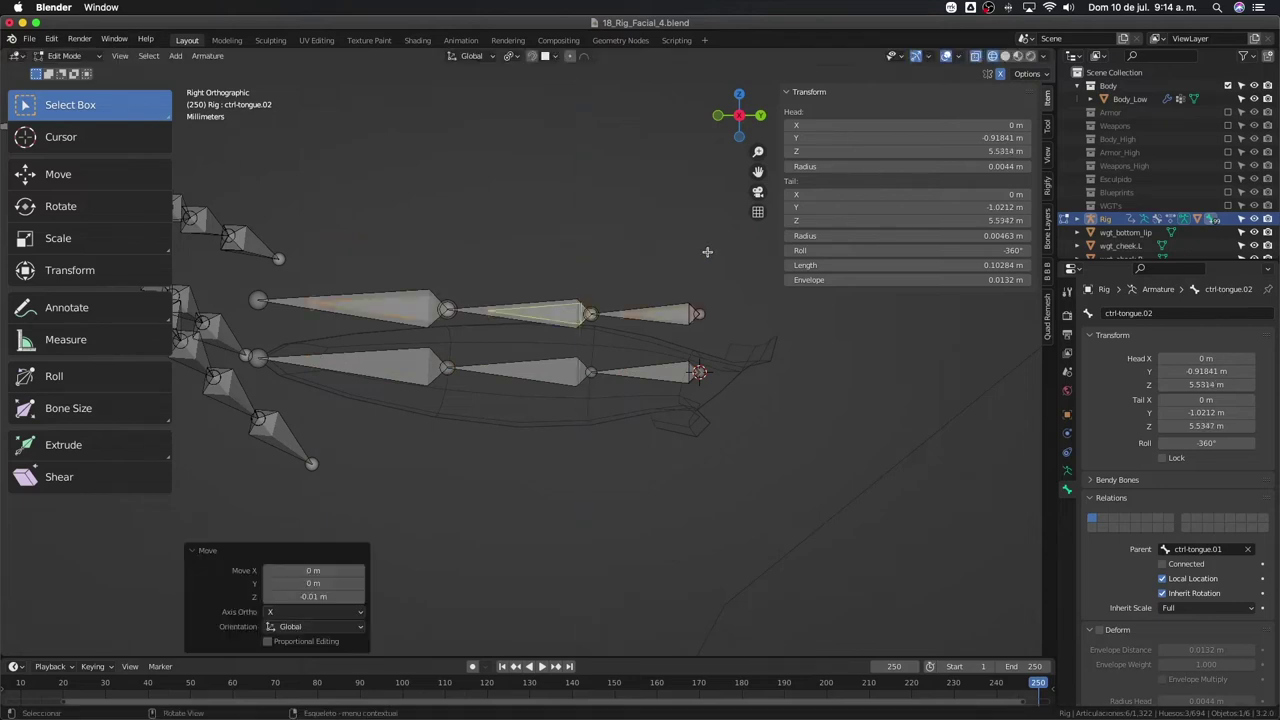
# - Lower both overlapping upper tongue chains a further 0.01 along Z
pyautogui.moveTo(374, 276); pyautogui.dragTo(734, 322)
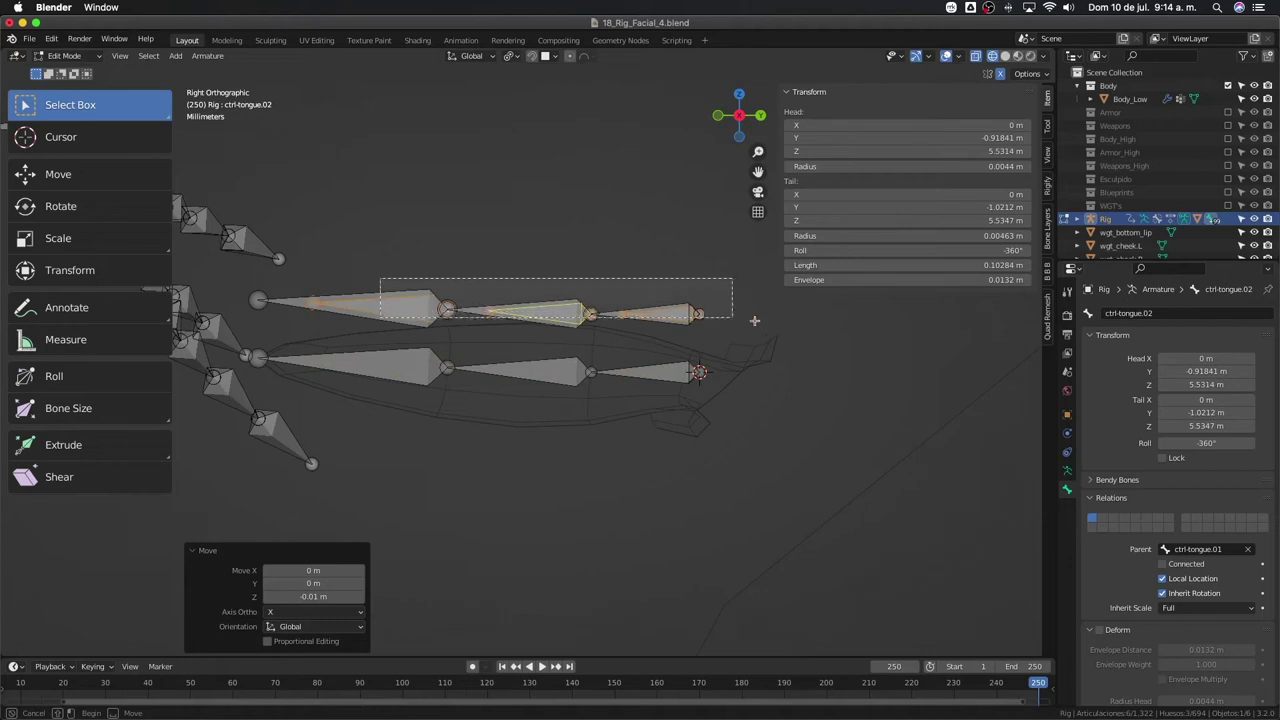
pyautogui.keyDown('shift'); pyautogui.click(328, 307); pyautogui.keyUp('shift')
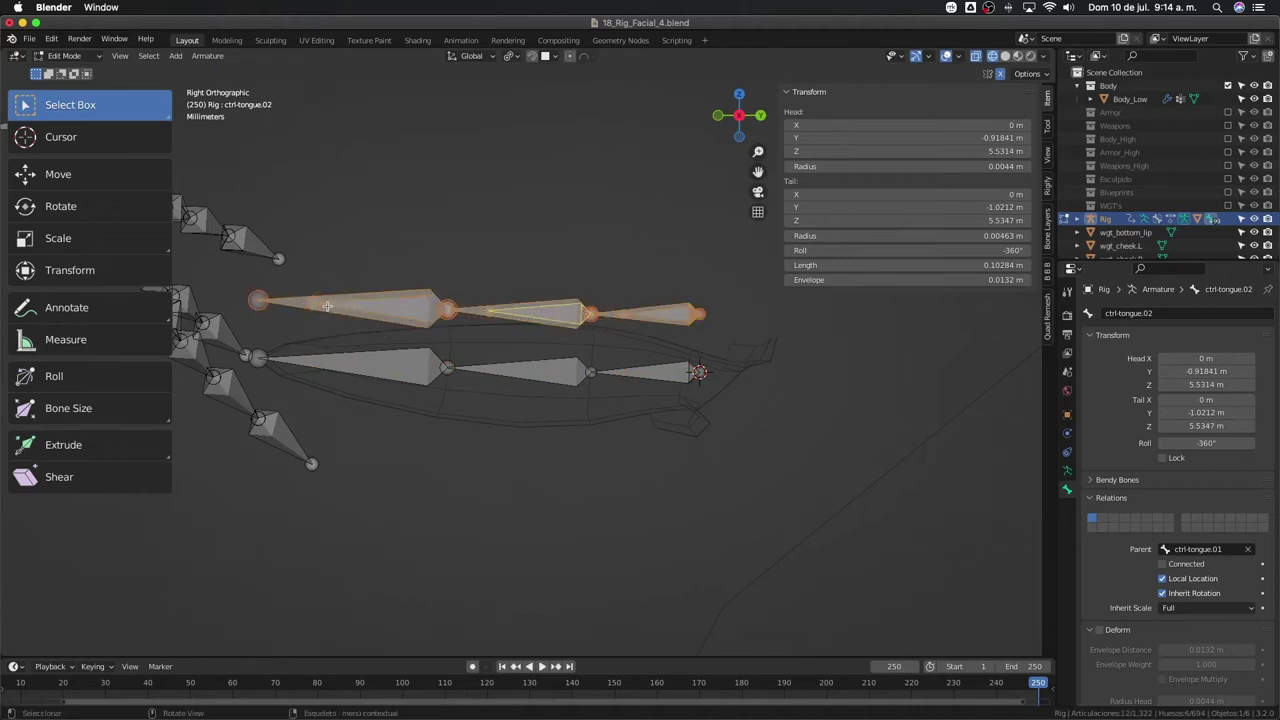
pyautogui.write('gz')
pyautogui.write('-.')
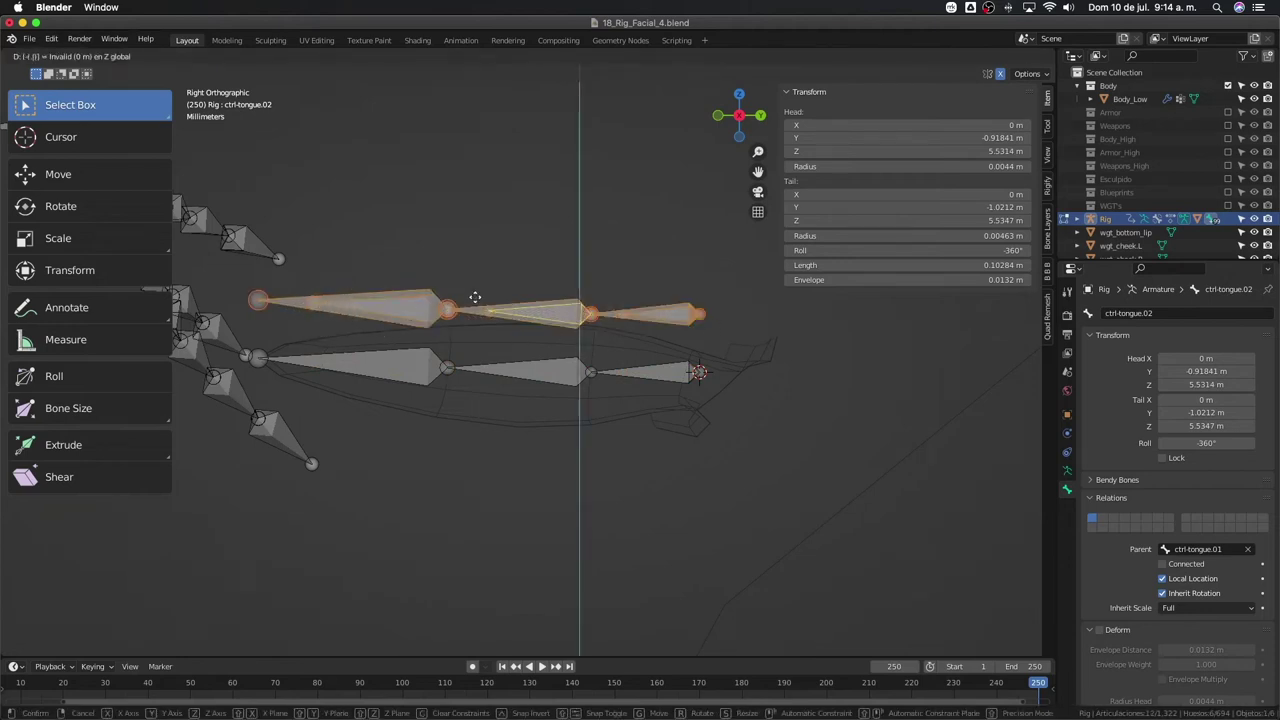
pyautogui.write('1')
pyautogui.press('BackSpace')
pyautogui.press('BackSpace')
pyautogui.press('BackSpace')
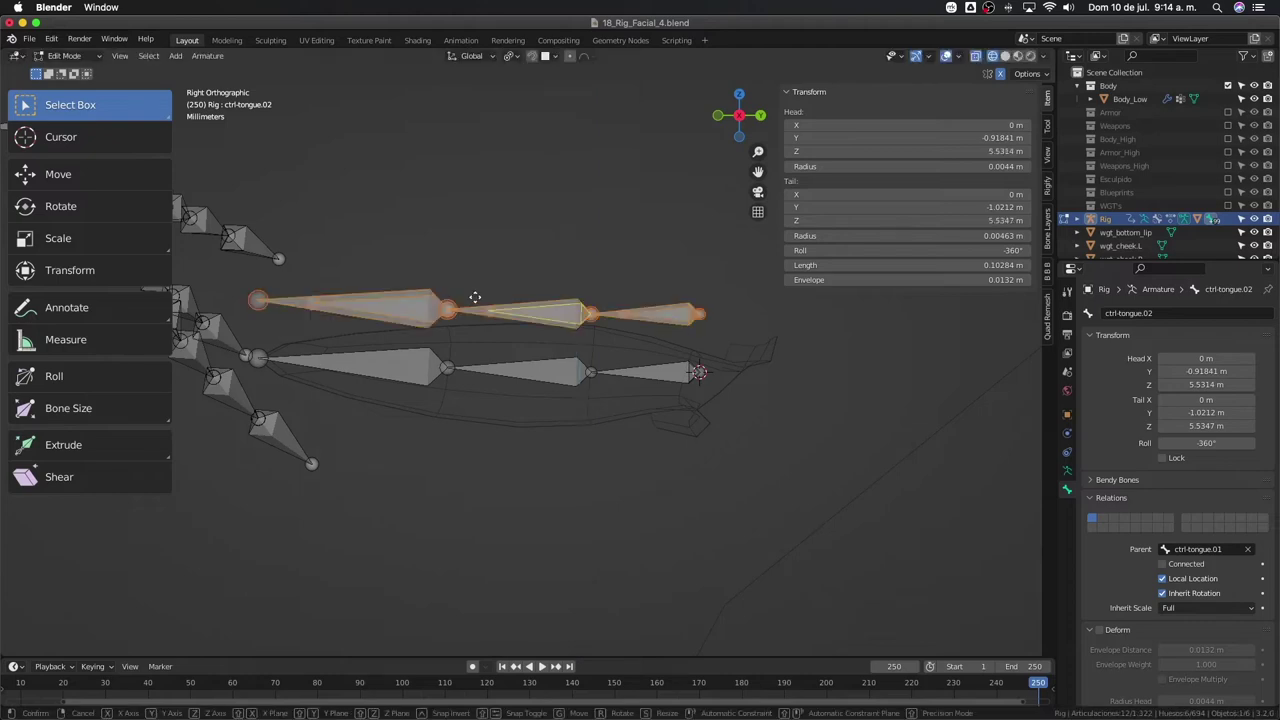
pyautogui.write('-0.01')
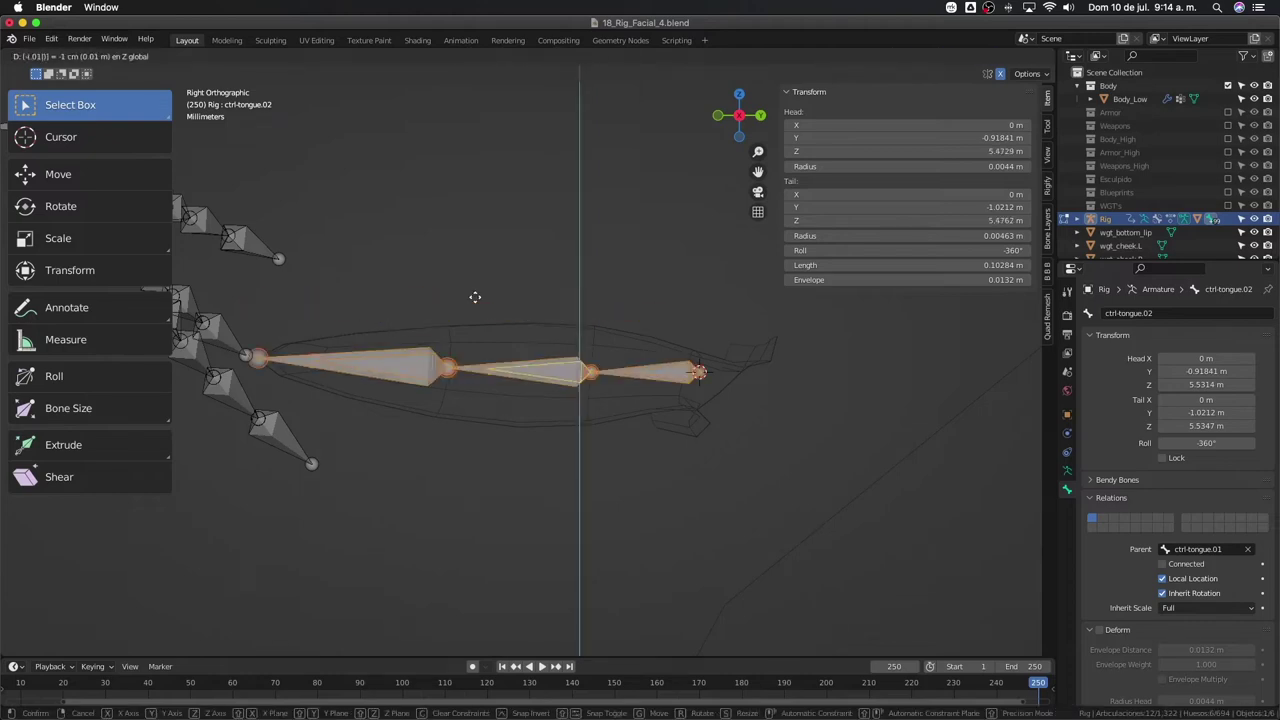
pyautogui.press('Return')
# - Check the rig in Pose Mode and undo the second downward move
pyautogui.hotkey('ctrl', 'Tab')
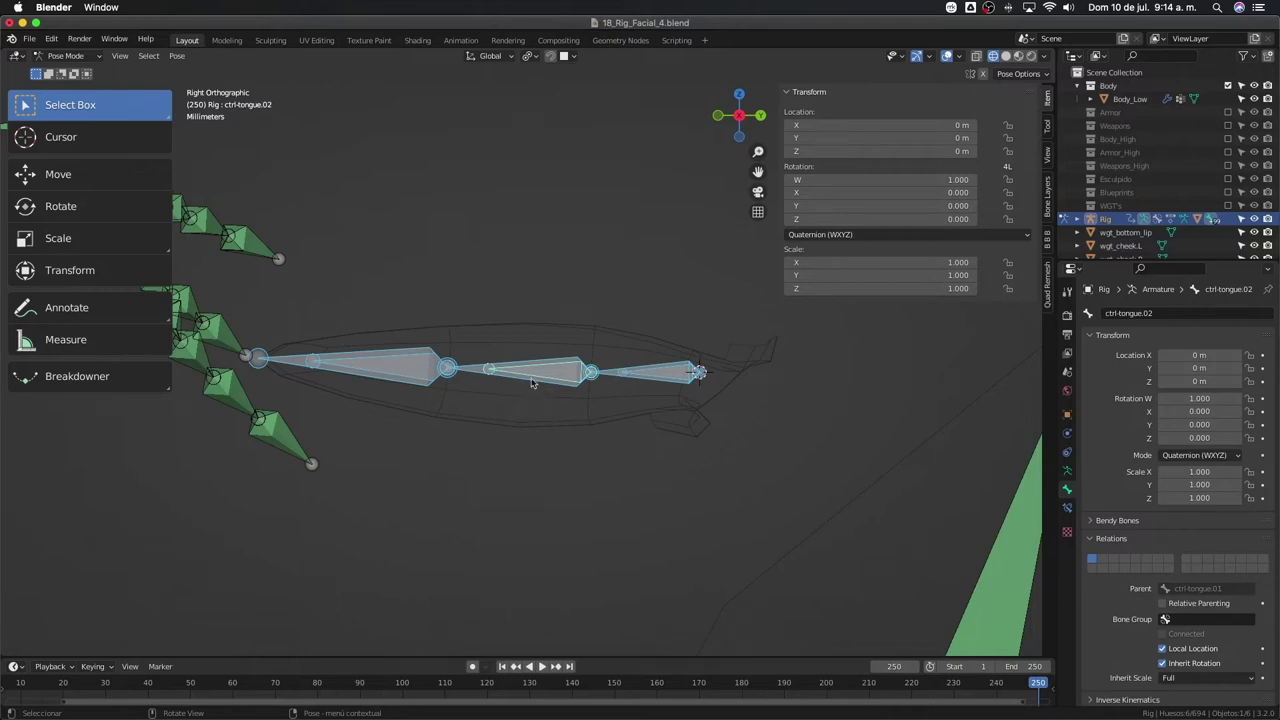
pyautogui.press('Tab')
pyautogui.hotkey('ctrl', 'z')
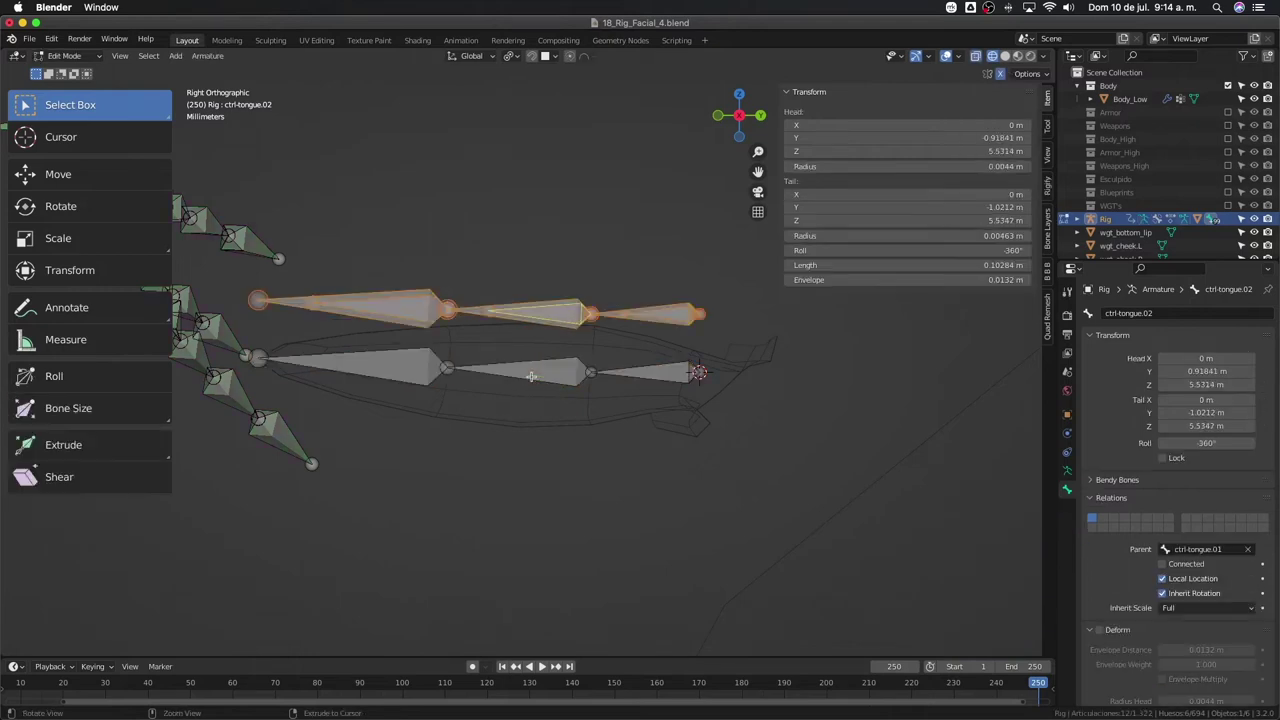
pyautogui.press('Tab')
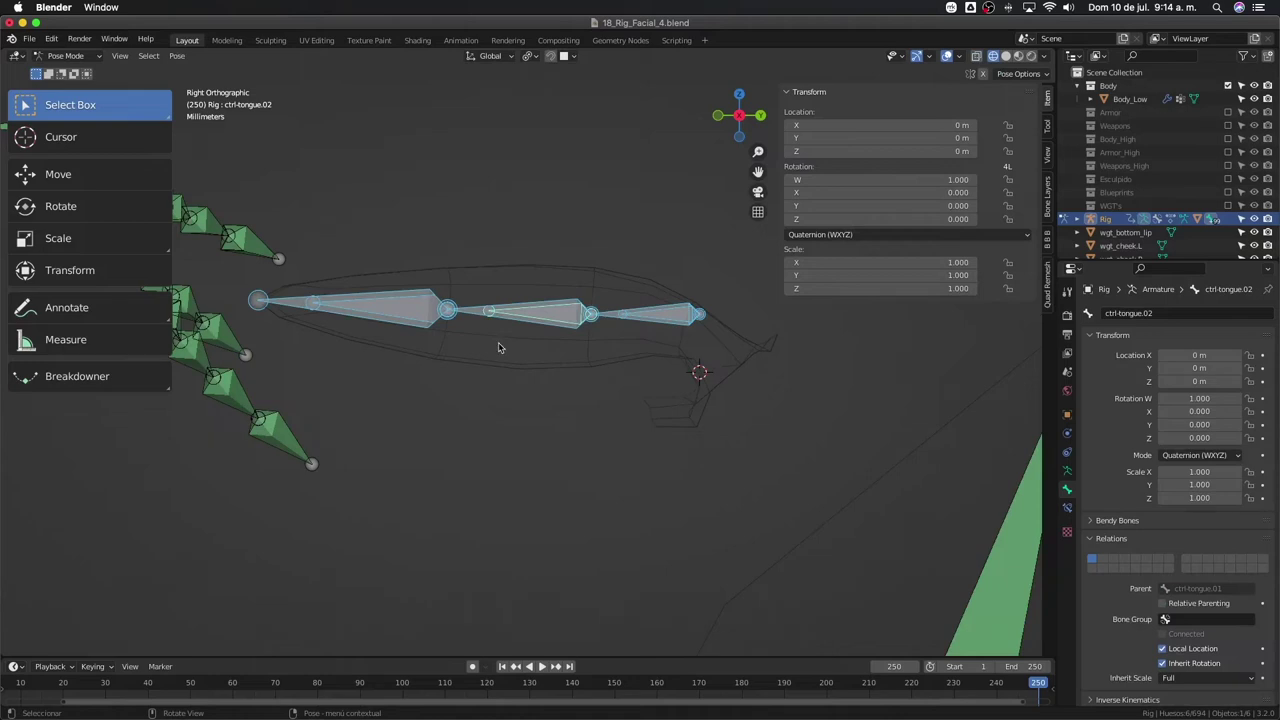
pyautogui.press('Tab')
# - Circle-select tgt-tongue.03 and the following tgt tongue bones
pyautogui.click(437, 334)
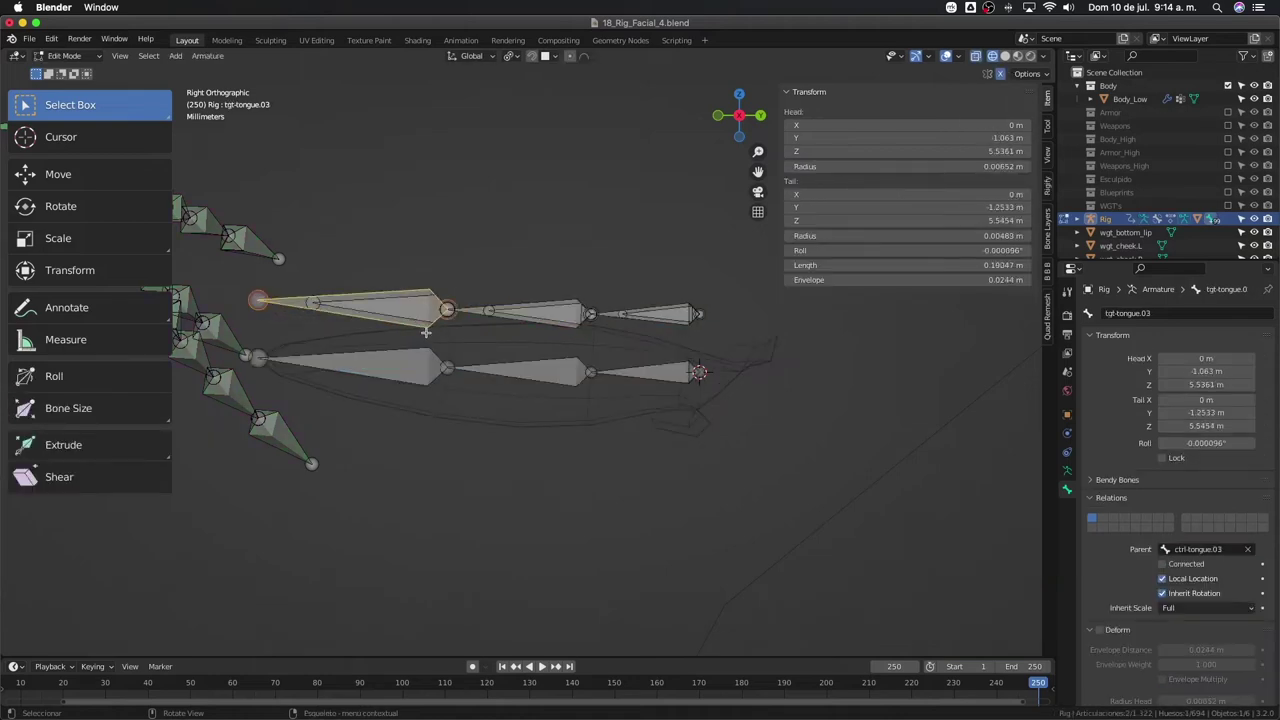
pyautogui.click(428, 328)
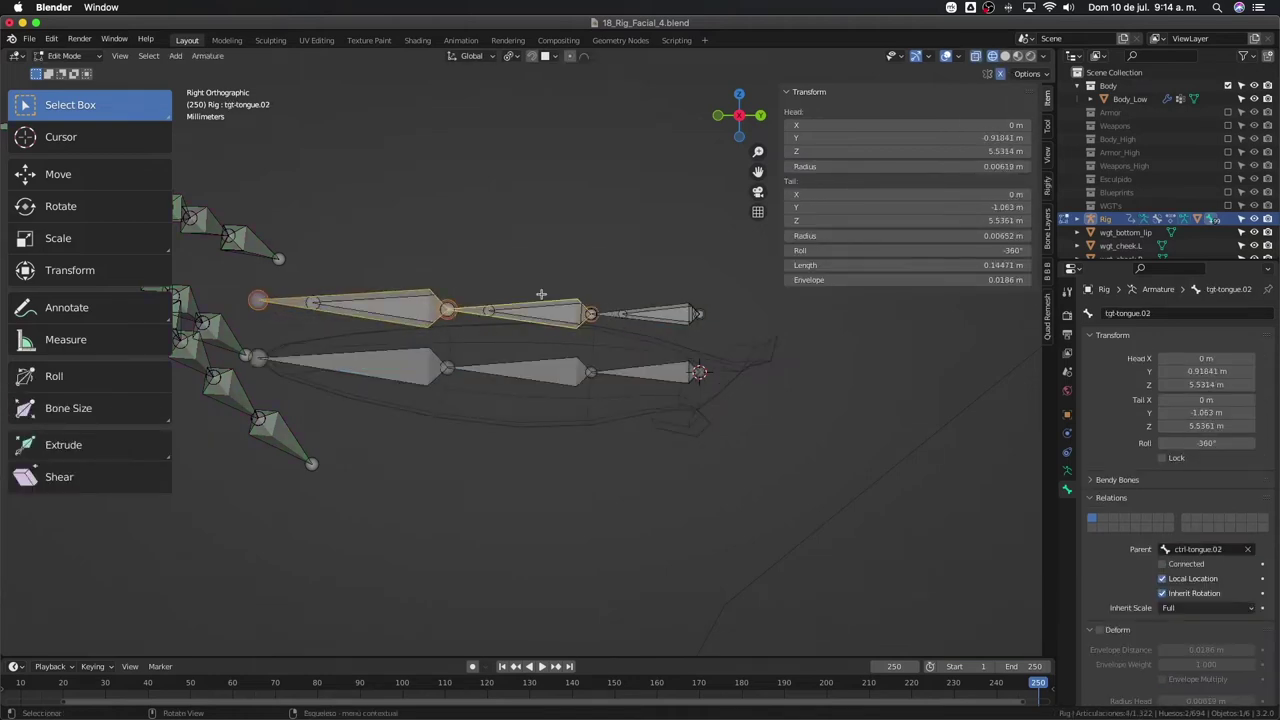
pyautogui.press('c')
pyautogui.moveTo(429, 300); pyautogui.dragTo(651, 300)
# - Move the selected tgt tongue bones to their own bone layer and show the TGT layer
pyautogui.rightClick(673, 298)
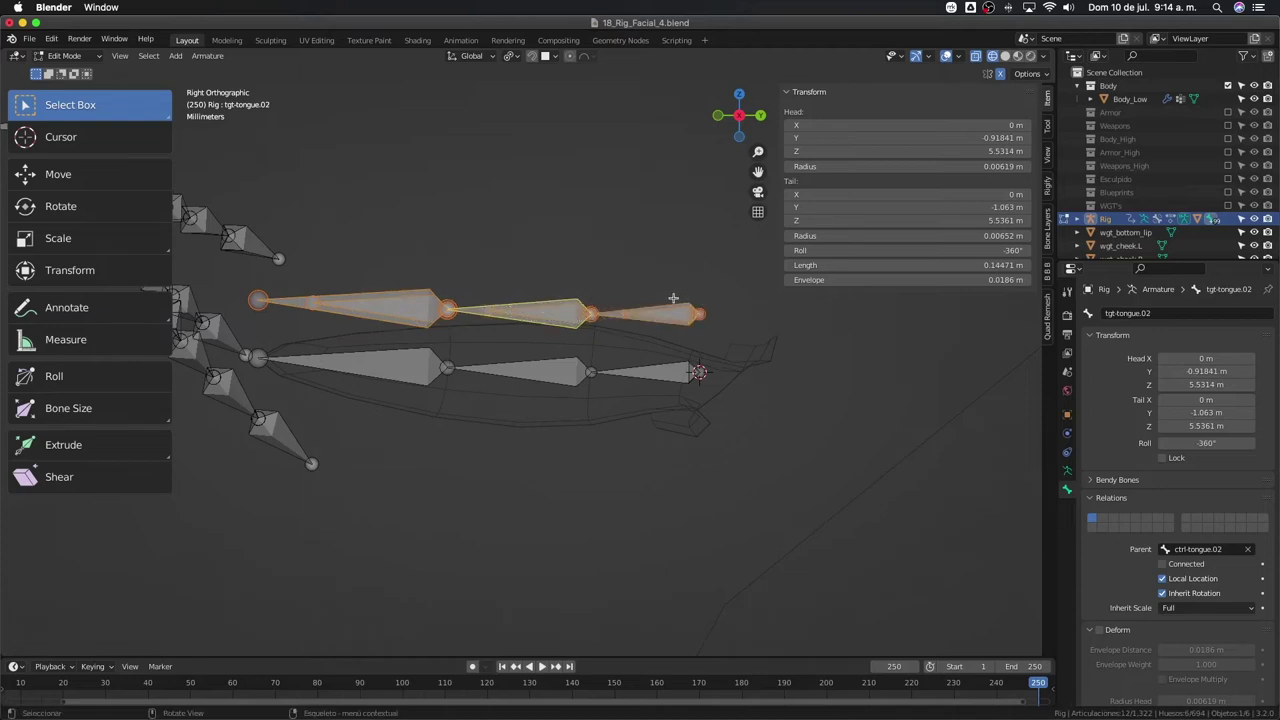
pyautogui.click(1048, 238)
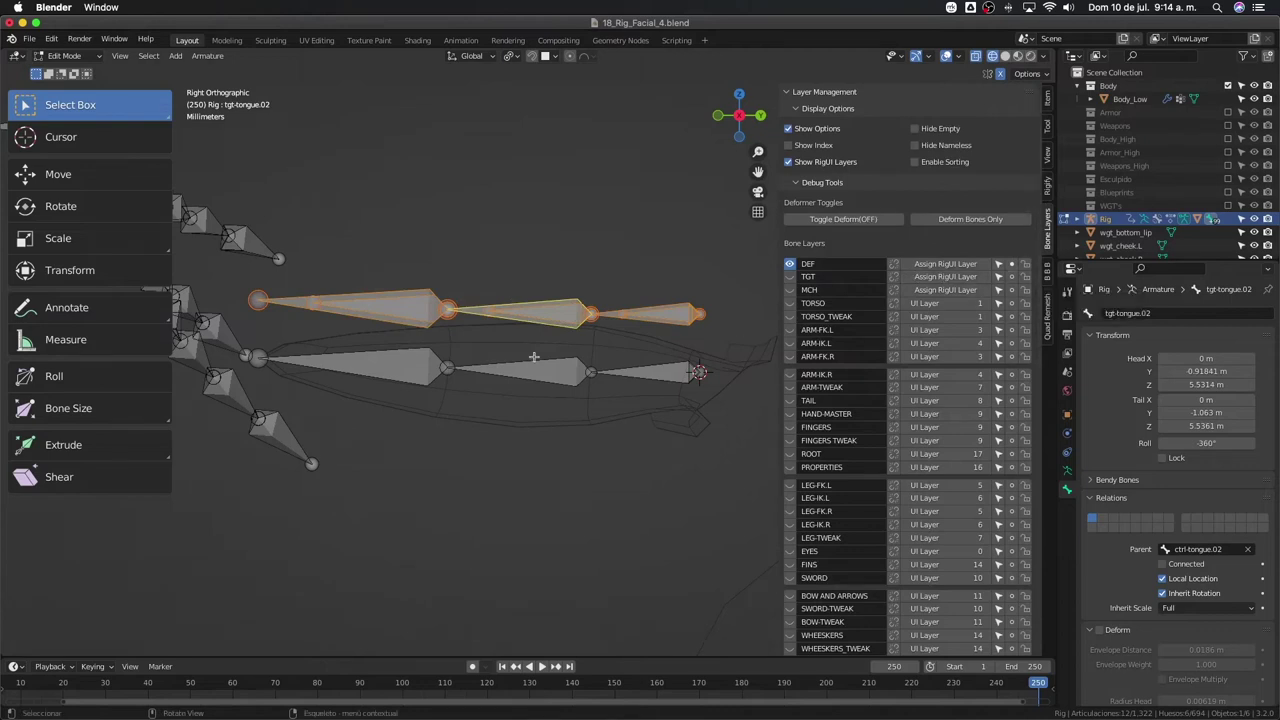
pyautogui.press('m')
pyautogui.click(552, 394)
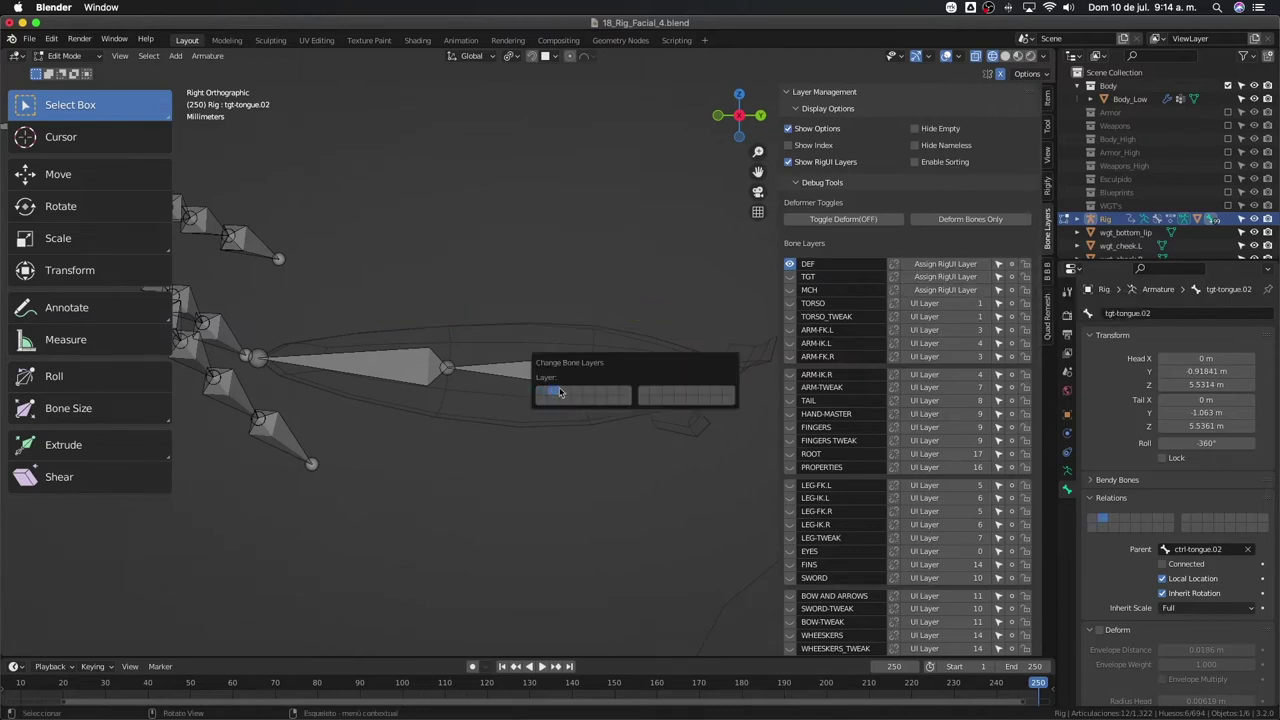
pyautogui.click(790, 276)
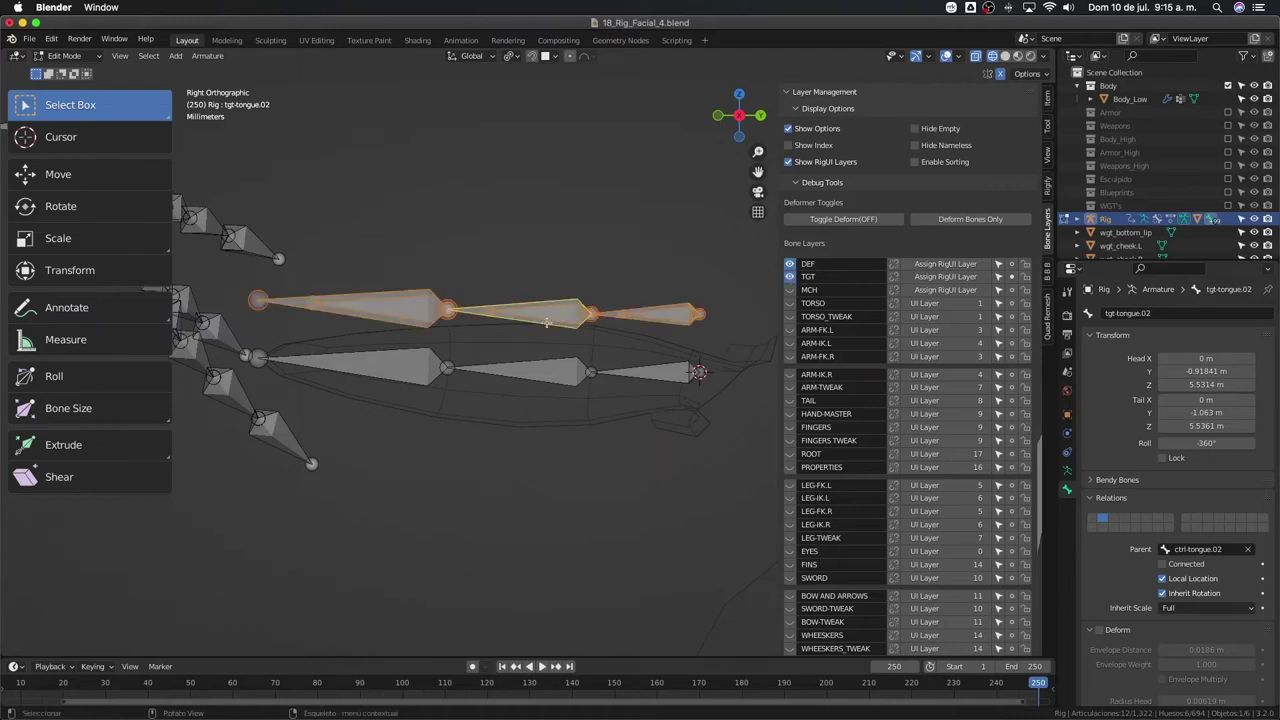
# - Lower the tgt tongue bones 0.01 m along Z onto the def chain
pyautogui.press('g')
pyautogui.press('z')
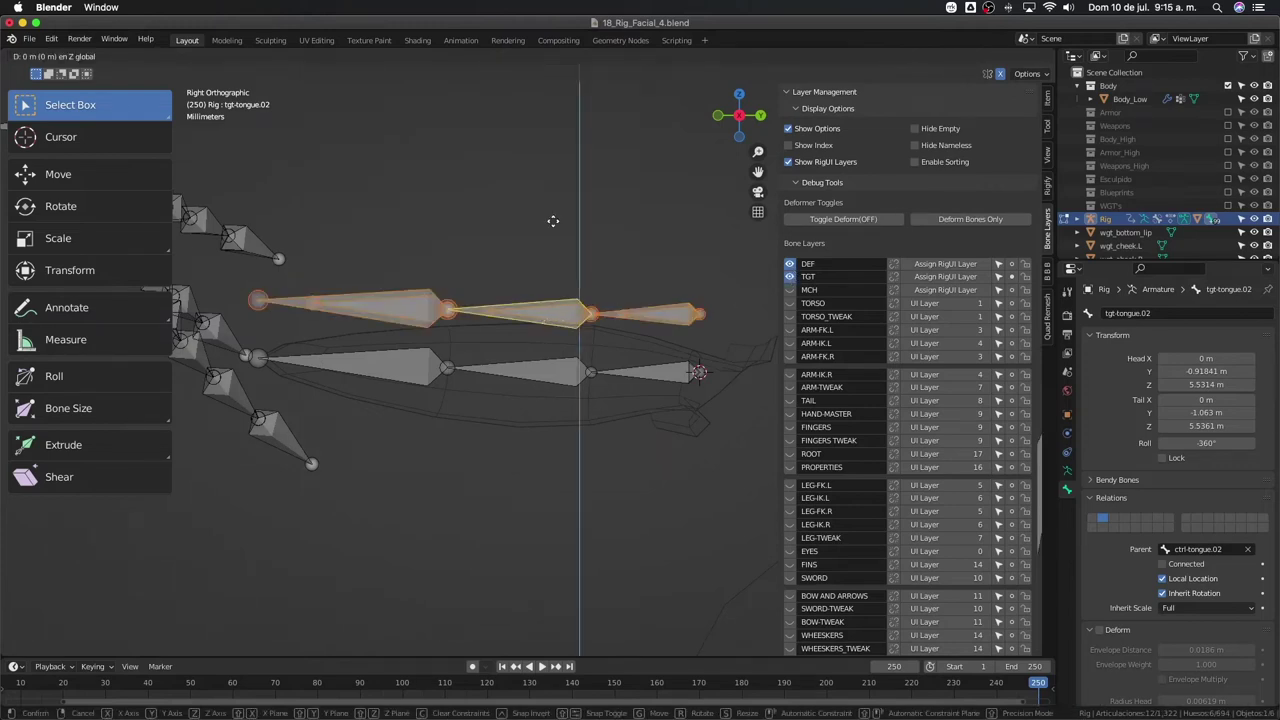
pyautogui.press('-')
pyautogui.write('.01')
pyautogui.press('Return')
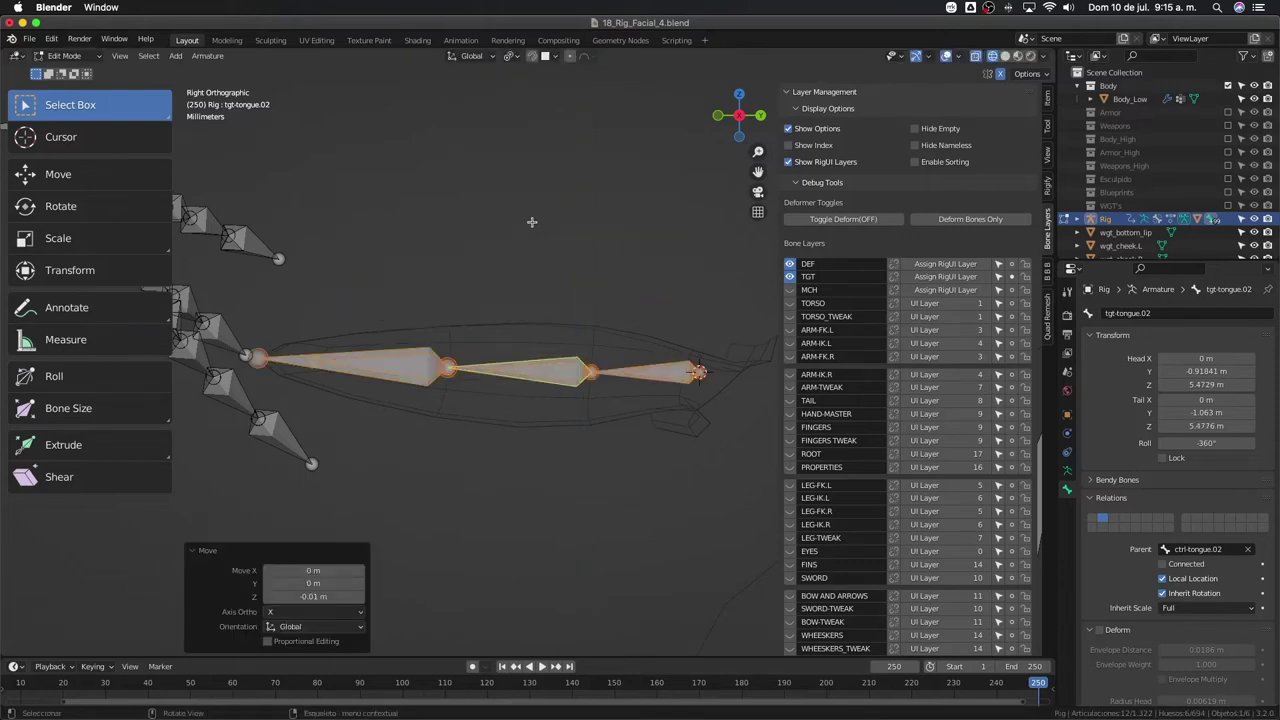
pyautogui.scroll(-2, 544, 372)
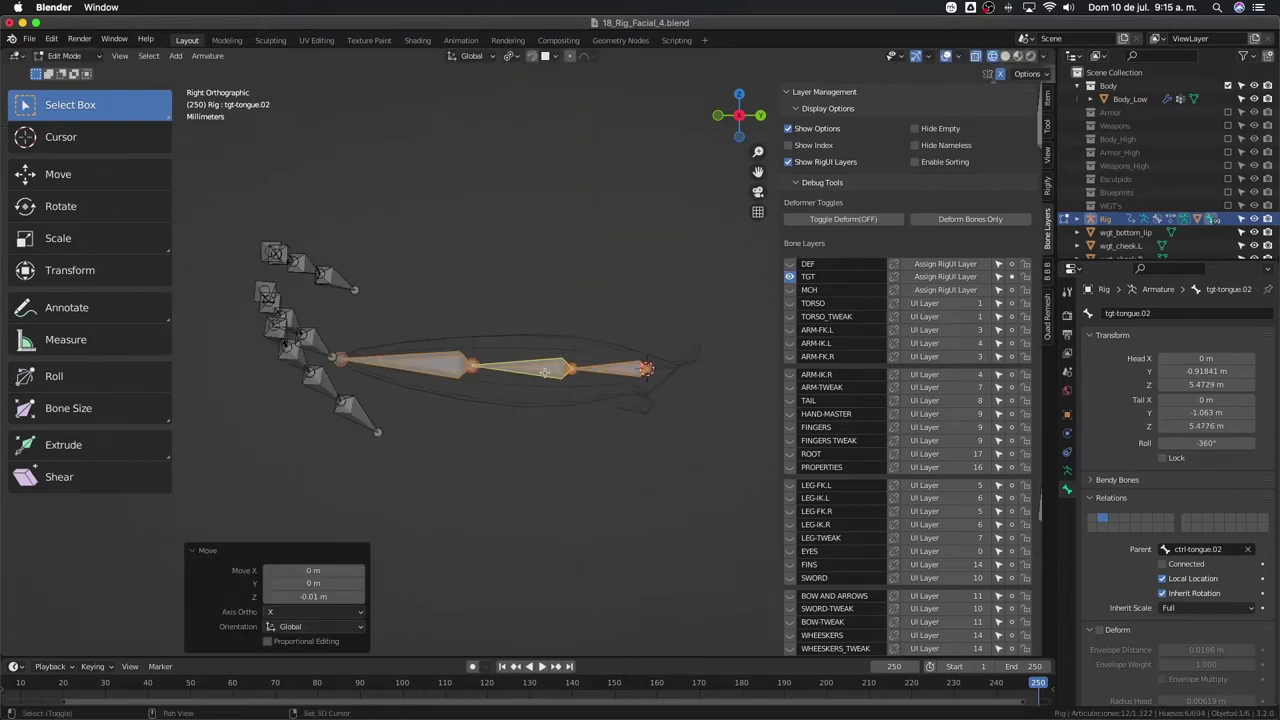
pyautogui.scroll(3, 530, 371)
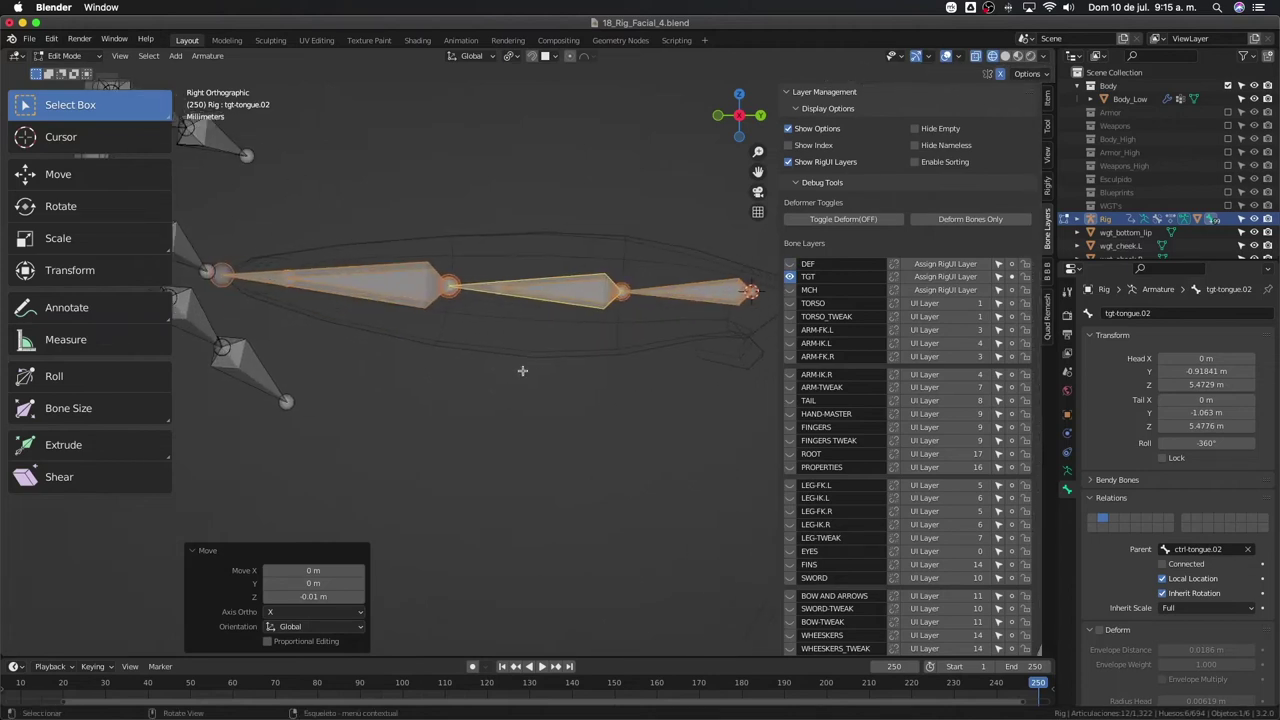
# - In Pose Mode, give tgt-tongue.01 Damped Track and Stretch To constraints targeting ctrl-tongue.02
pyautogui.hotkey('ctrl', 'Tab')
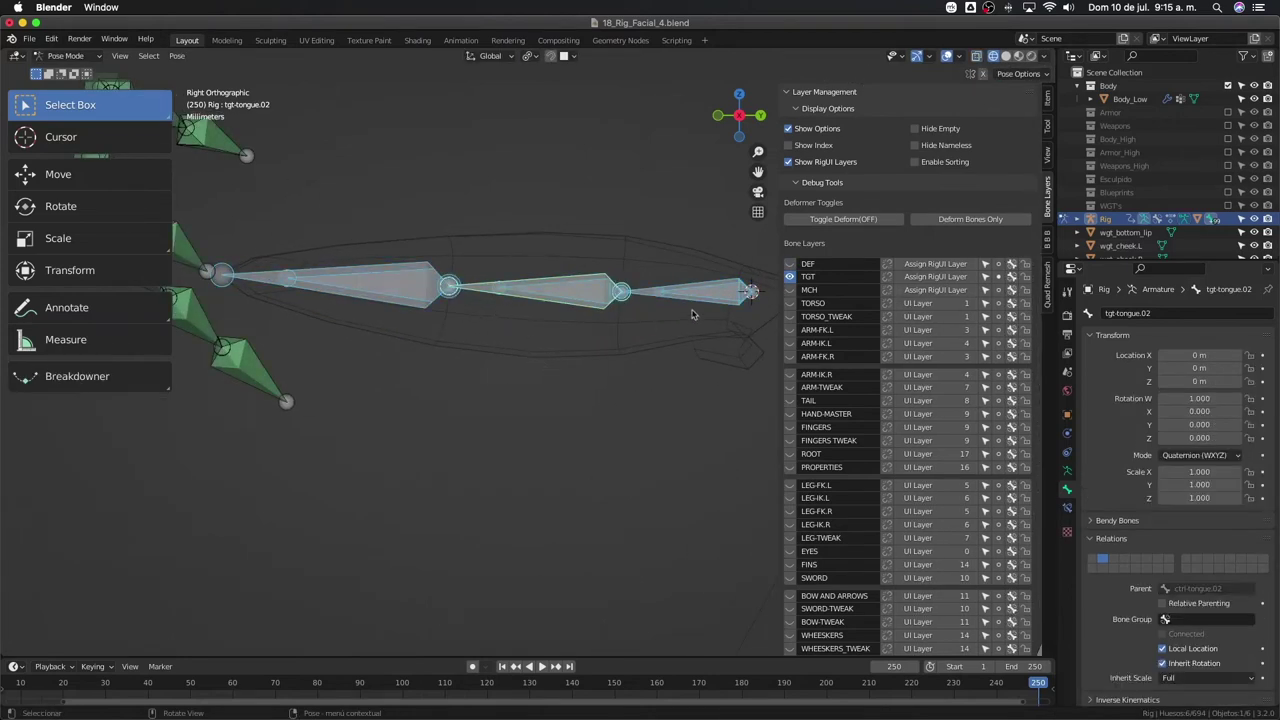
pyautogui.click(649, 296)
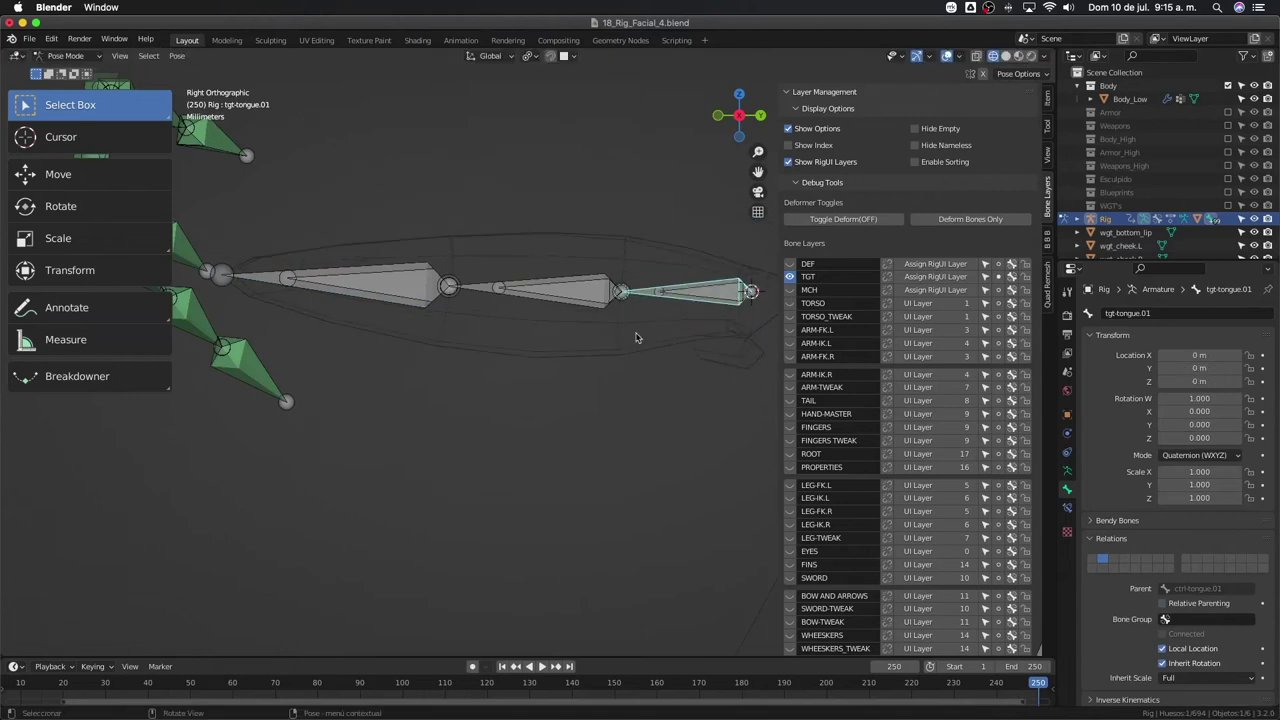
pyautogui.scroll(1, 636, 337)
pyautogui.scroll(1, 623, 320)
pyautogui.scroll(1, 543, 314)
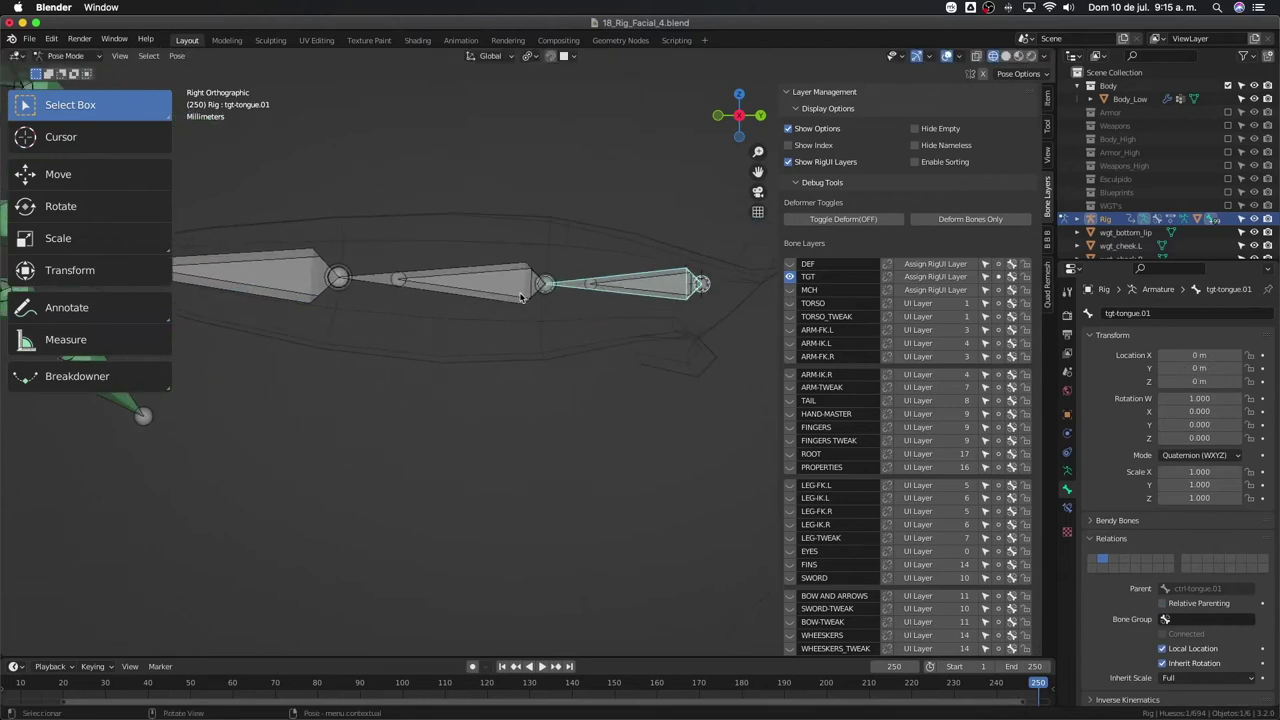
pyautogui.click(525, 292)
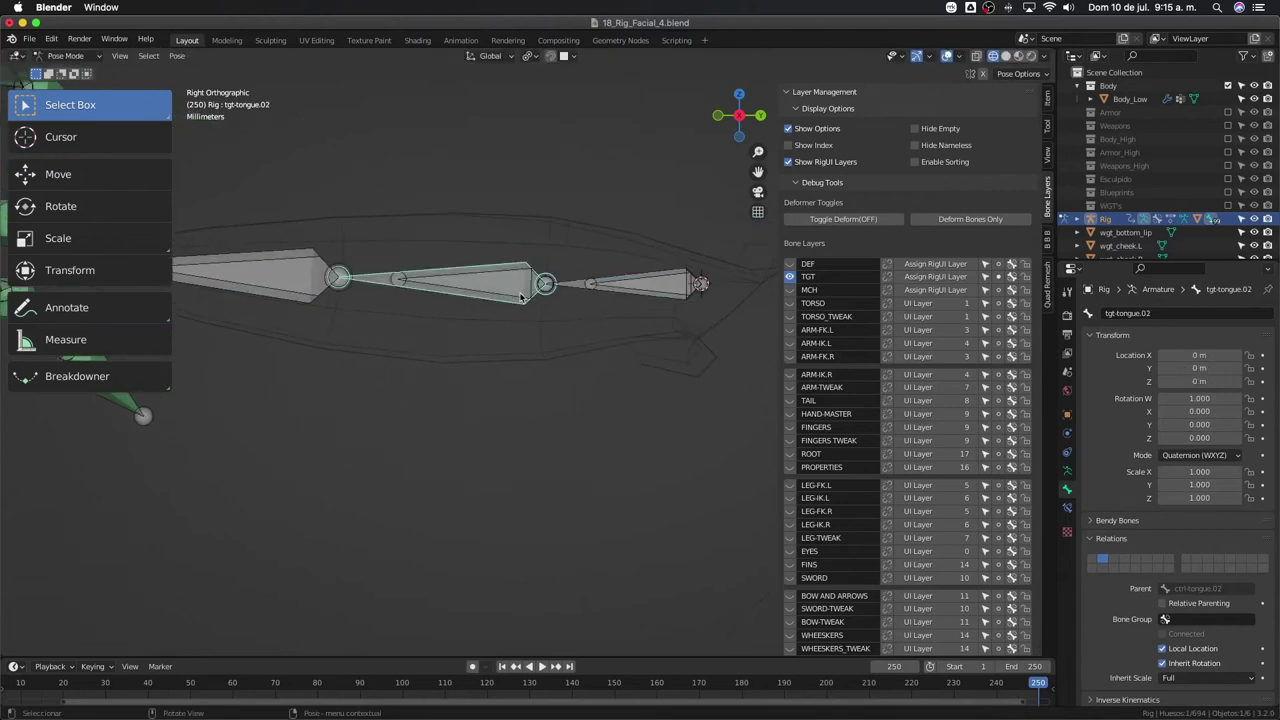
pyautogui.keyDown('shift'); pyautogui.click(580, 291); pyautogui.keyUp('shift')
pyautogui.hotkey('ctrl', 'shift', 'c')
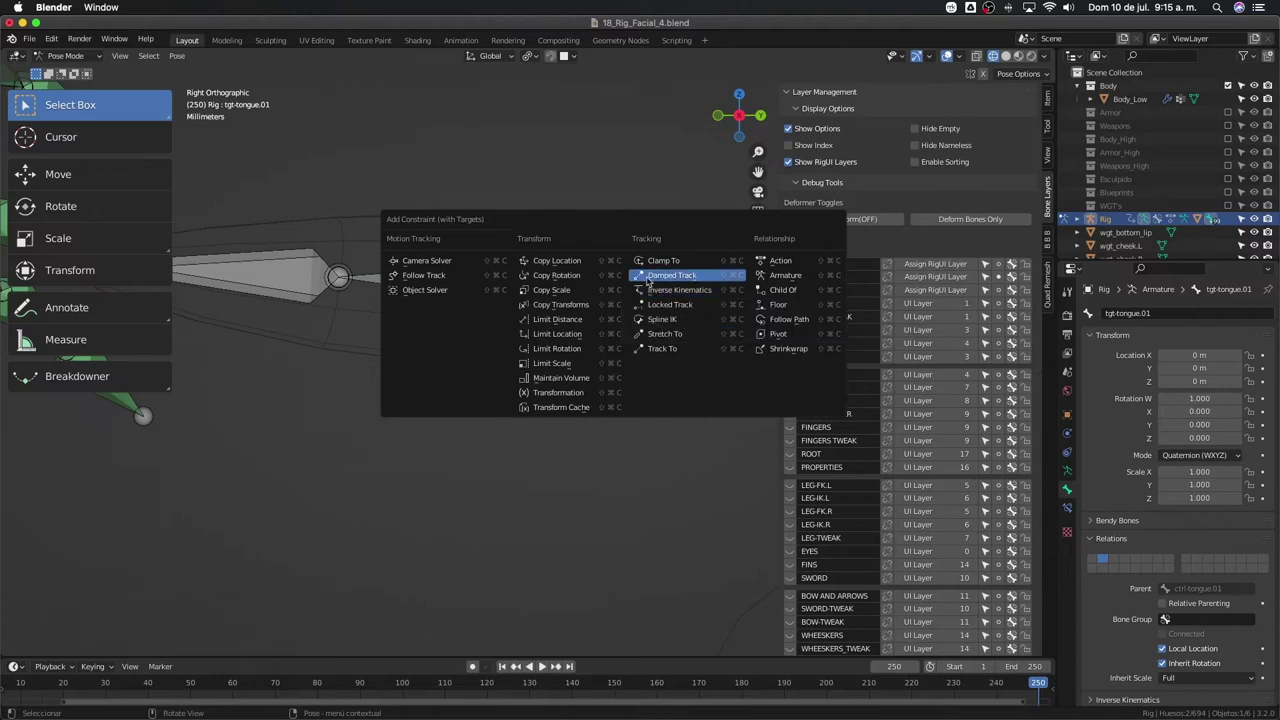
pyautogui.click(660, 285)
pyautogui.hotkey('ctrl', 'shift', 'c')
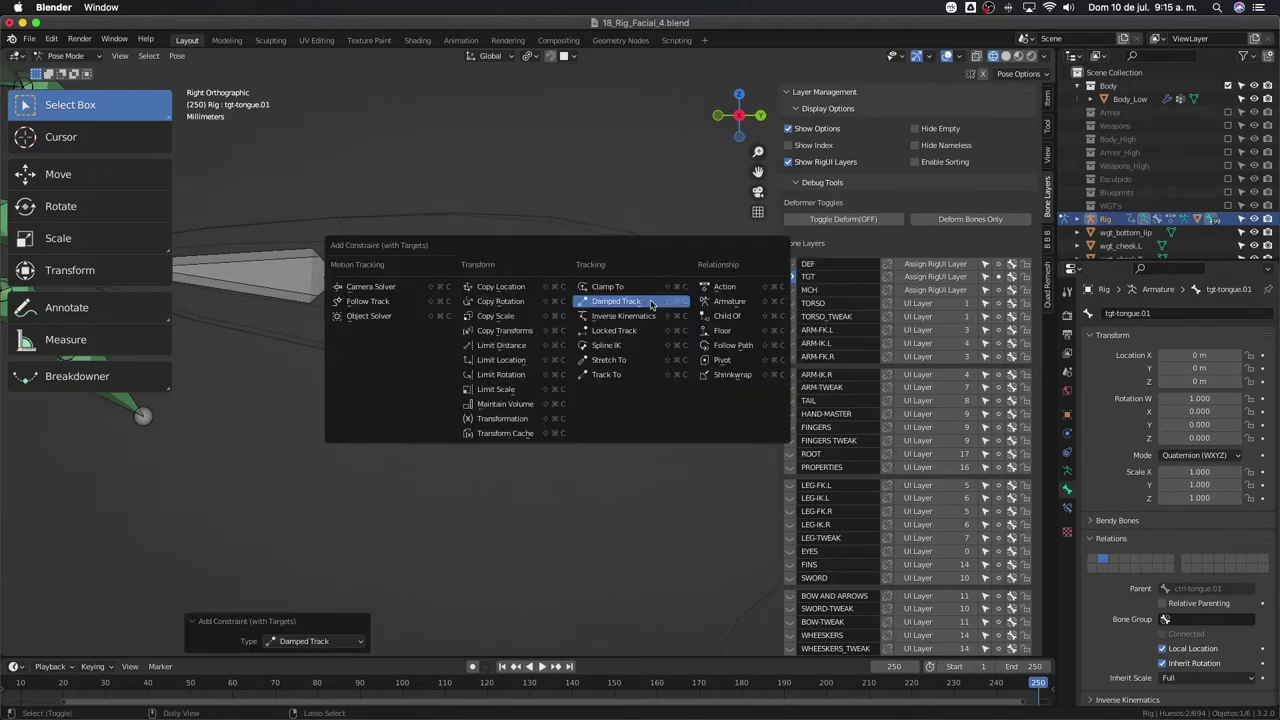
pyautogui.click(642, 366)
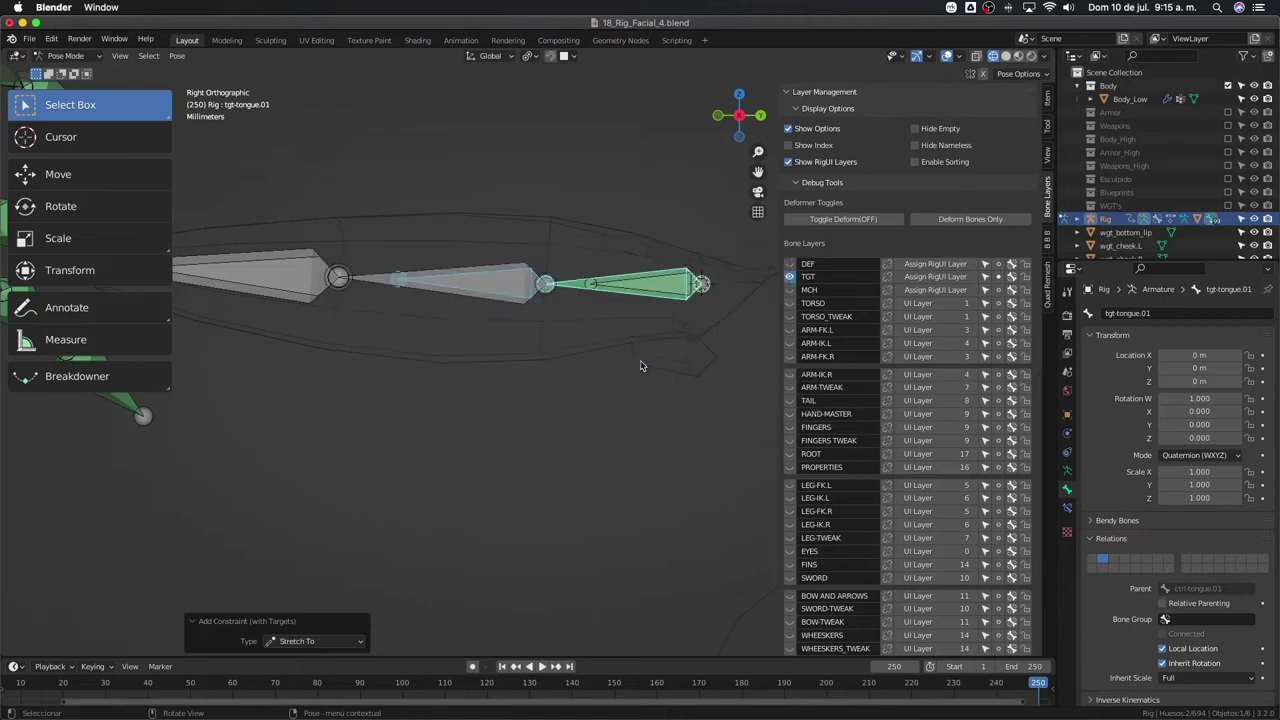
# - Give tgt-tongue.02 Damped Track and Stretch To constraints targeting ctrl-tongue.03
pyautogui.click(296, 262)
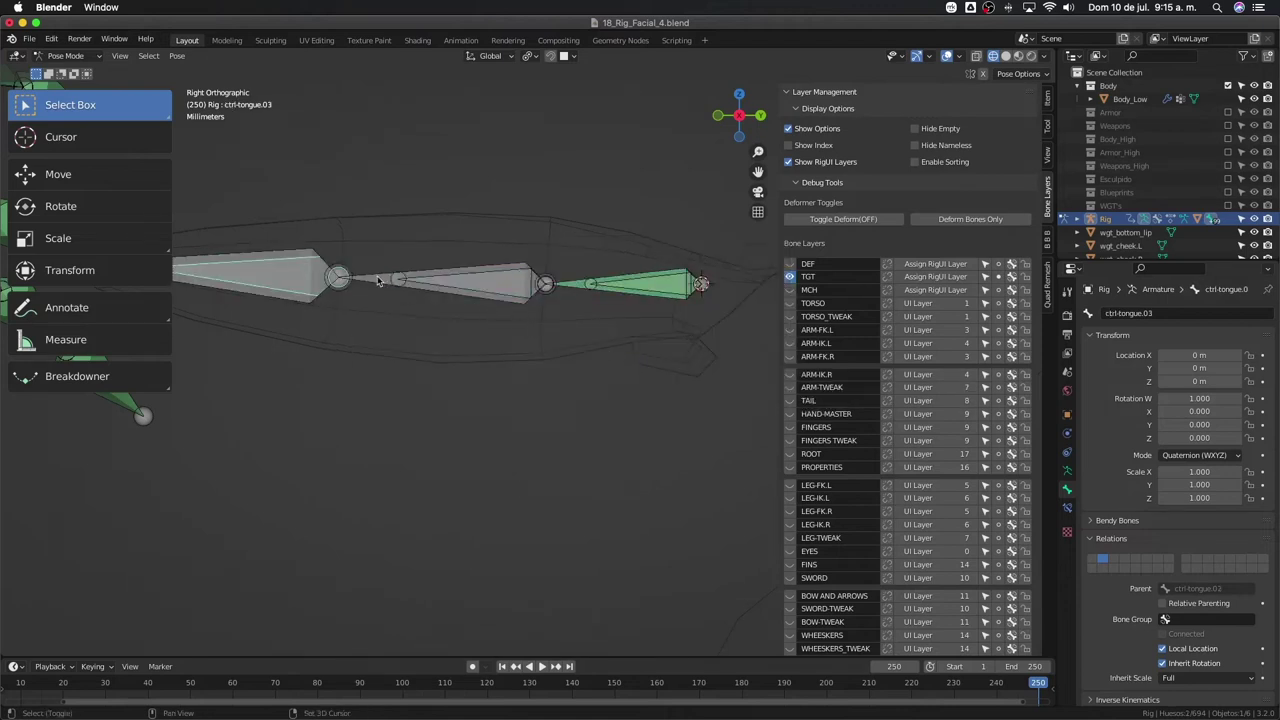
pyautogui.keyDown('shift'); pyautogui.click(378, 281); pyautogui.keyUp('shift')
pyautogui.hotkey('ctrl', 'shift', 'c')
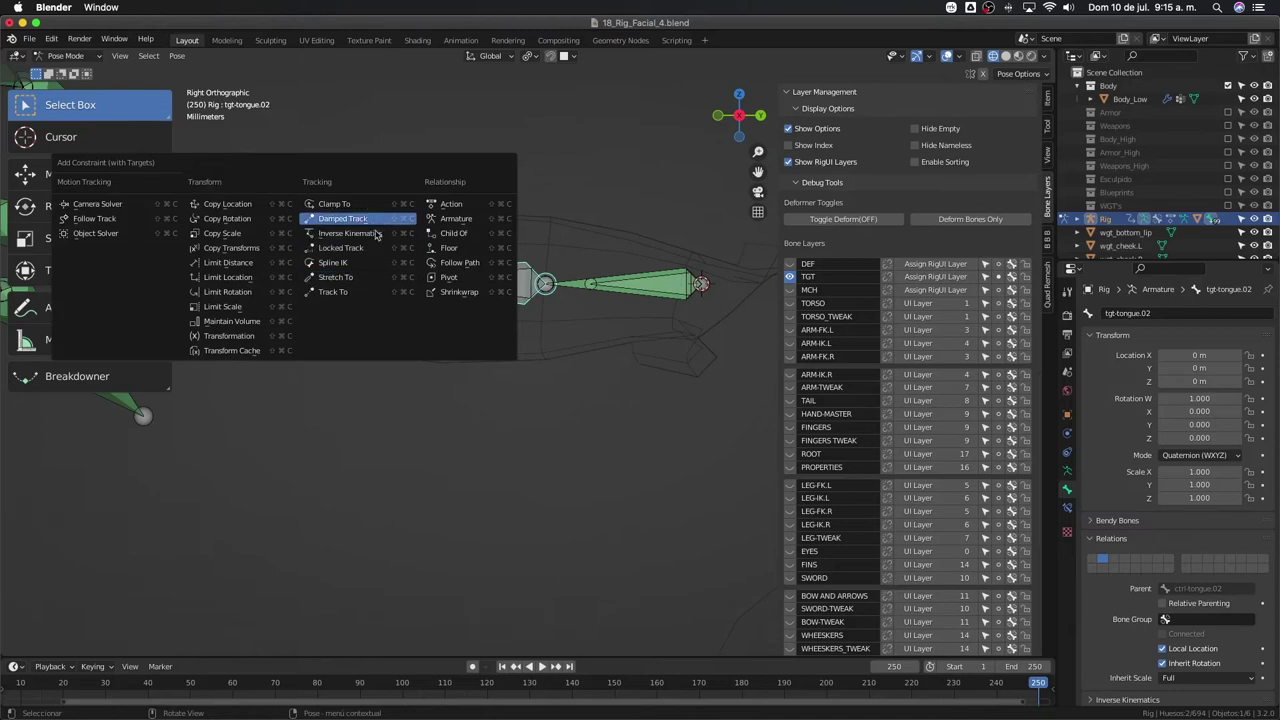
pyautogui.click(378, 233)
pyautogui.hotkey('ctrl', 'shift', 'c')
pyautogui.click(381, 328)
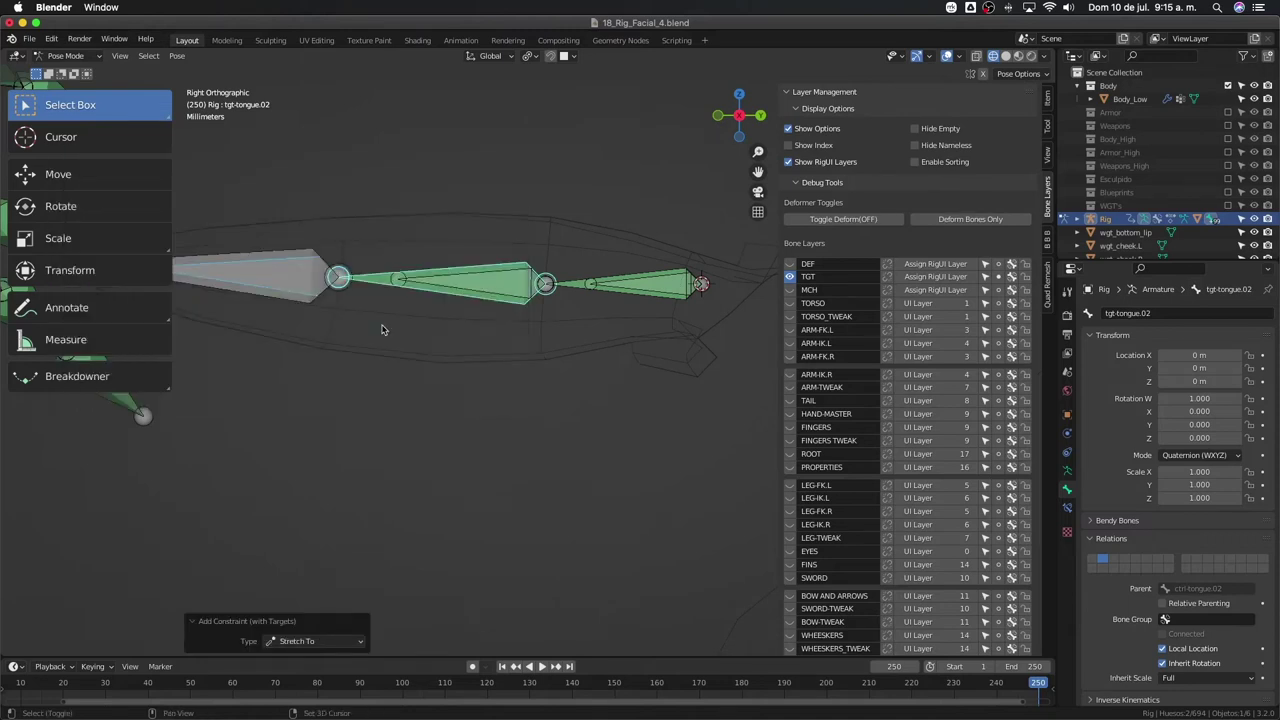
pyautogui.scroll(3, 381, 328)
pyautogui.click(424, 305)
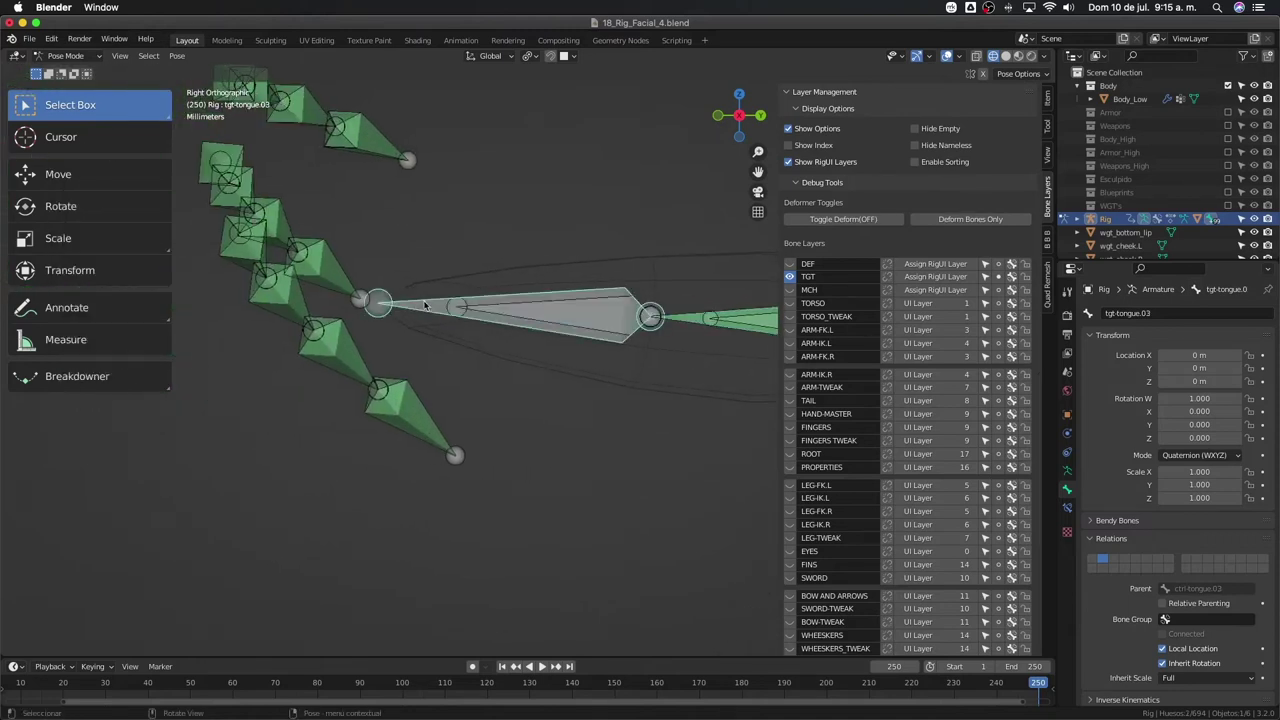
# - In Edit Mode, duplicate ctrl-tongue.03 and snap the copy to the end of tgt-tongue.03
pyautogui.press('Tab')
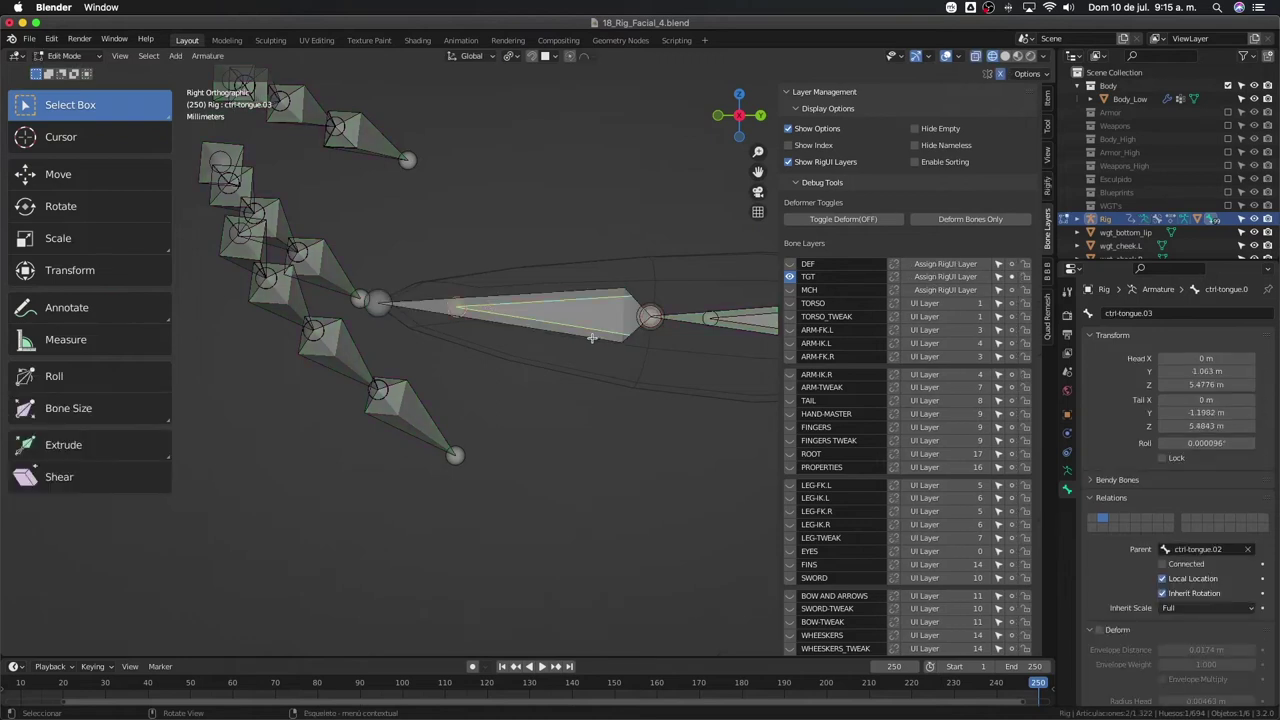
pyautogui.hotkey('shift', 'd')
pyautogui.click(316, 336)
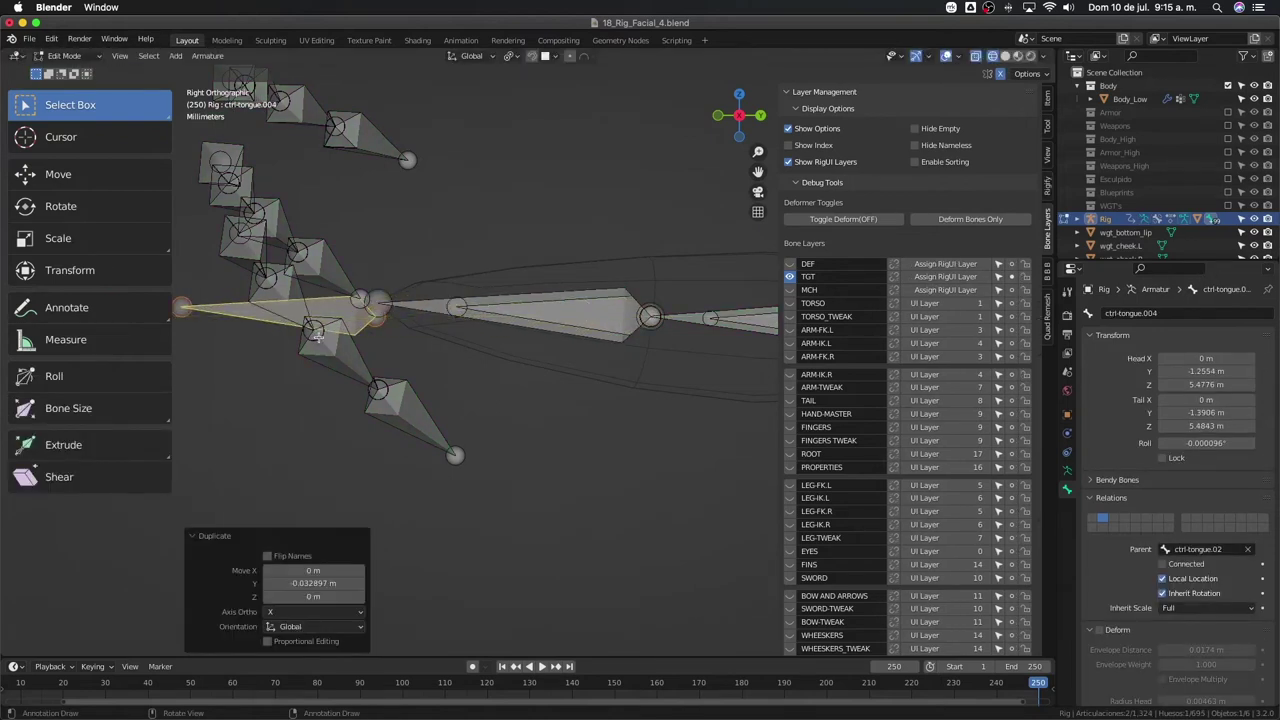
pyautogui.press('g')
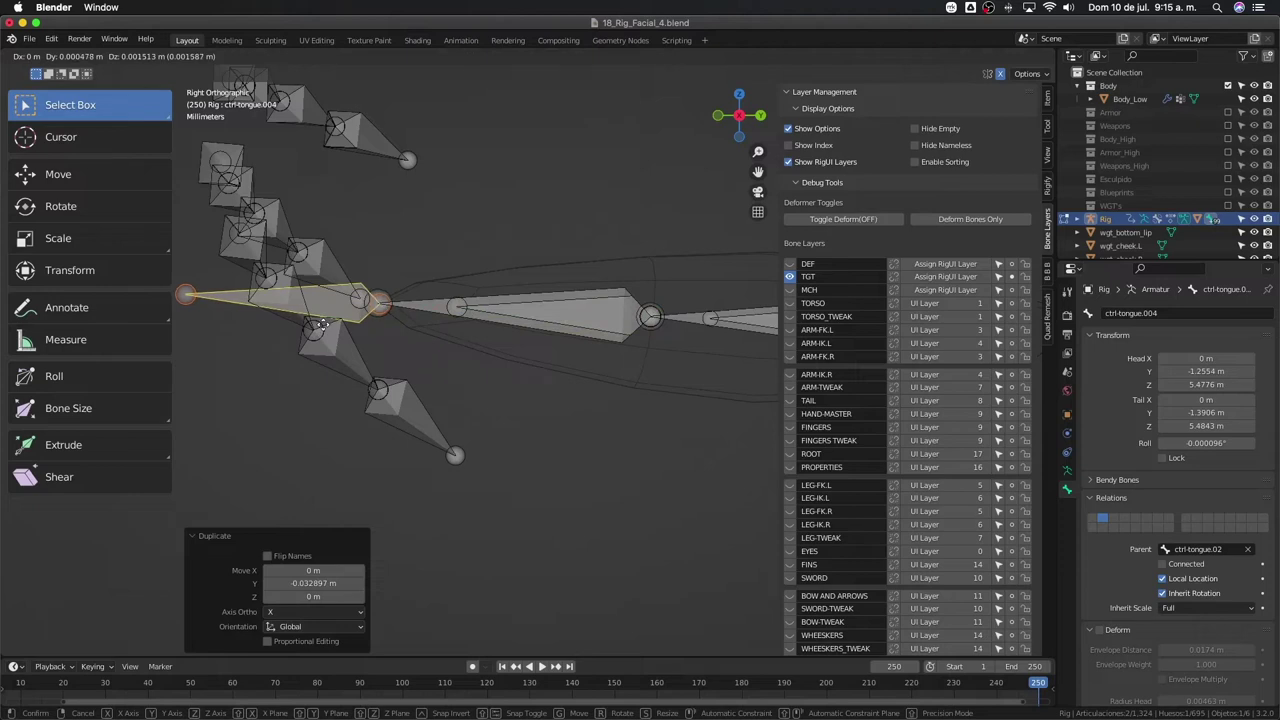
pyautogui.click(343, 300)
pyautogui.click(380, 318)
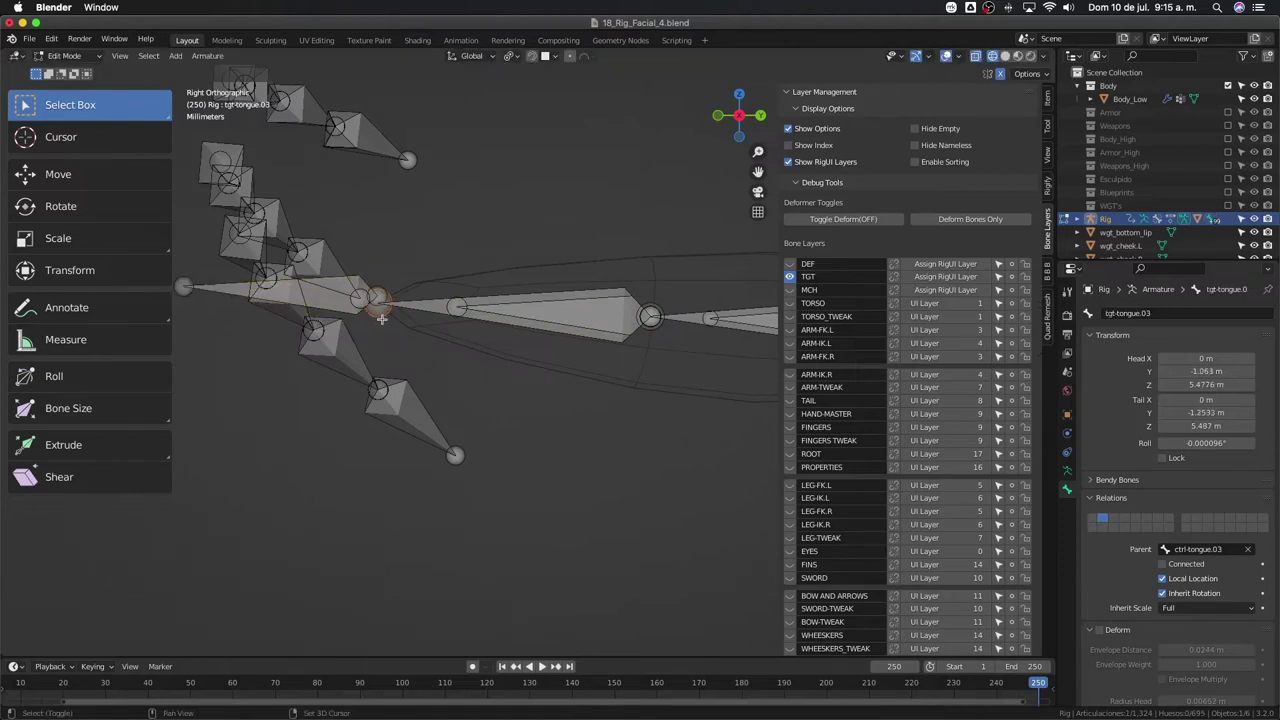
pyautogui.hotkey('shift', 's')
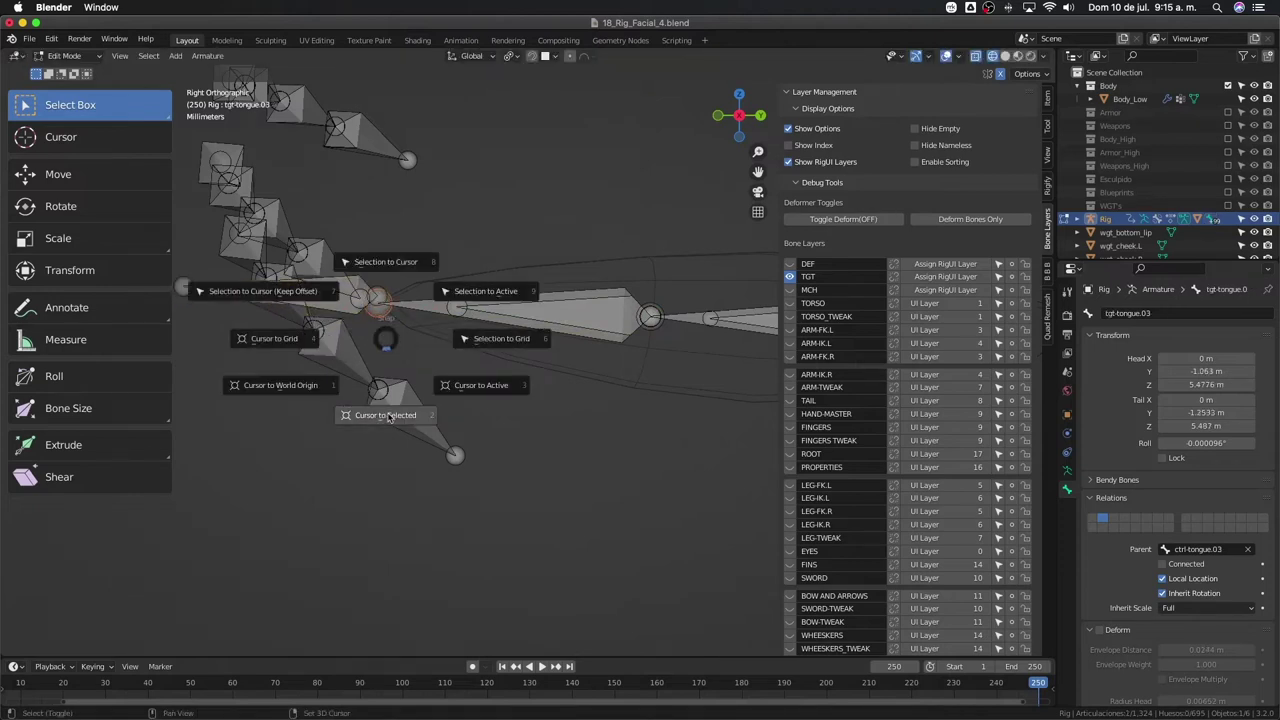
pyautogui.click(393, 416)
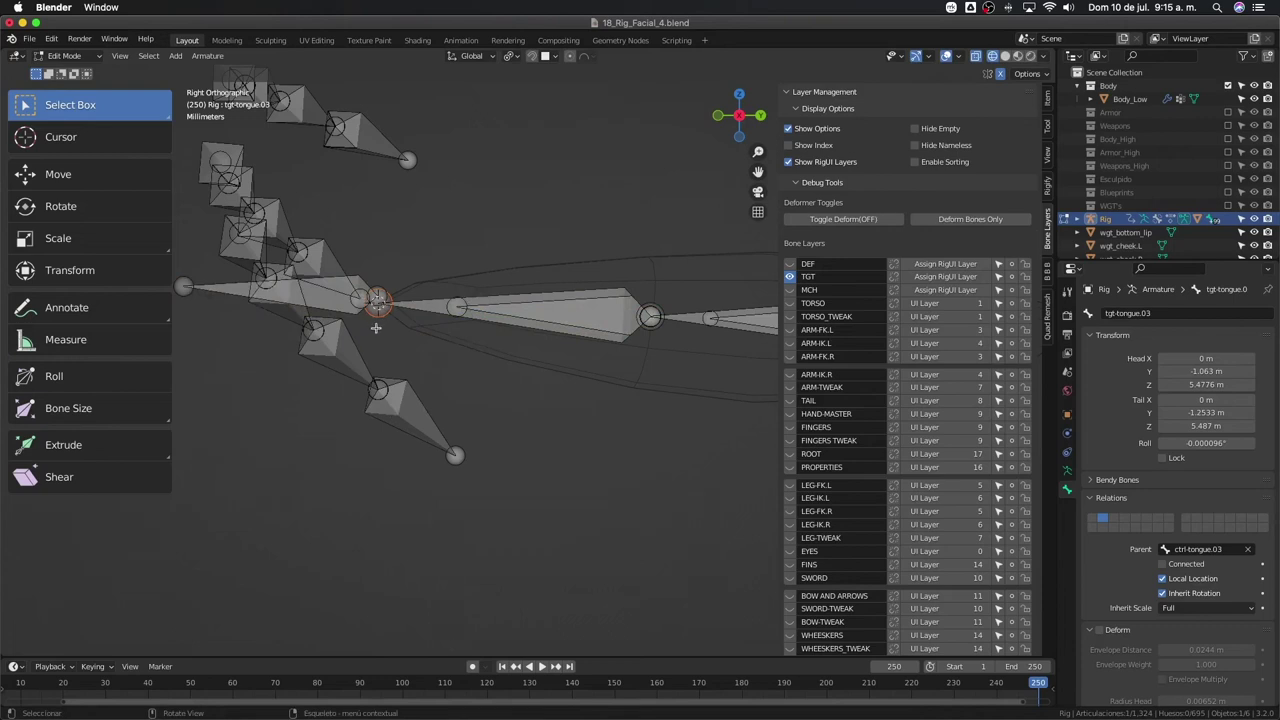
pyautogui.keyDown('shift'); pyautogui.click(330, 311); pyautogui.keyUp('shift')
pyautogui.hotkey('shift', 's')
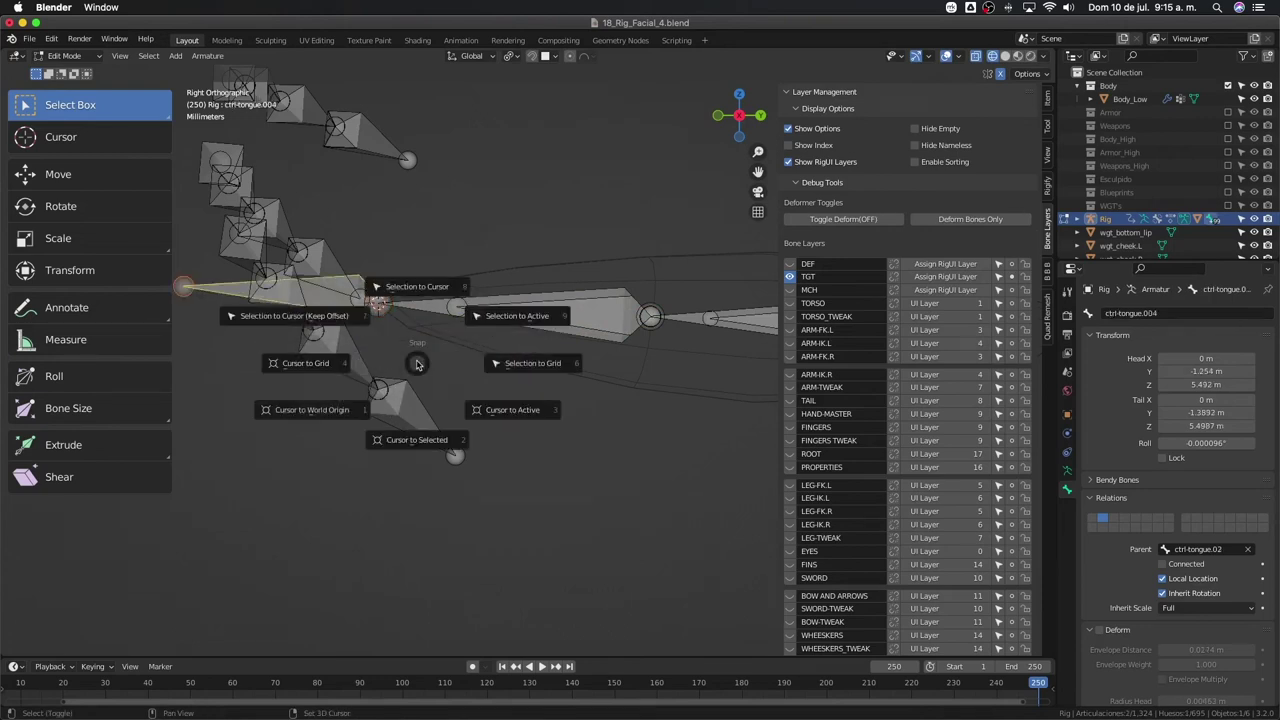
pyautogui.click(407, 291)
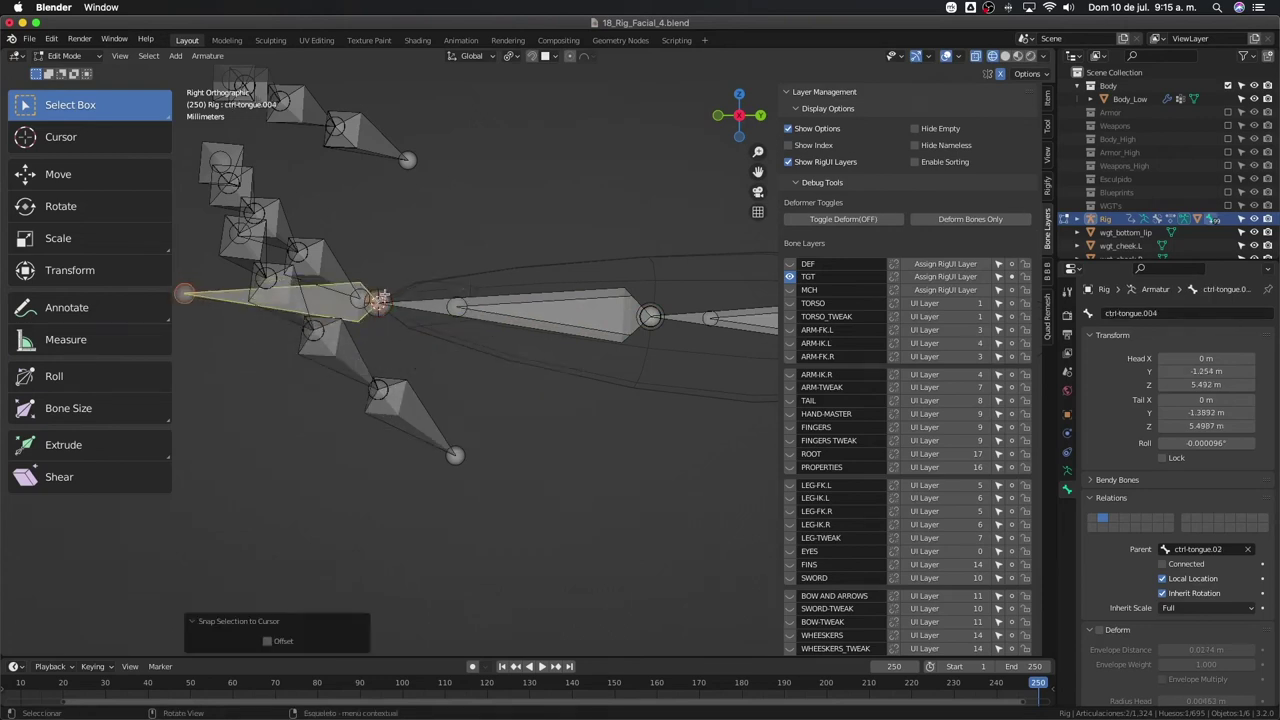
# - Scale the new bone down to about 0.41 and rename it ctrl-tongue.tip
pyautogui.keyDown('shift'); pyautogui.hscroll(1, 520, 363); pyautogui.keyUp('shift')
pyautogui.press('s')
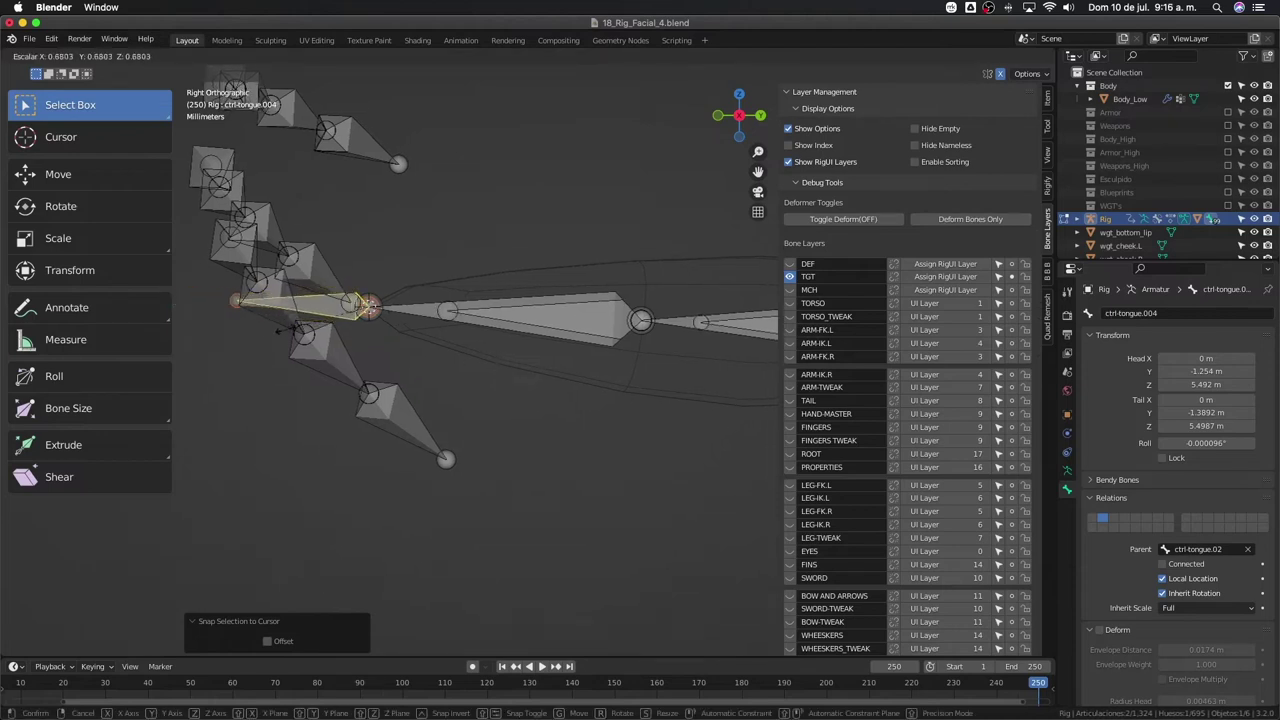
pyautogui.click(318, 325)
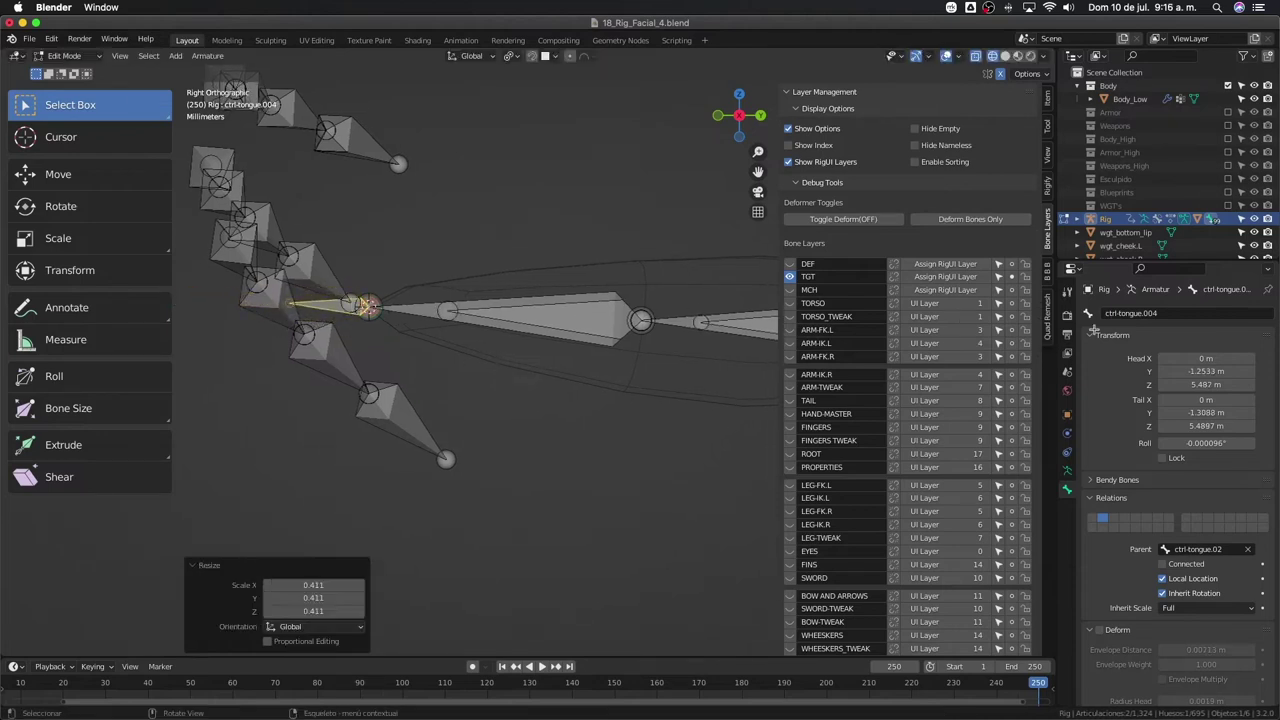
pyautogui.doubleClick(1145, 314)
pyautogui.write('tip')
pyautogui.press('Return')
# - Parent ctrl-tongue.tip to ctrl-tongue.03 with Keep Offset, unhide bones, and return to Pose Mode
pyautogui.hotkey('ctrl', 'Tab')
pyautogui.hotkey('ctrl', 'Tab')
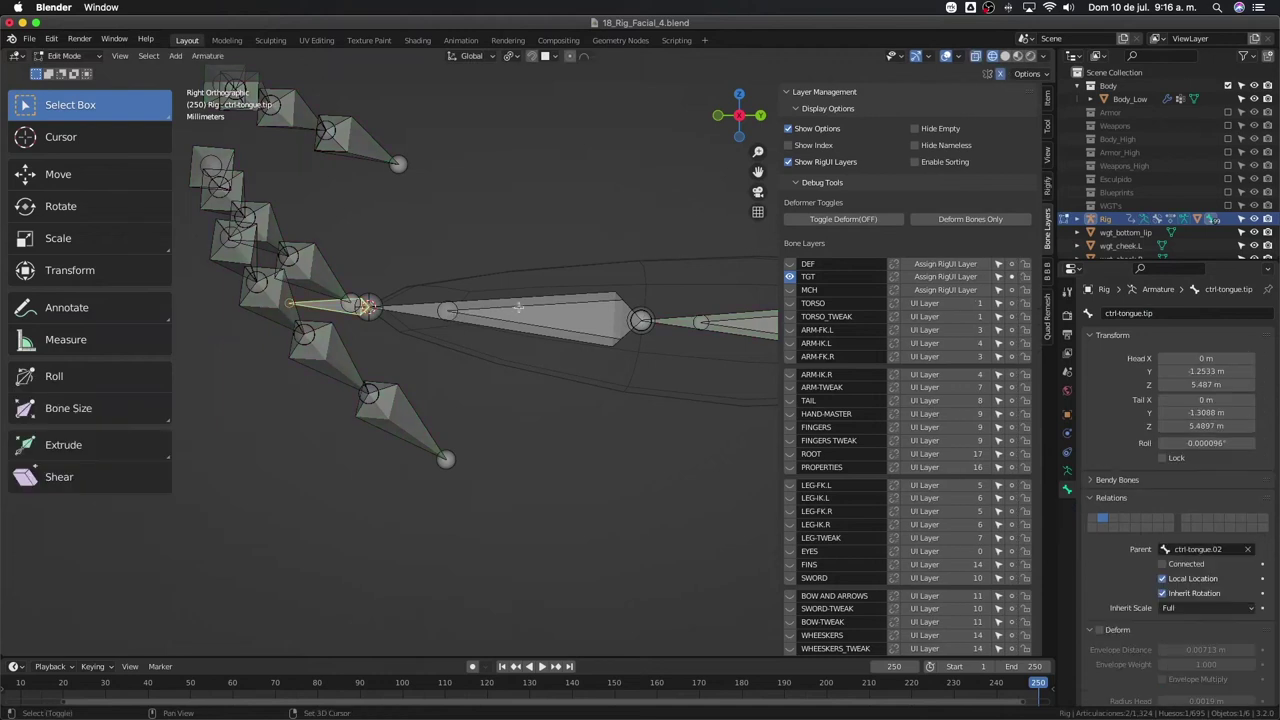
pyautogui.click(518, 310)
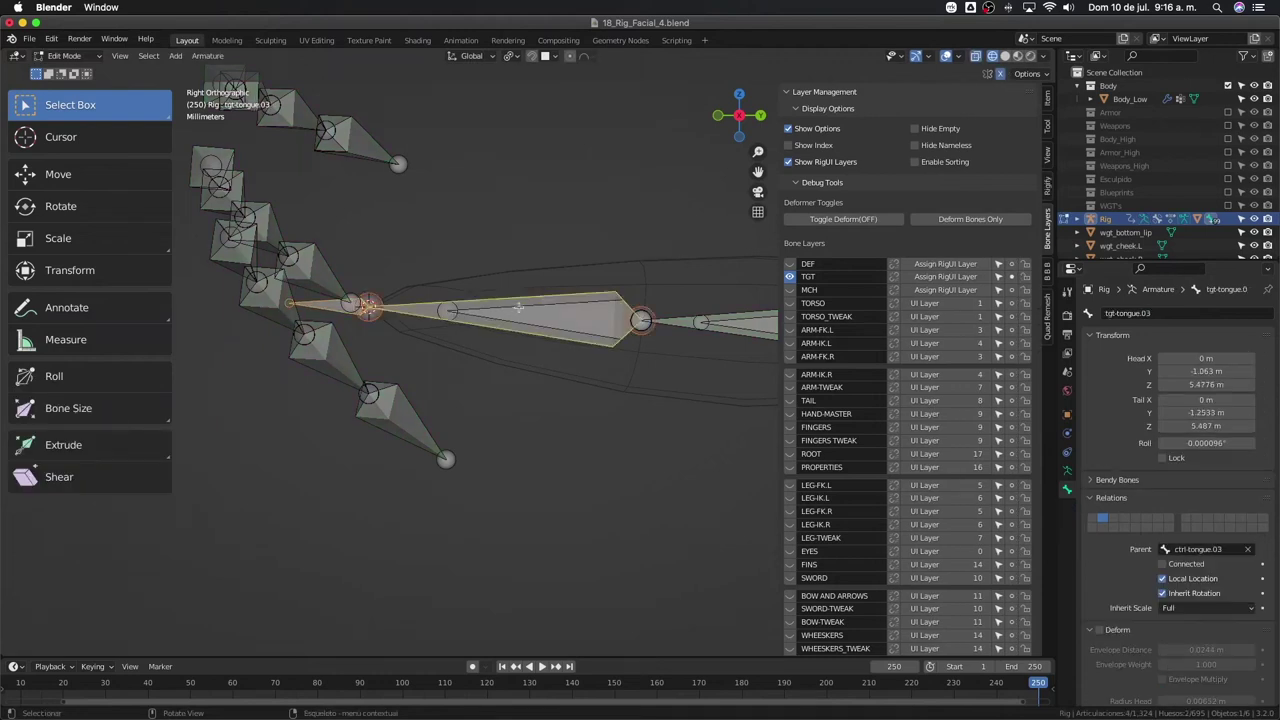
pyautogui.click(518, 308)
pyautogui.press('h')
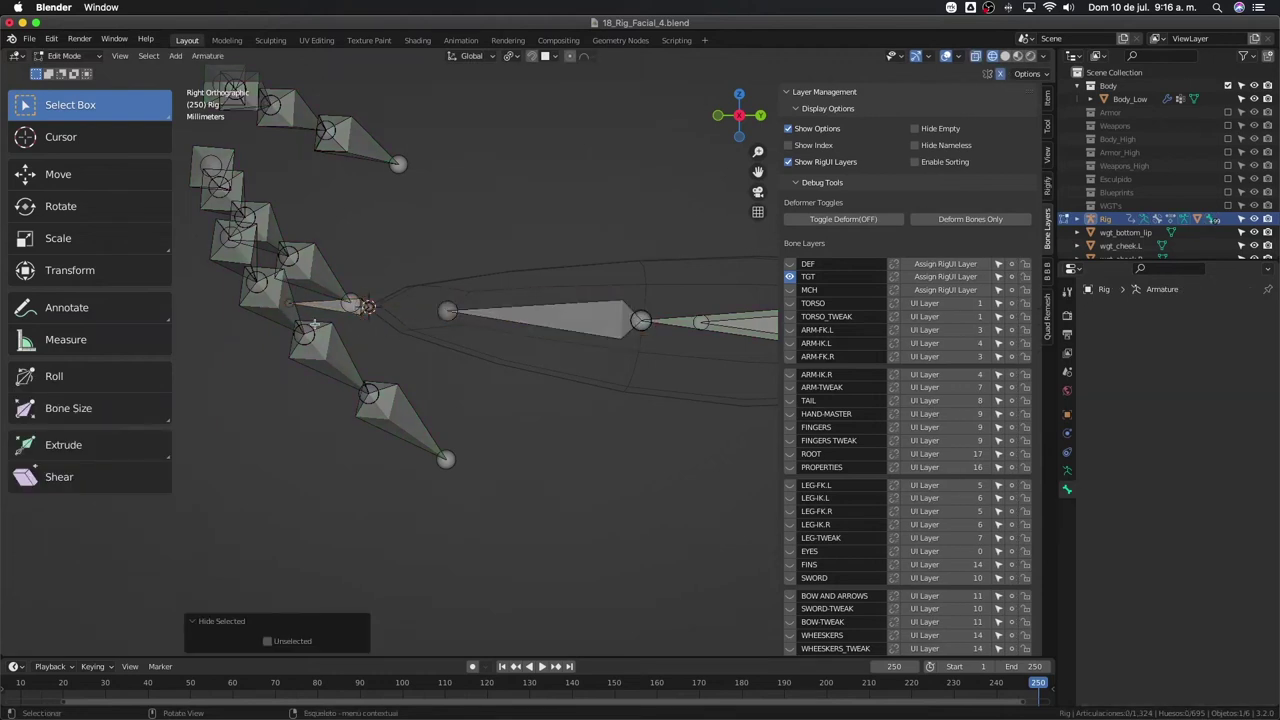
pyautogui.click(323, 312)
pyautogui.keyDown('shift'); pyautogui.click(508, 318); pyautogui.keyUp('shift')
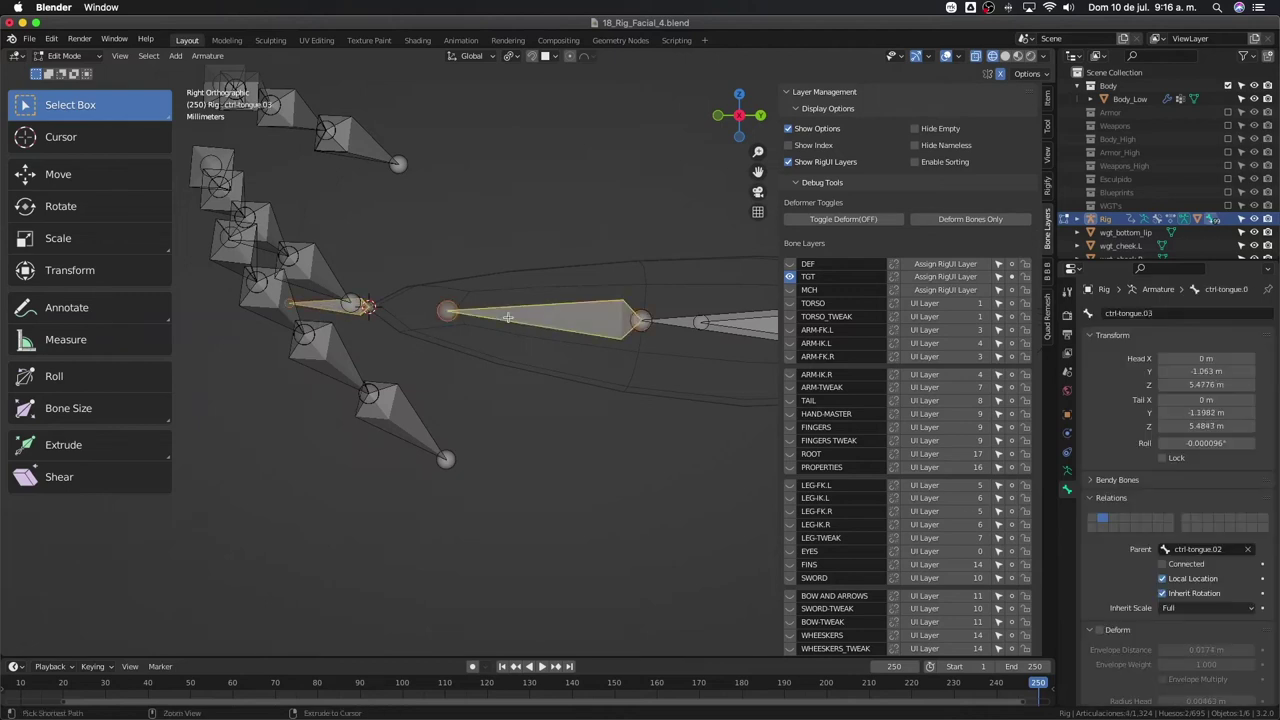
pyautogui.hotkey('ctrl', 'p')
pyautogui.click(497, 318)
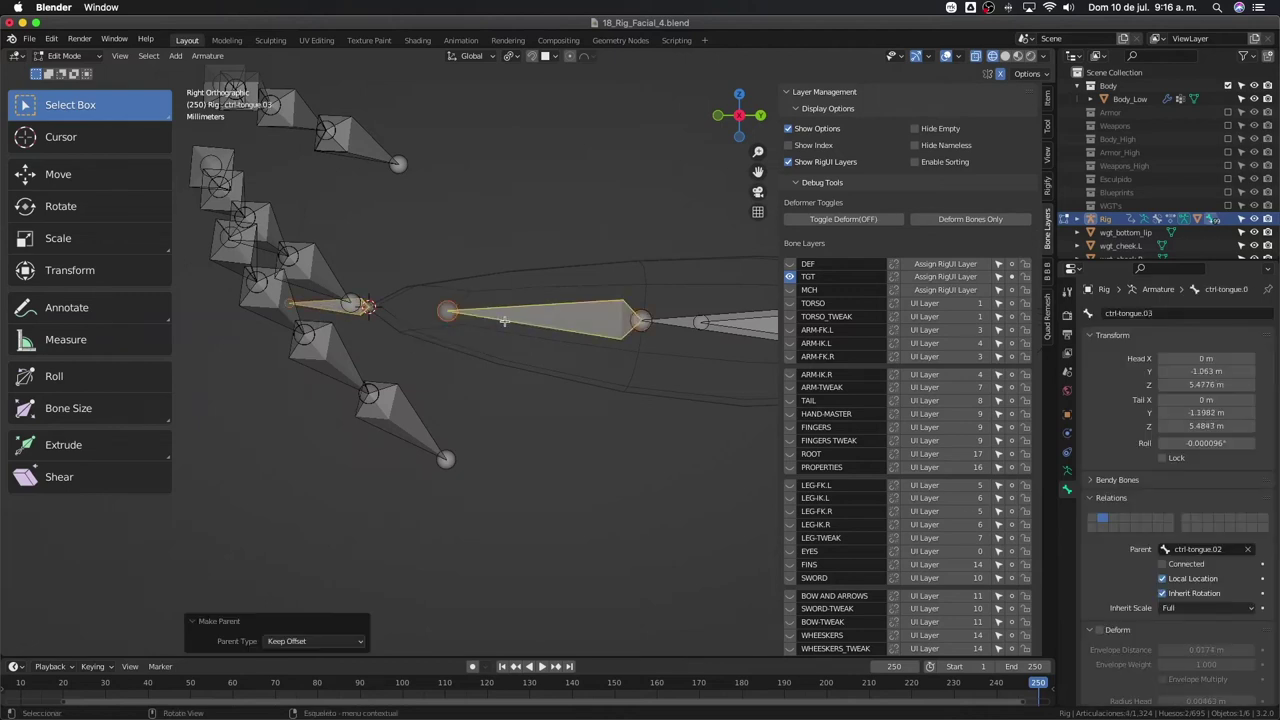
pyautogui.hotkey('alt', 'h')
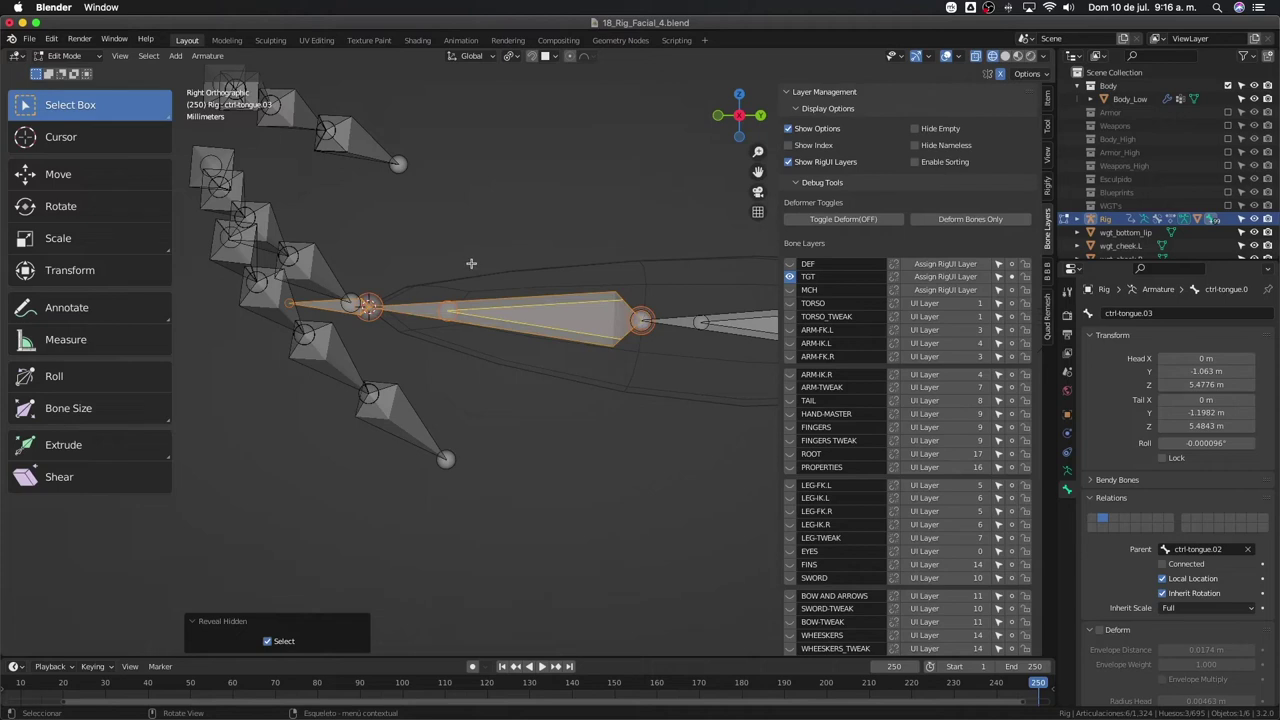
pyautogui.click(453, 308)
pyautogui.press('Tab')
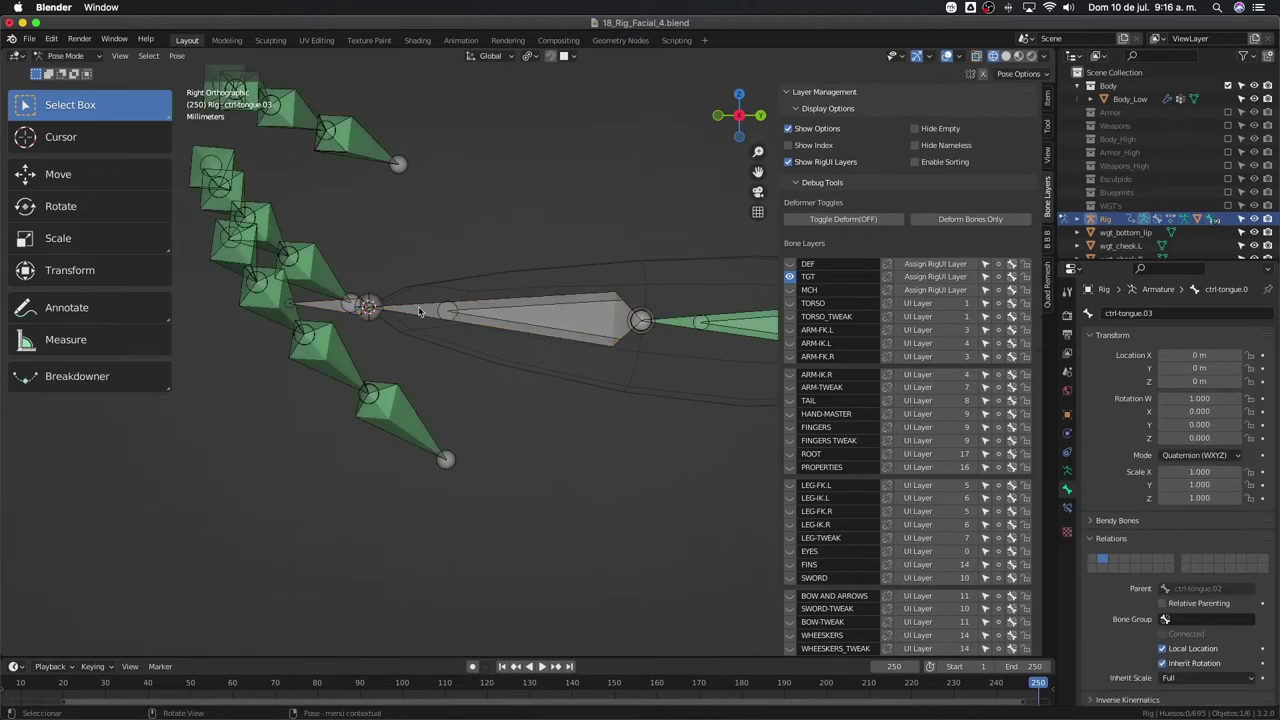
# - Add Damped Track and Stretch To constraints on tgt-tongue.03 targeting ctrl-tongue.tip
pyautogui.click(419, 312)
pyautogui.keyDown('shift'); pyautogui.click(348, 316); pyautogui.keyUp('shift')
pyautogui.hotkey('ctrl', 'shift', 'c')
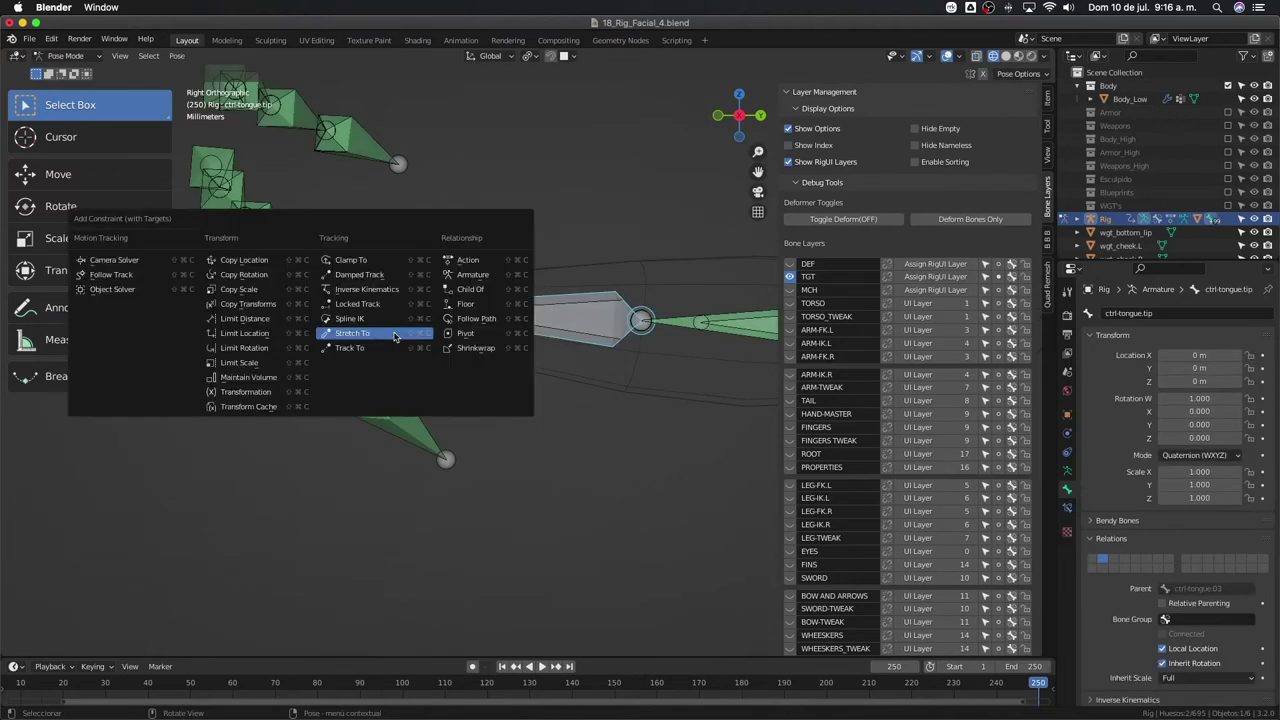
pyautogui.click(390, 274)
pyautogui.hotkey('ctrl', 'shift', 'c')
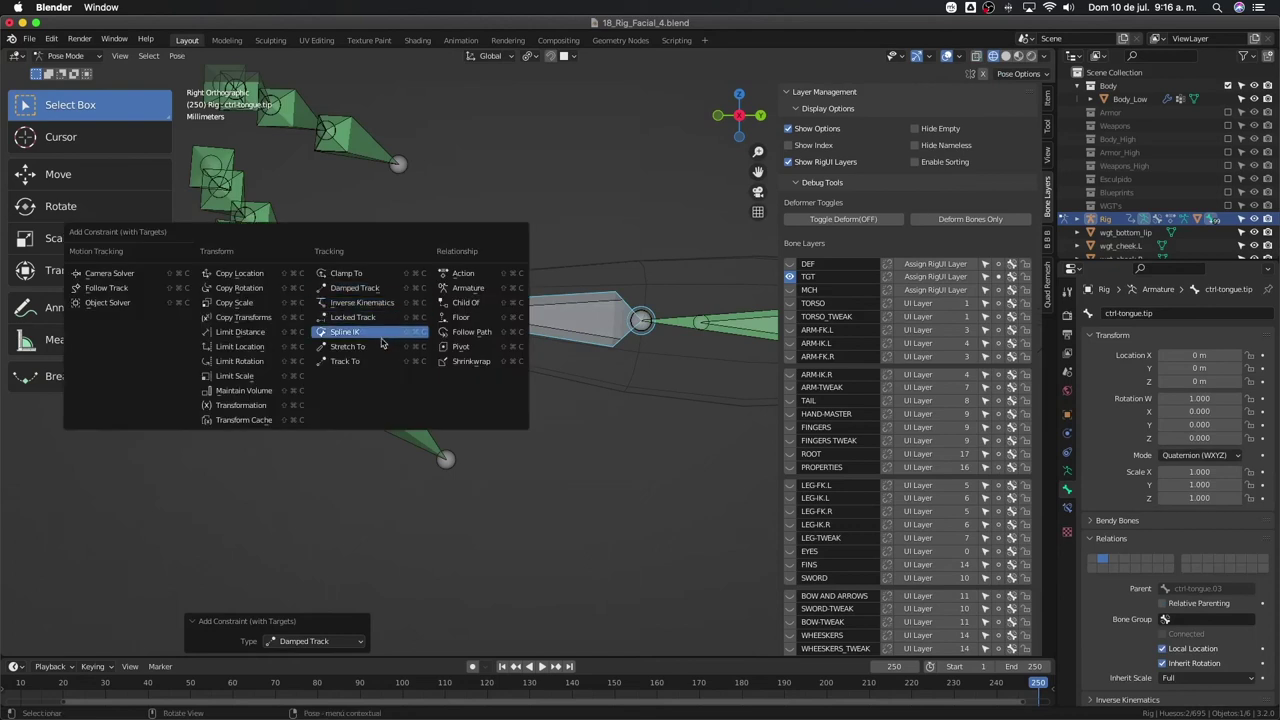
pyautogui.click(385, 347)
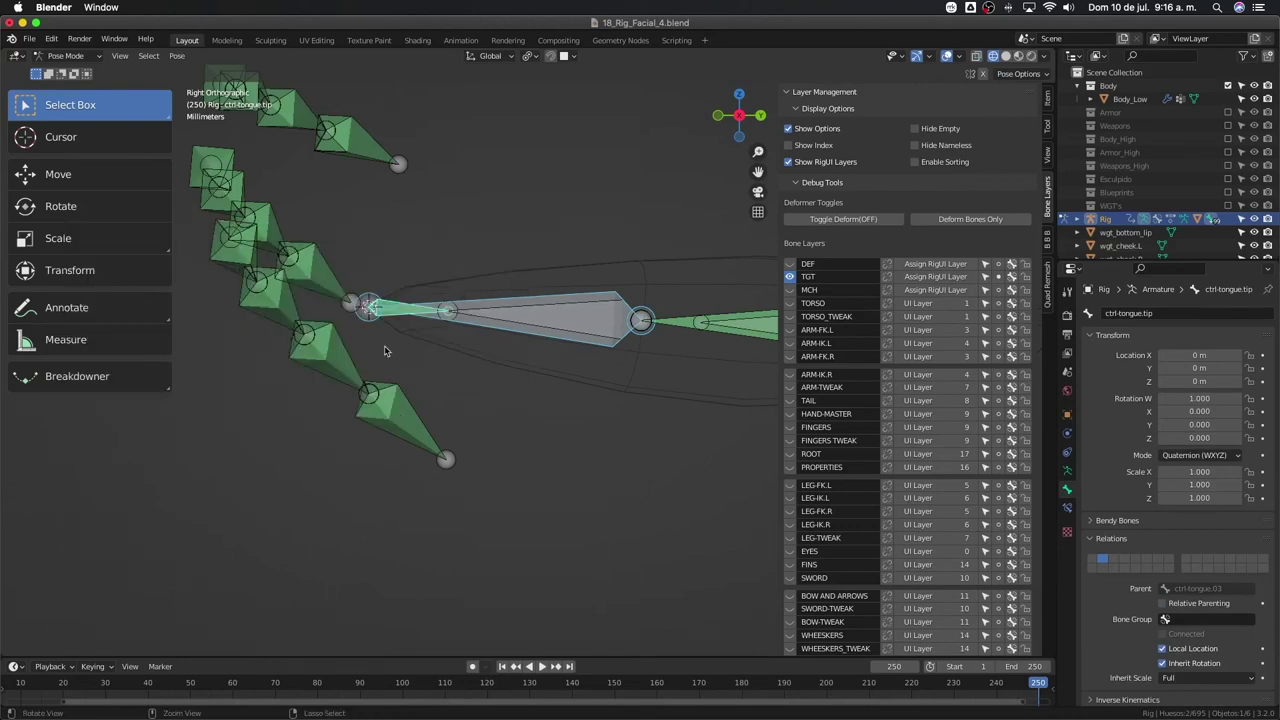
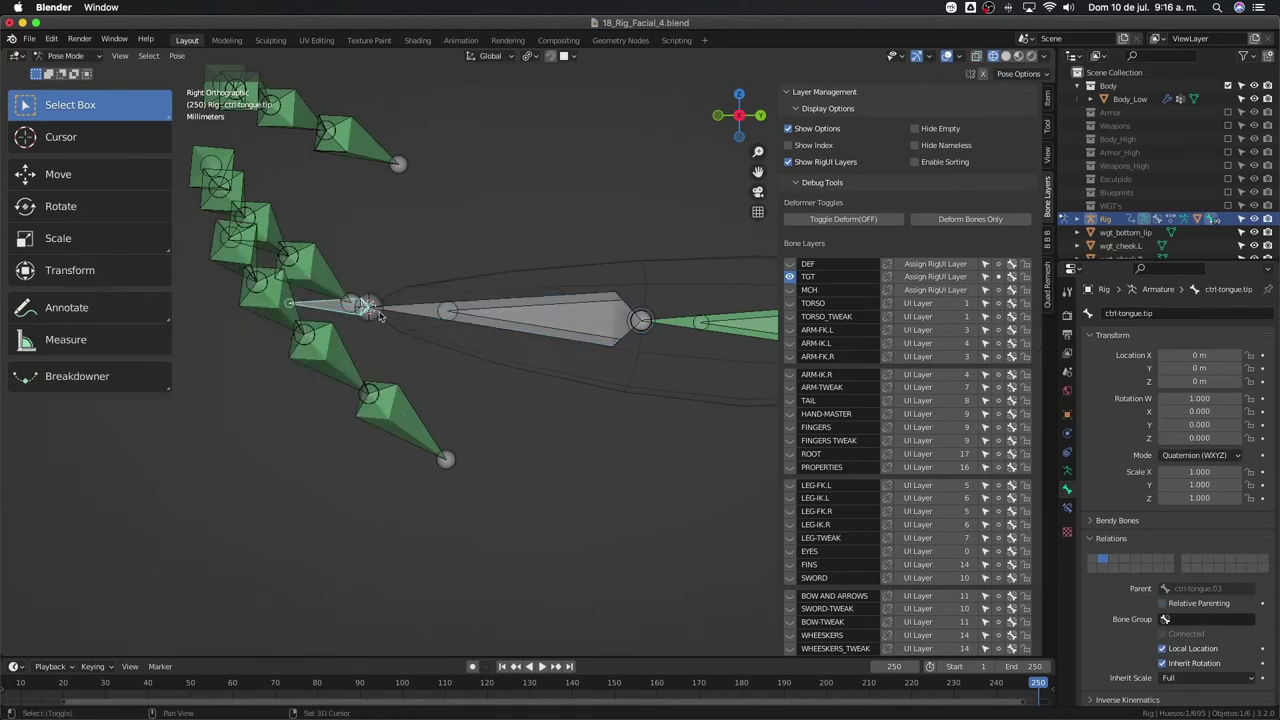
# - Add a Stretch To constraint on tgt-tongue.03 targeting ctrl-tongue.tip
pyautogui.click(415, 316)
pyautogui.hotkey('ctrl', 'shift', 'c')
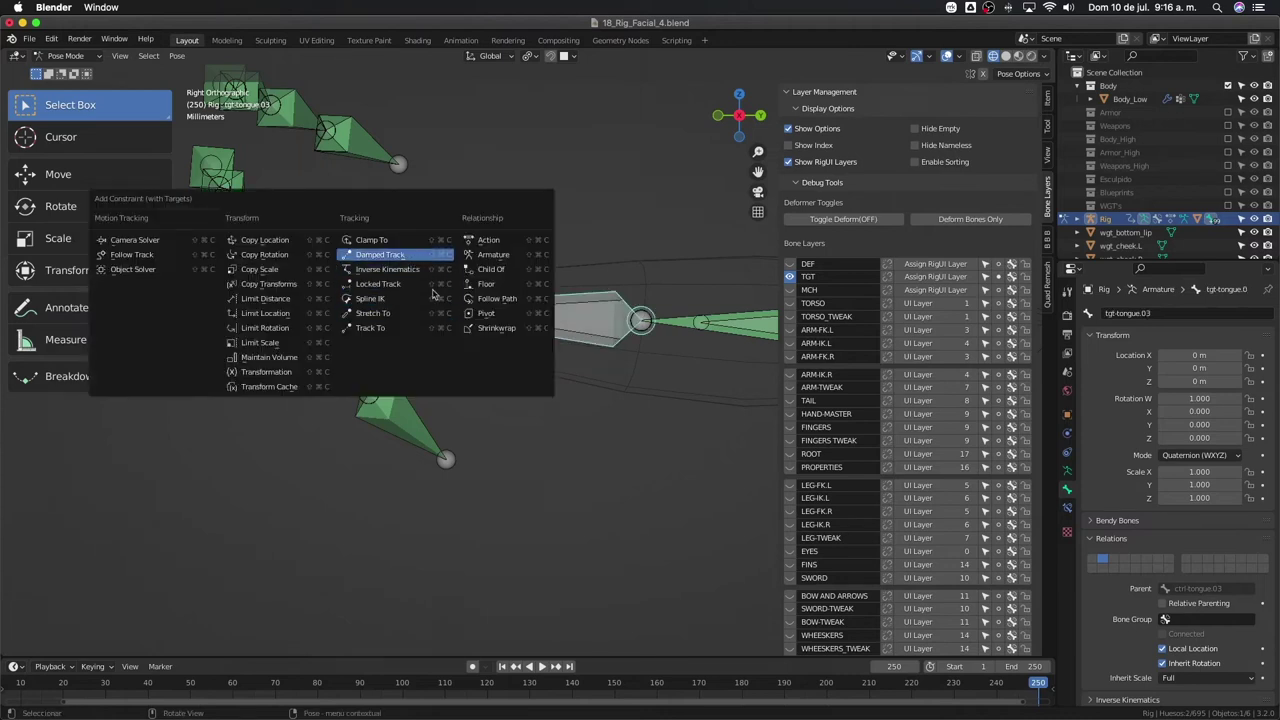
pyautogui.click(433, 290)
pyautogui.hotkey('ctrl', 'shift', 'c')
pyautogui.click(441, 372)
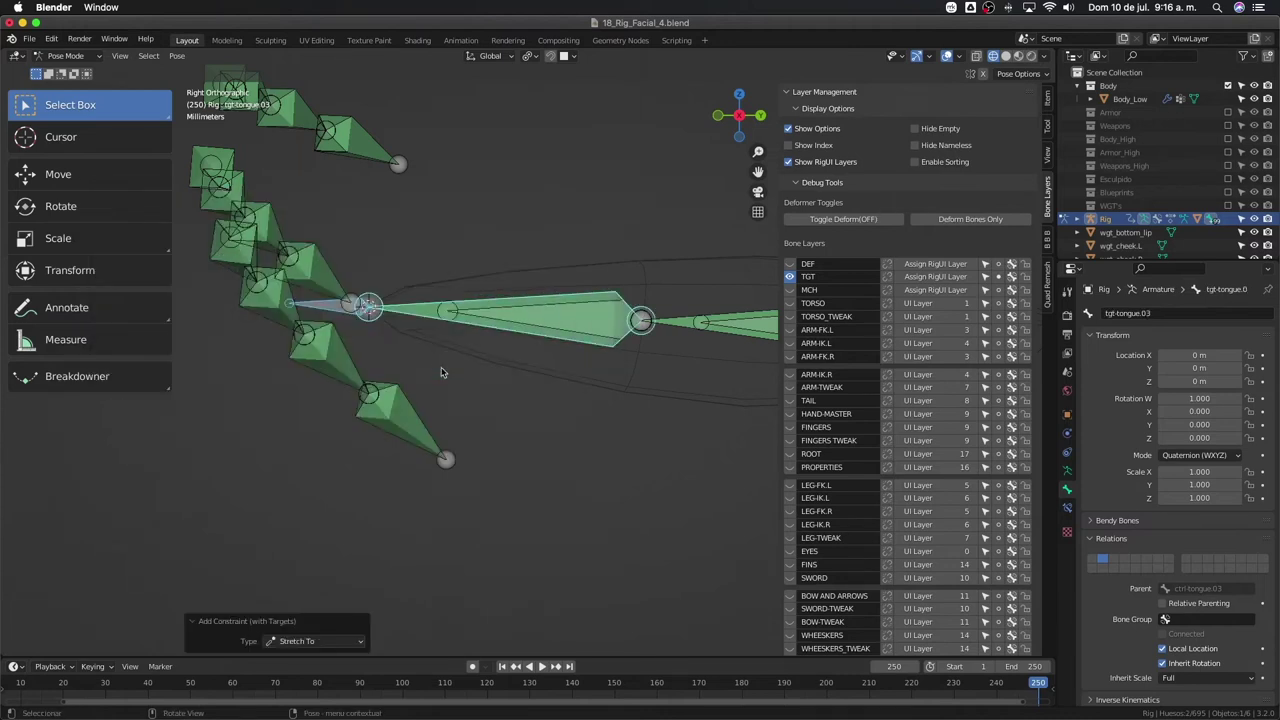
pyautogui.scroll(-3, 441, 372)
pyautogui.scroll(-2, 420, 300)
pyautogui.scroll(-2, 408, 268)
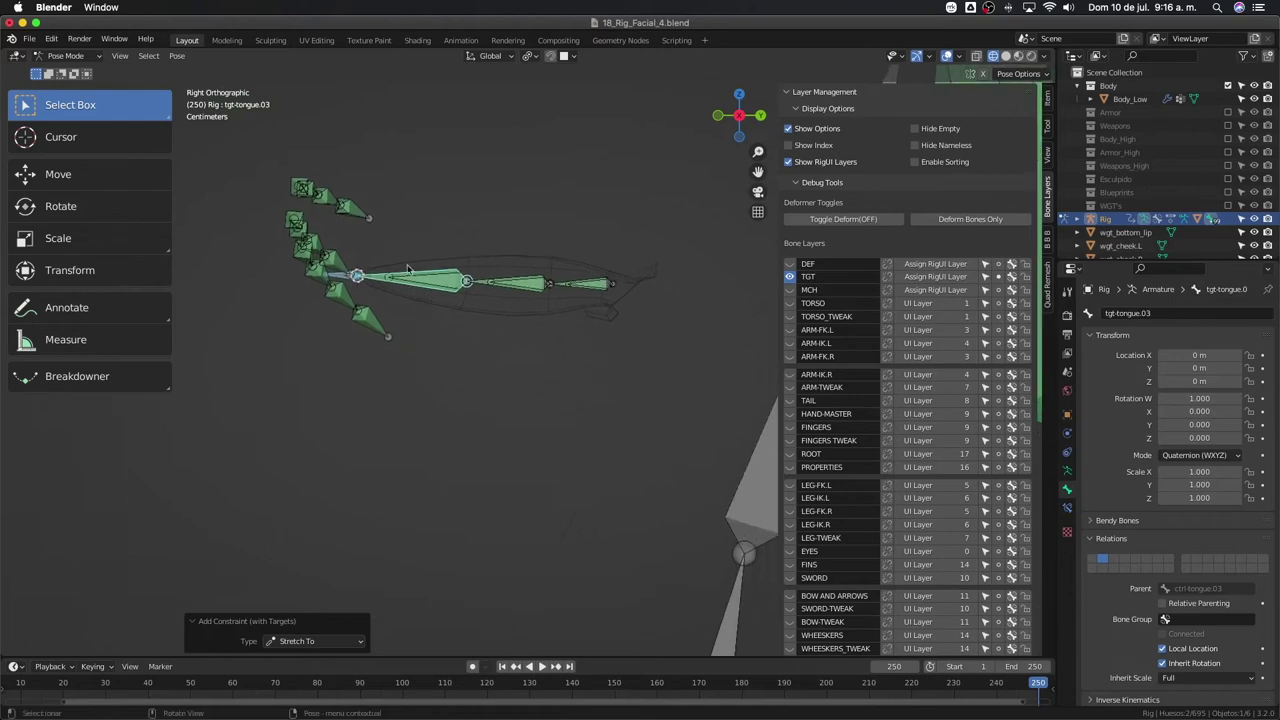
pyautogui.scroll(2, 283, 270)
# - Test-move ctrl-tongue.tip and ctrl-tongue.03, cancelling each move to restore the tongue
pyautogui.click(256, 242)
pyautogui.press('g')
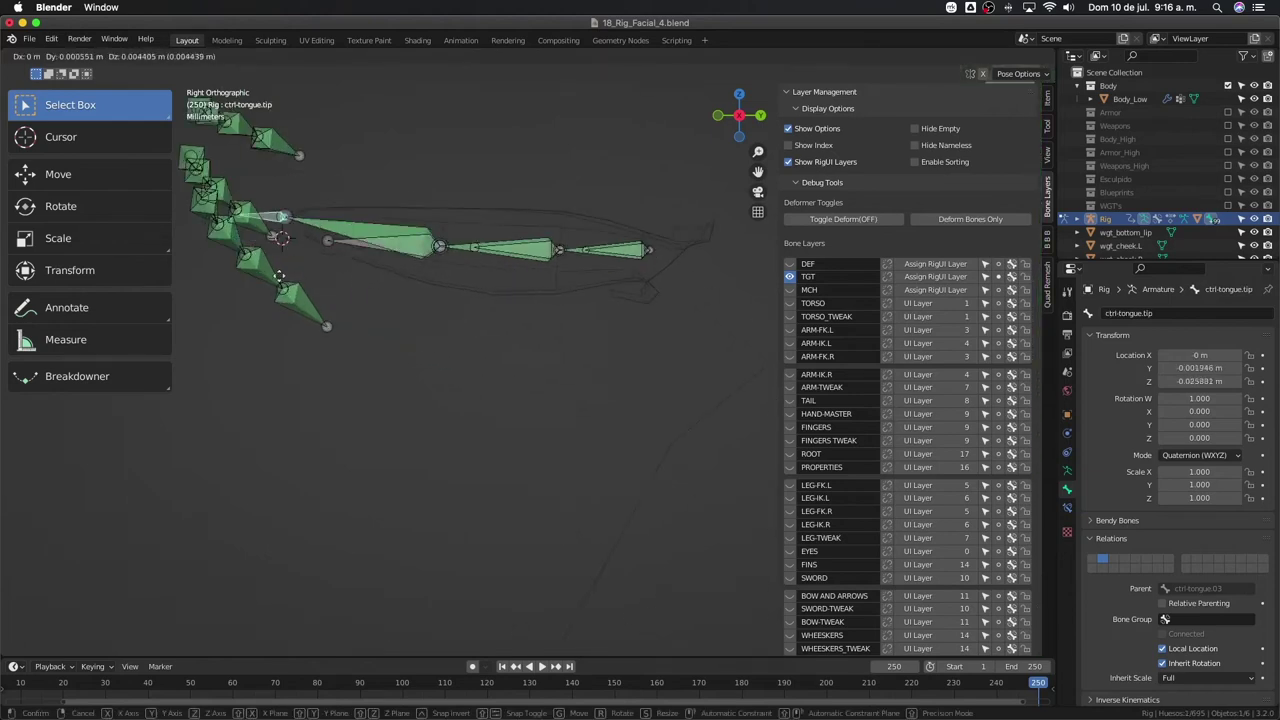
pyautogui.press('Escape')
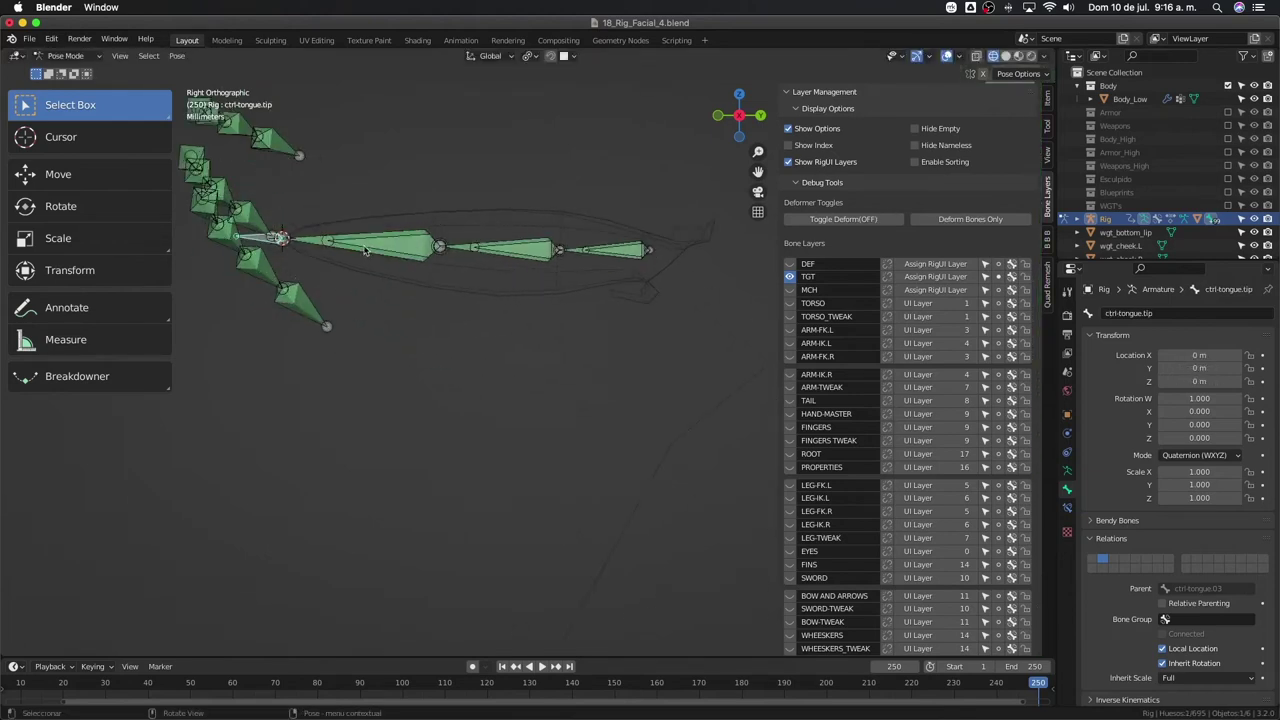
pyautogui.click(365, 250)
pyautogui.click(365, 250)
pyautogui.press('g')
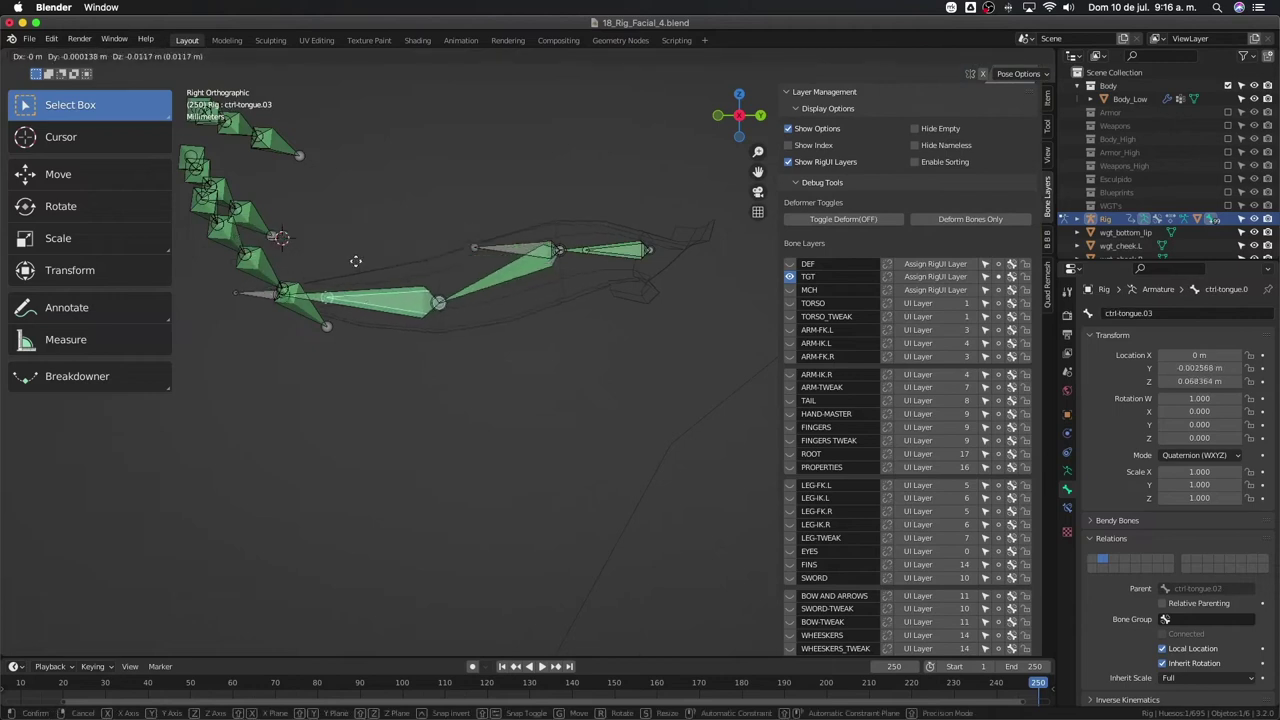
pyautogui.press('Escape')
# - Test-move ctrl-tongue.02 and ctrl-tongue.01, cancelling each, and recentre the view on the tongue
pyautogui.click(502, 255)
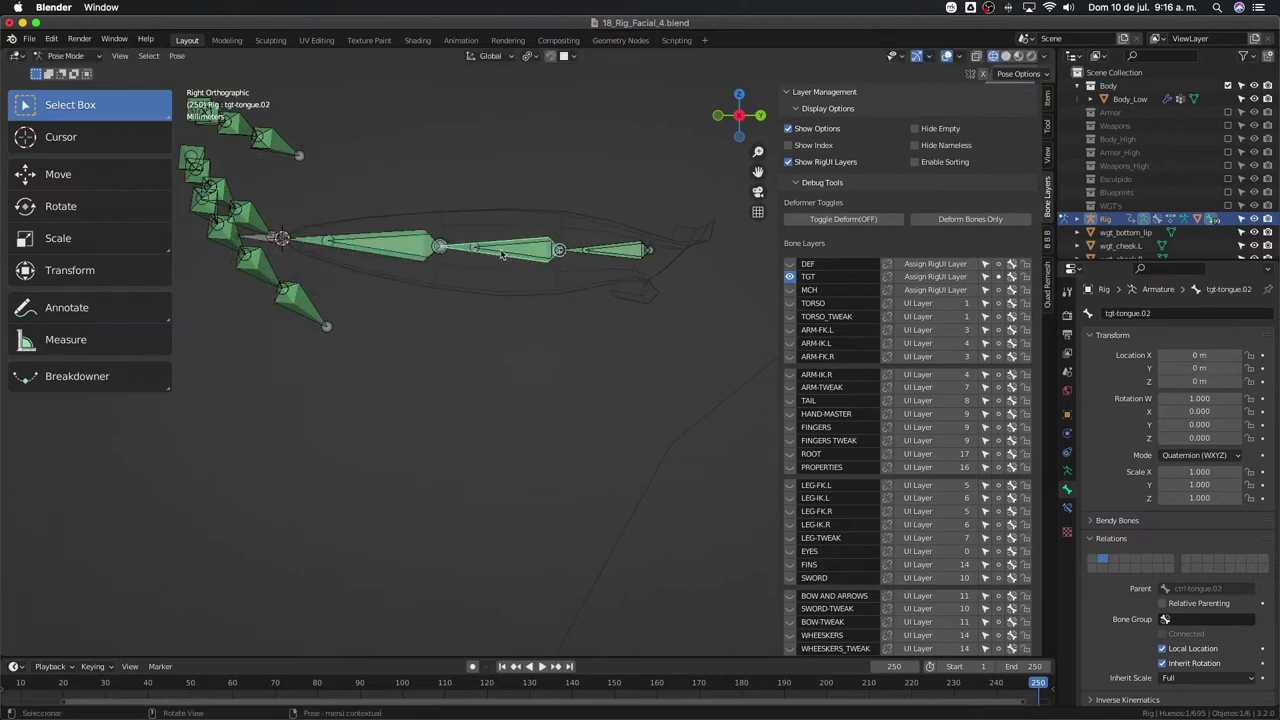
pyautogui.press('g')
pyautogui.press('Escape')
pyautogui.click(602, 261)
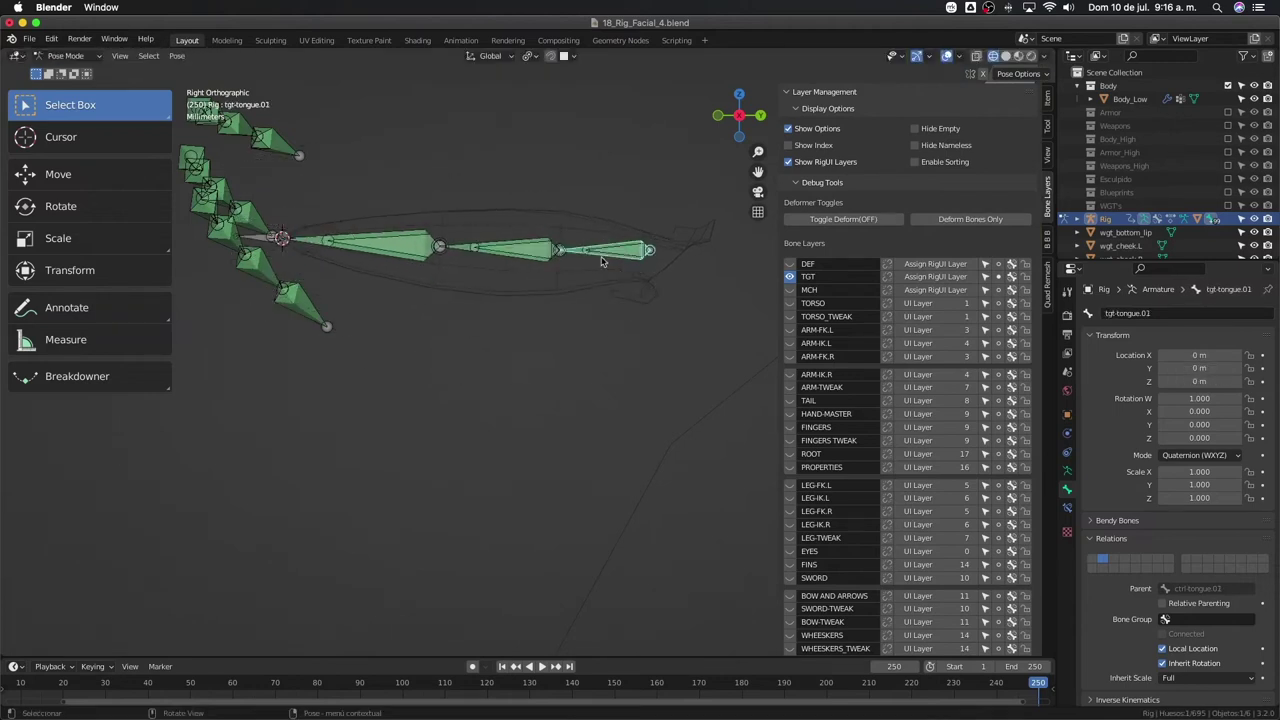
pyautogui.click(603, 257)
pyautogui.press('g')
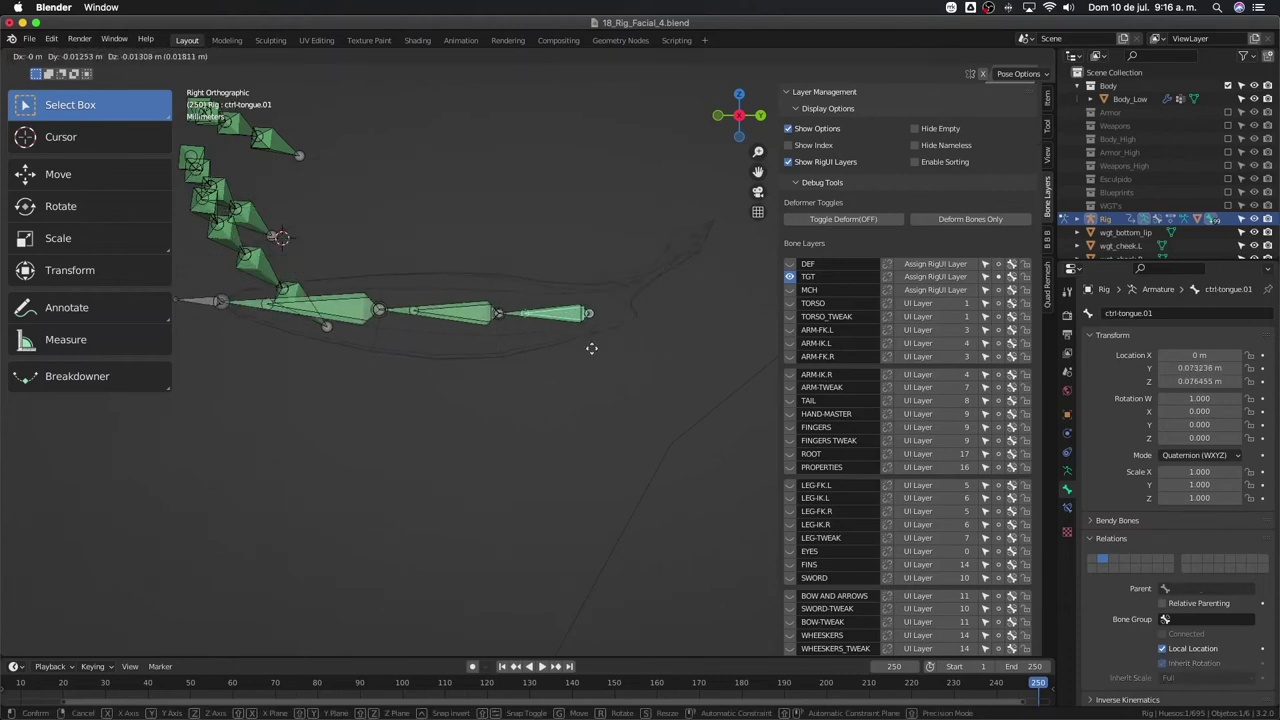
pyautogui.press('Escape')
pyautogui.scroll(2, 551, 286)
pyautogui.scroll(1, 580, 280)
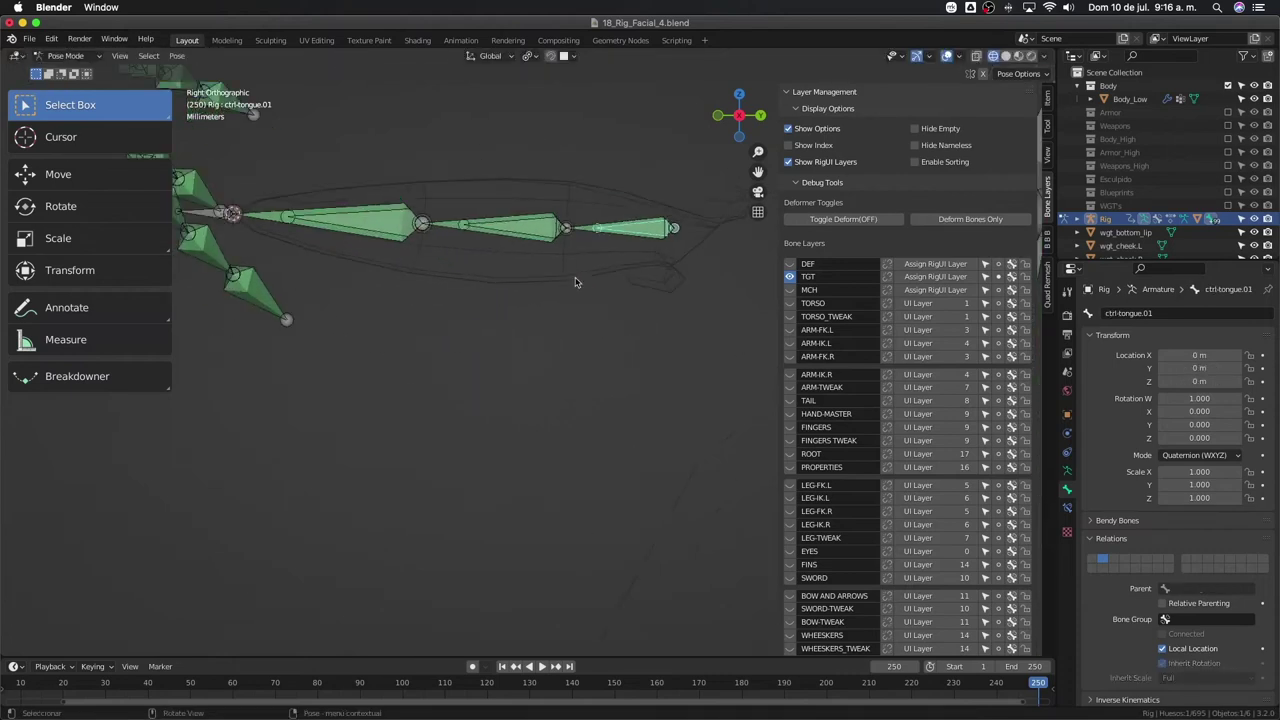
pyautogui.keyDown('shift'); pyautogui.moveTo(580, 280); pyautogui.dragTo(567, 329, button='middle'); pyautogui.keyUp('shift')
pyautogui.scroll(-2, 567, 329)
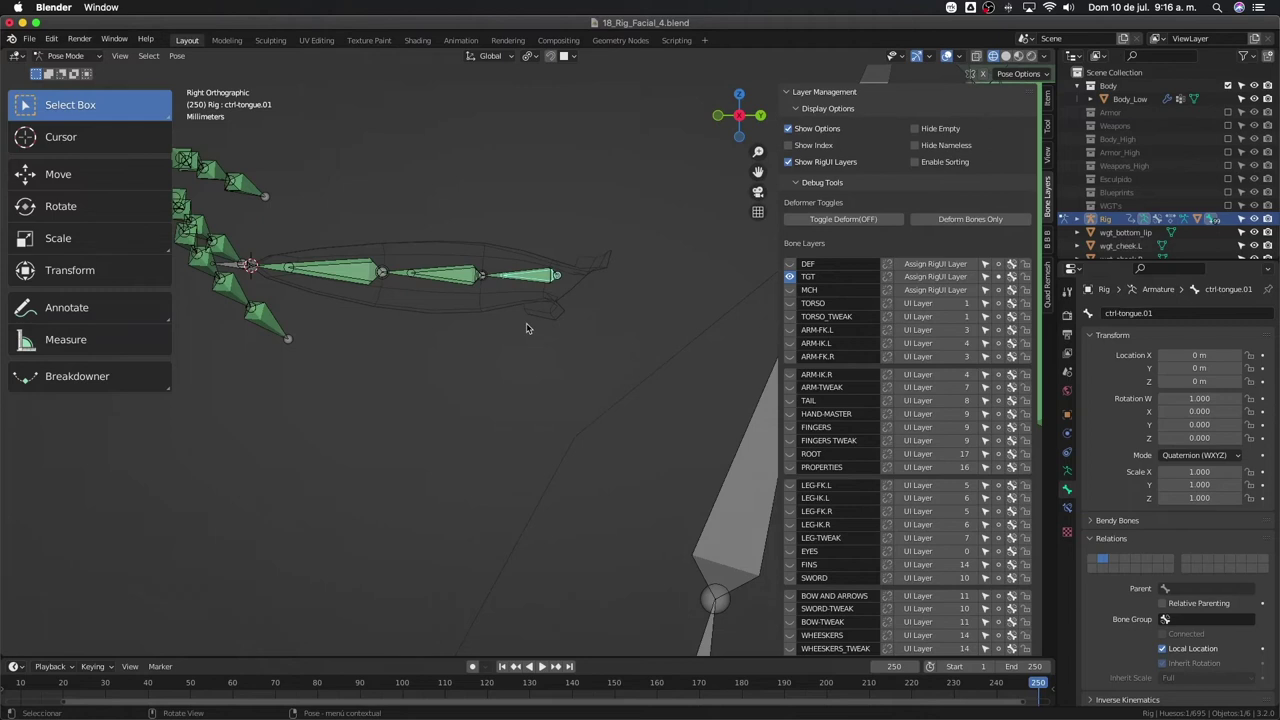
# - Show the deform and target bone layers and unhide all bones in Edit Mode
pyautogui.click(790, 276)
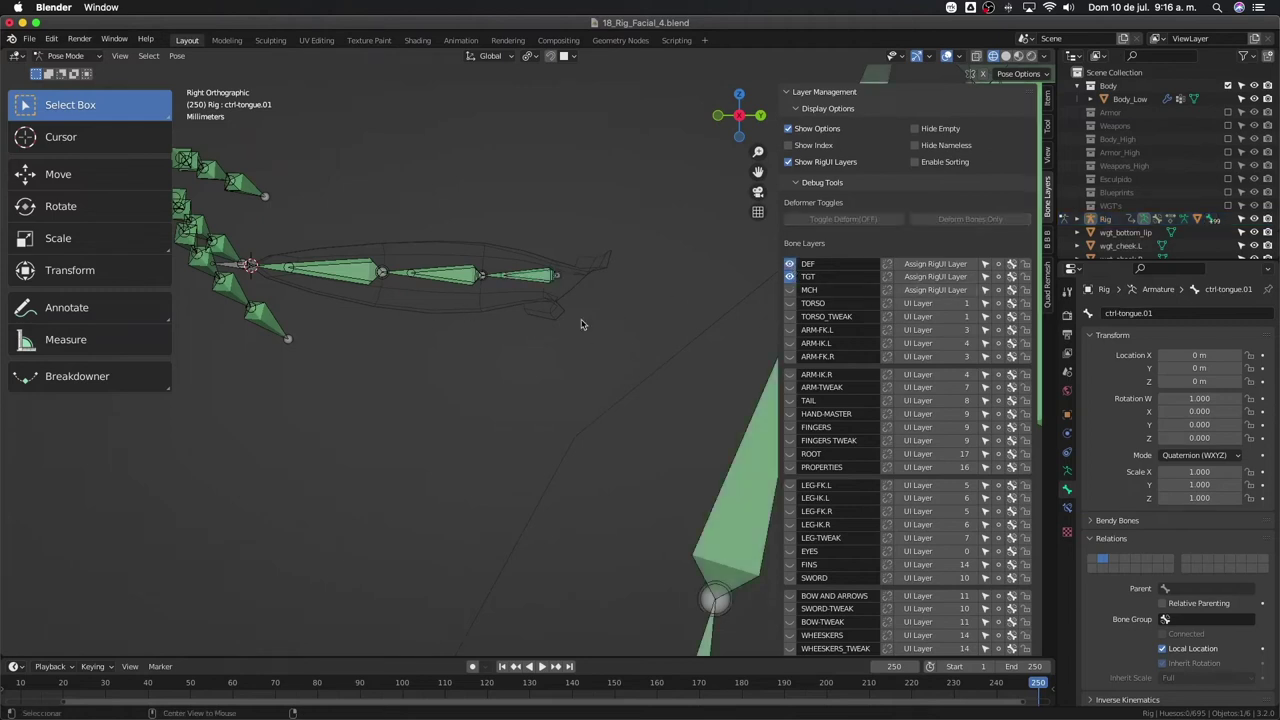
pyautogui.hotkey('alt', 'h')
pyautogui.press('Tab')
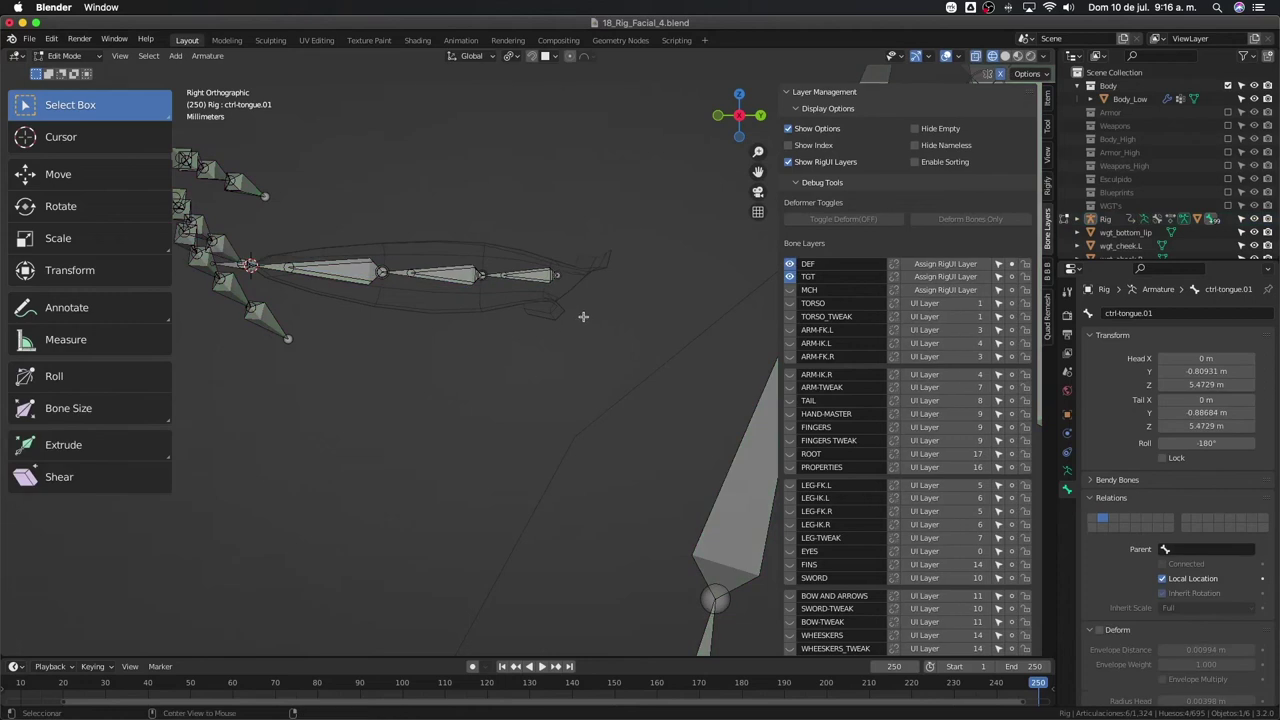
pyautogui.hotkey('alt', 'h')
# - Select def-jaw and the rest of the jaw bones using box and brush selection
pyautogui.click(589, 280)
pyautogui.keyDown('shift'); pyautogui.moveTo(589, 280); pyautogui.dragTo(611, 295, button='middle'); pyautogui.keyUp('shift')
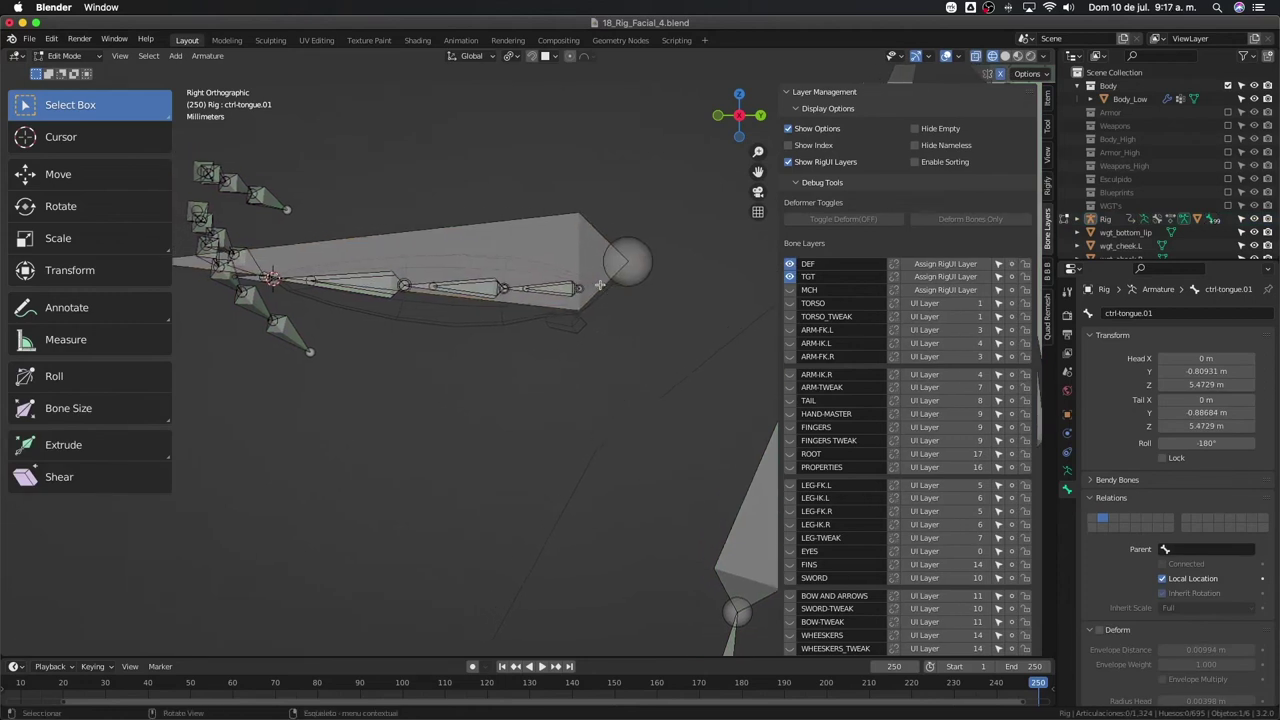
pyautogui.click(592, 255)
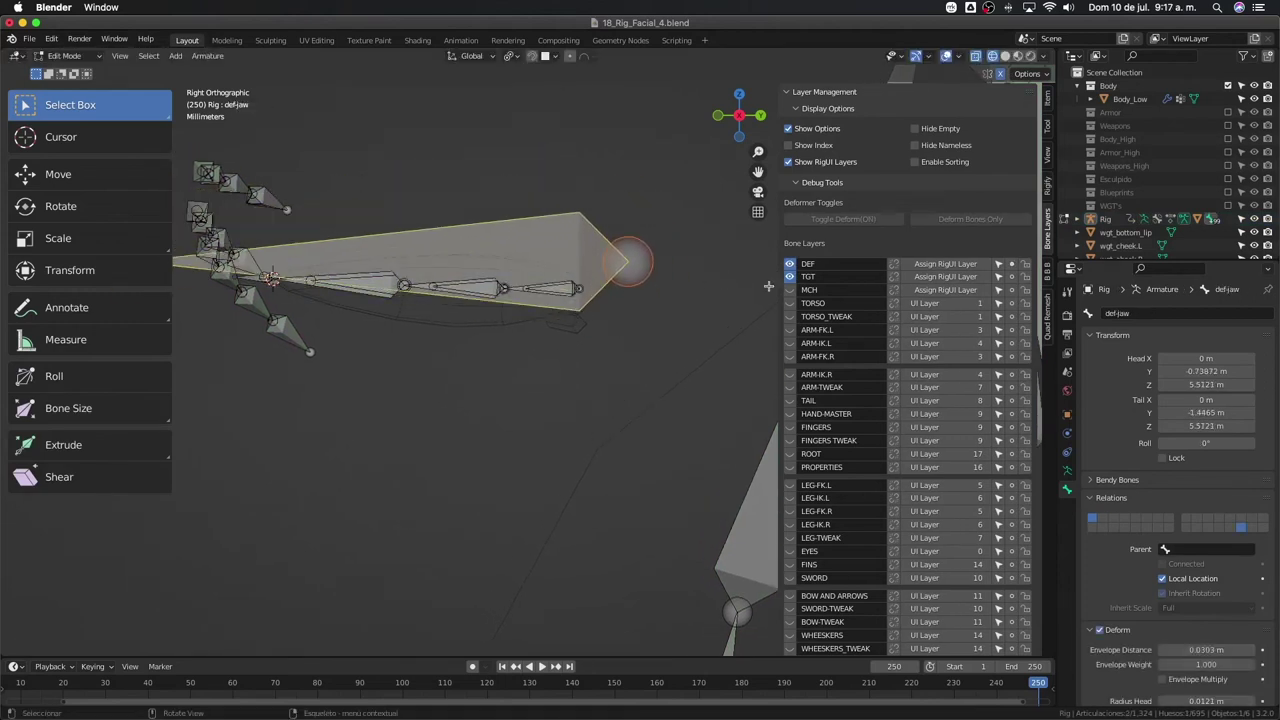
pyautogui.scroll(-2, 674, 310)
pyautogui.moveTo(609, 357); pyautogui.dragTo(565, 335)
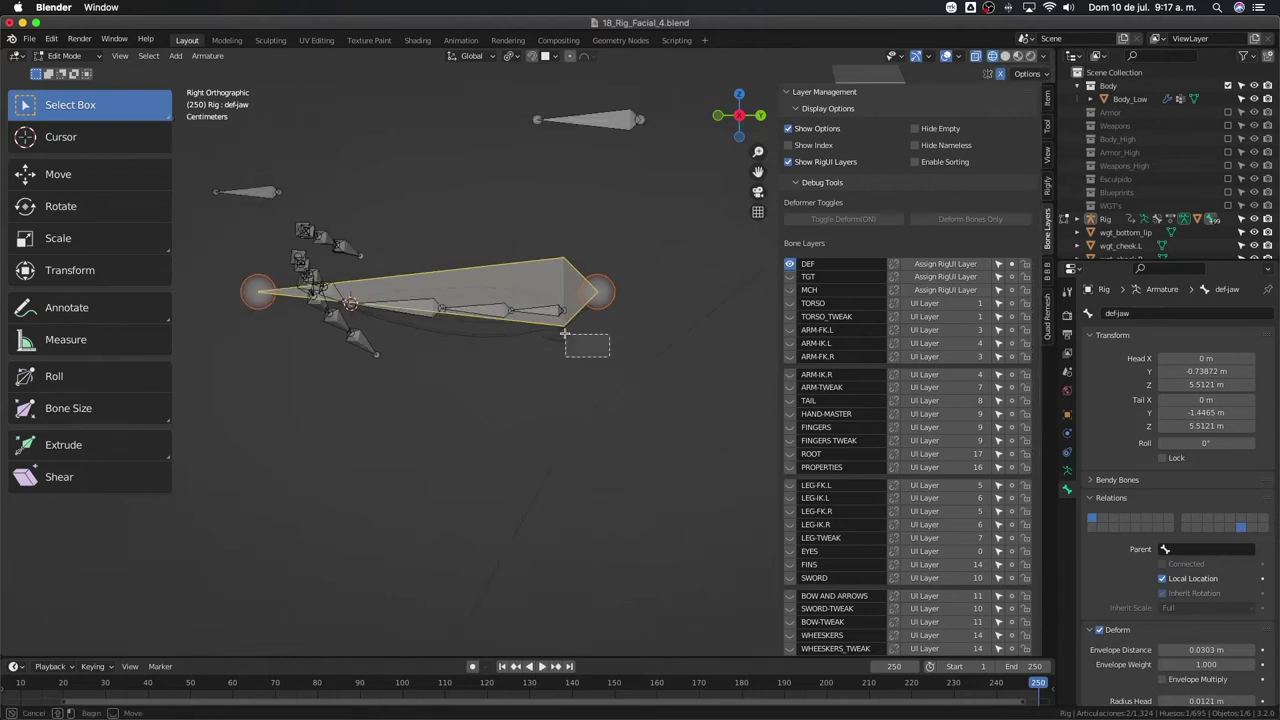
pyautogui.keyDown('shift'); pyautogui.moveTo(565, 335); pyautogui.dragTo(587, 334, button='middle'); pyautogui.keyUp('shift')
pyautogui.press('c')
pyautogui.moveTo(612, 331); pyautogui.dragTo(457, 302)
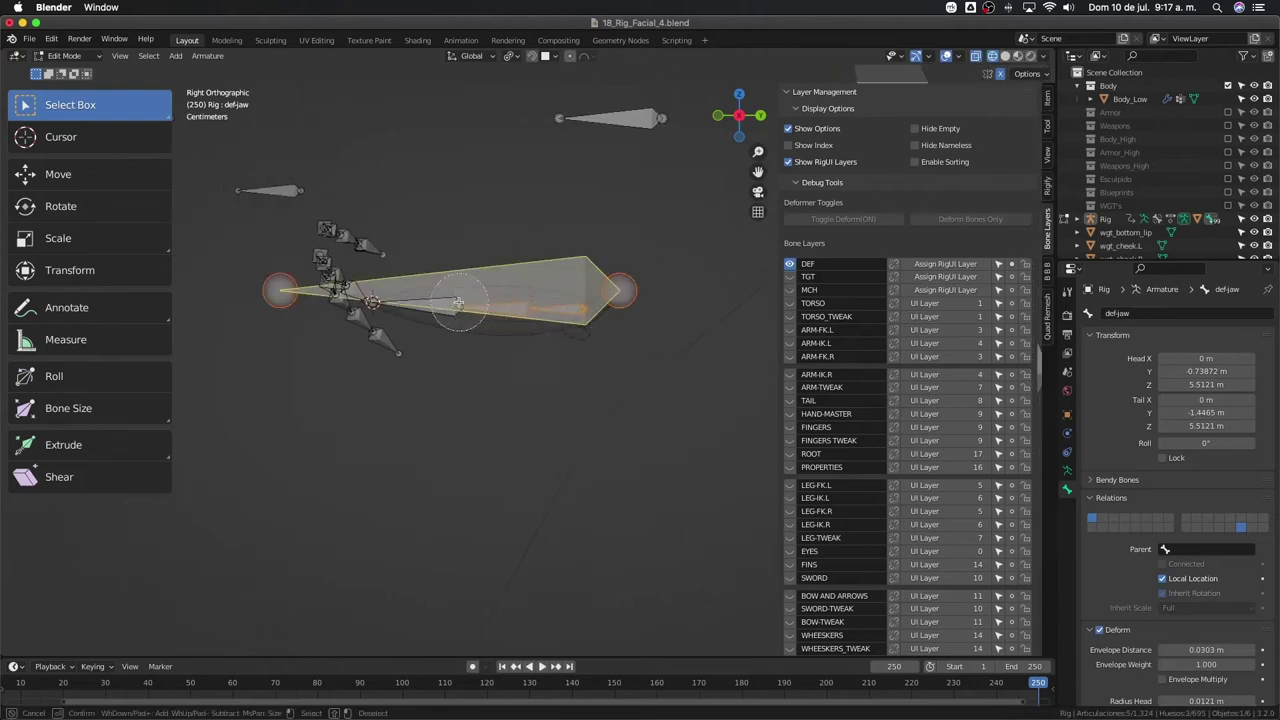
pyautogui.press('Escape')
pyautogui.scroll(-3, 534, 306)
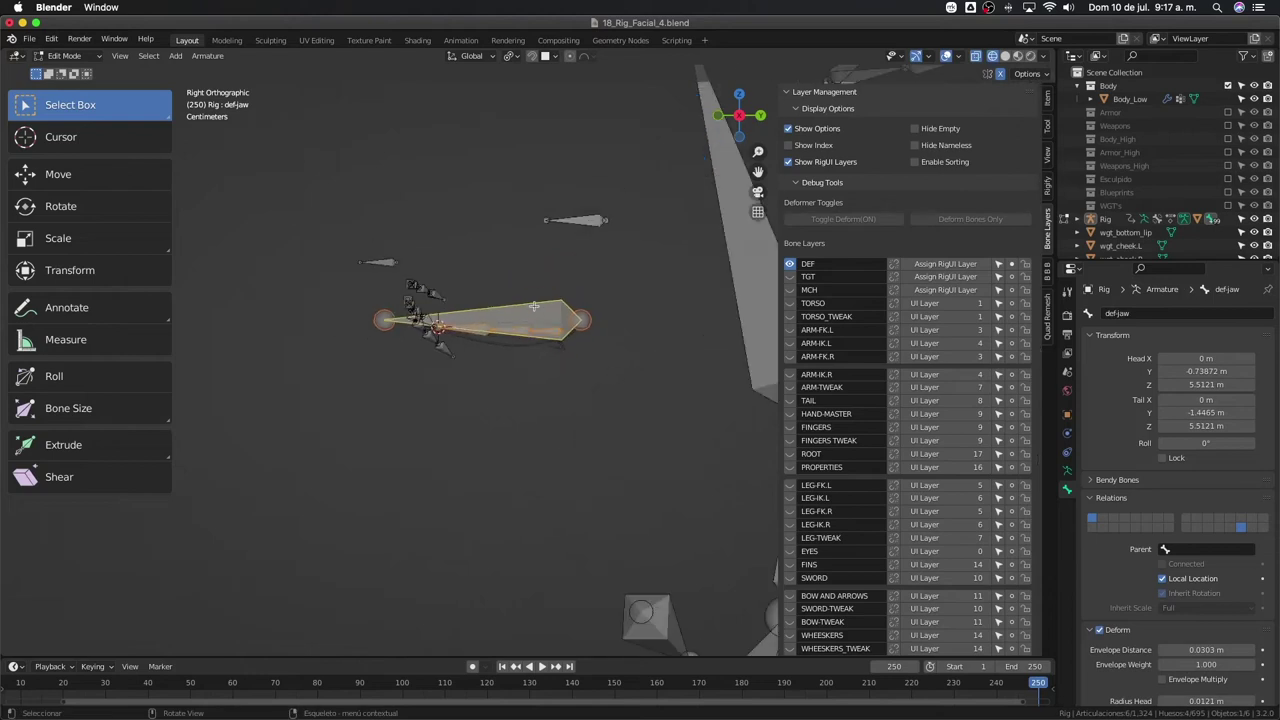
pyautogui.scroll(-3, 534, 306)
pyautogui.keyDown('shift'); pyautogui.moveTo(600, 410); pyautogui.dragTo(540, 294, button='middle'); pyautogui.keyUp('shift')
pyautogui.scroll(-3, 805, 520)
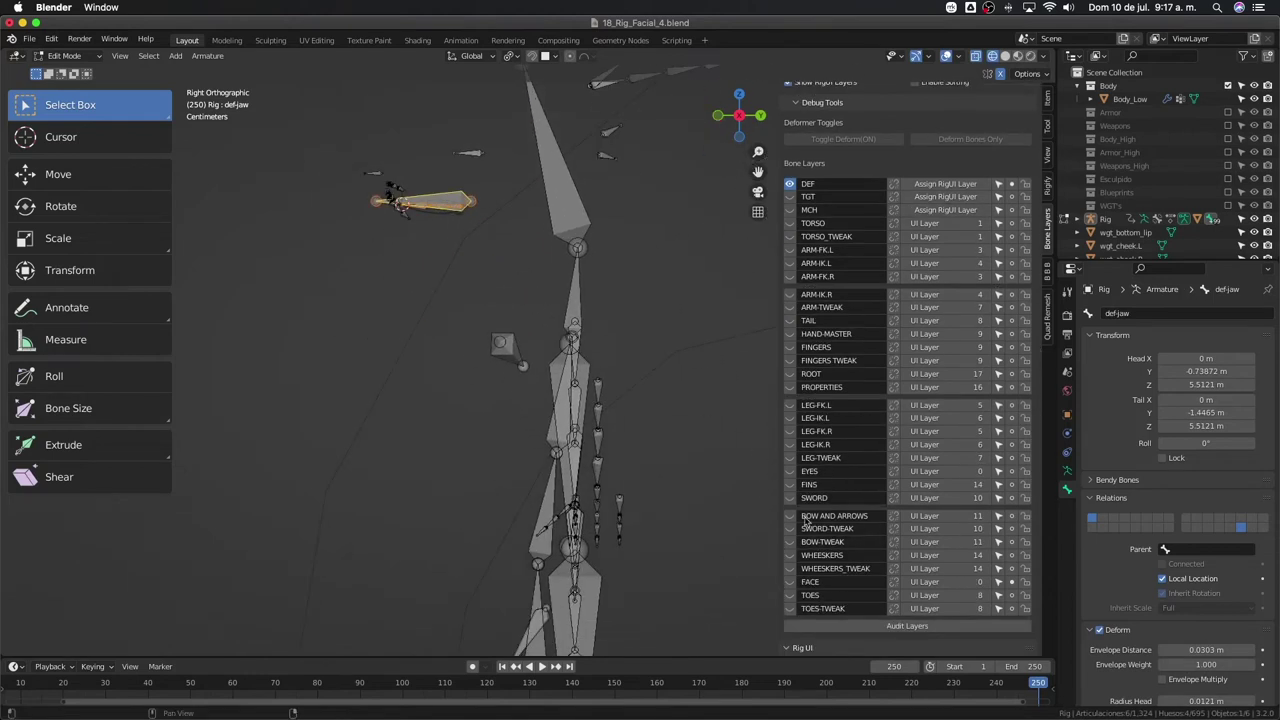
# - Show the ROOT layer and parent the jaw bones to root with Keep Offset
pyautogui.click(789, 373)
pyautogui.scroll(-3, 637, 463)
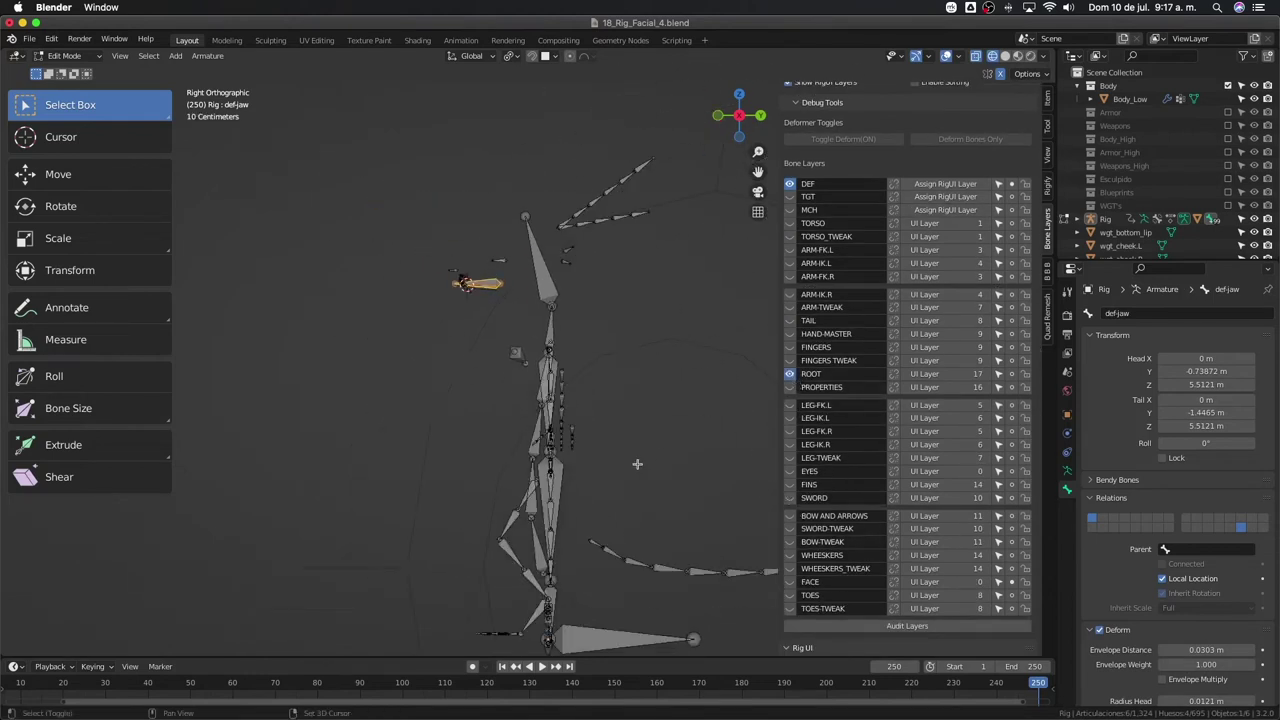
pyautogui.keyDown('shift'); pyautogui.moveTo(637, 463); pyautogui.dragTo(542, 461, button='middle'); pyautogui.keyUp('shift')
pyautogui.keyDown('shift'); pyautogui.click(534, 508); pyautogui.keyUp('shift')
pyautogui.hotkey('ctrl', 'p')
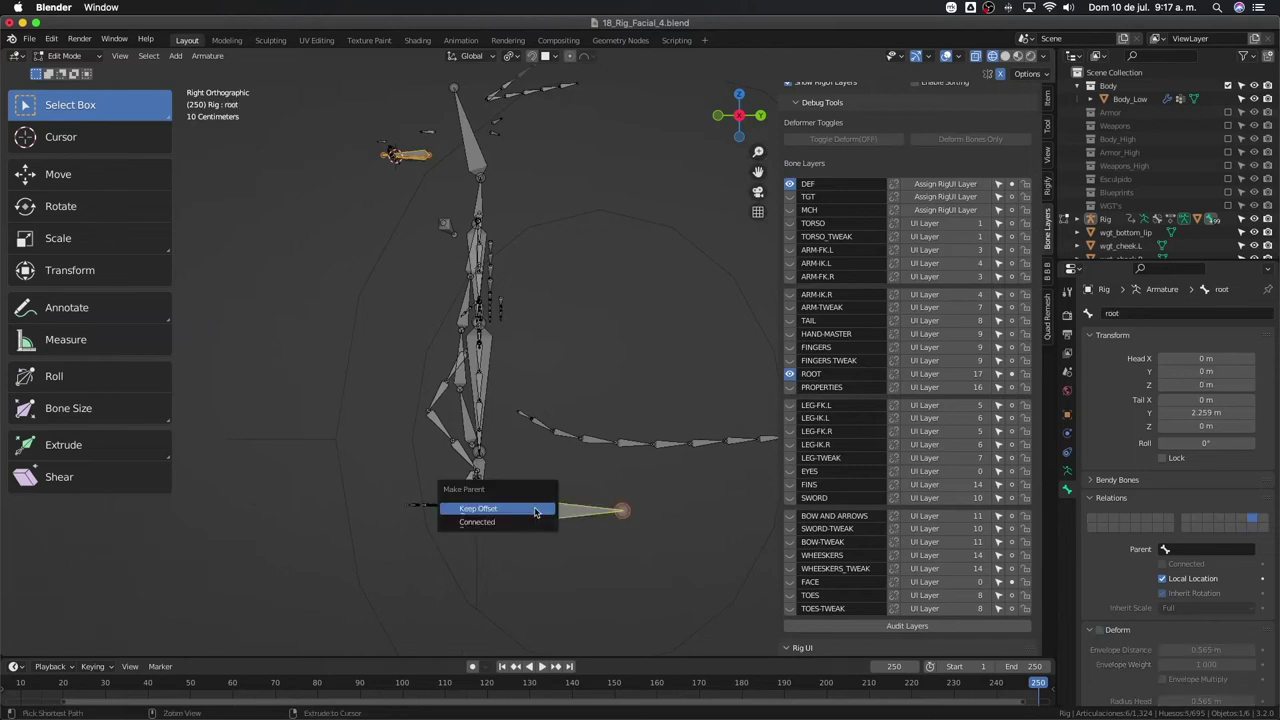
pyautogui.click(502, 514)
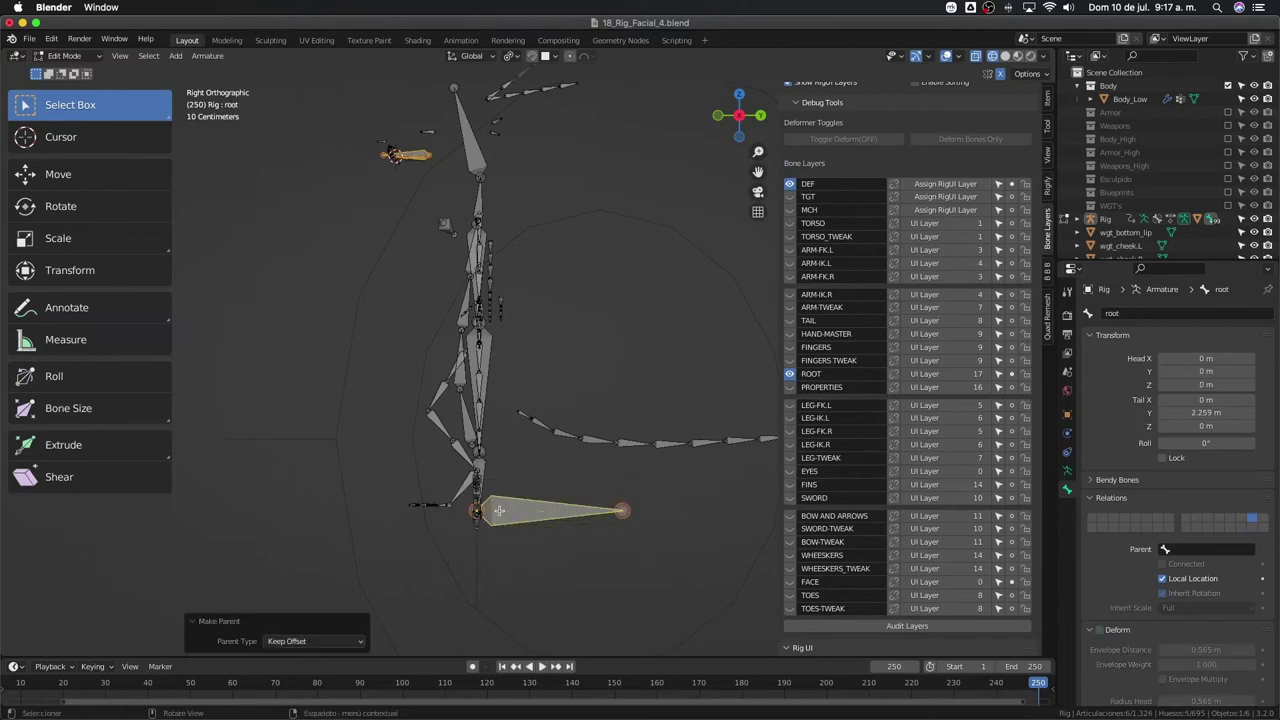
pyautogui.moveTo(454, 379)
pyautogui.mouseDown(button='middle')
pyautogui.moveTo(578, 310)
pyautogui.moveTo(564, 170)
pyautogui.mouseUp(button='middle')
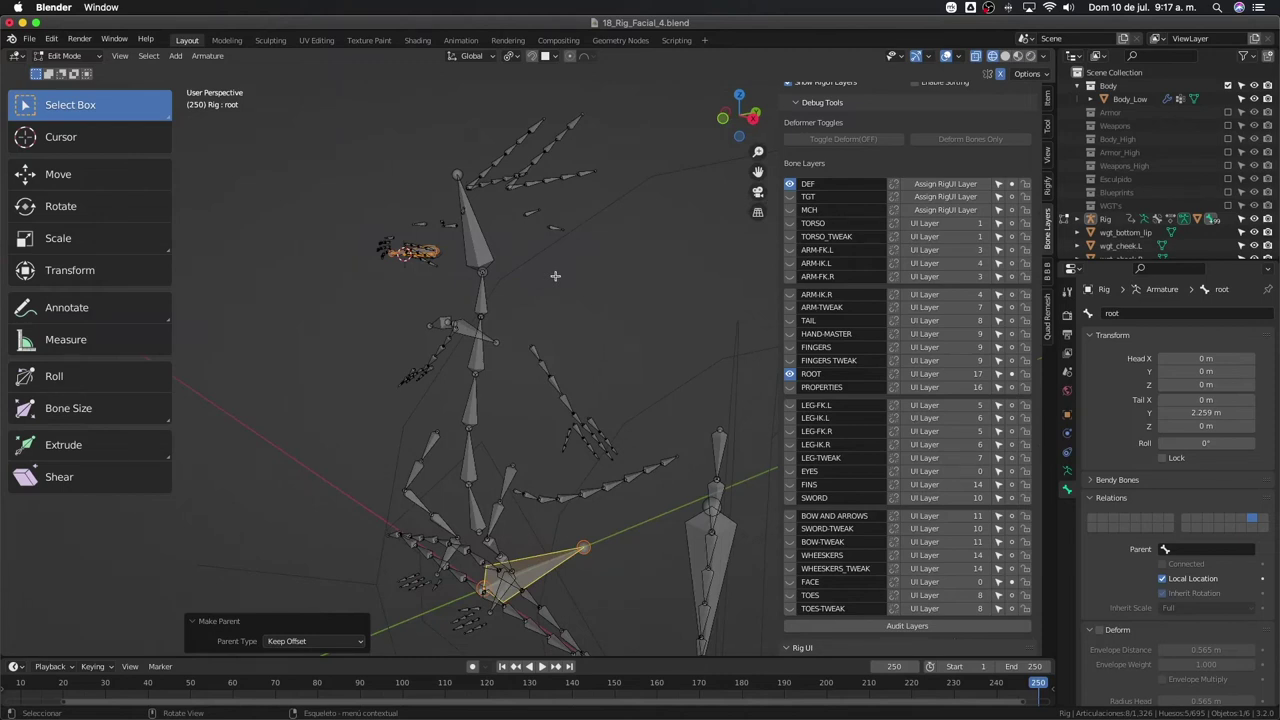
# - Return to the side orthographic view and turn the DEF and TGT bone layers back on
pyautogui.press('KP_1')
pyautogui.press('KP_3')
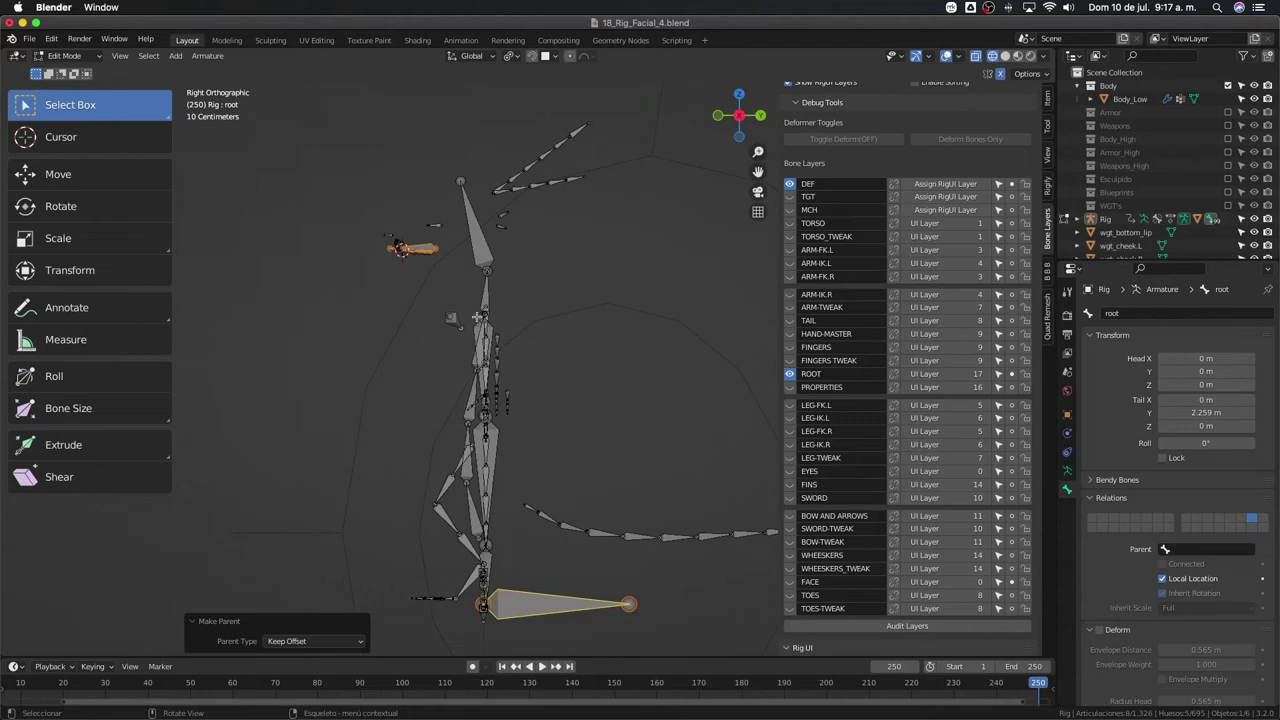
pyautogui.scroll(1, 477, 316)
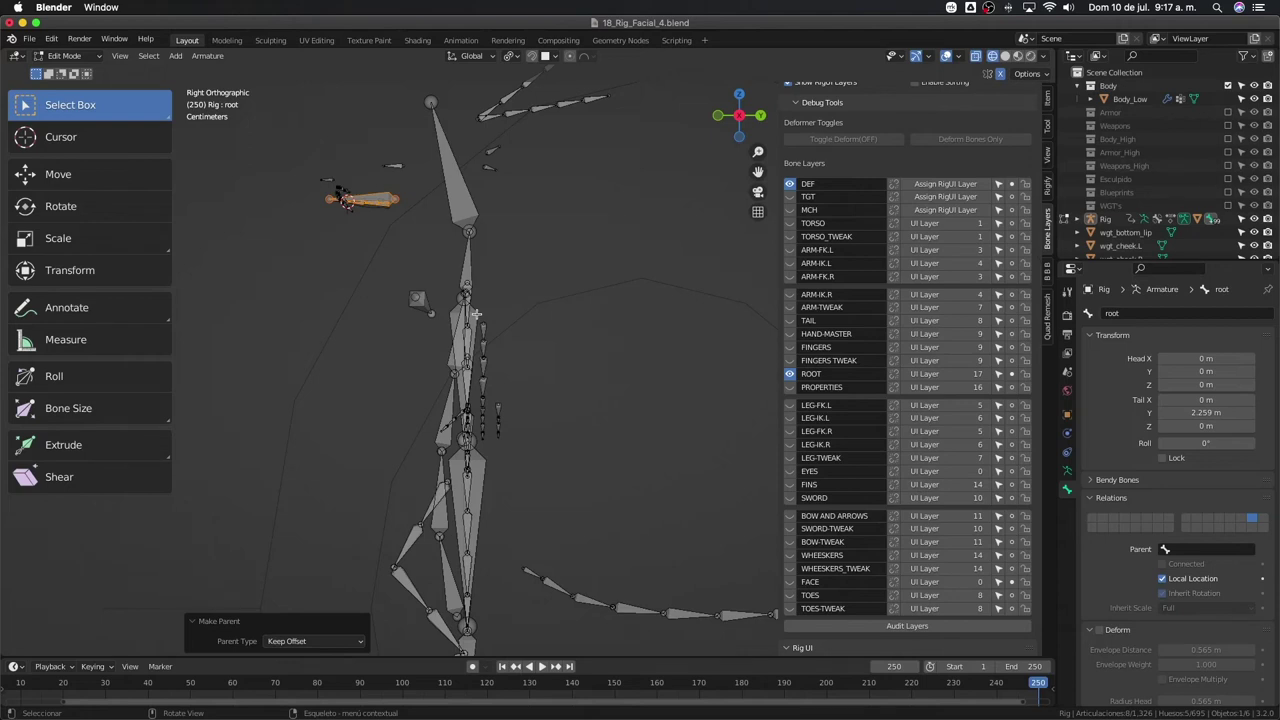
pyautogui.scroll(-2, 476, 314)
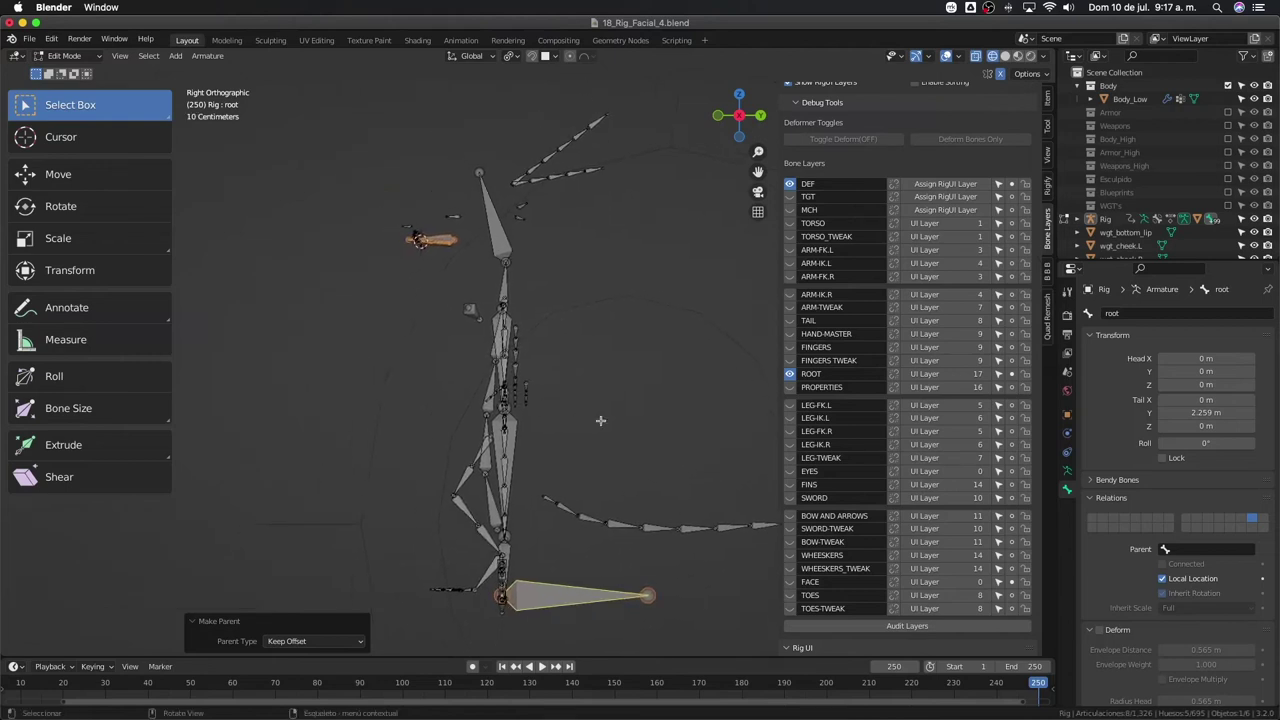
pyautogui.scroll(2, 602, 358)
pyautogui.click(788, 374)
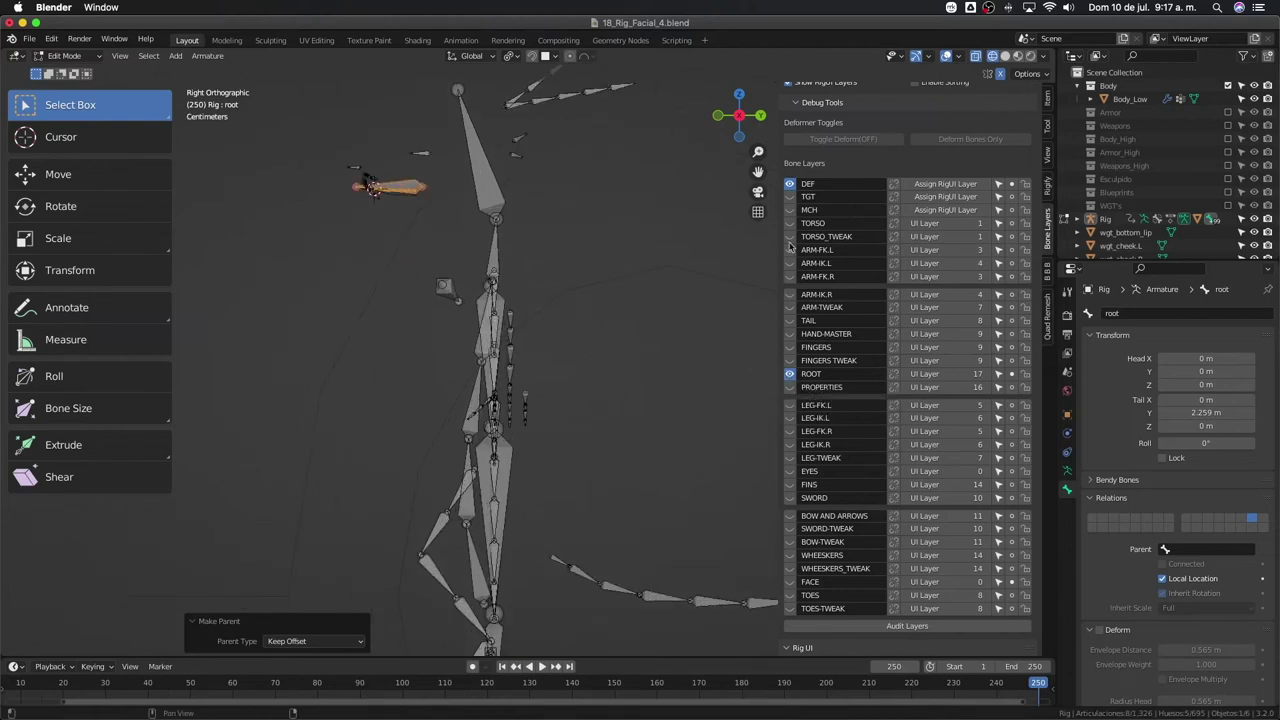
pyautogui.click(790, 183)
pyautogui.click(790, 196)
pyautogui.scroll(3, 541, 239)
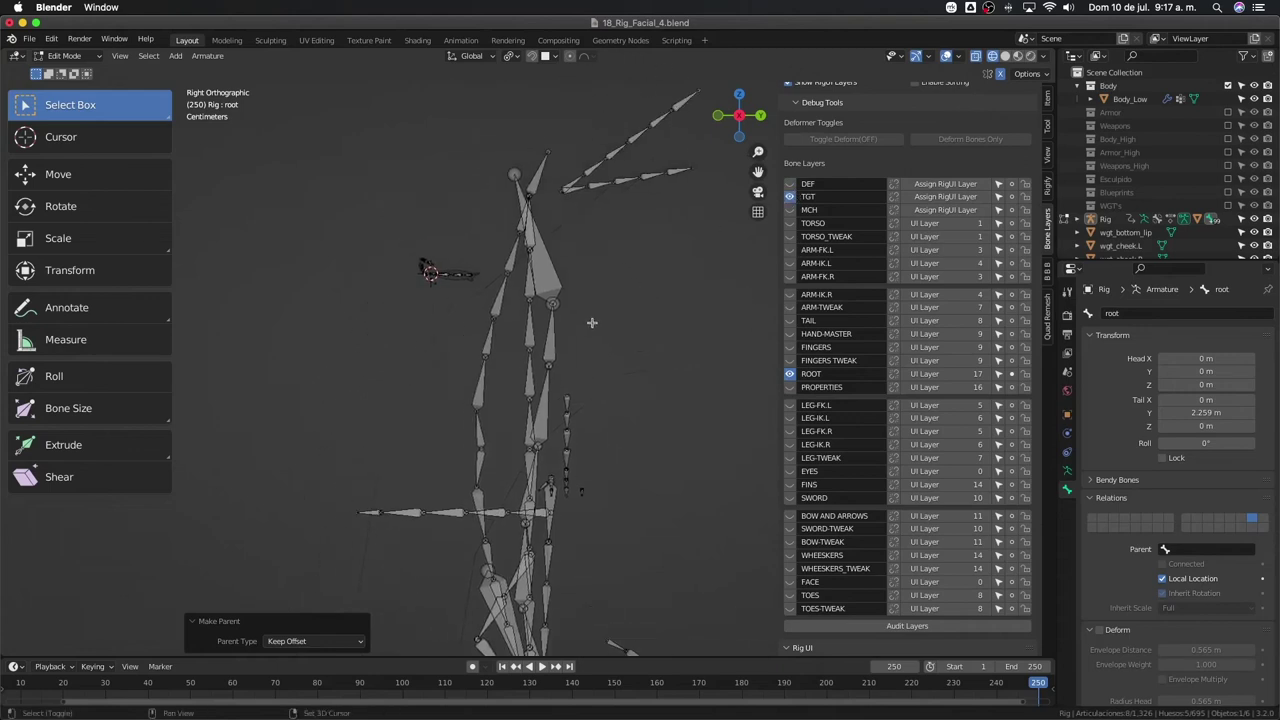
pyautogui.click(790, 196)
pyautogui.click(790, 183)
pyautogui.scroll(2, 500, 260)
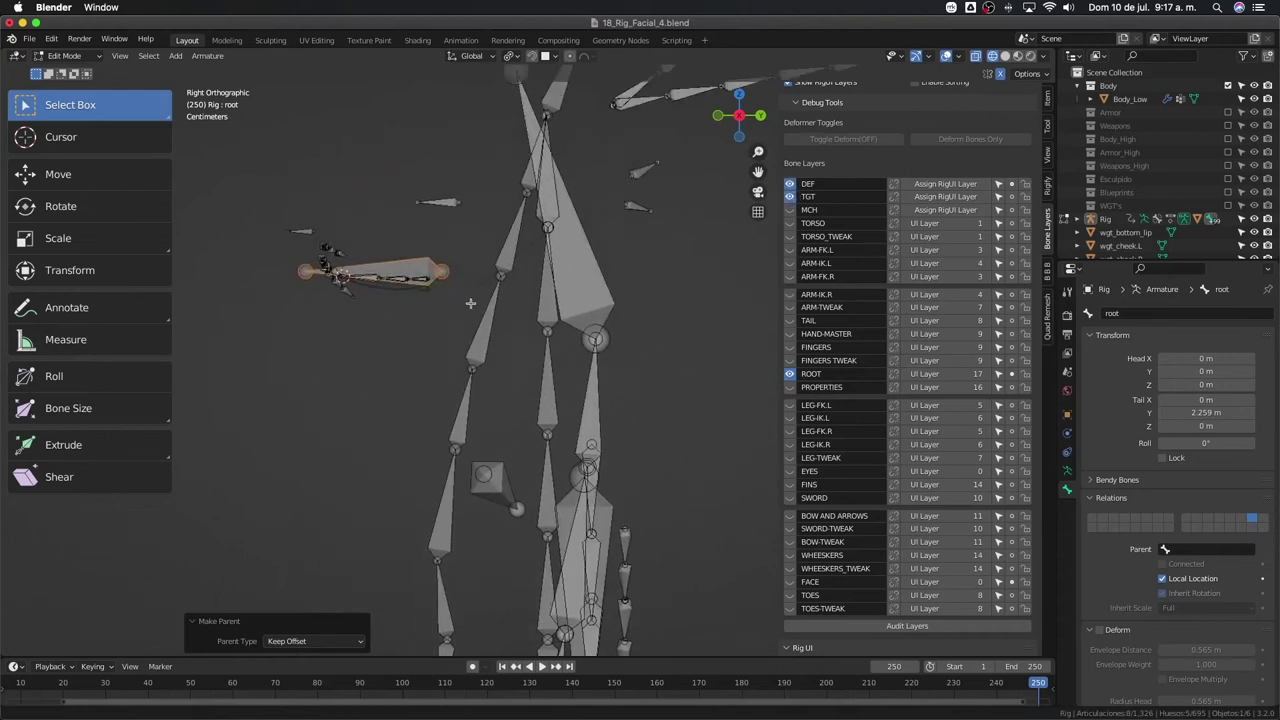
pyautogui.scroll(2, 417, 277)
# - Duplicate def-jaw in place and rename the copy ctrl-jaw
pyautogui.click(379, 192)
pyautogui.scroll(2, 494, 269)
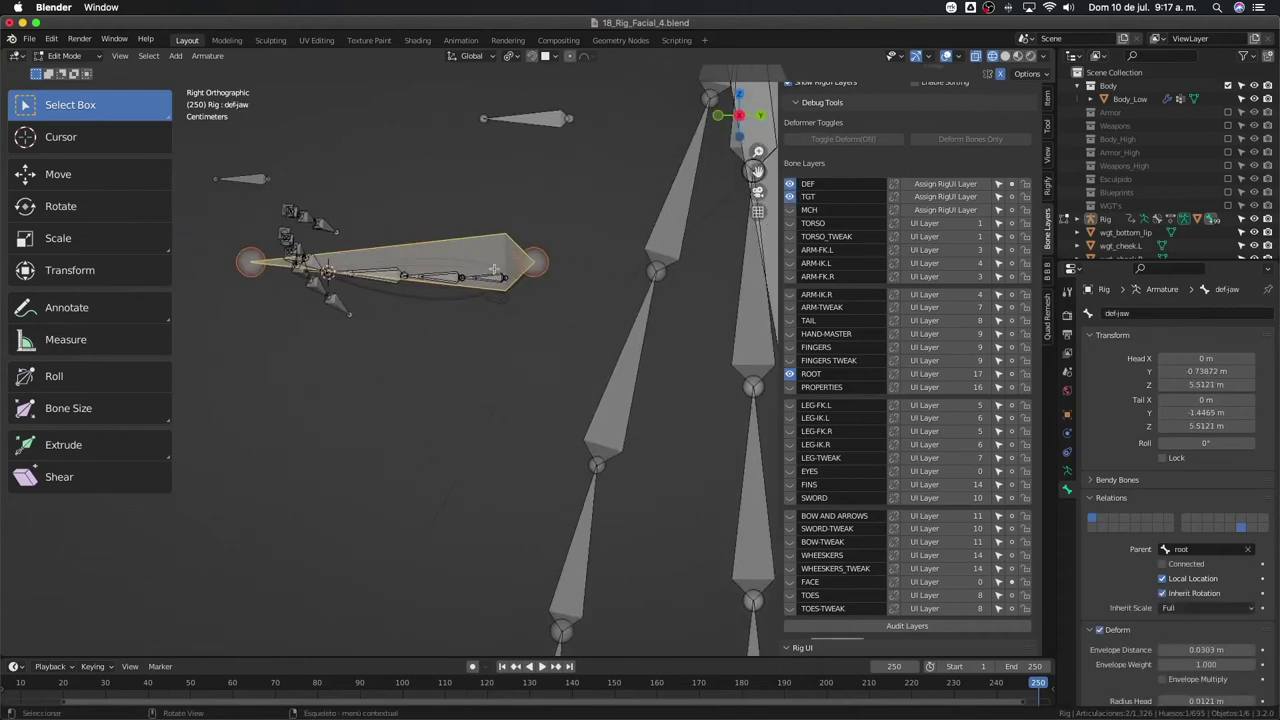
pyautogui.hotkey('shift', 'd')
pyautogui.rightClick(562, 174)
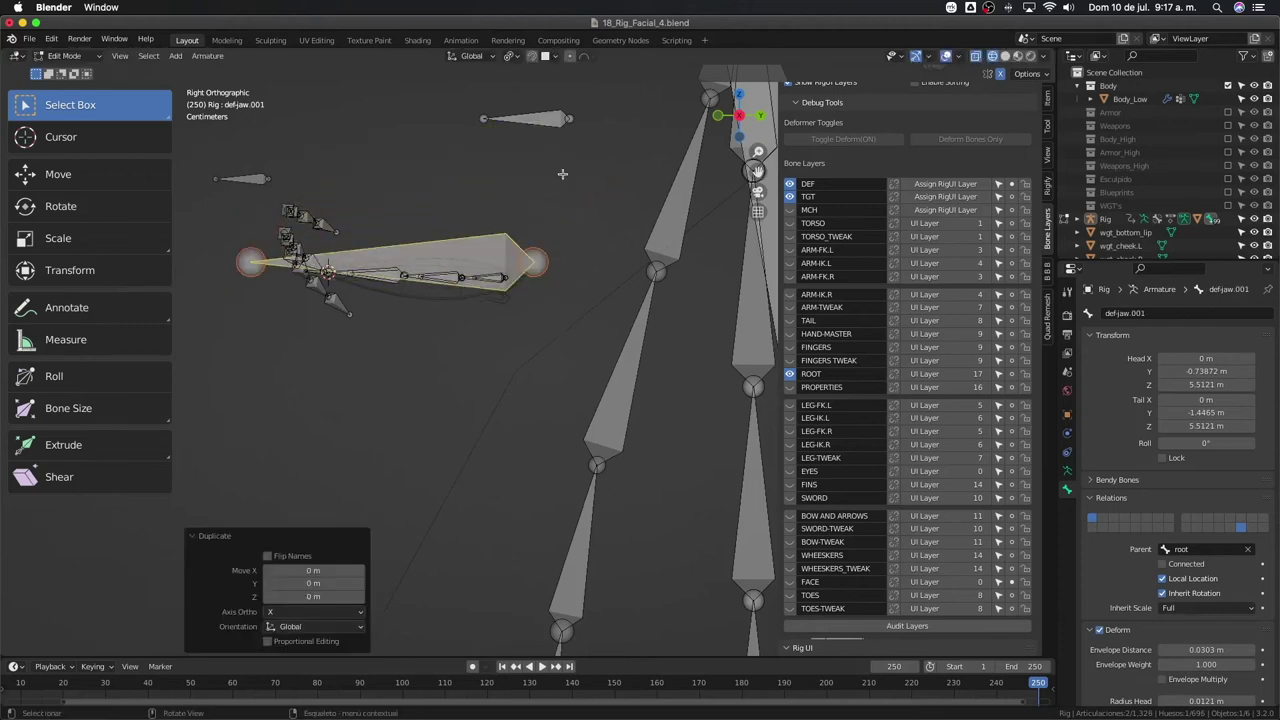
pyautogui.doubleClick(1114, 313)
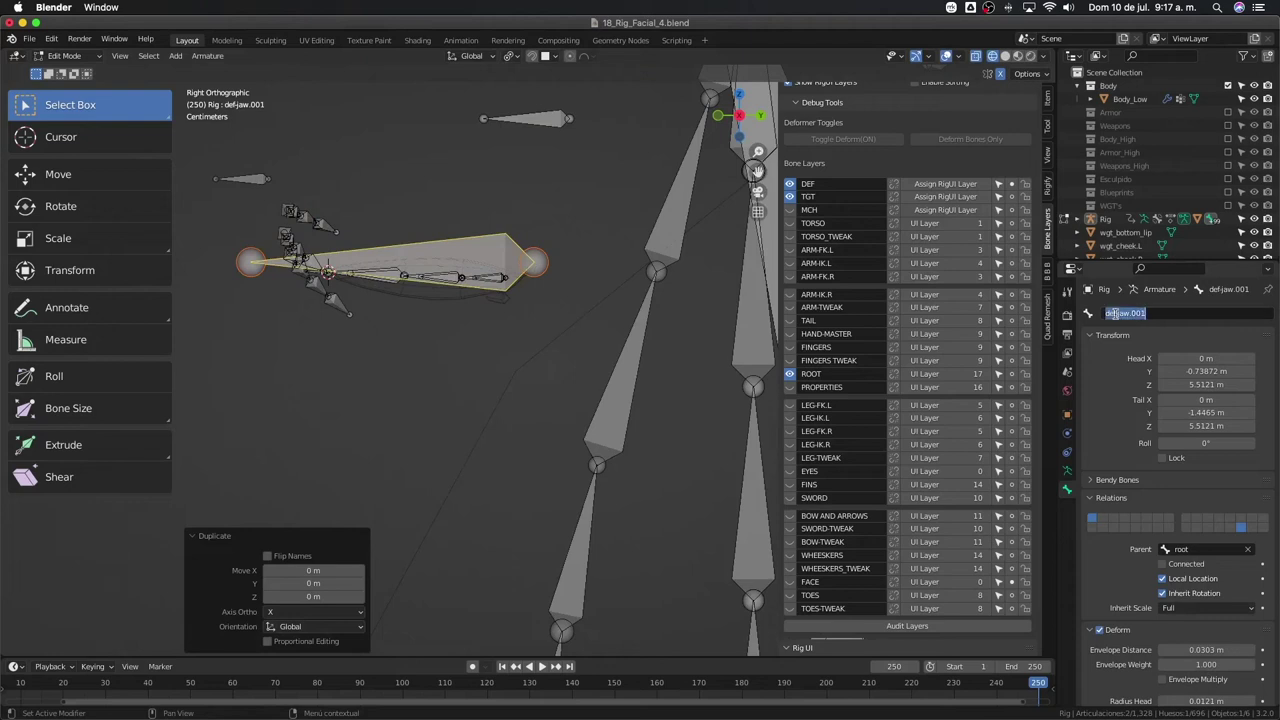
pyautogui.doubleClick(1111, 313)
pyautogui.write('ctrl-jaw')
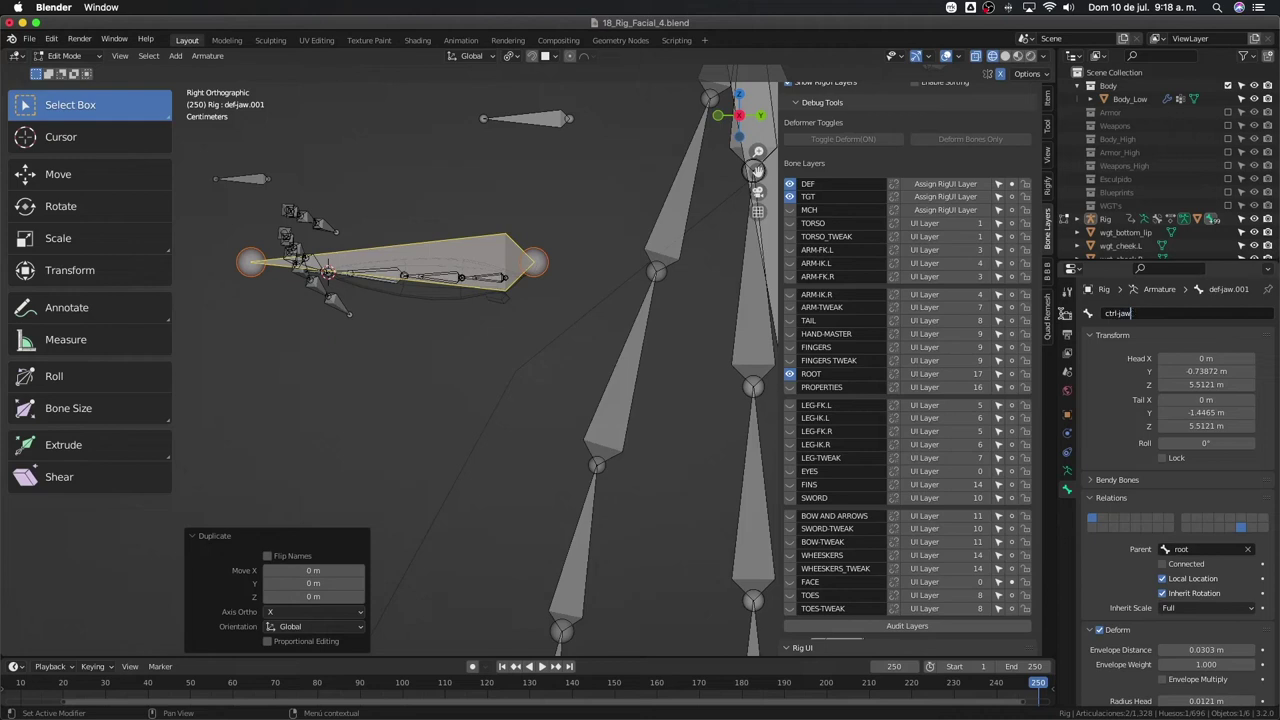
pyautogui.press('Return')
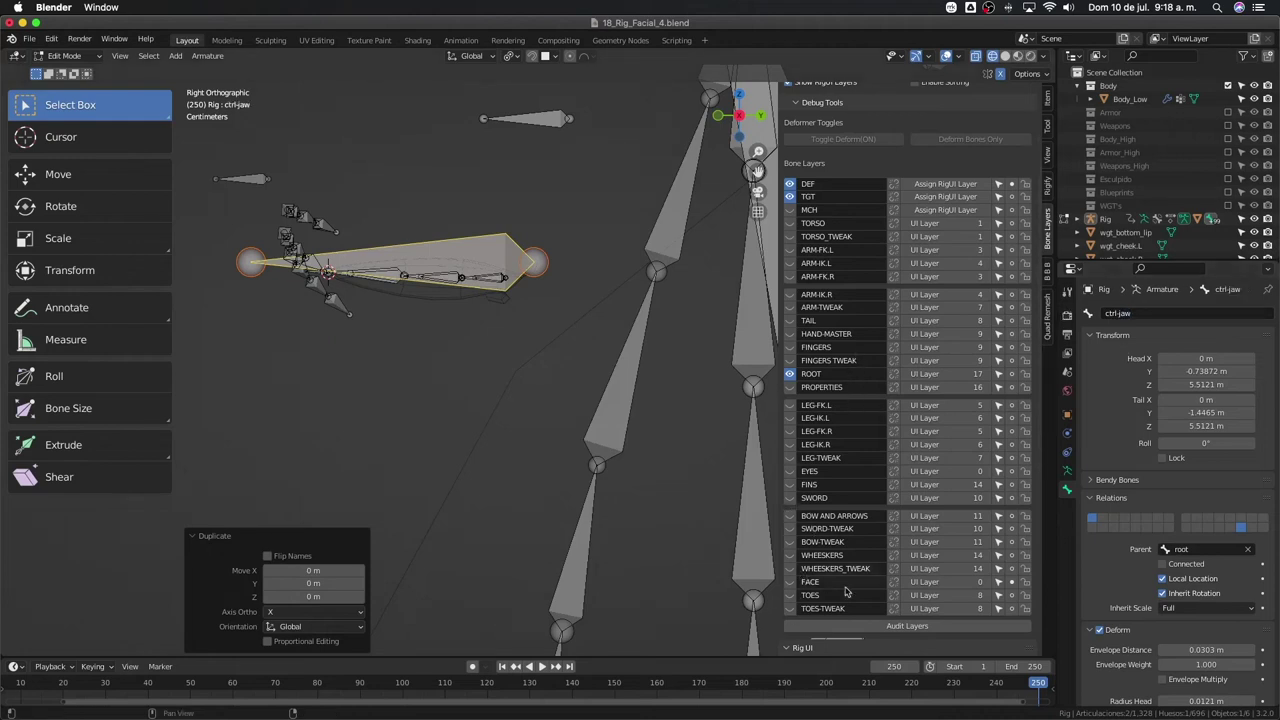
# - Assign ctrl-jaw to the FACE bone layer and make FACE visible
pyautogui.click(1011, 582)
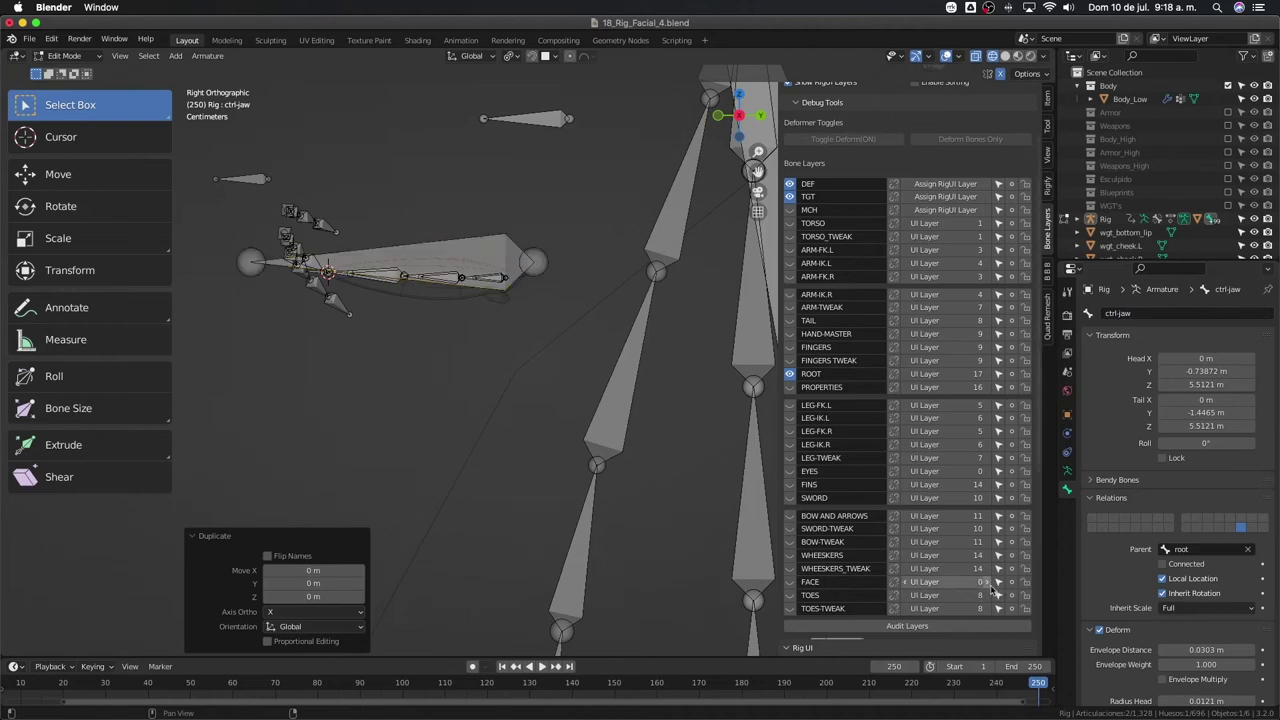
pyautogui.click(508, 255)
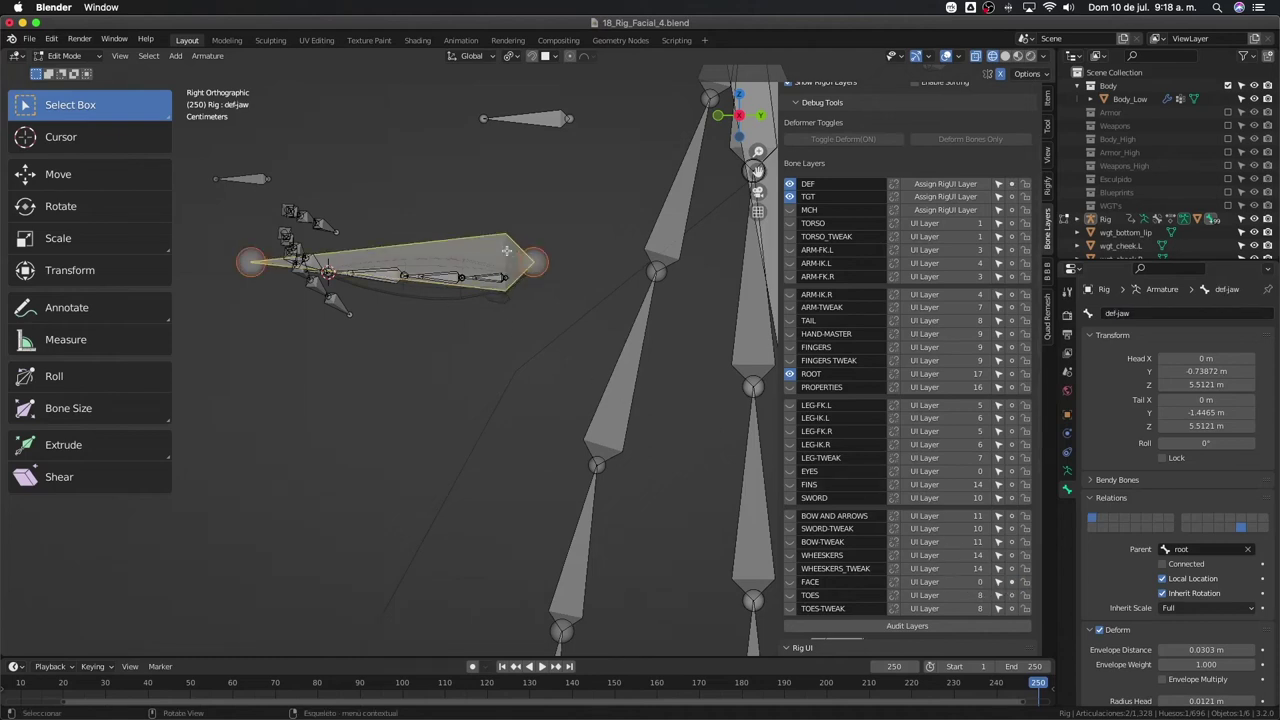
pyautogui.click(1011, 185)
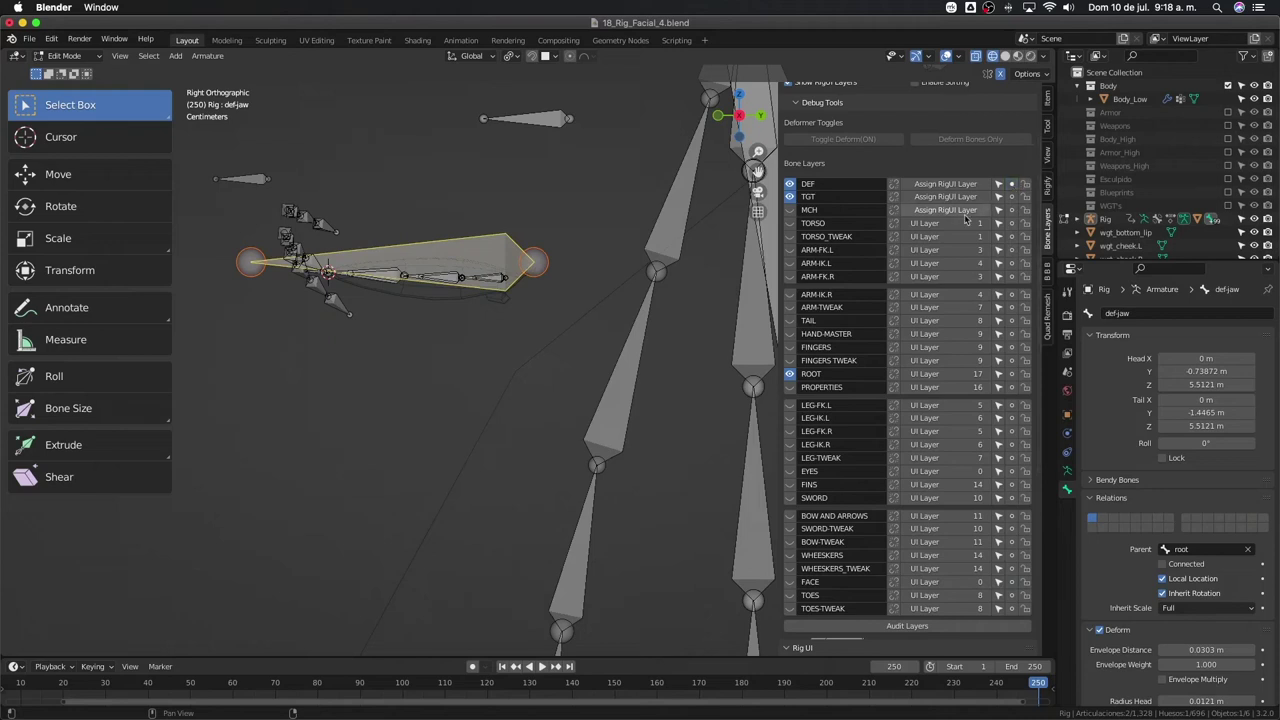
pyautogui.click(790, 582)
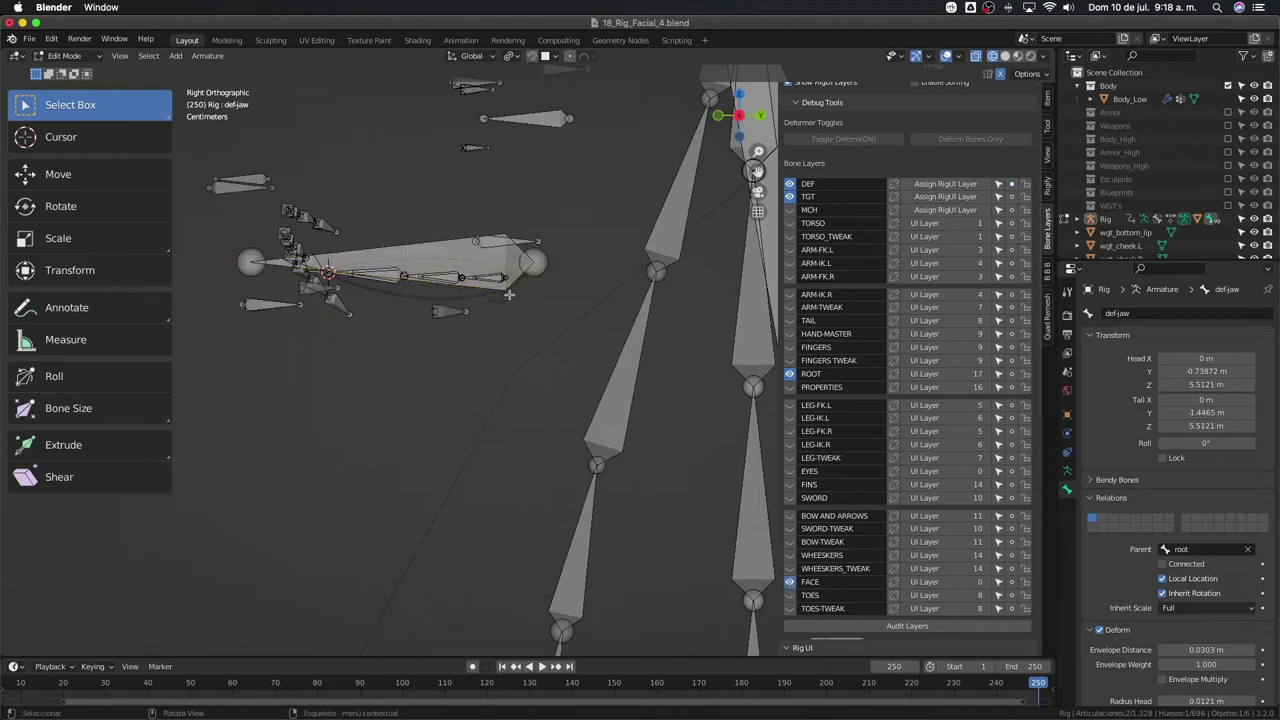
pyautogui.scroll(2, 523, 236)
pyautogui.click(518, 230)
pyautogui.keyDown('shift'); pyautogui.moveTo(518, 230); pyautogui.dragTo(586, 243, button='middle'); pyautogui.keyUp('shift')
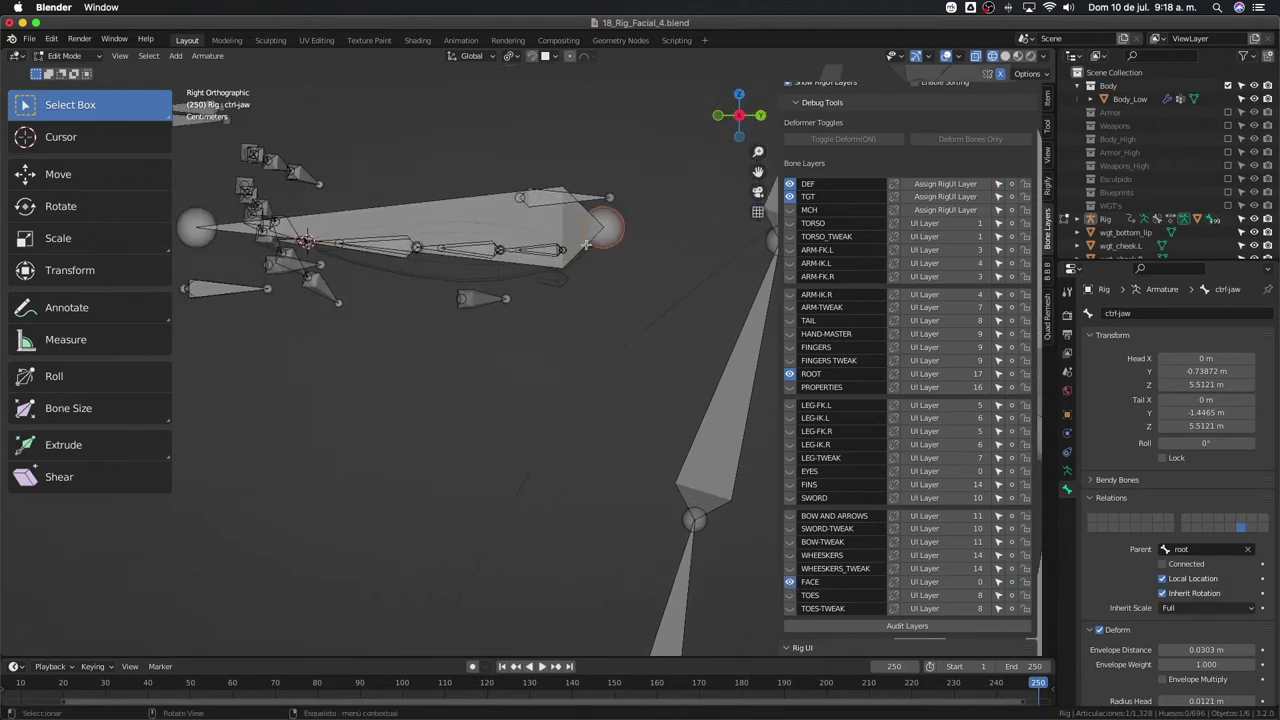
# - In Pose Mode, delete def-jaw's Limit Rotation constraint, keeping ctrl-jaw's limits
pyautogui.hotkey('ctrl', 'Tab')
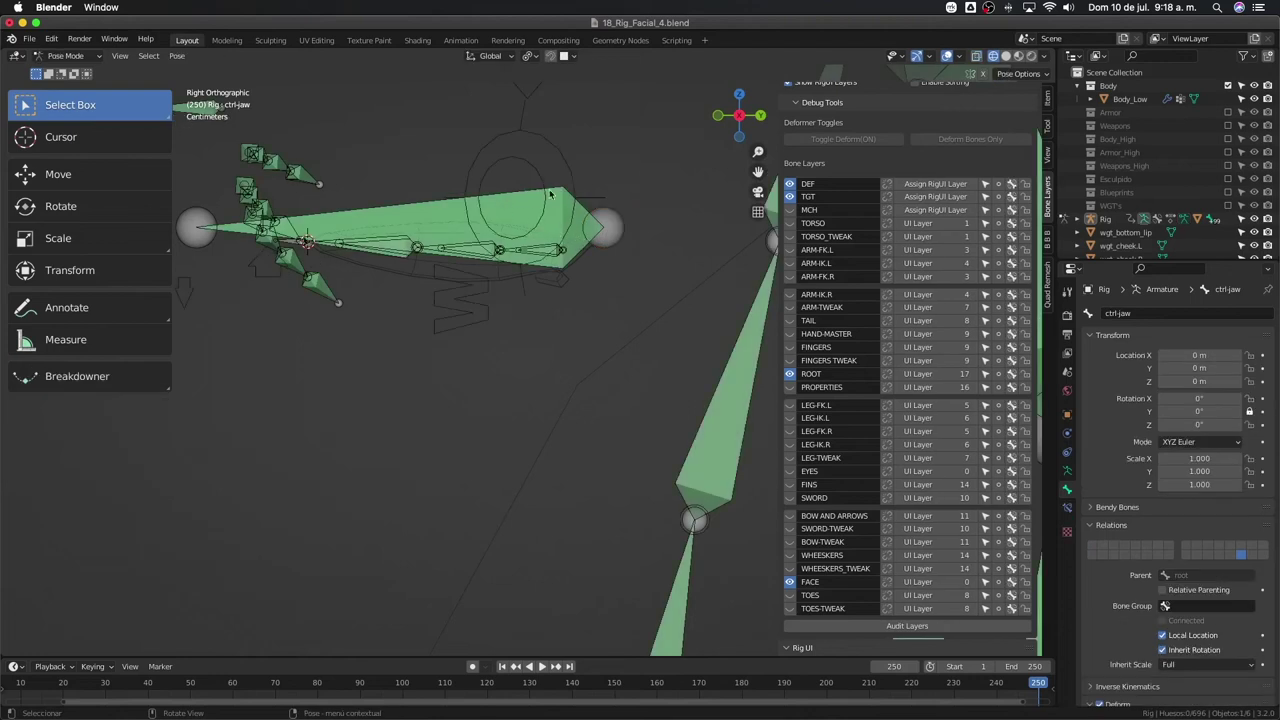
pyautogui.click(559, 195)
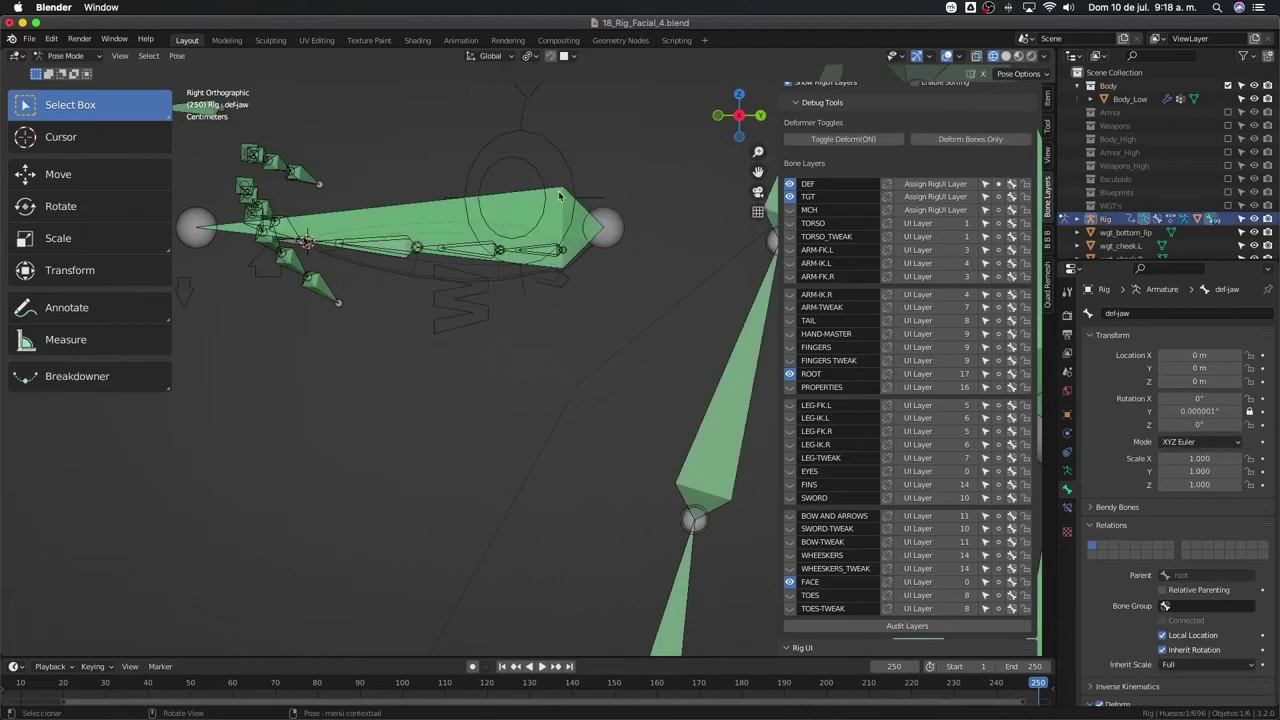
pyautogui.click(559, 195)
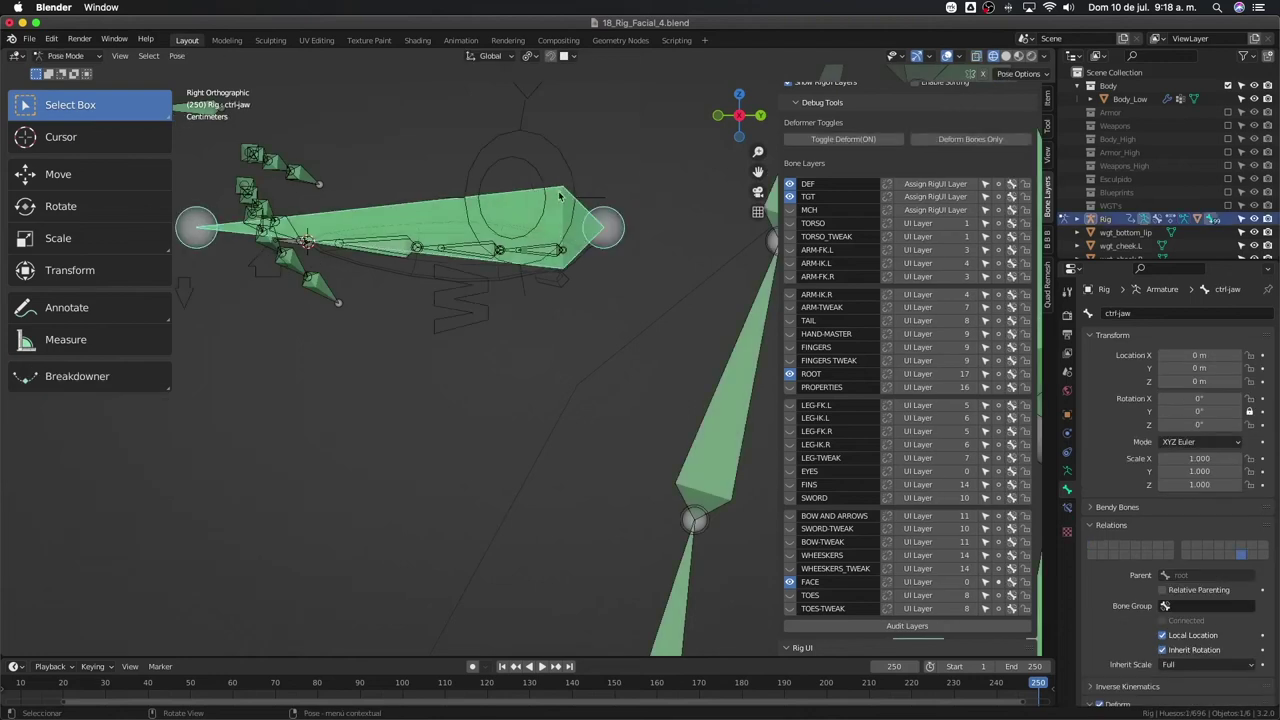
pyautogui.click(559, 195)
pyautogui.click(1067, 508)
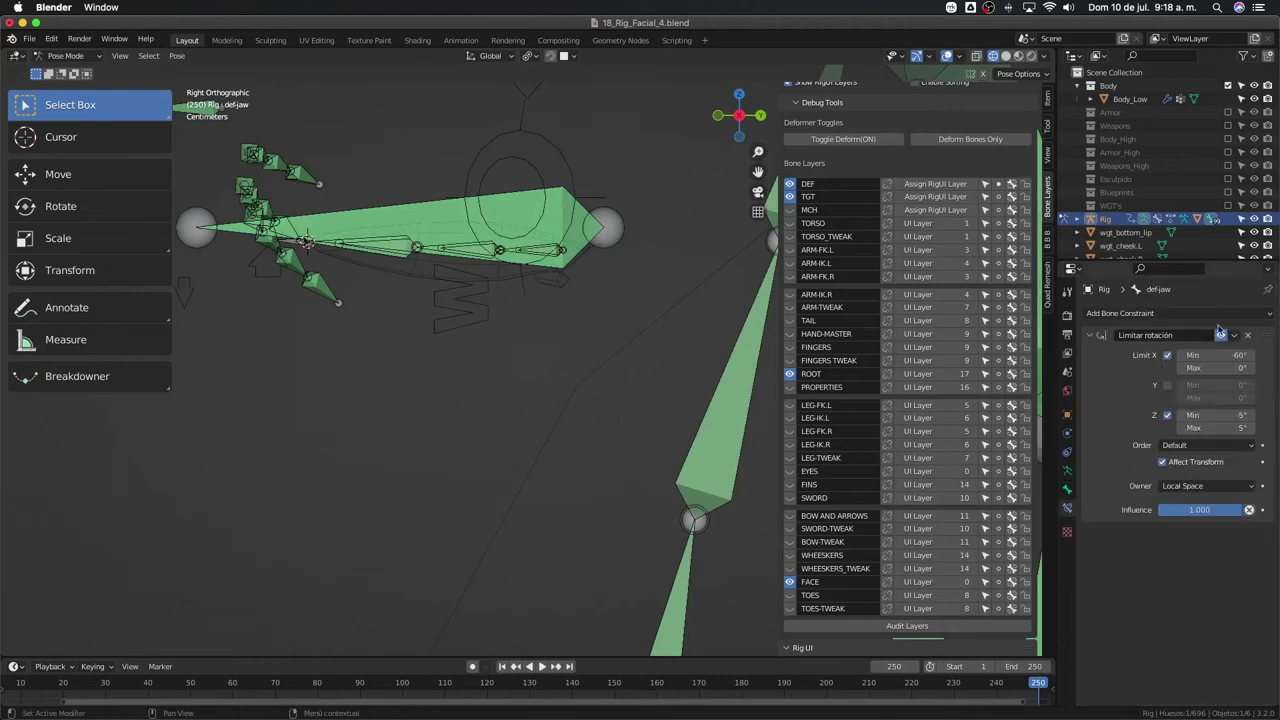
pyautogui.click(1248, 337)
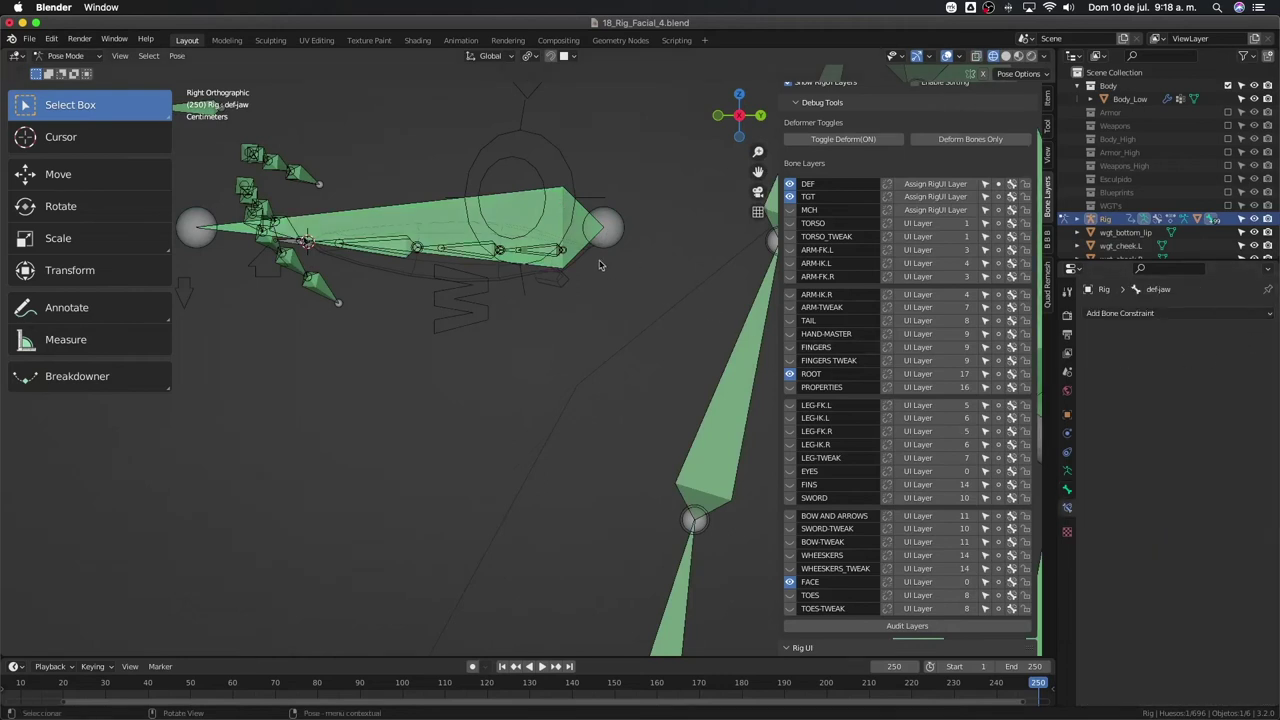
pyautogui.click(548, 197)
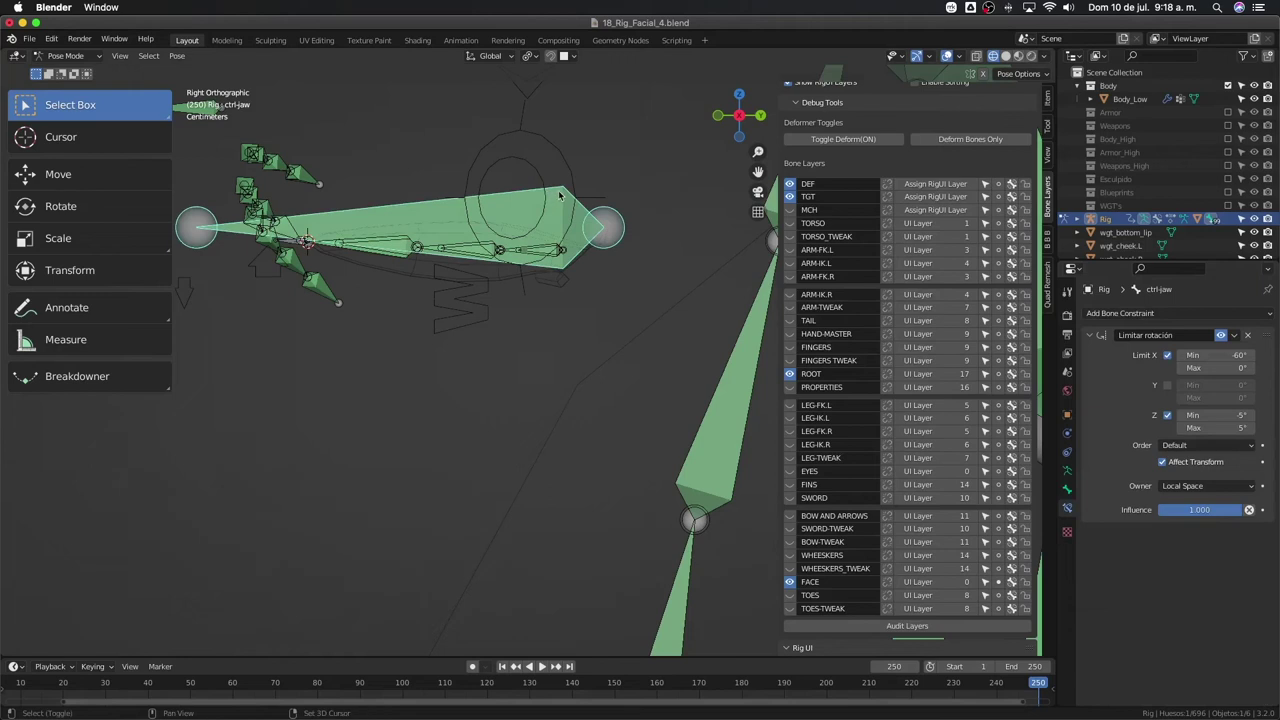
pyautogui.click(560, 196)
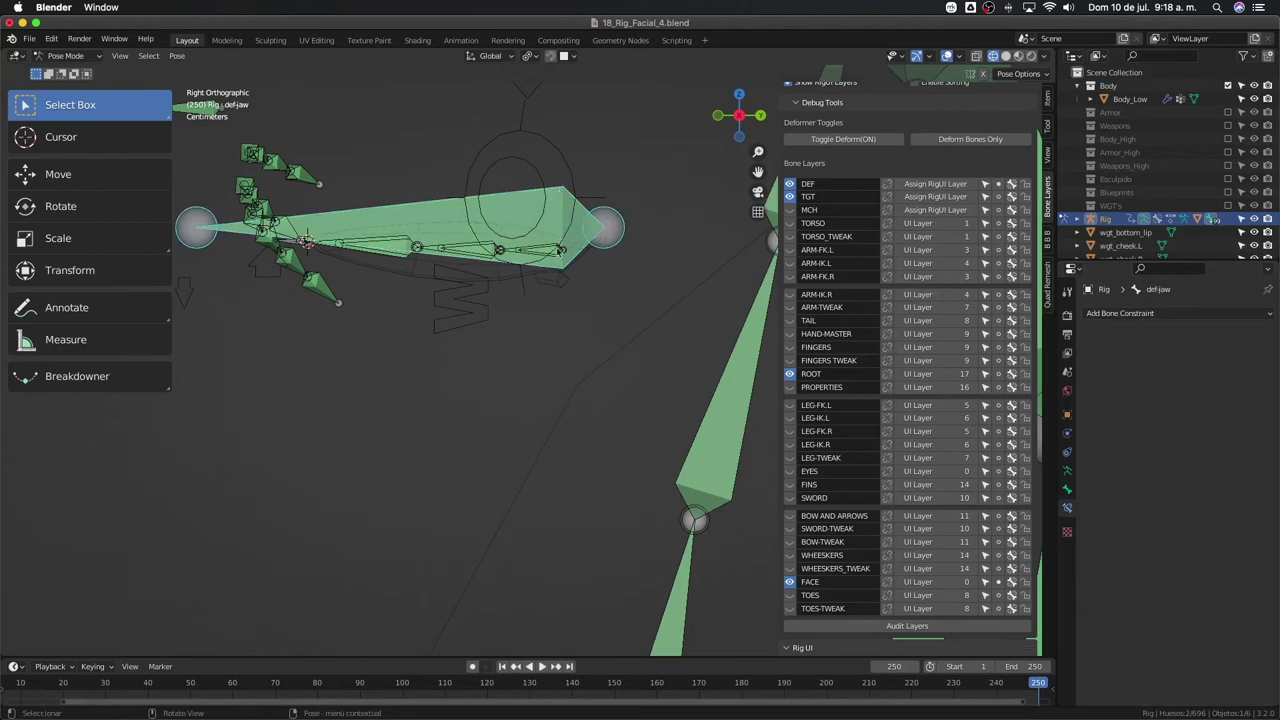
# - Add a Copy Transforms constraint to def-jaw targeting ctrl-jaw
pyautogui.hotkey('ctrl', 'shift', 'c')
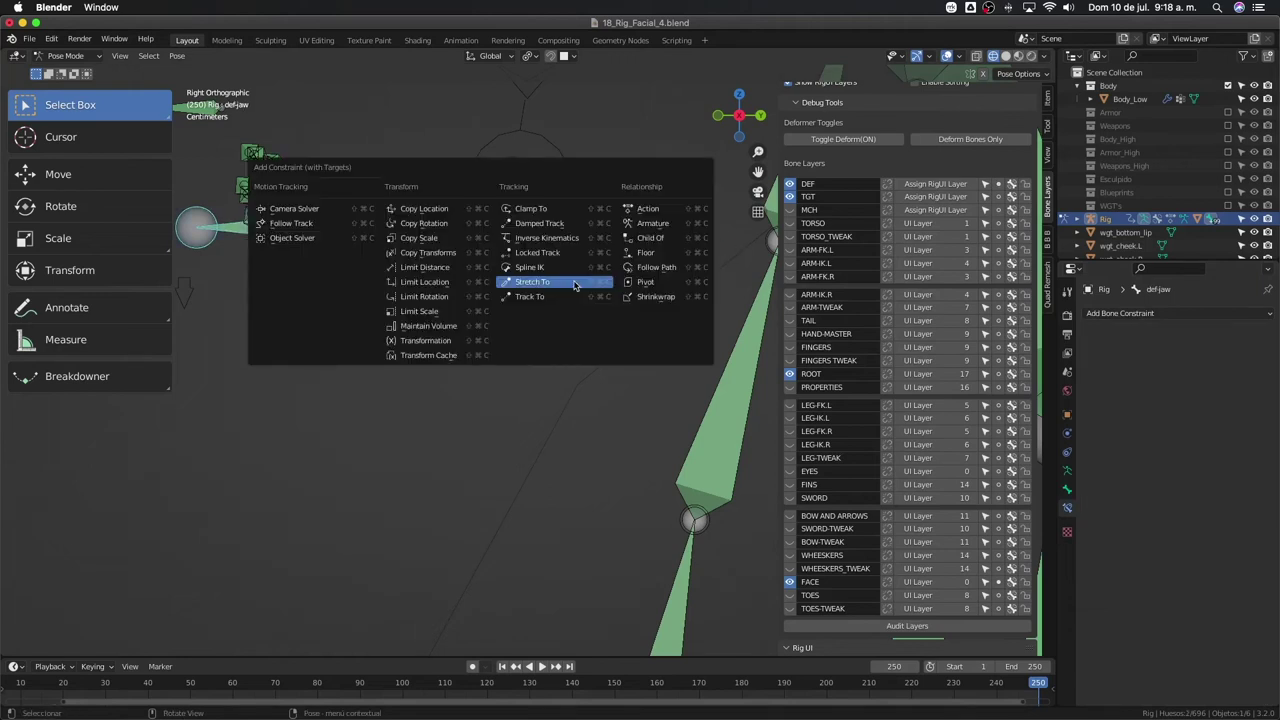
pyautogui.click(455, 252)
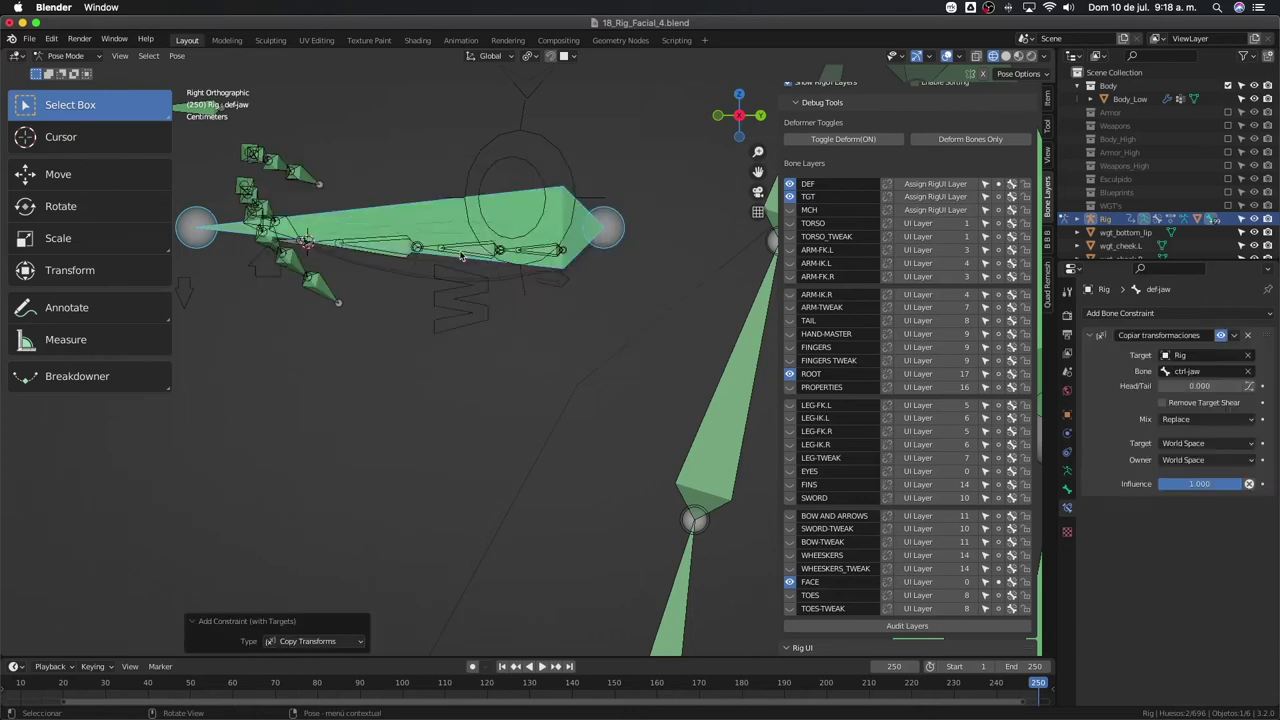
pyautogui.click(550, 210)
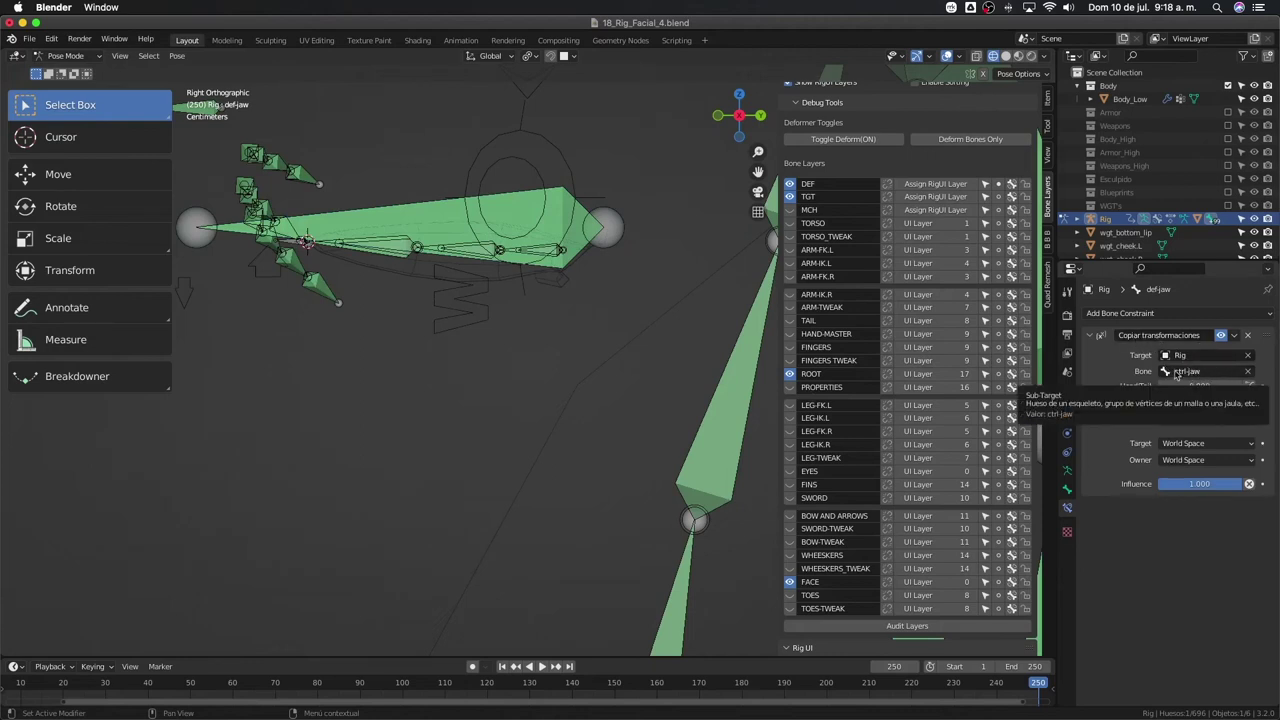
# - Test-rotate ctrl-jaw to confirm the jaw follows, then cancel the rotation
pyautogui.click(590, 249)
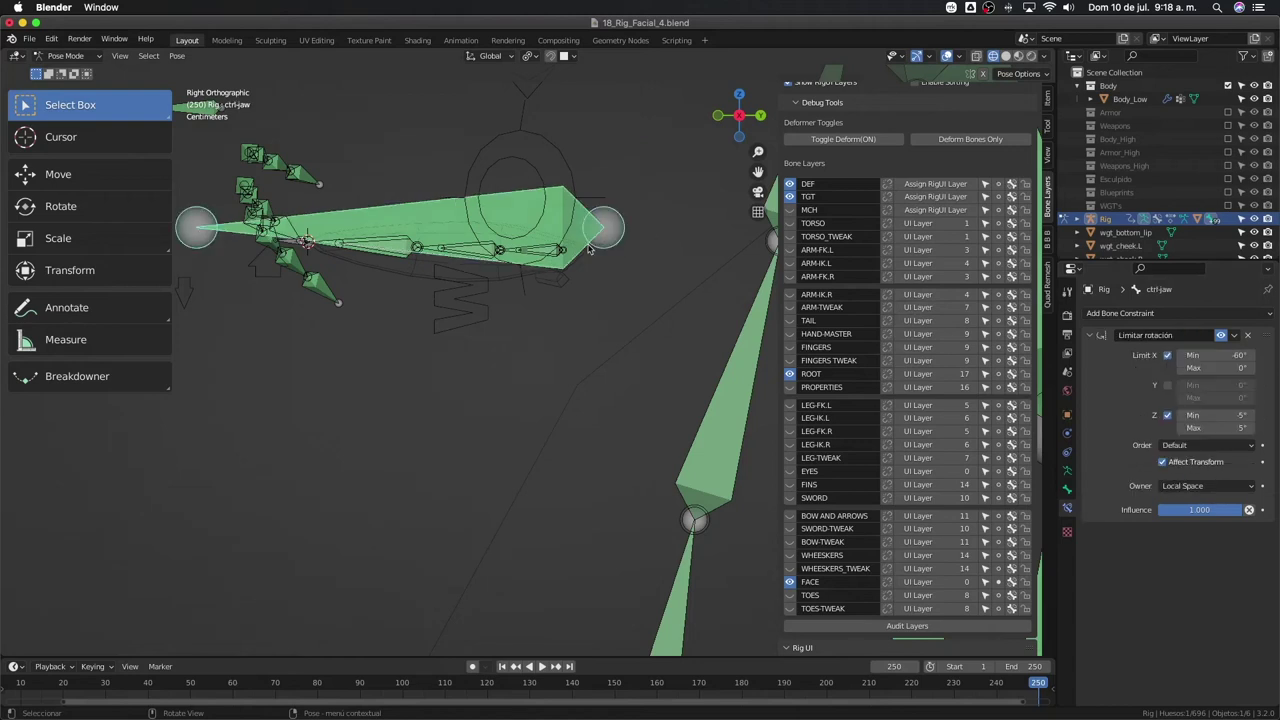
pyautogui.click(590, 249)
pyautogui.click(590, 249)
pyautogui.press('r')
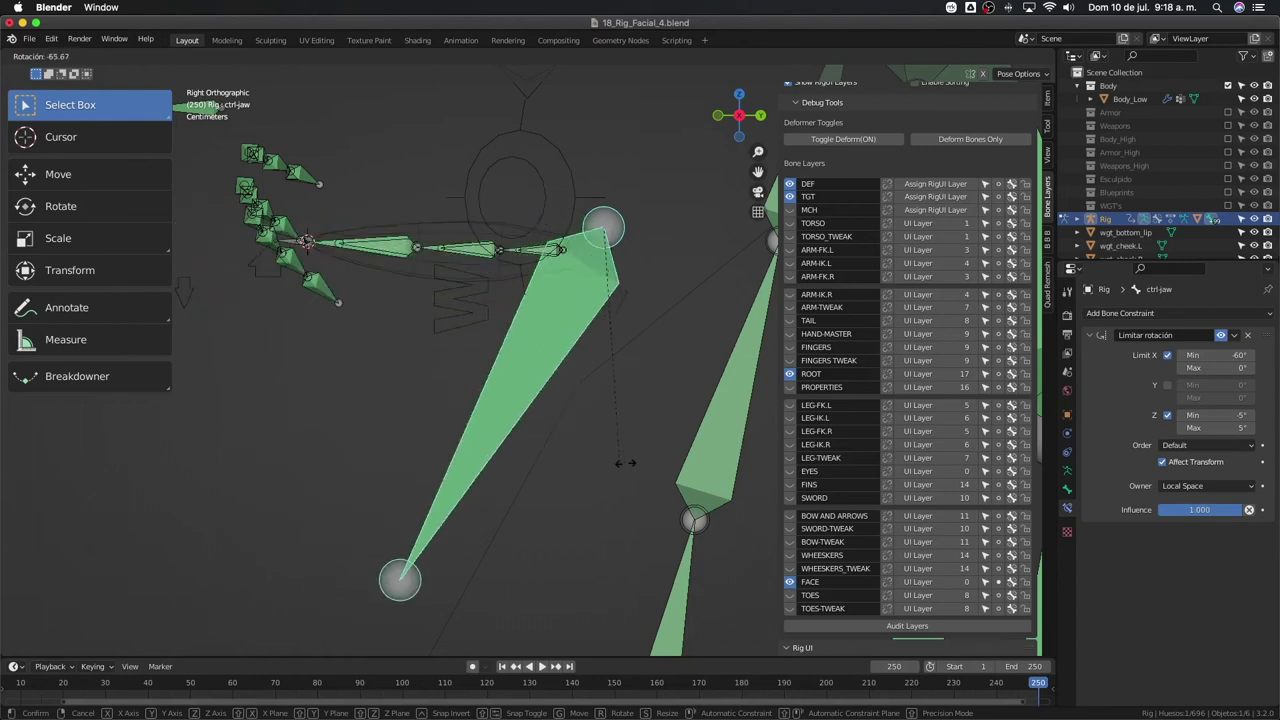
pyautogui.rightClick(545, 378)
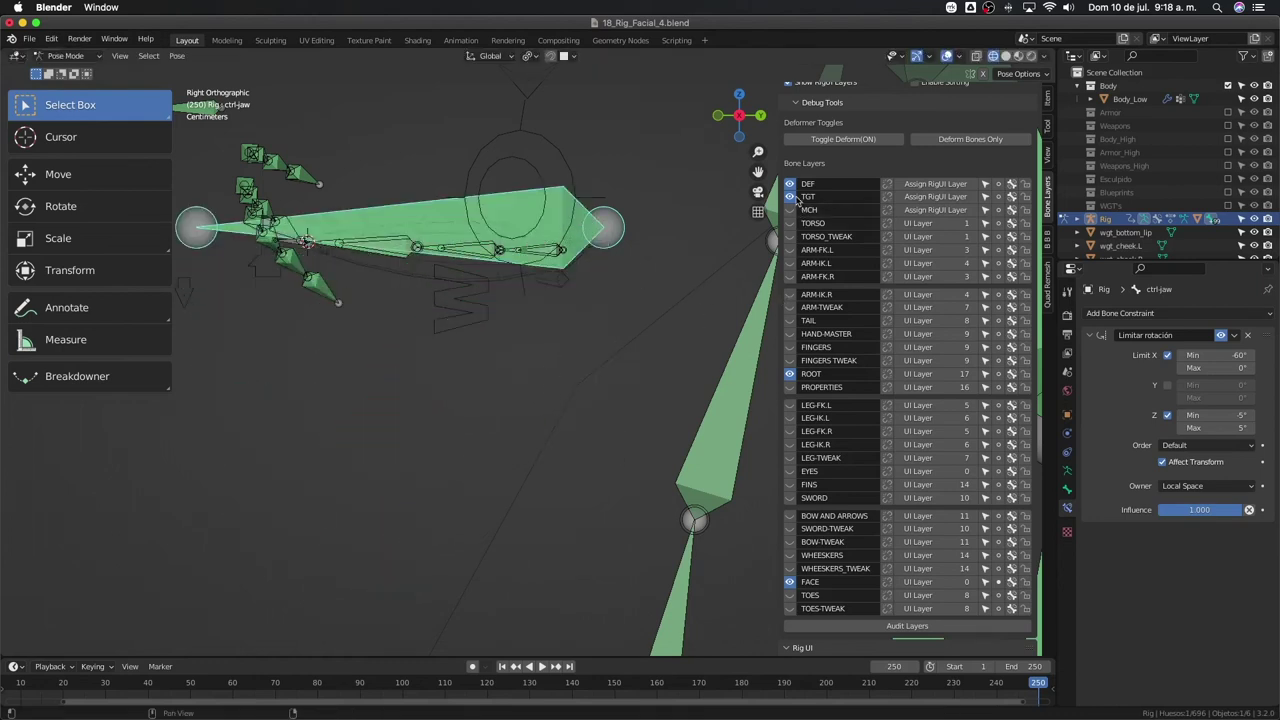
pyautogui.click(790, 184)
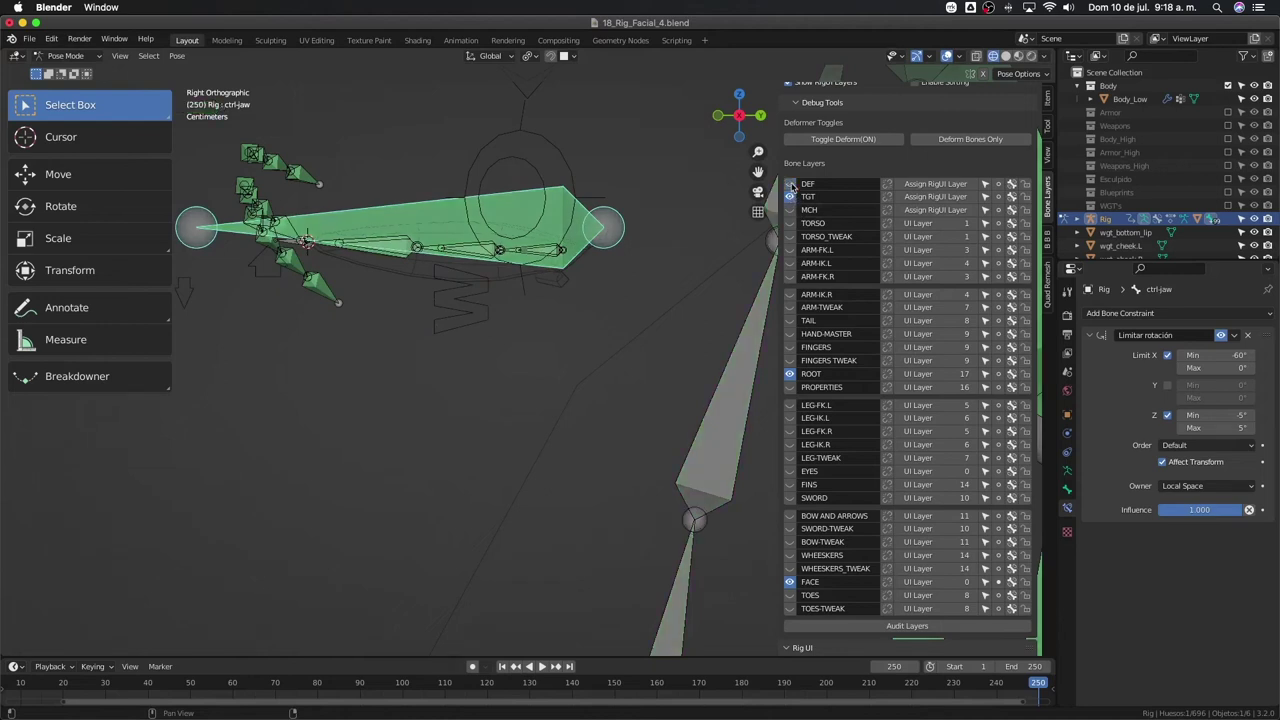
pyautogui.click(790, 581)
pyautogui.scroll(3, 537, 207)
pyautogui.click(537, 207)
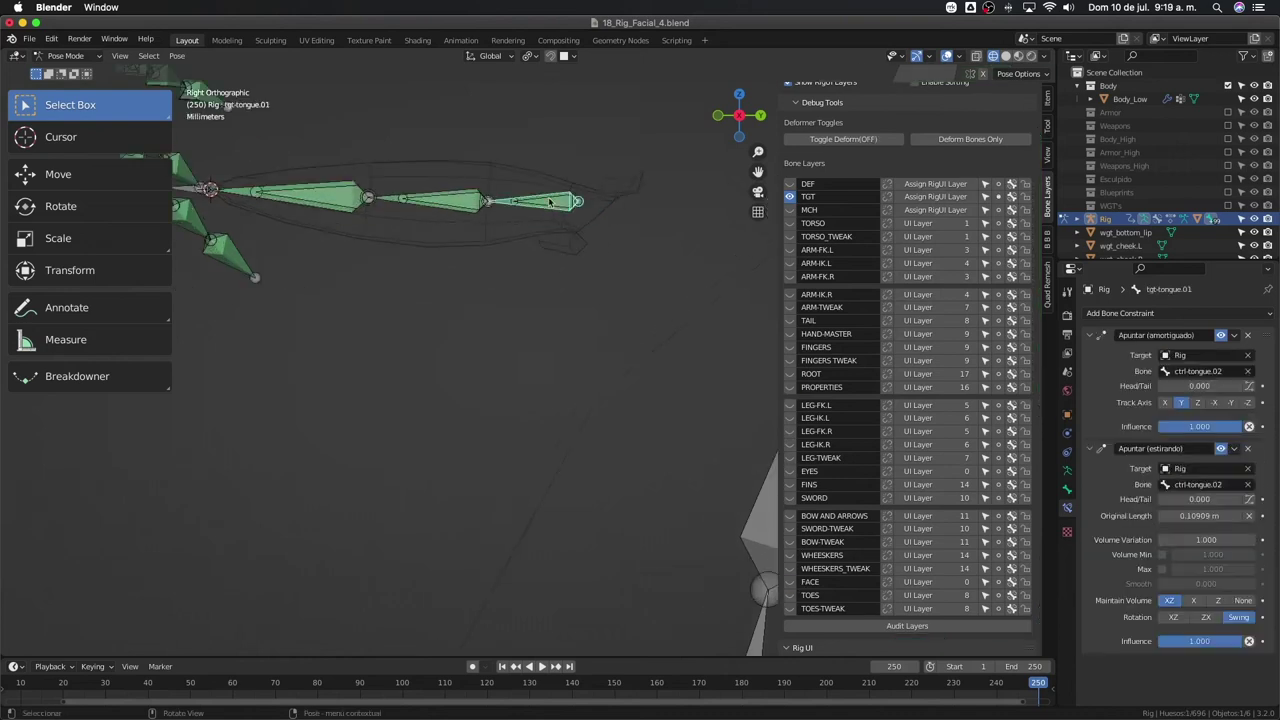
pyautogui.click(537, 207)
pyautogui.keyDown('shift'); pyautogui.moveTo(441, 210); pyautogui.dragTo(466, 248, button='middle'); pyautogui.keyUp('shift')
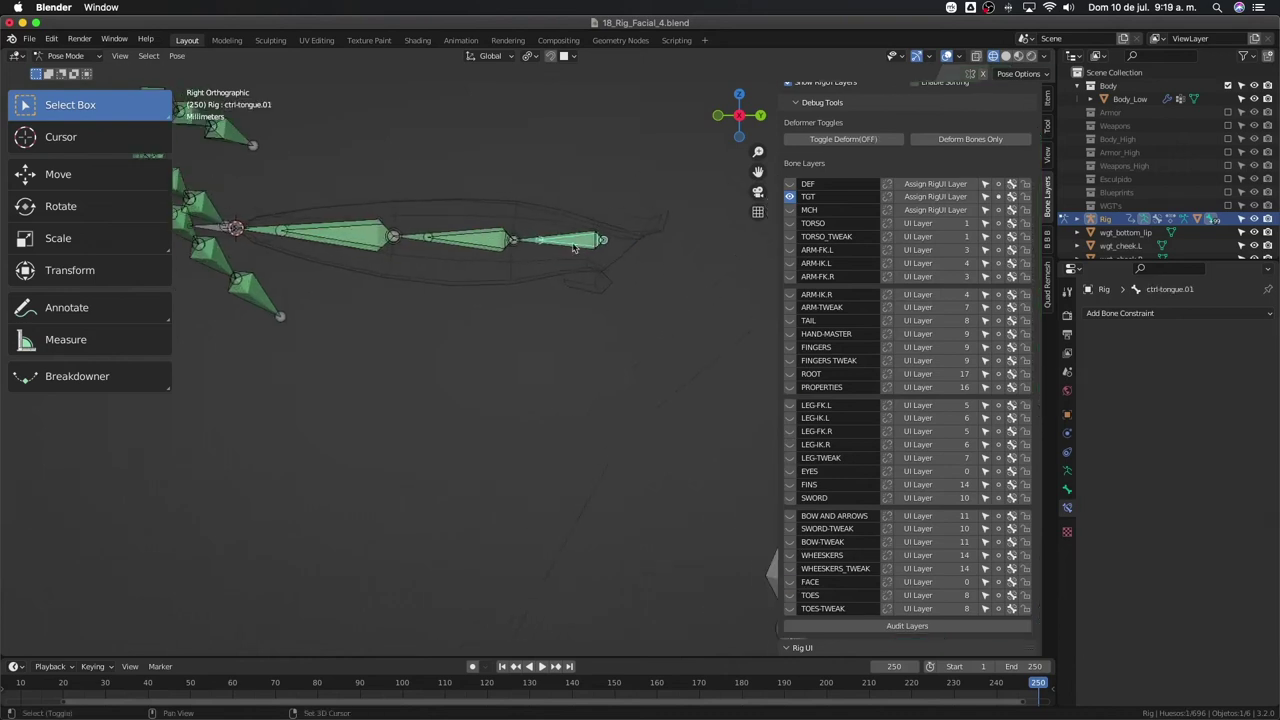
pyautogui.press('Tab')
pyautogui.click(473, 242)
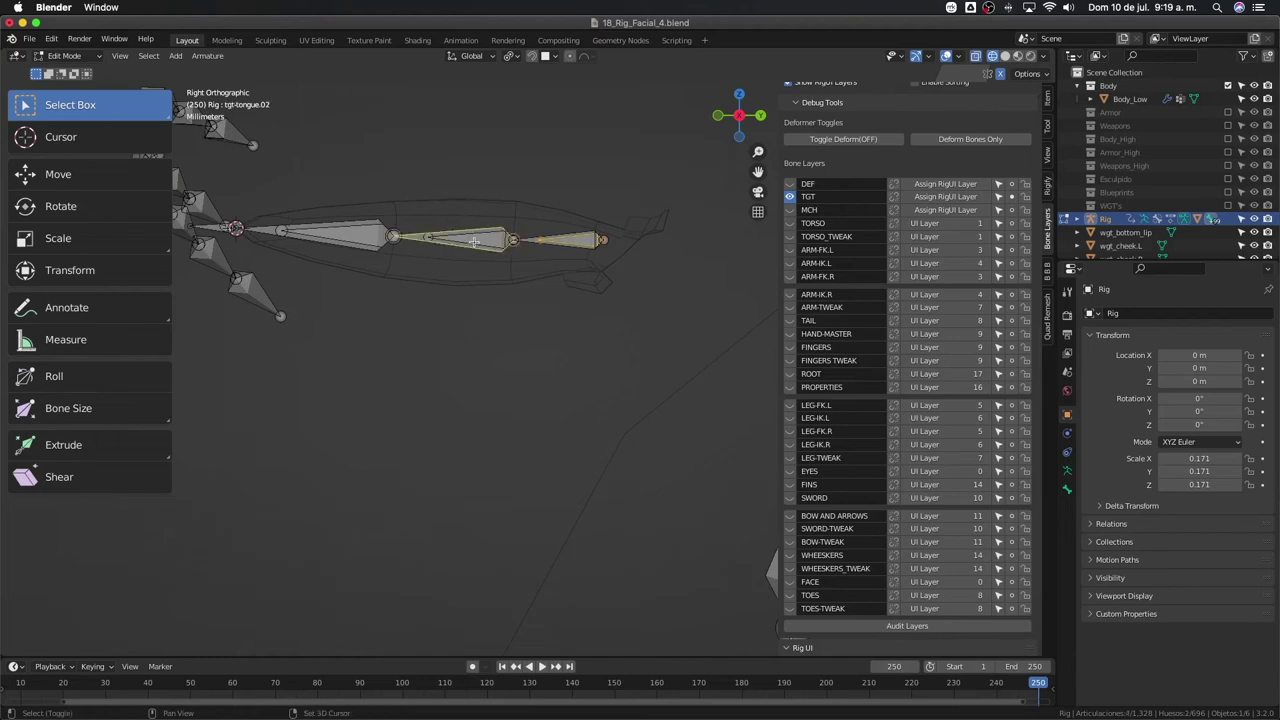
pyautogui.click(474, 242)
pyautogui.keyDown('shift'); pyautogui.click(356, 238); pyautogui.keyUp('shift')
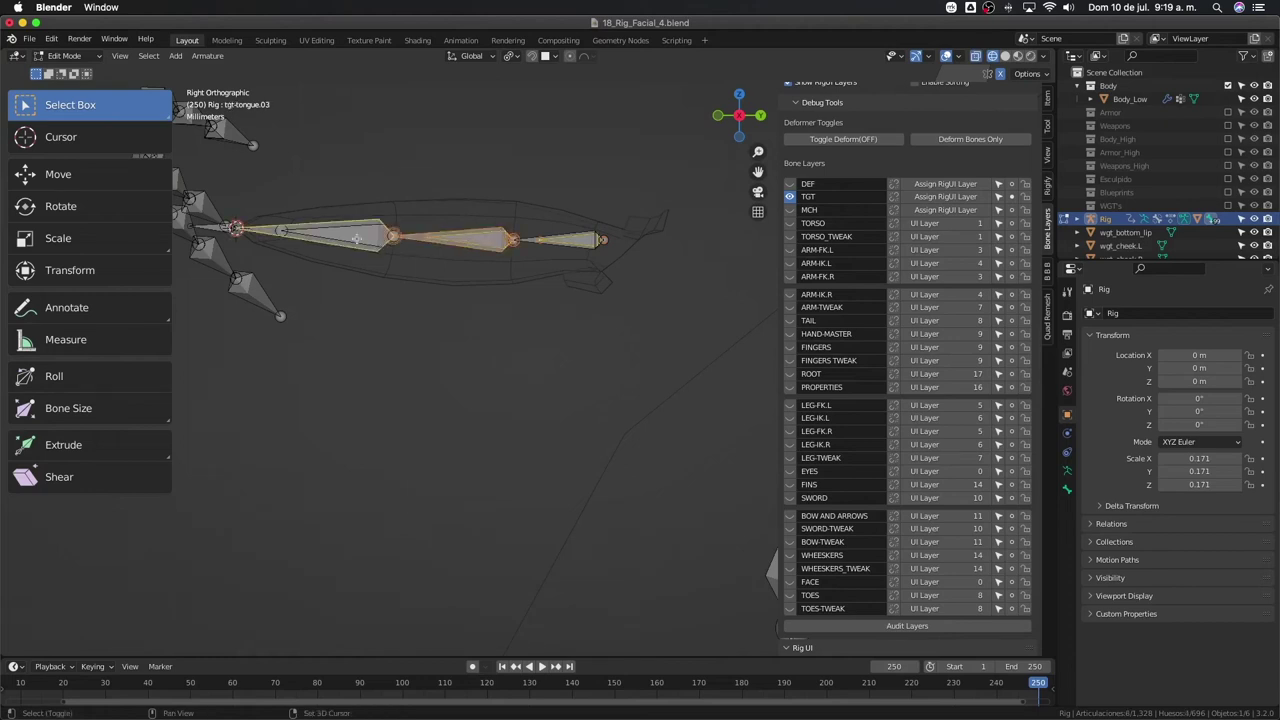
pyautogui.press('KP_Decimal')
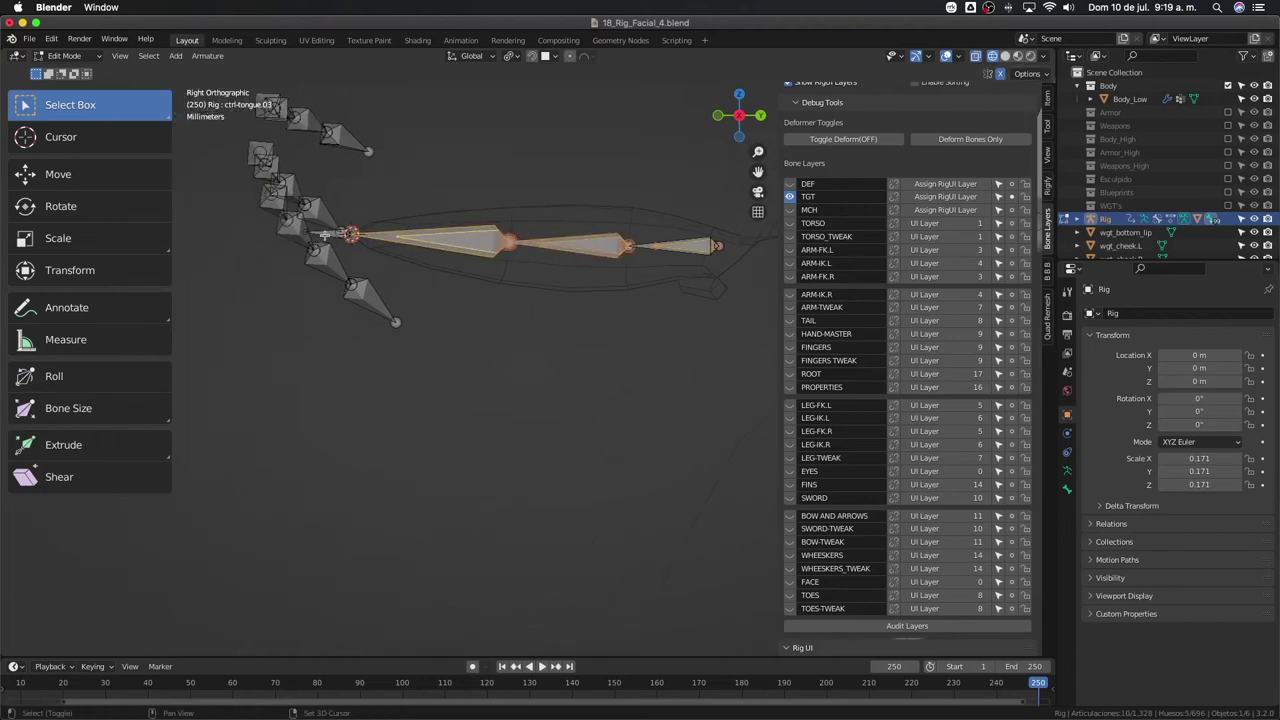
pyautogui.keyDown('shift'); pyautogui.click(326, 235); pyautogui.keyUp('shift')
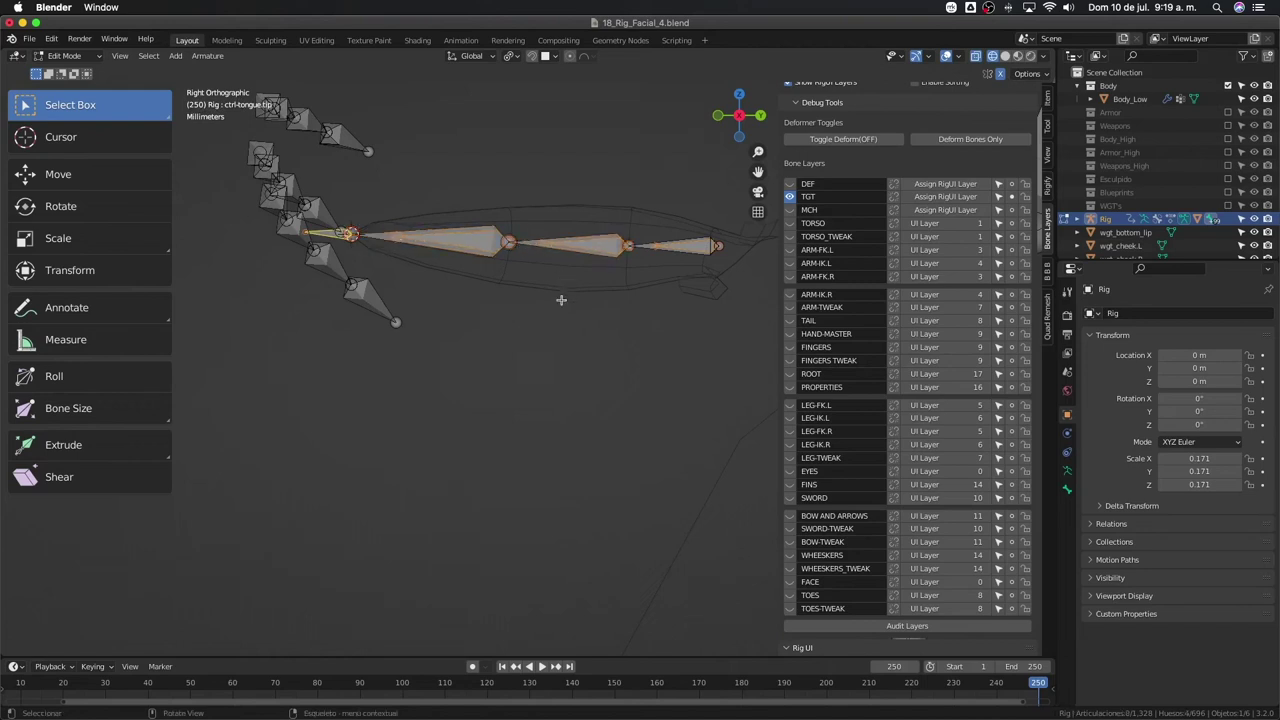
pyautogui.press('g')
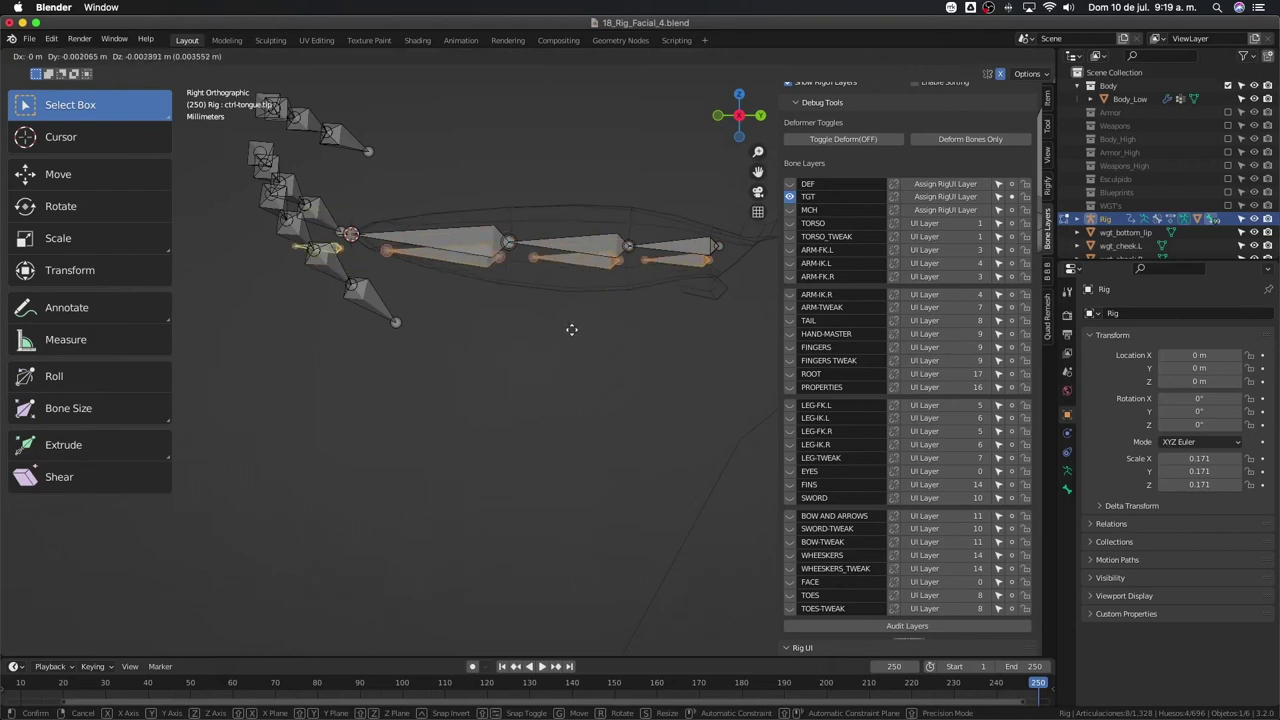
pyautogui.rightClick(570, 330)
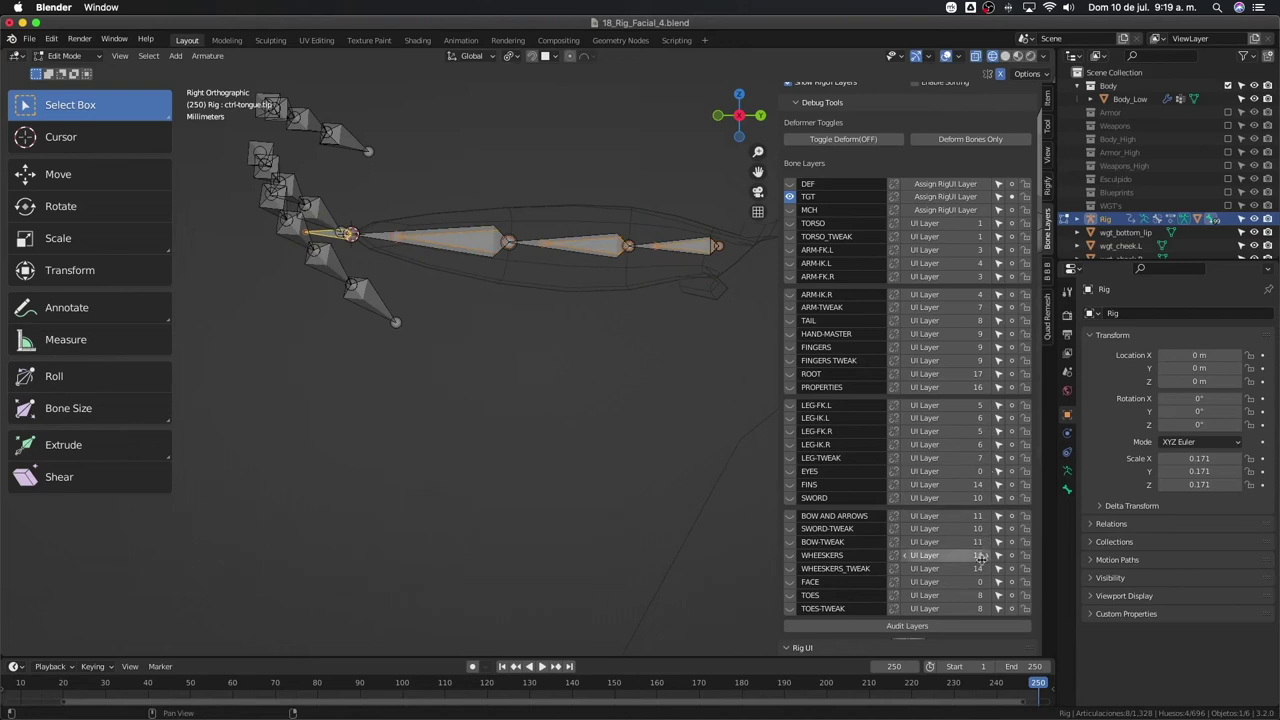
pyautogui.click(1010, 582)
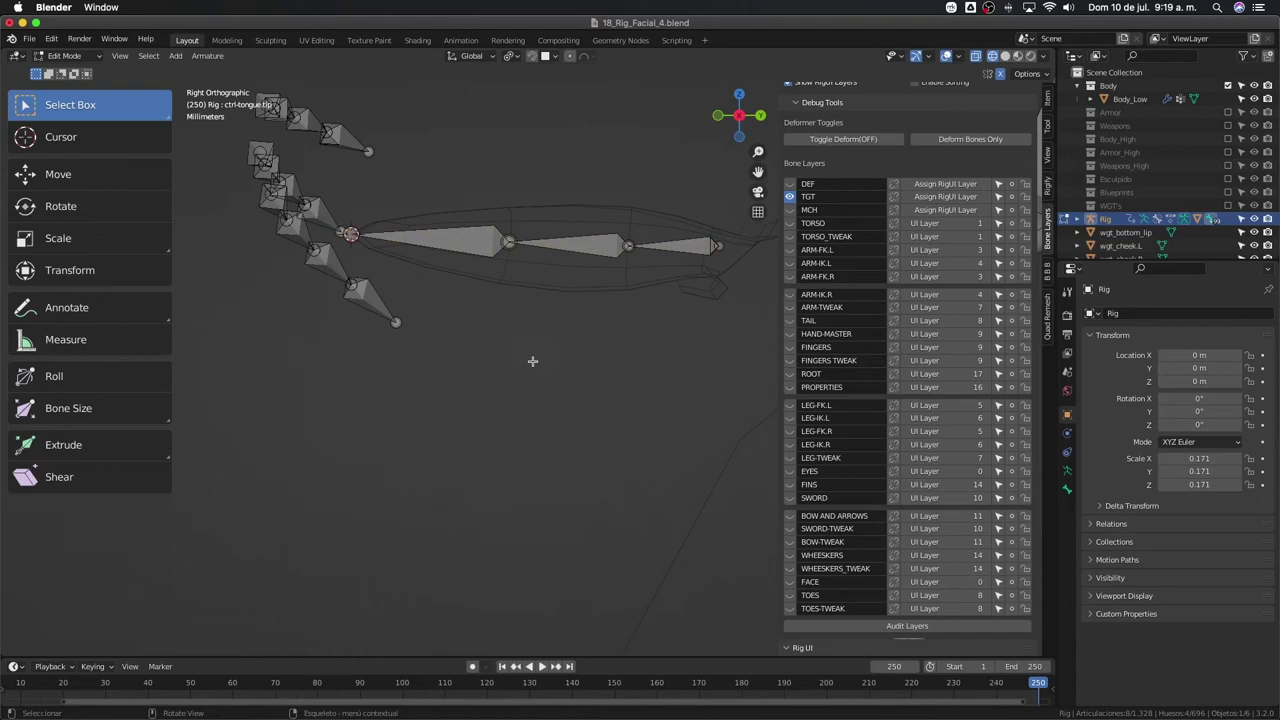
pyautogui.scroll(-2, 532, 361)
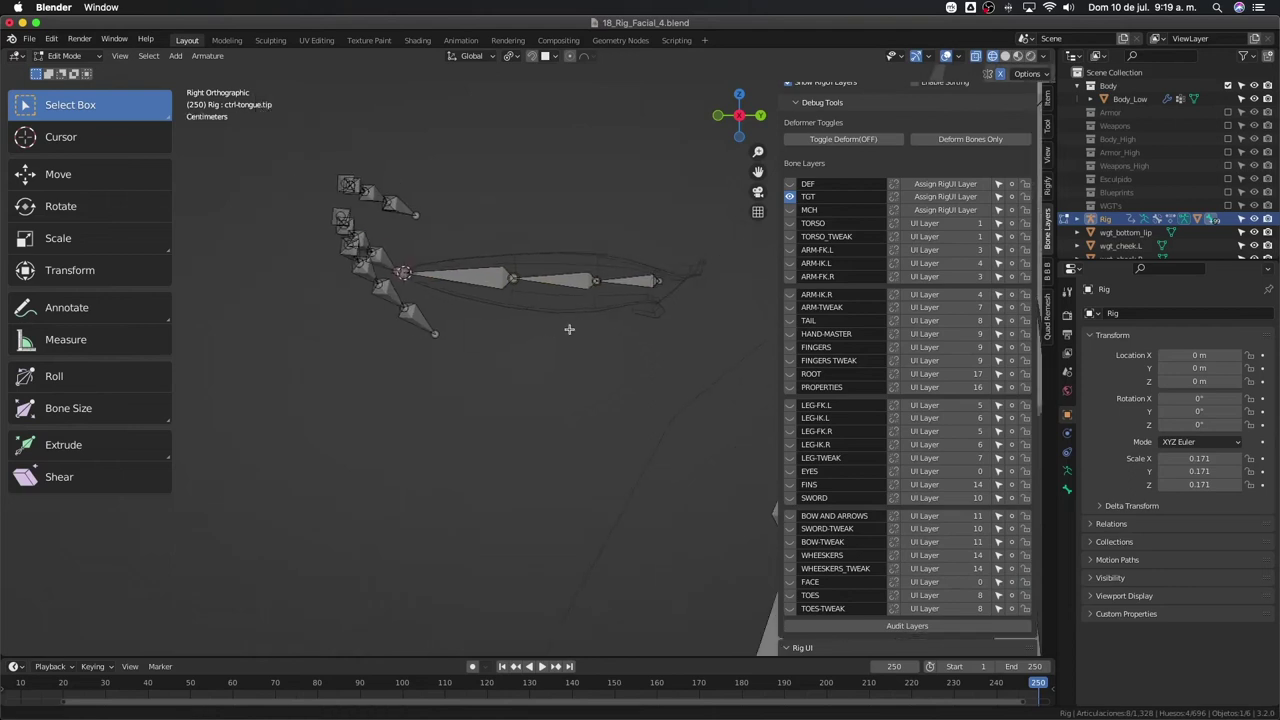
pyautogui.scroll(-1, 538, 325)
pyautogui.scroll(-2, 538, 323)
pyautogui.scroll(1, 538, 323)
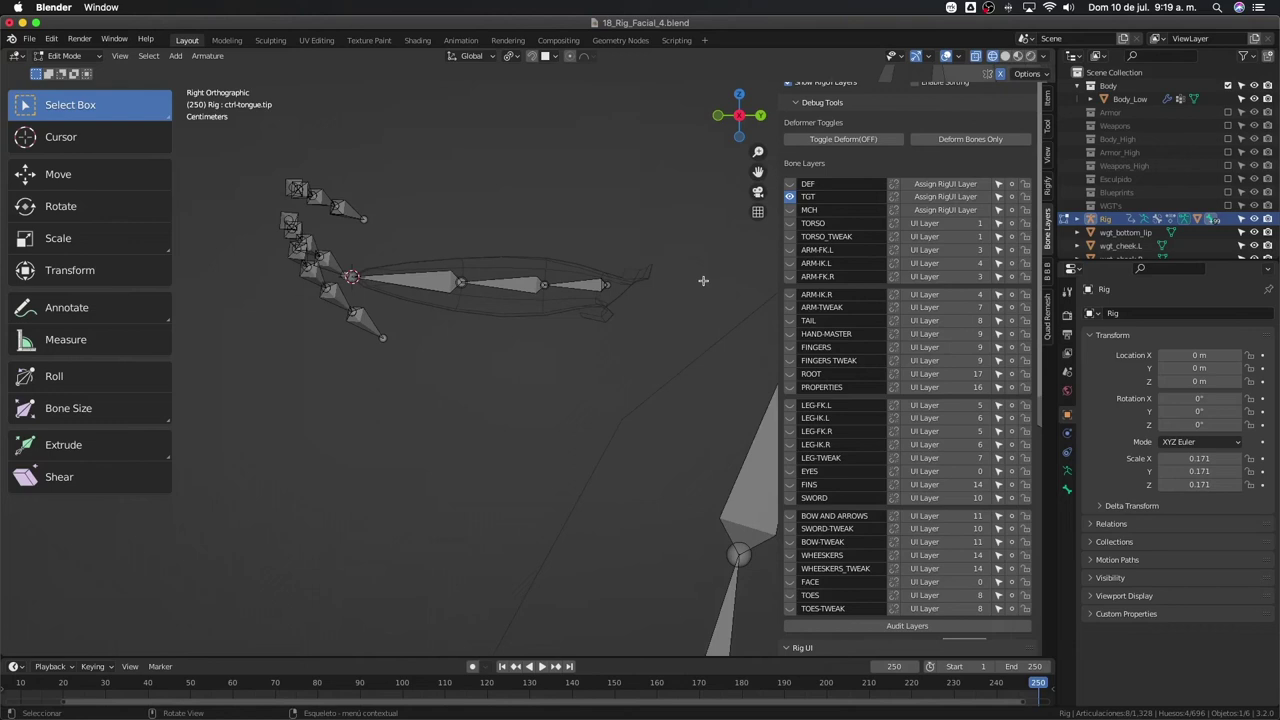
# - Show the FACE bone layer while keeping DEF hidden
pyautogui.click(790, 185)
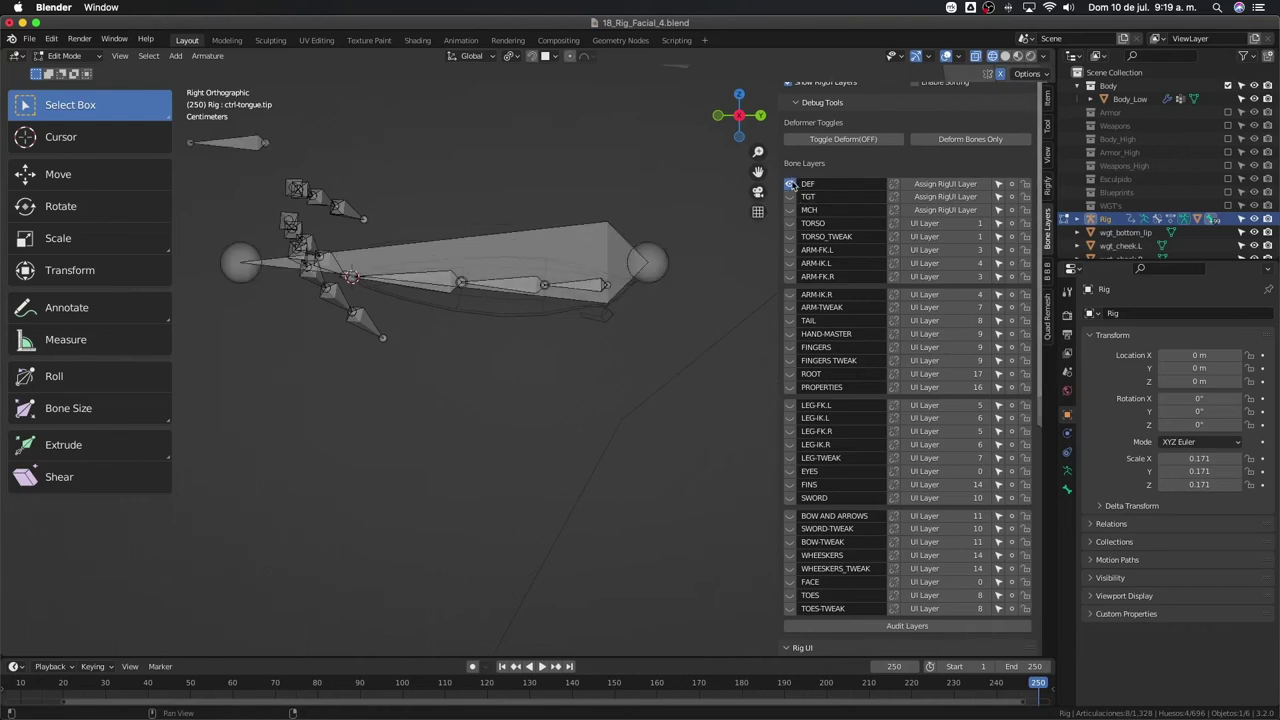
pyautogui.click(790, 581)
pyautogui.click(790, 184)
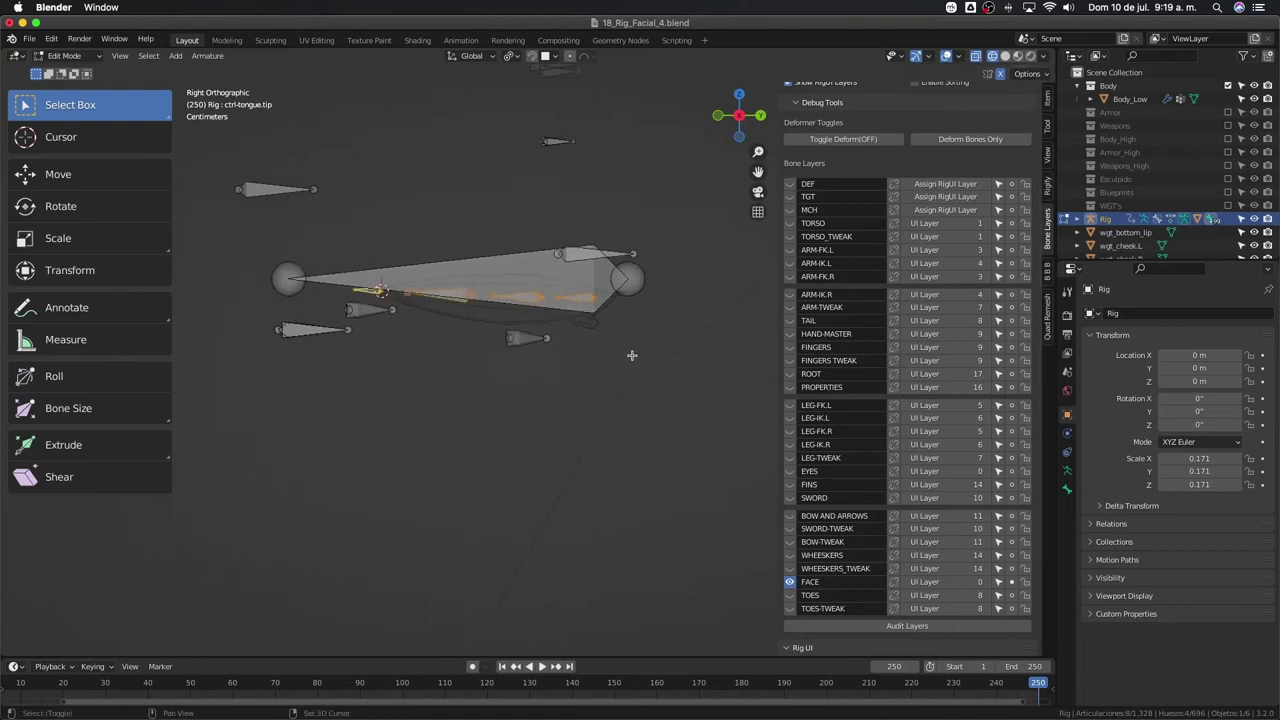
pyautogui.scroll(-2, 516, 306)
# - Parent ctrl-tongue.01 to ctrl-jaw with Keep Offset
pyautogui.click(516, 305)
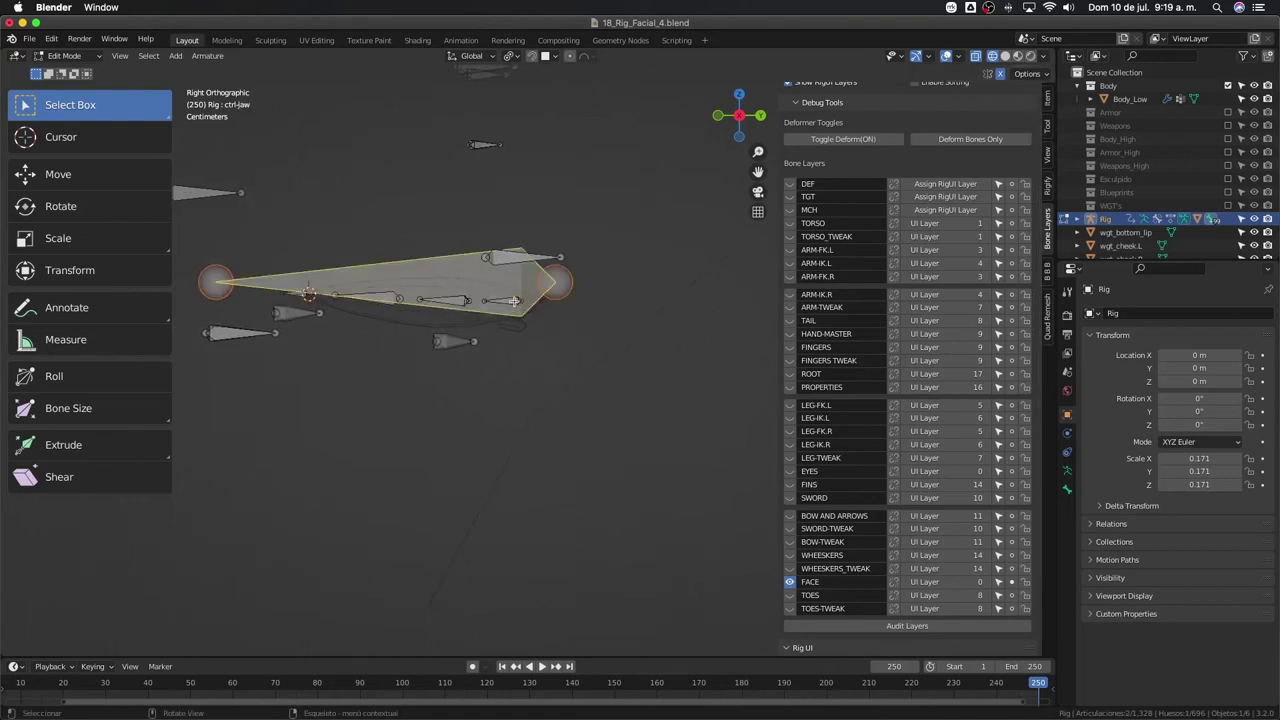
pyautogui.click(513, 300)
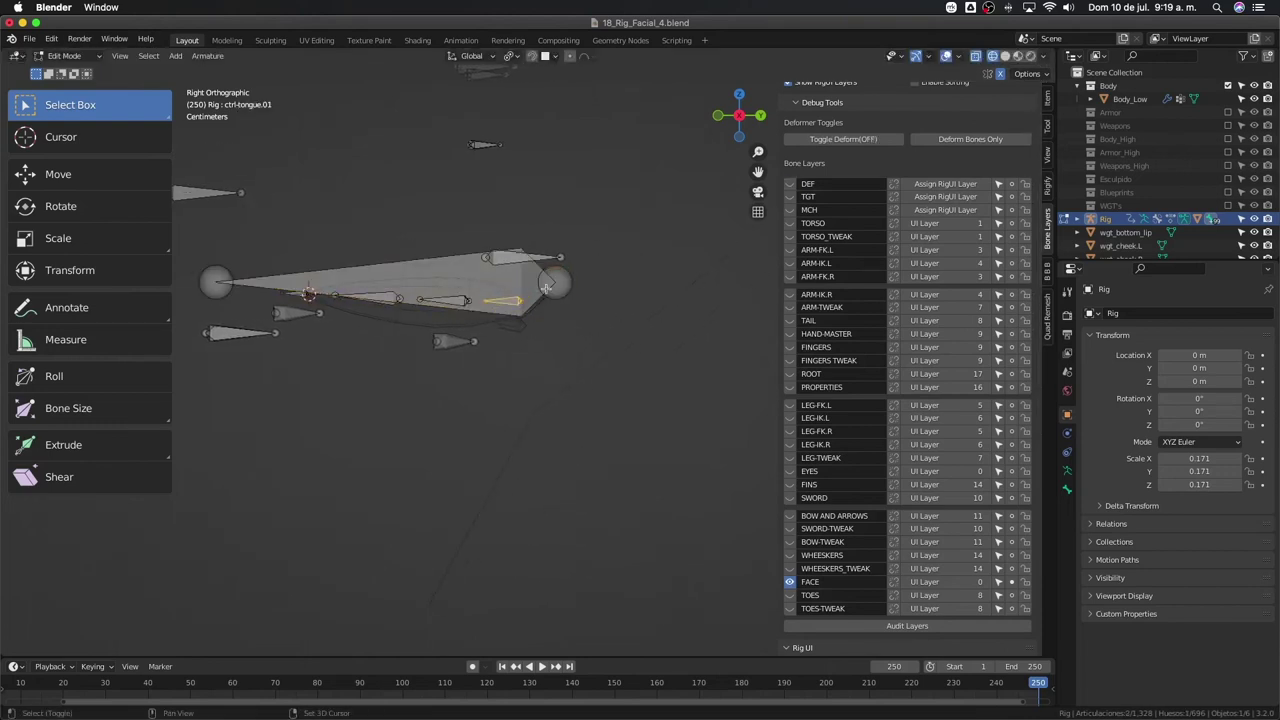
pyautogui.click(526, 295)
pyautogui.keyDown('shift'); pyautogui.click(536, 298); pyautogui.keyUp('shift')
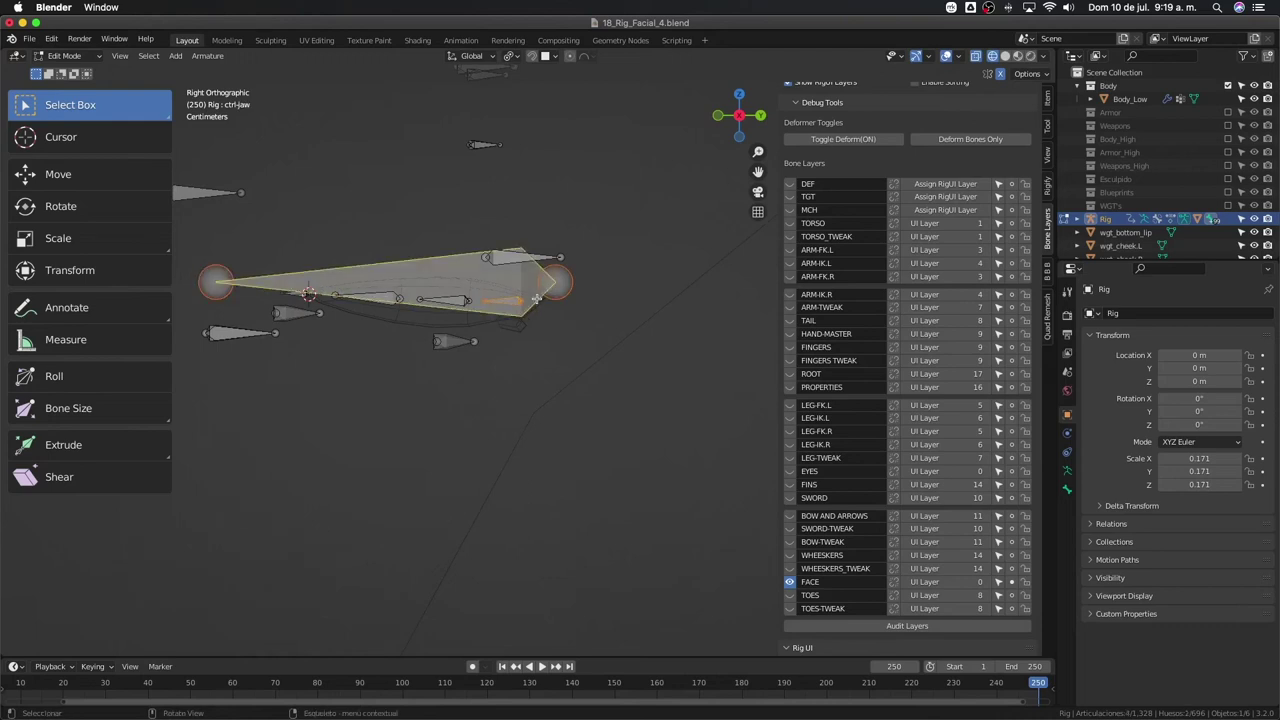
pyautogui.hotkey('ctrl', 'p')
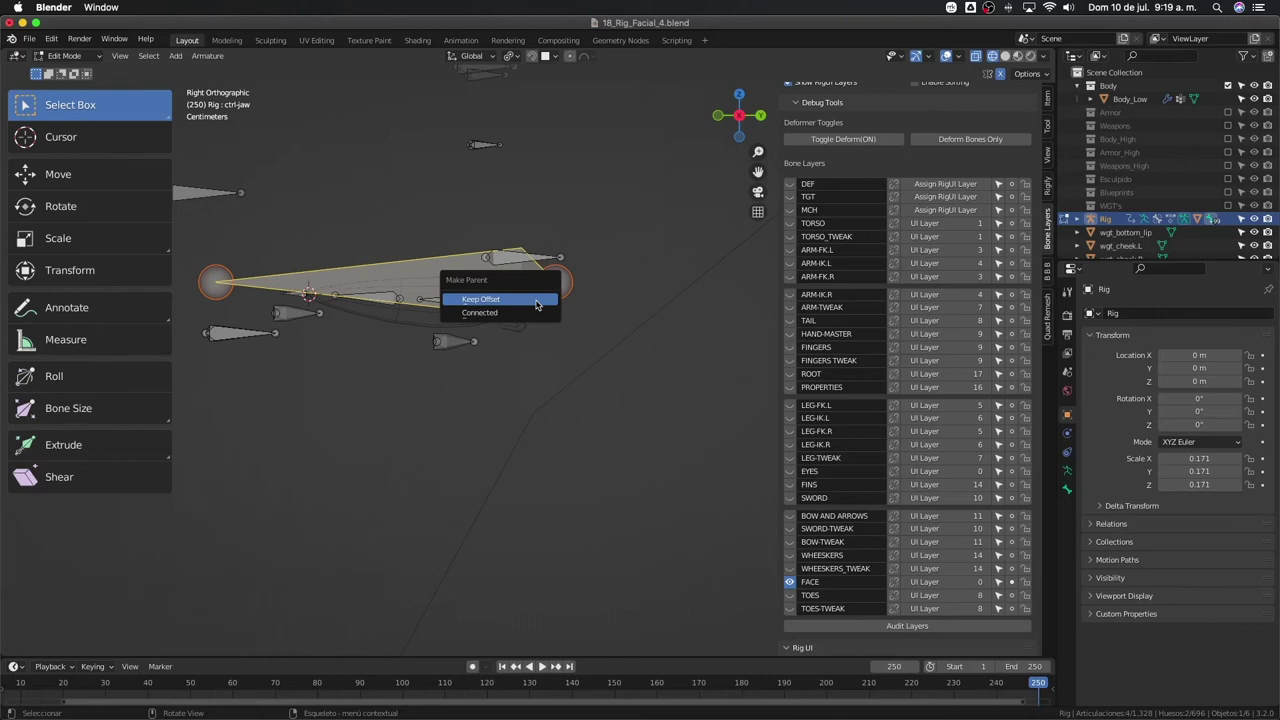
pyautogui.click(537, 300)
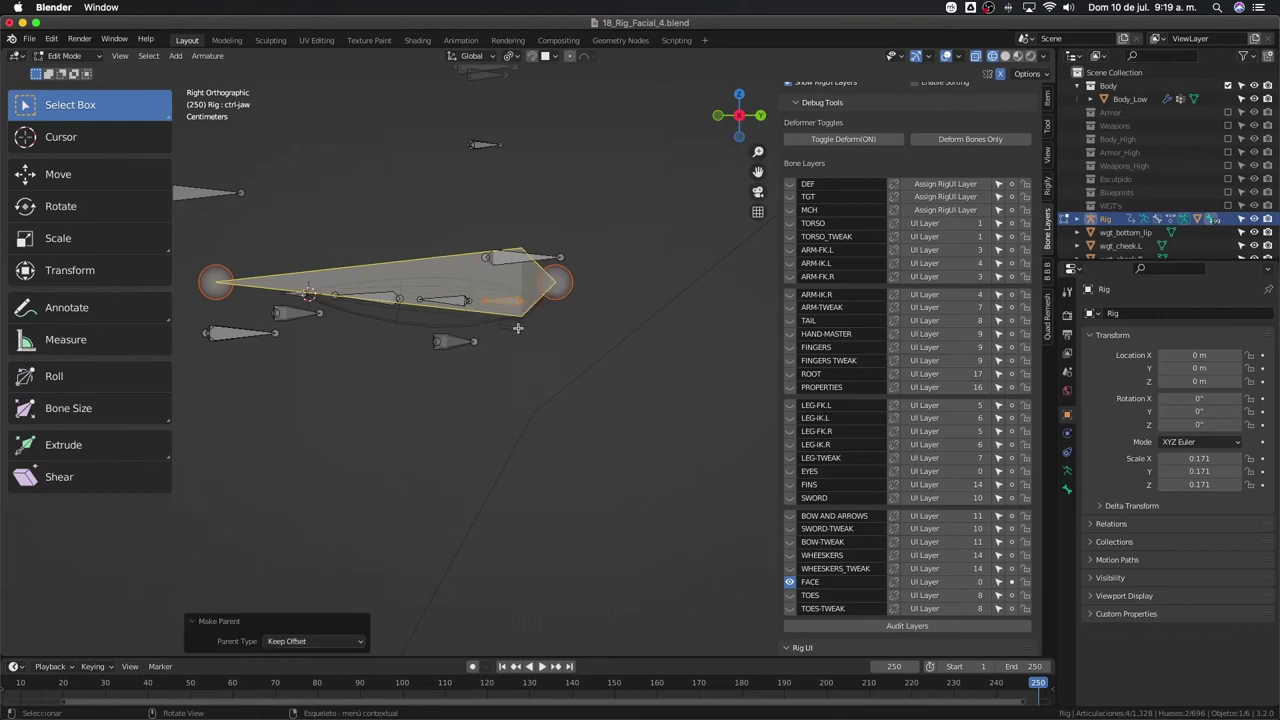
pyautogui.click(517, 328)
pyautogui.hotkey('ctrl', 'Tab')
# - Delete Body_Low's mask vertex group and switch to Material Preview shading
pyautogui.click(481, 328)
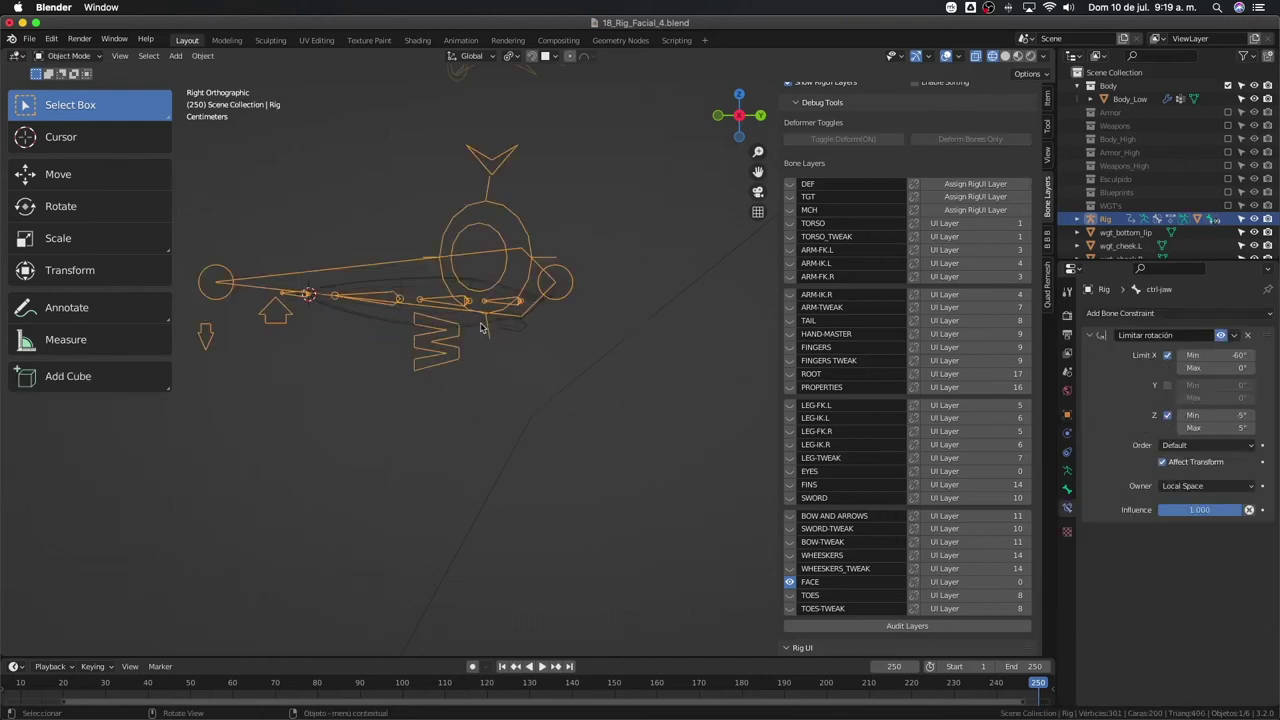
pyautogui.click(481, 328)
pyautogui.click(1068, 510)
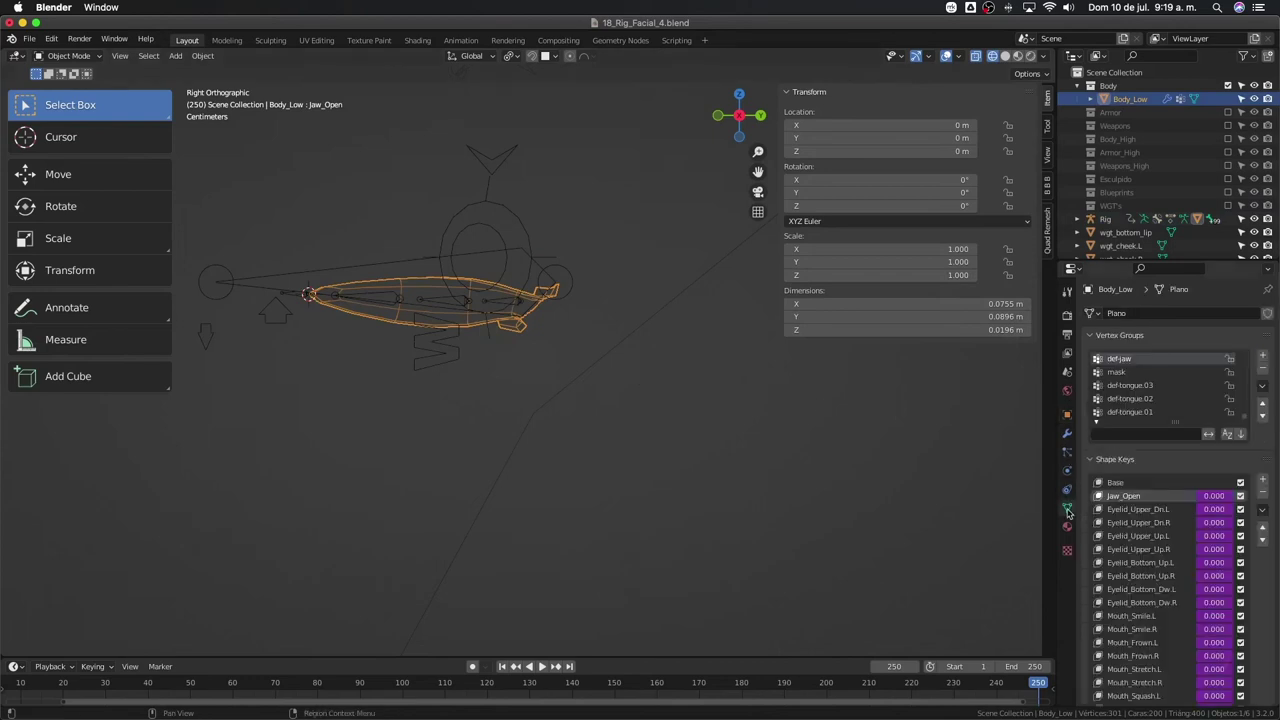
pyautogui.click(1150, 373)
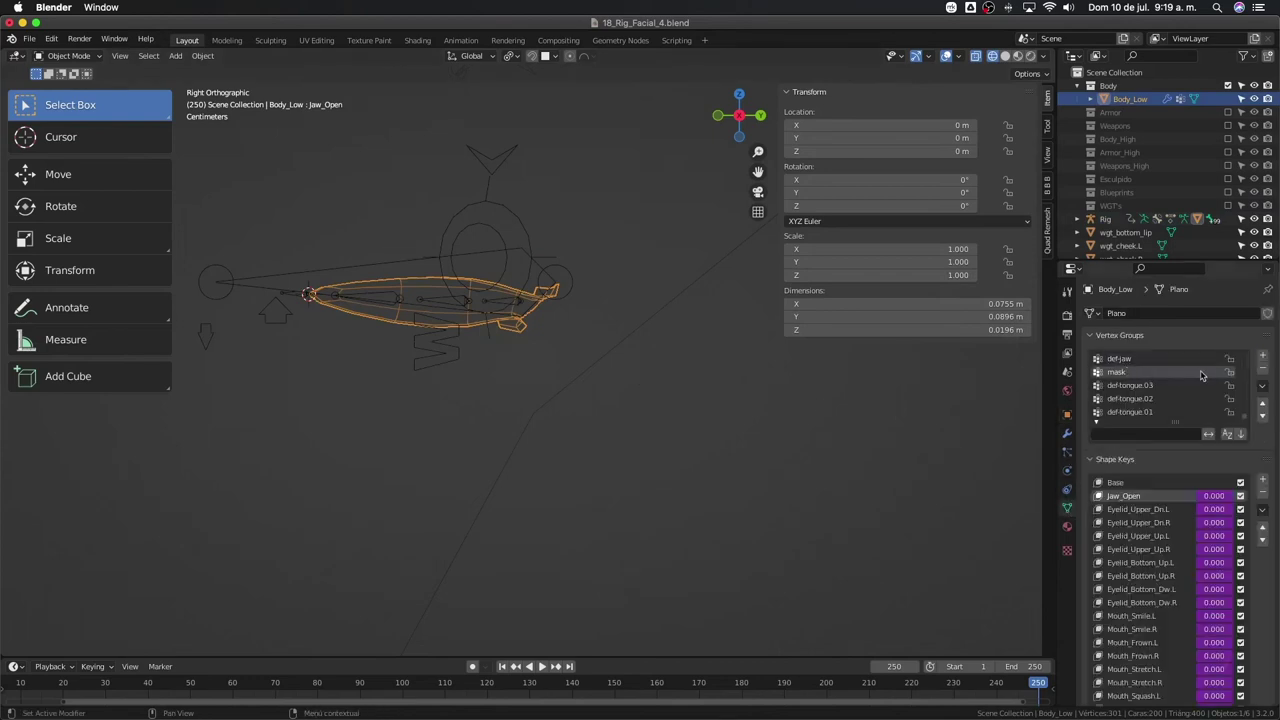
pyautogui.click(1262, 370)
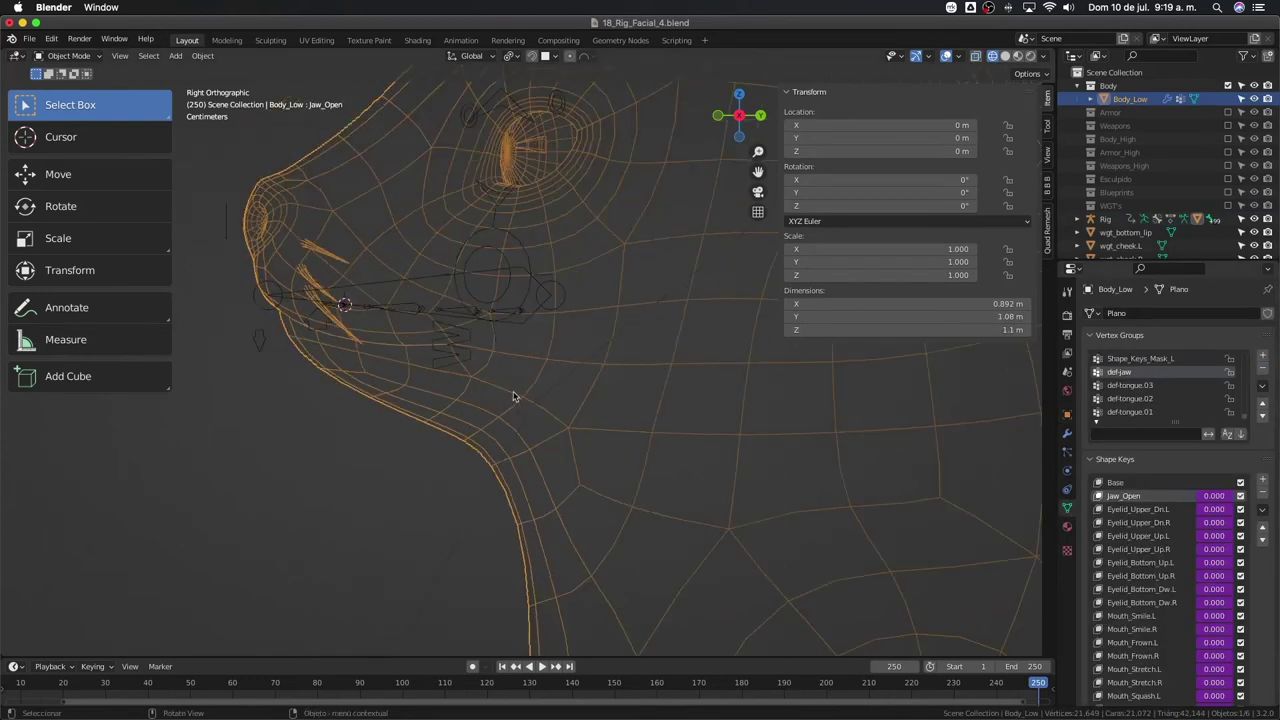
pyautogui.press('z')
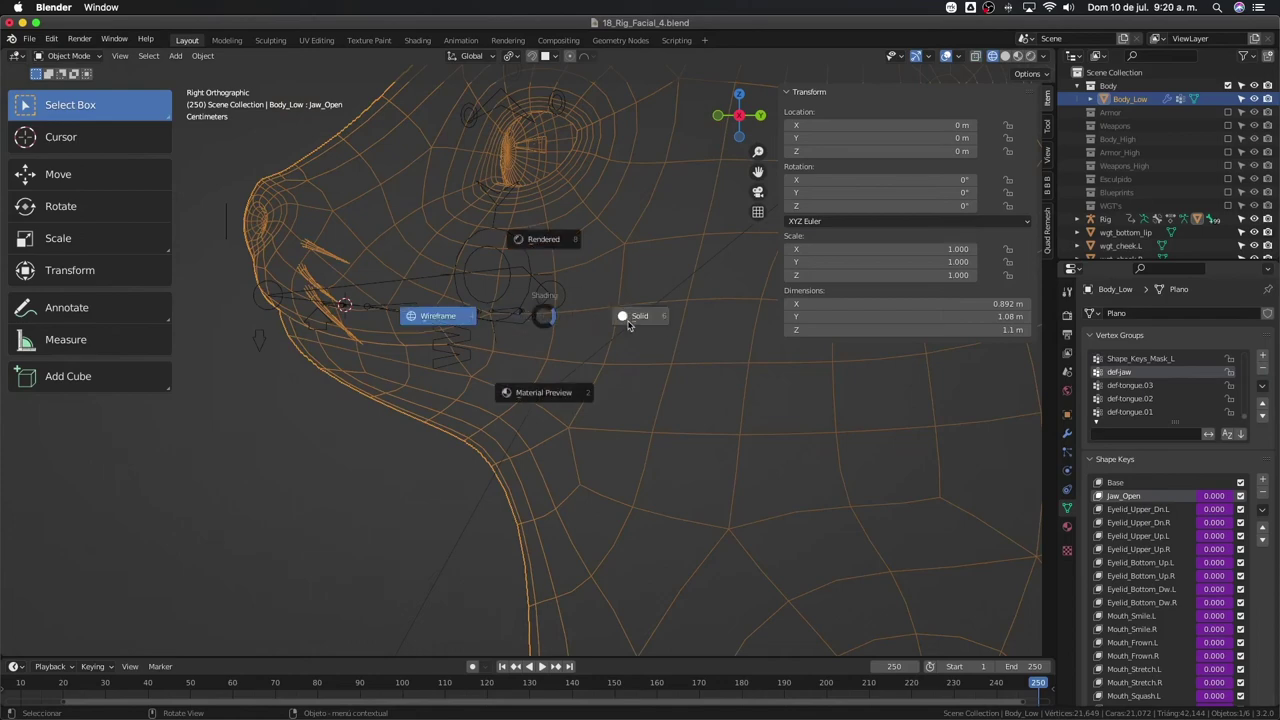
pyautogui.click(543, 325)
# - Rotate ctrl-jaw around X to open the mouth and view it from the front
pyautogui.click(529, 322)
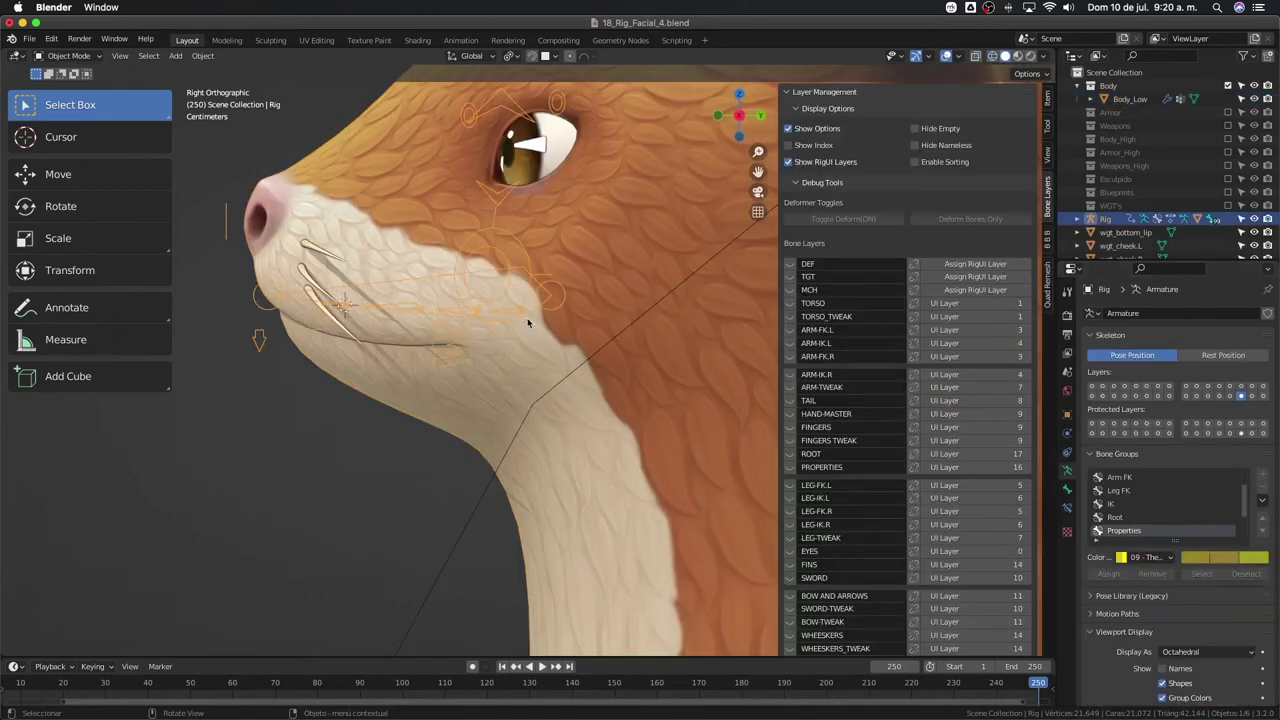
pyautogui.press('r')
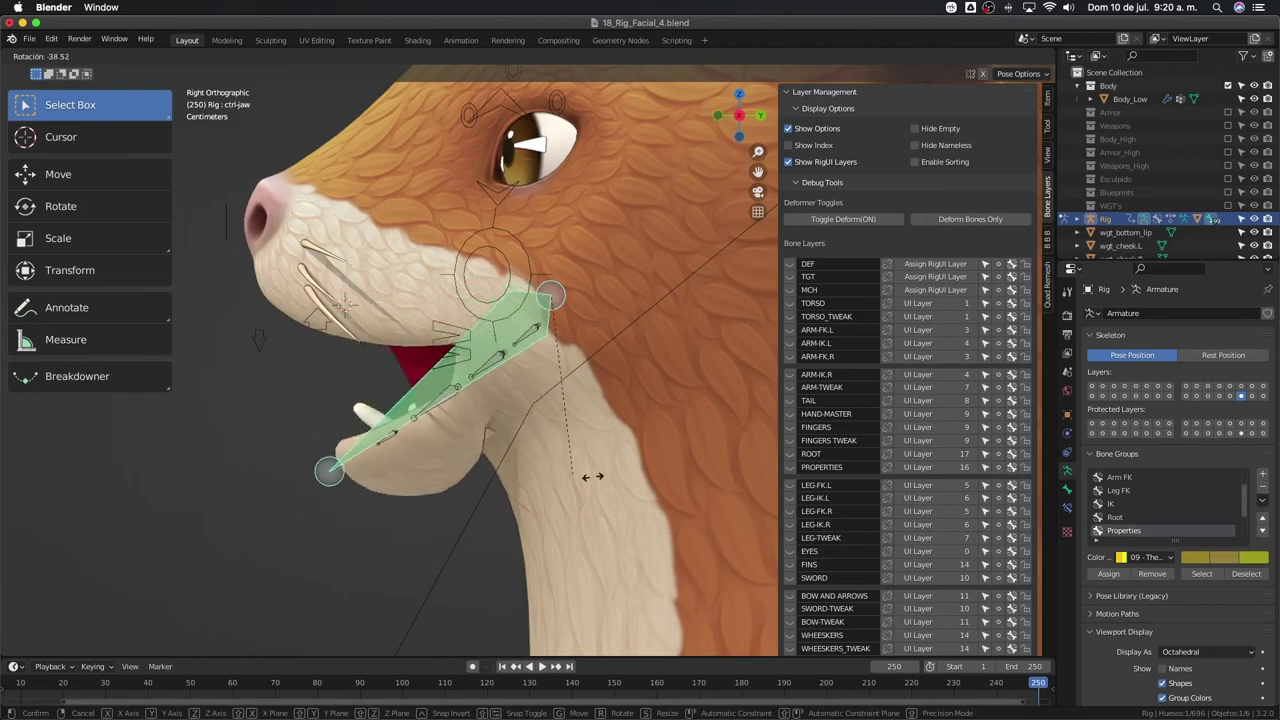
pyautogui.click(585, 465)
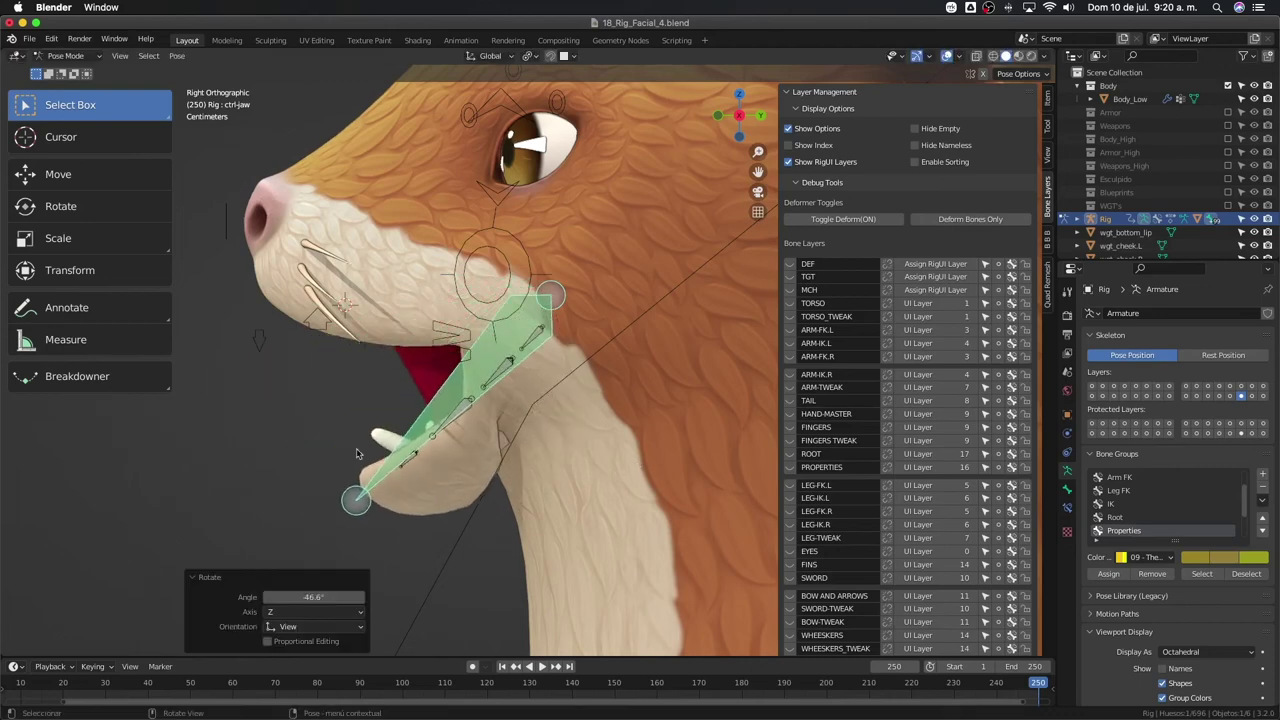
pyautogui.moveTo(356, 453); pyautogui.dragTo(242, 103, button='middle')
pyautogui.press('r')
pyautogui.press('x')
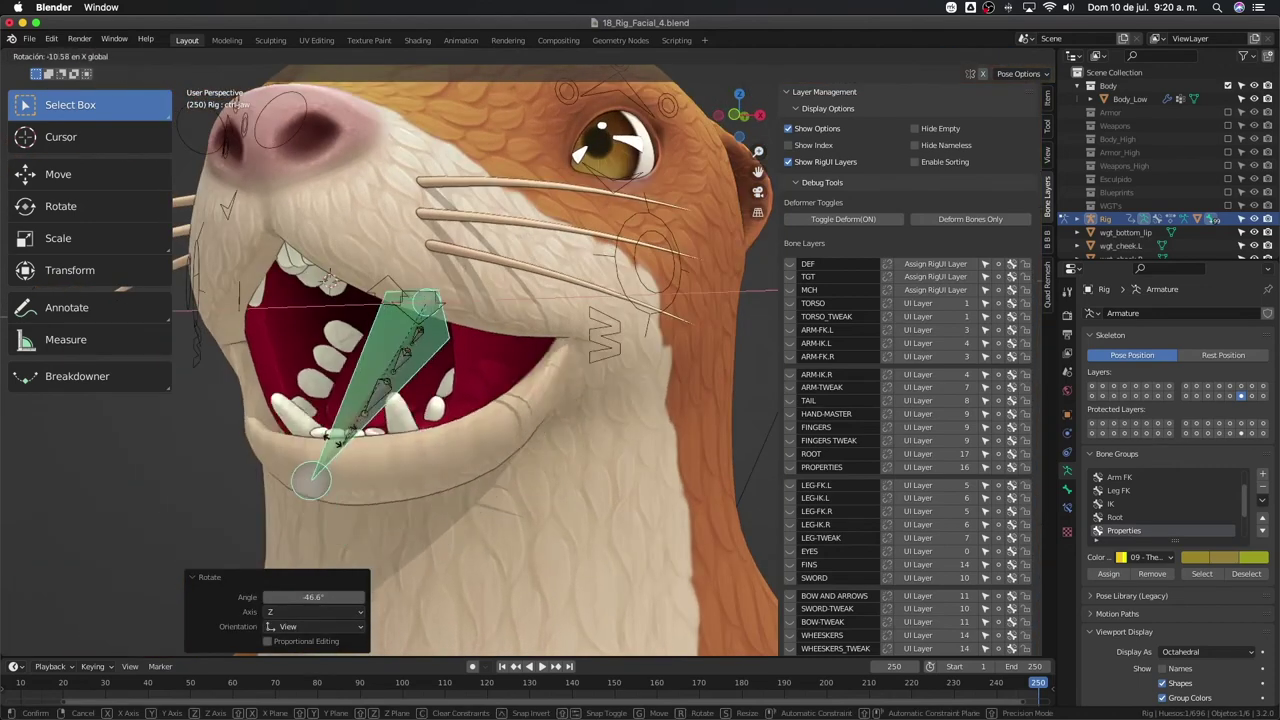
pyautogui.click(330, 440)
pyautogui.moveTo(330, 440)
pyautogui.mouseDown(button='middle')
pyautogui.moveTo(367, 459)
pyautogui.moveTo(548, 425)
pyautogui.mouseUp(button='middle')
pyautogui.hotkey('ctrl', 'Tab')
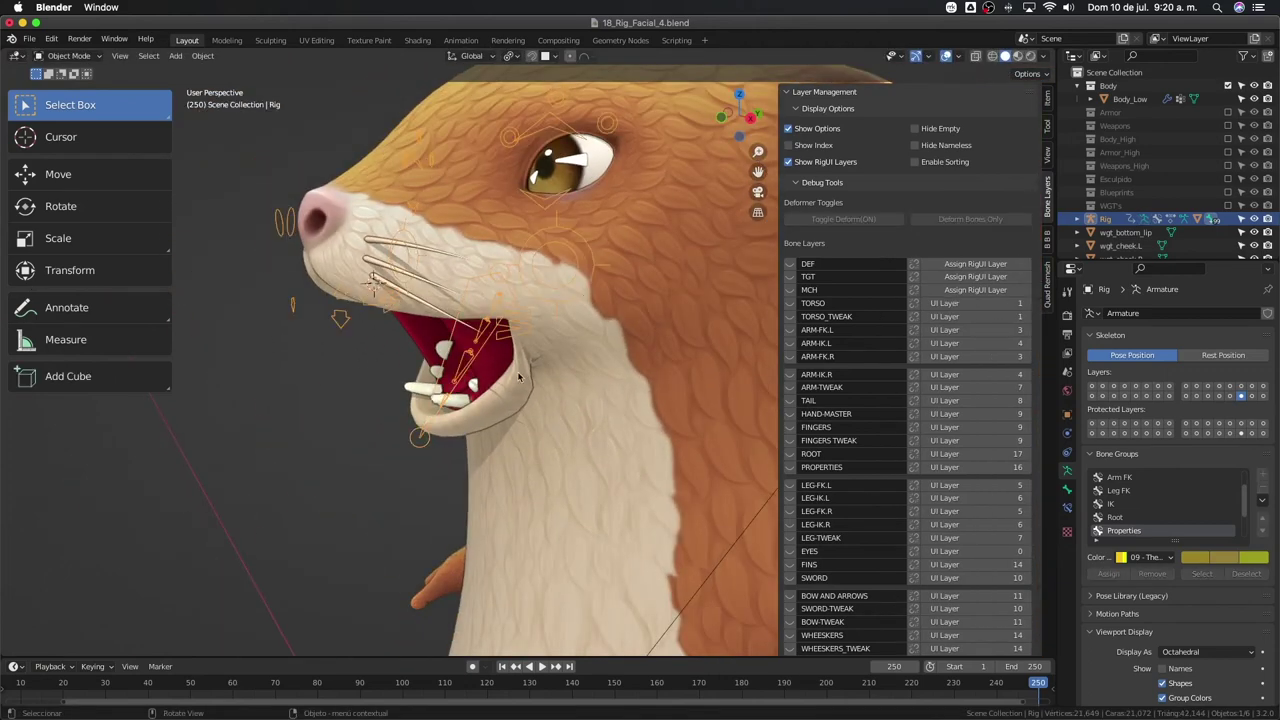
pyautogui.moveTo(549, 425); pyautogui.dragTo(447, 338, button='middle')
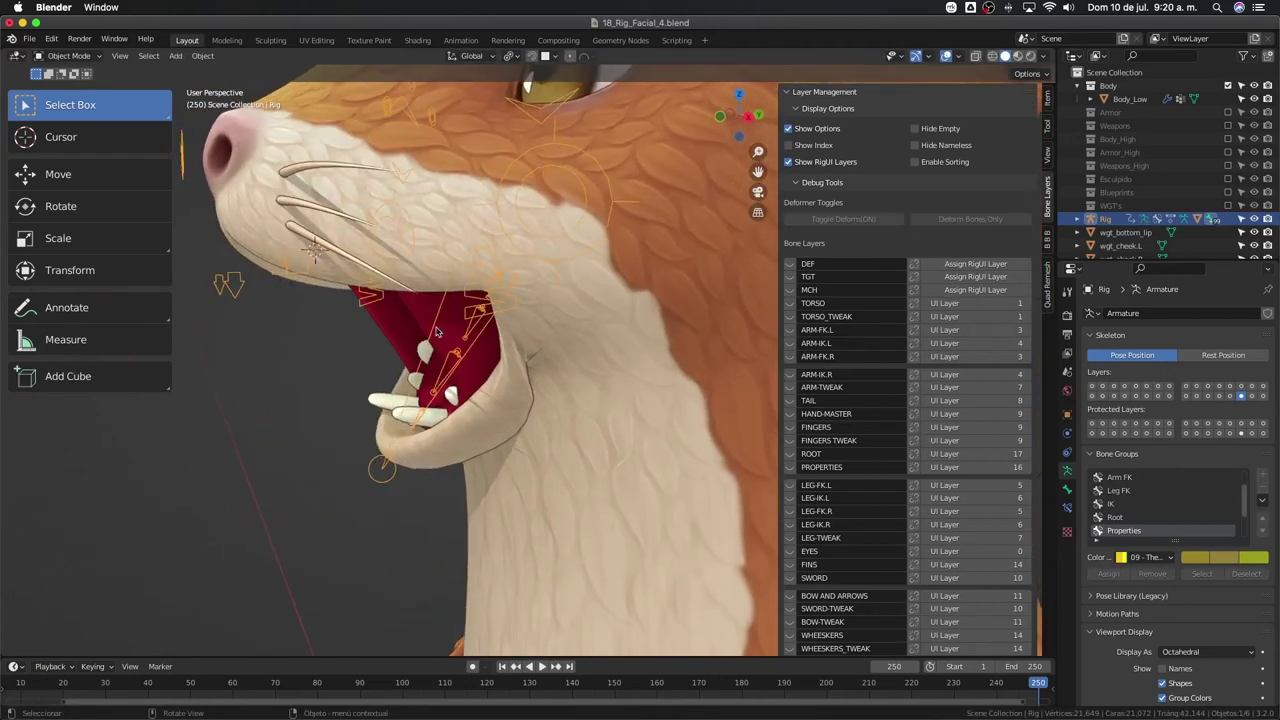
pyautogui.moveTo(434, 331); pyautogui.dragTo(472, 357, button='middle')
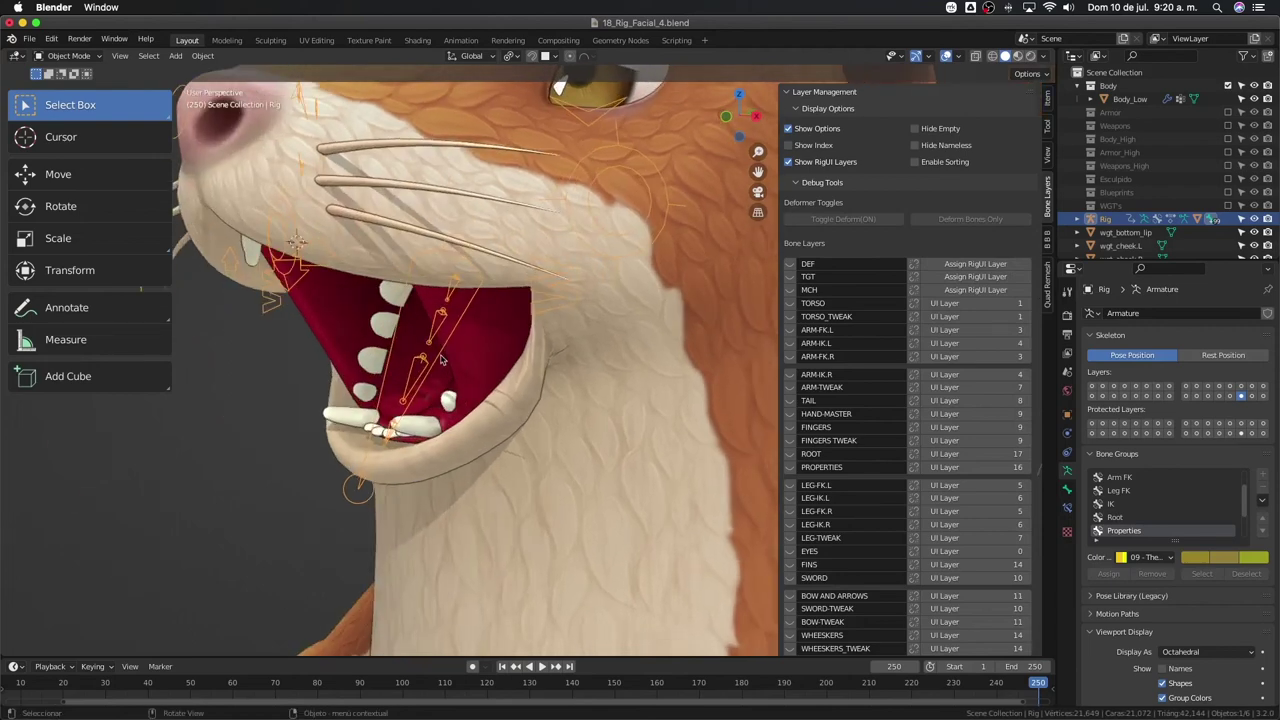
# - Select Body_Low and open the driver editor for the Jaw_Open shape key
pyautogui.hotkey('ctrl', 'Tab')
pyautogui.click(360, 489)
pyautogui.hotkey('ctrl', 'Tab')
pyautogui.click(593, 481)
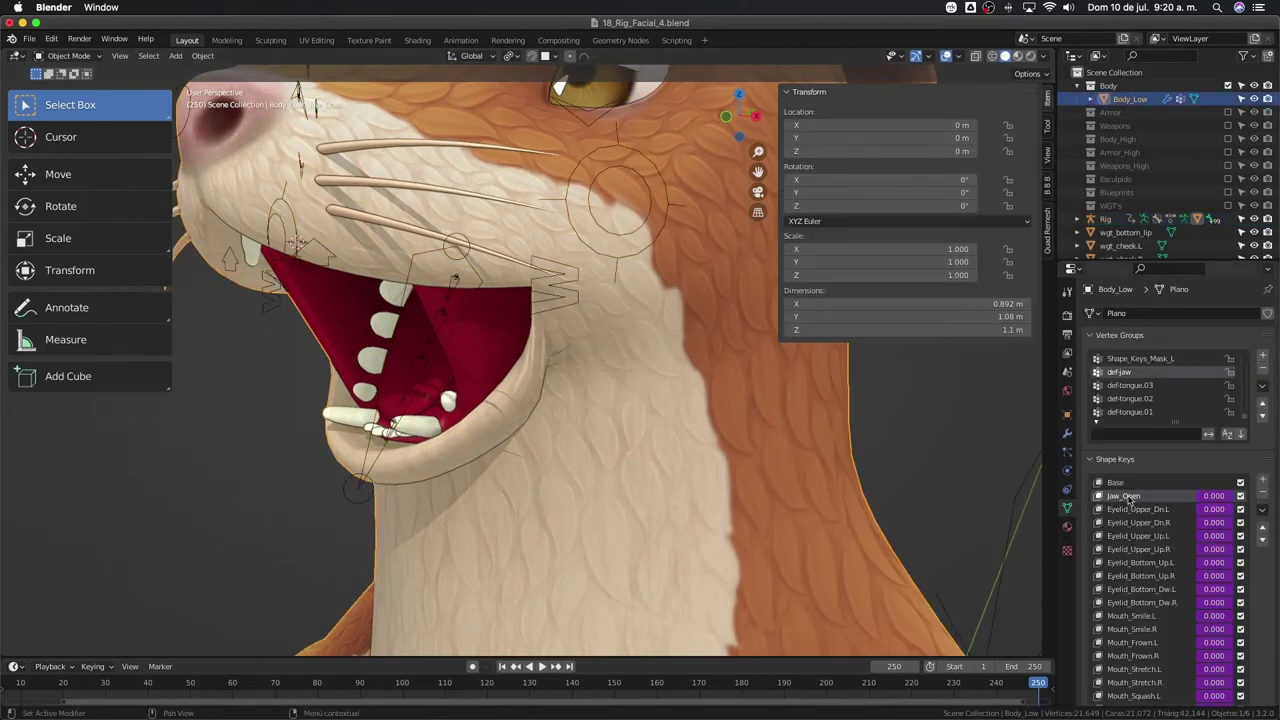
pyautogui.rightClick(1210, 503)
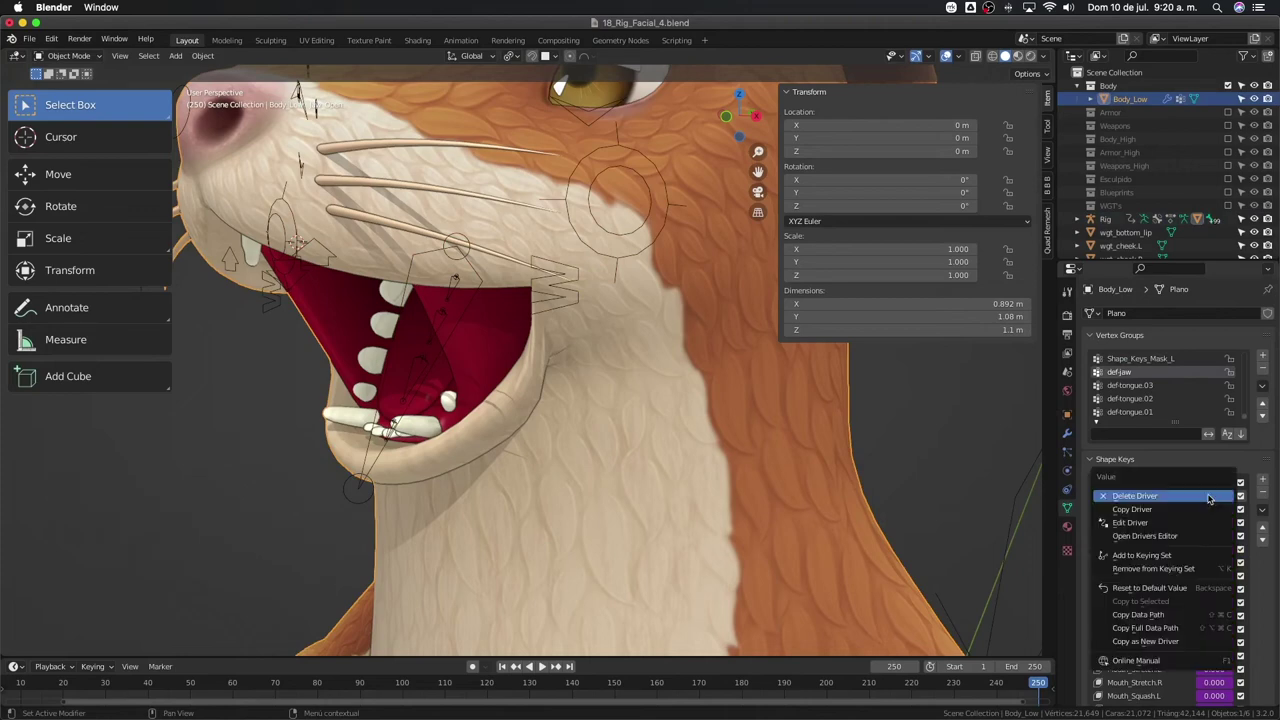
pyautogui.click(1190, 521)
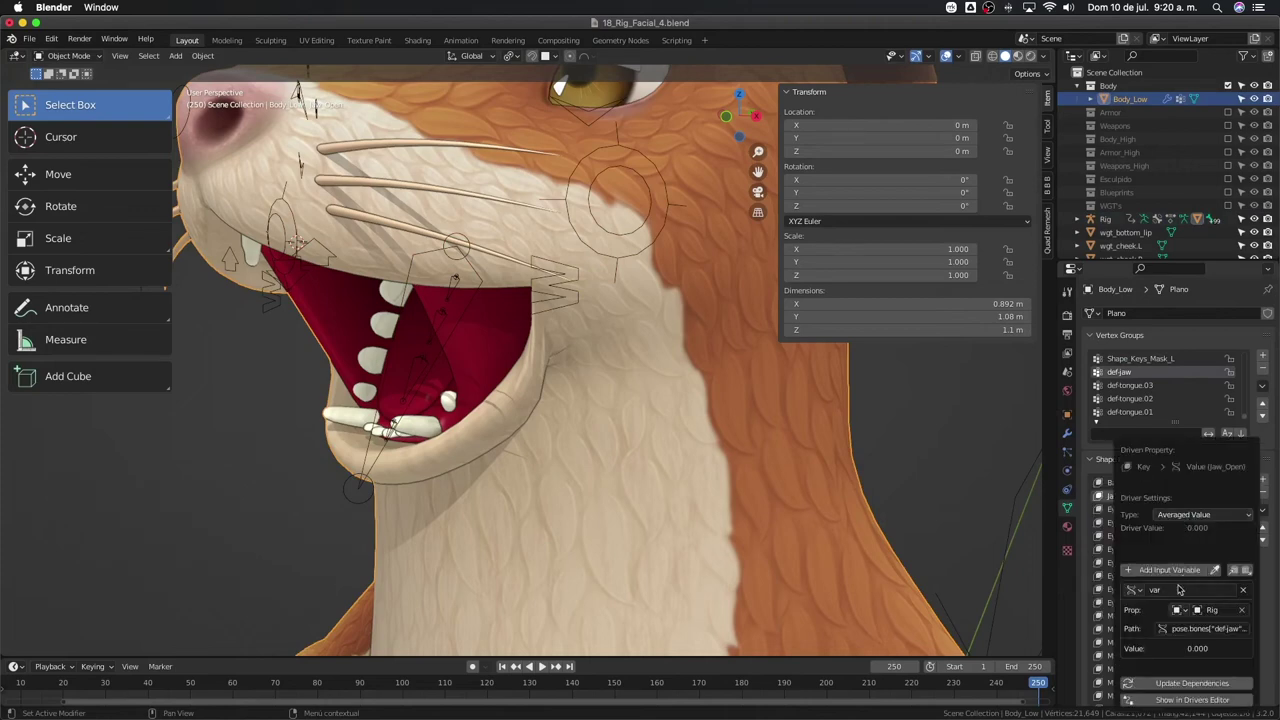
# - Change the driver's bone path from def-jaw to ctrl-jaw
pyautogui.click(1186, 626)
pyautogui.moveTo(1188, 628); pyautogui.dragTo(1158, 626)
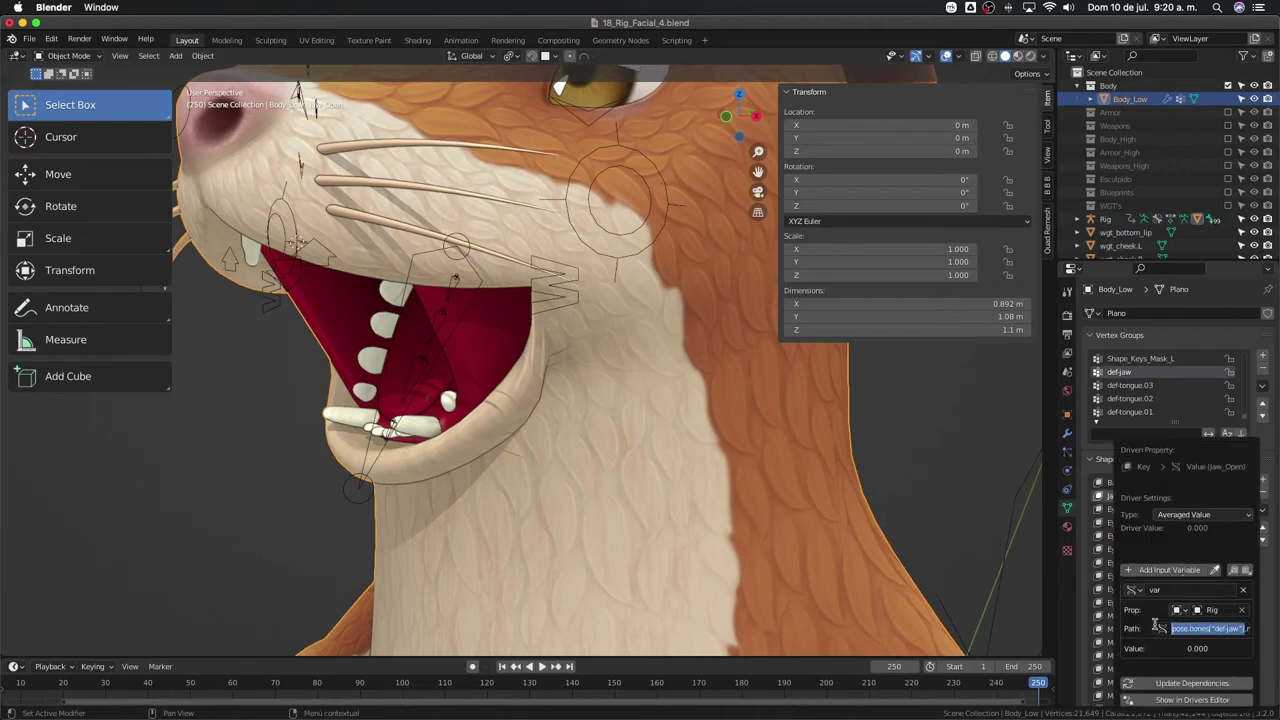
pyautogui.click(1222, 628)
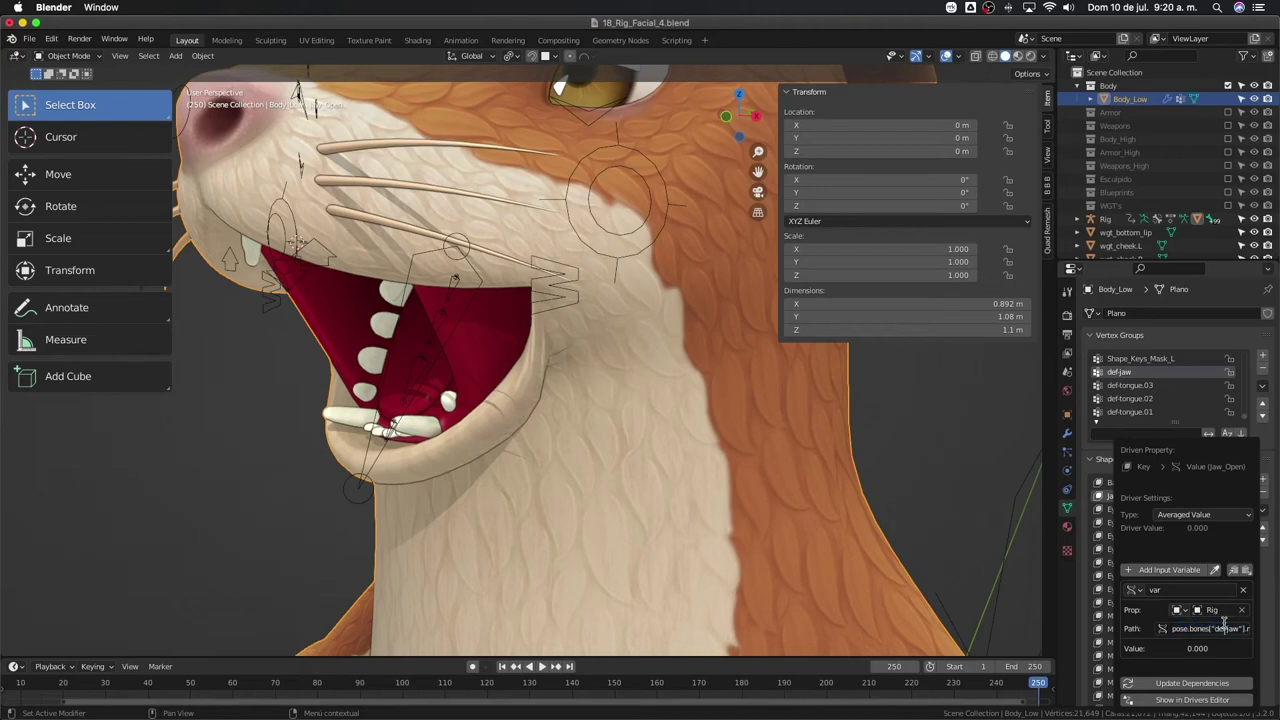
pyautogui.press('BackSpace')
pyautogui.press('BackSpace')
pyautogui.press('BackSpace')
pyautogui.write('c_')
pyautogui.press('Return')
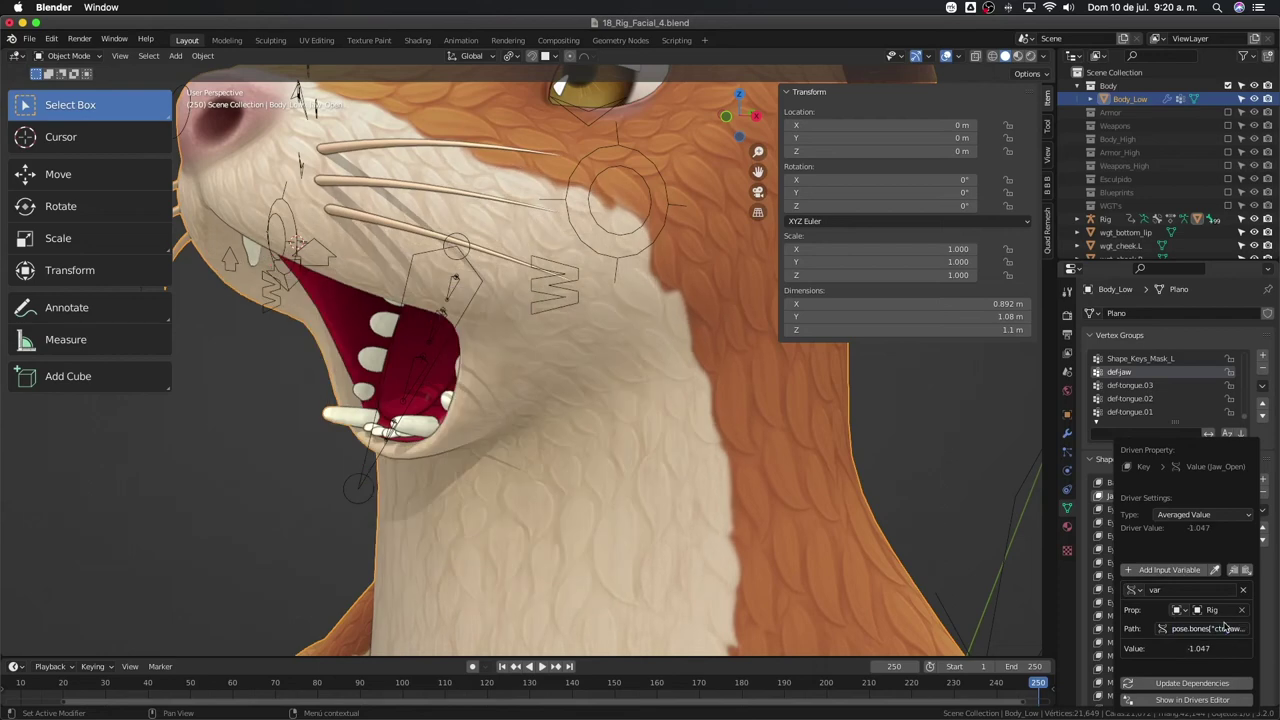
pyautogui.moveTo(414, 567)
pyautogui.mouseDown(button='middle')
pyautogui.moveTo(417, 496)
pyautogui.moveTo(402, 494)
pyautogui.mouseUp(button='middle')
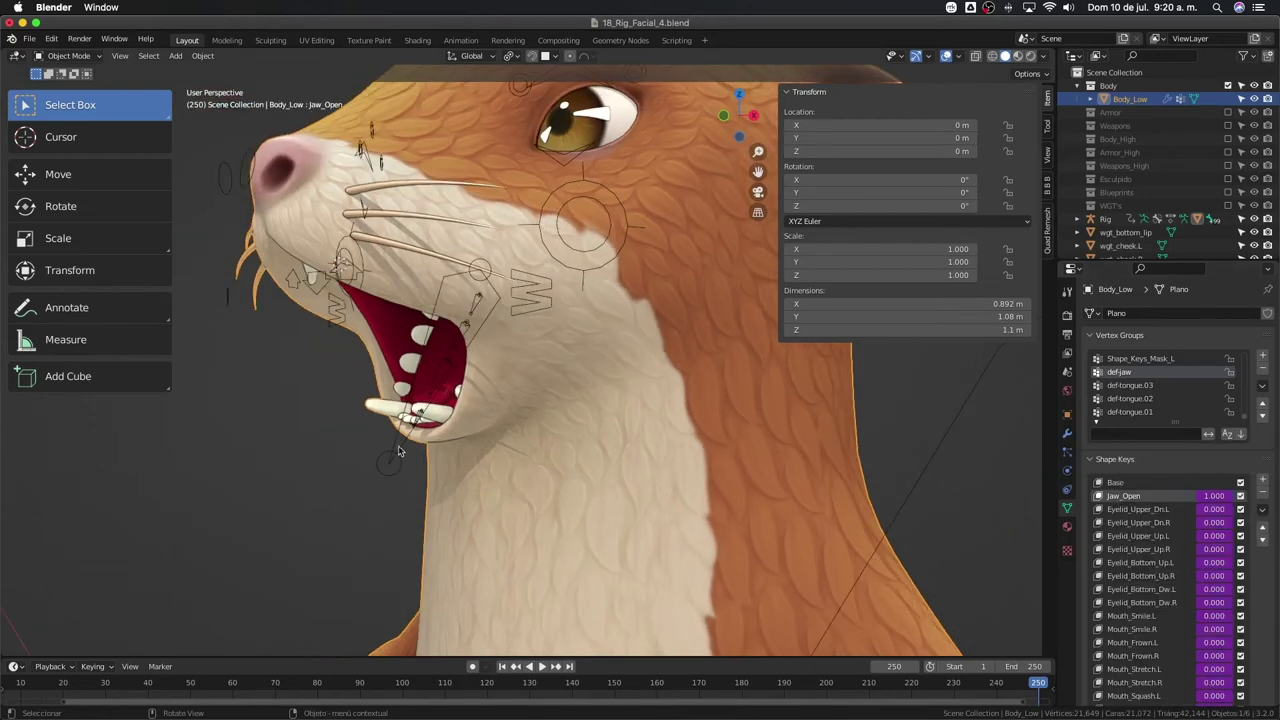
pyautogui.click(398, 451)
pyautogui.hotkey('ctrl', 'Tab')
# - Open the jaw about X, then rotate ctrl-tongue.01 about X to test the tongue driver
pyautogui.press('r')
pyautogui.press('x')
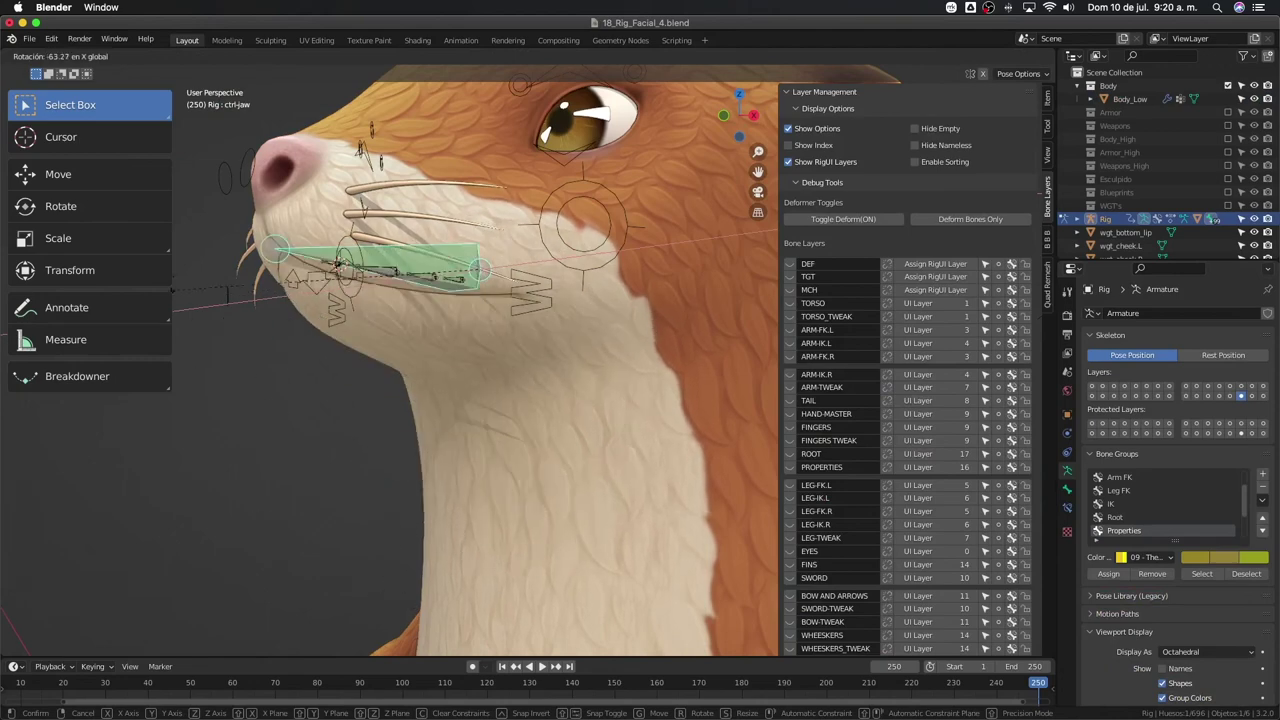
pyautogui.press('Return')
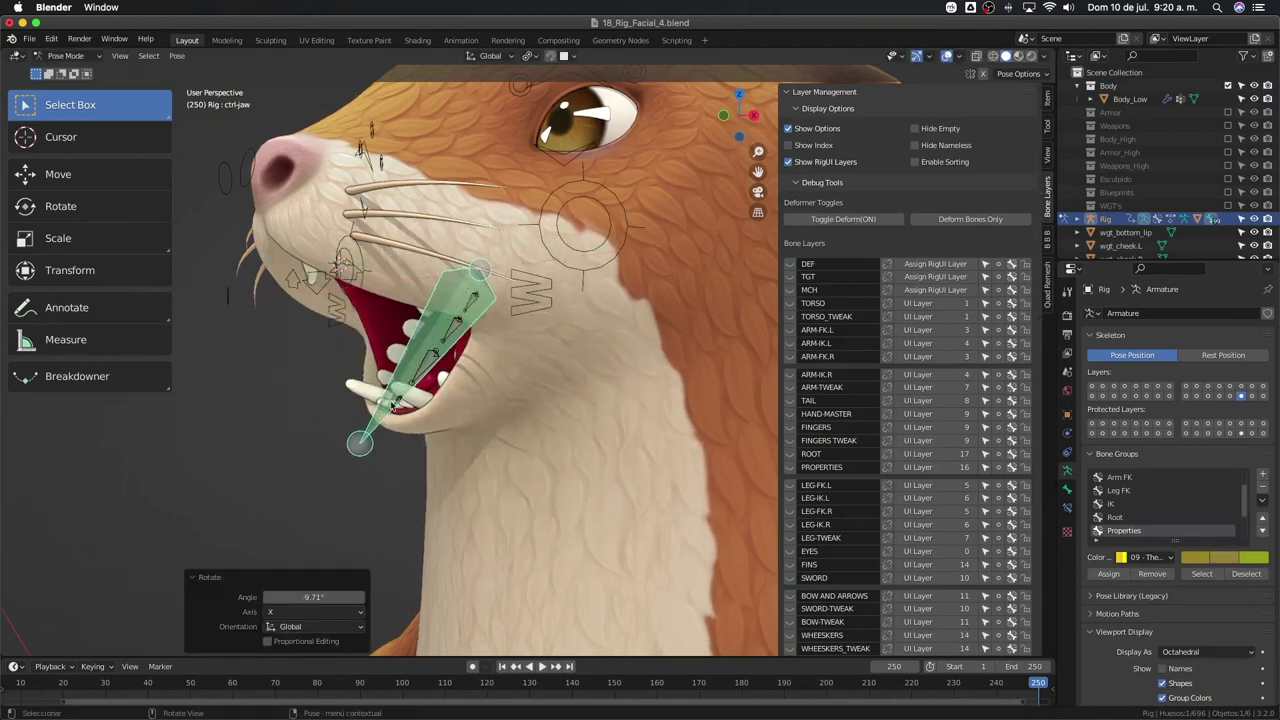
pyautogui.click(472, 300)
pyautogui.press('r')
pyautogui.press('x')
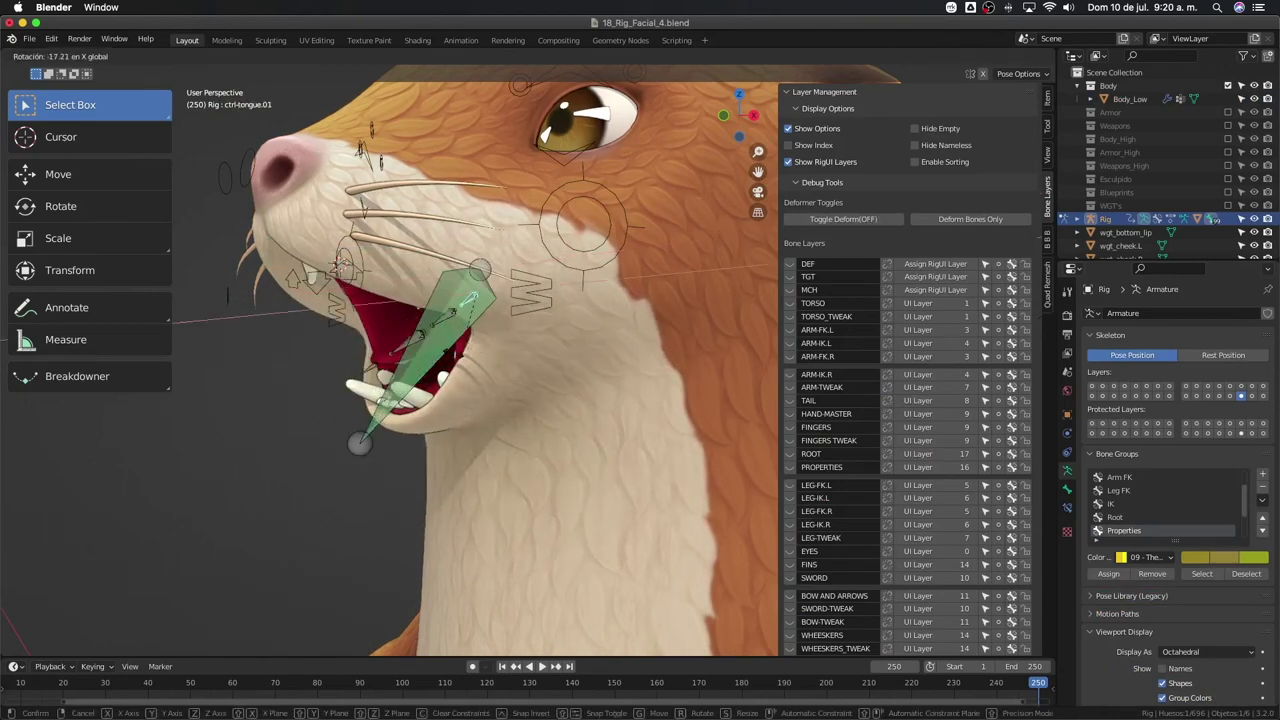
pyautogui.moveTo(439, 344)
pyautogui.mouseDown(button='middle')
pyautogui.moveTo(508, 370)
pyautogui.moveTo(492, 414)
pyautogui.moveTo(529, 419)
pyautogui.moveTo(500, 437)
pyautogui.mouseUp(button='middle')
pyautogui.click(508, 370)
# - Show the TORSO layer controls and try rotating ctrl-head, cancelling the rotation
pyautogui.scroll(2, 500, 437)
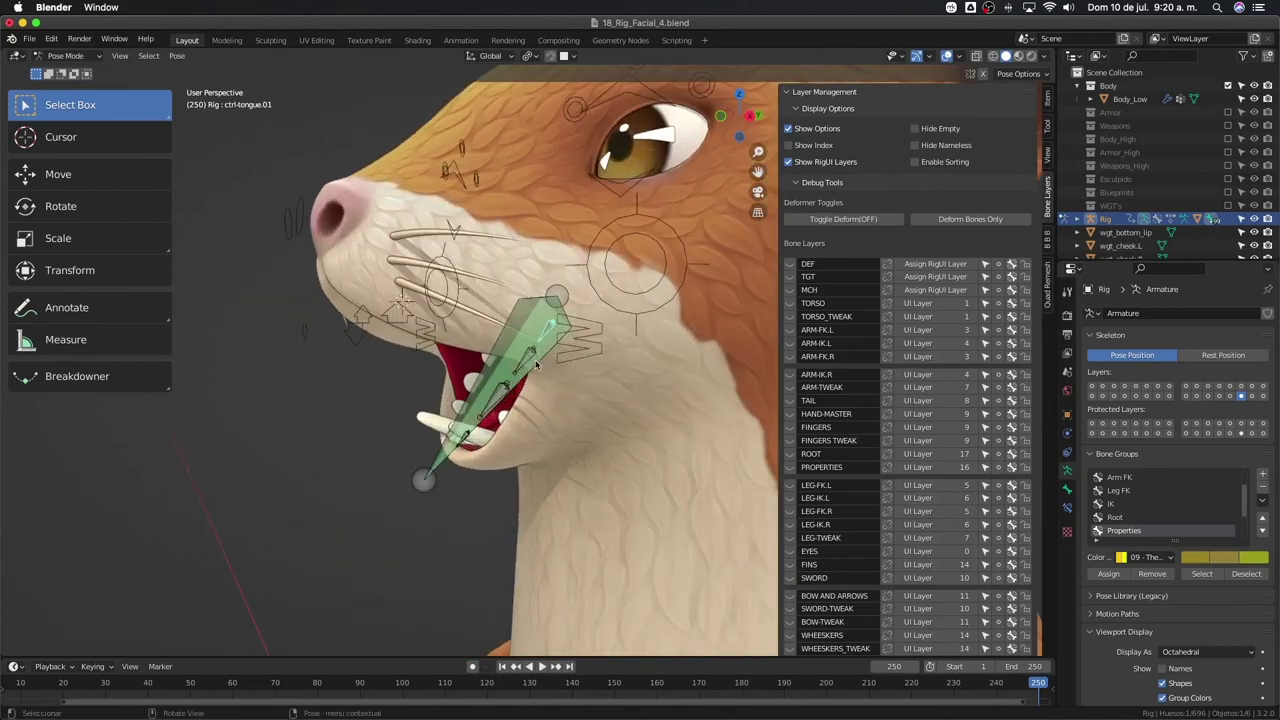
pyautogui.scroll(-2, 500, 437)
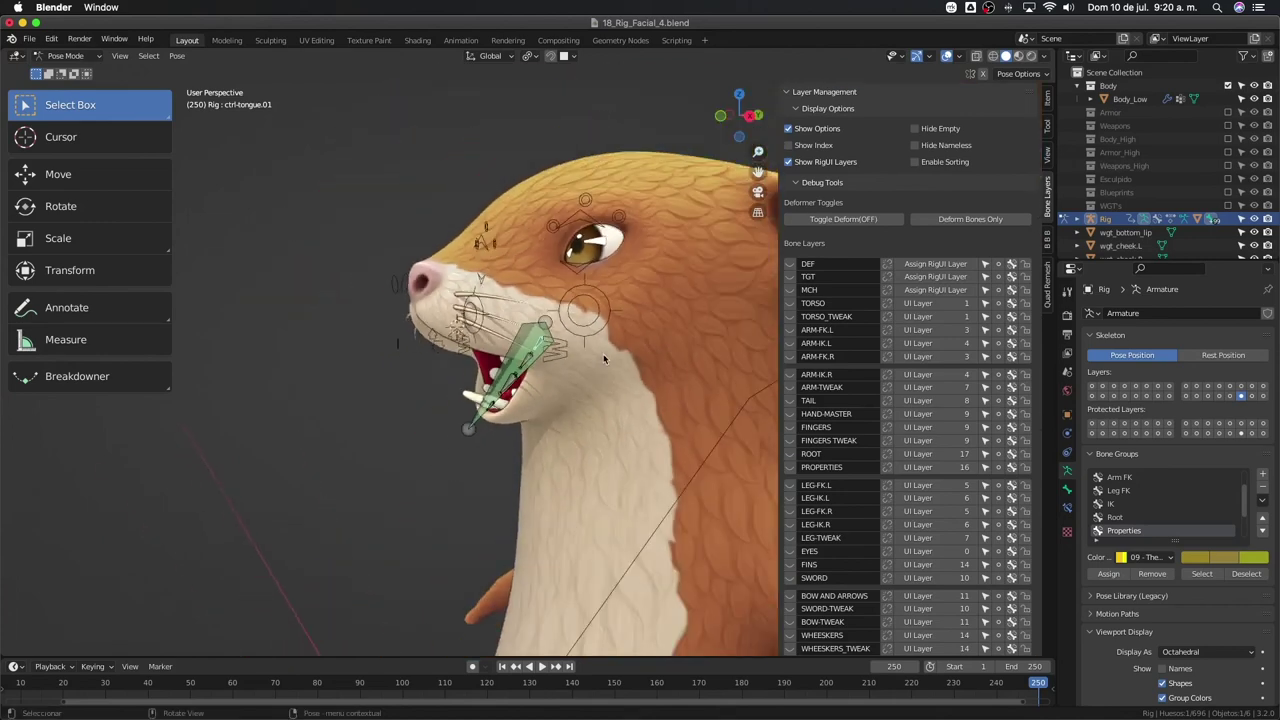
pyautogui.click(789, 303)
pyautogui.moveTo(600, 340); pyautogui.dragTo(547, 345, button='middle')
pyautogui.click(636, 210)
pyautogui.press('r')
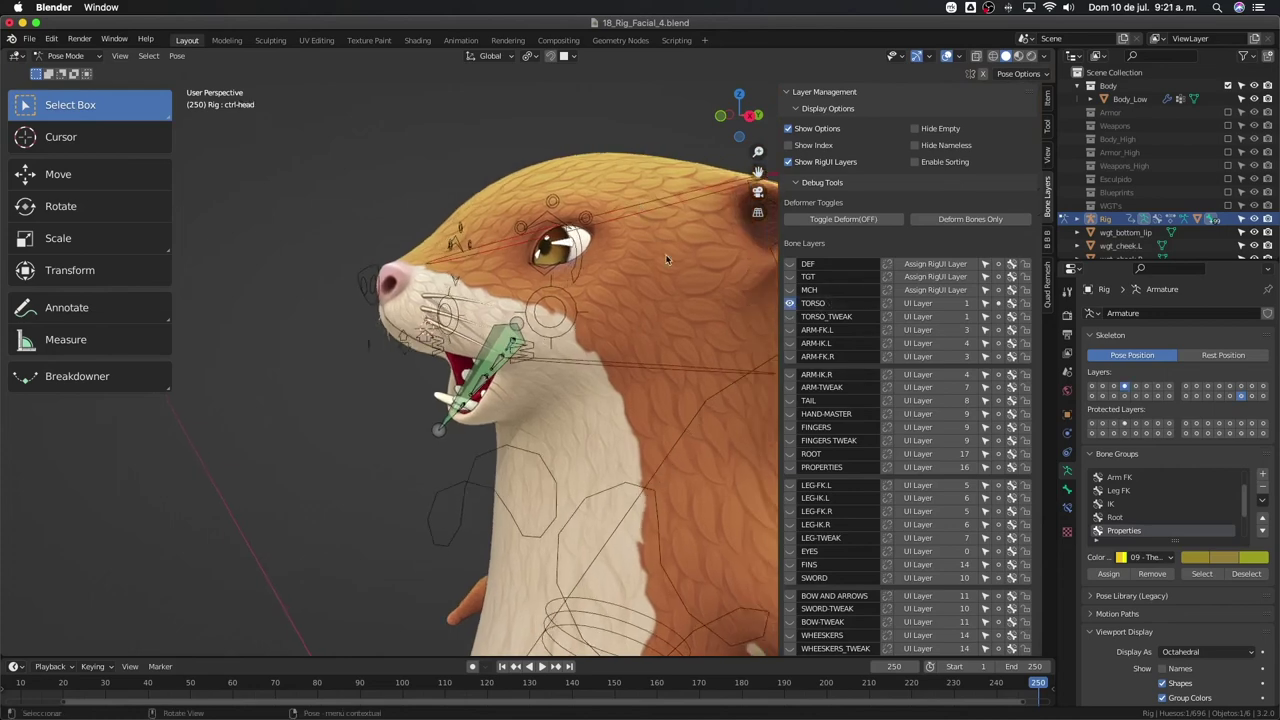
pyautogui.press('Escape')
# - Select ctrl-jaw, inspect the def-head bone on the DEF layer, hide DEF, and enter Edit mode
pyautogui.press('Tab')
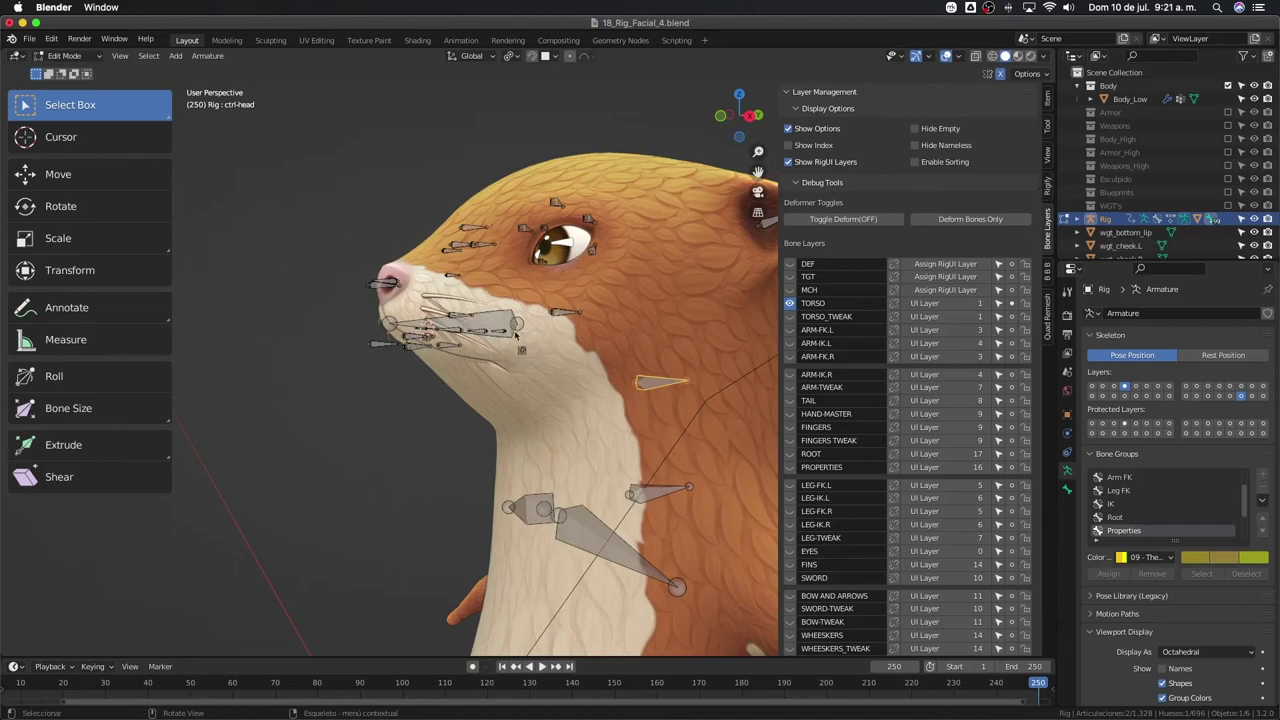
pyautogui.press('Tab')
pyautogui.click(512, 342)
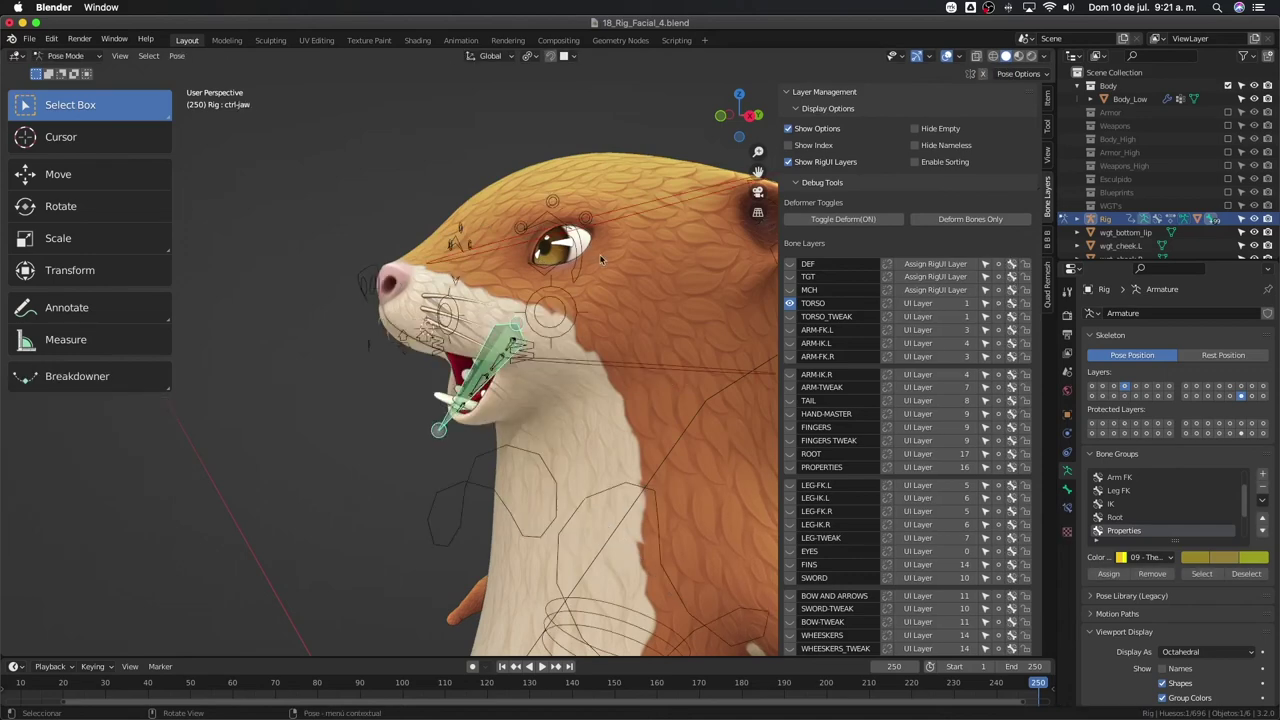
pyautogui.press('Tab')
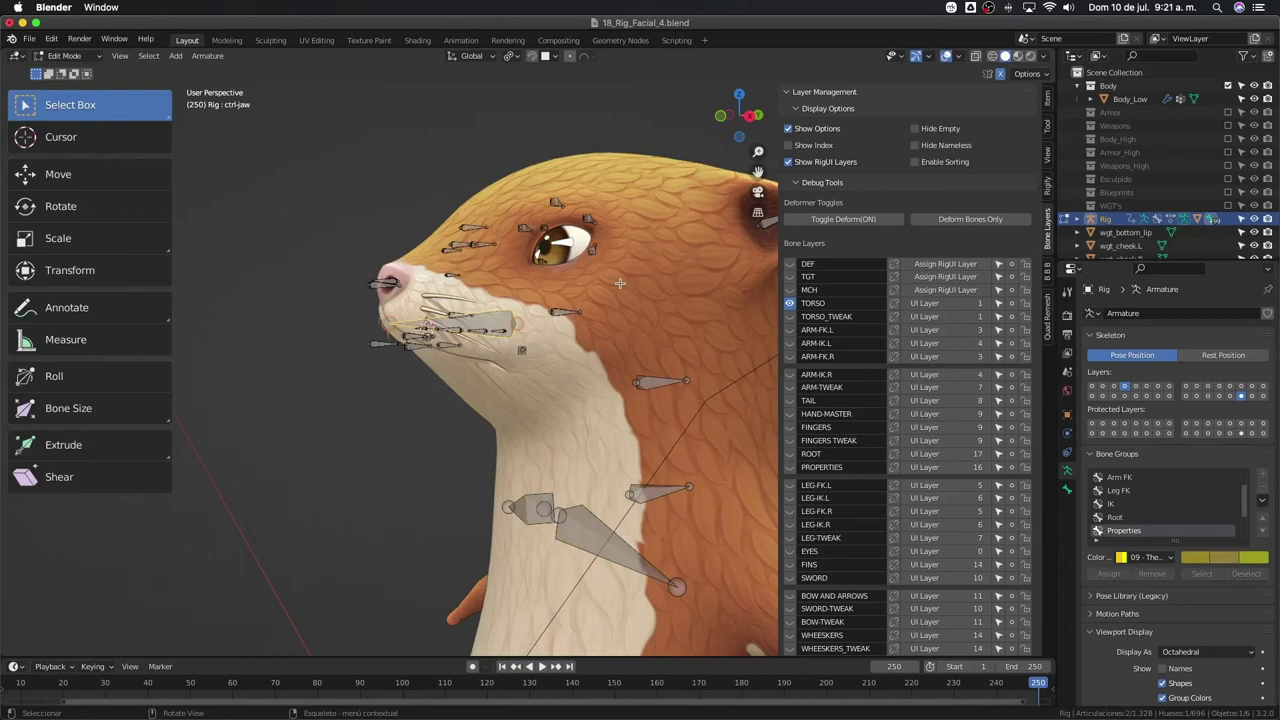
pyautogui.press('Tab')
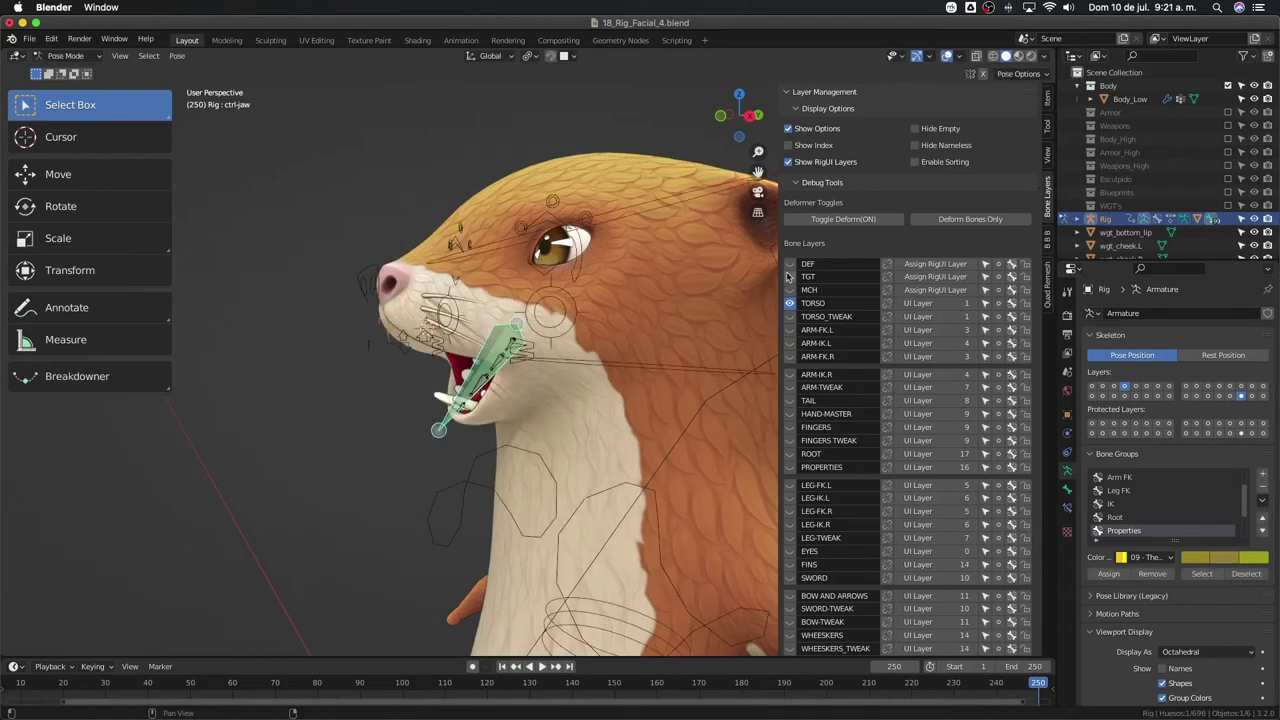
pyautogui.click(789, 264)
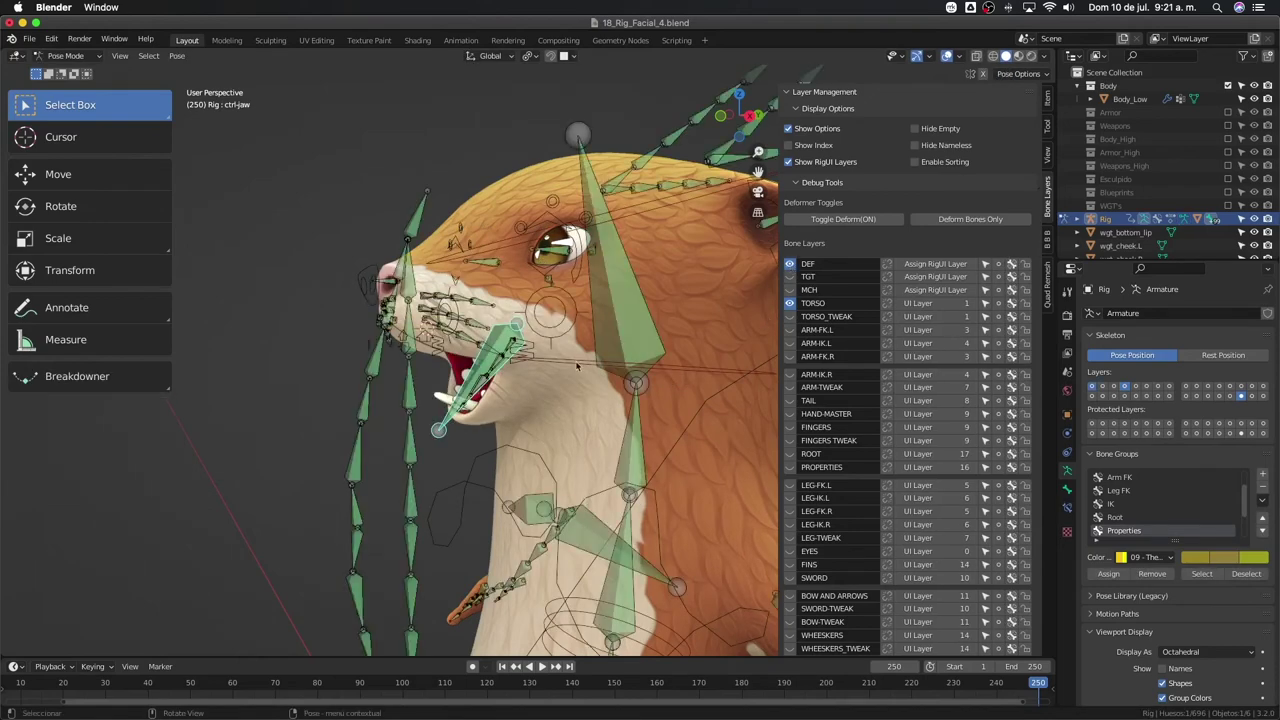
pyautogui.click(607, 297)
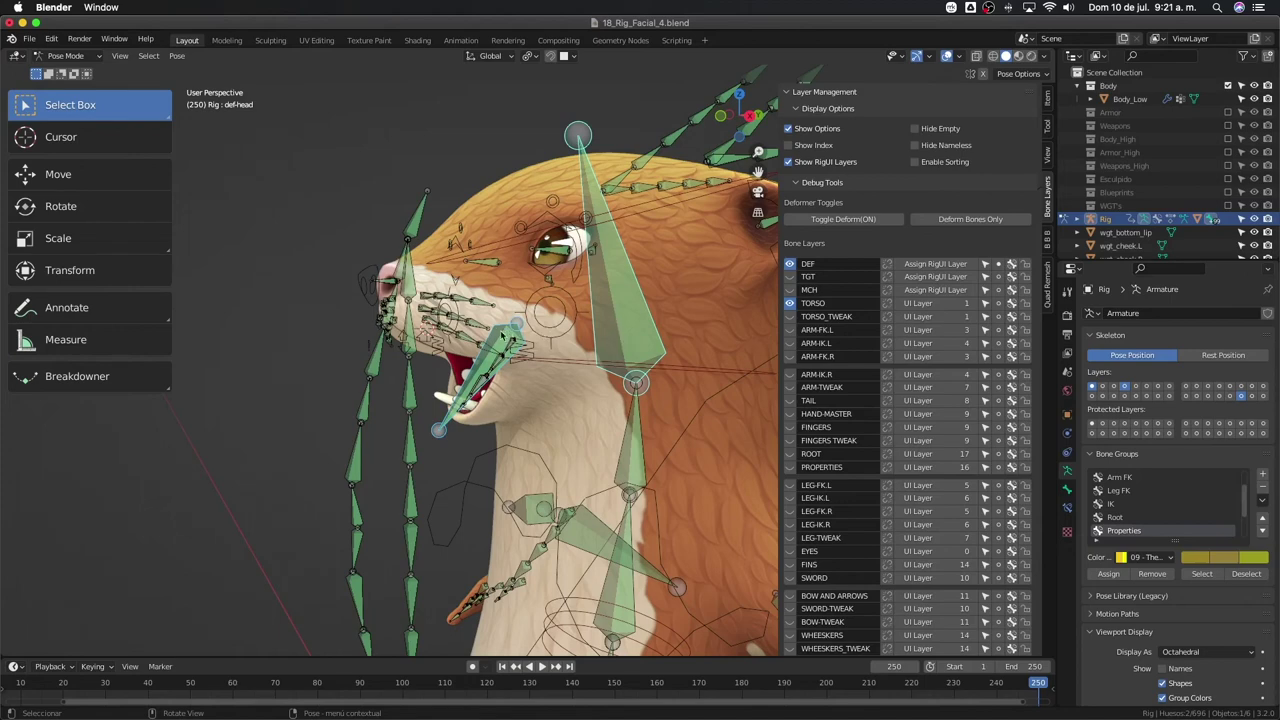
pyautogui.click(790, 264)
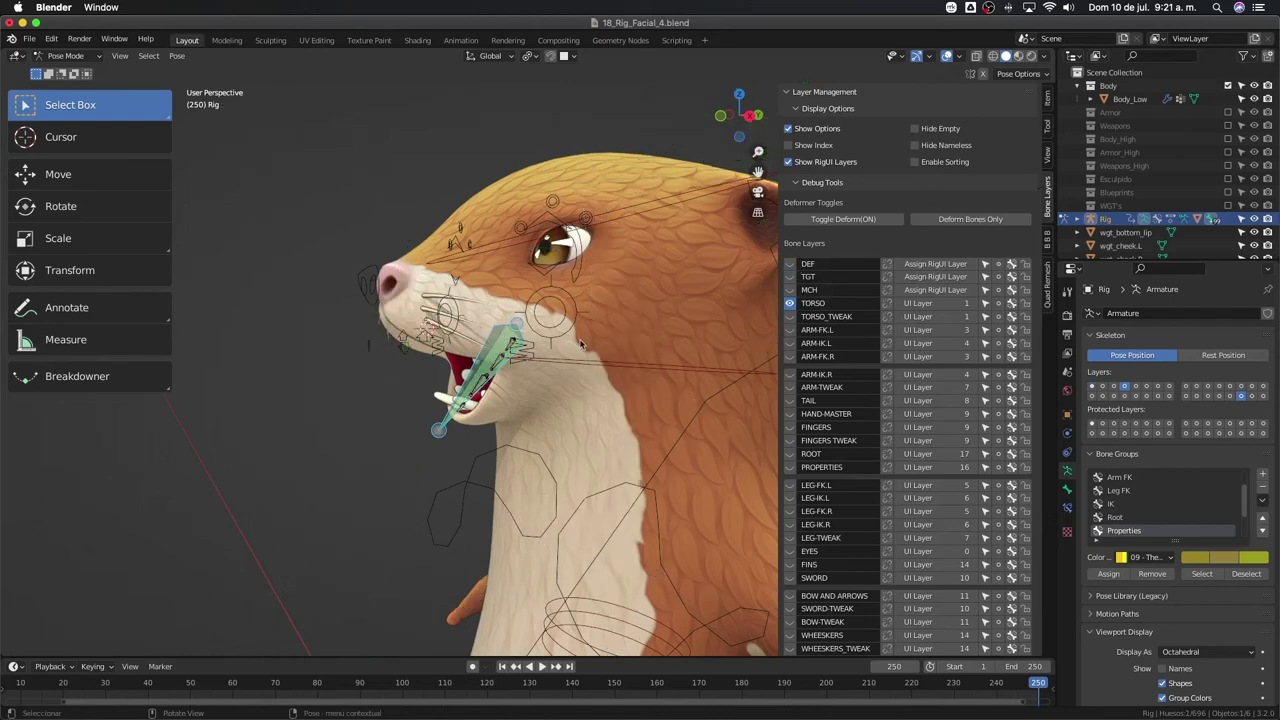
pyautogui.press('Tab')
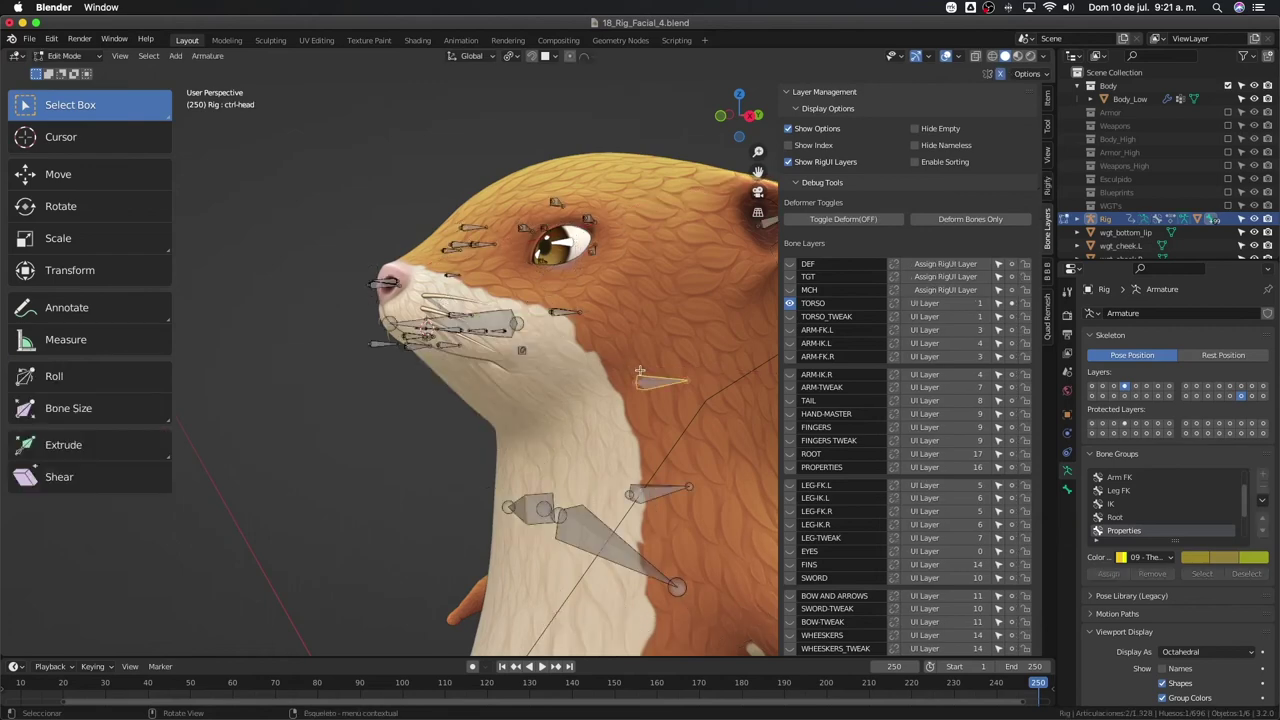
# - Parent ctrl-jaw to ctrl-head with Keep Offset
pyautogui.press('g')
pyautogui.rightClick(545, 364)
pyautogui.click(665, 380)
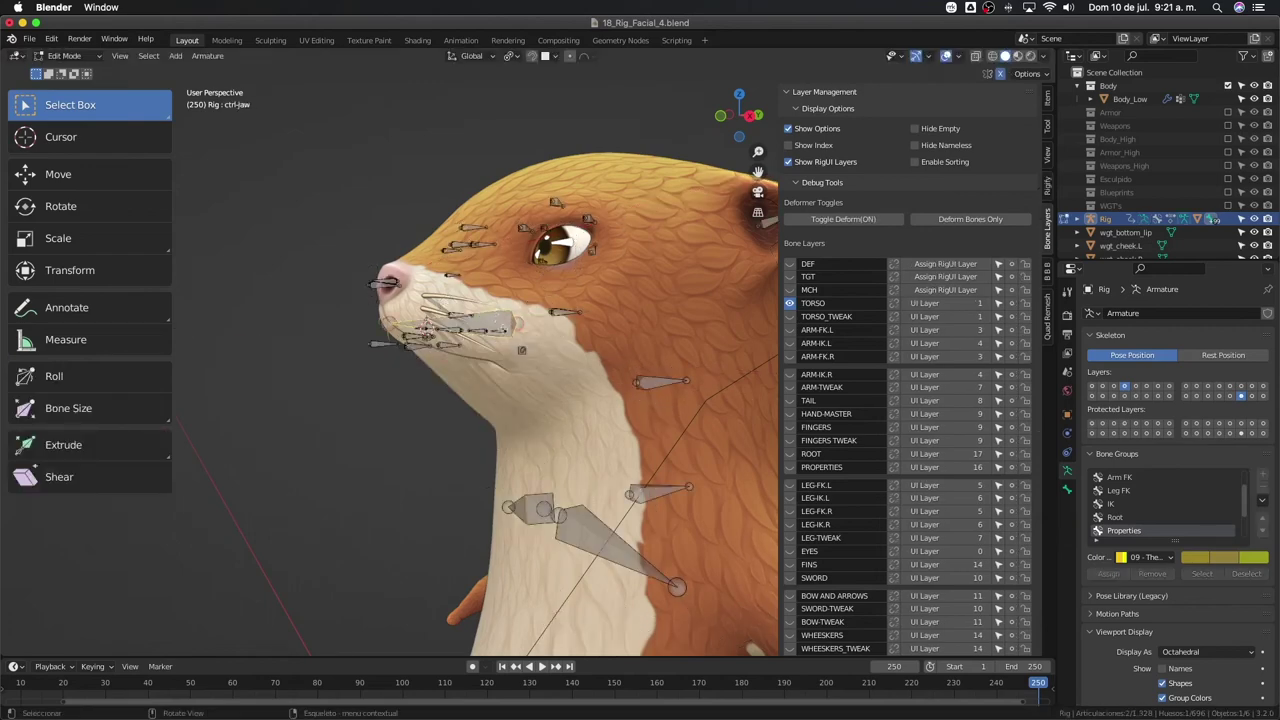
pyautogui.keyDown('shift'); pyautogui.click(658, 381); pyautogui.keyUp('shift')
pyautogui.hotkey('ctrl', 'p')
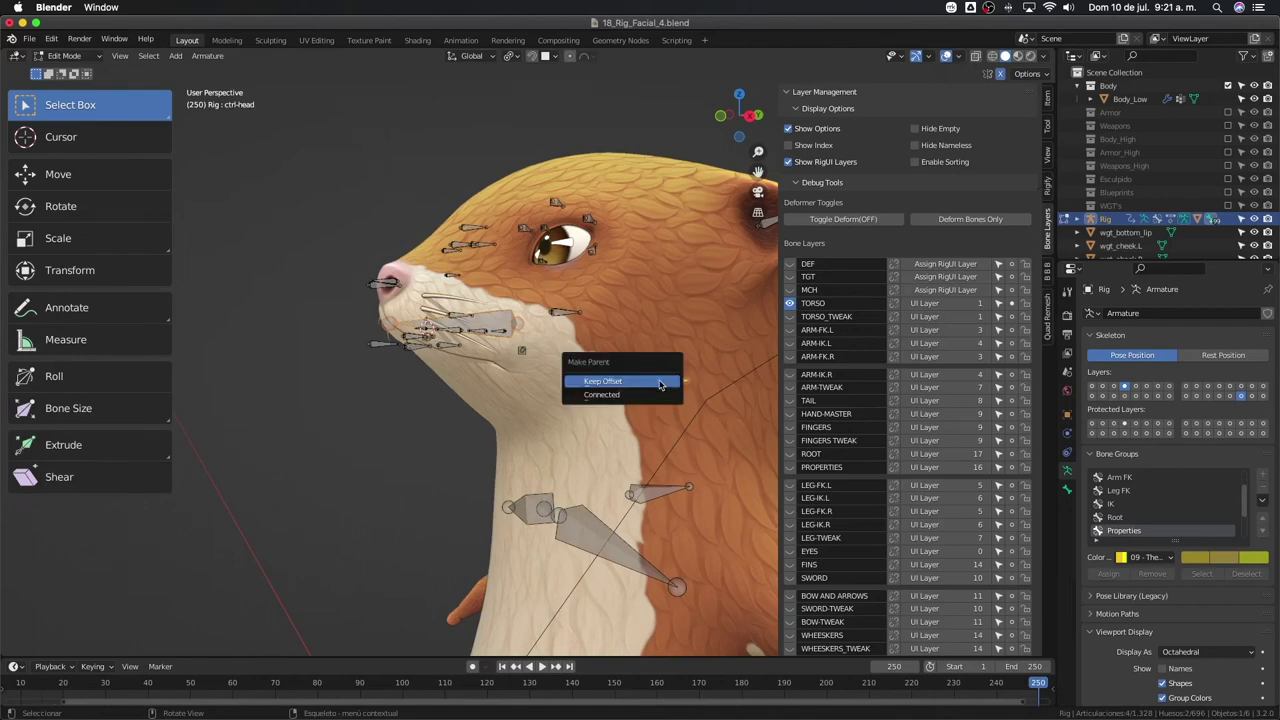
pyautogui.click(659, 383)
# - In Pose mode, tilt ctrl-head up about X and open the jaw to confirm it follows, then undo
pyautogui.hotkey('ctrl', 'Tab')
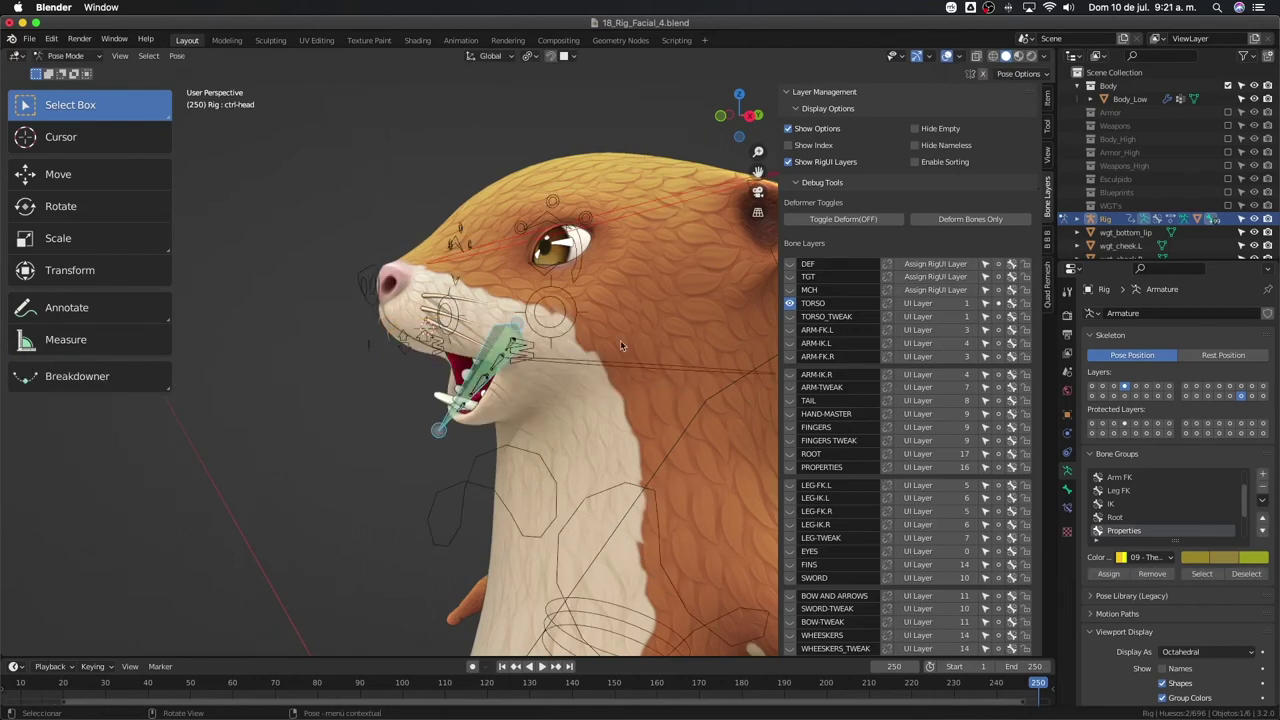
pyautogui.press('r')
pyautogui.press('x')
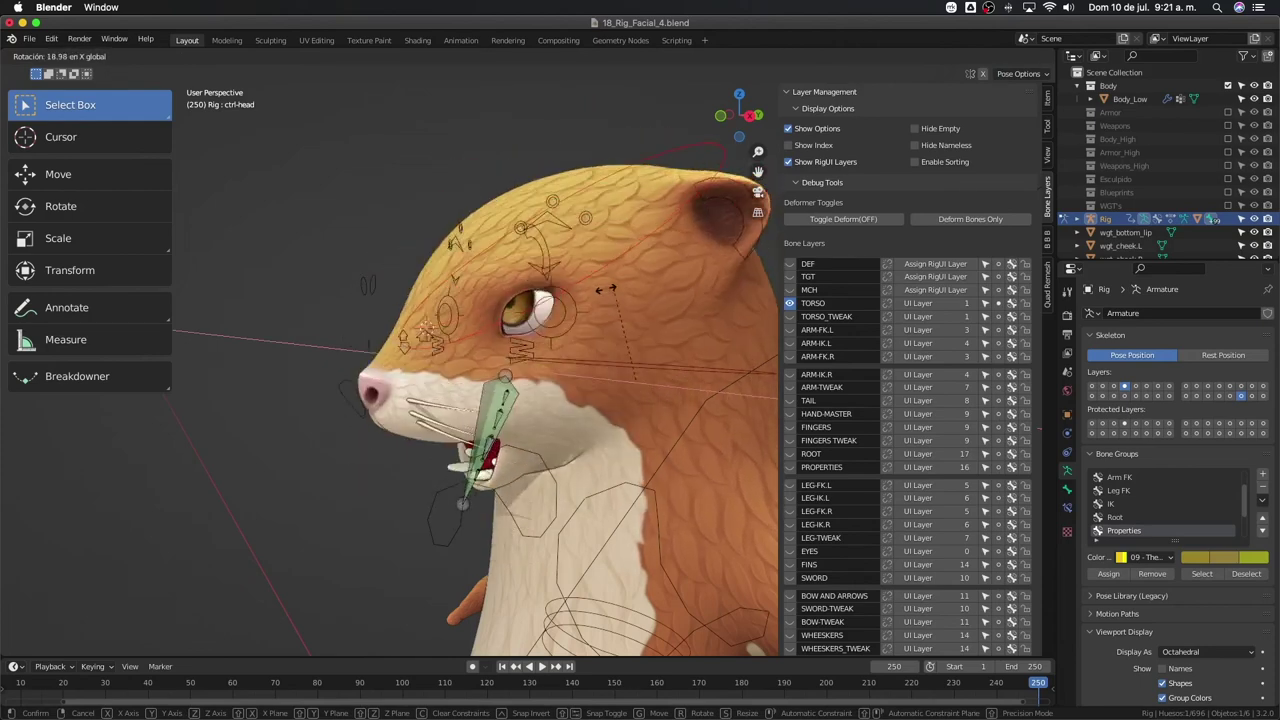
pyautogui.click(510, 319)
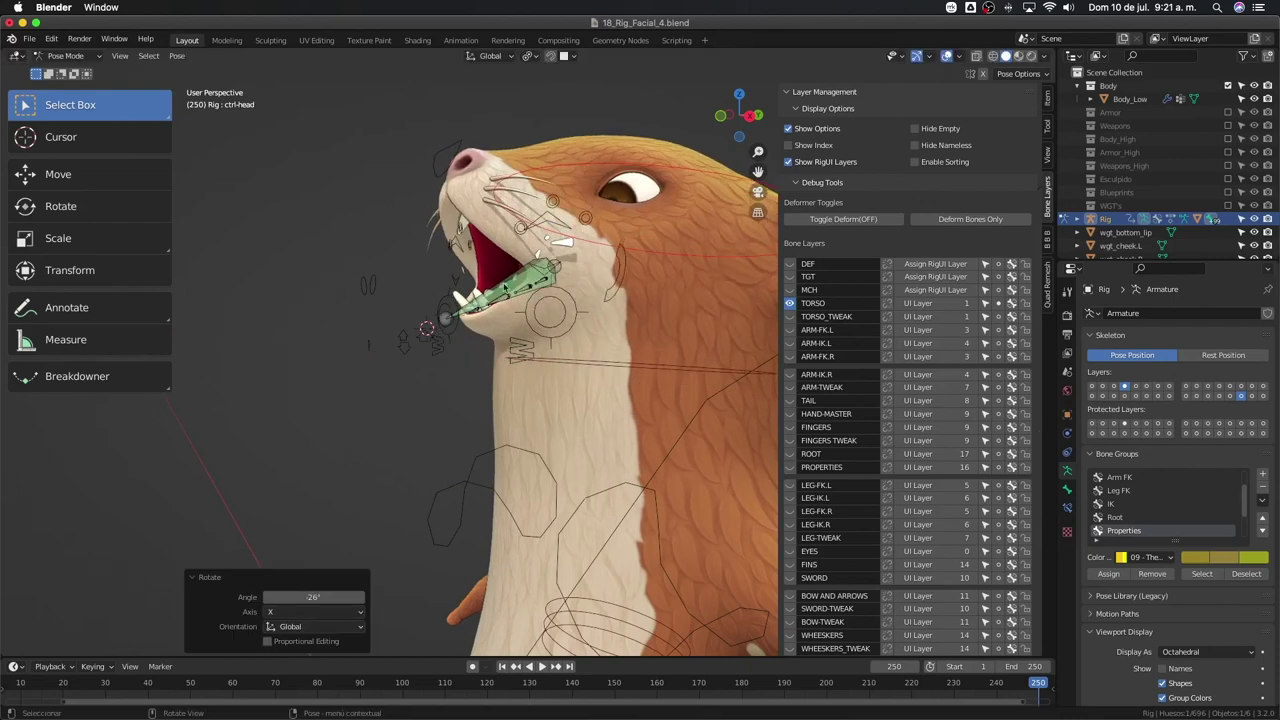
pyautogui.click(505, 288)
pyautogui.press('r')
pyautogui.press('x')
pyautogui.press('x')
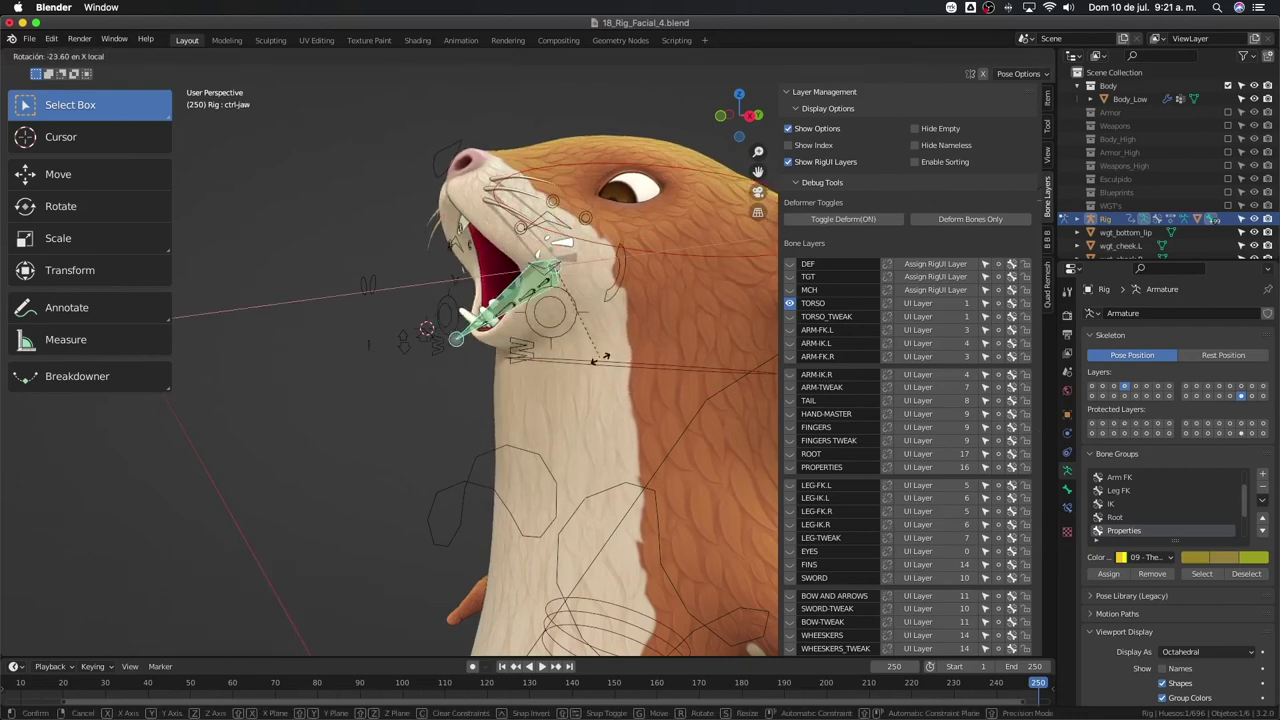
pyautogui.click(590, 352)
pyautogui.moveTo(590, 352); pyautogui.dragTo(482, 354, button='middle')
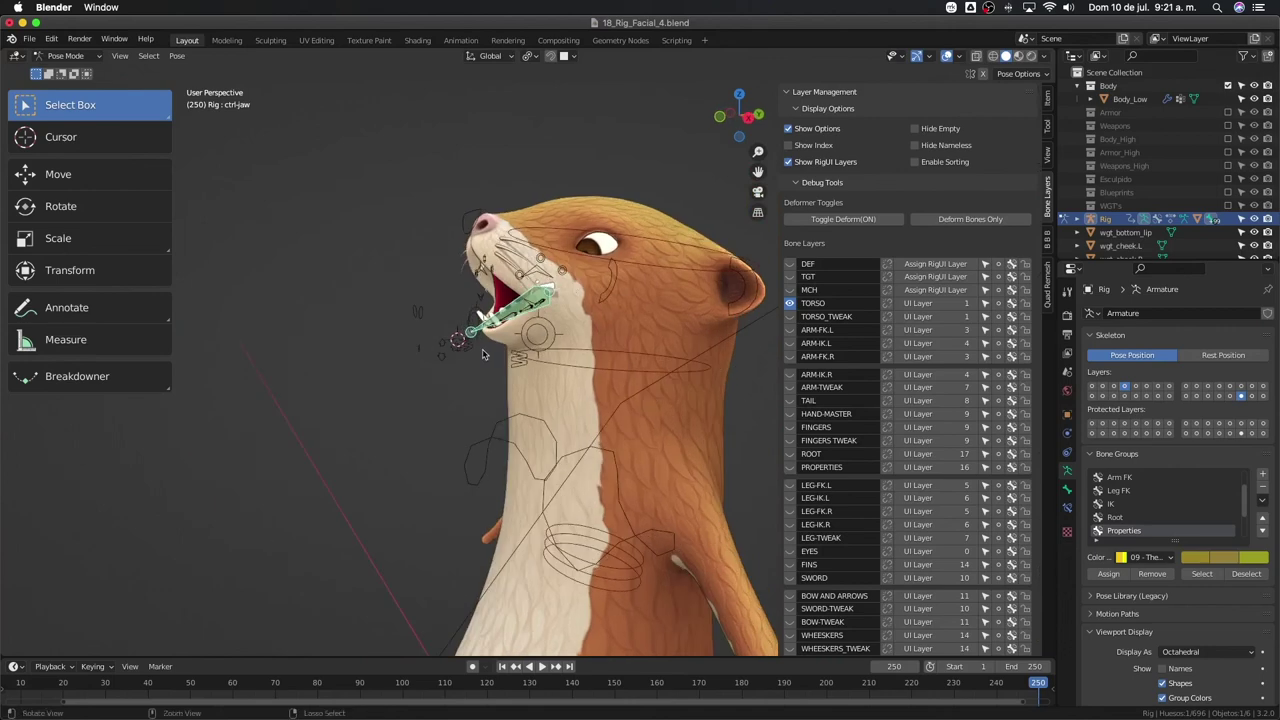
pyautogui.hotkey('ctrl', 'z')
# - In Edit mode, select the upper lip, nostril, chin lip and right mouth corner controls
pyautogui.press('Tab')
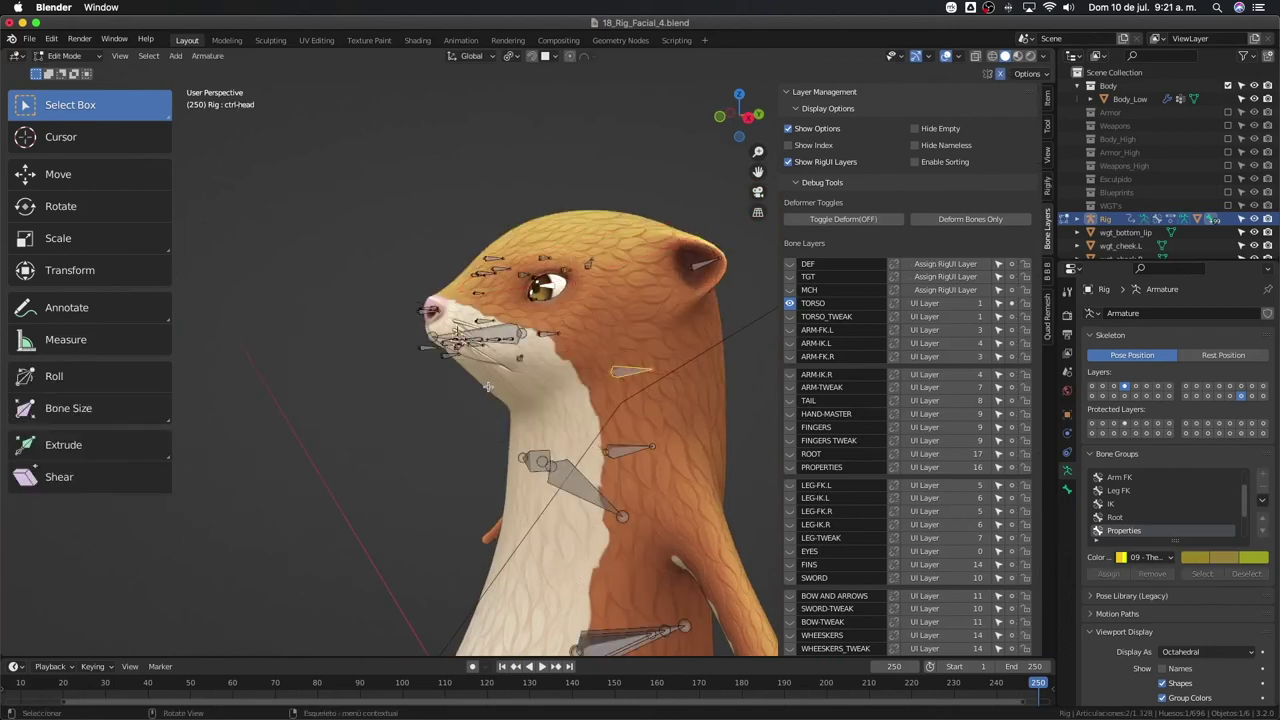
pyautogui.moveTo(484, 357); pyautogui.dragTo(595, 360, button='middle')
pyautogui.scroll(3, 510, 357)
pyautogui.press('c')
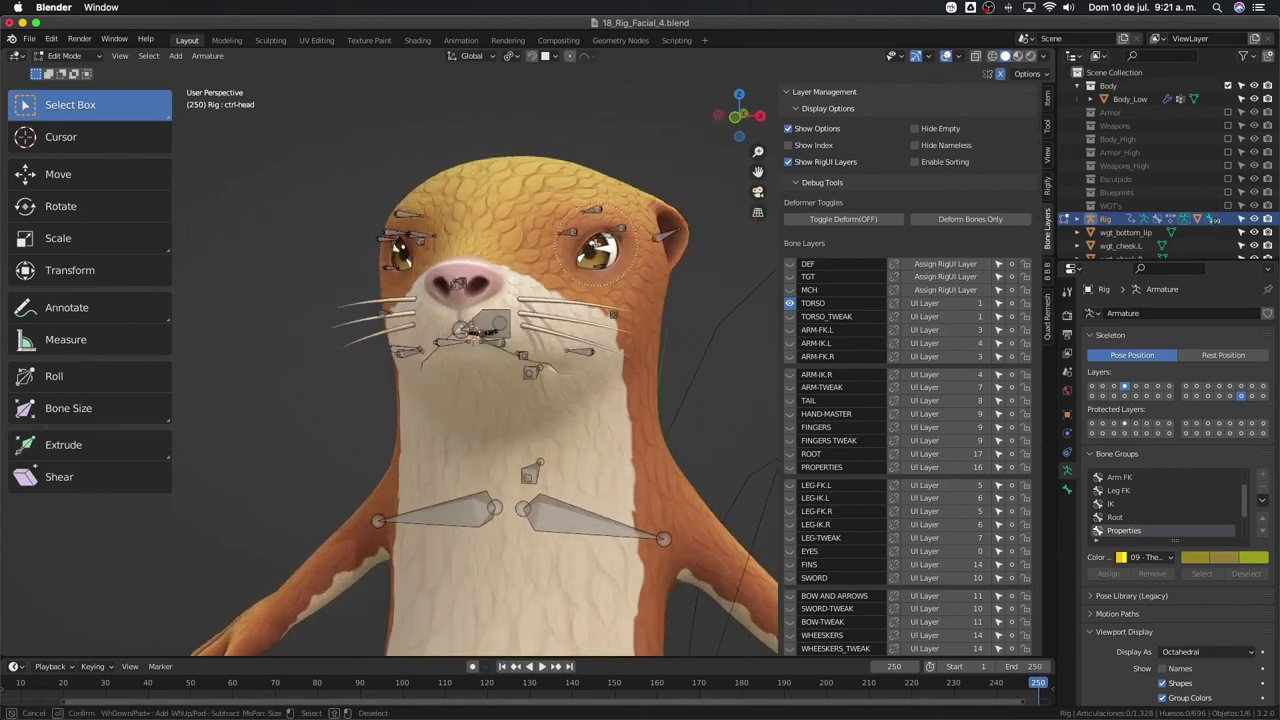
pyautogui.moveTo(596, 245); pyautogui.dragTo(584, 328, button='middle')
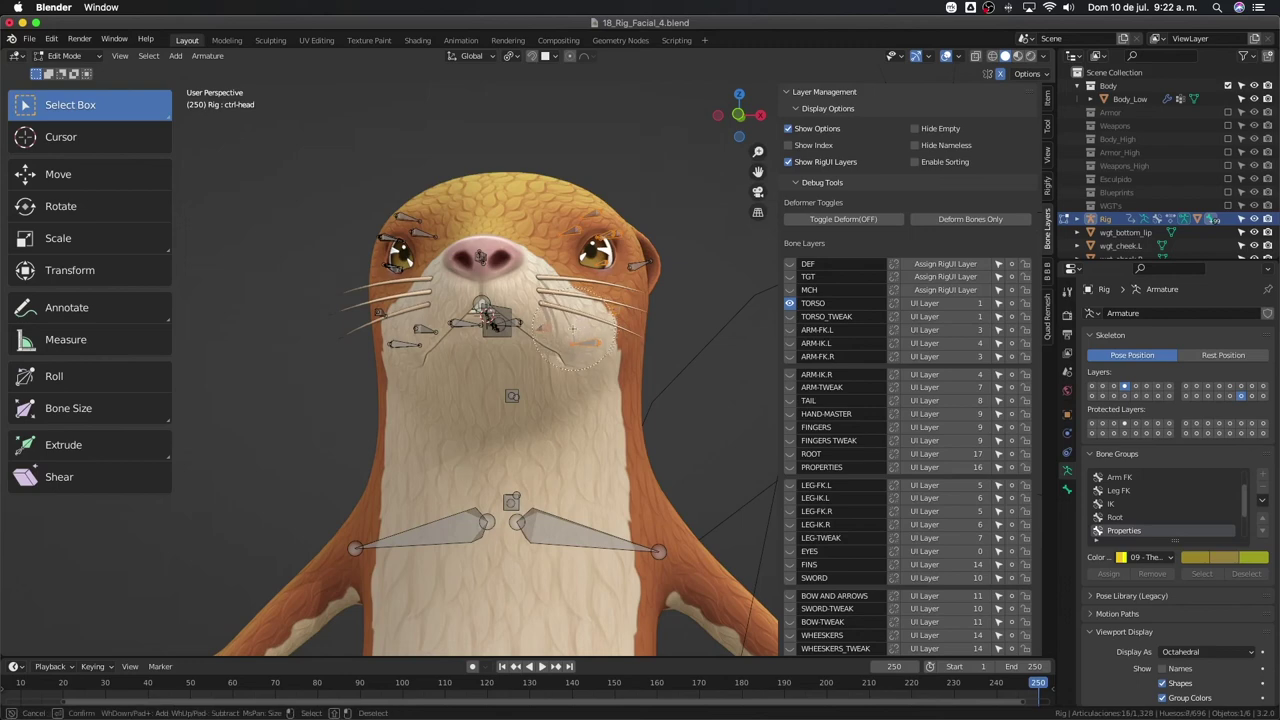
pyautogui.moveTo(574, 331)
pyautogui.mouseDown(button='middle')
pyautogui.moveTo(560, 328)
pyautogui.moveTo(628, 281)
pyautogui.moveTo(527, 306)
pyautogui.moveTo(525, 295)
pyautogui.mouseUp(button='middle')
pyautogui.keyDown('shift'); pyautogui.click(558, 327); pyautogui.keyUp('shift')
pyautogui.scroll(2, 628, 281)
pyautogui.keyDown('shift'); pyautogui.click(660, 250); pyautogui.keyUp('shift')
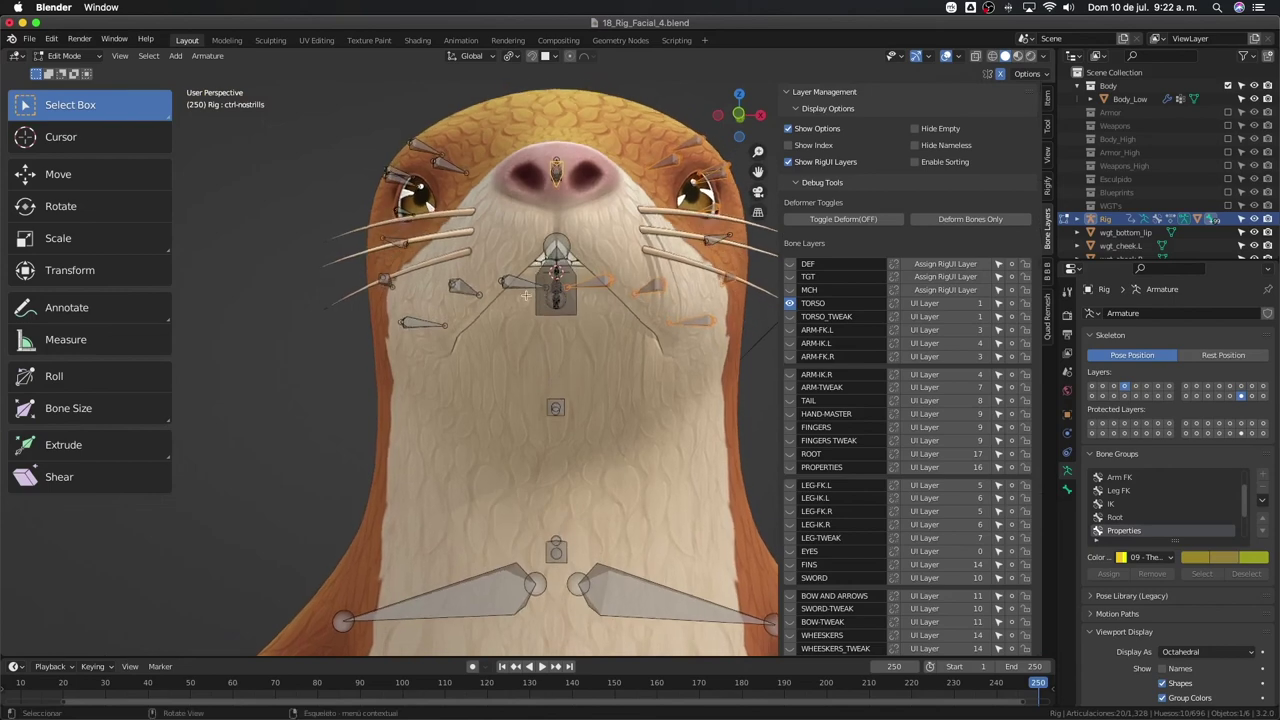
pyautogui.keyDown('shift'); pyautogui.click(494, 291); pyautogui.keyUp('shift')
pyautogui.keyDown('shift'); pyautogui.click(509, 285); pyautogui.keyUp('shift')
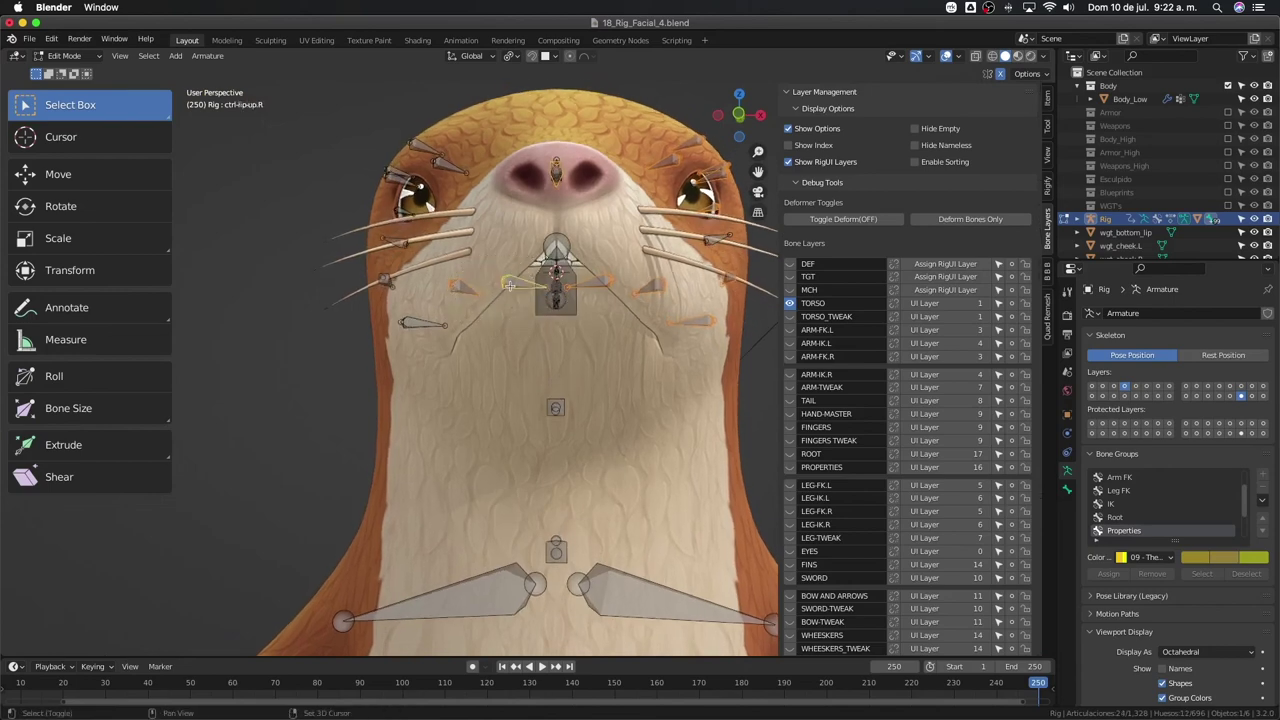
pyautogui.click(410, 325)
pyautogui.press('c')
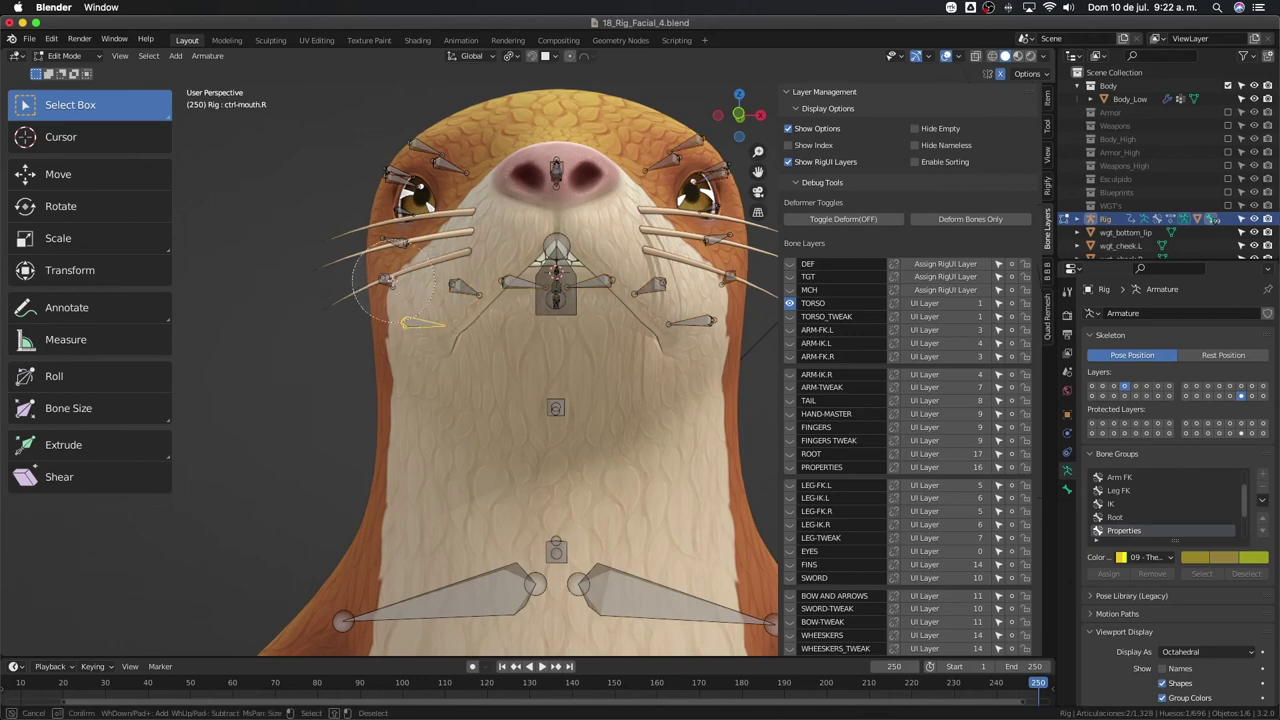
pyautogui.press('Escape')
# - Add the bones around both eyes, the right whiskers, and the chin and mouth to the selection
pyautogui.moveTo(394, 286)
pyautogui.mouseDown(button='middle')
pyautogui.moveTo(365, 300)
pyautogui.moveTo(446, 310)
pyautogui.mouseUp(button='middle')
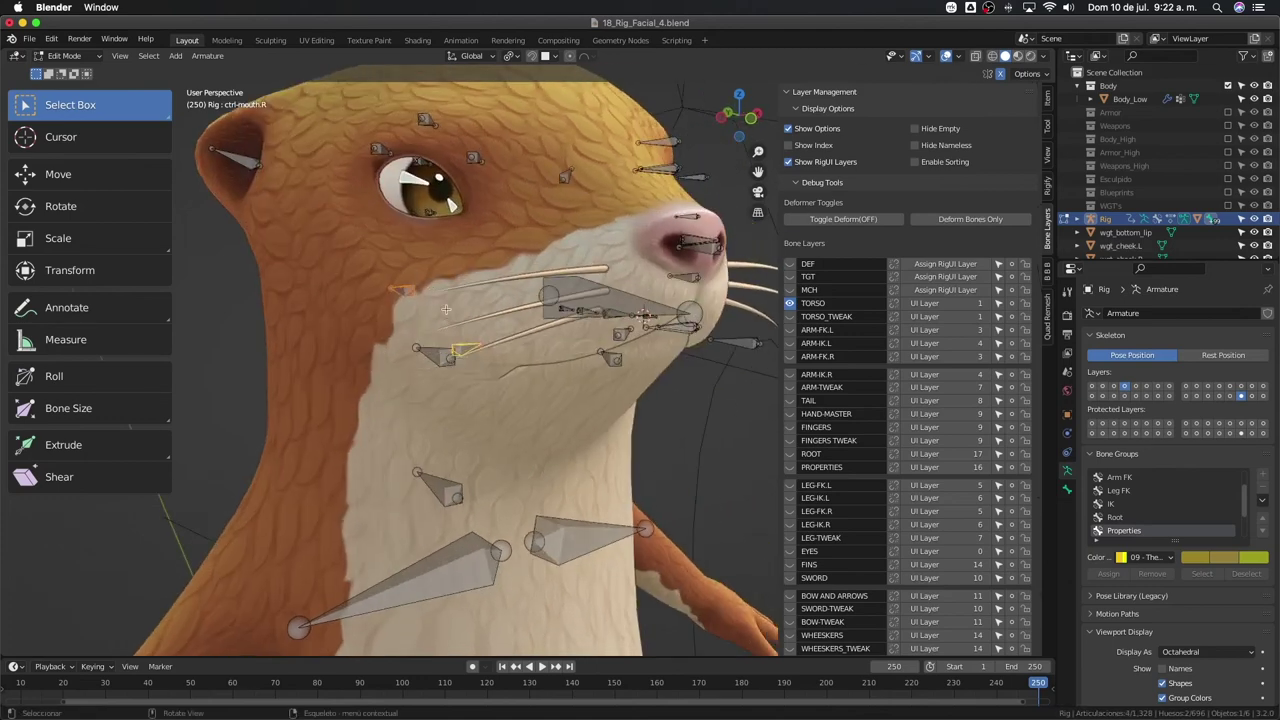
pyautogui.press('c')
pyautogui.moveTo(430, 196); pyautogui.dragTo(424, 192, button='middle')
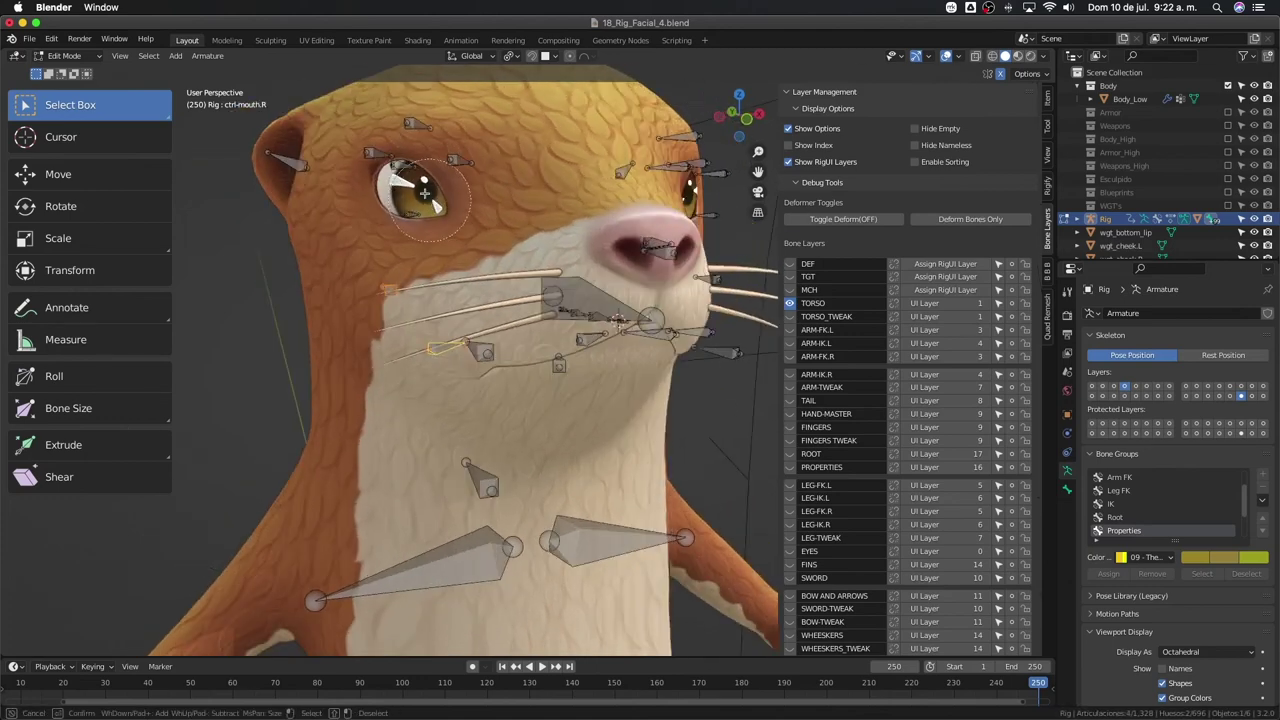
pyautogui.moveTo(424, 192); pyautogui.dragTo(360, 170)
pyautogui.press('Escape')
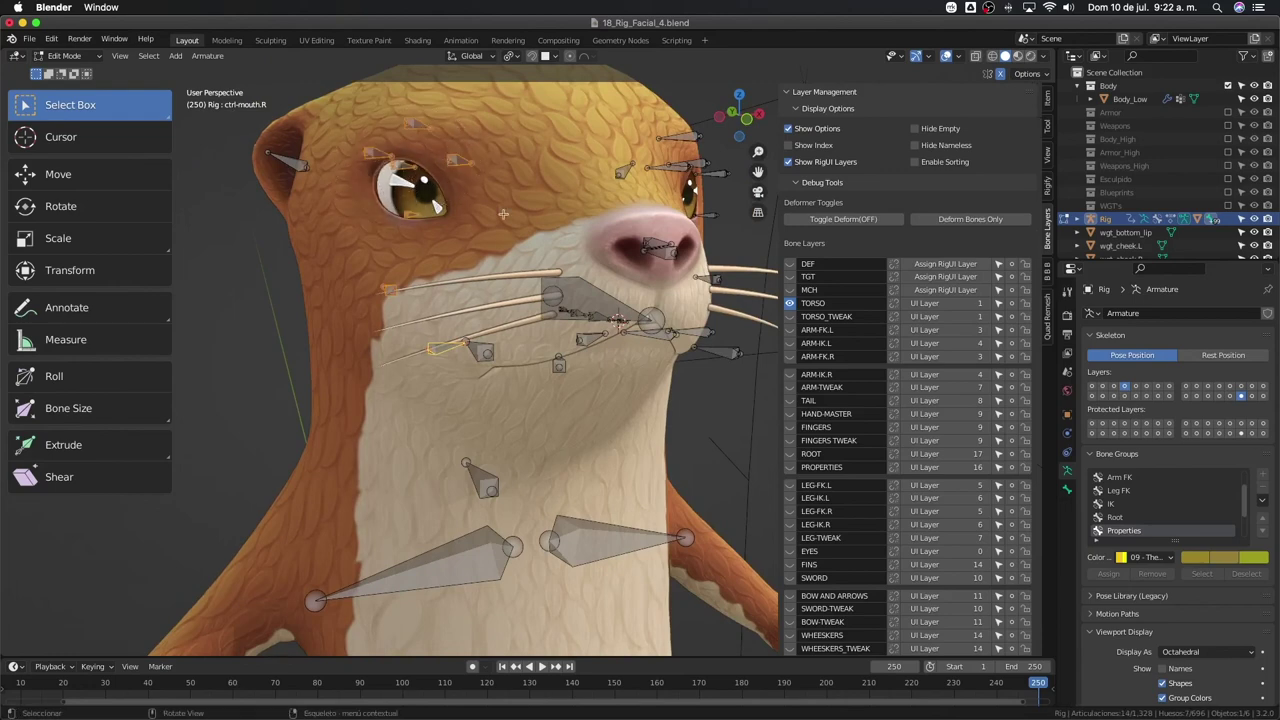
pyautogui.moveTo(503, 214); pyautogui.dragTo(601, 240, button='middle')
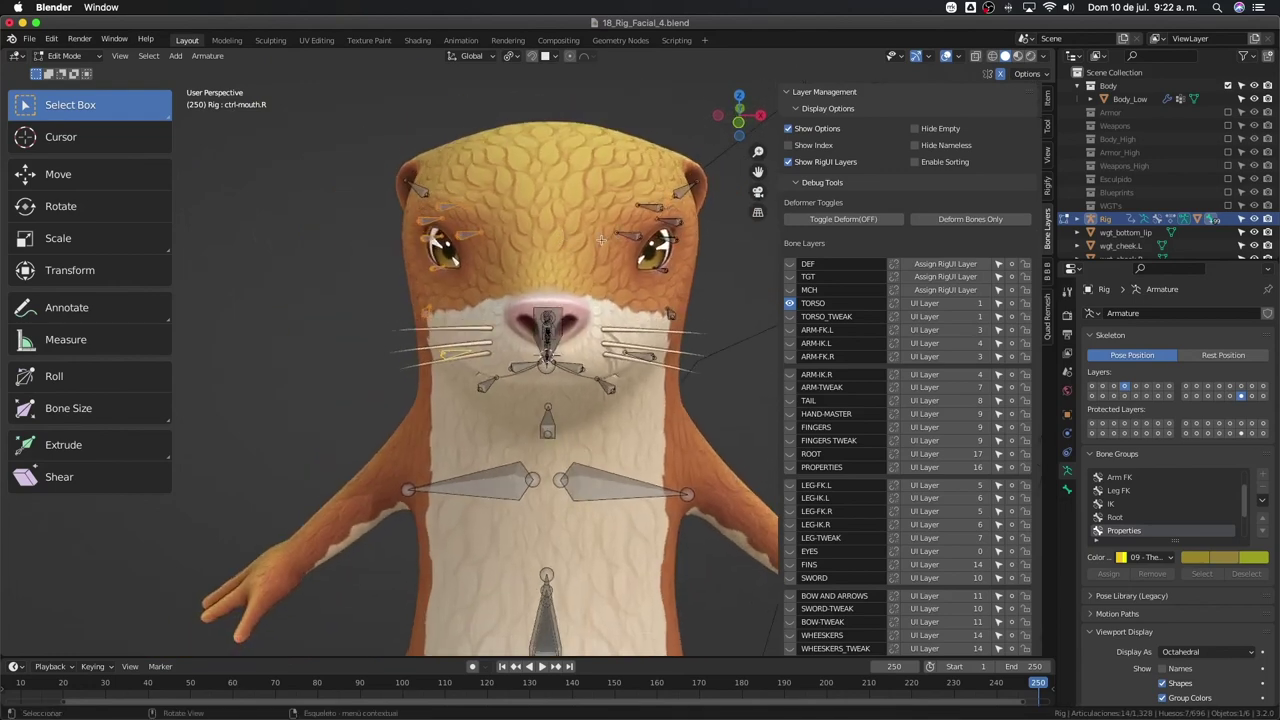
pyautogui.press('c')
pyautogui.moveTo(627, 246)
pyautogui.mouseDown()
pyautogui.moveTo(641, 249)
pyautogui.moveTo(653, 338)
pyautogui.moveTo(620, 374)
pyautogui.mouseUp()
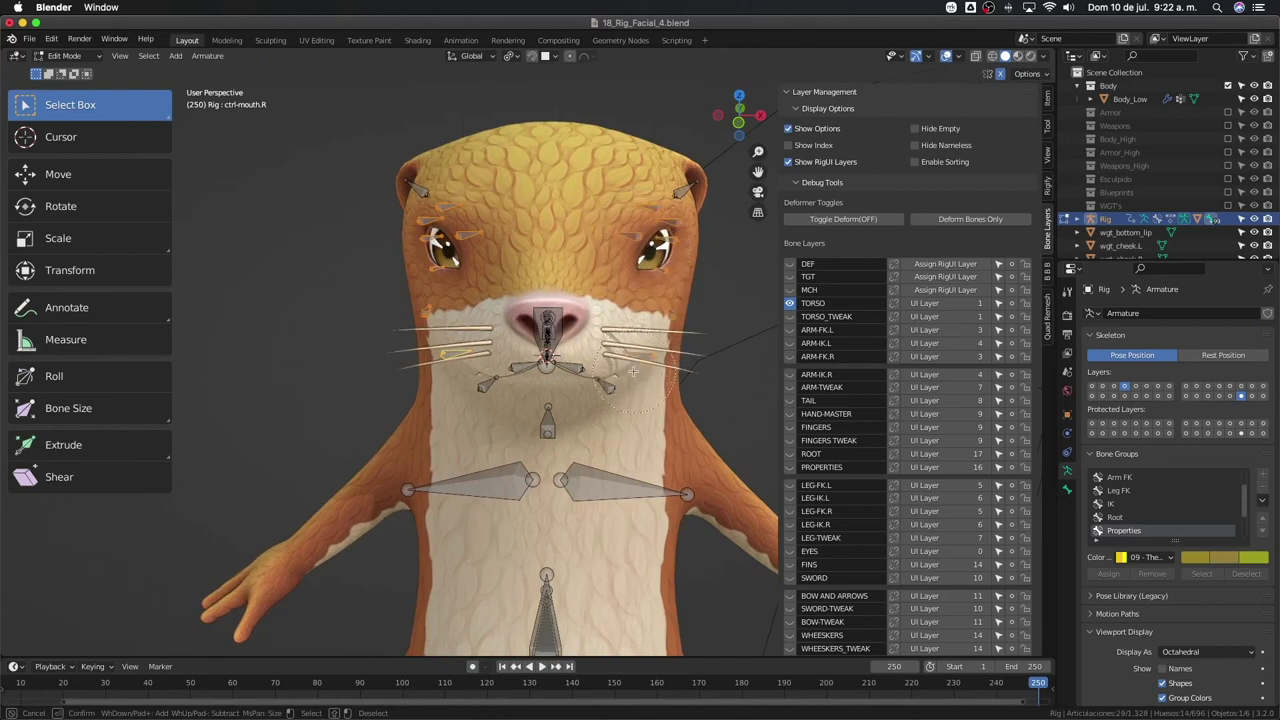
pyautogui.moveTo(620, 374); pyautogui.dragTo(533, 378, button='middle')
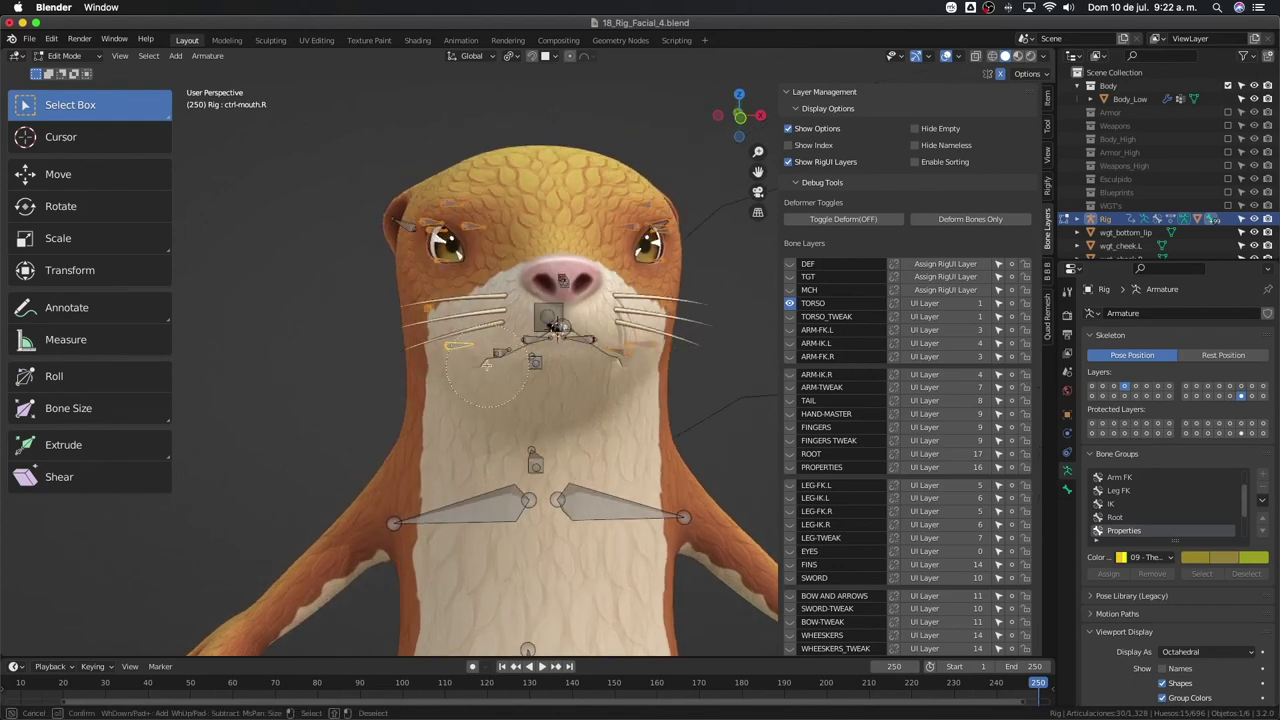
pyautogui.moveTo(484, 363); pyautogui.dragTo(515, 322)
pyautogui.press('Escape')
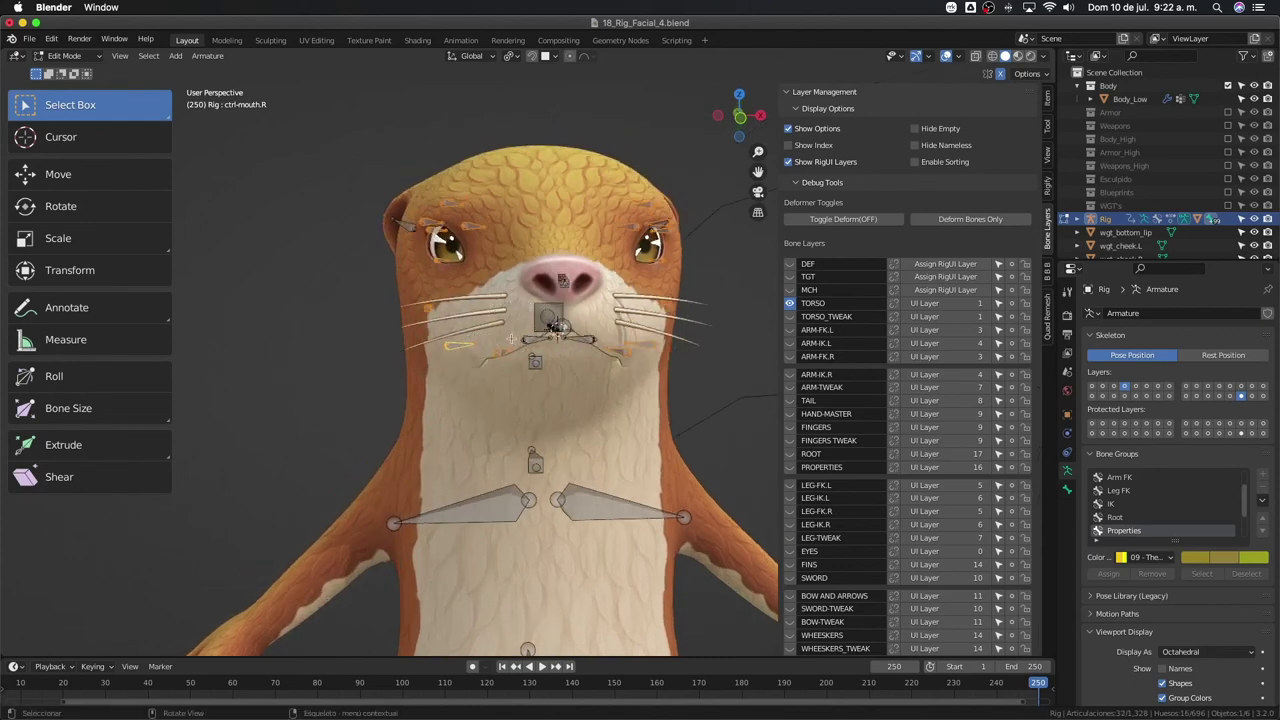
# - Add the upper left lip and nostril controls, then parent all to ctrl-head with Keep Offset
pyautogui.keyDown('shift'); pyautogui.click(596, 344); pyautogui.keyUp('shift')
pyautogui.moveTo(590, 344)
pyautogui.mouseDown(button='middle')
pyautogui.moveTo(480, 312)
pyautogui.moveTo(608, 357)
pyautogui.mouseUp(button='middle')
pyautogui.keyDown('shift'); pyautogui.click(585, 306); pyautogui.keyUp('shift')
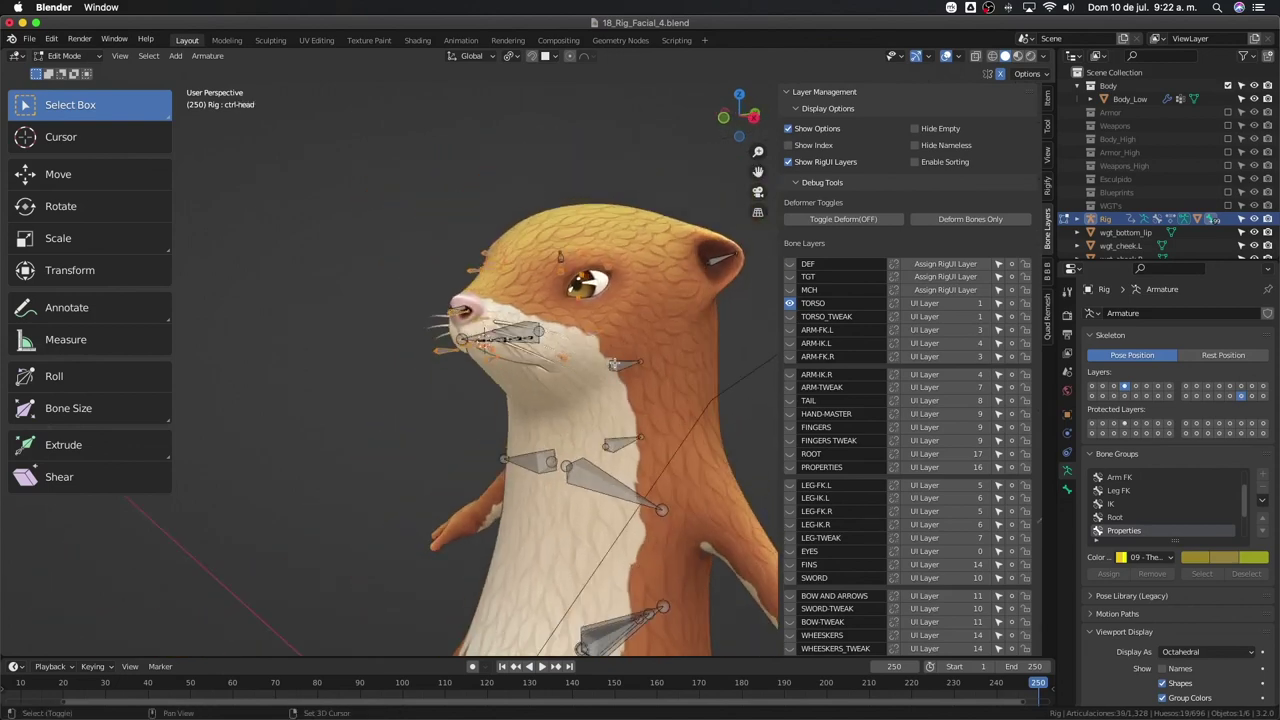
pyautogui.keyDown('shift'); pyautogui.click(622, 366); pyautogui.keyUp('shift')
pyautogui.hotkey('ctrl', 'p')
pyautogui.click(628, 380)
pyautogui.moveTo(617, 367)
pyautogui.mouseDown(button='middle')
pyautogui.moveTo(597, 370)
pyautogui.moveTo(660, 380)
pyautogui.mouseUp(button='middle')
pyautogui.hotkey('ctrl', 'p')
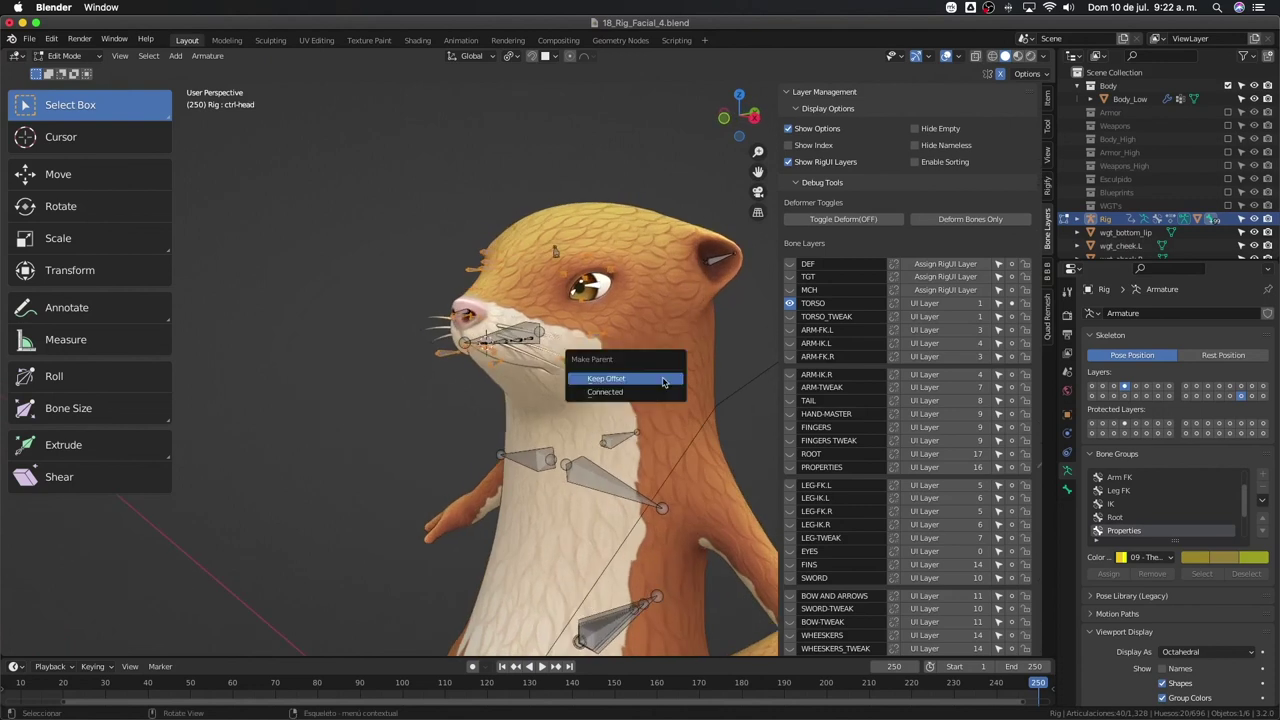
pyautogui.click(651, 379)
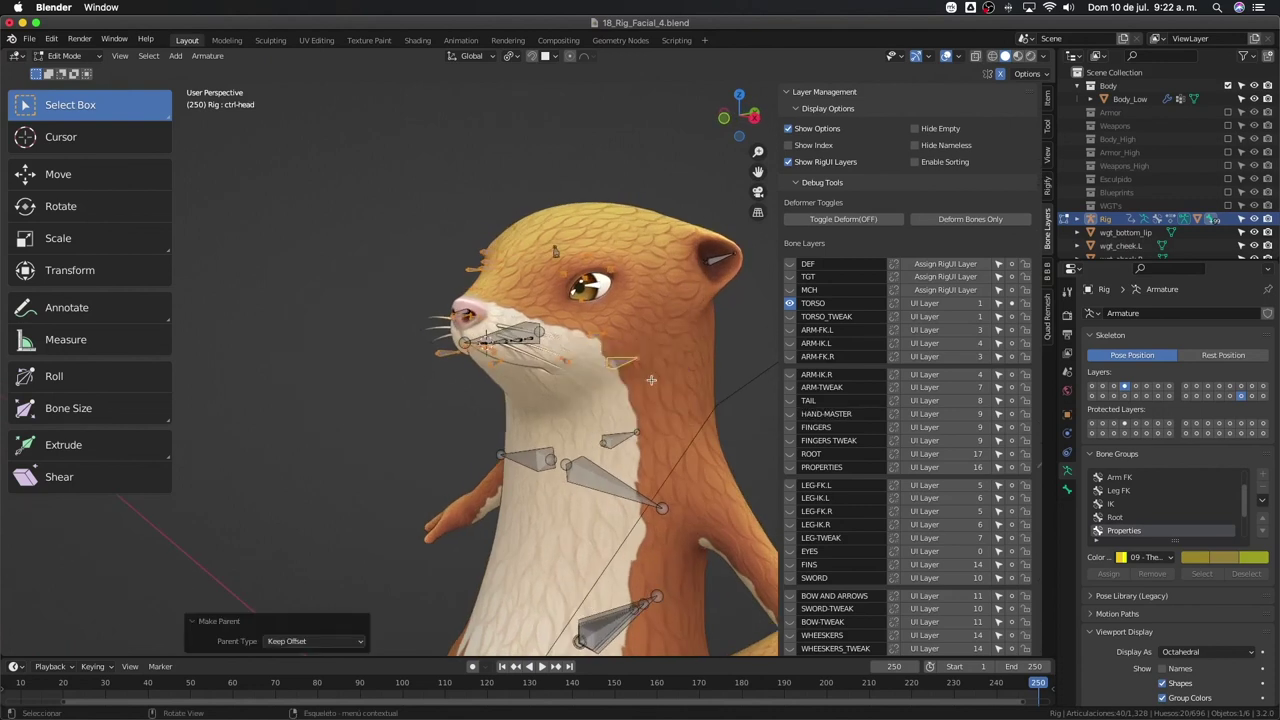
pyautogui.hotkey('ctrl', 'Tab')
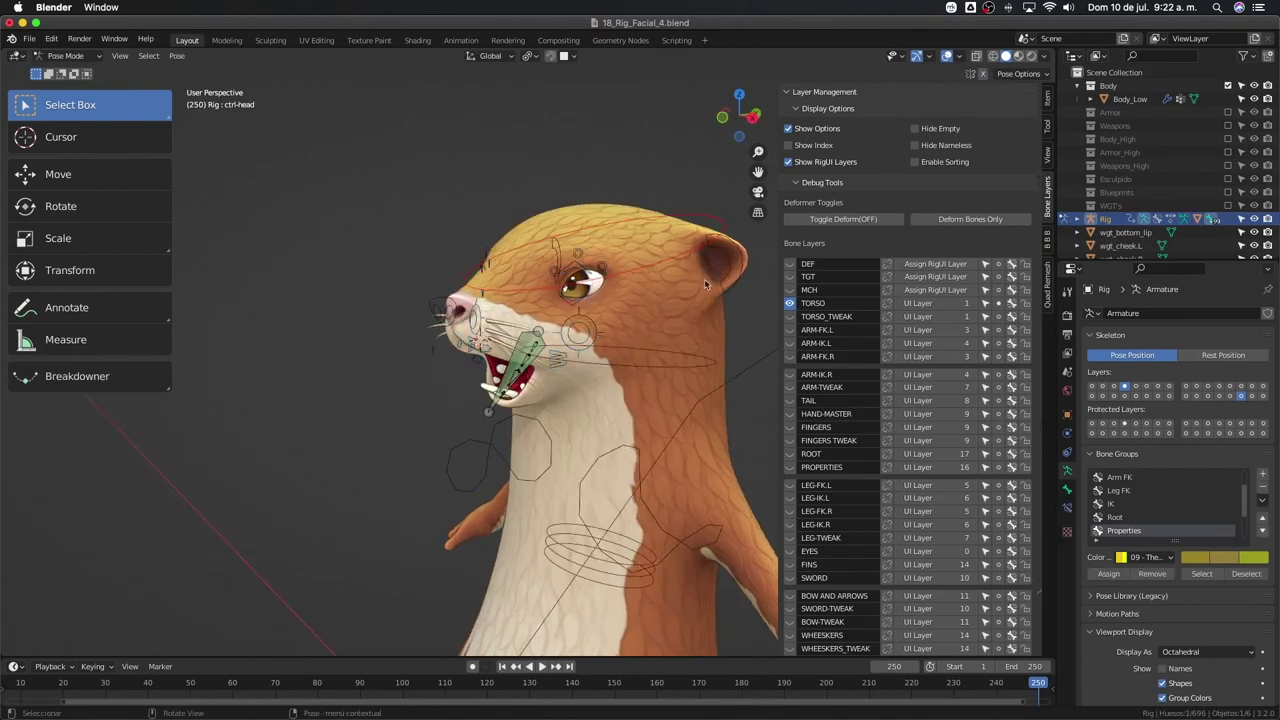
# - Tilt ctrl-head about X, then try moving the left cheek control and cancel
pyautogui.press('r')
pyautogui.press('x')
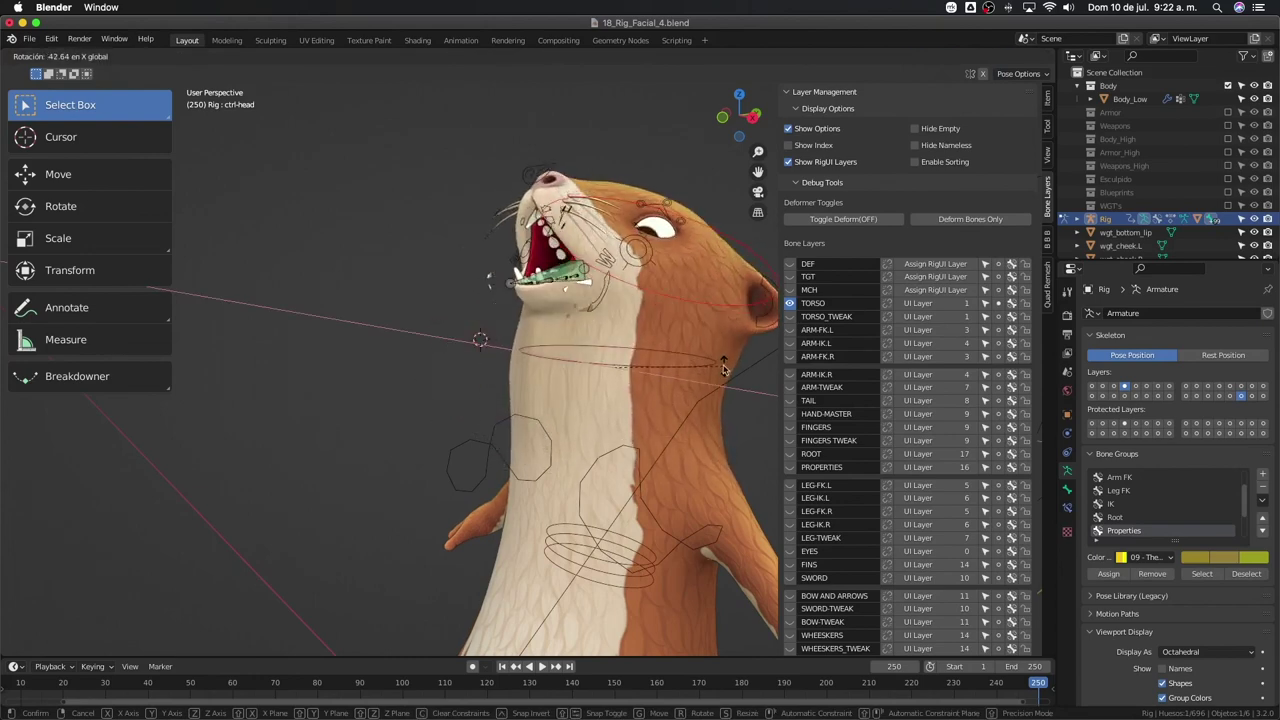
pyautogui.click(727, 370)
pyautogui.click(641, 257)
pyautogui.moveTo(641, 257); pyautogui.dragTo(690, 262, button='middle')
pyautogui.press('g')
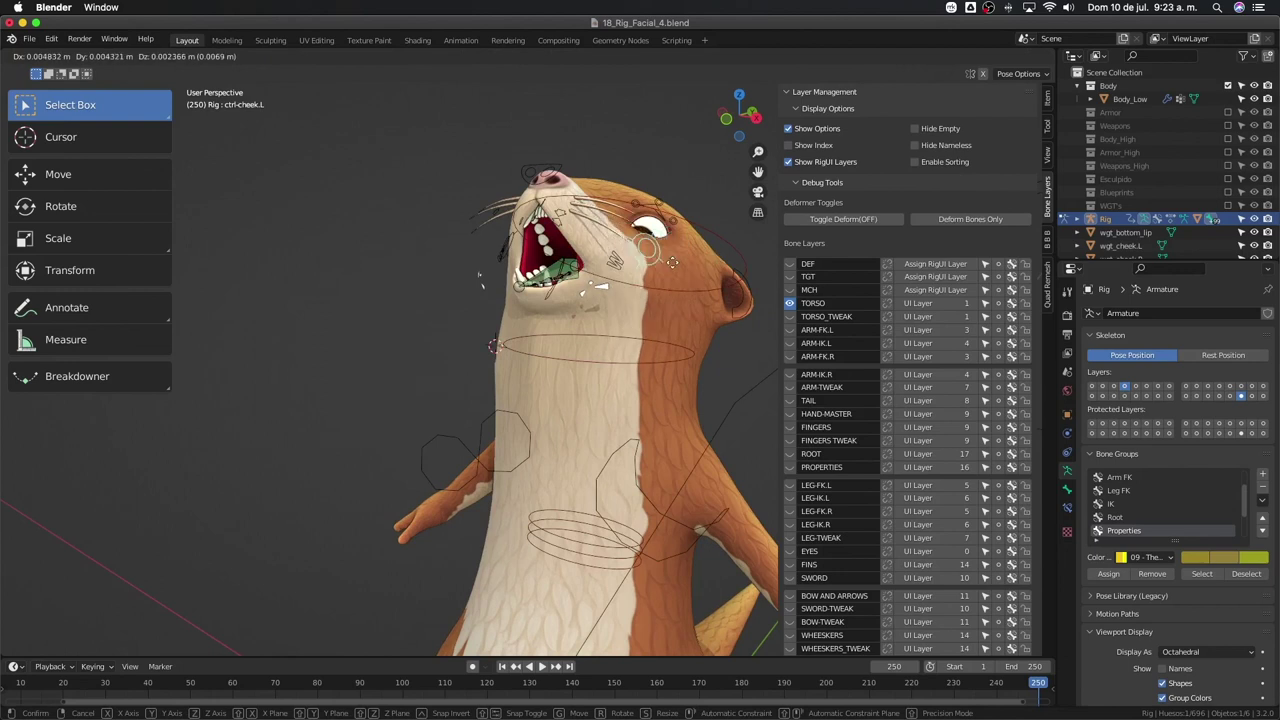
pyautogui.rightClick(712, 263)
# - Select the mouth corner and head controls, trying several head rotations and cancelling each
pyautogui.click(616, 260)
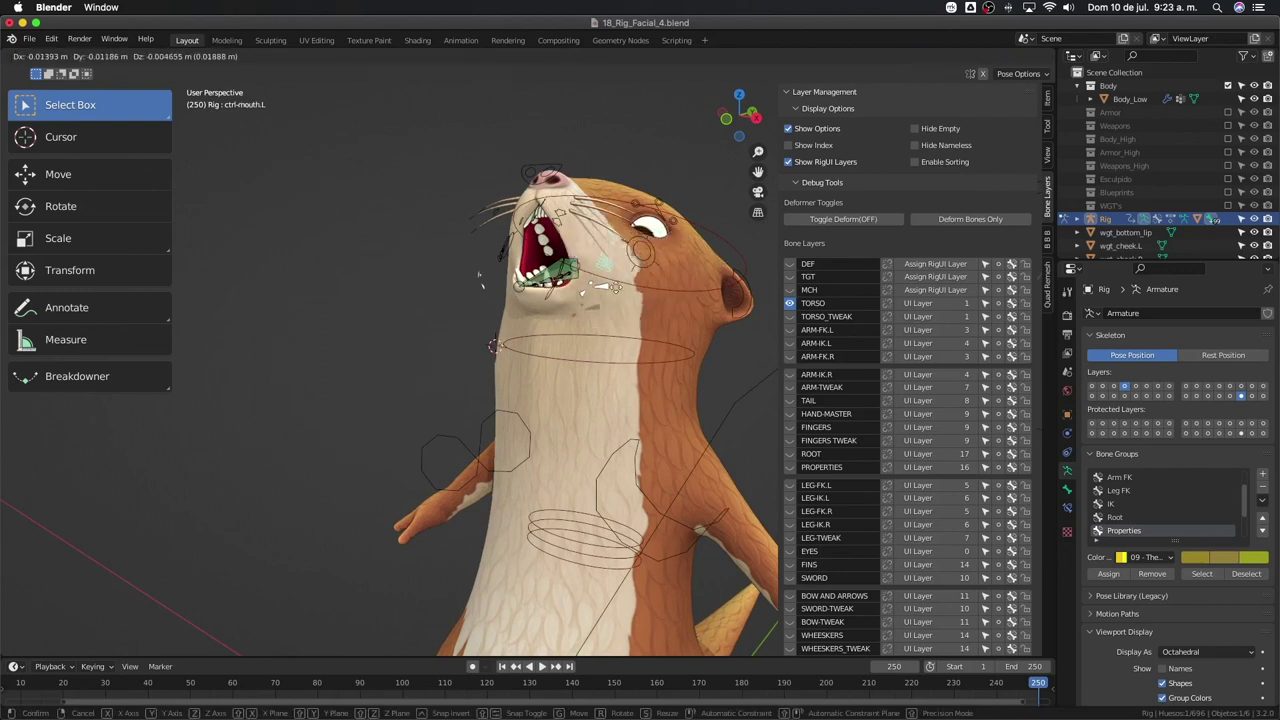
pyautogui.click(640, 287)
pyautogui.press('r')
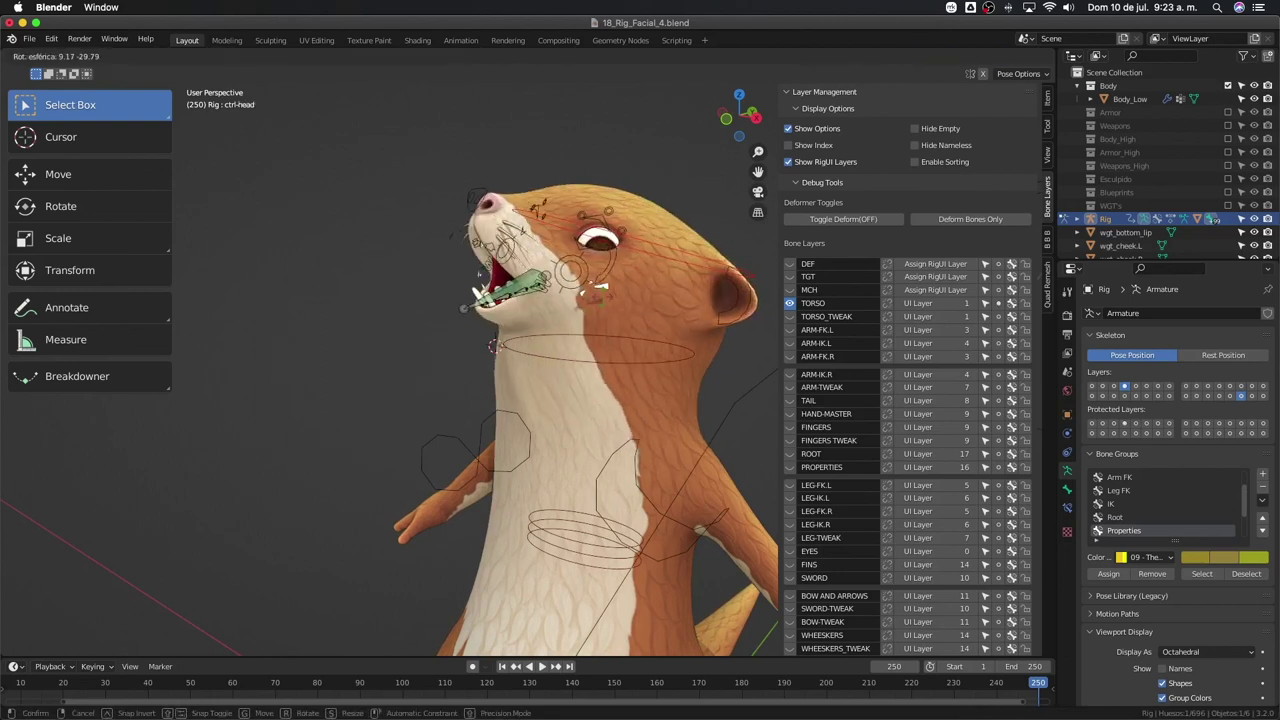
pyautogui.rightClick(648, 311)
pyautogui.press('r')
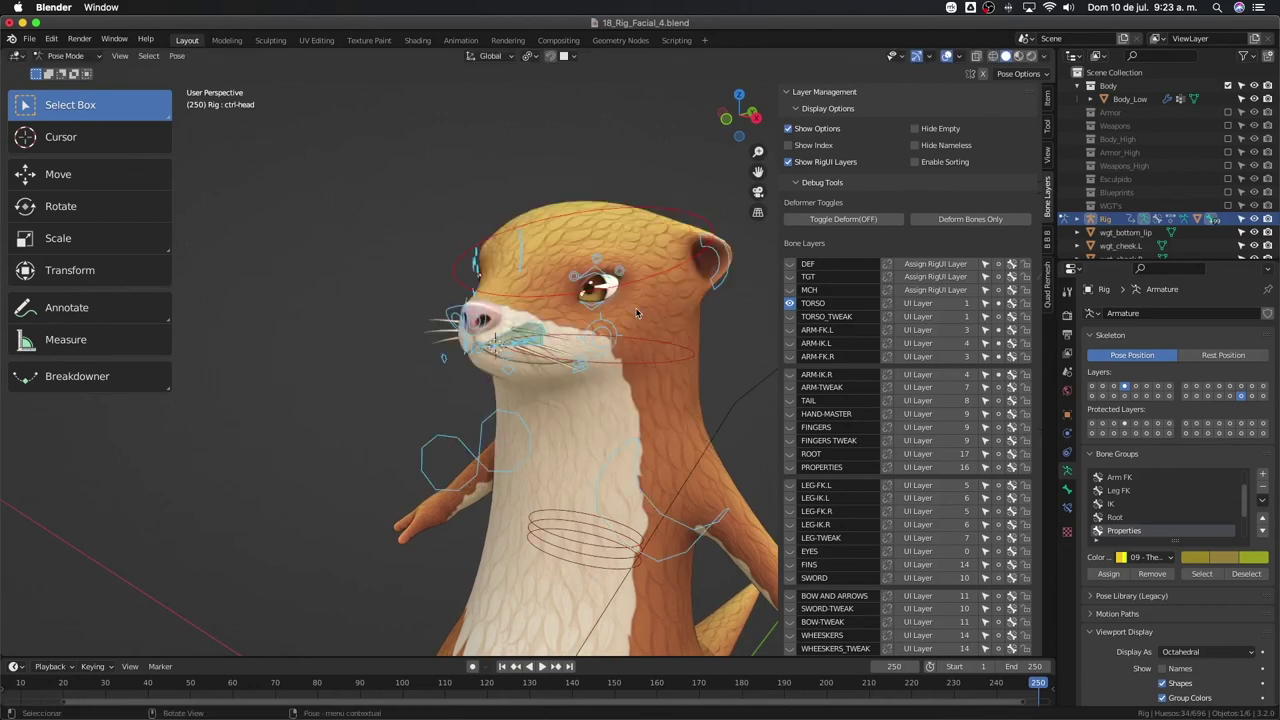
pyautogui.press('x')
pyautogui.rightClick(676, 257)
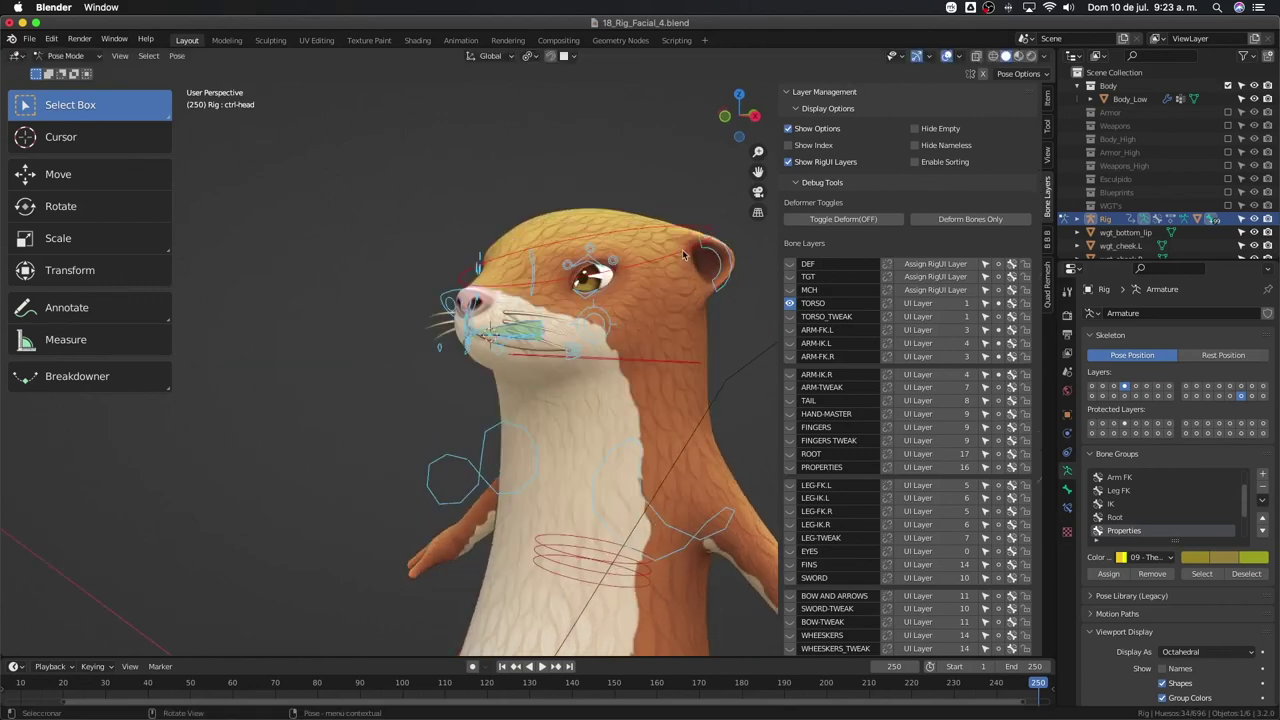
pyautogui.press('r')
pyautogui.rightClick(678, 274)
# - Reselect ctrl-head and tilt it upward about X to check the face controls follow
pyautogui.click(689, 222)
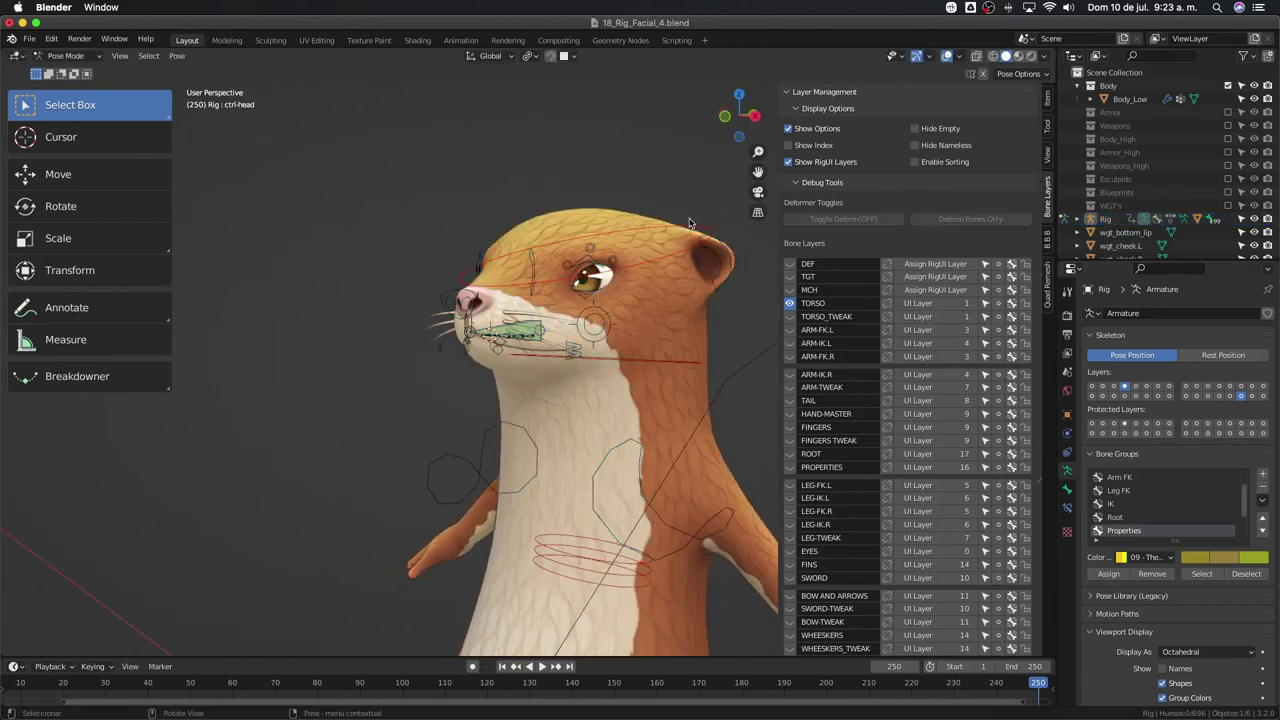
pyautogui.click(693, 236)
pyautogui.press('r')
pyautogui.press('x')
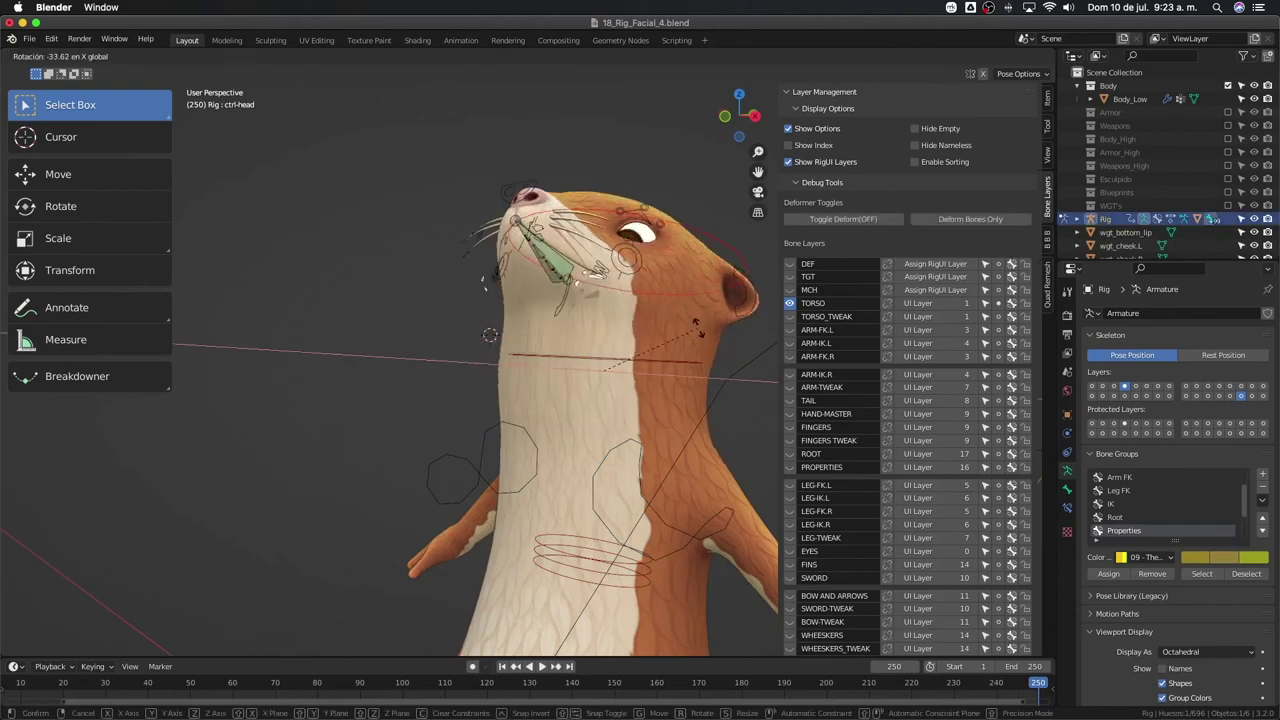
pyautogui.click(571, 284)
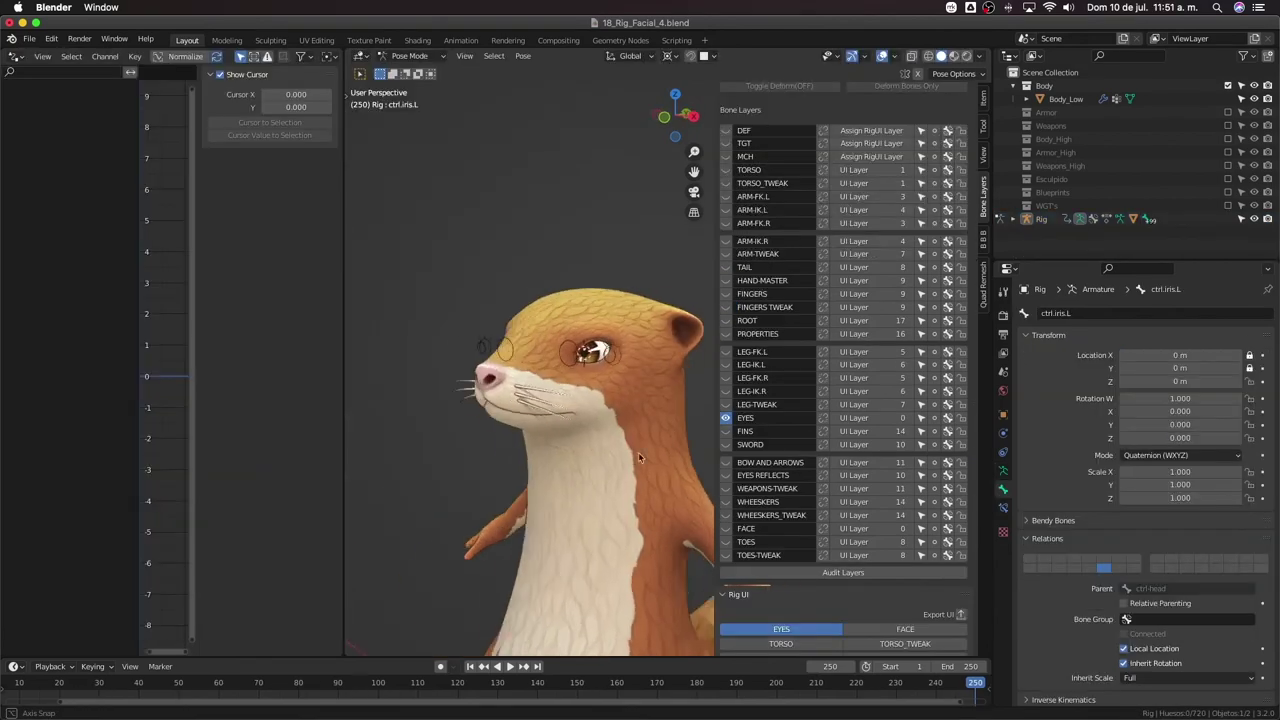
# - Orbit around the otter, then switch to Front Orthographic view with Numpad 1
pyautogui.moveTo(686, 474)
pyautogui.mouseDown(button='middle')
pyautogui.moveTo(649, 447)
pyautogui.moveTo(656, 383)
pyautogui.mouseUp(button='middle')
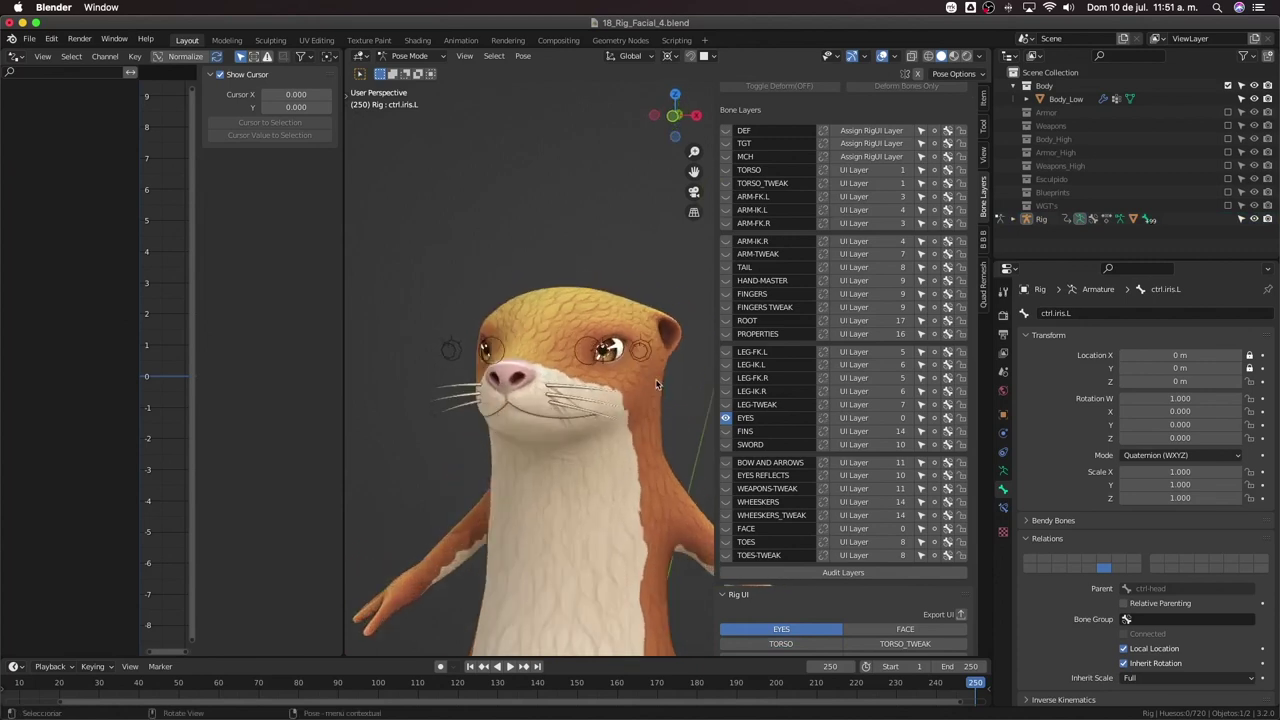
pyautogui.press('KP_1')
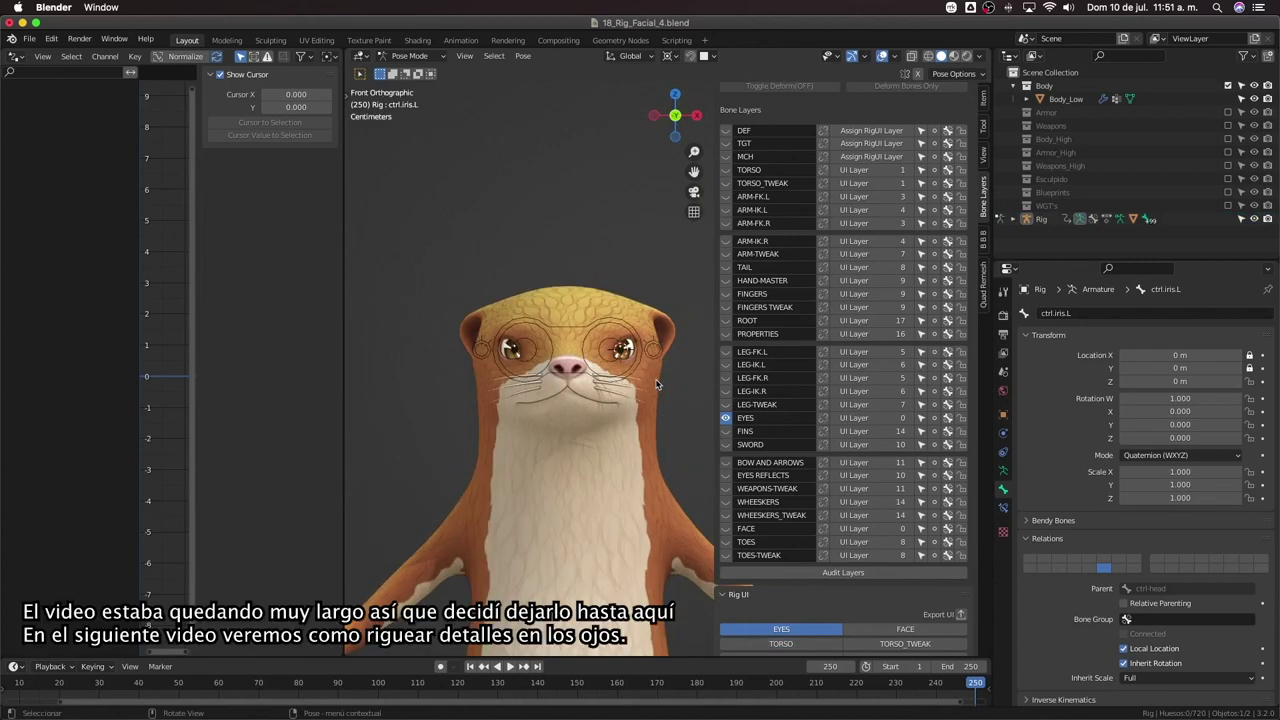